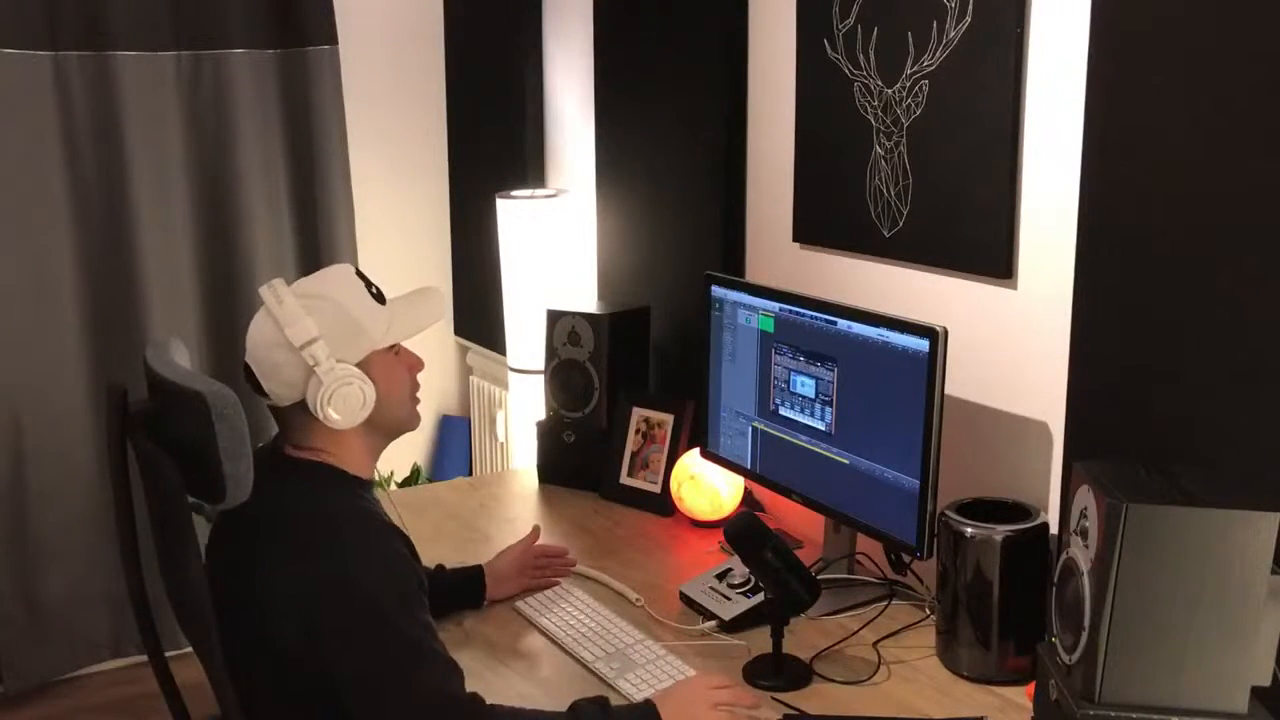
pyautogui.press('super+k')
pyautogui.moveTo(805, 350); pyautogui.dragTo(843, 332)
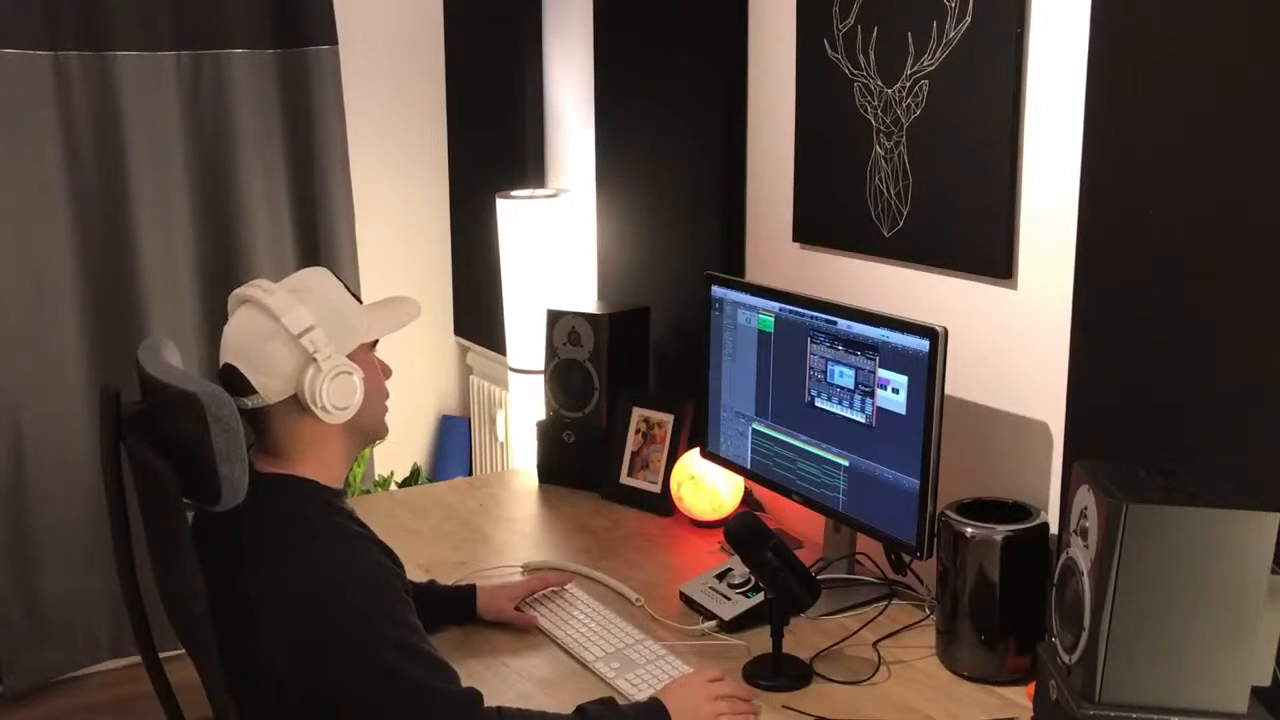
pyautogui.press('v')
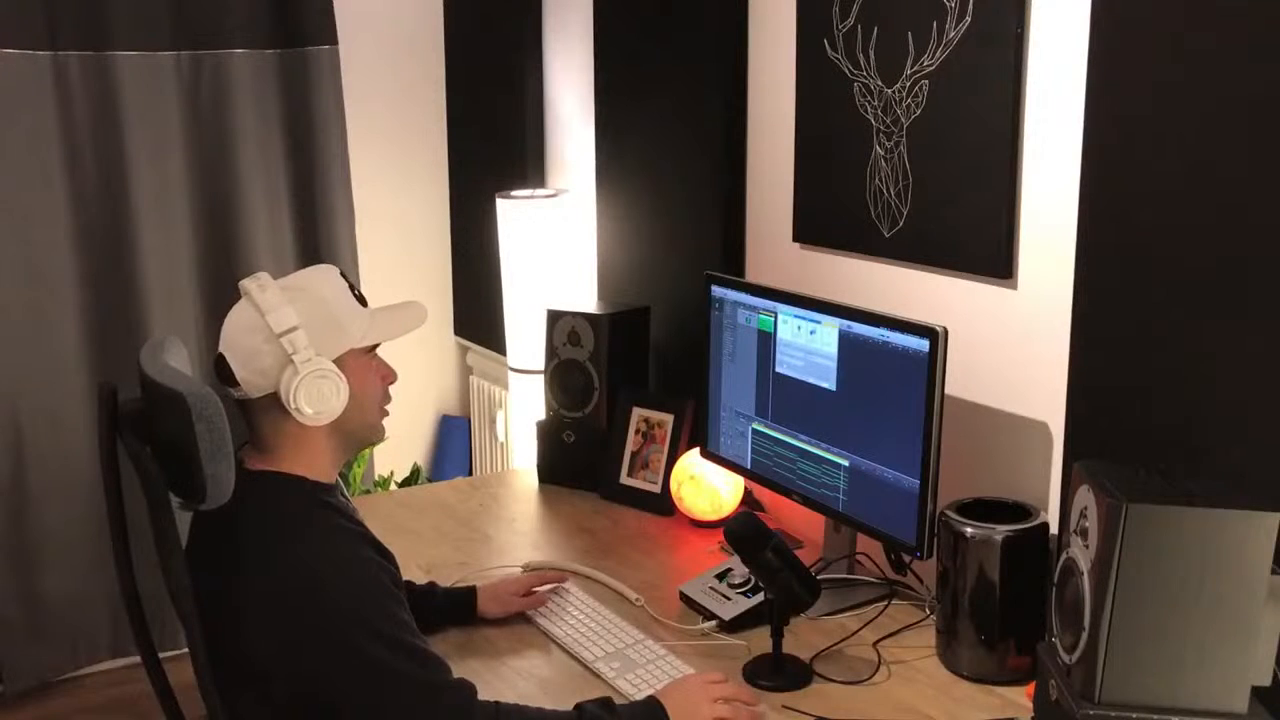
pyautogui.press('3')
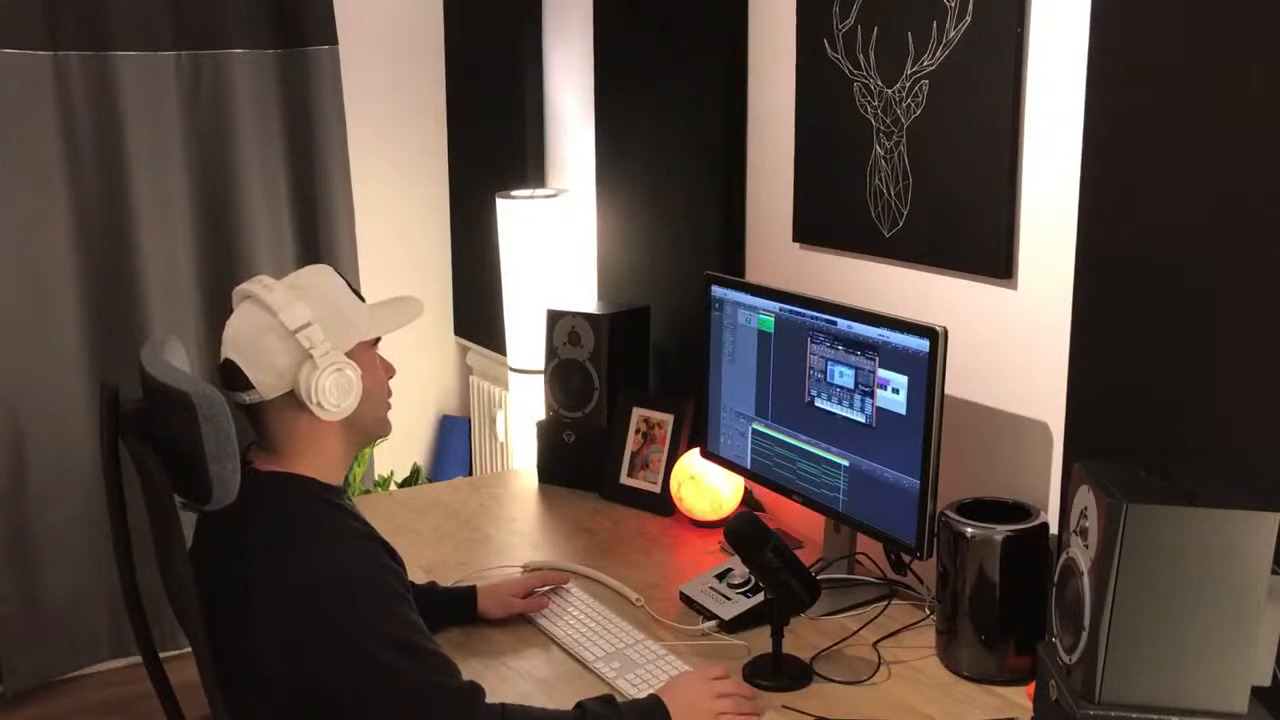
pyautogui.press('super+d')
pyautogui.press('super+d')
pyautogui.press('super+d')
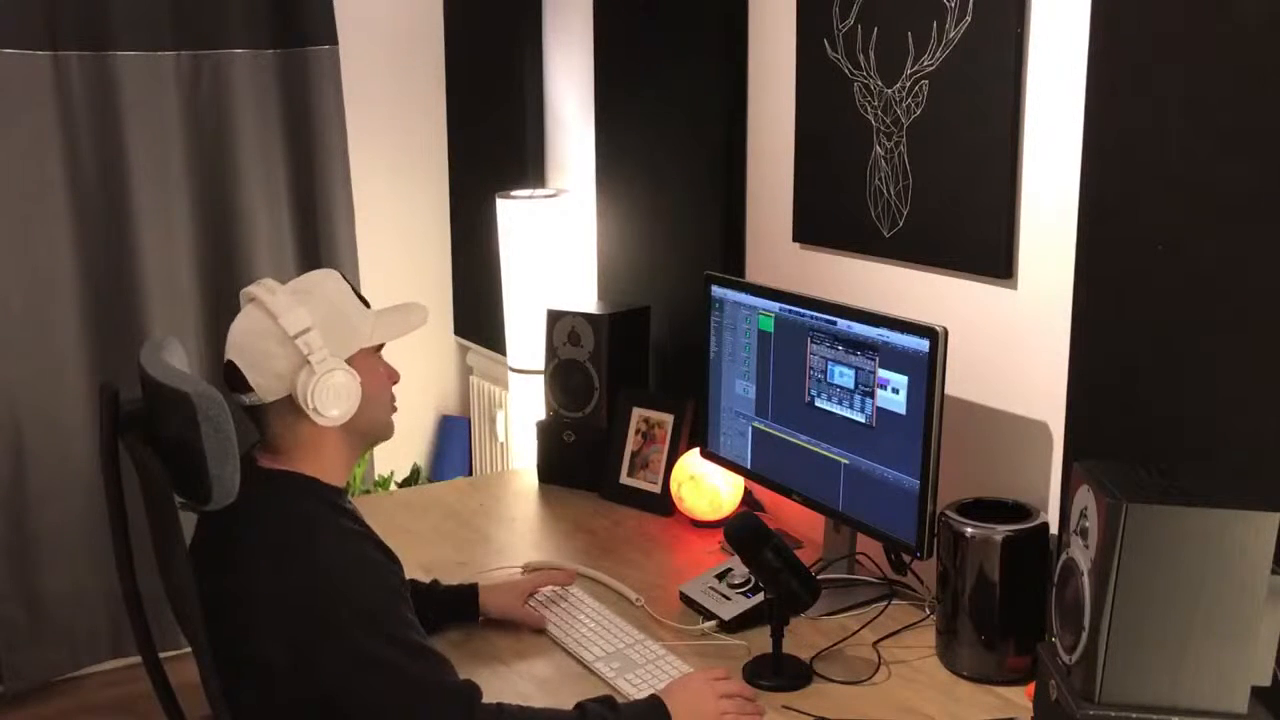
pyautogui.press('super+d')
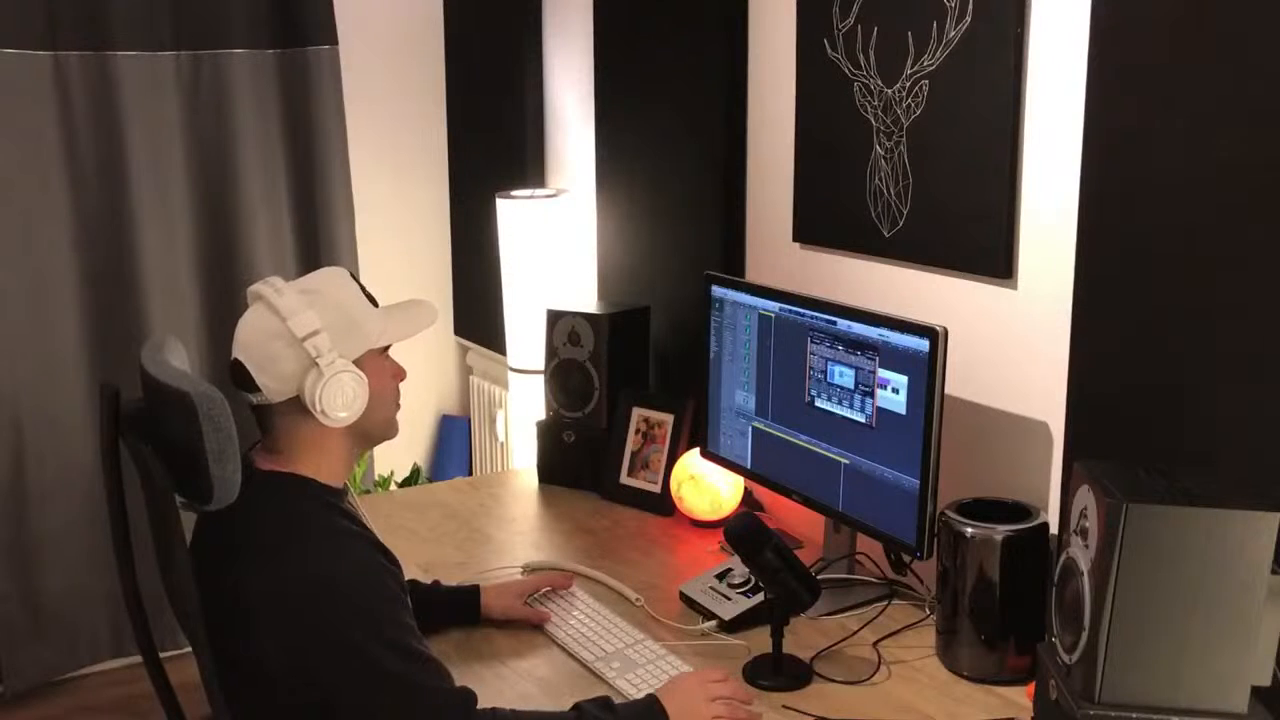
pyautogui.click(729, 402)
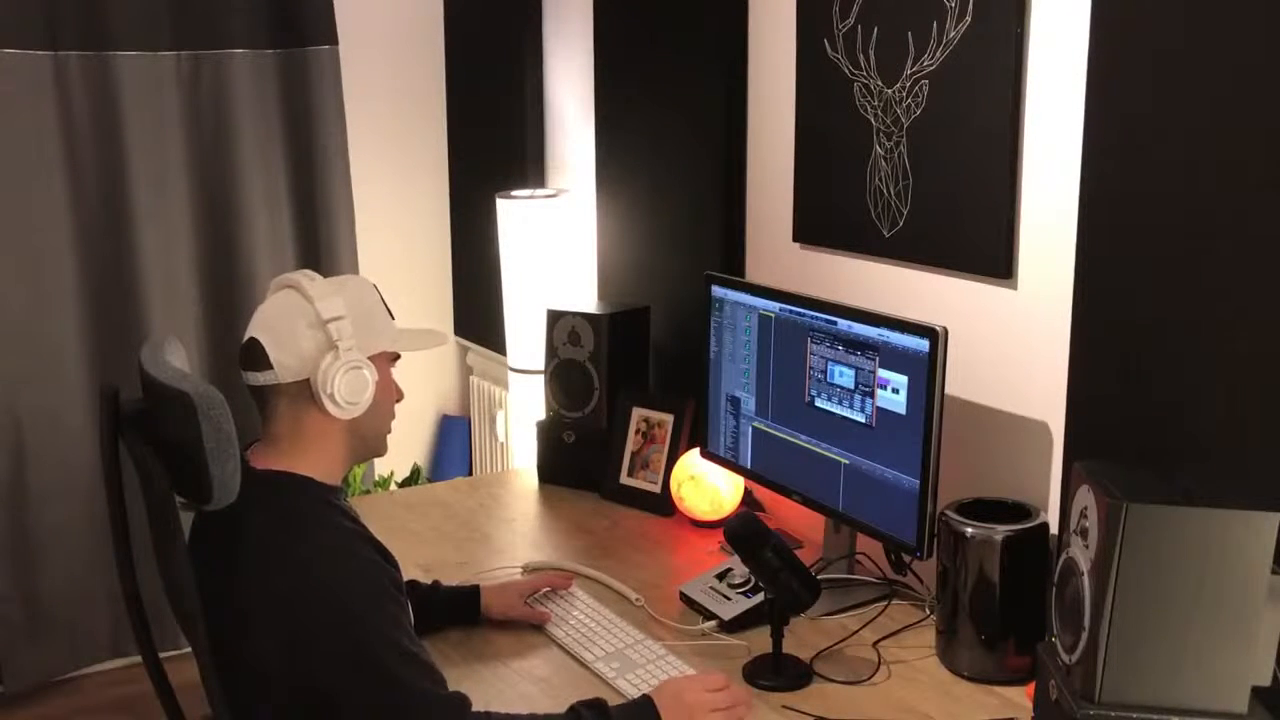
pyautogui.click(734, 428)
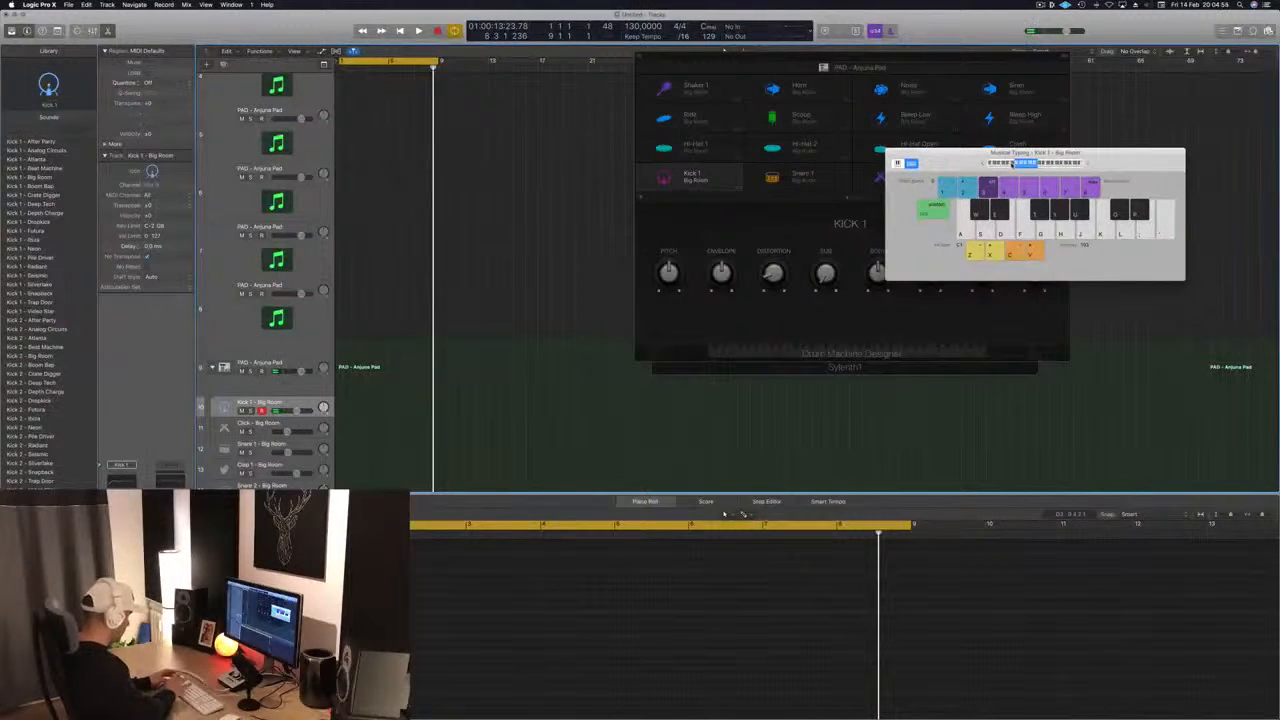
# - Record a one-bar kick pattern on the Kick 1 - Big Room track with musical typing and play it back
pyautogui.press('r')
pyautogui.press('a')
pyautogui.press('a')
pyautogui.press('a')
pyautogui.press('a')
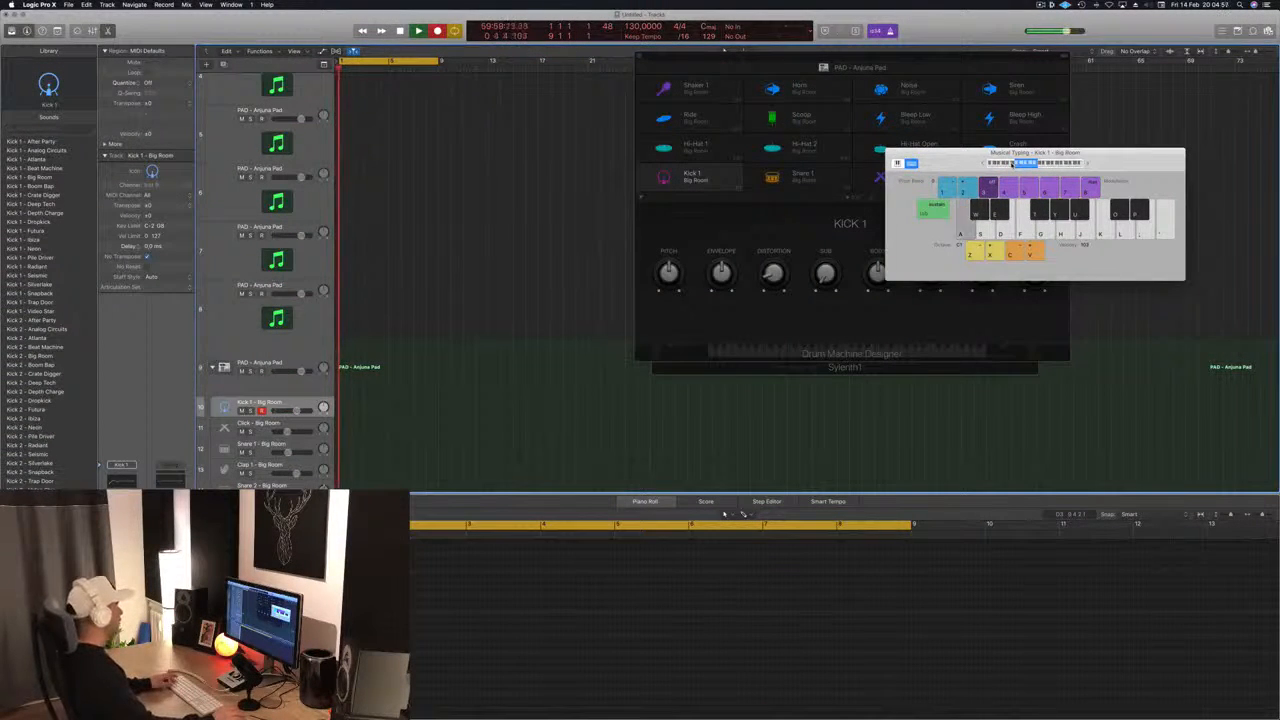
pyautogui.press('space')
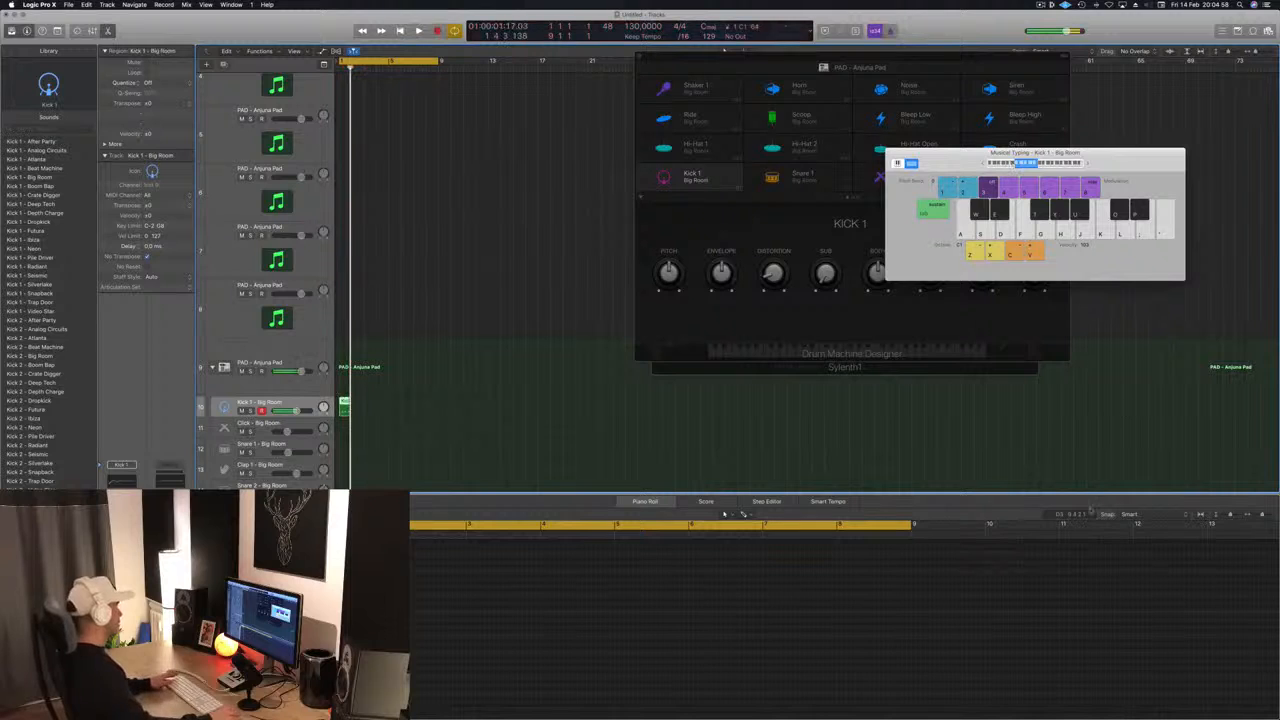
pyautogui.scroll(4, 517, 620)
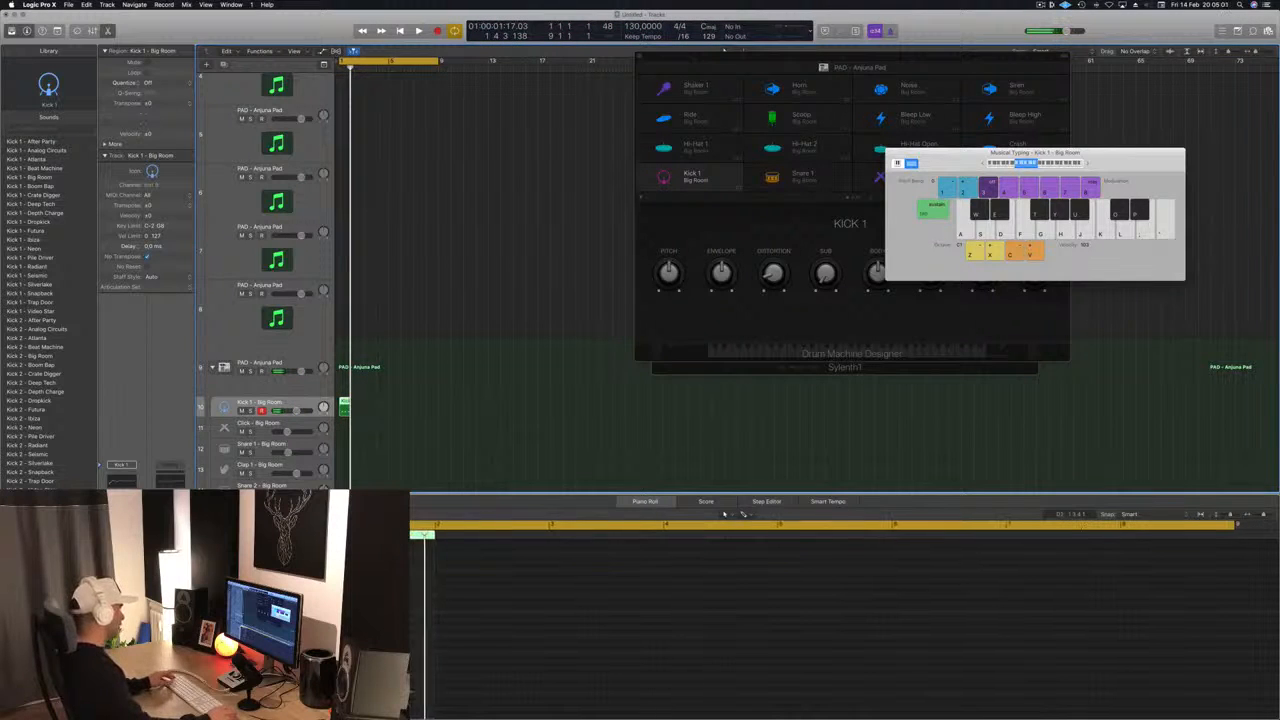
pyautogui.press('space')
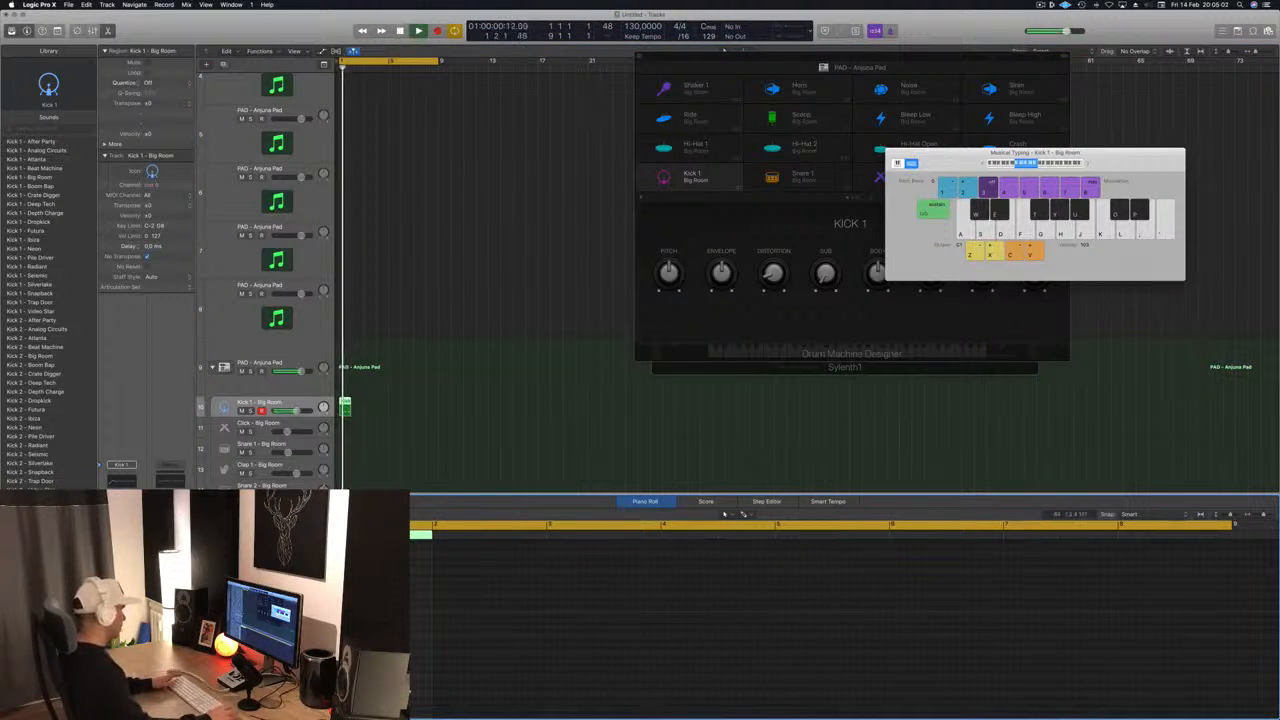
# - Duplicate the one-bar kick region along the Kick 1 track to fill all eight bars of the cycle
pyautogui.scroll(4, 356, 402)
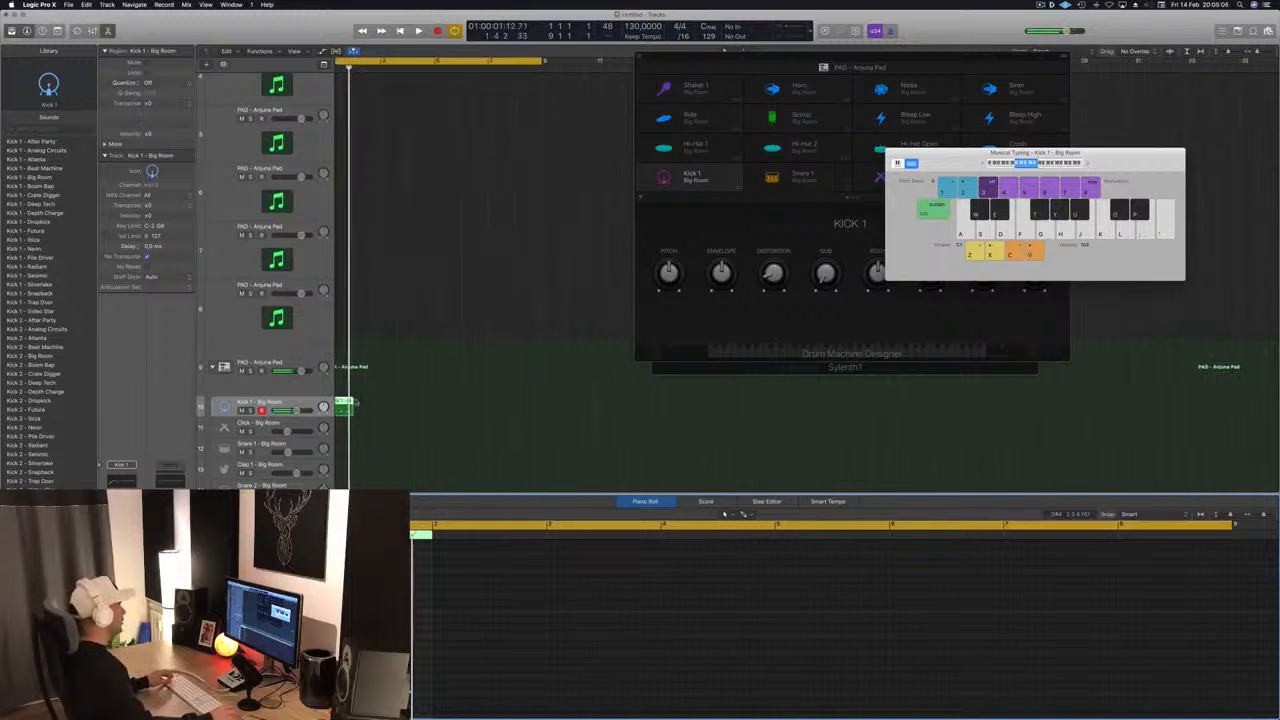
pyautogui.moveTo(341, 403); pyautogui.dragTo(457, 409)
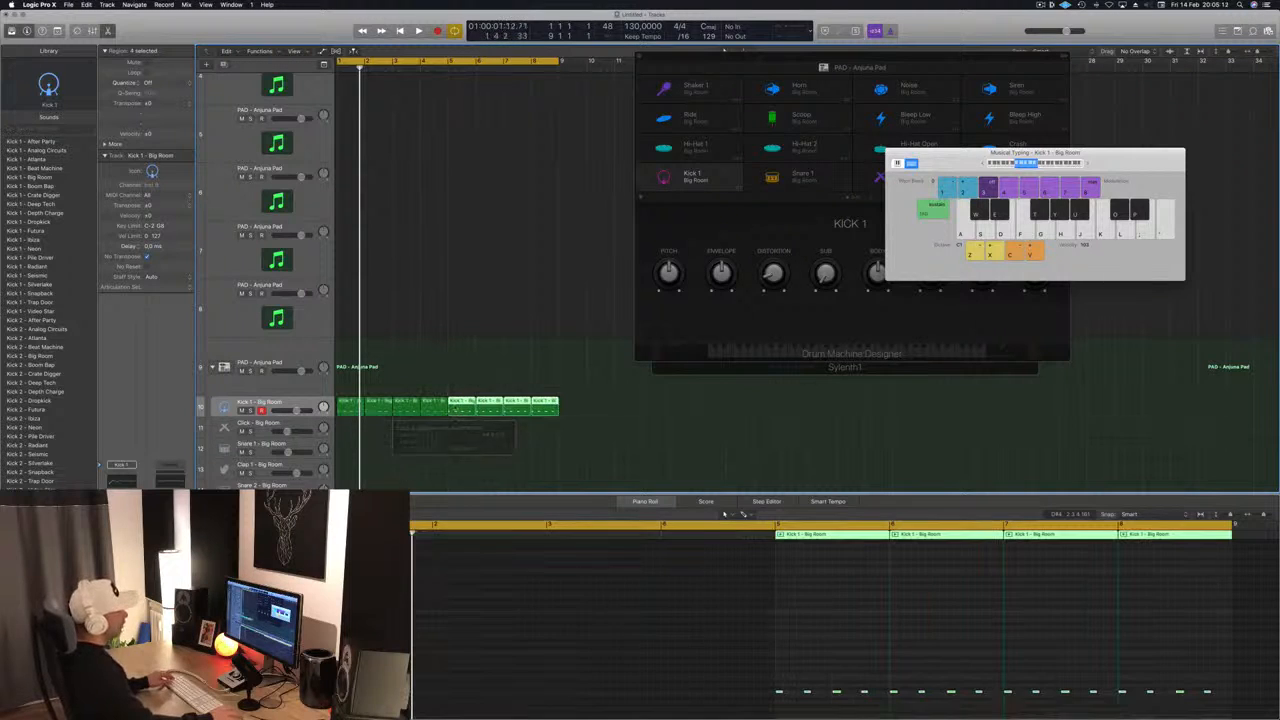
pyautogui.scroll(5, 454, 337)
pyautogui.keyDown('alt'); pyautogui.scroll(-5, 454, 337); pyautogui.keyUp('alt')
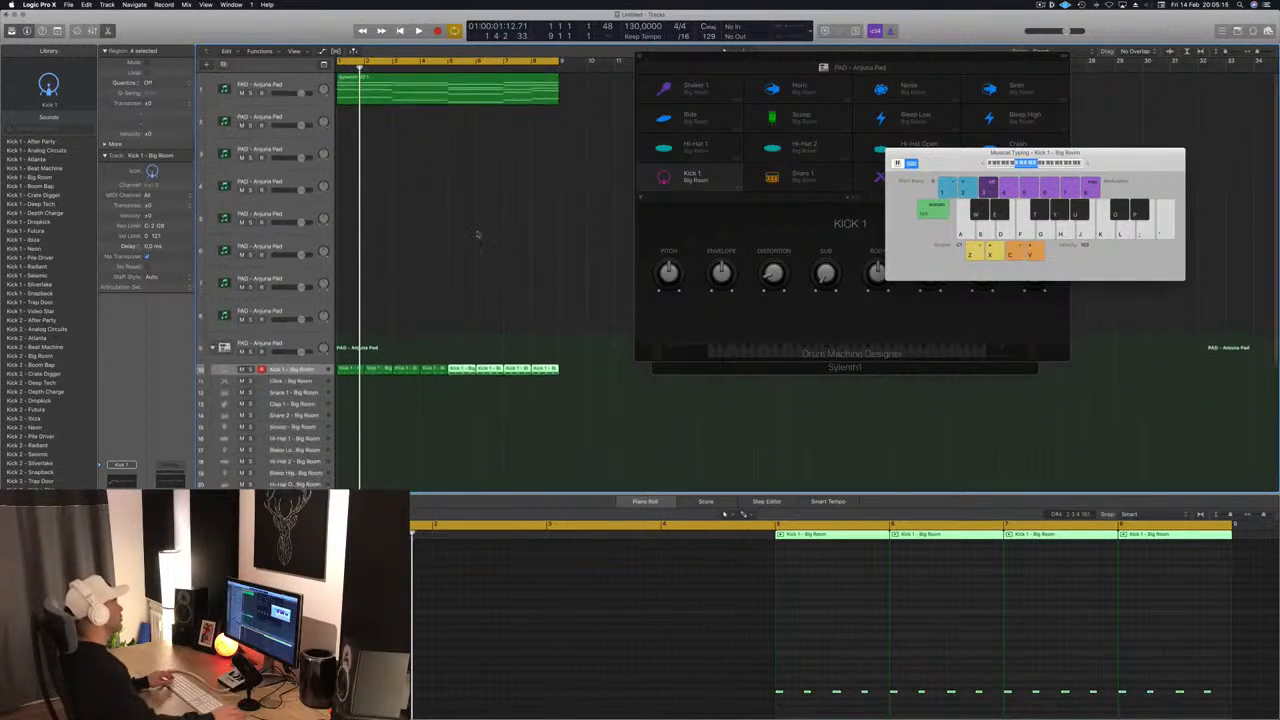
# - Lower the volume of the first PAD - Anjuna Pad track slightly and play the loop to check the balance
pyautogui.click(382, 97)
pyautogui.moveTo(300, 93); pyautogui.dragTo(289, 93)
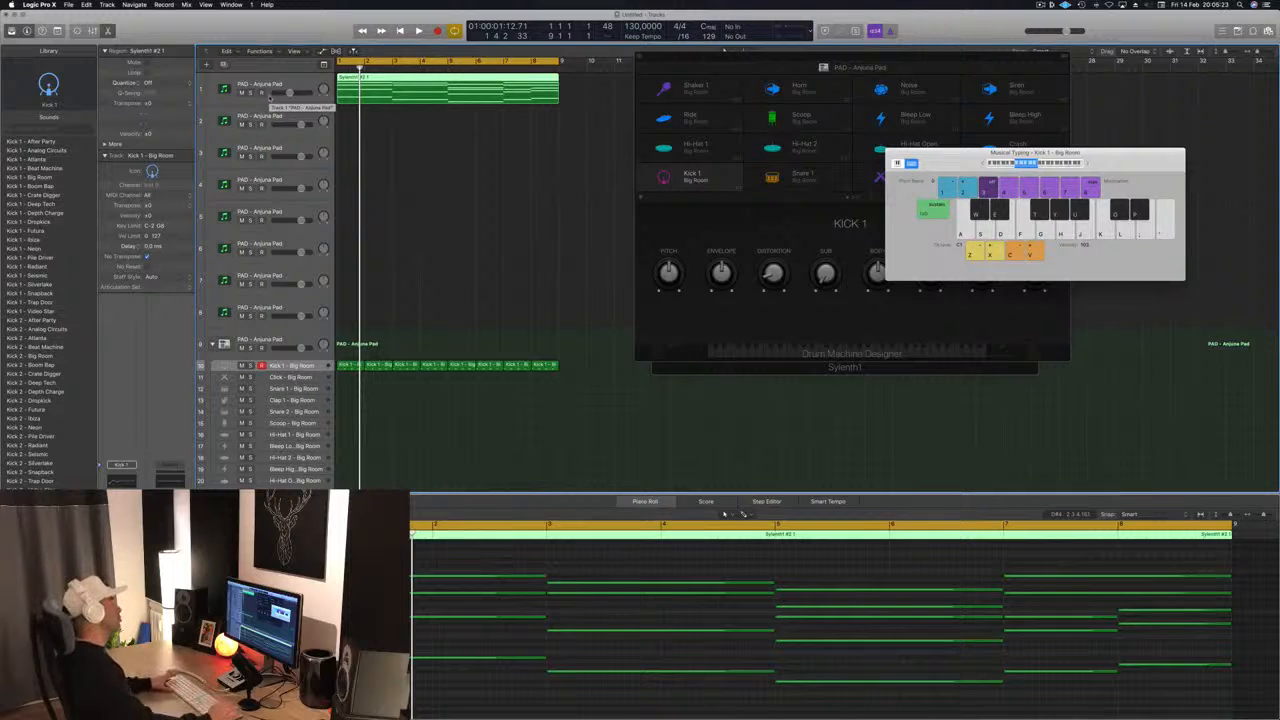
pyautogui.hscroll(1, 276, 97)
pyautogui.scroll(-1, 296, 93)
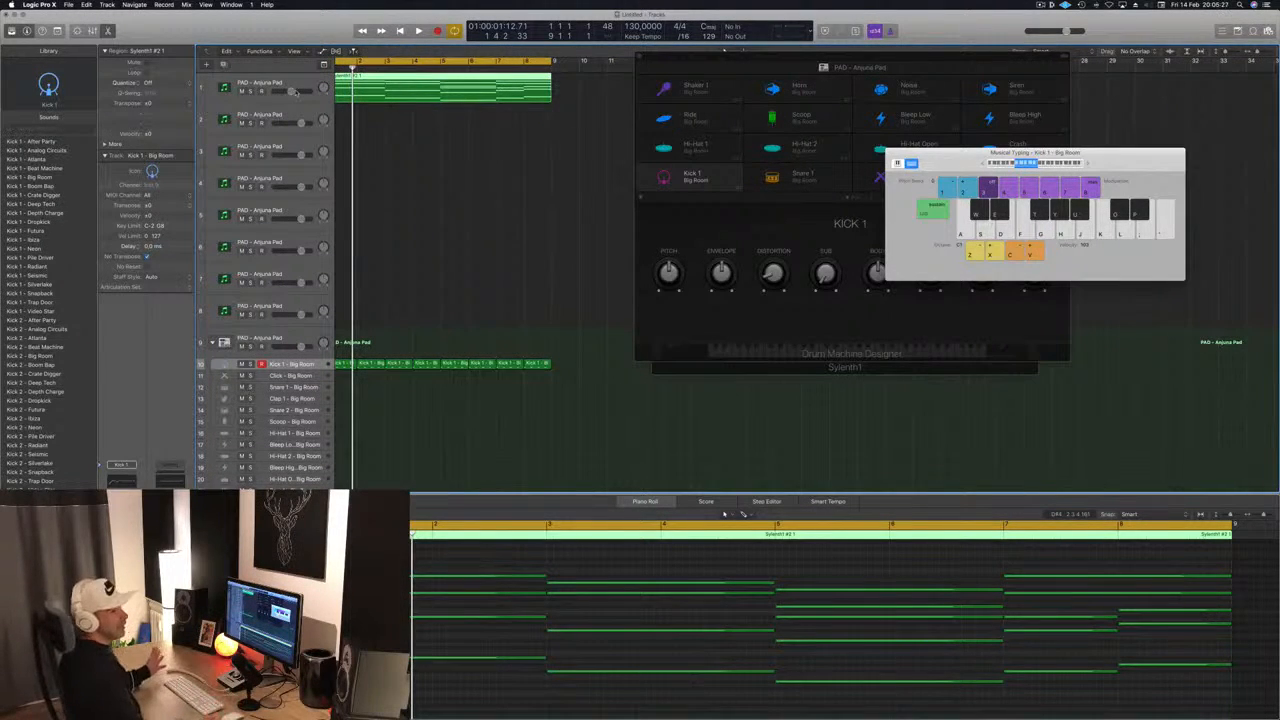
pyautogui.click(449, 160)
pyautogui.press('space')
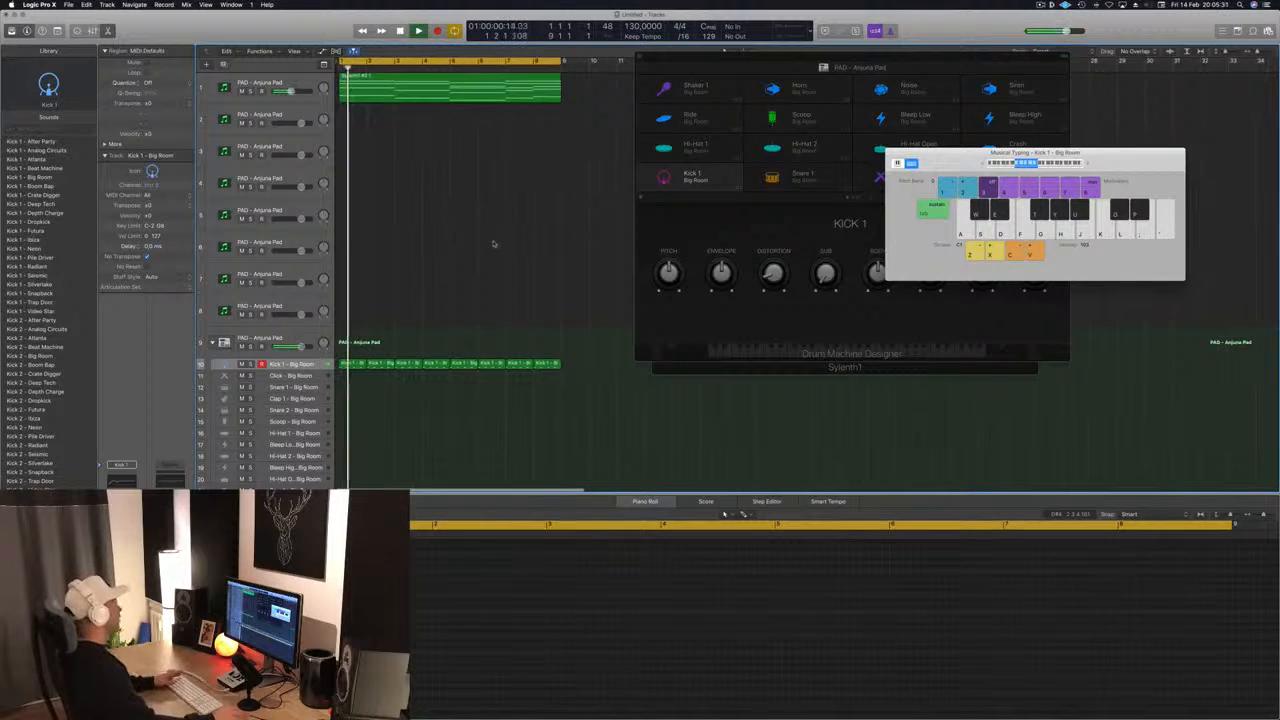
pyautogui.press('space')
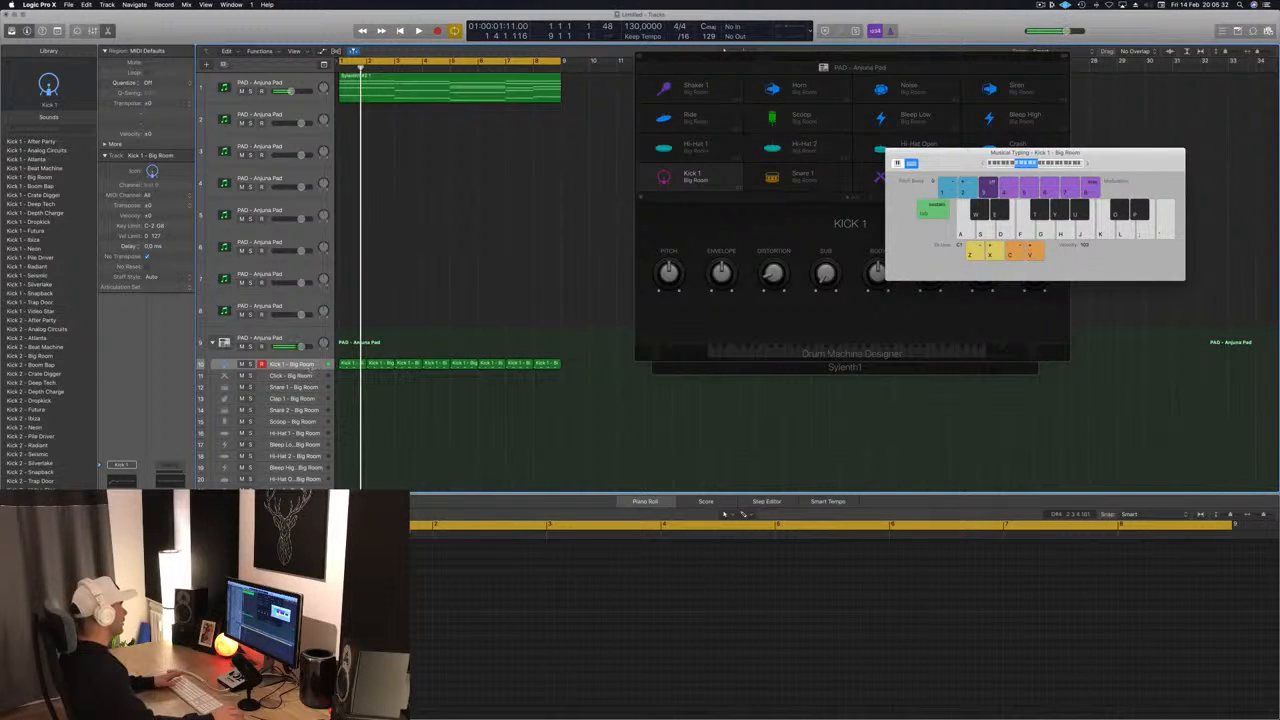
# - Enlarge the Kick 1 track's height and raise its volume slightly while auditioning the loop from the start
pyautogui.moveTo(310, 369); pyautogui.dragTo(310, 433)
pyautogui.press('space')
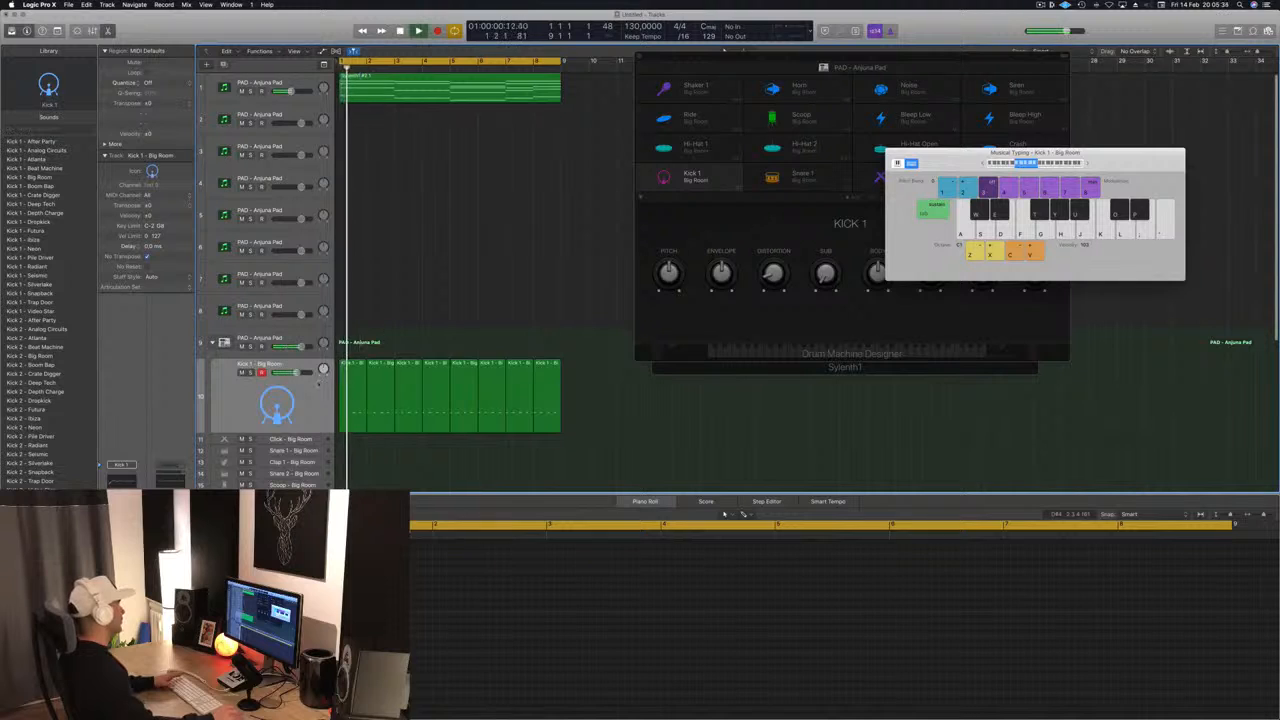
pyautogui.click(319, 384)
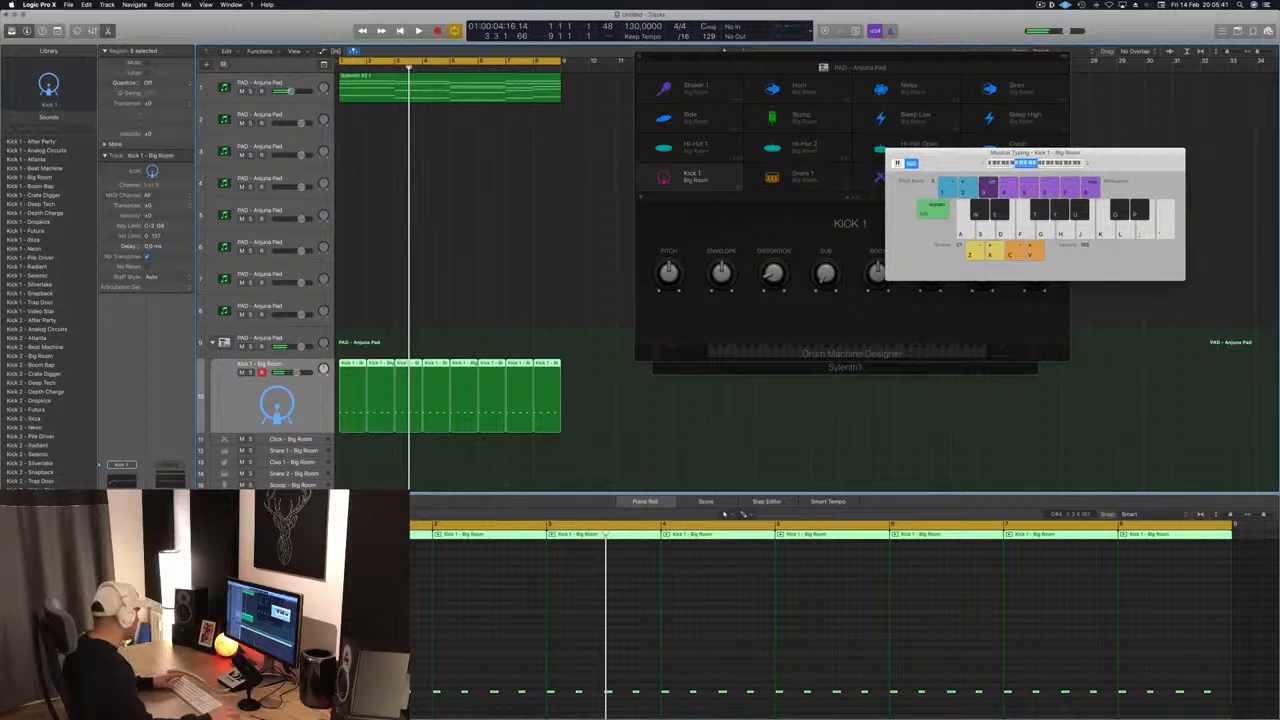
pyautogui.press('space')
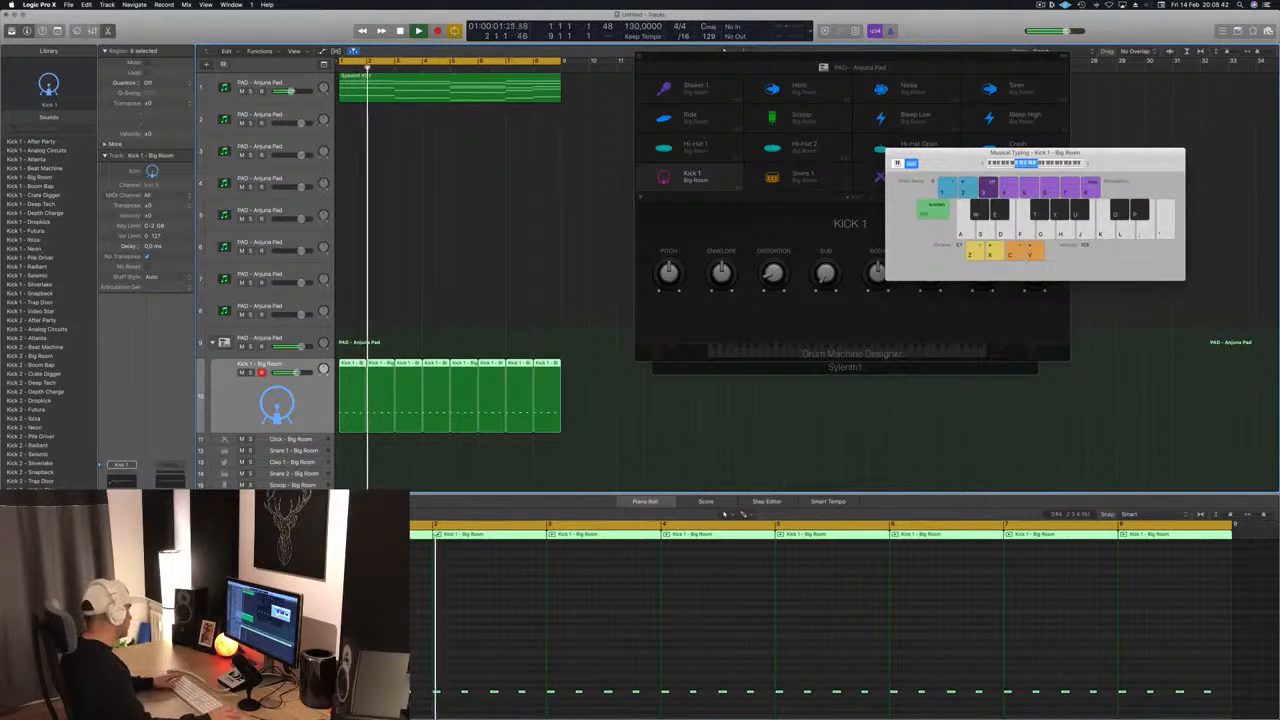
pyautogui.press('Return')
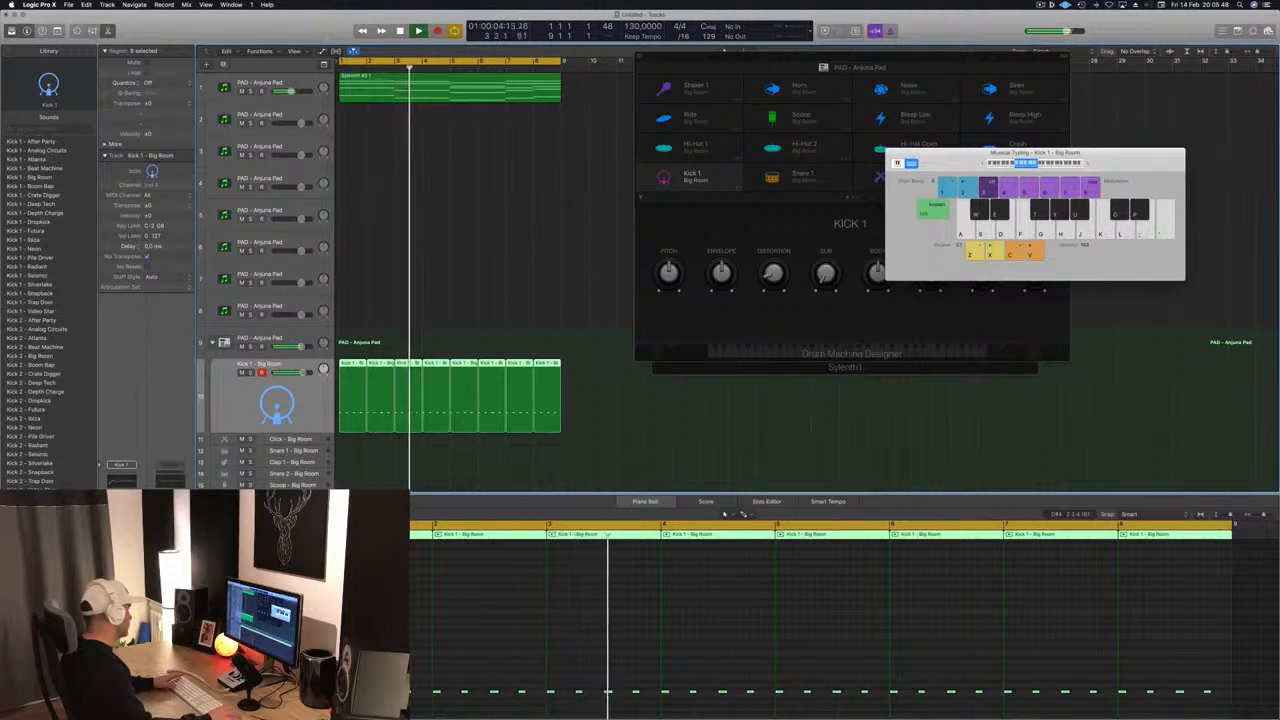
pyautogui.press('Return')
pyautogui.press('space')
# - Build an eight-bar Snare 1 part from a copy of the first kick region, with hits only on beats 2 and 4
pyautogui.scroll(-2, 411, 288)
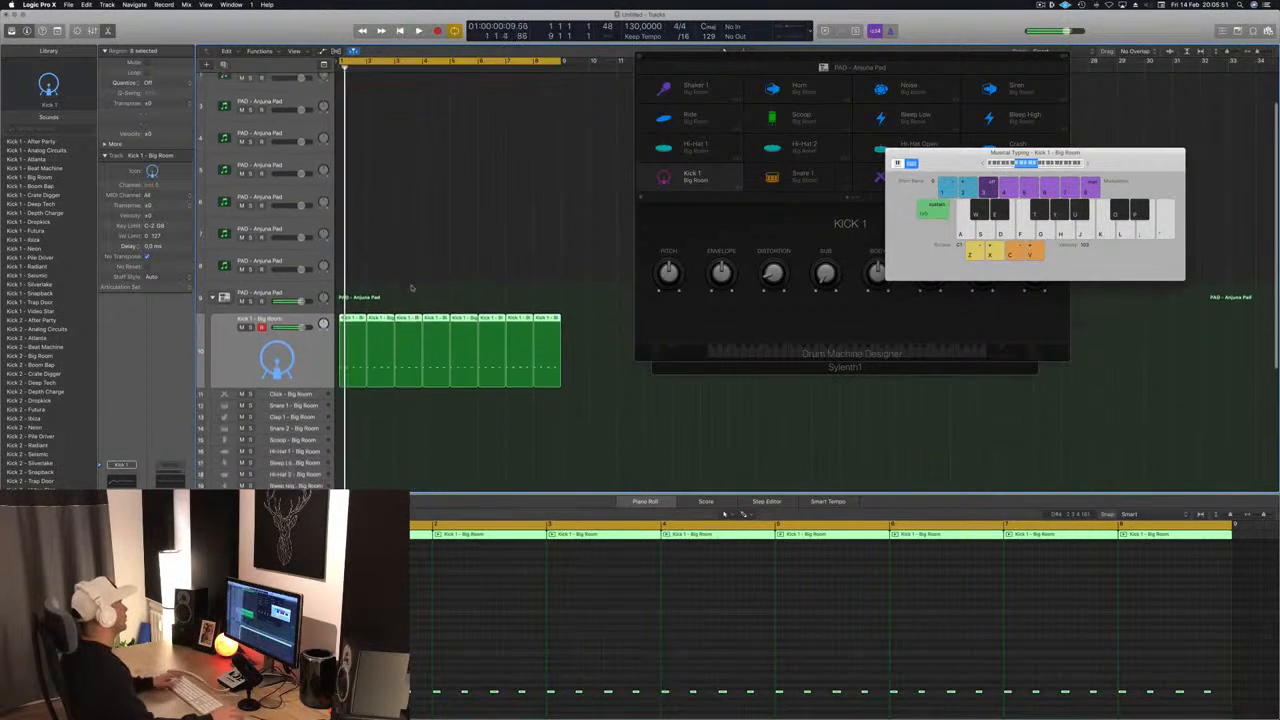
pyautogui.scroll(-1, 411, 288)
pyautogui.click(403, 420)
pyautogui.click(353, 304)
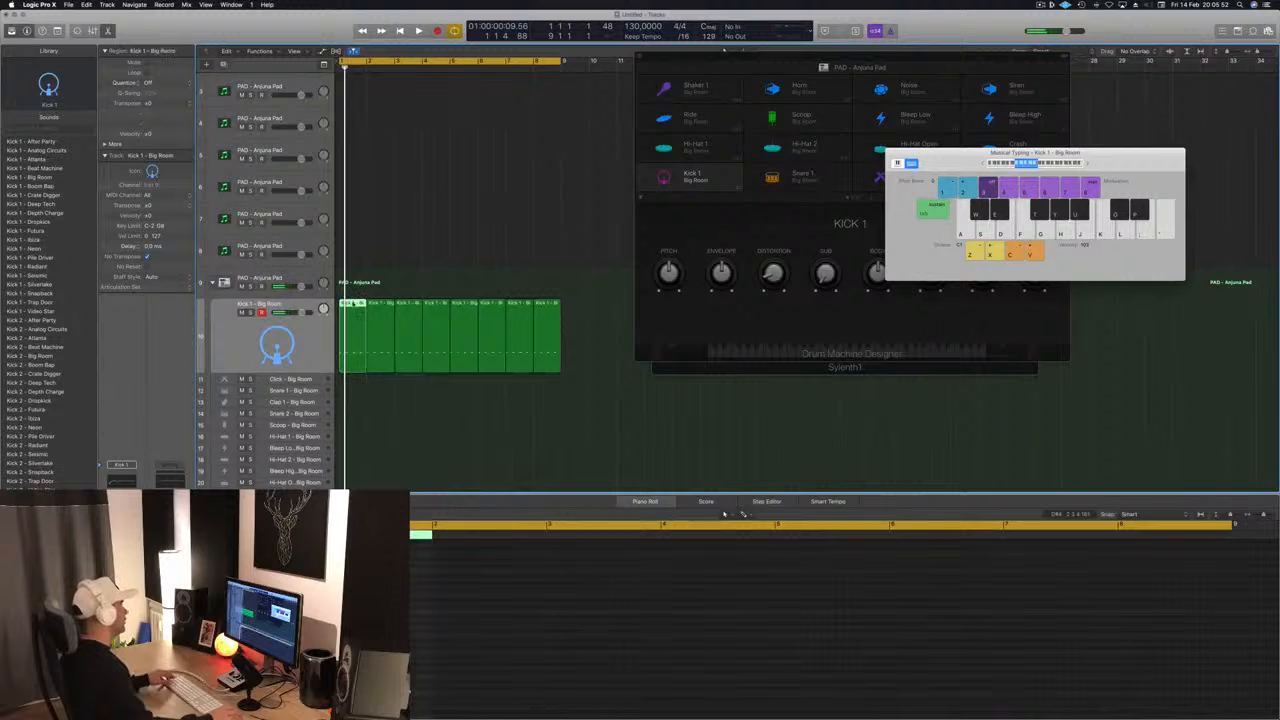
pyautogui.moveTo(353, 304); pyautogui.dragTo(350, 396)
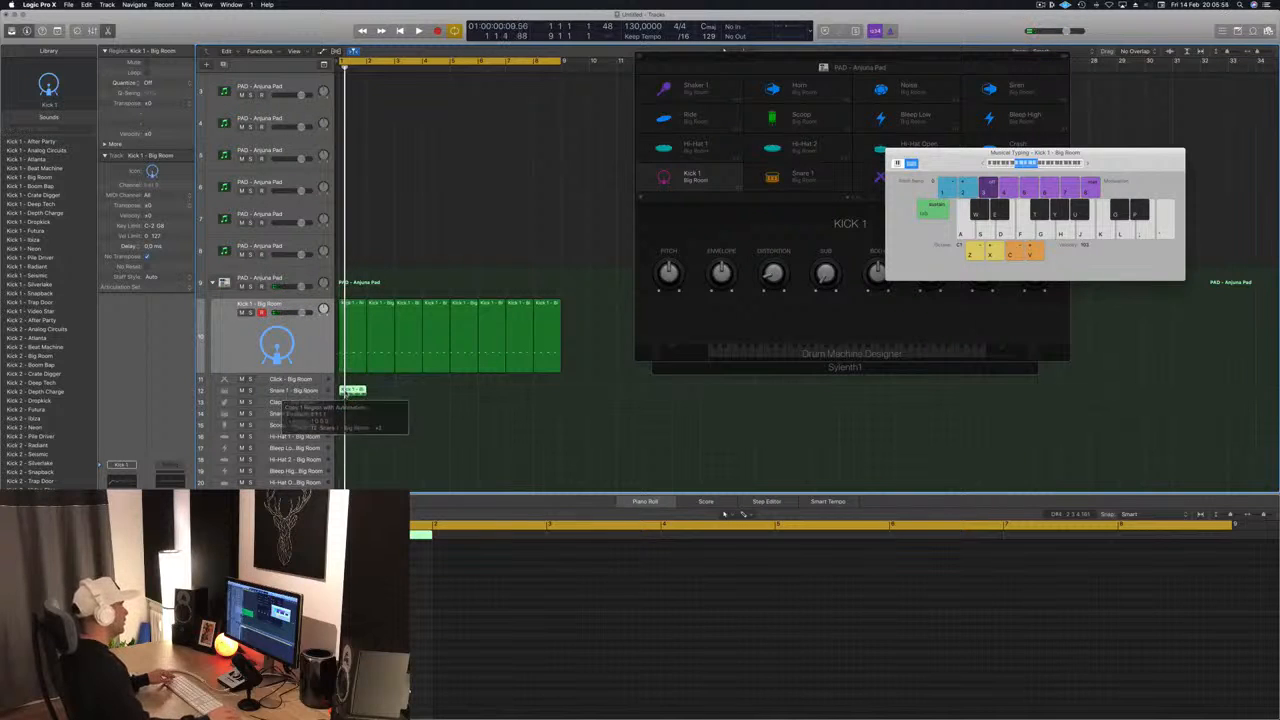
pyautogui.click(406, 685)
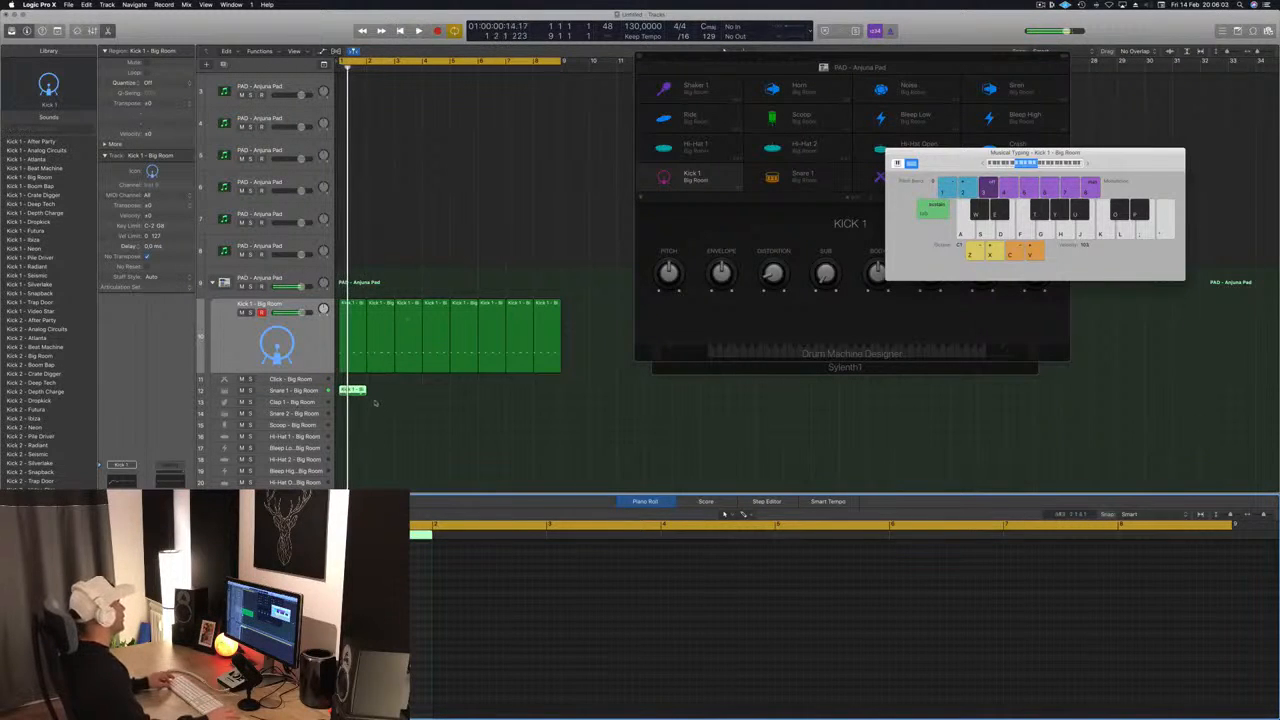
pyautogui.moveTo(366, 390); pyautogui.dragTo(474, 397)
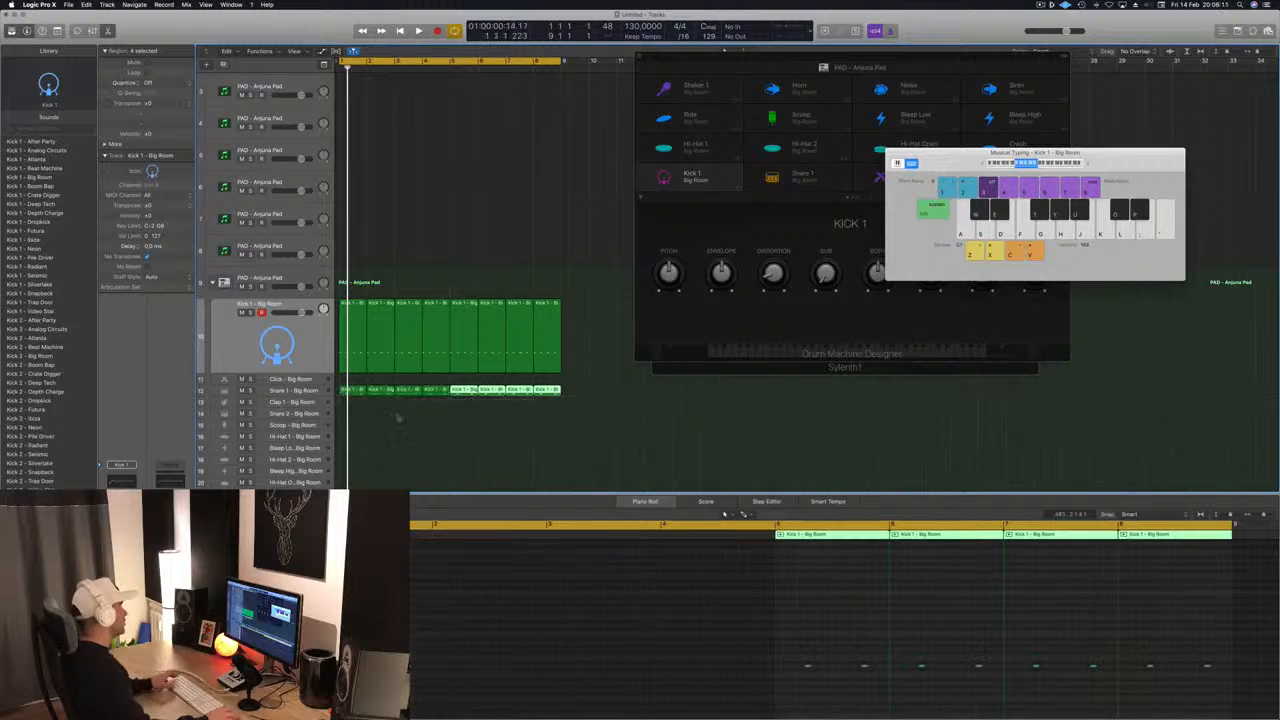
pyautogui.press('space')
# - Build an eight-bar Hi-Hat 1 part from a copy of the first kick region, with its notes on the off-beats
pyautogui.click(360, 324)
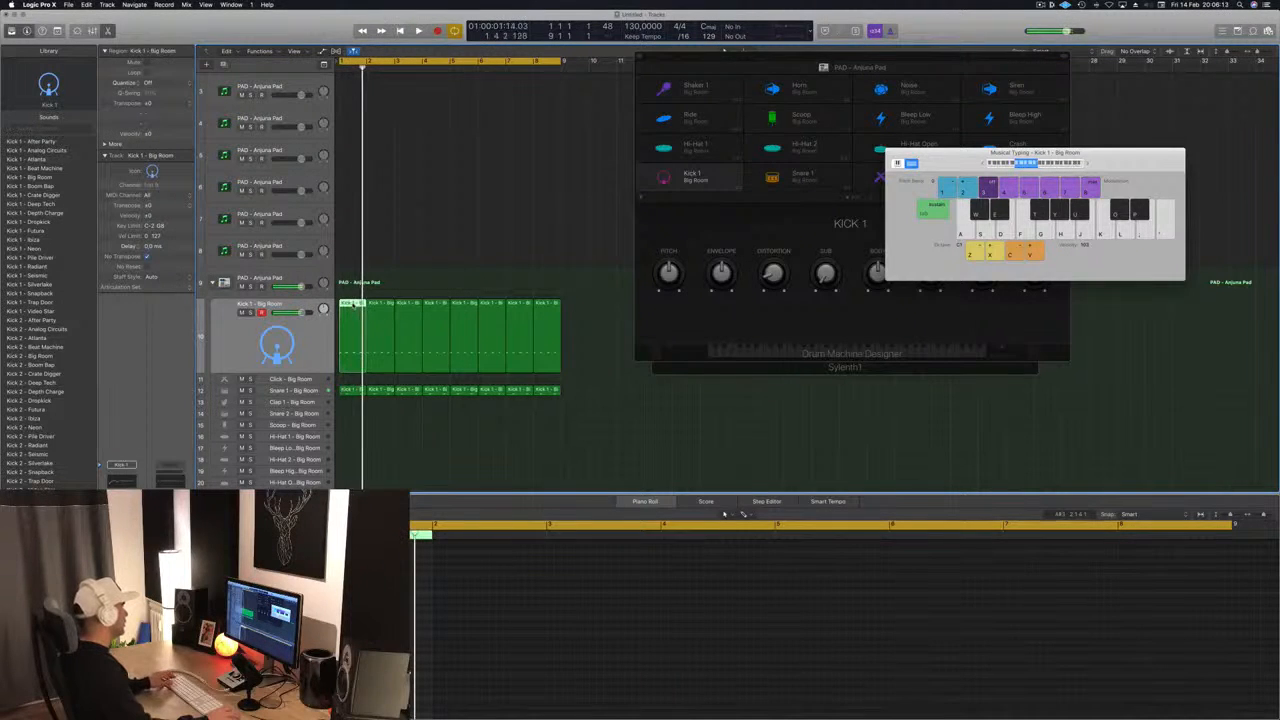
pyautogui.press('space')
pyautogui.moveTo(360, 324)
pyautogui.mouseDown()
pyautogui.moveTo(352, 452)
pyautogui.moveTo(352, 347)
pyautogui.mouseUp()
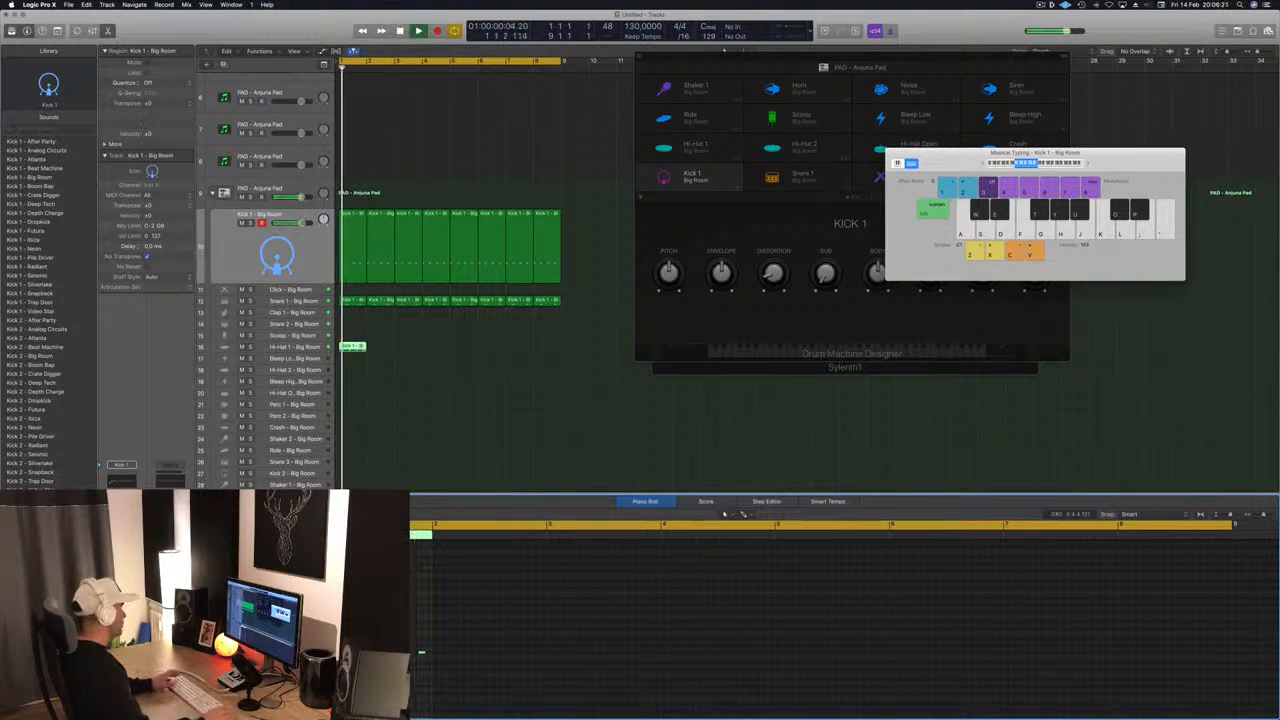
pyautogui.moveTo(355, 347); pyautogui.dragTo(453, 349)
pyautogui.press('space')
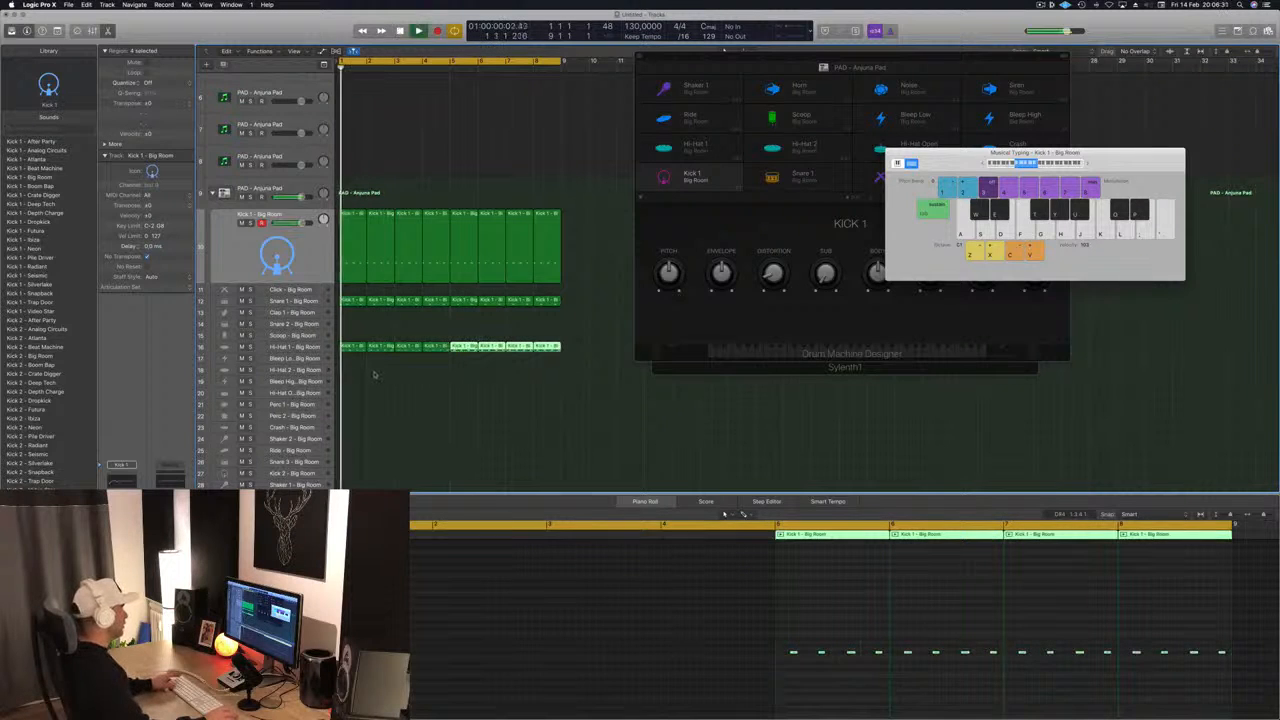
# - Copy the first Hi-Hat 1 region onto the Perc 1 track and raise its notes to the pitch that triggers Perc 1
pyautogui.scroll(-2, 429, 372)
pyautogui.scroll(-1, 400, 377)
pyautogui.scroll(-3, 400, 377)
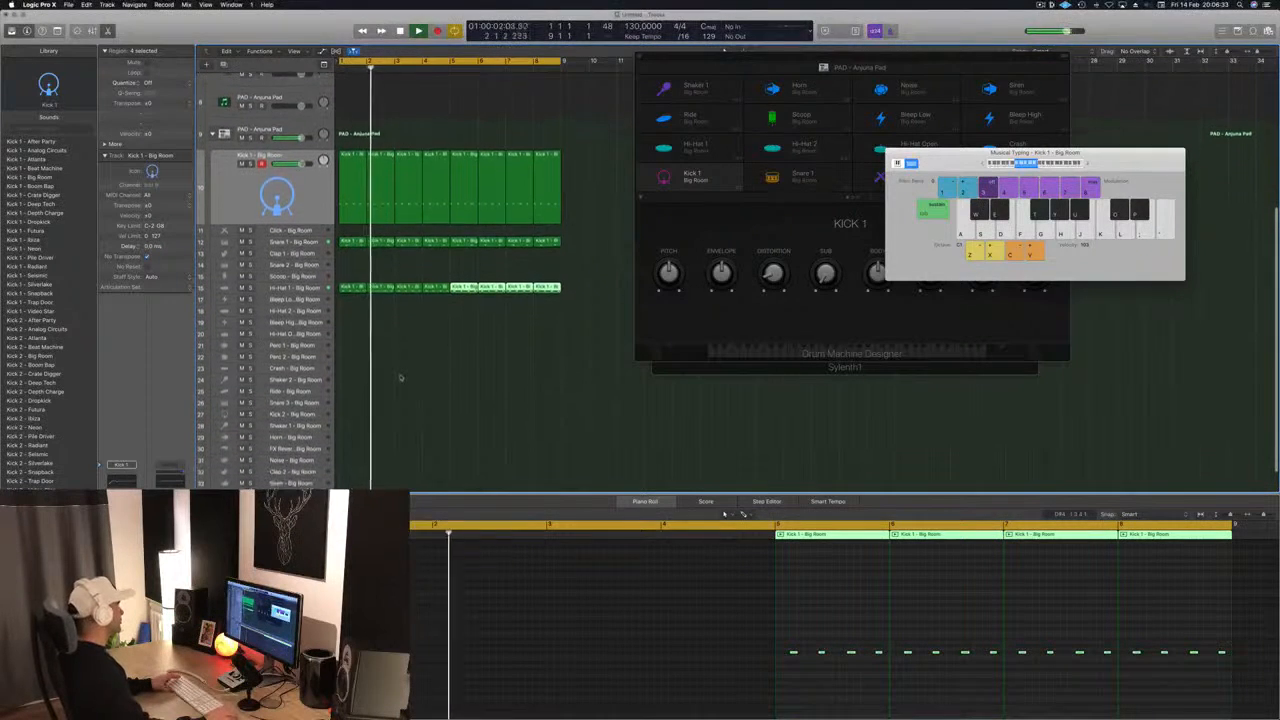
pyautogui.moveTo(353, 275); pyautogui.dragTo(350, 341)
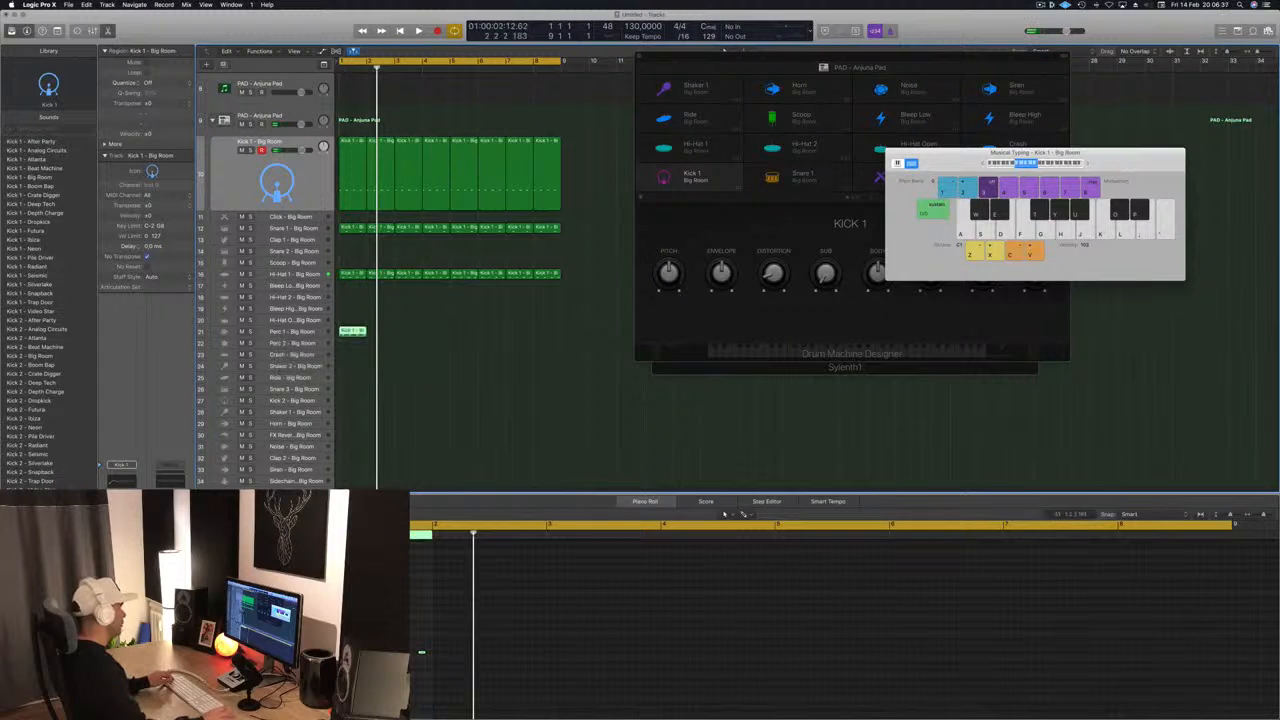
pyautogui.moveTo(375, 641); pyautogui.dragTo(426, 668)
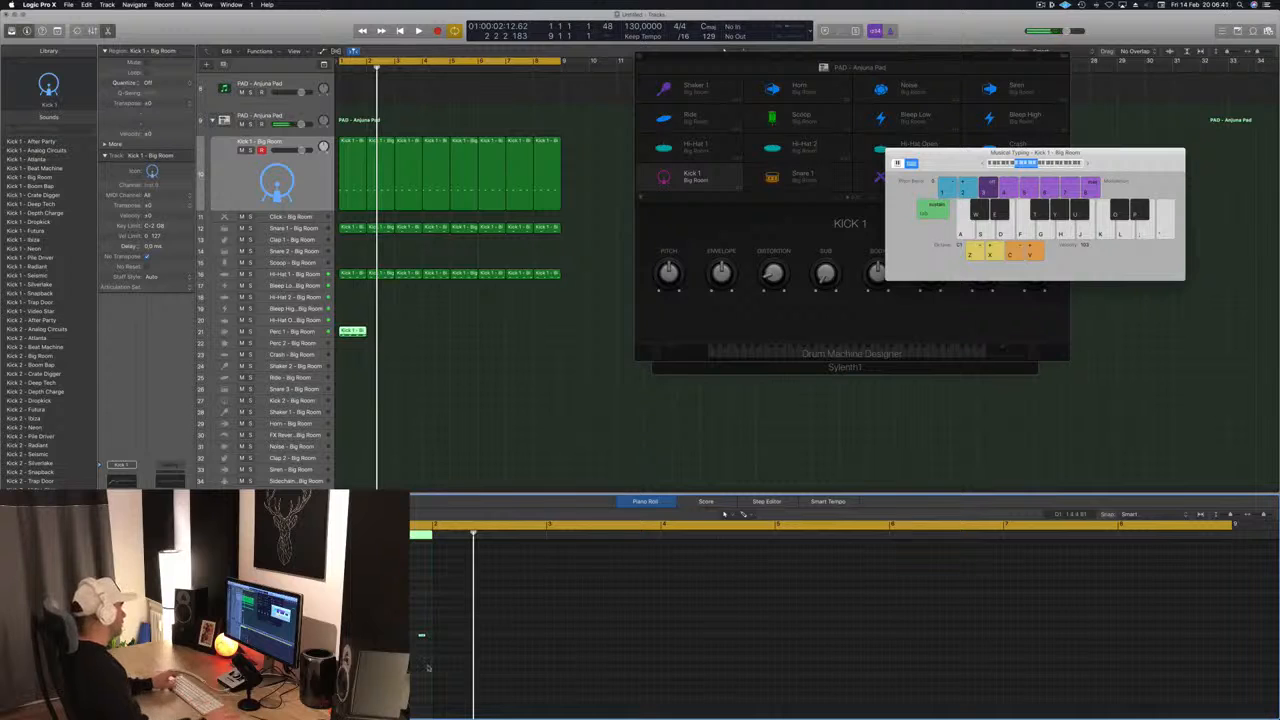
pyautogui.press('space')
pyautogui.scroll(3, 430, 668)
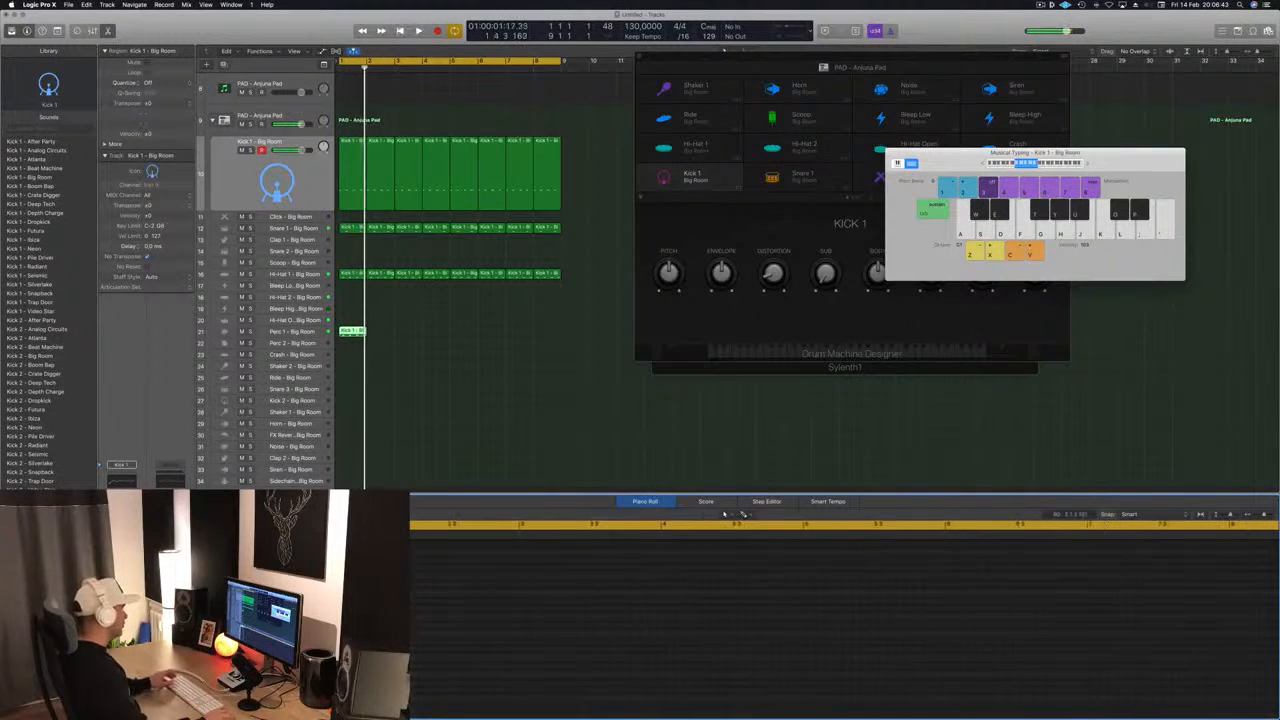
pyautogui.press('space')
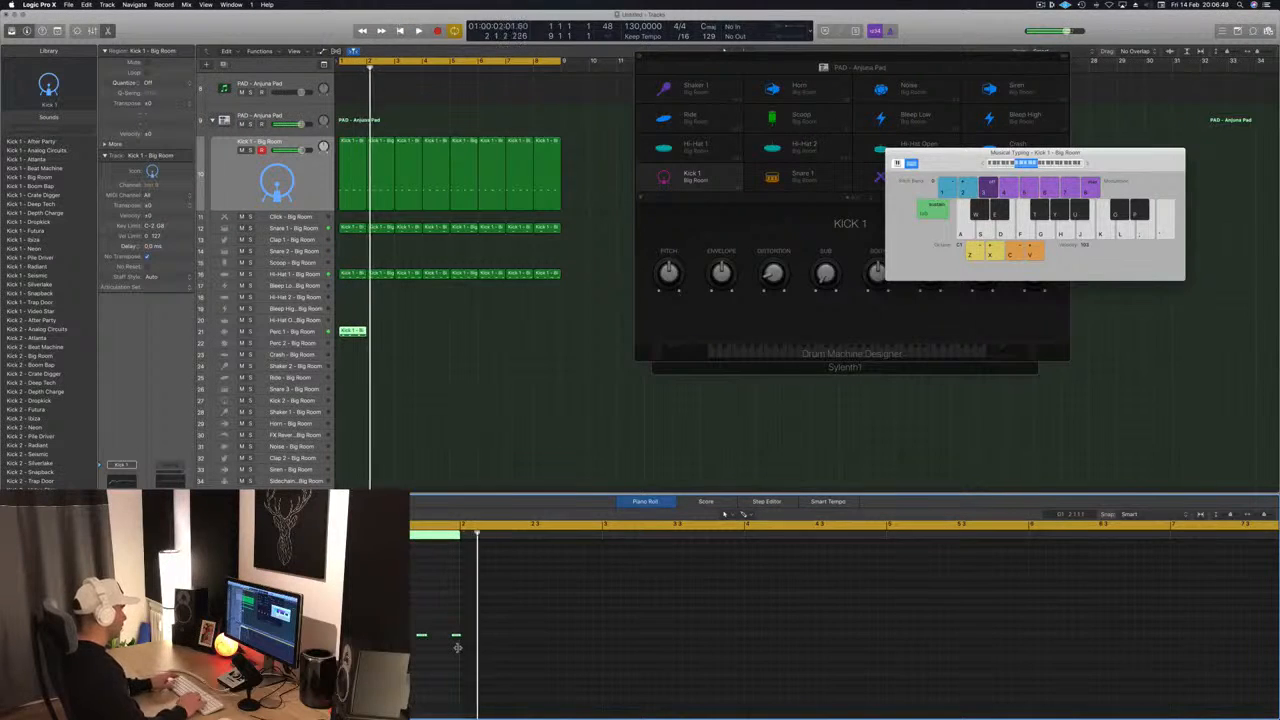
# - Rework the note rhythm in the one-bar Perc 1 region while auditioning it against the beat
pyautogui.press('space')
pyautogui.press('space')
pyautogui.press('space')
pyautogui.press('space')
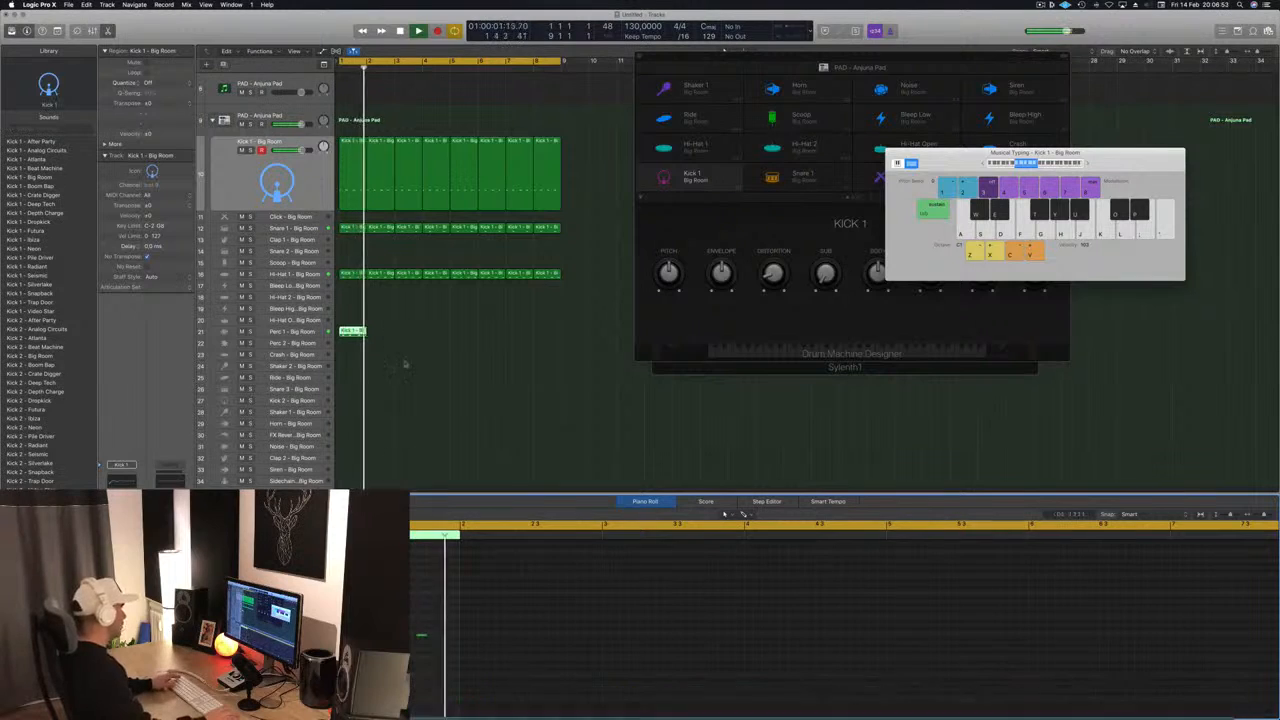
pyautogui.press('space')
pyautogui.press('space')
# - Repeat the one-bar Perc 1 region across all eight bars and play the loop from the start
pyautogui.moveTo(352, 332); pyautogui.dragTo(406, 338)
pyautogui.moveTo(460, 339)
pyautogui.mouseDown()
pyautogui.moveTo(350, 330)
pyautogui.moveTo(469, 338)
pyautogui.mouseUp()
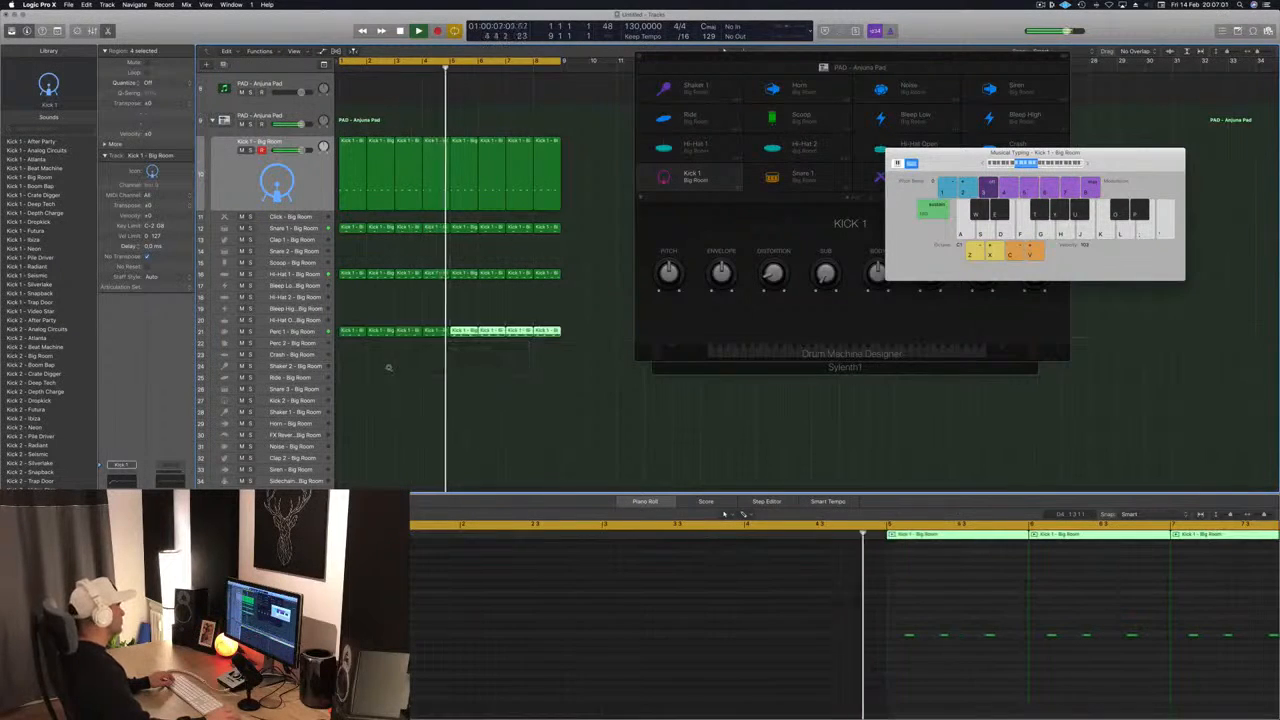
pyautogui.scroll(-1, 368, 361)
pyautogui.press('Return')
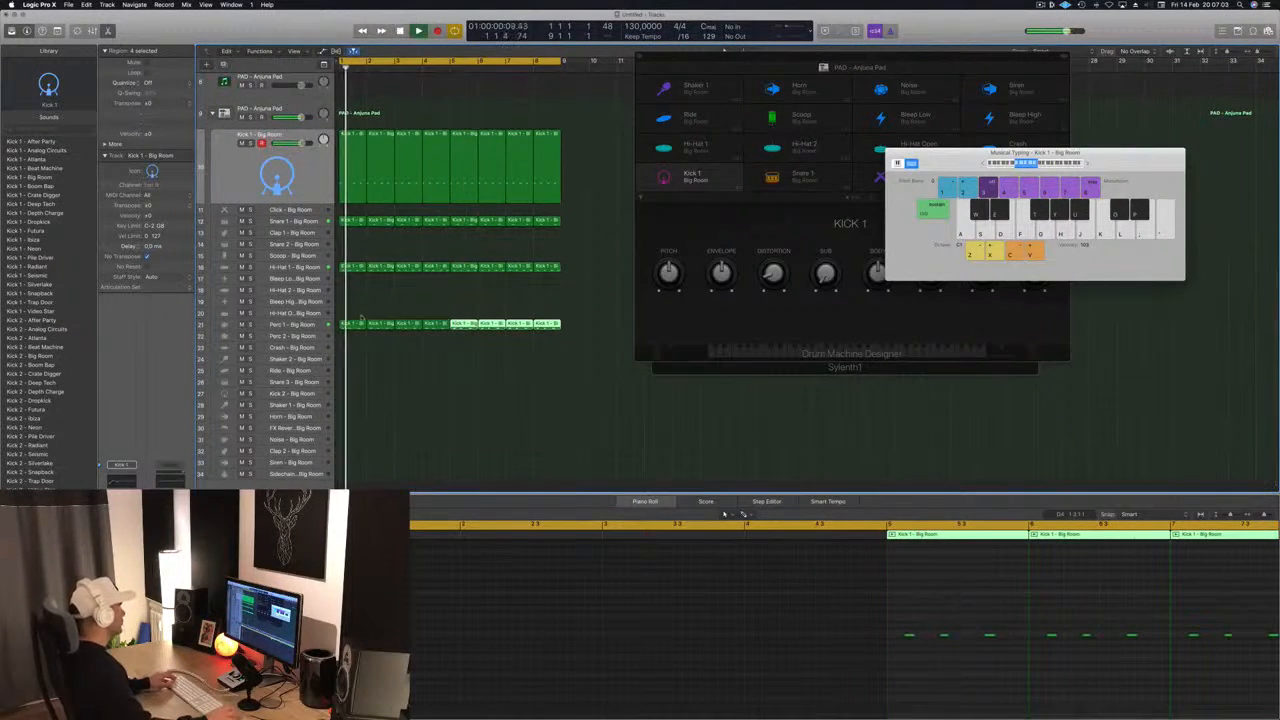
pyautogui.click(353, 298)
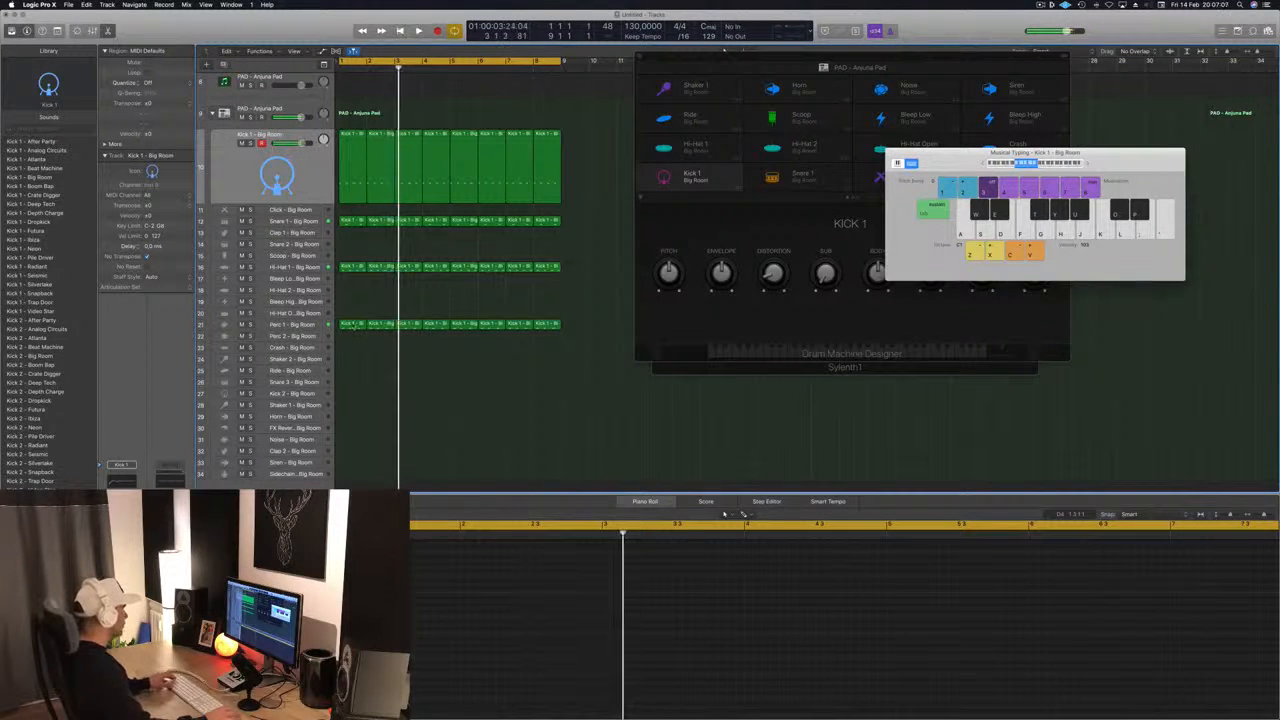
# - Build an eight-bar Perc 2 part from a copy of the first Perc 1 region, with its notes raised in pitch and shifted in time
pyautogui.moveTo(350, 325); pyautogui.dragTo(352, 336)
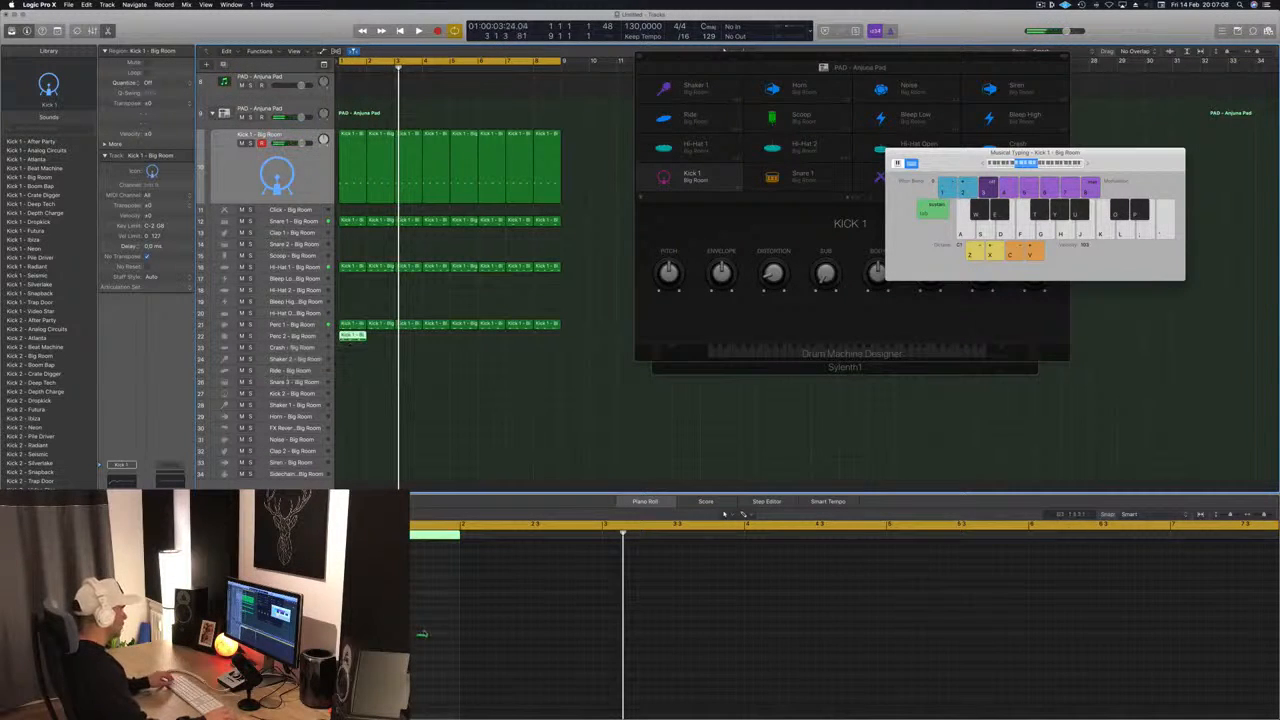
pyautogui.click(422, 634)
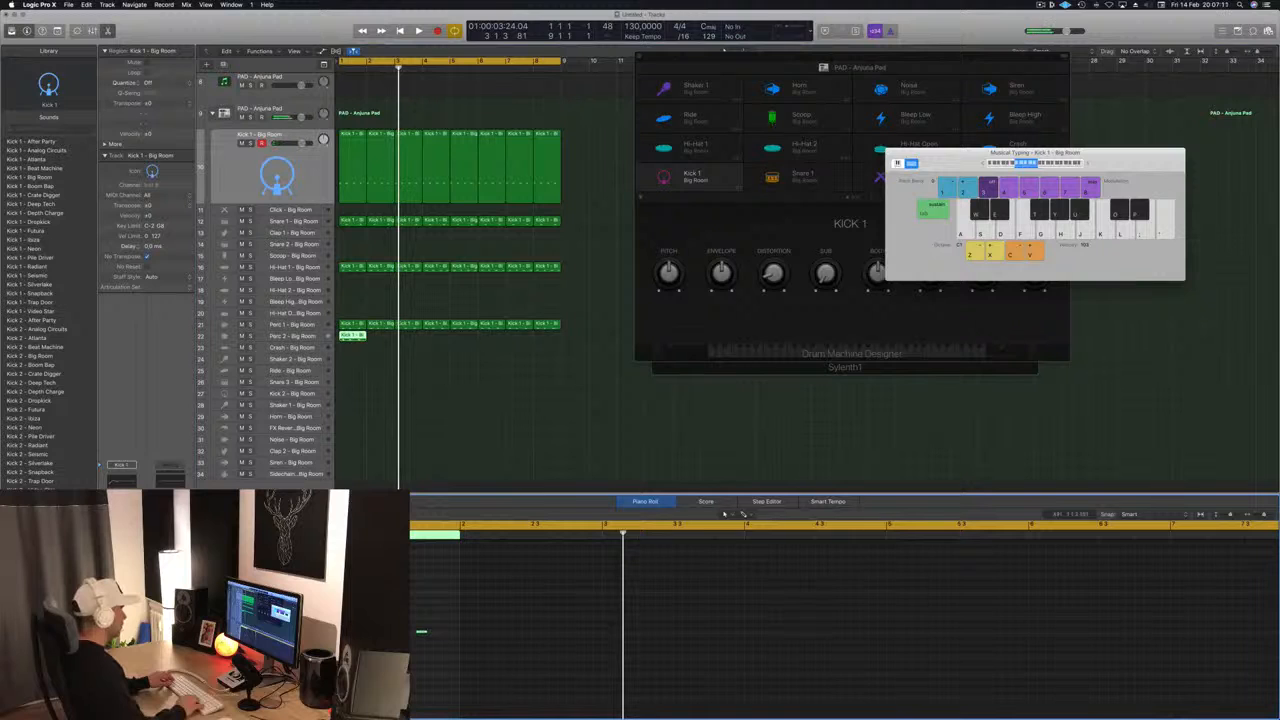
pyautogui.press('Return')
pyautogui.press('space')
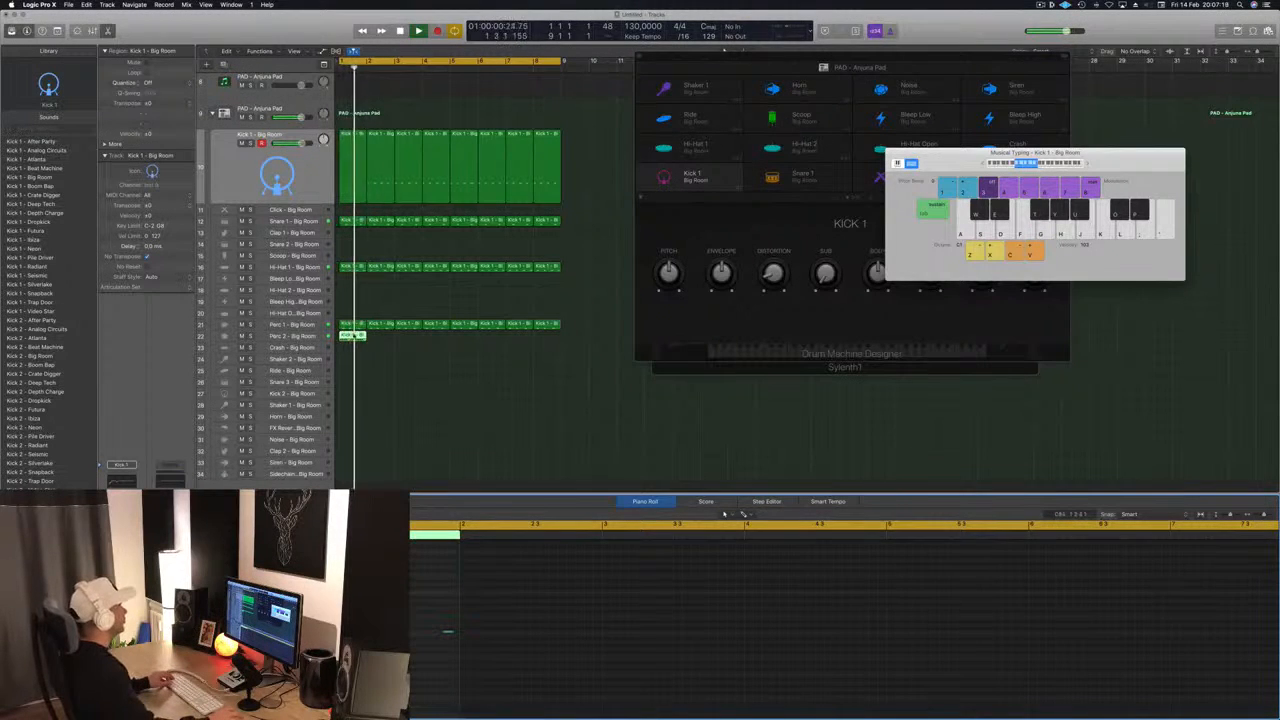
pyautogui.moveTo(354, 336); pyautogui.dragTo(457, 341)
pyautogui.click(414, 376)
# - Audition Conga High - Beat Machine on the Perc 2 track and replace its sound with Conga Low - Beat Machine
pyautogui.click(309, 337)
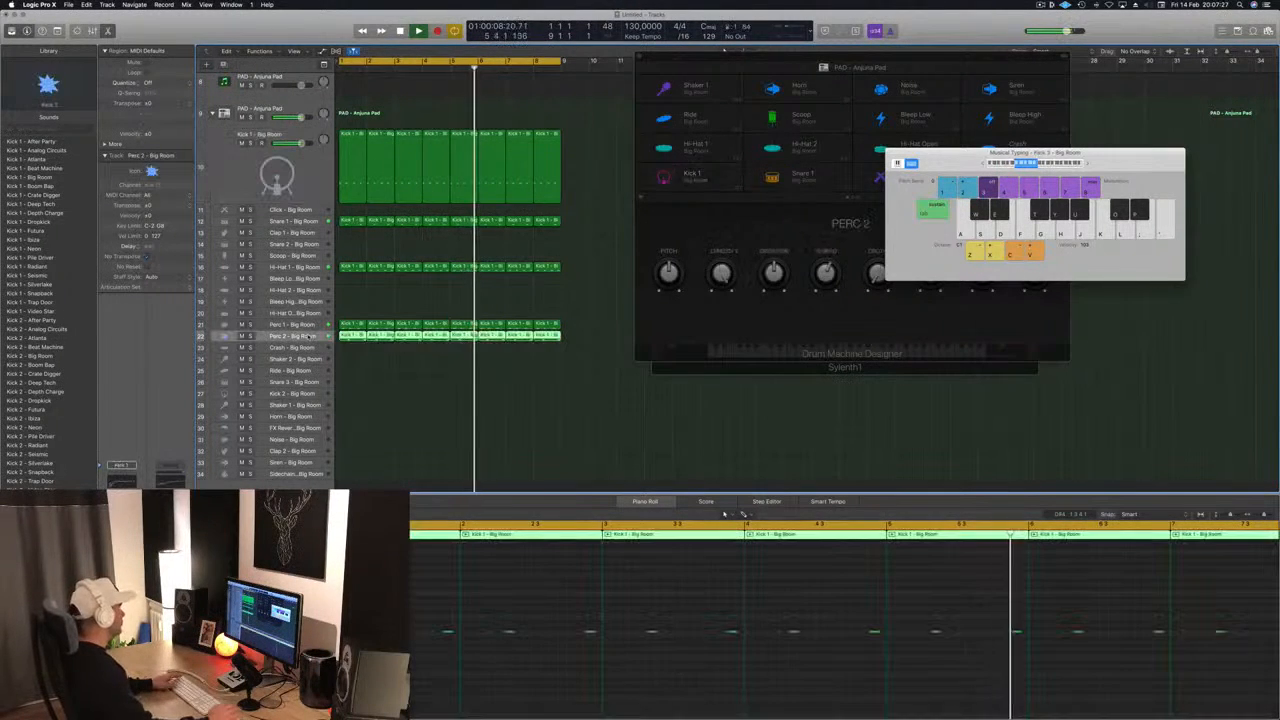
pyautogui.press('space')
pyautogui.press('space')
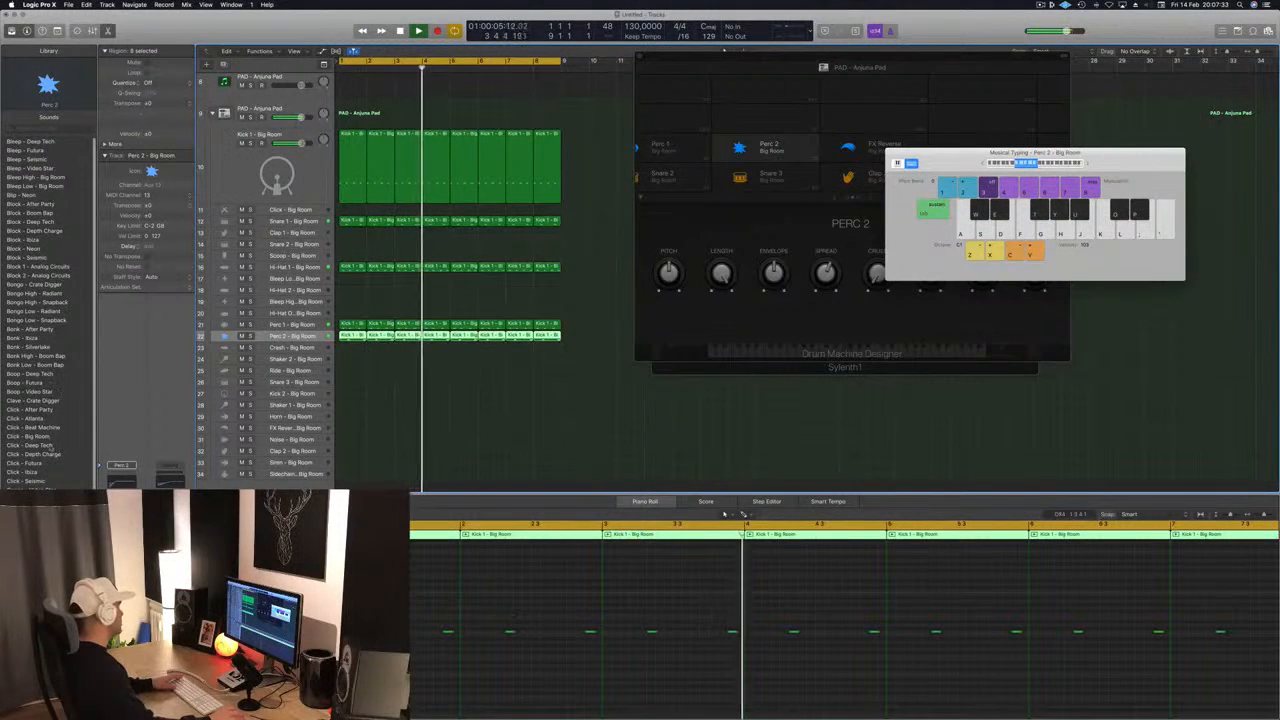
pyautogui.scroll(-3, 30, 455)
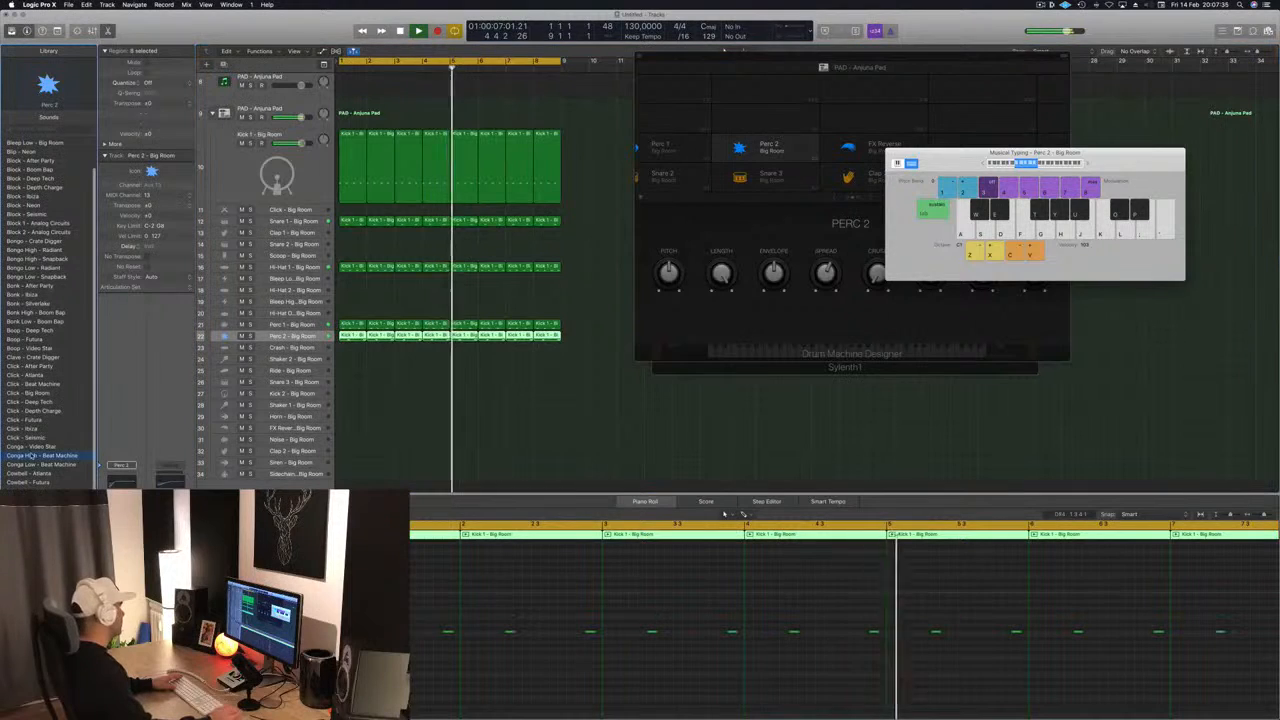
pyautogui.click(30, 455)
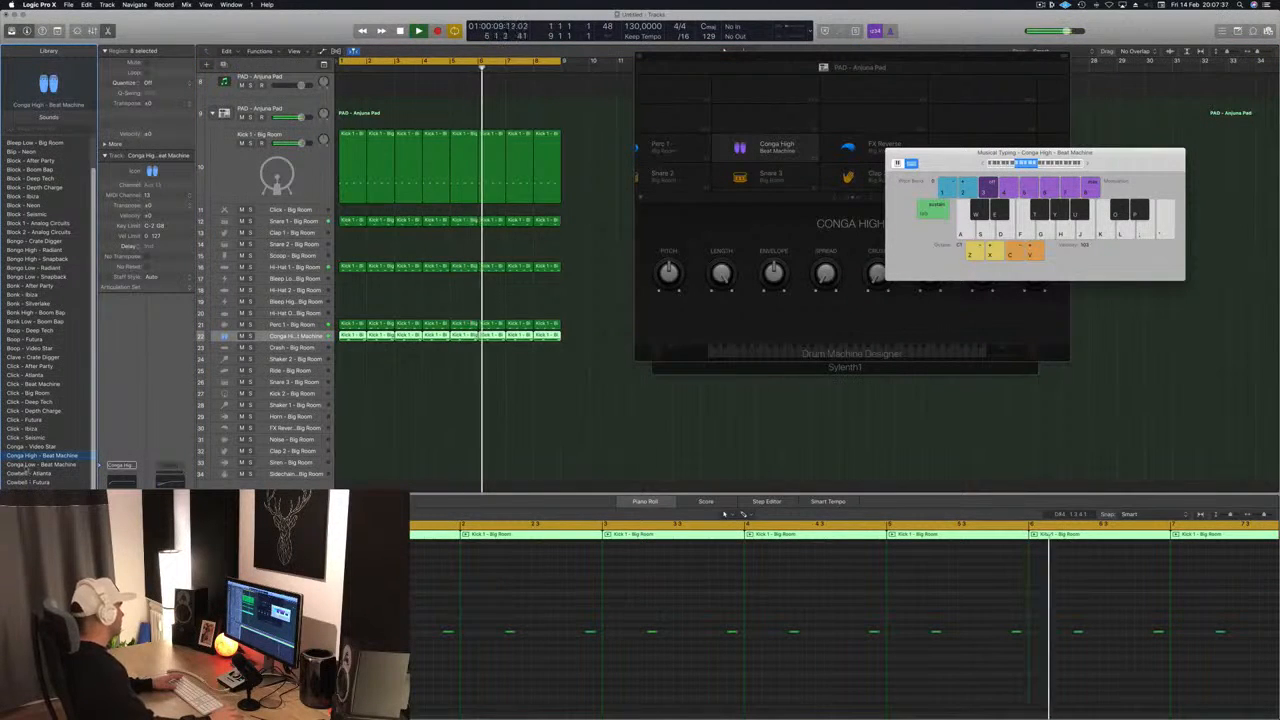
pyautogui.click(26, 466)
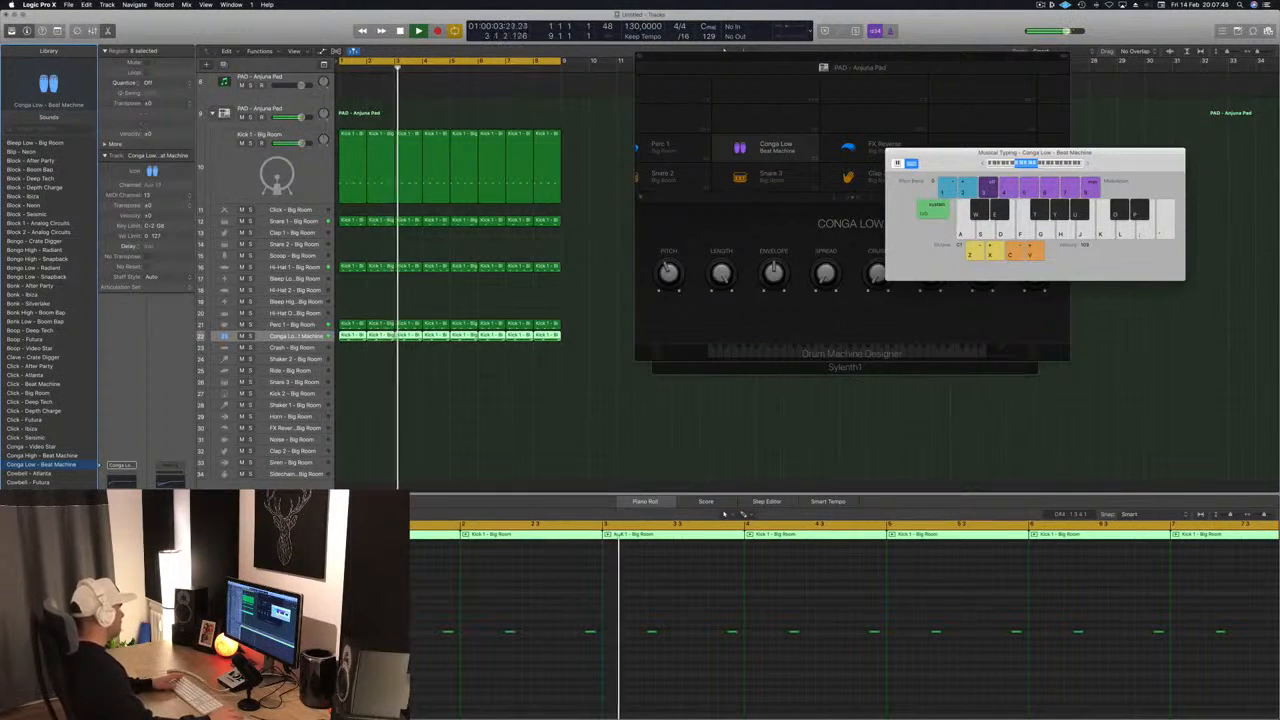
# - Copy the first Kick 1 region onto the Ride track, raise its notes to the pitch that triggers Ride and audition it
pyautogui.scroll(-1, 407, 405)
pyautogui.scroll(-1, 407, 405)
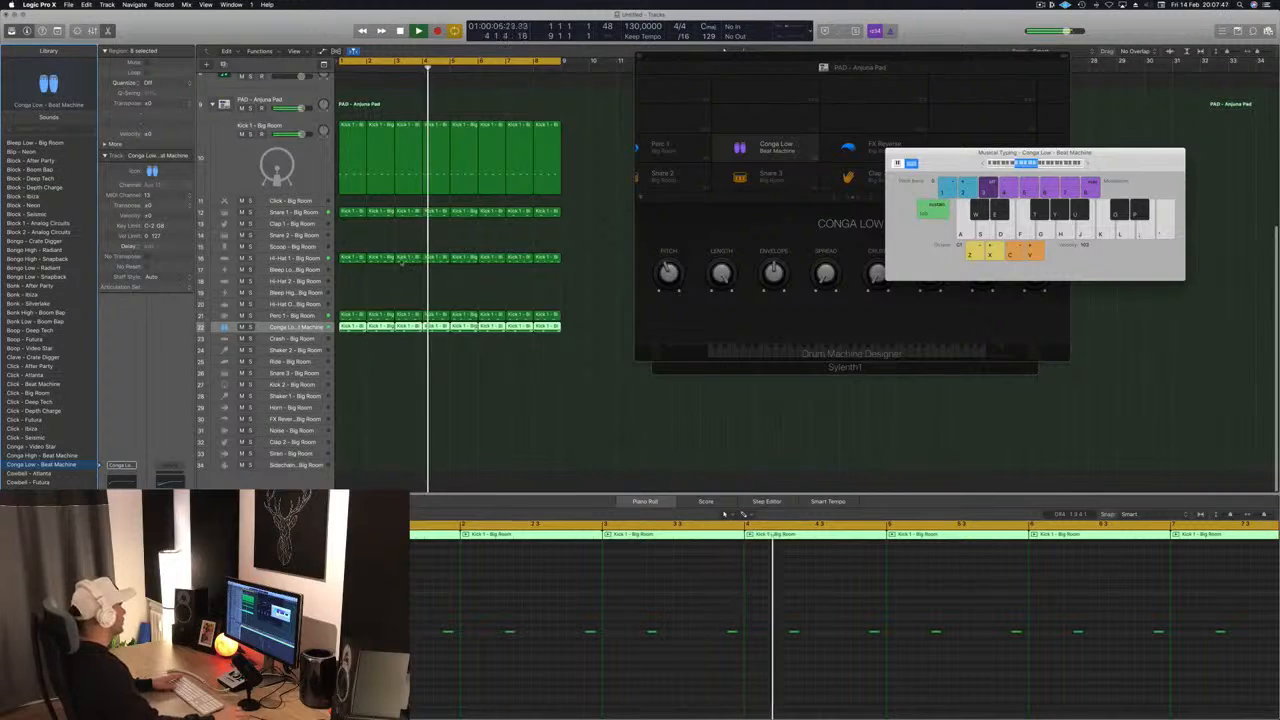
pyautogui.press('space')
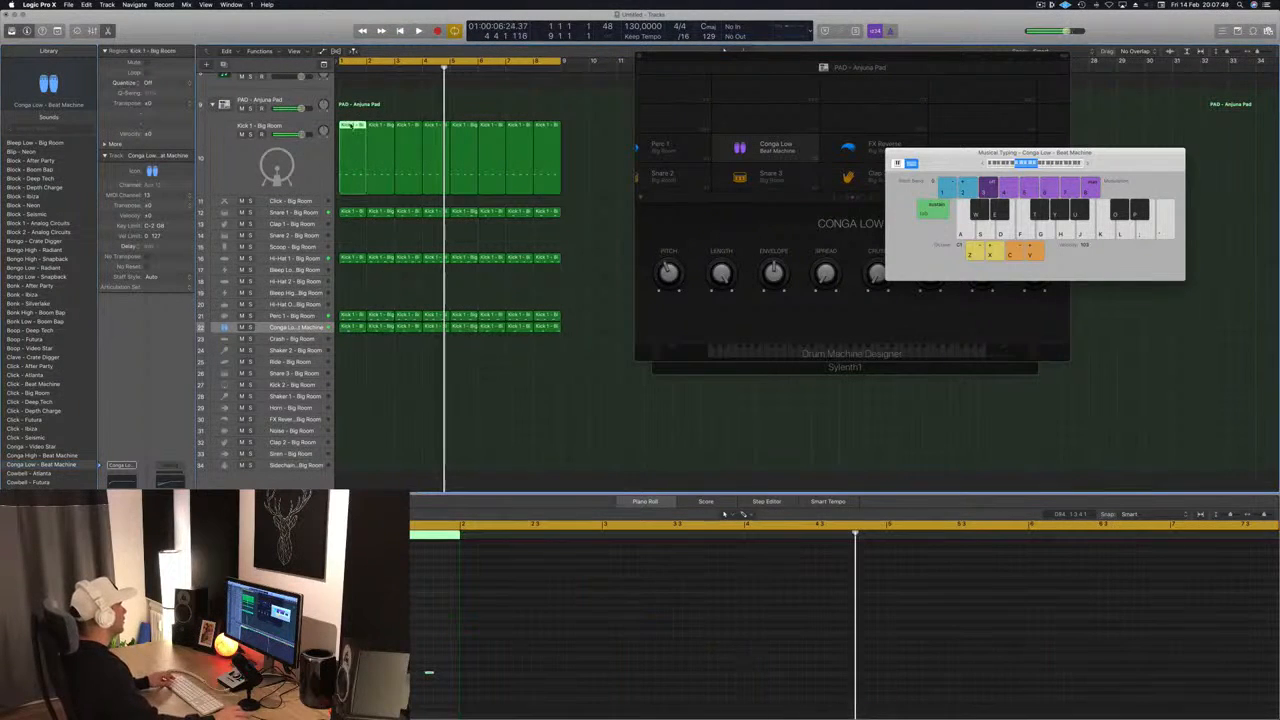
pyautogui.moveTo(350, 185); pyautogui.dragTo(341, 362)
pyautogui.moveTo(446, 672); pyautogui.dragTo(324, 677)
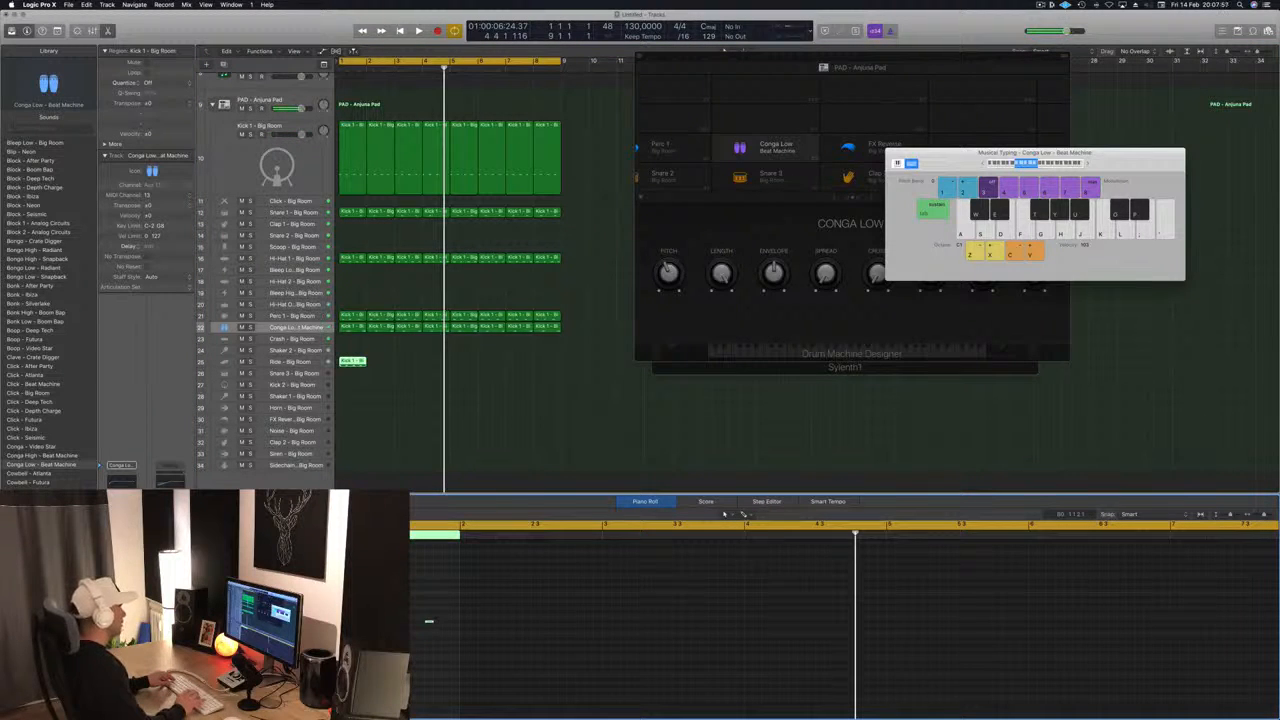
pyautogui.press('space')
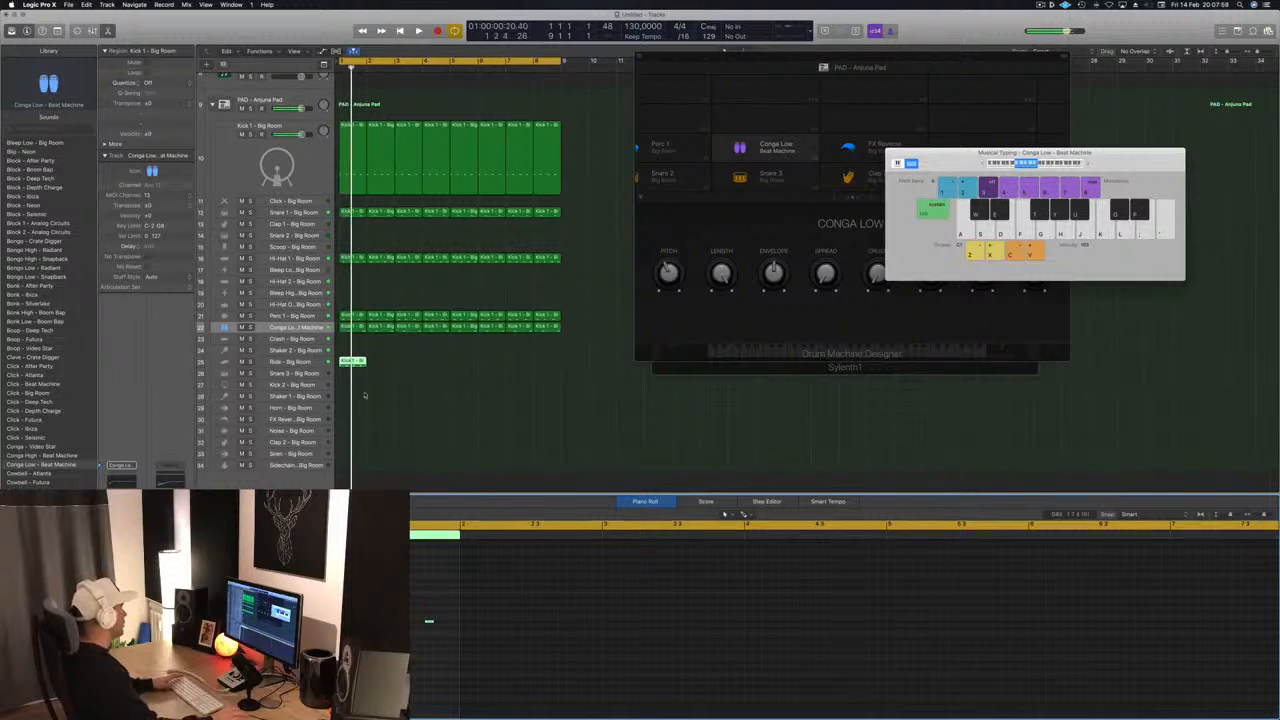
pyautogui.click(314, 364)
pyautogui.press('space')
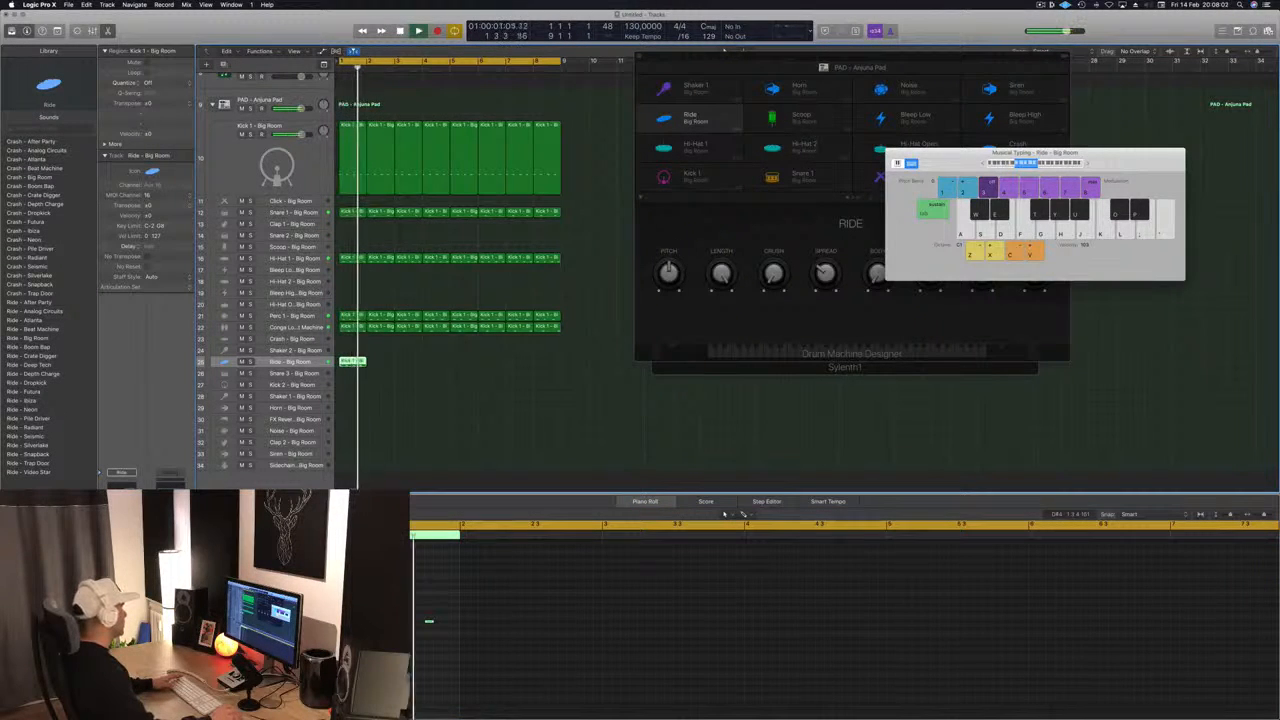
pyautogui.press('space')
pyautogui.press('space')
# - Repeat the one-bar Ride region across all eight bars and play the loop from the start
pyautogui.moveTo(361, 363); pyautogui.dragTo(452, 370)
pyautogui.keyDown('shift'); pyautogui.click(360, 364); pyautogui.keyUp('shift')
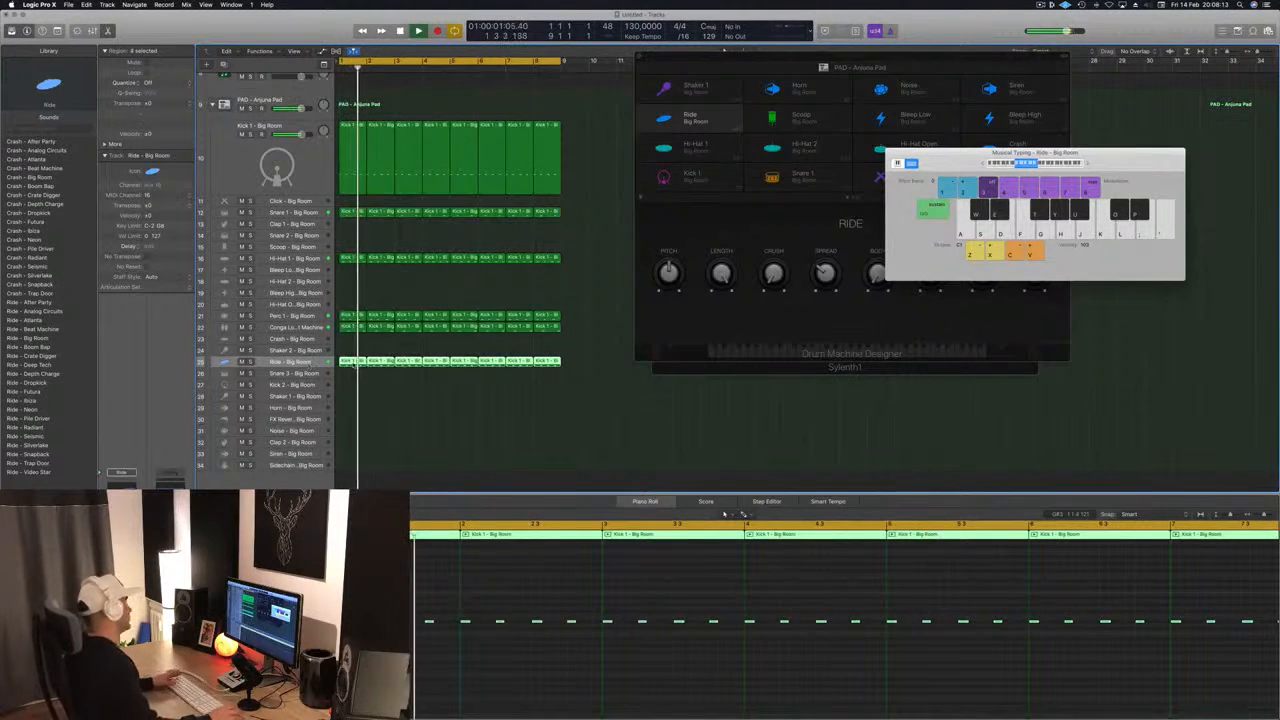
pyautogui.click(385, 410)
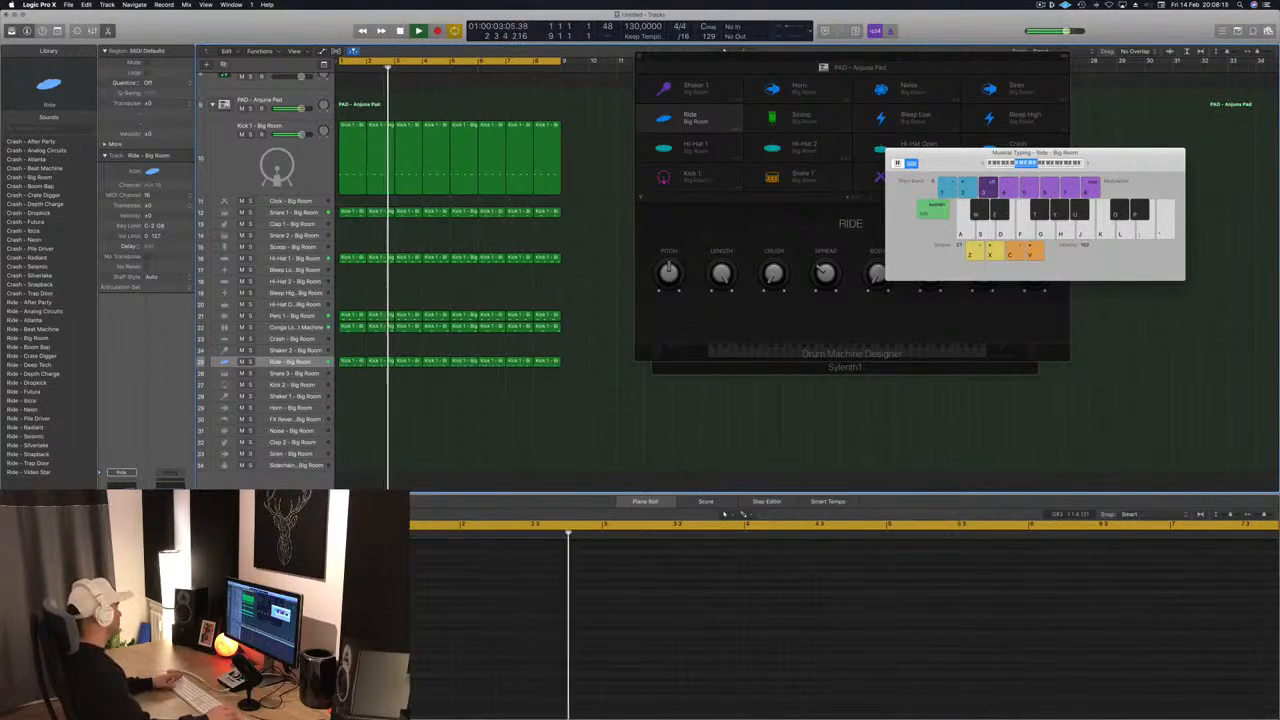
# - Copy the chord region onto the second PAD - Anjuna Pad track, delete all but its lowest notes and play the loop
pyautogui.scroll(8, 391, 432)
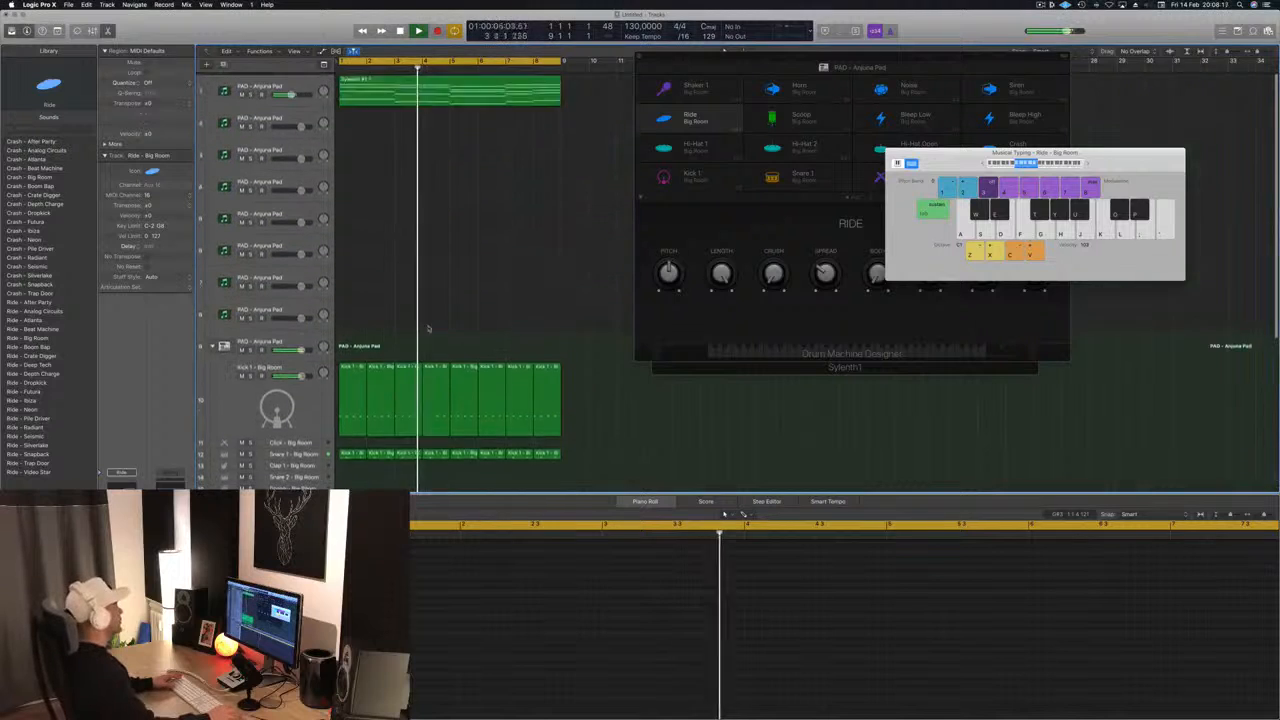
pyautogui.press('space')
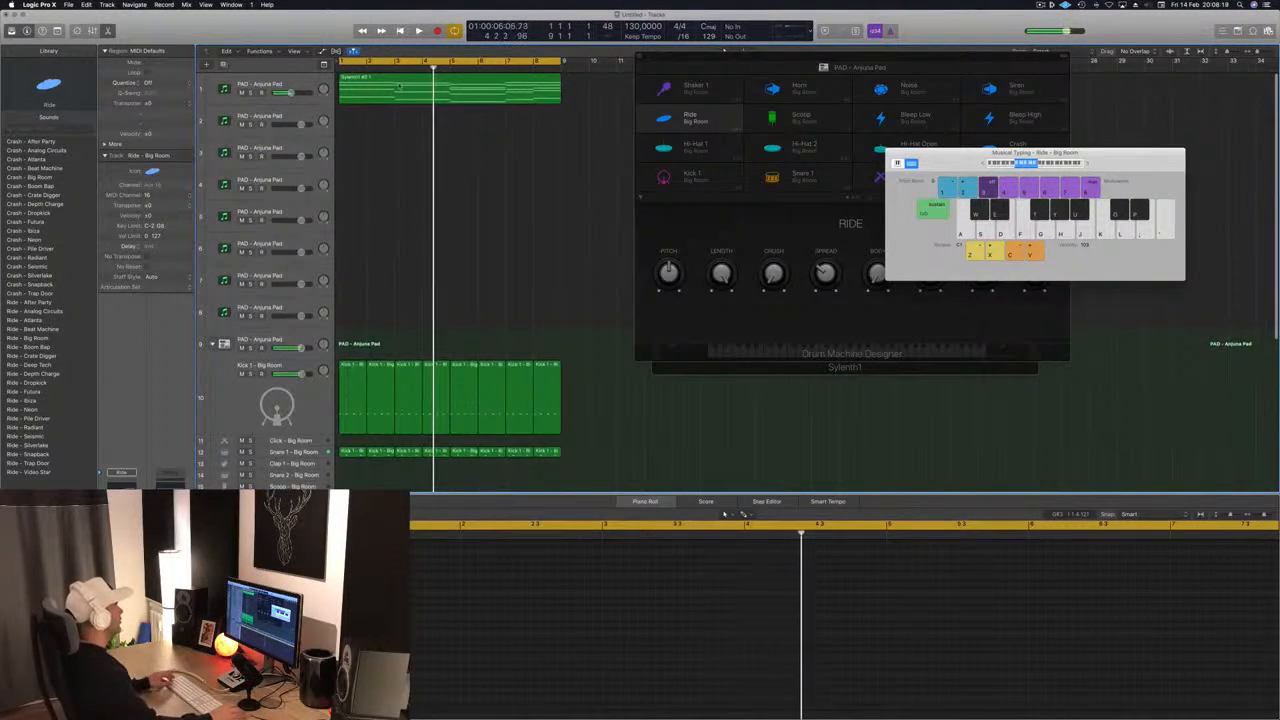
pyautogui.moveTo(391, 94); pyautogui.dragTo(392, 131)
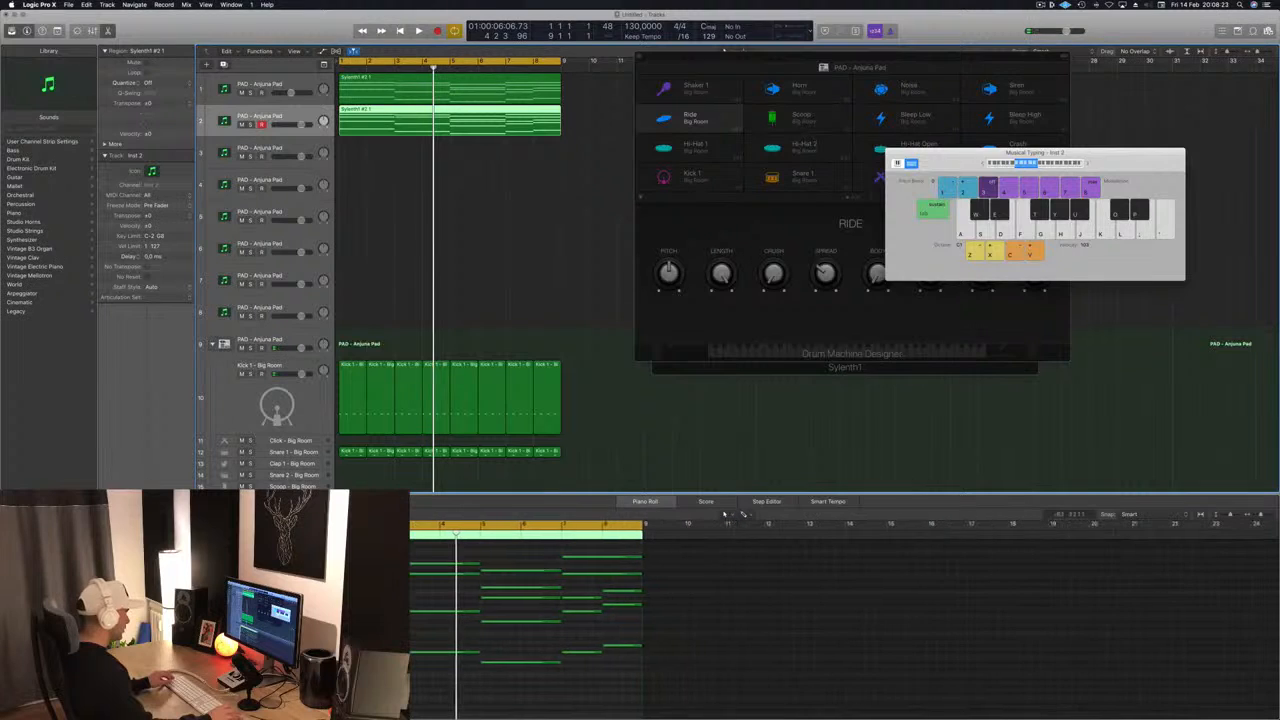
pyautogui.moveTo(316, 549); pyautogui.dragTo(668, 625)
pyautogui.press('Delete')
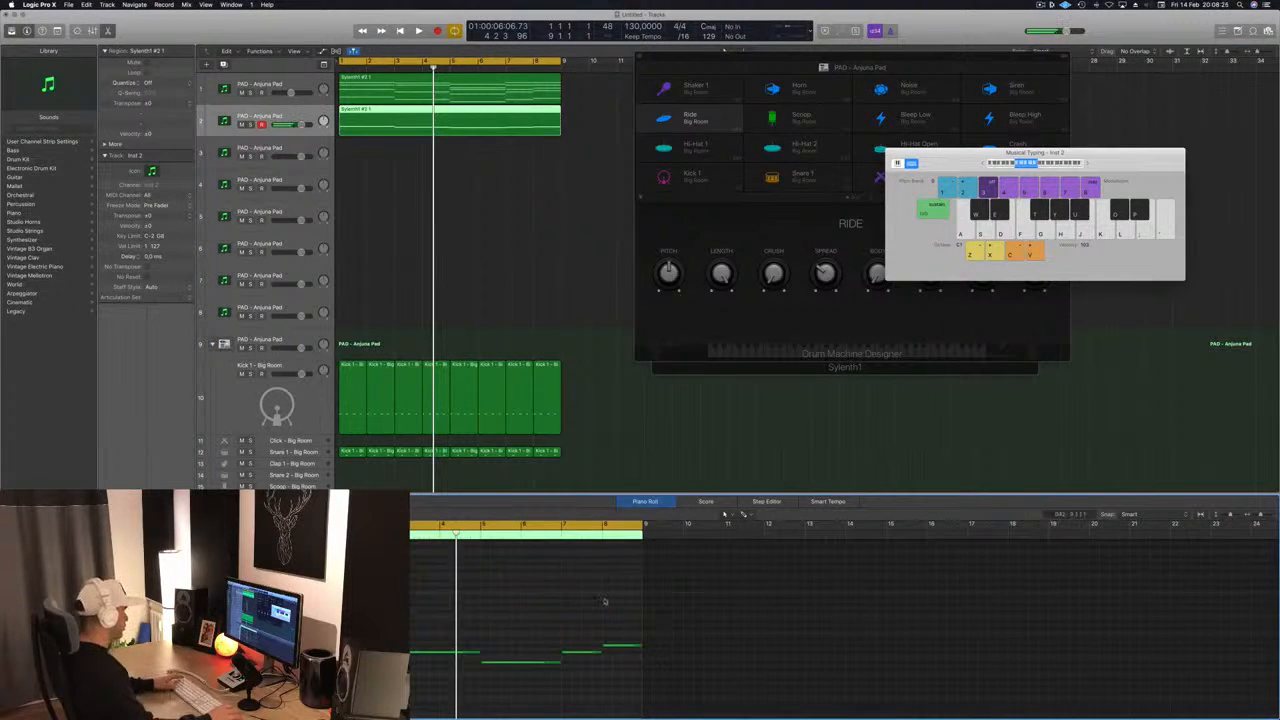
pyautogui.press('space')
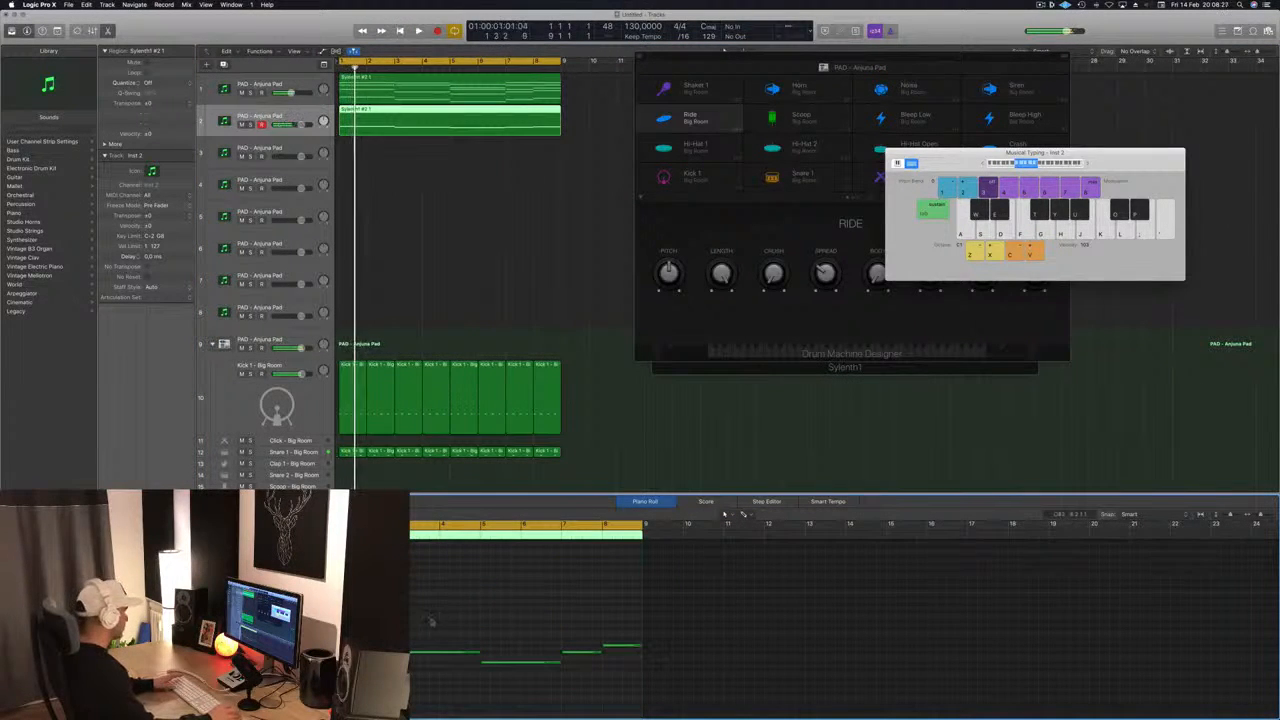
pyautogui.press('space')
pyautogui.press('space')
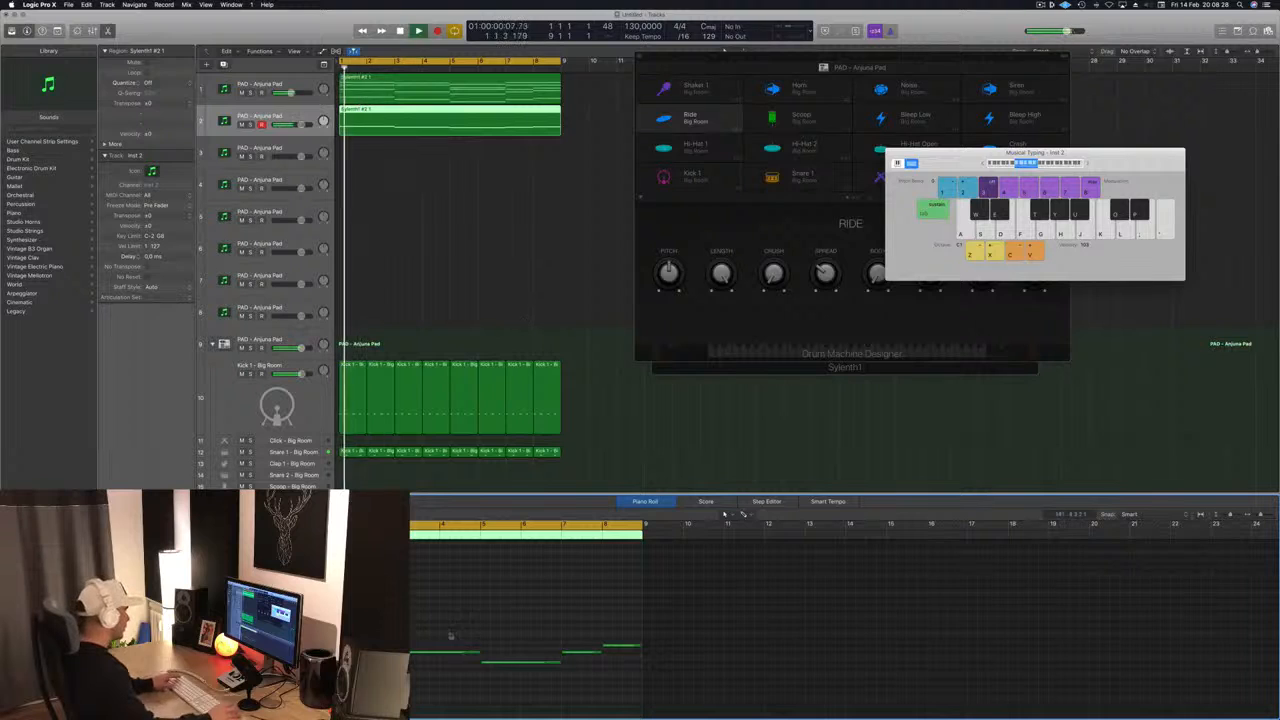
# - Shorten the long bass notes in the first six bars of the second track's region to short hits
pyautogui.press('super+Right')
pyautogui.moveTo(400, 612); pyautogui.dragTo(622, 697)
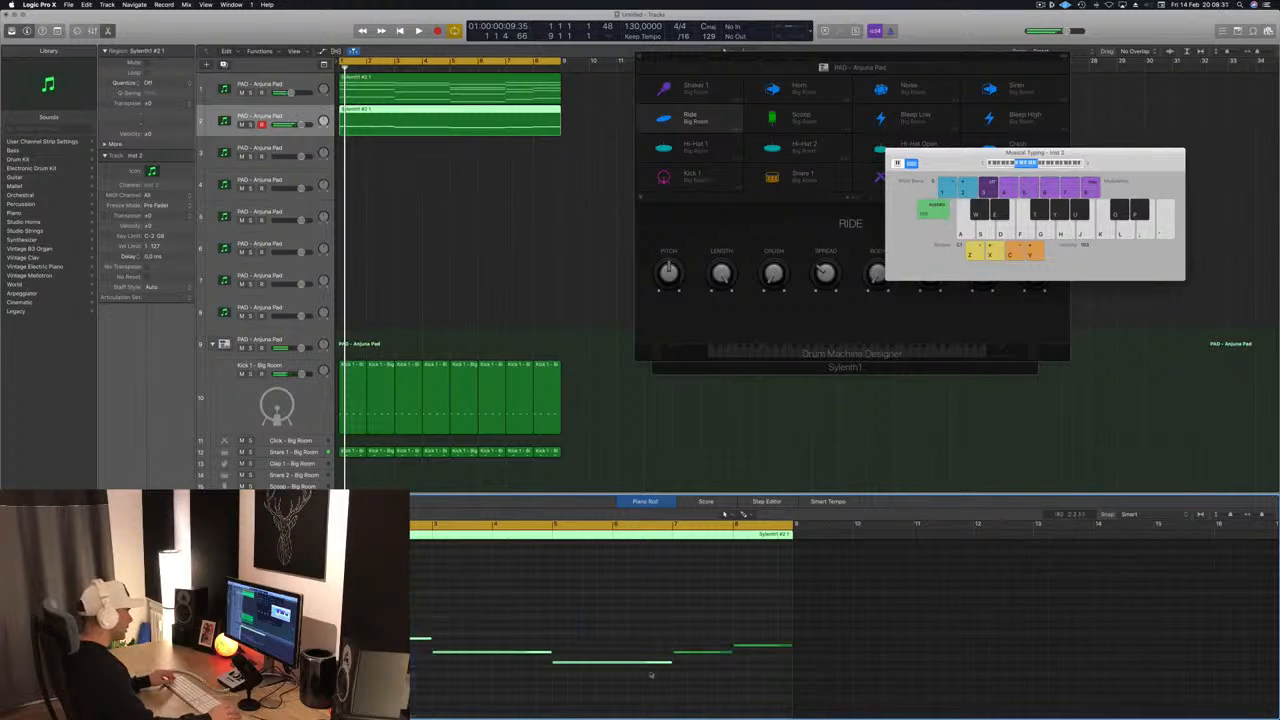
pyautogui.moveTo(670, 661); pyautogui.dragTo(556, 665)
# - Duplicate the shortened bass notes into rhythmic three-note groups and solo the second track to audition them
pyautogui.scroll(3, 452, 662)
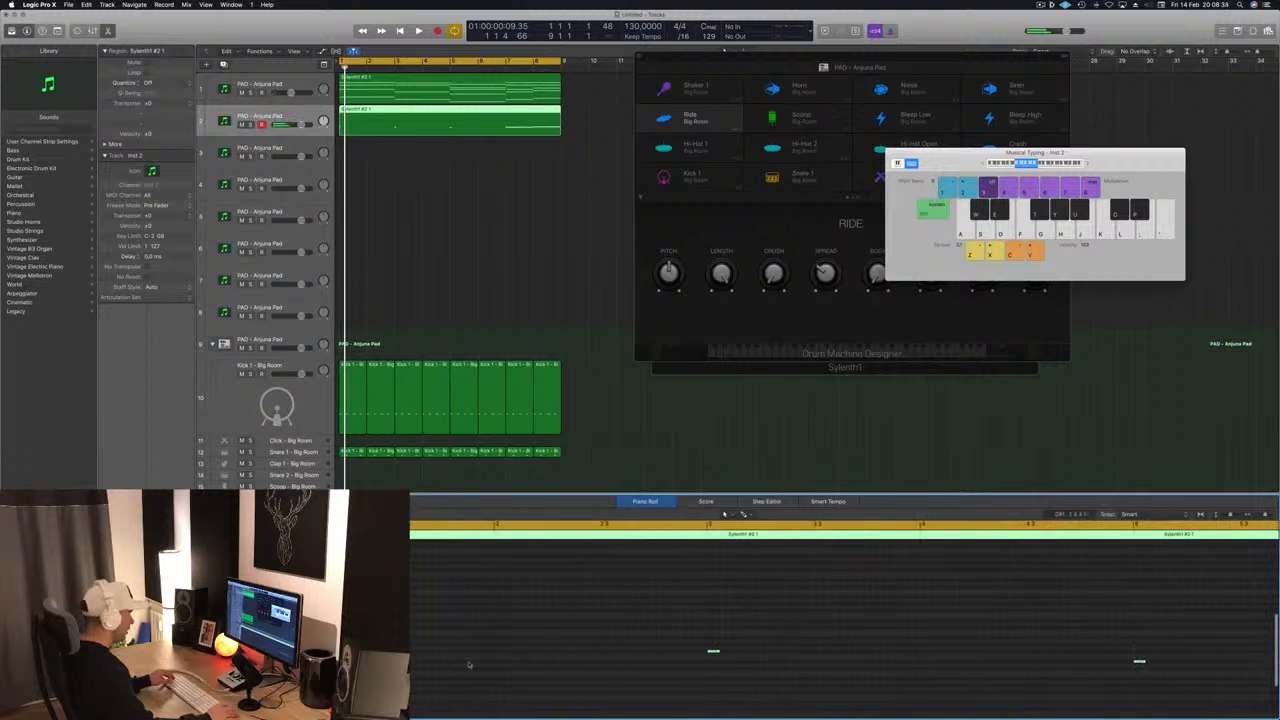
pyautogui.moveTo(713, 653); pyautogui.dragTo(768, 656)
pyautogui.press('space')
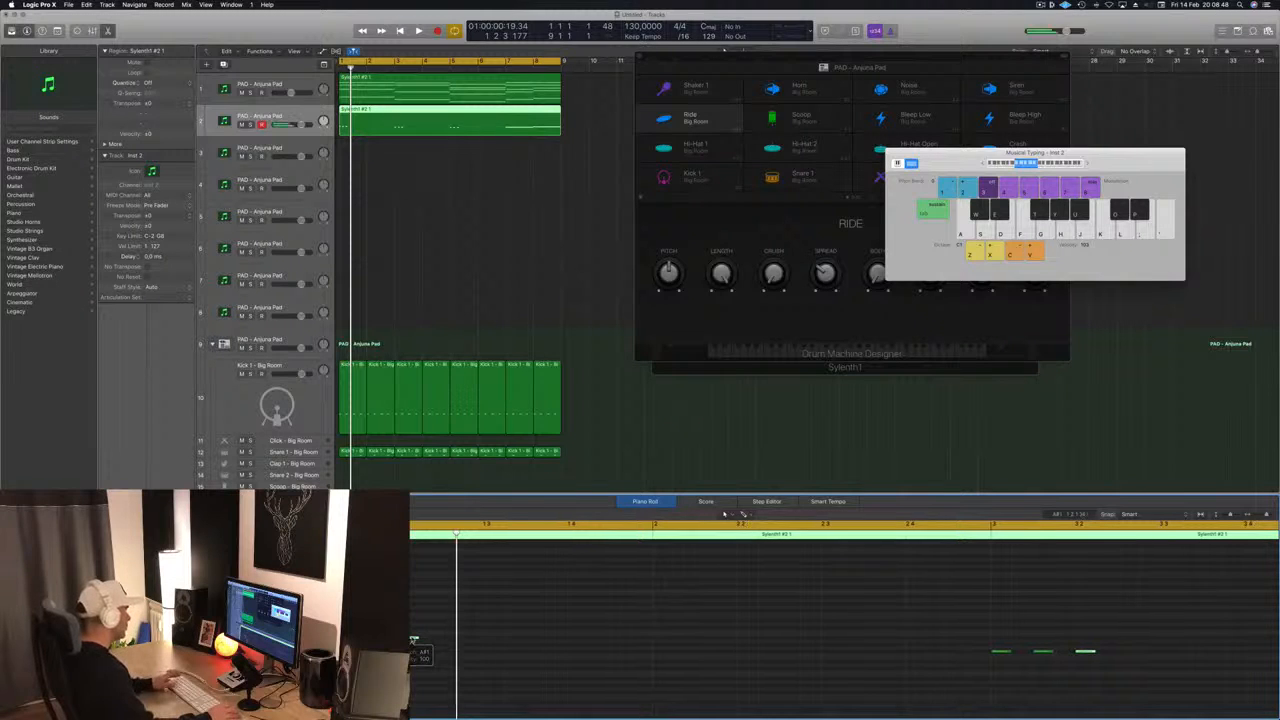
pyautogui.press('space')
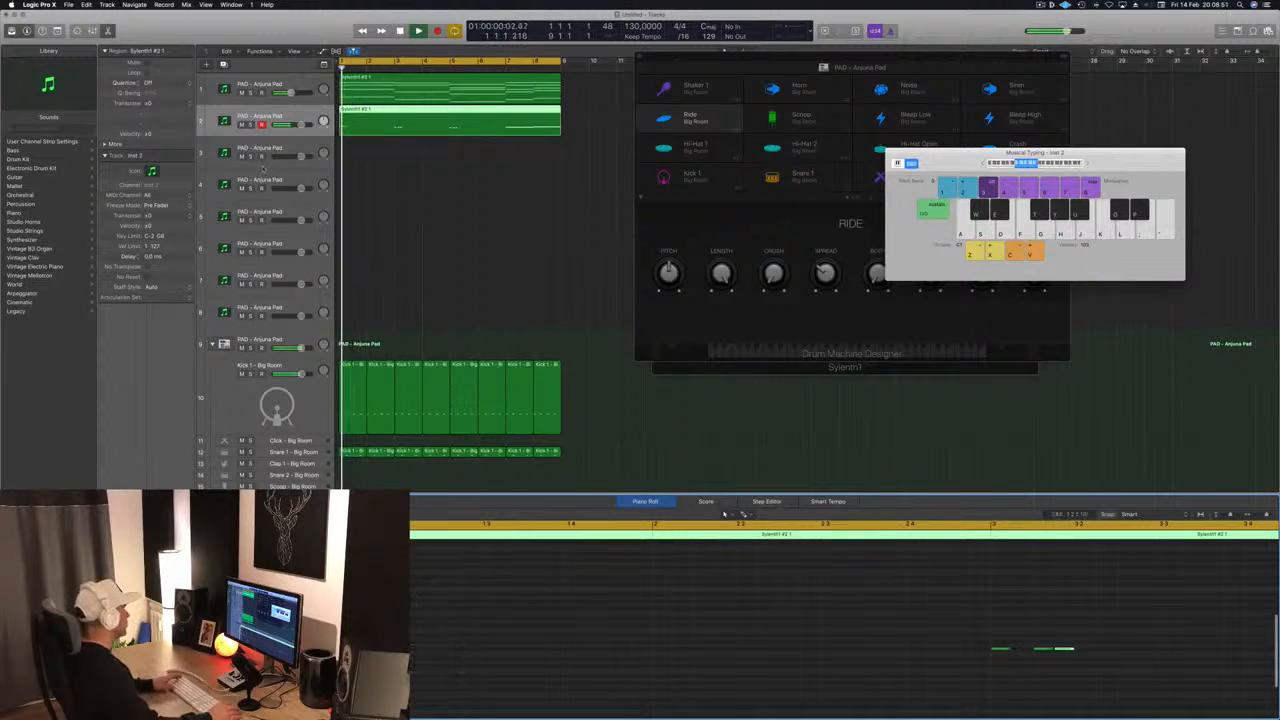
pyautogui.click(250, 130)
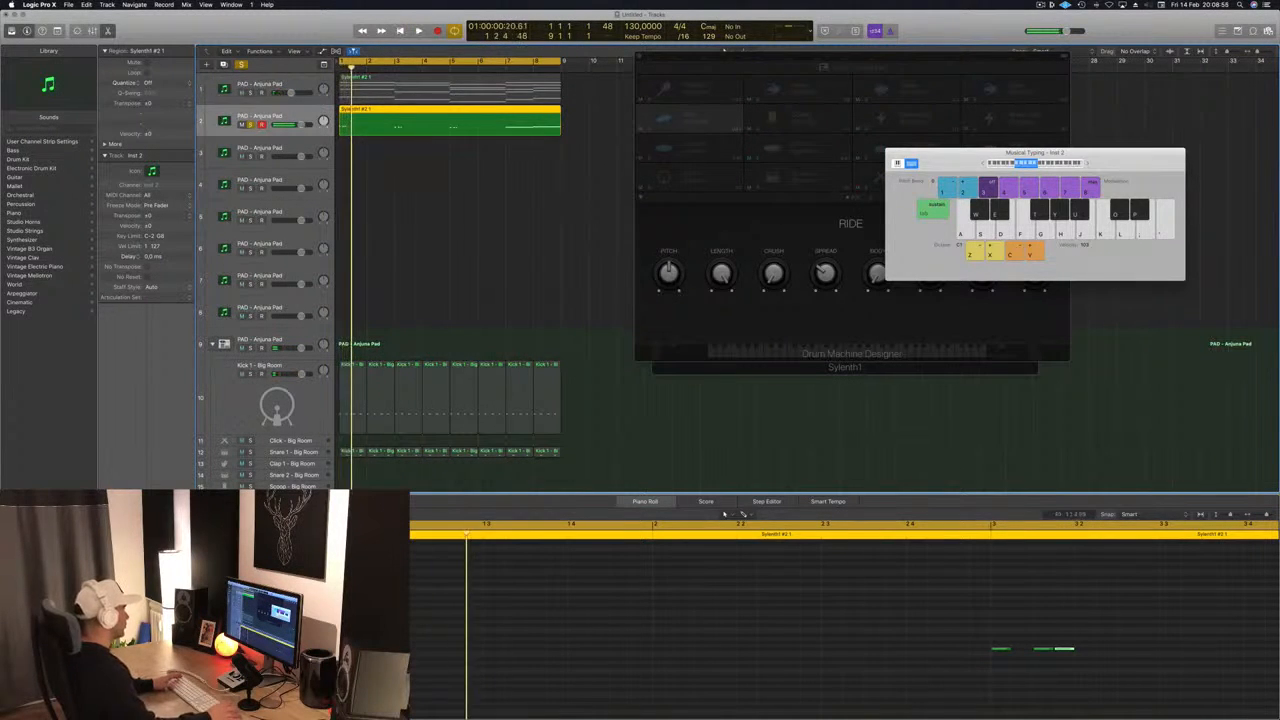
# - Copy the three-note bass groups once more within the first six bars and remove the overlapping copies of the long notes in bars 7 and 8
pyautogui.press('space')
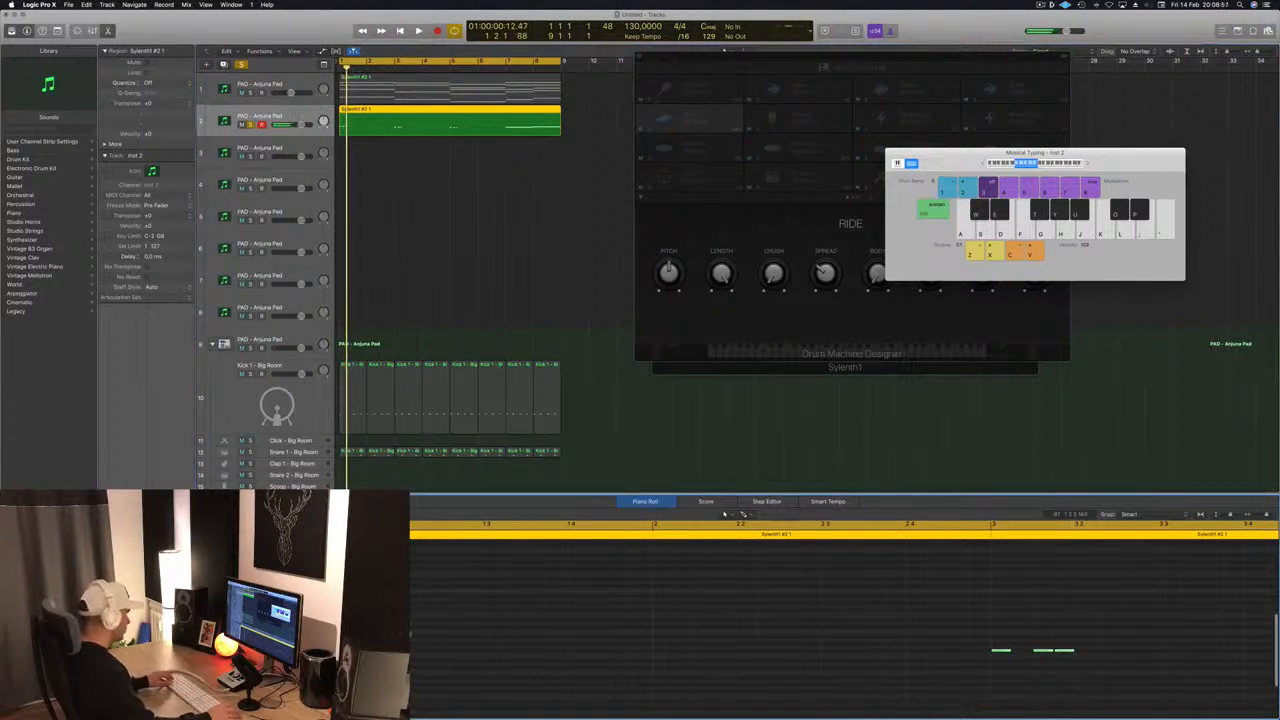
pyautogui.moveTo(326, 638); pyautogui.dragTo(432, 641)
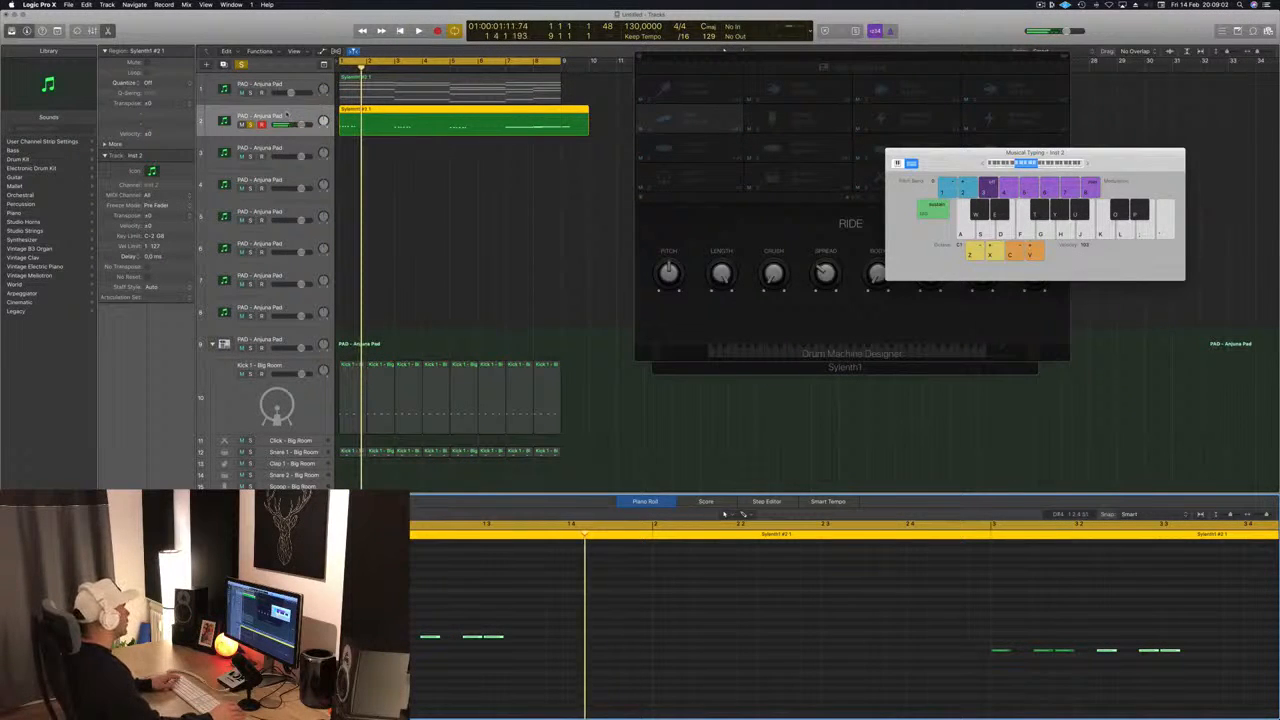
pyautogui.click(287, 114)
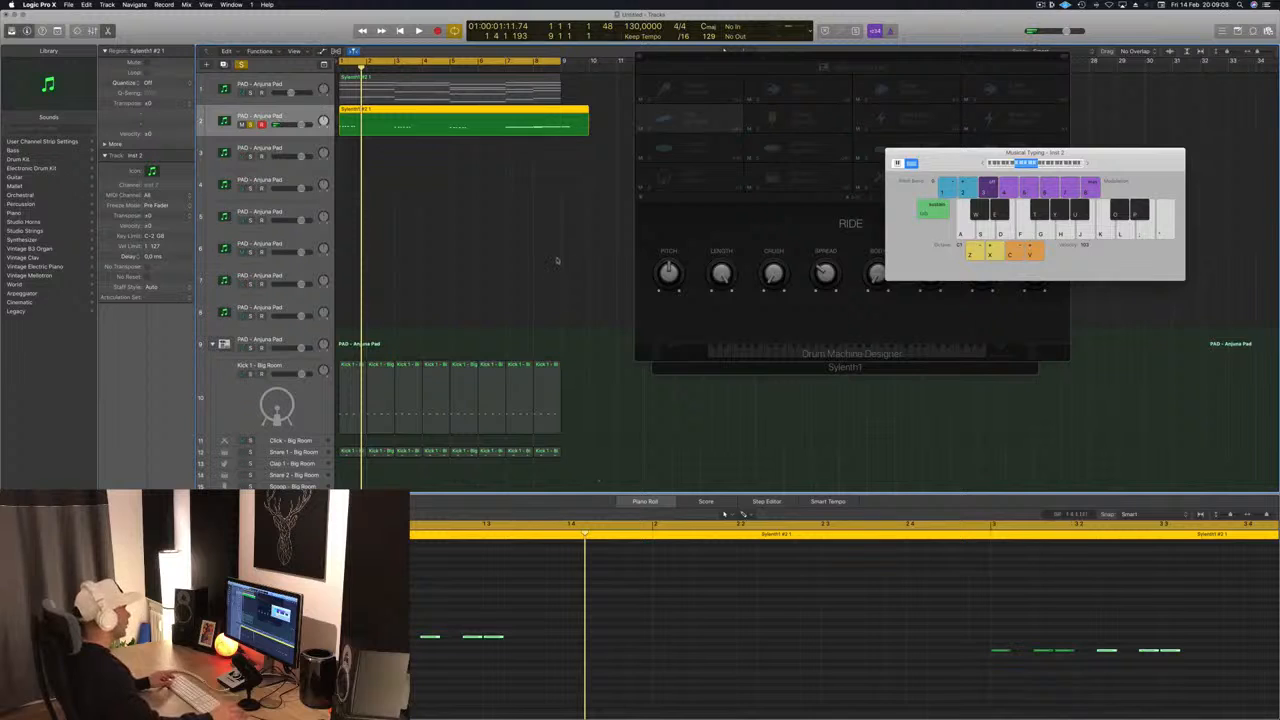
pyautogui.scroll(-5, 557, 260)
pyautogui.scroll(-5, 809, 634)
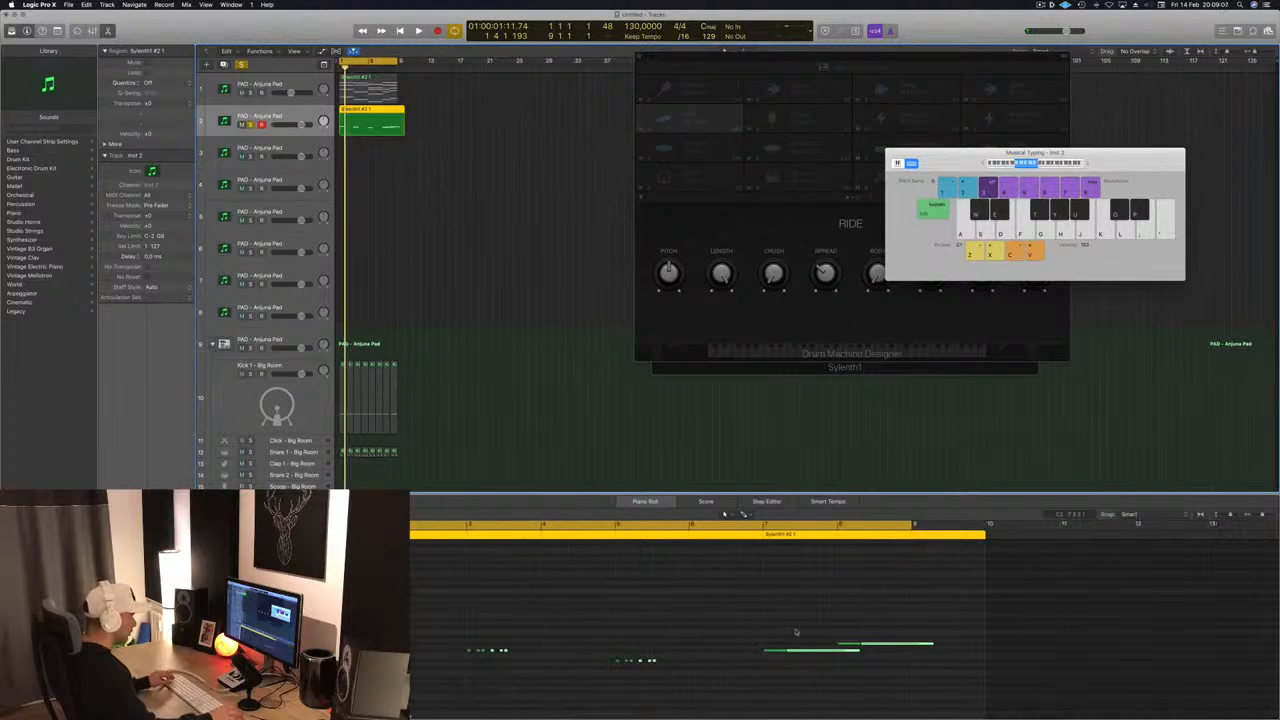
pyautogui.click(836, 654)
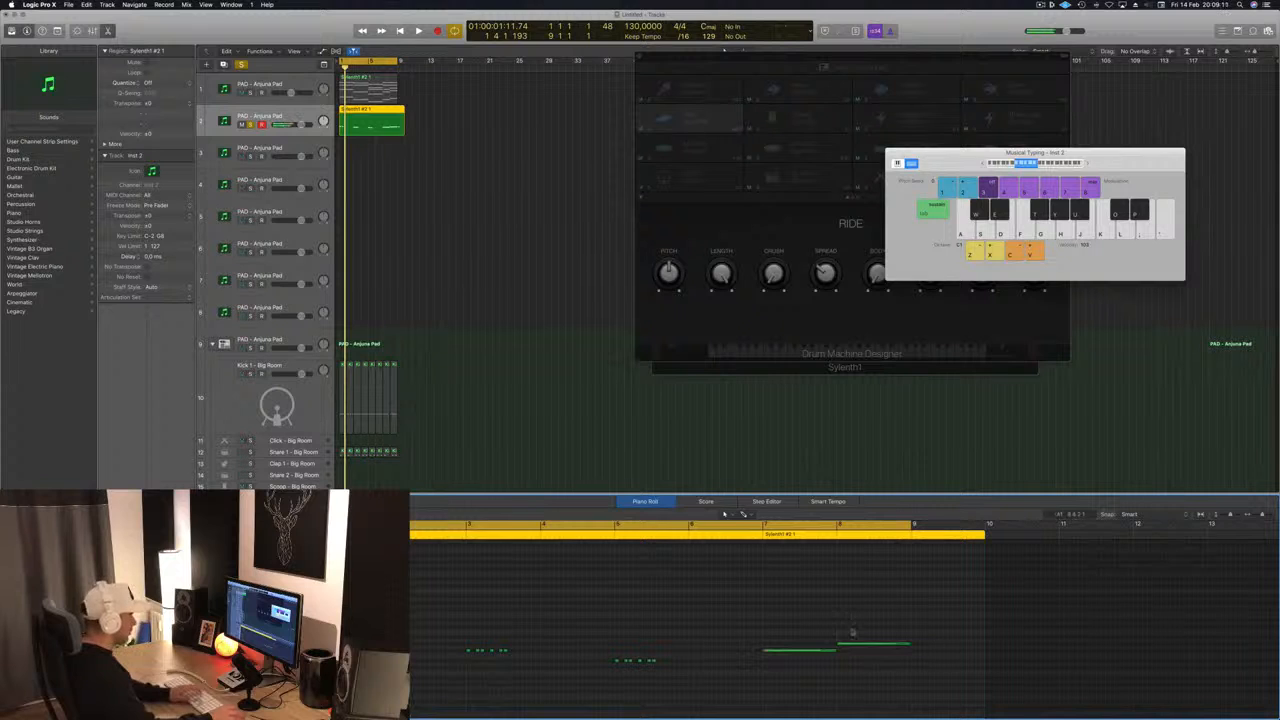
pyautogui.press('space')
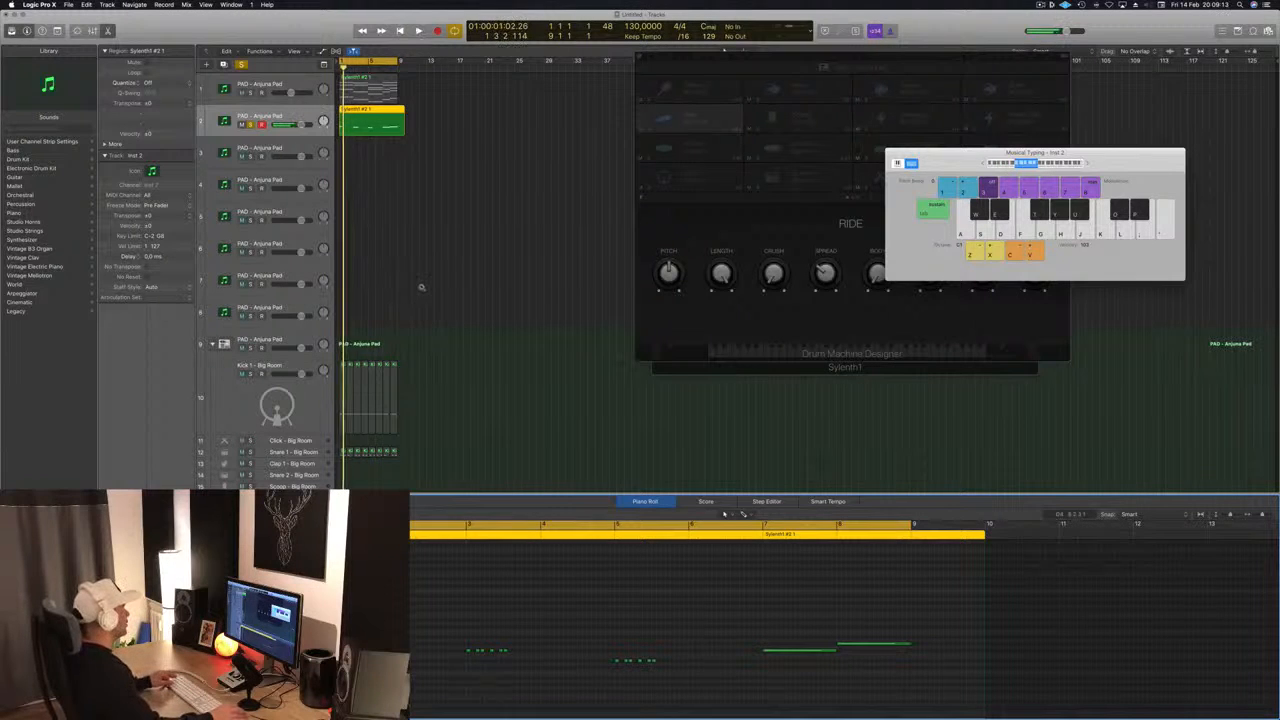
# - Load the MORE TRANCE bank and the BASS - Acid Bass preset in the second track's Sylenth1
pyautogui.scroll(5, 422, 287)
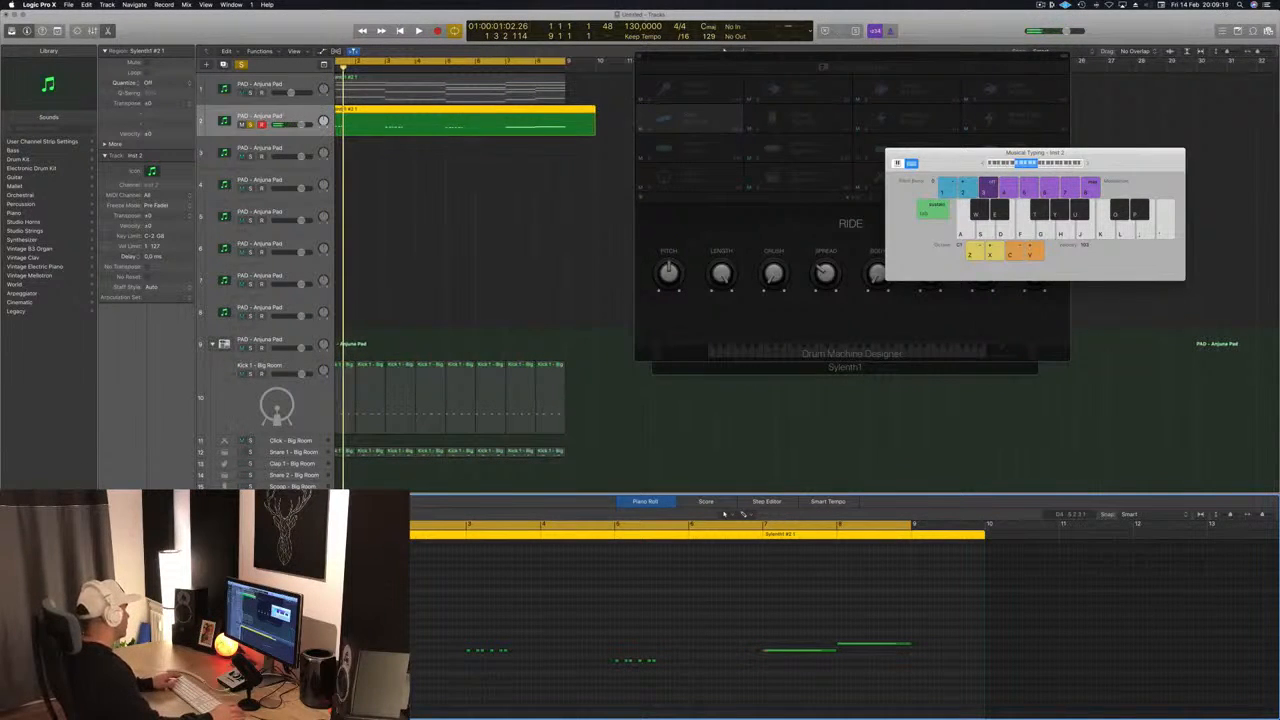
pyautogui.click(122, 540)
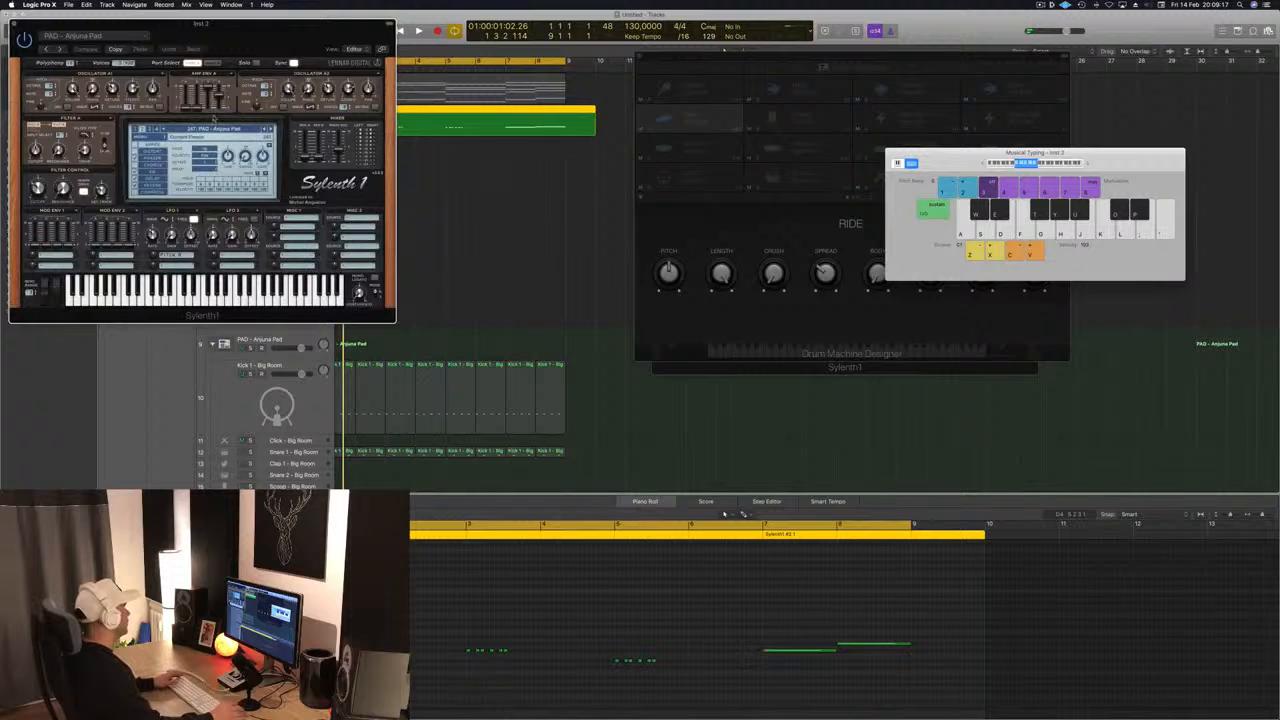
pyautogui.click(205, 129)
pyautogui.click(158, 152)
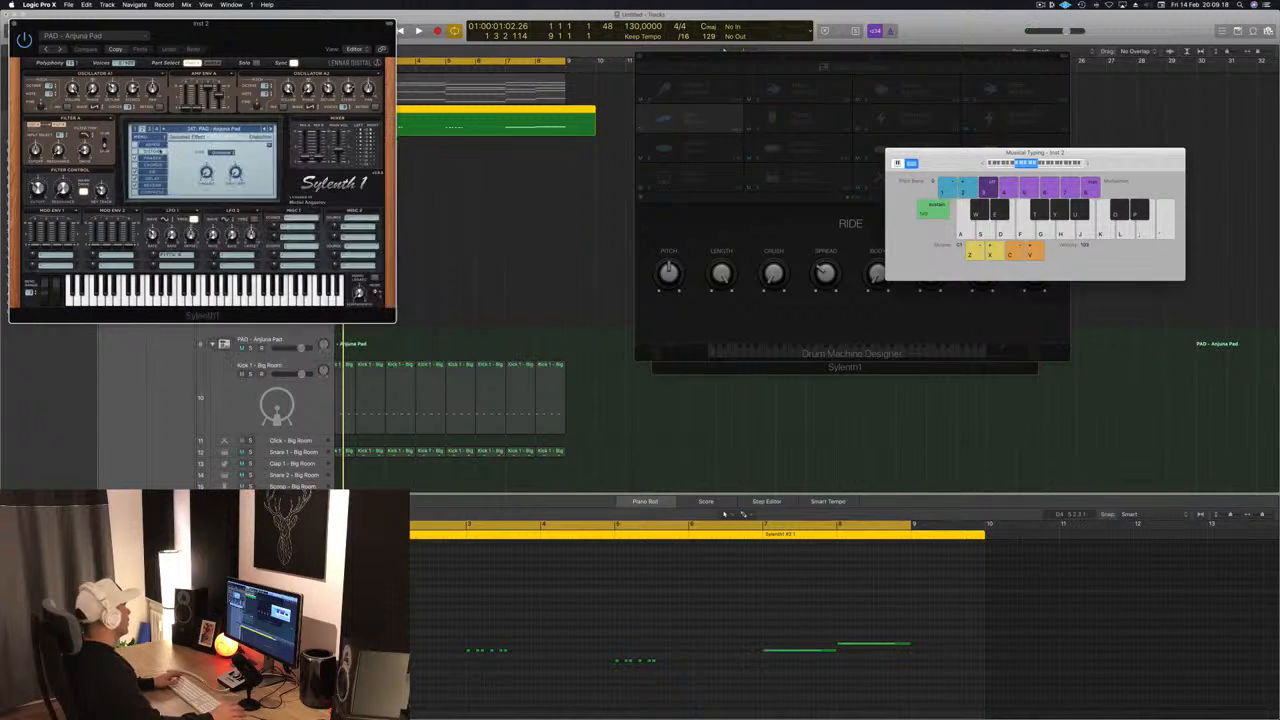
pyautogui.click(158, 138)
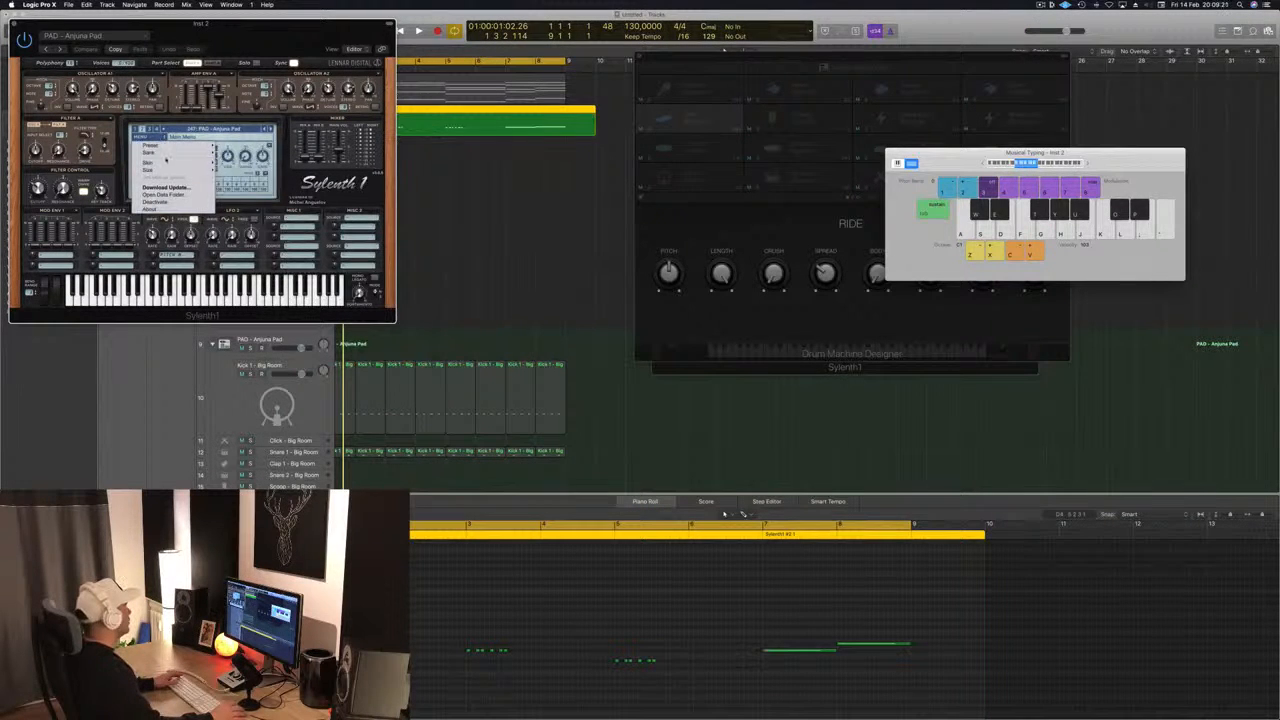
pyautogui.moveTo(177, 155)
pyautogui.moveTo(243, 155)
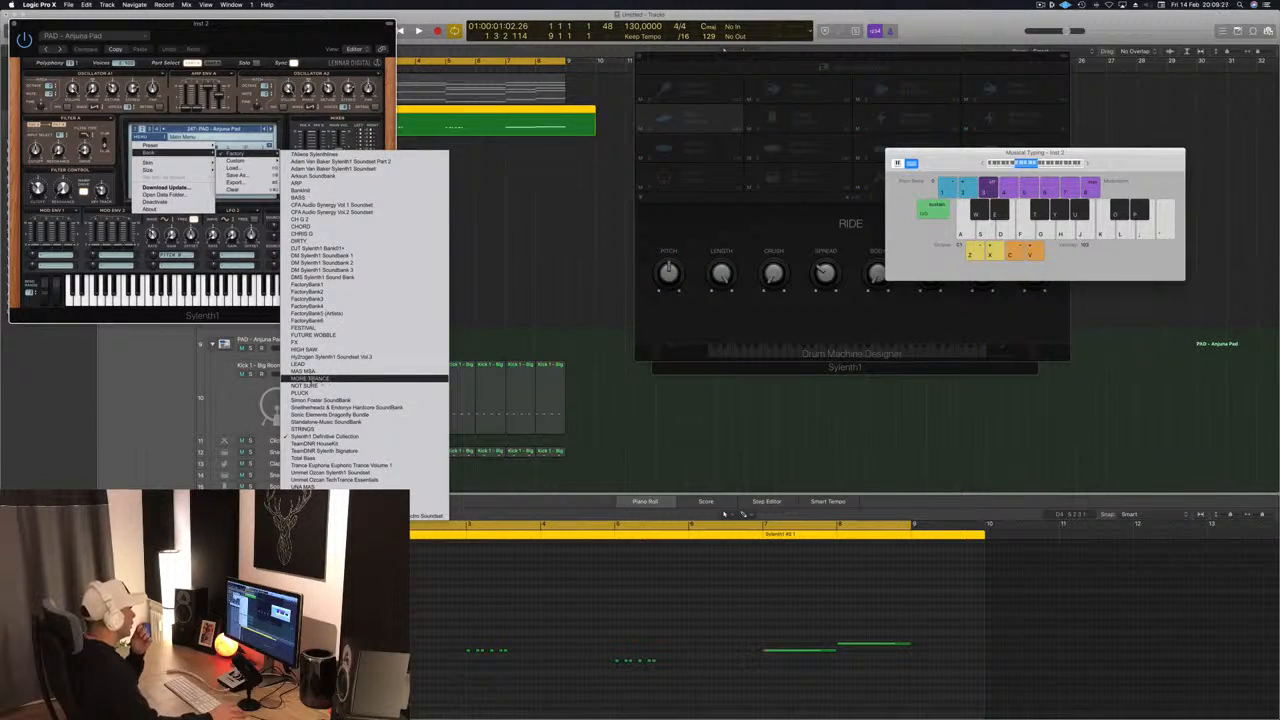
pyautogui.click(310, 378)
pyautogui.click(236, 130)
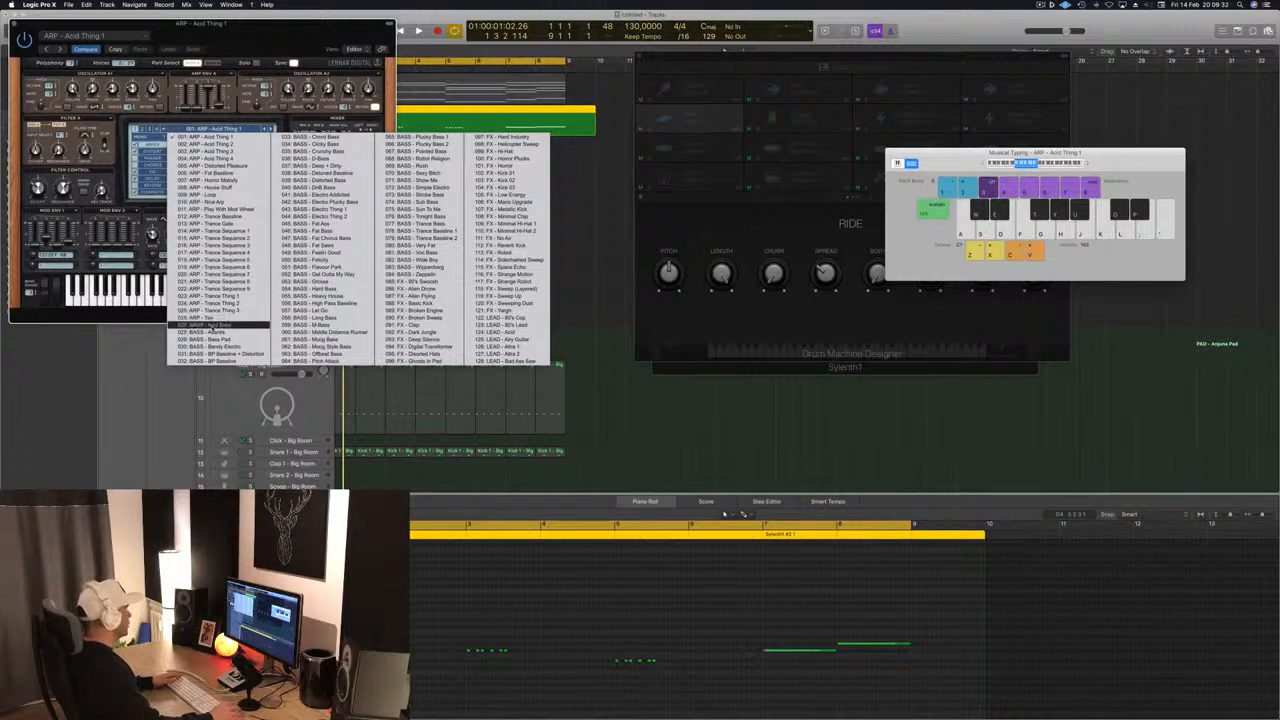
pyautogui.click(210, 326)
# - Move the Sylenth1 window clear of the track headers, then turn off the bass track's solo and play it with the full arrangement
pyautogui.moveTo(275, 42); pyautogui.dragTo(861, 90)
pyautogui.press('space')
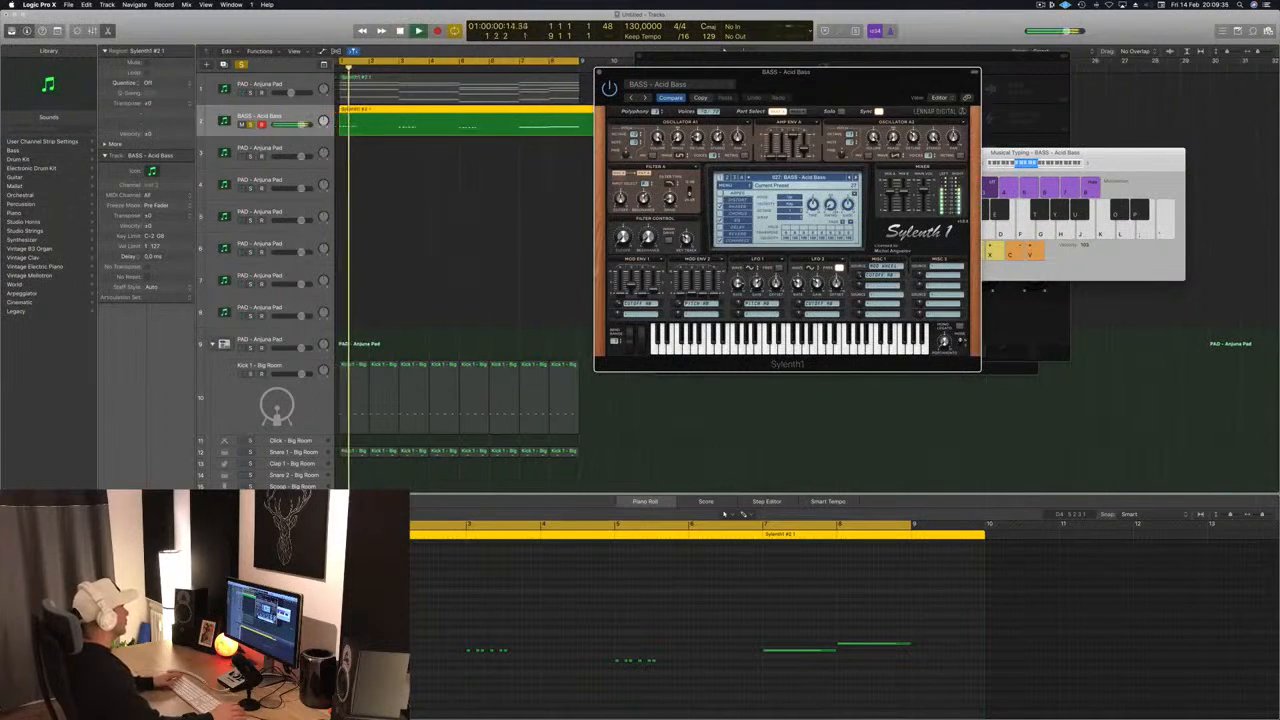
pyautogui.click(249, 125)
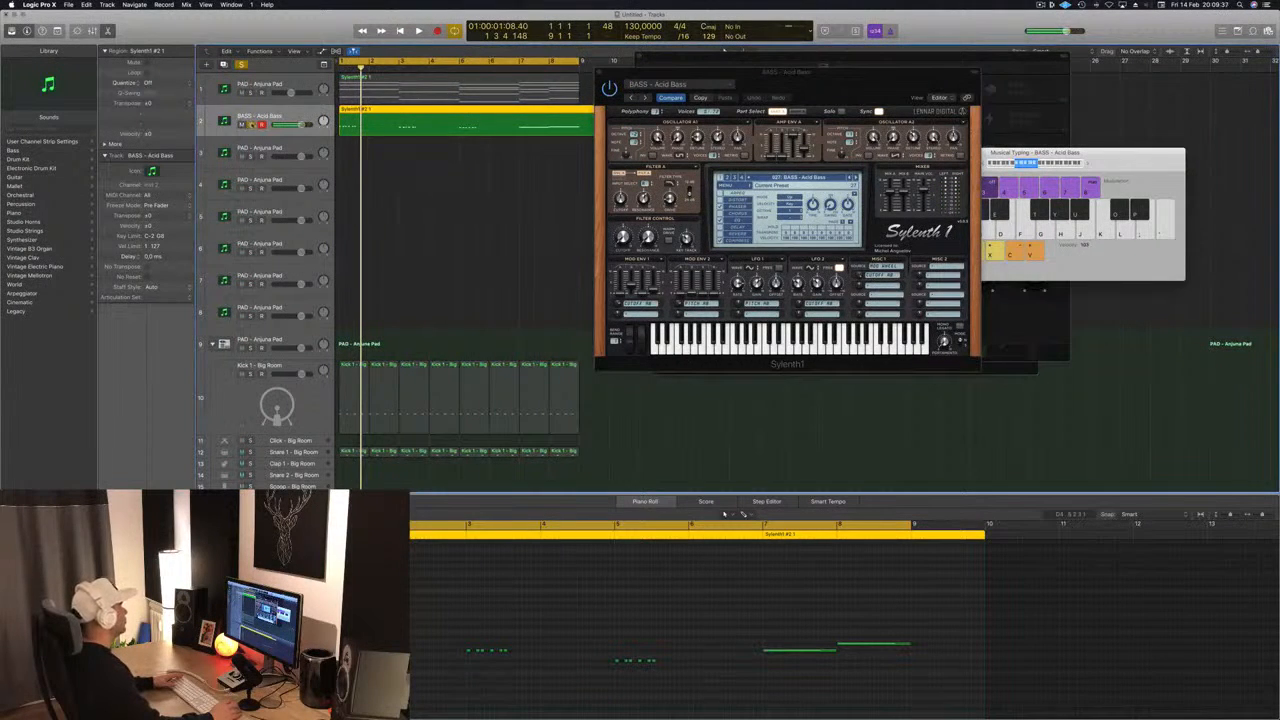
pyautogui.click(252, 125)
pyautogui.press('space')
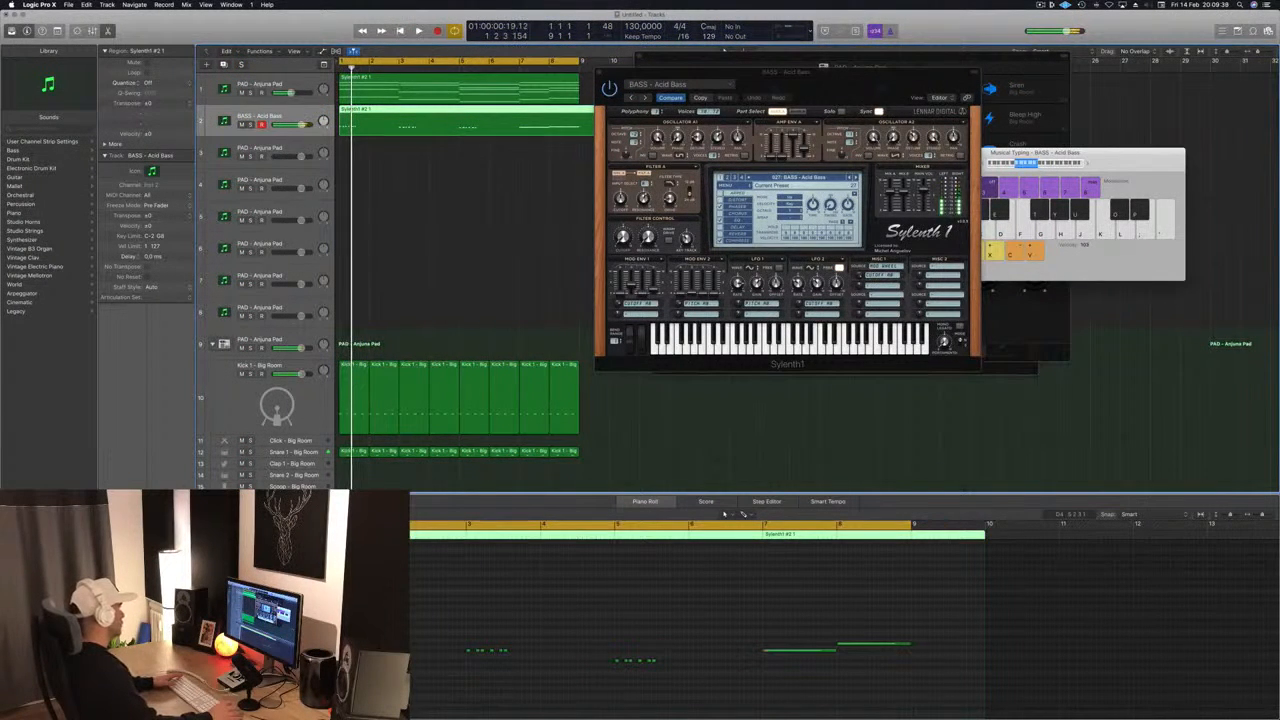
# - Step through the following bass presets during playback and select BASS - Clicky Bass
pyautogui.press('space')
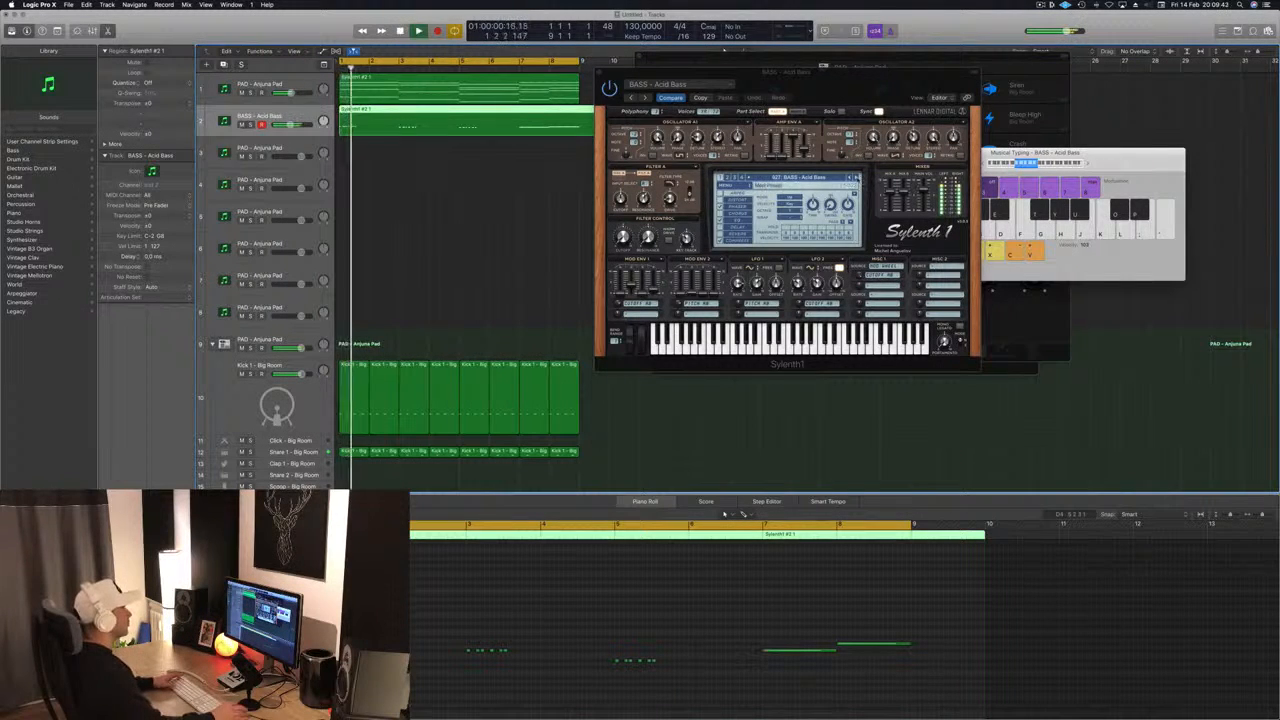
pyautogui.click(857, 178)
pyautogui.click(857, 178)
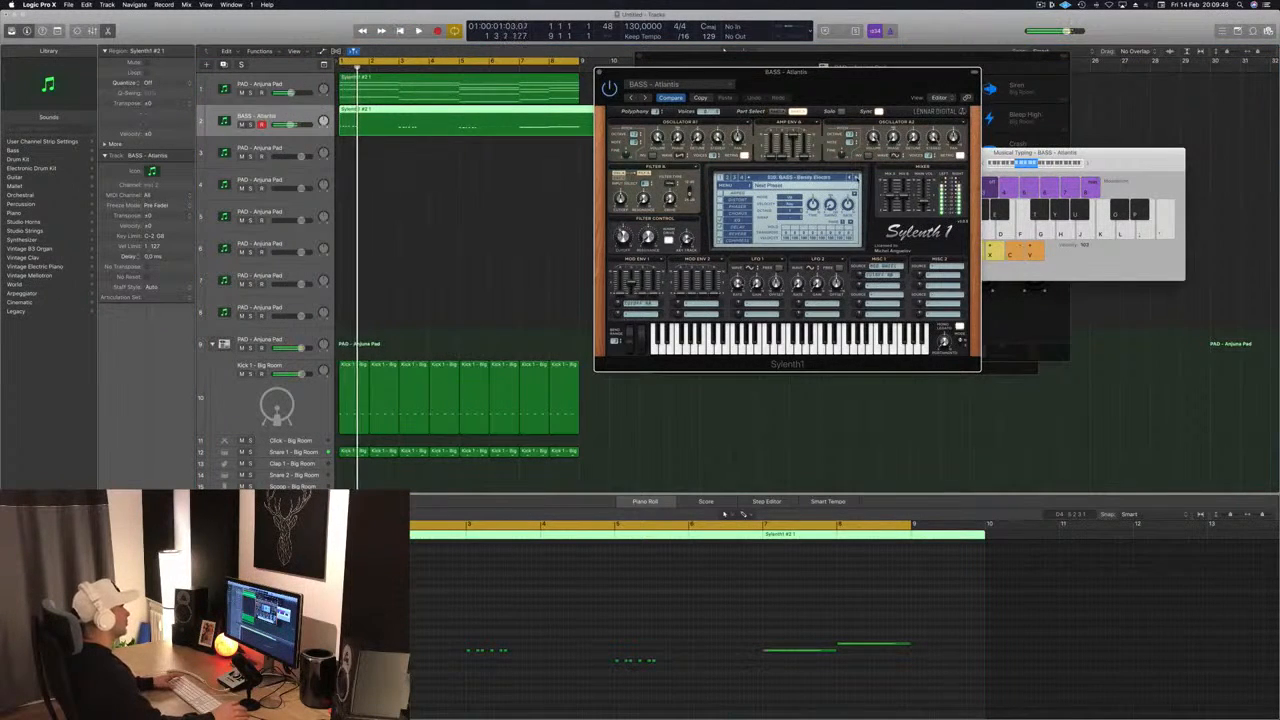
pyautogui.click(857, 178)
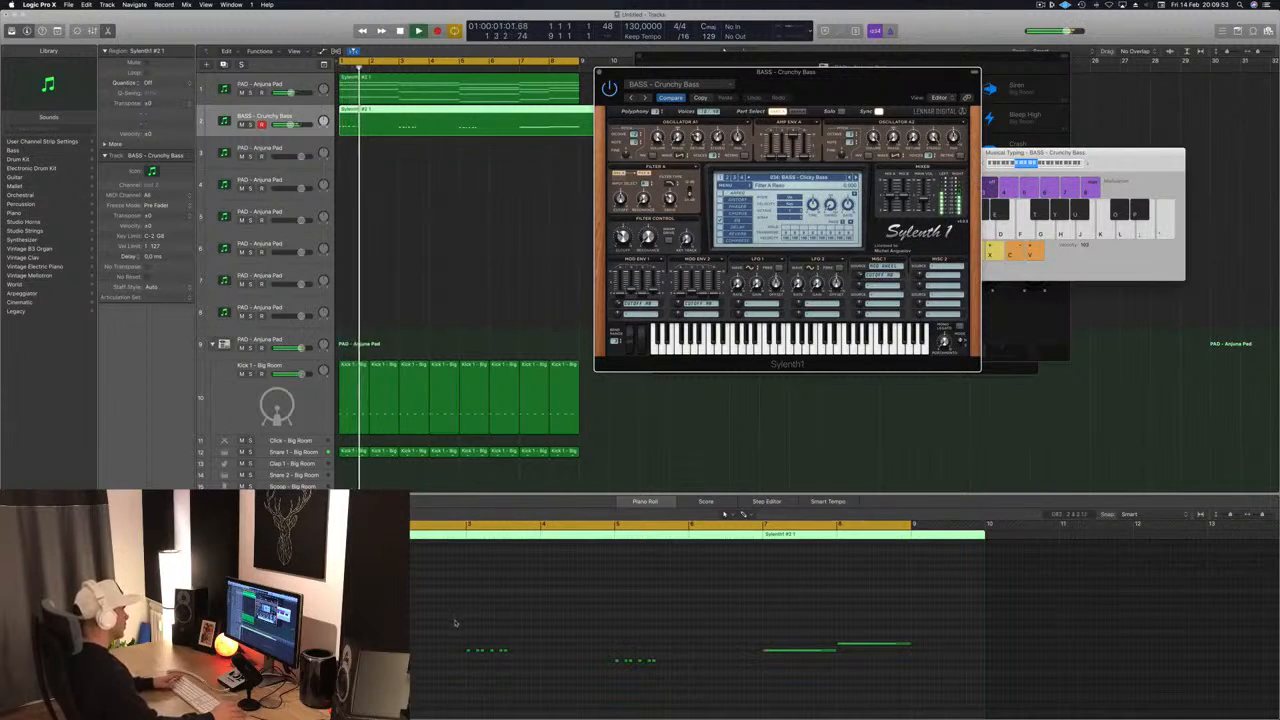
pyautogui.press('space')
# - Duplicate the short bass notes so each chord's pattern in the first six bars spans one full bar
pyautogui.scroll(3, 455, 623)
pyautogui.hscroll(-1, 418, 680)
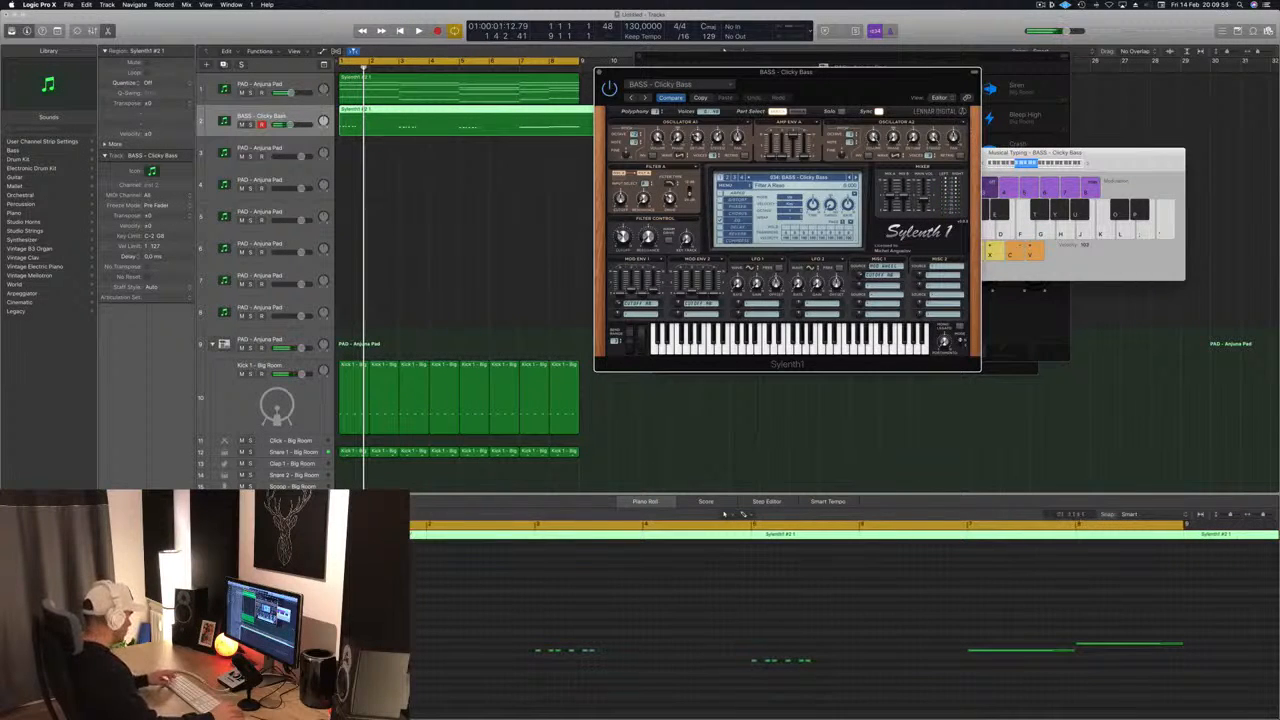
pyautogui.moveTo(878, 626); pyautogui.dragTo(410, 692)
pyautogui.moveTo(354, 637); pyautogui.dragTo(395, 637)
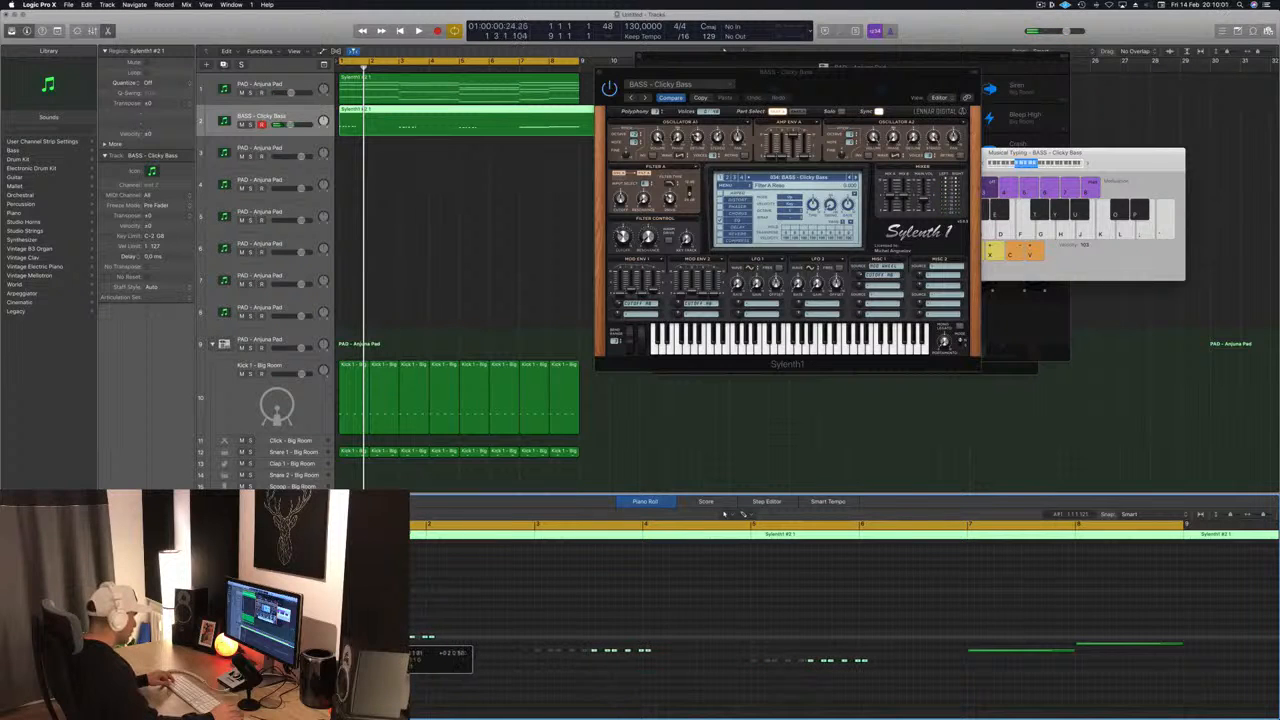
pyautogui.moveTo(395, 637); pyautogui.dragTo(395, 637)
pyautogui.press('space')
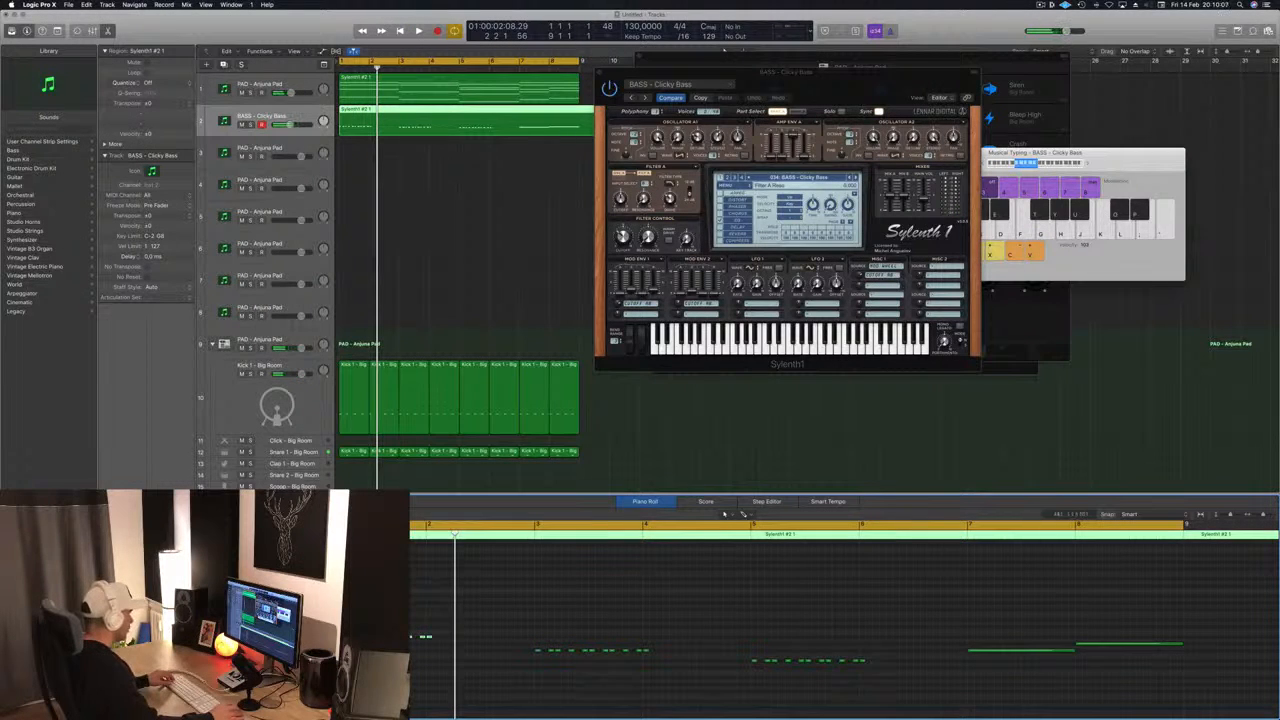
# - Copy each one-bar bass pattern into the second bar of its chord through bar 6 and play the result
pyautogui.moveTo(933, 631); pyautogui.dragTo(414, 688)
pyautogui.moveTo(324, 637); pyautogui.dragTo(426, 638)
pyautogui.press('space')
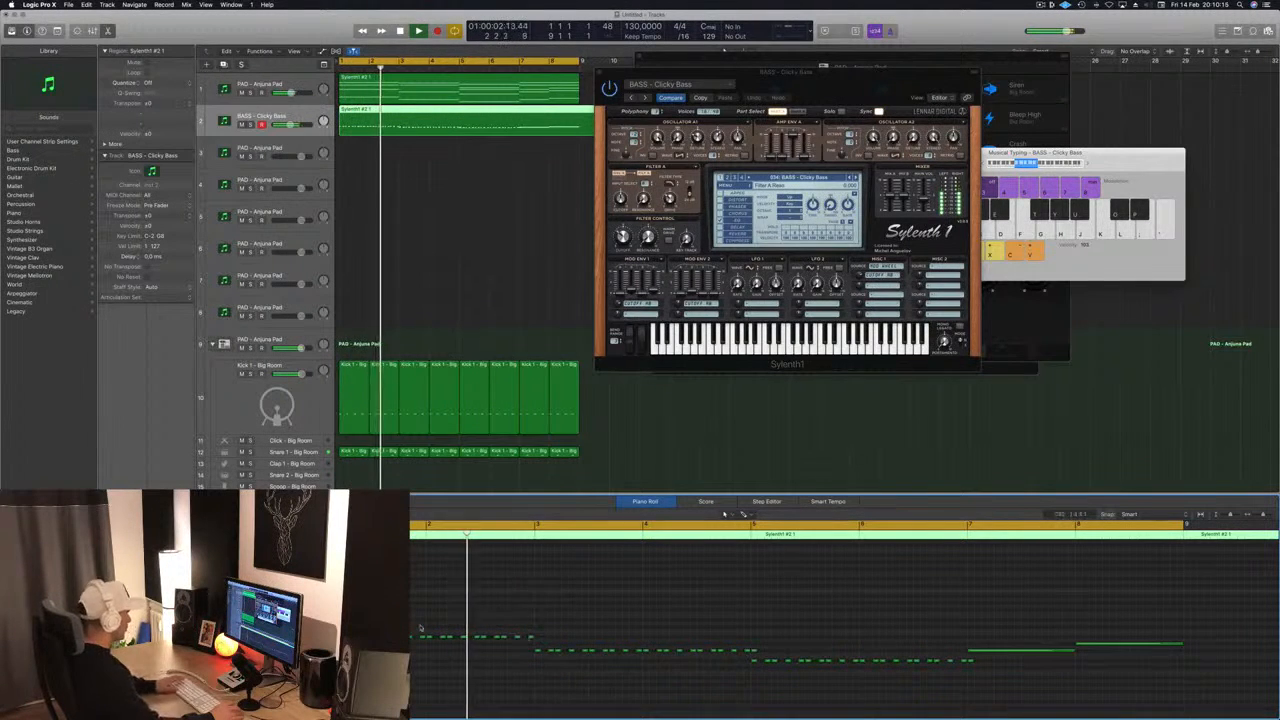
pyautogui.press('super+Right')
pyautogui.press('super+Right')
pyautogui.press('space')
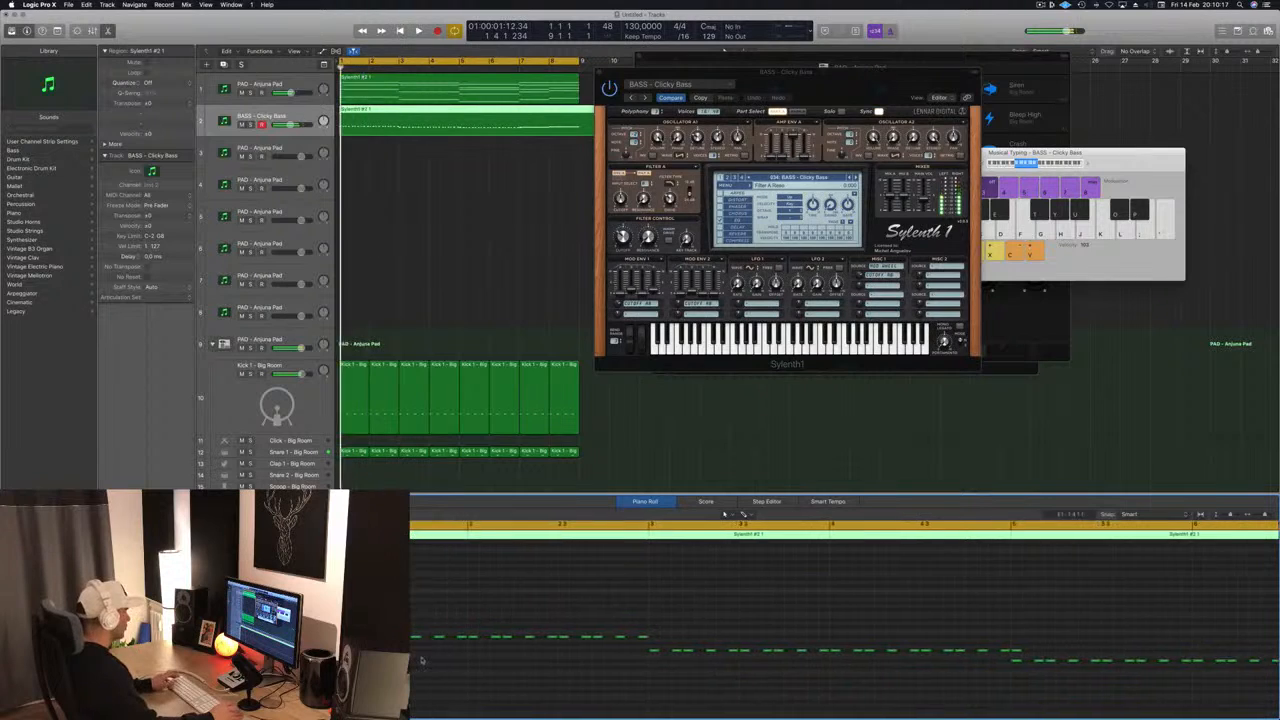
pyautogui.press('space')
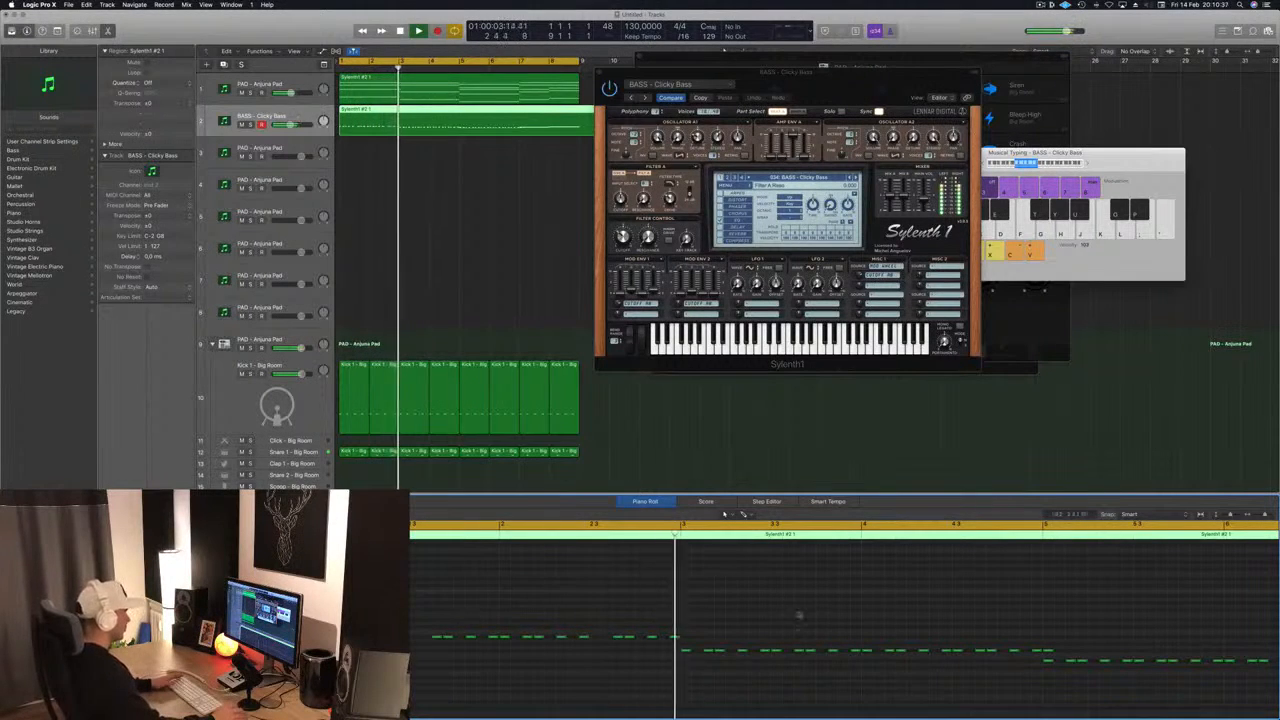
# - Play the loop from the start and check the bass pattern against the chords and drums
pyautogui.press('space')
pyautogui.hscroll(5, 700, 634)
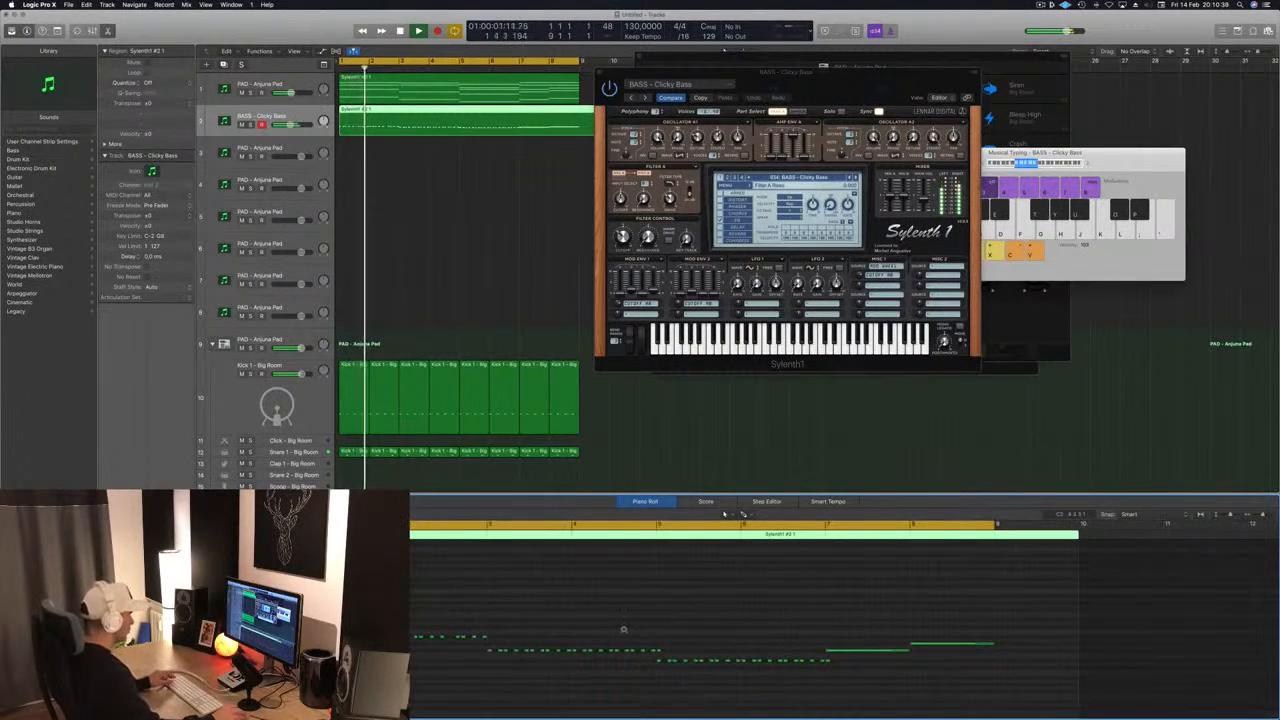
pyautogui.scroll(3, 624, 630)
pyautogui.scroll(2, 657, 626)
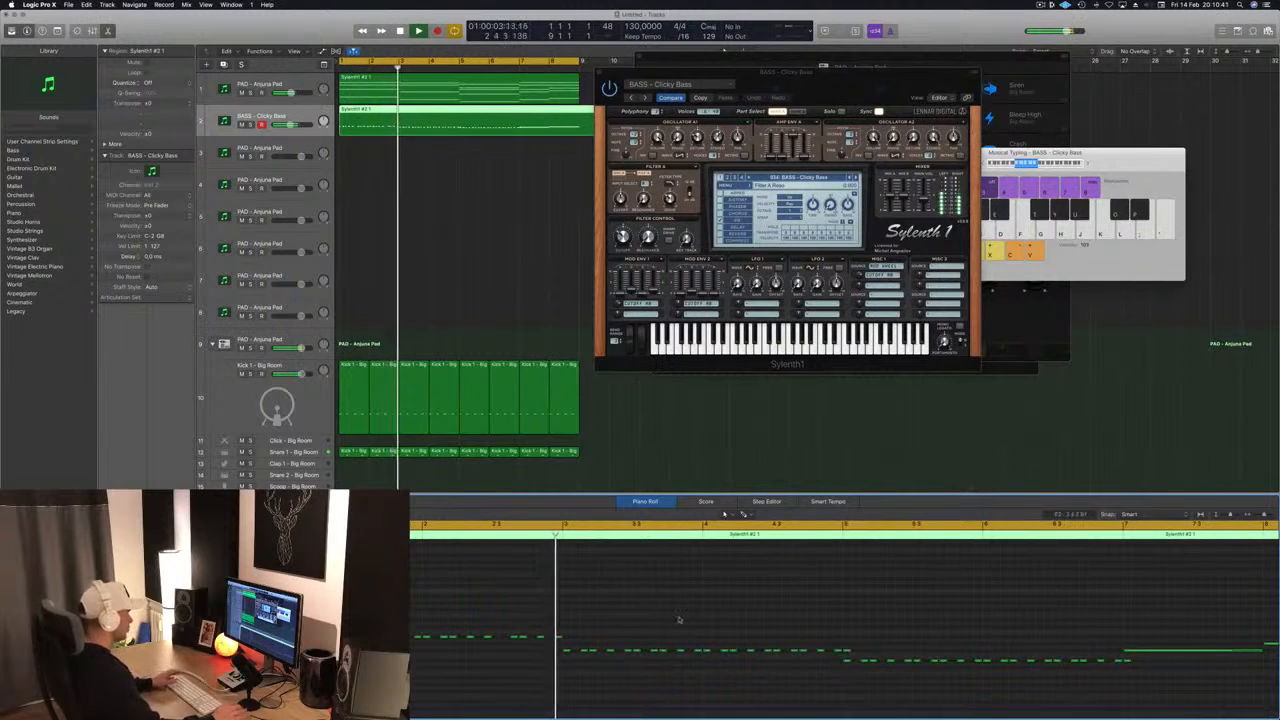
pyautogui.press('Return')
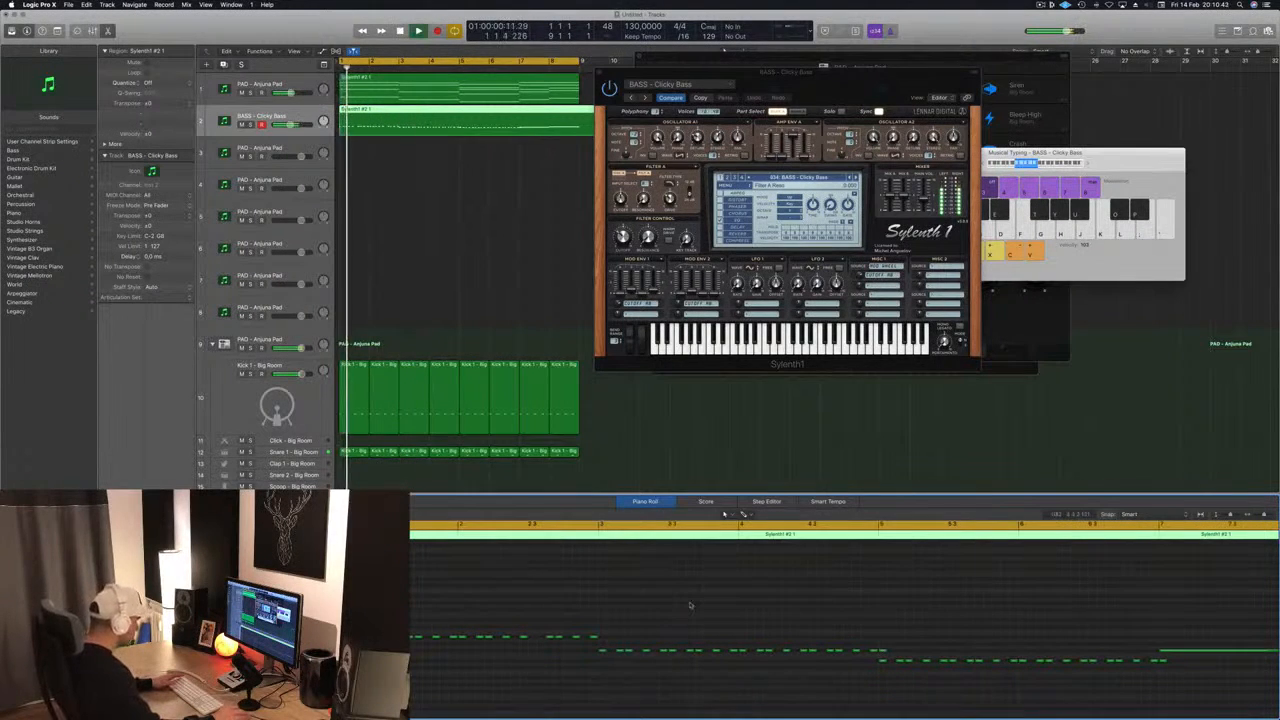
pyautogui.press('Return')
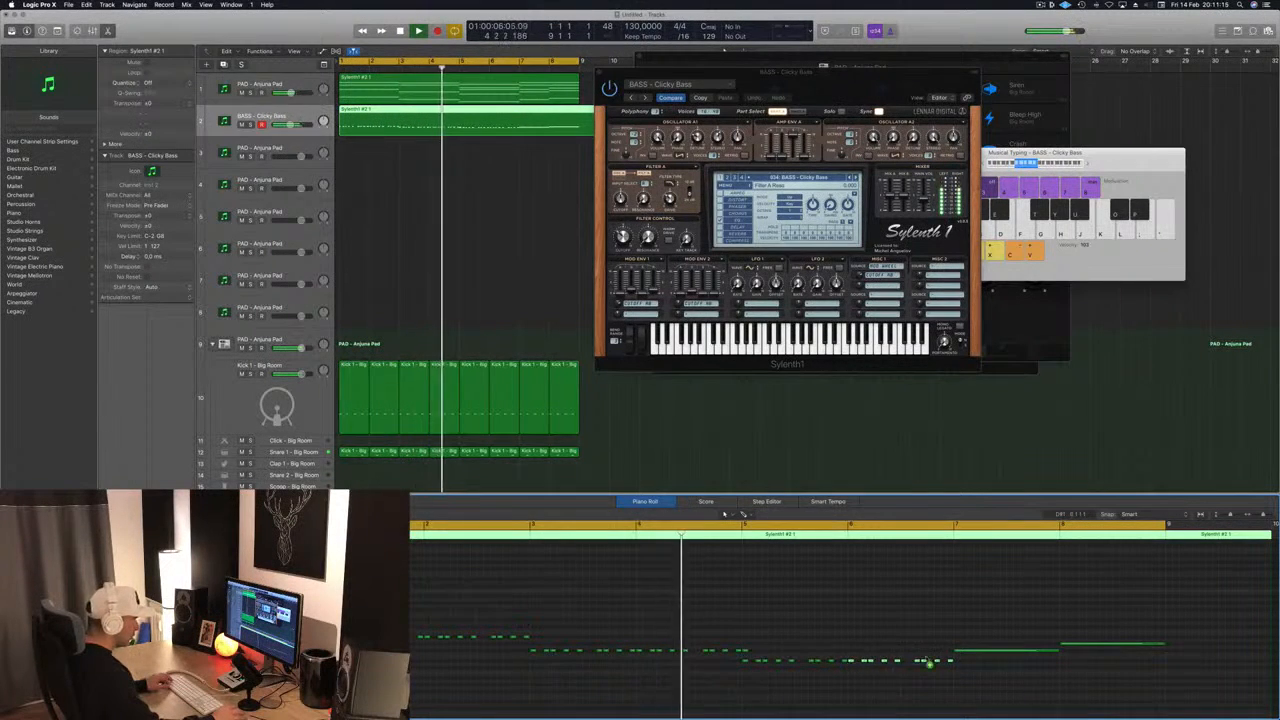
# - Replace the long bass notes in bars 7 and 8 with copies of the one-bar rhythmic pattern at the same pitches
pyautogui.moveTo(850, 665); pyautogui.dragTo(957, 656)
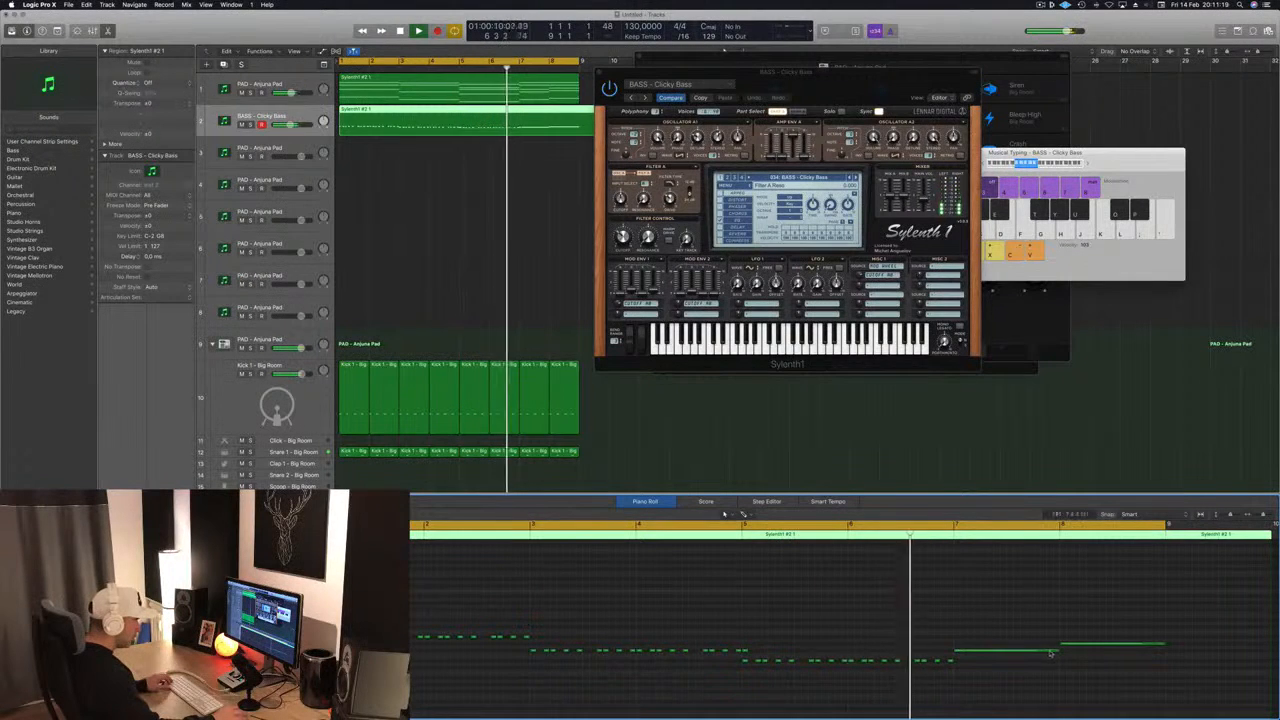
pyautogui.press('Delete')
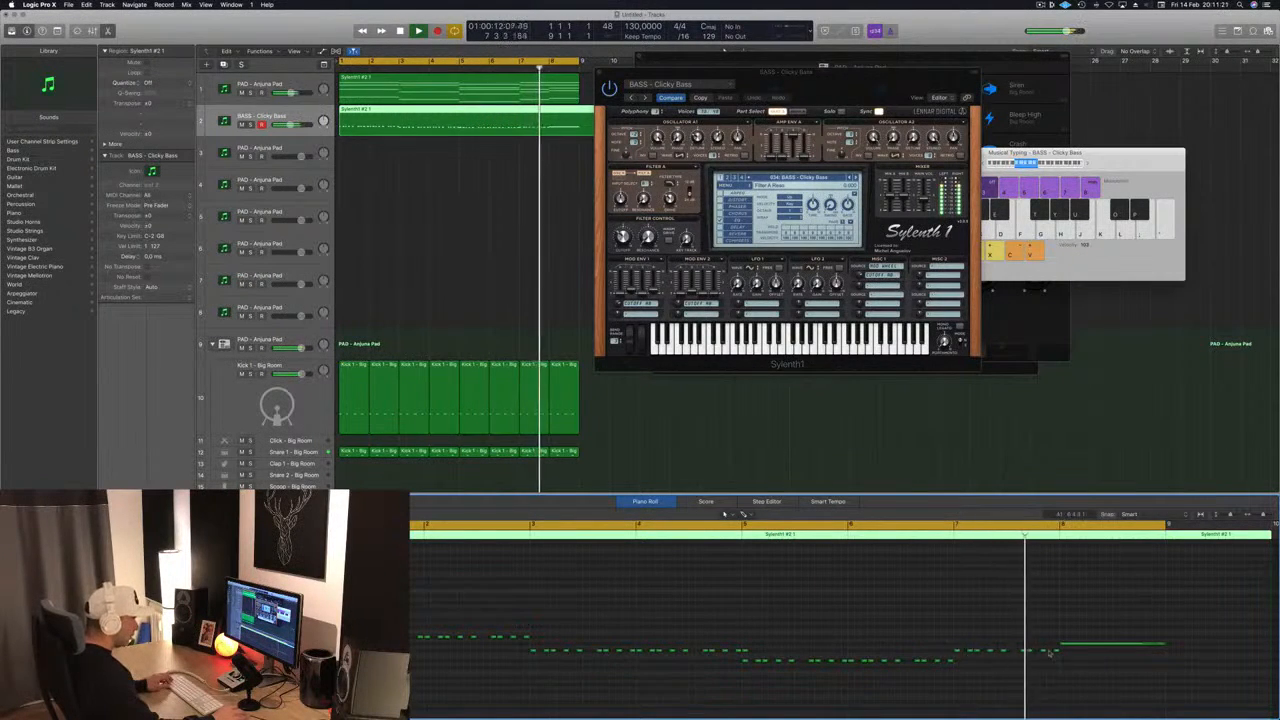
pyautogui.moveTo(945, 643); pyautogui.dragTo(1062, 655)
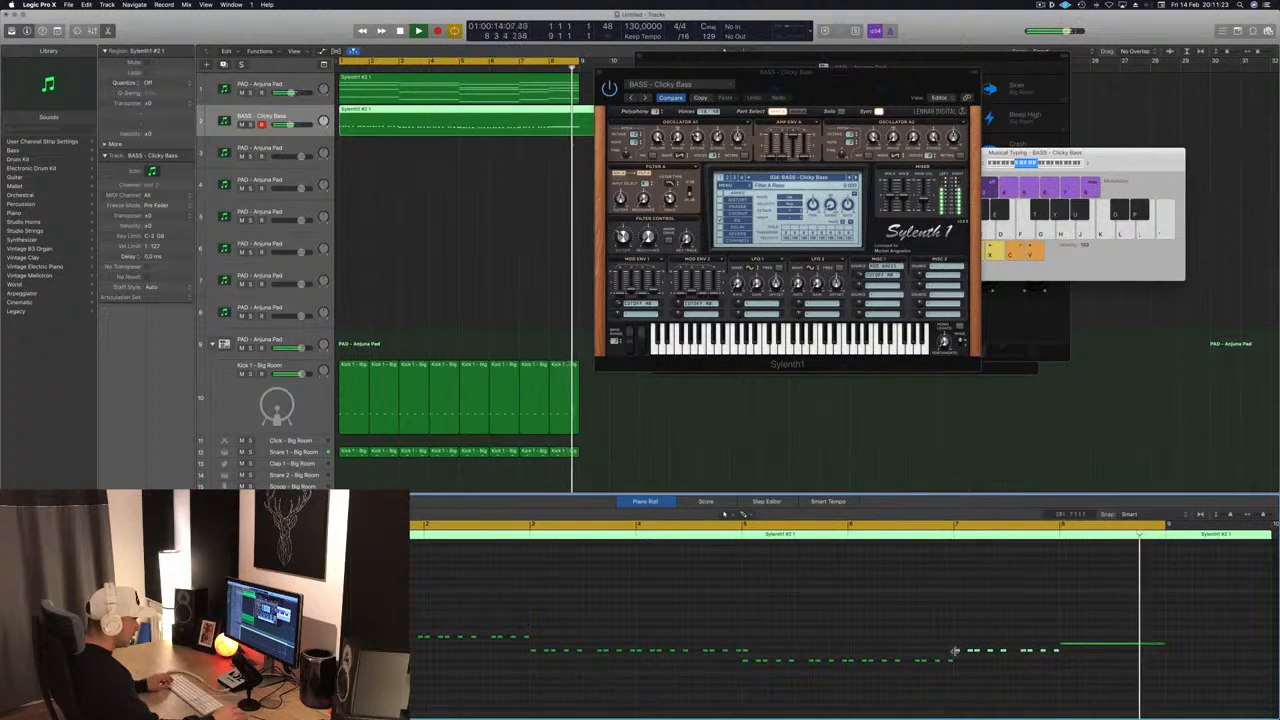
pyautogui.click(1063, 646)
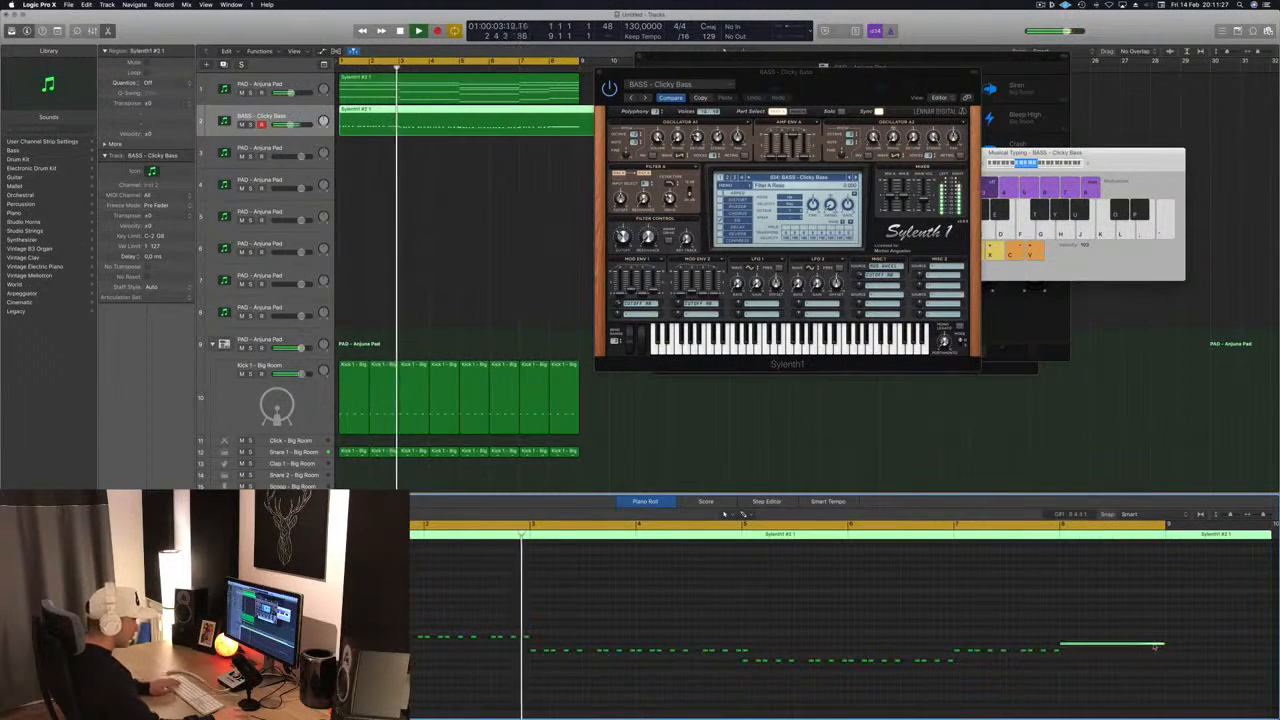
pyautogui.press('Return')
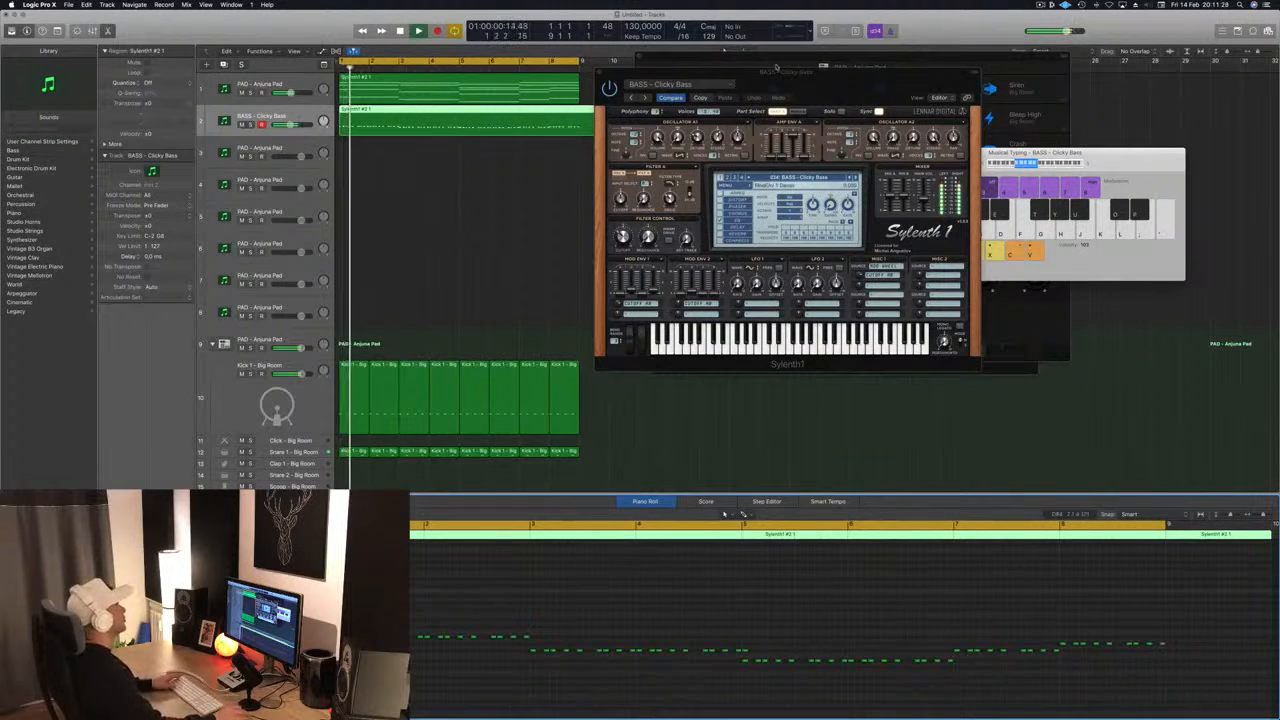
# - Split the Clicky Bass region at bar 9, delete the excess part after it and play the loop again
pyautogui.click(586, 115)
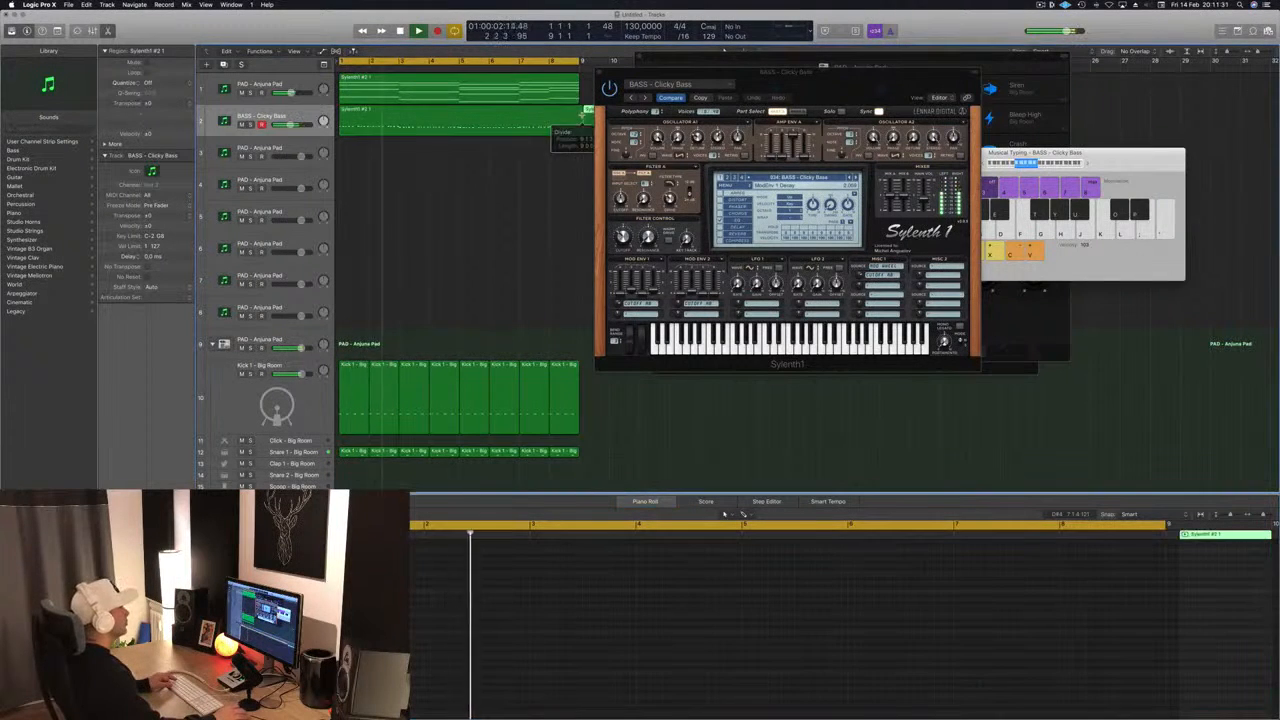
pyautogui.doubleClick(580, 115)
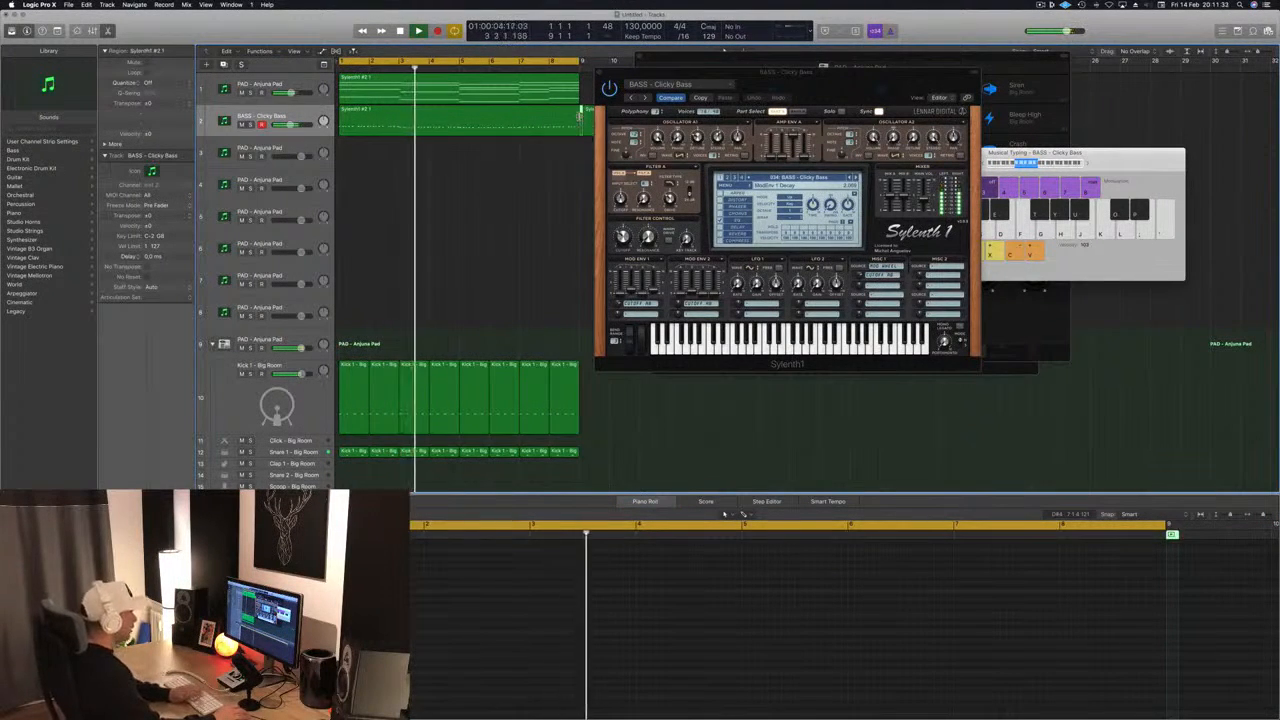
pyautogui.press('Delete')
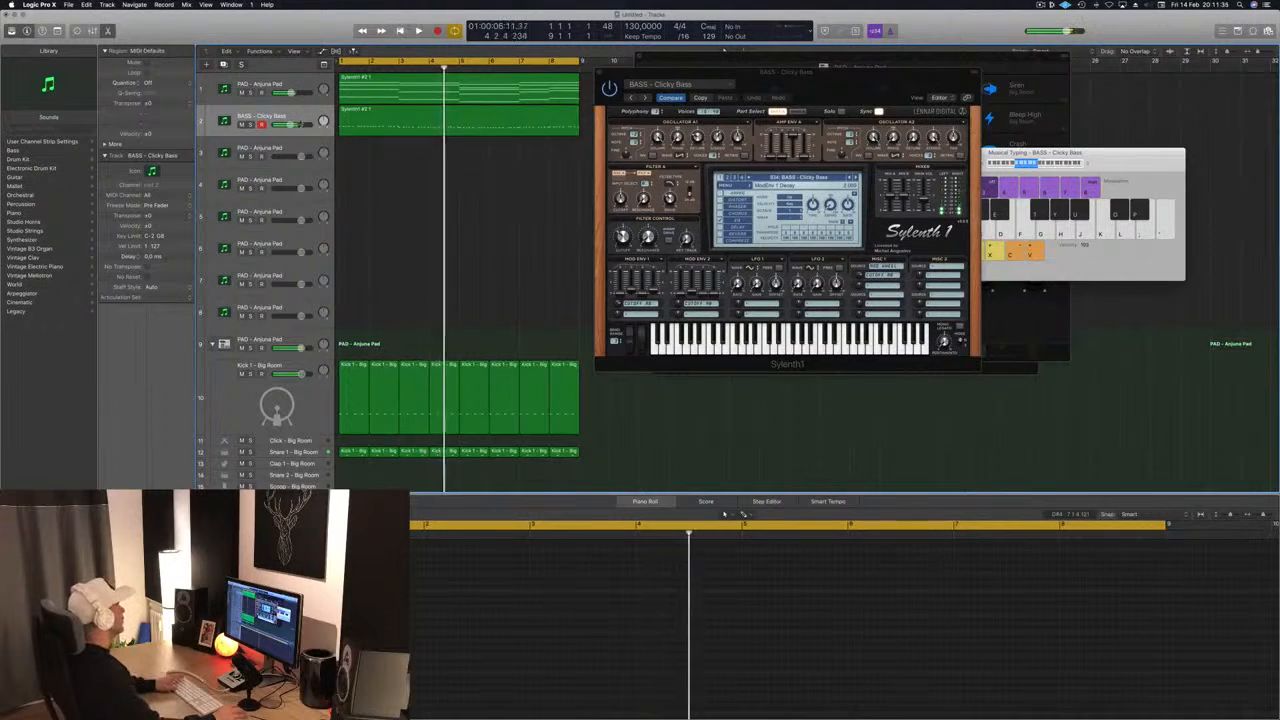
pyautogui.press('space')
pyautogui.click(300, 122)
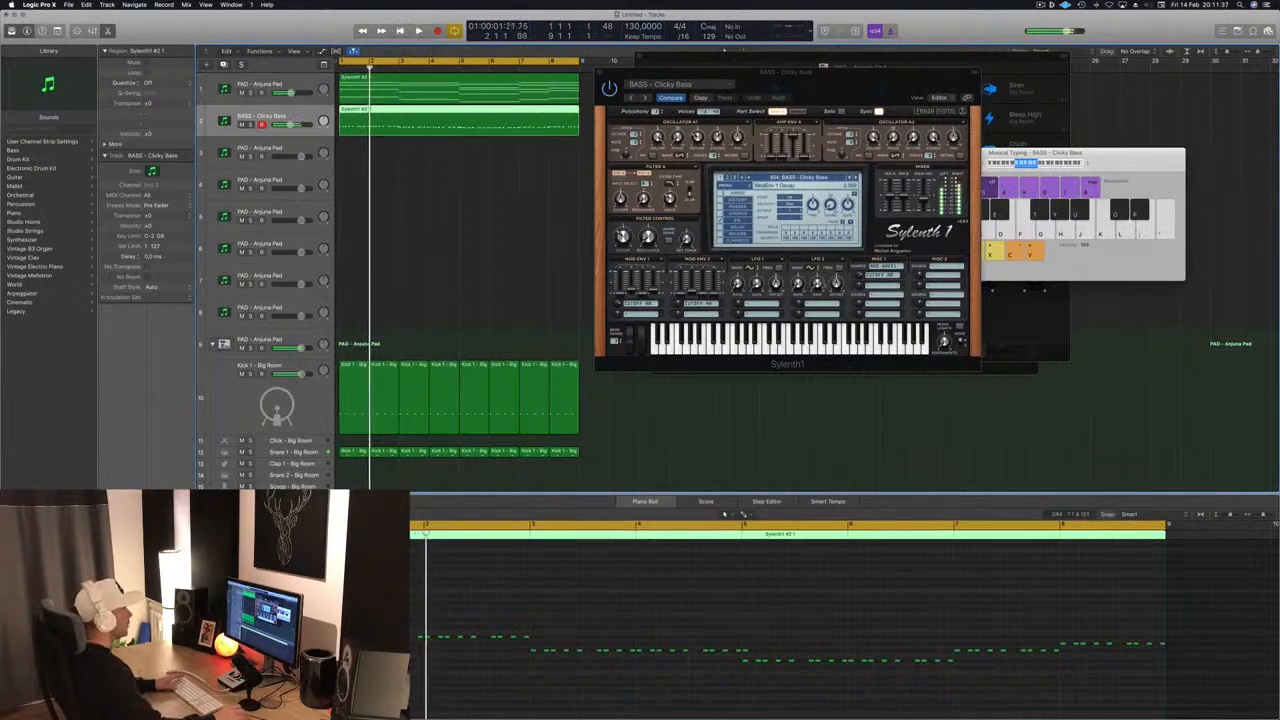
pyautogui.press('Return')
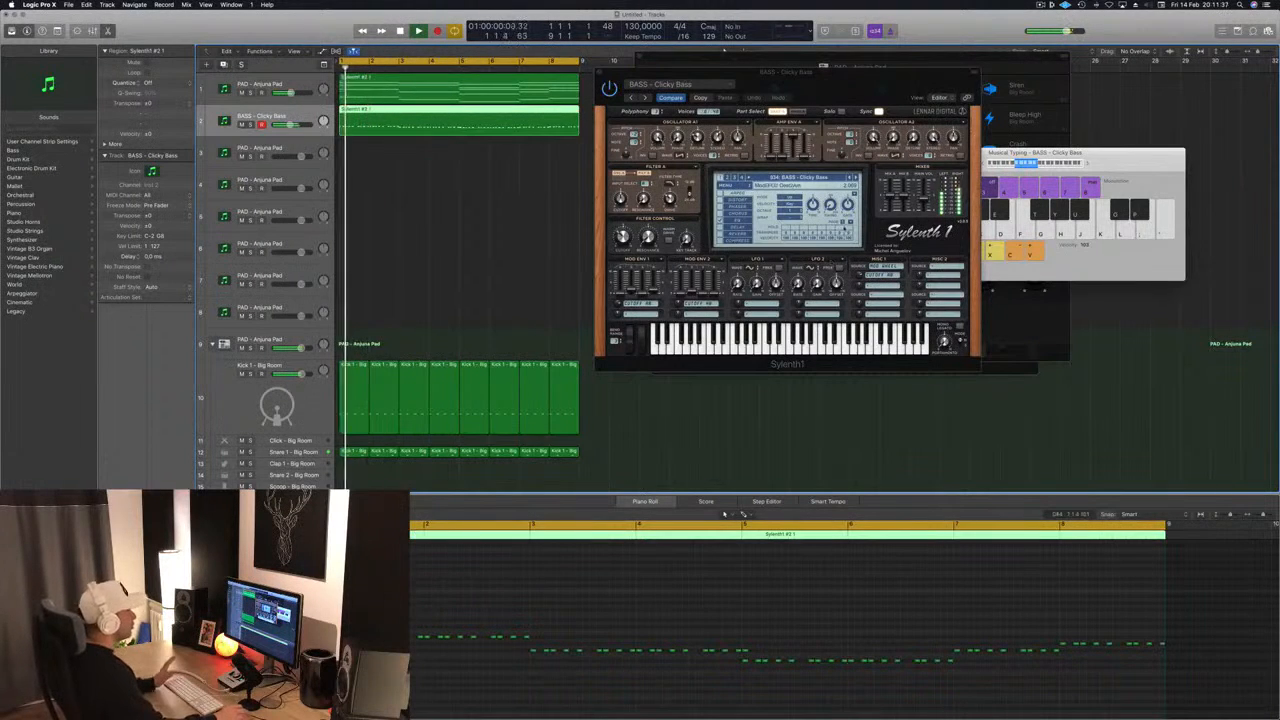
# - Step forward through Sylenth1's bass presets from Clicky Bass to Feelin Good and audition it from the start of the loop
pyautogui.click(856, 178)
pyautogui.click(856, 178)
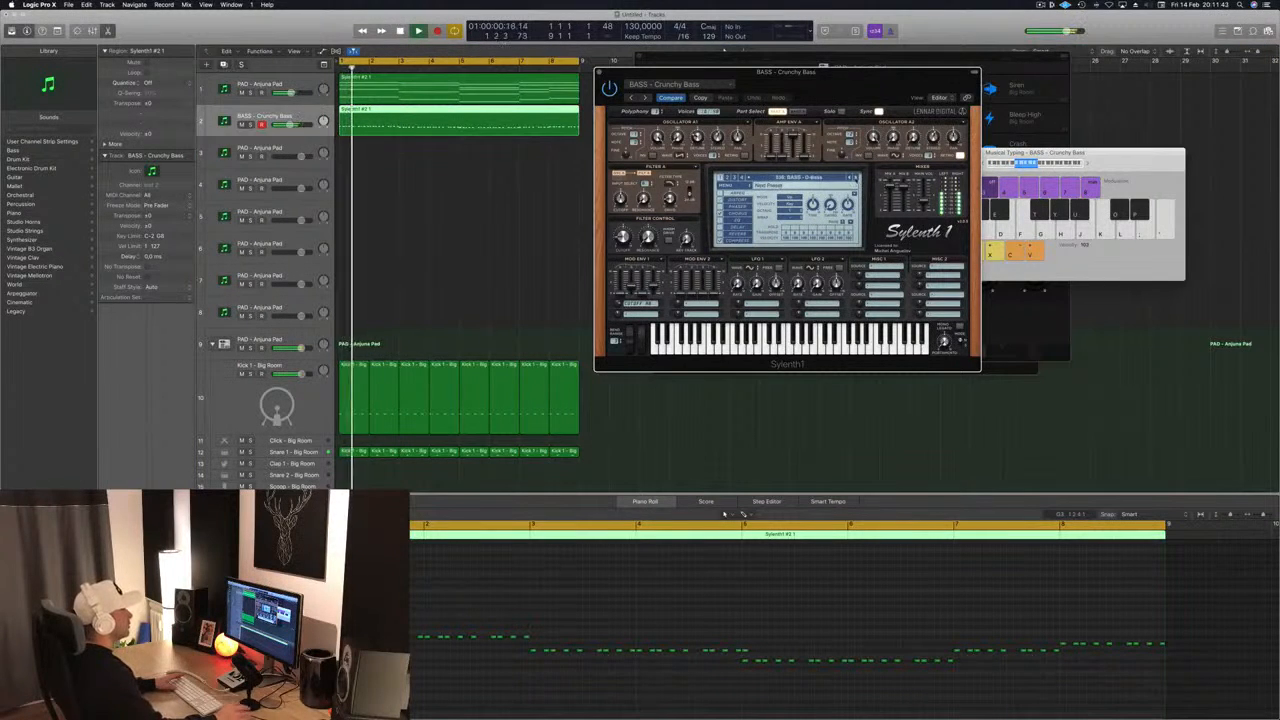
pyautogui.click(856, 178)
pyautogui.click(856, 178)
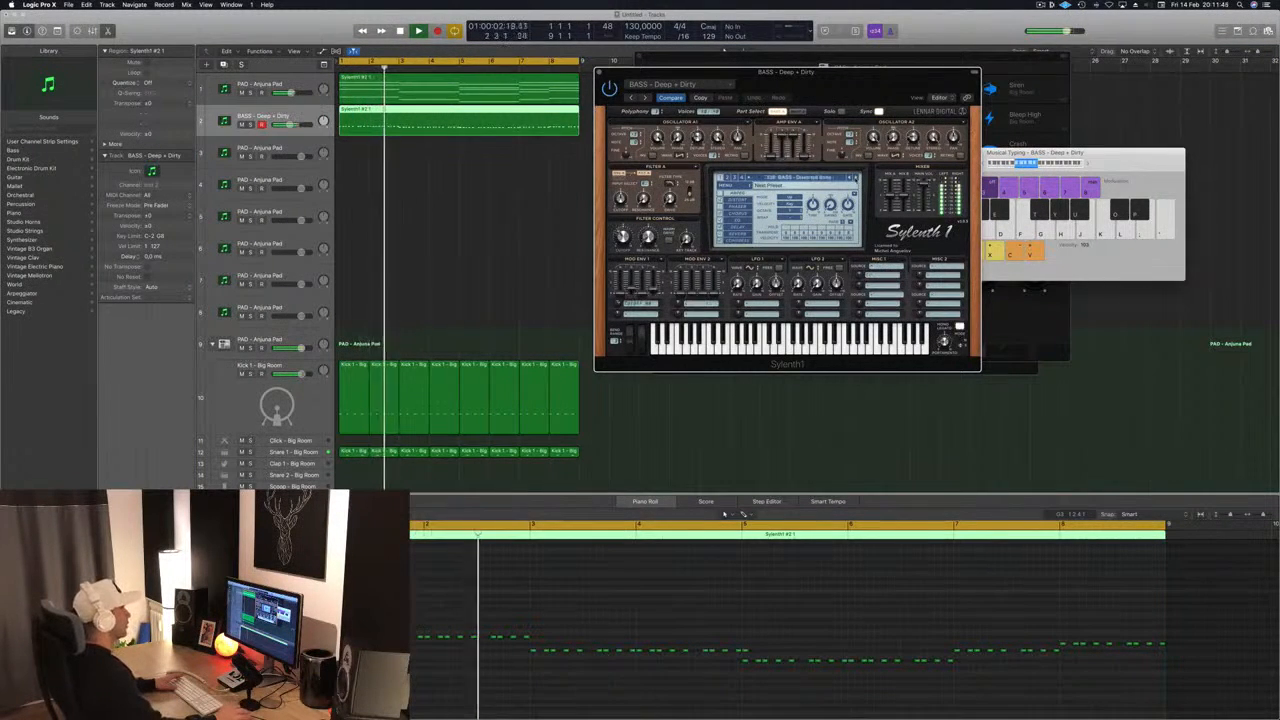
pyautogui.click(856, 178)
pyautogui.click(856, 178)
pyautogui.click(856, 178)
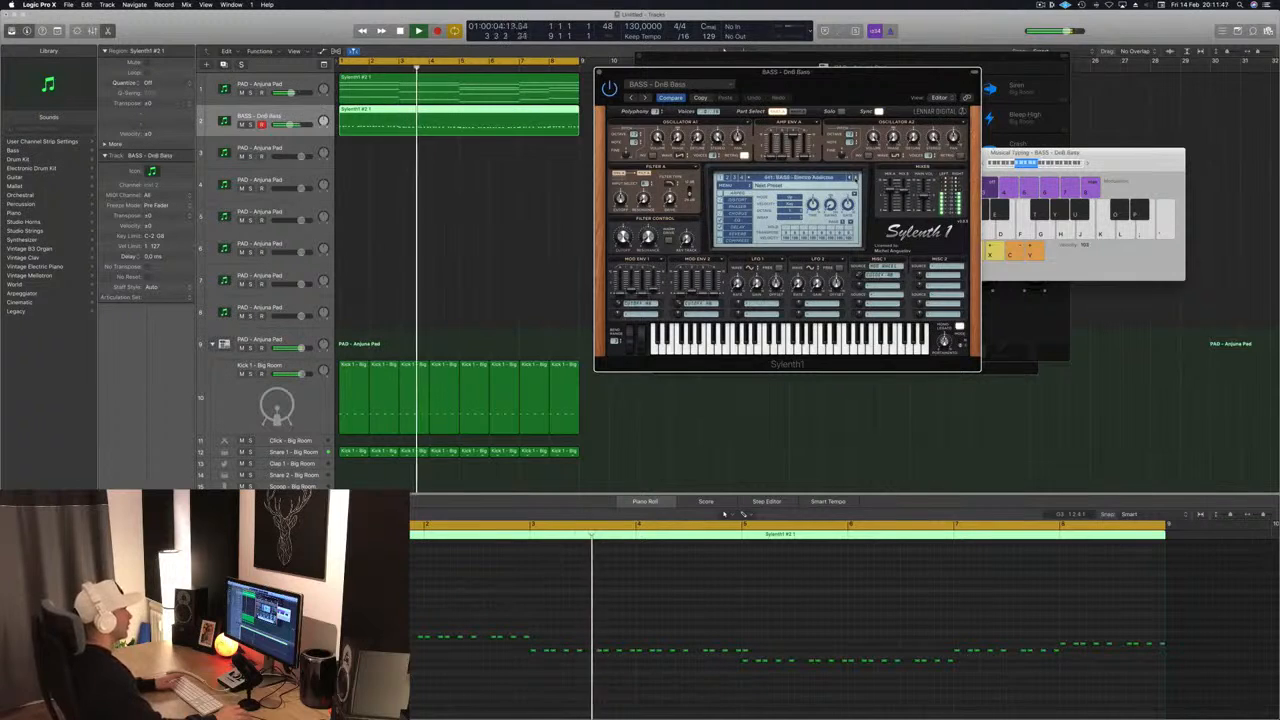
pyautogui.click(856, 178)
pyautogui.click(856, 178)
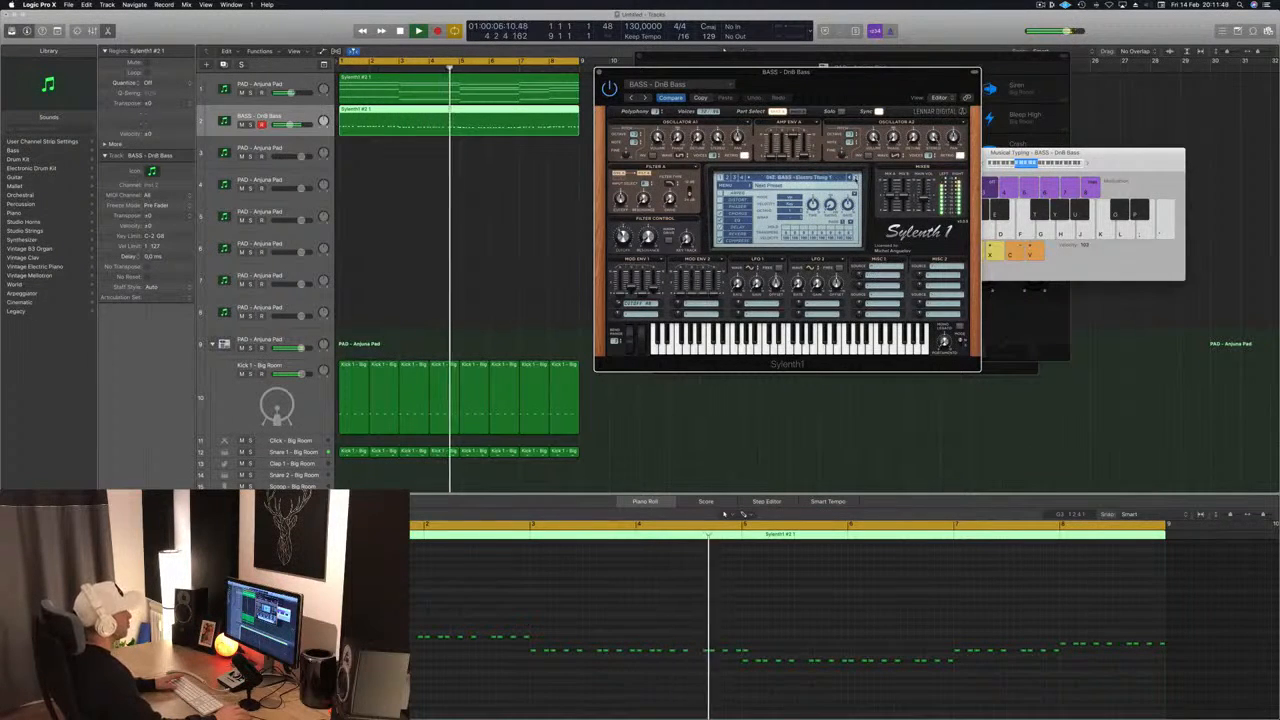
pyautogui.click(856, 178)
pyautogui.click(856, 178)
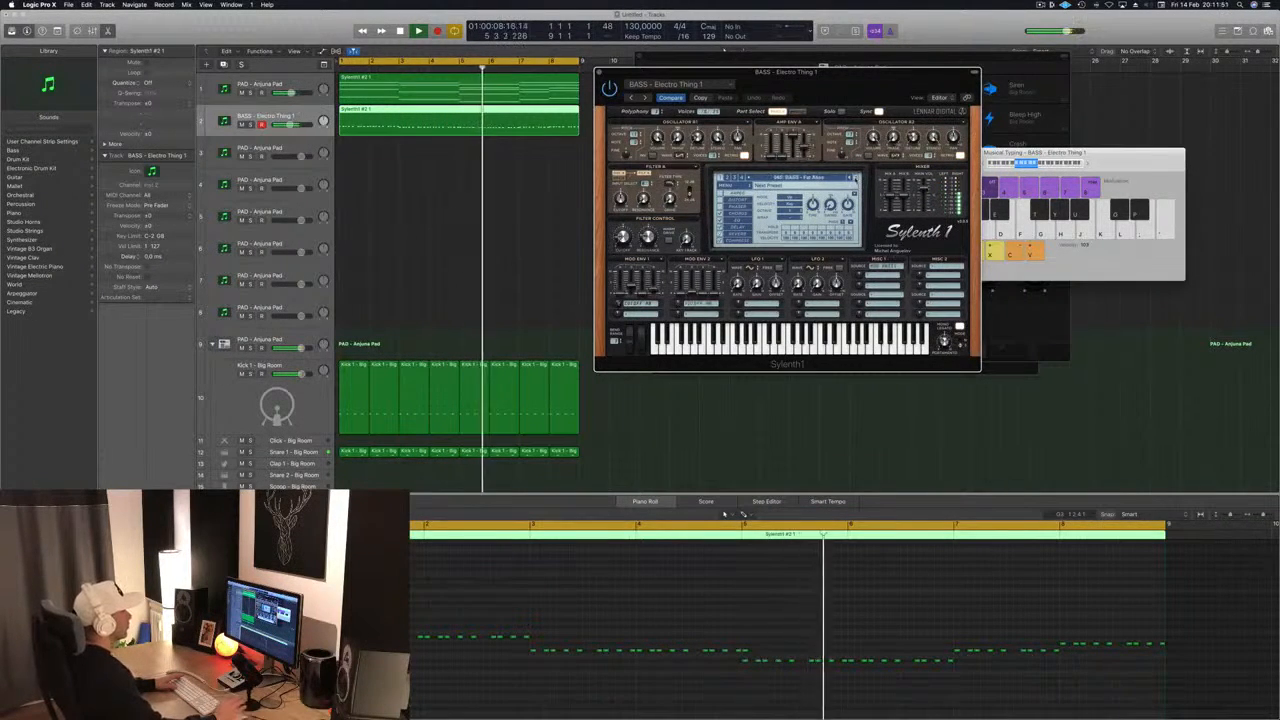
pyautogui.click(856, 178)
pyautogui.click(856, 178)
pyautogui.click(856, 178)
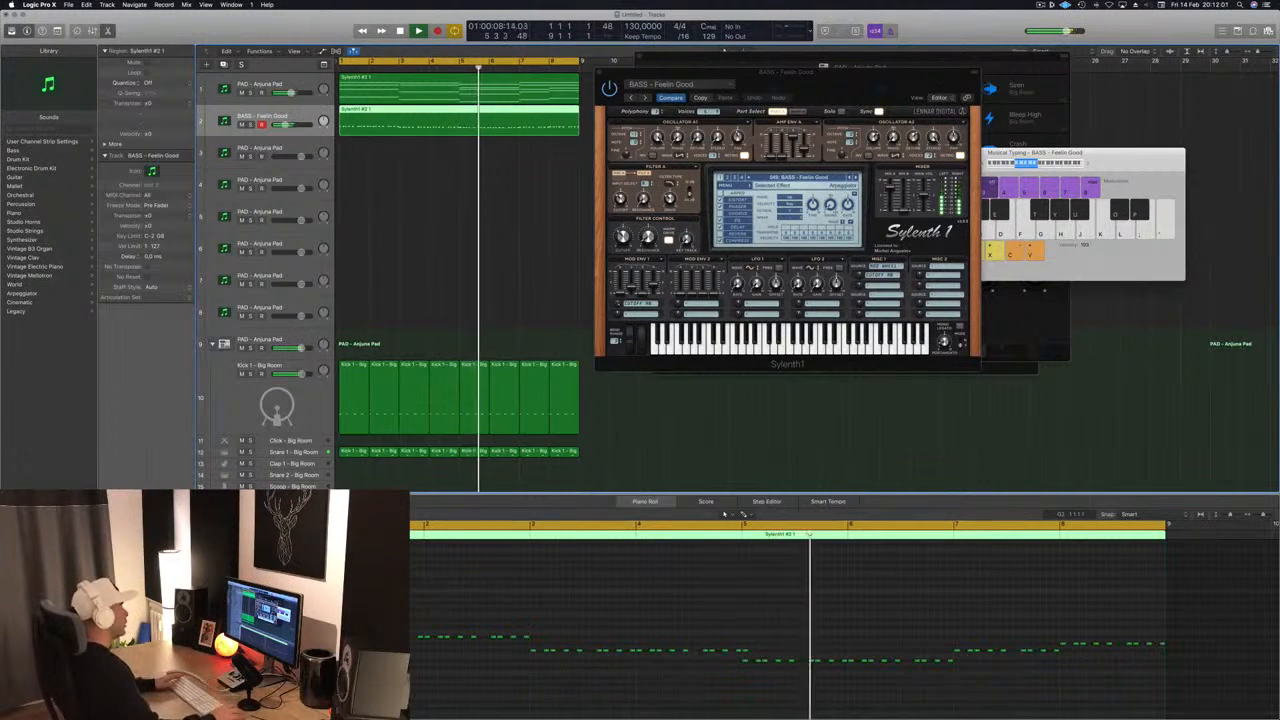
pyautogui.press('Return')
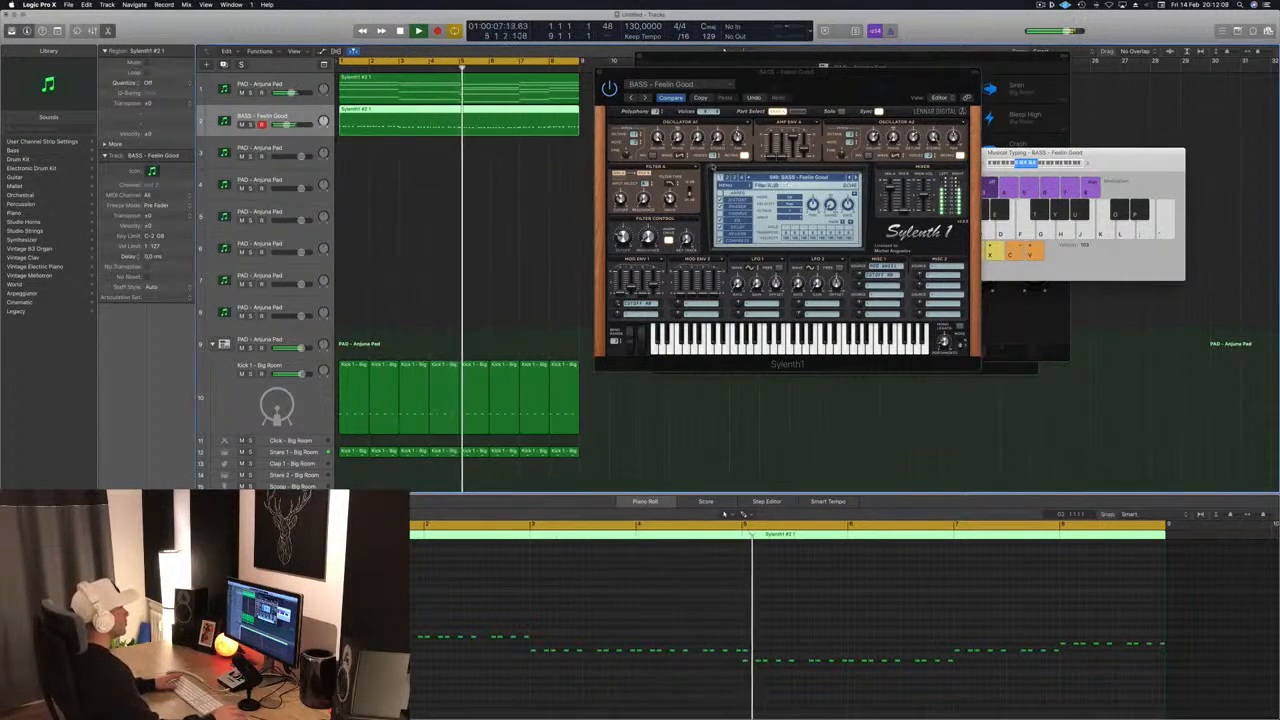
# - Advance the bass sound to the Get Outta My Way preset and move the Sylenth1 window clear of the regions
pyautogui.moveTo(800, 73); pyautogui.dragTo(745, 74)
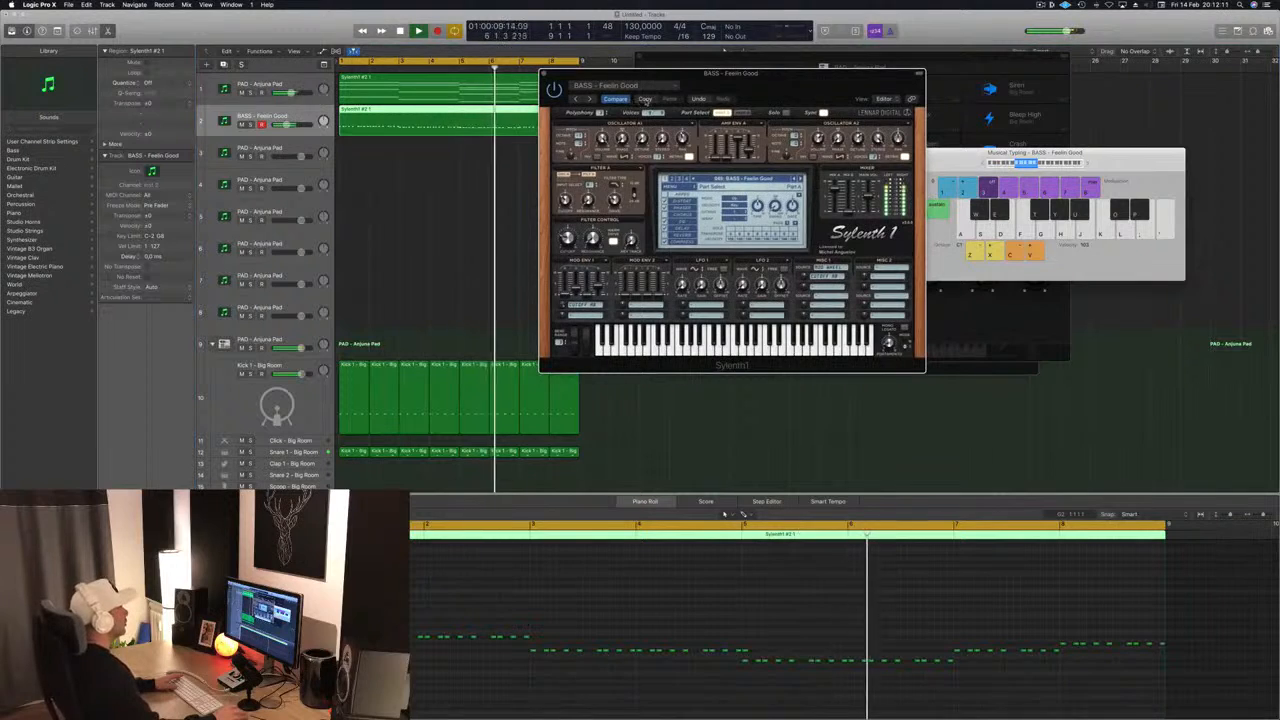
pyautogui.click(645, 99)
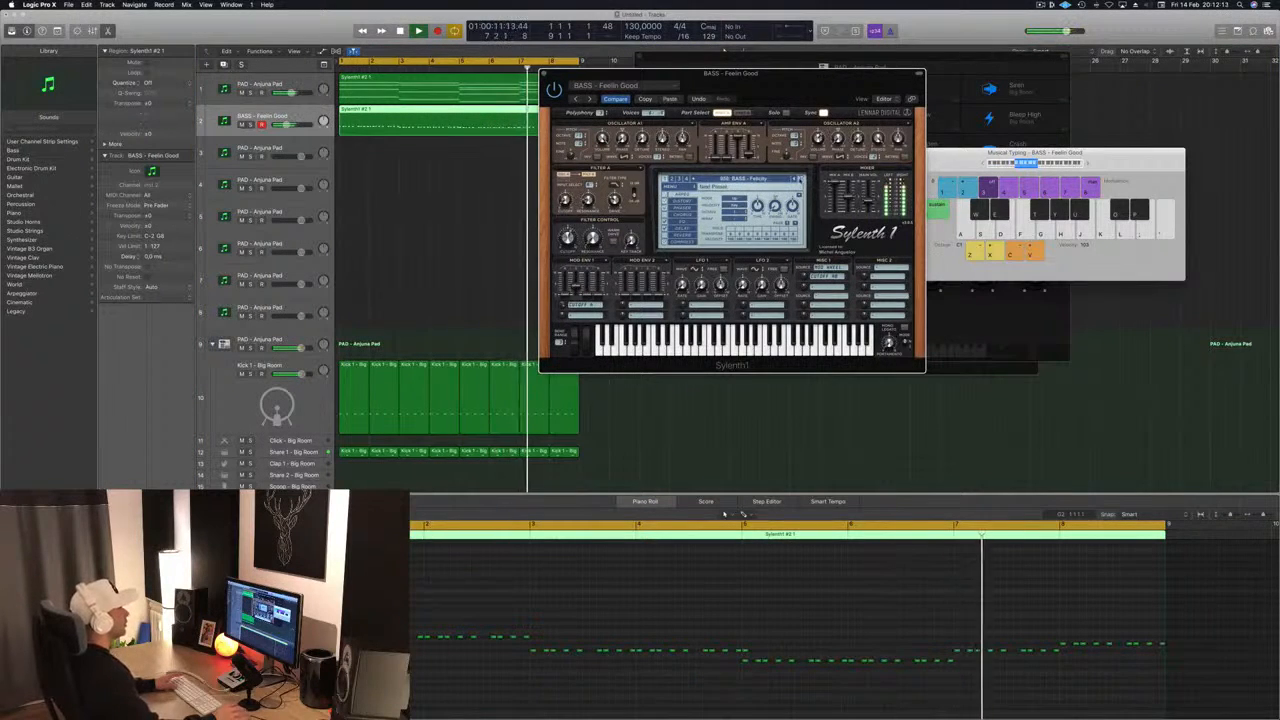
pyautogui.click(800, 179)
pyautogui.click(800, 179)
pyautogui.click(800, 179)
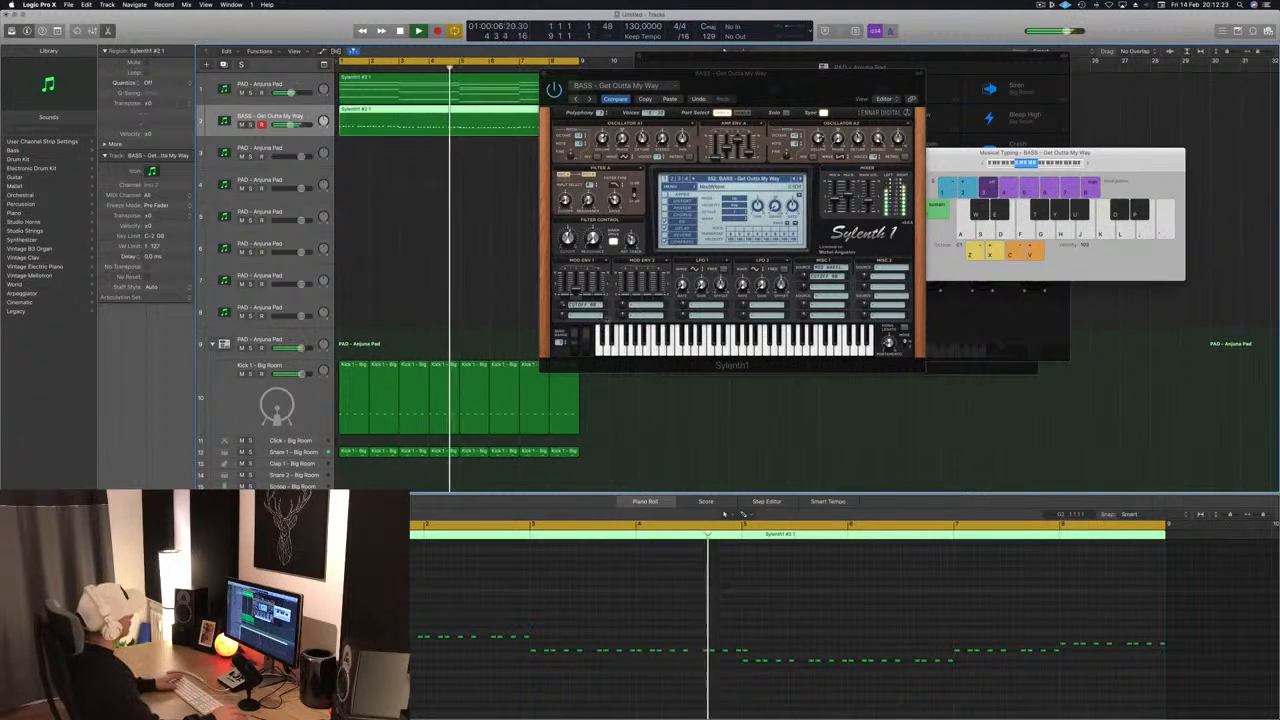
pyautogui.click(755, 84)
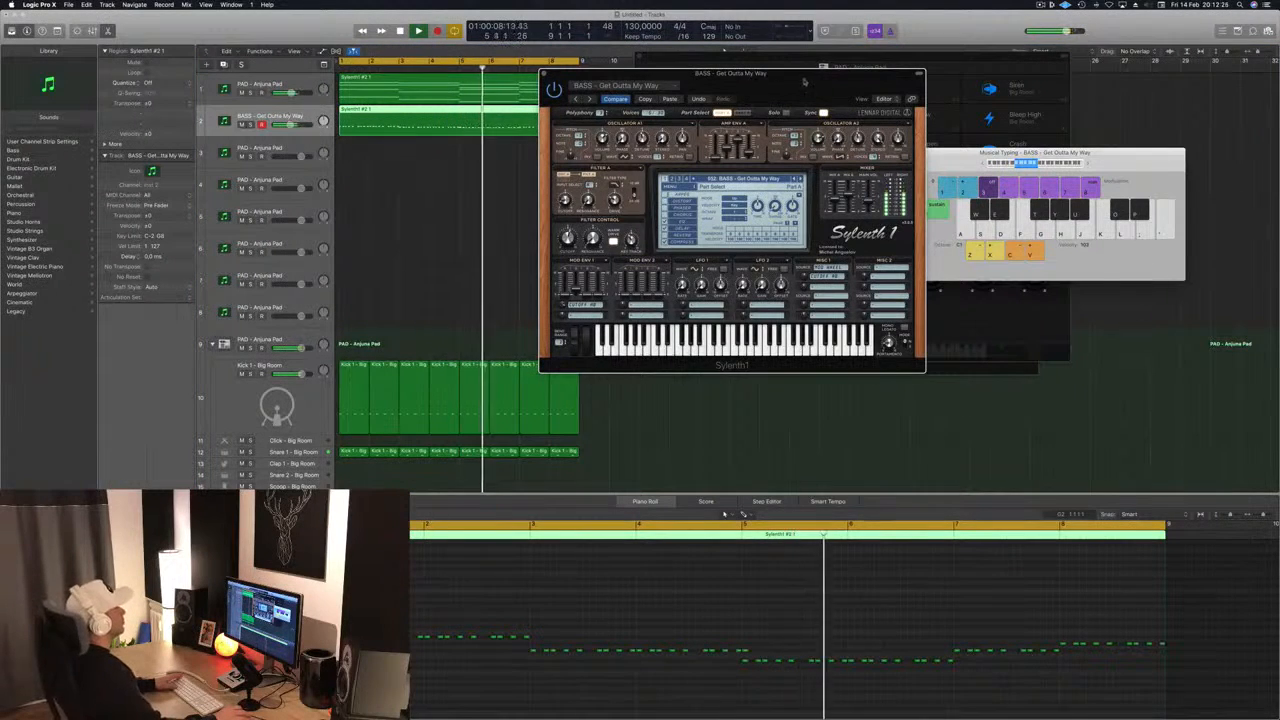
pyautogui.moveTo(755, 84); pyautogui.dragTo(855, 133)
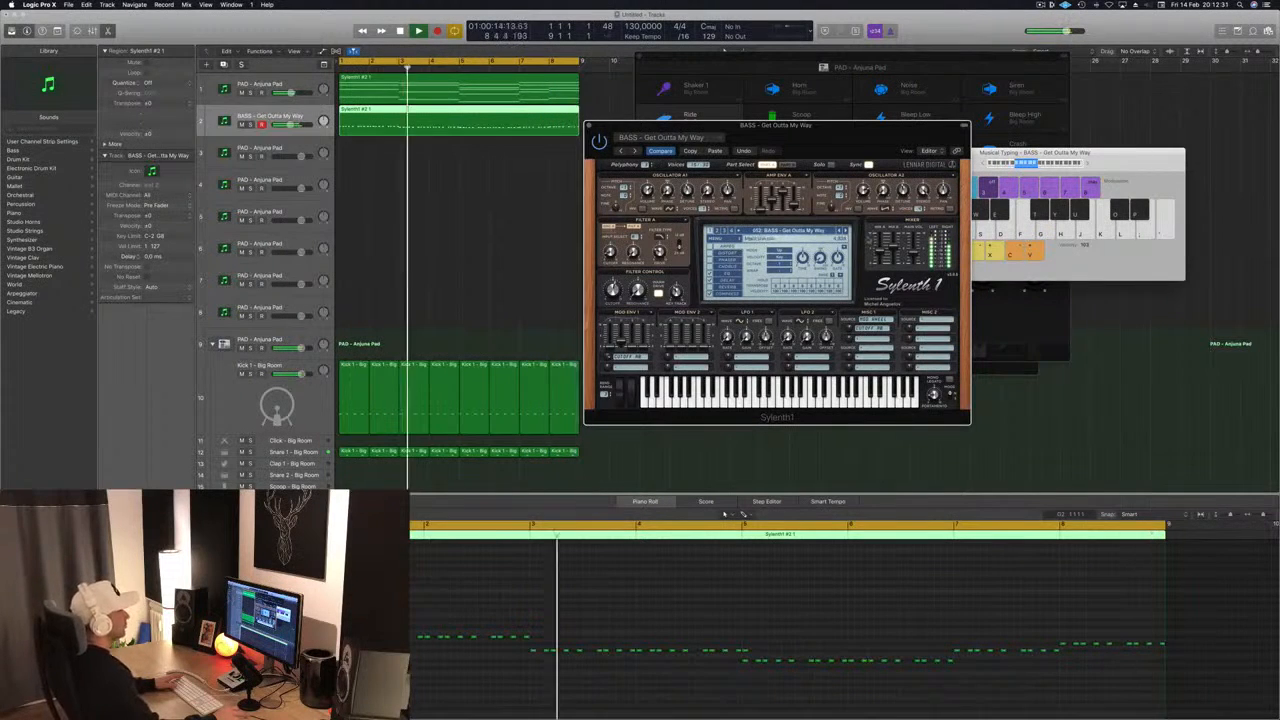
# - Step on through the Sylenth1 bass presets to Rush for the bass track and close the synth window
pyautogui.click(847, 231)
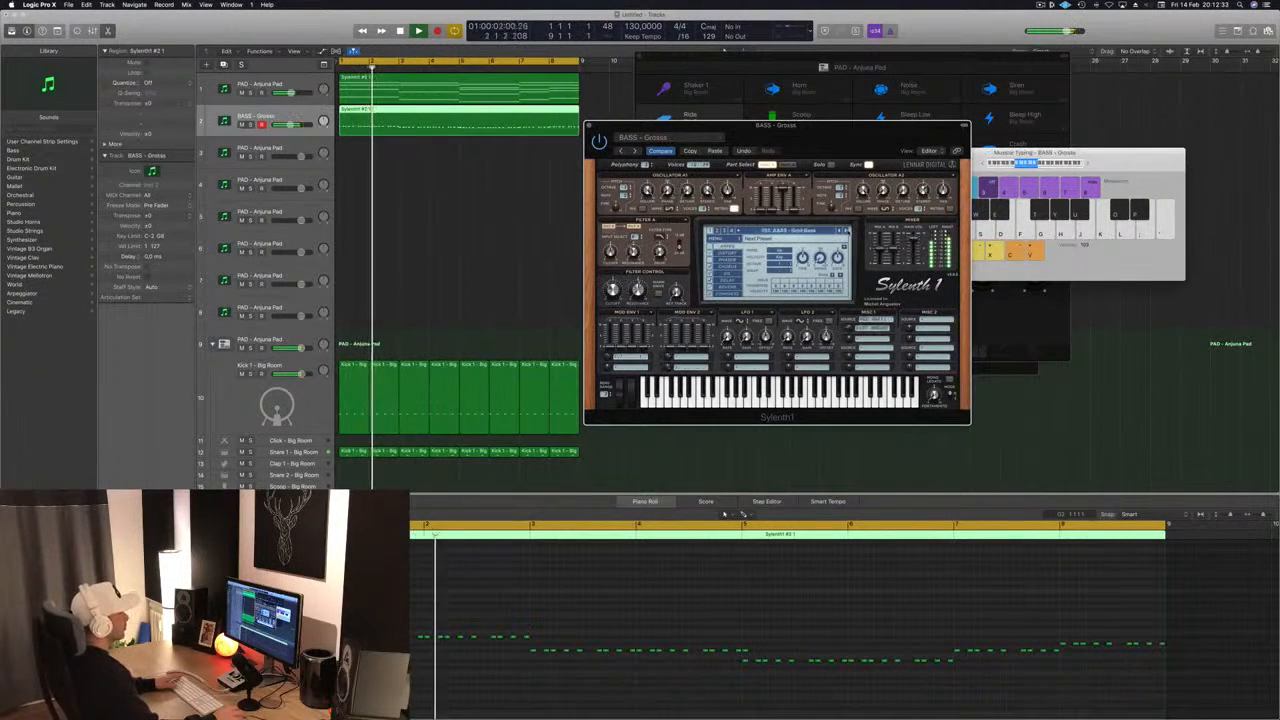
pyautogui.click(847, 231)
pyautogui.click(847, 231)
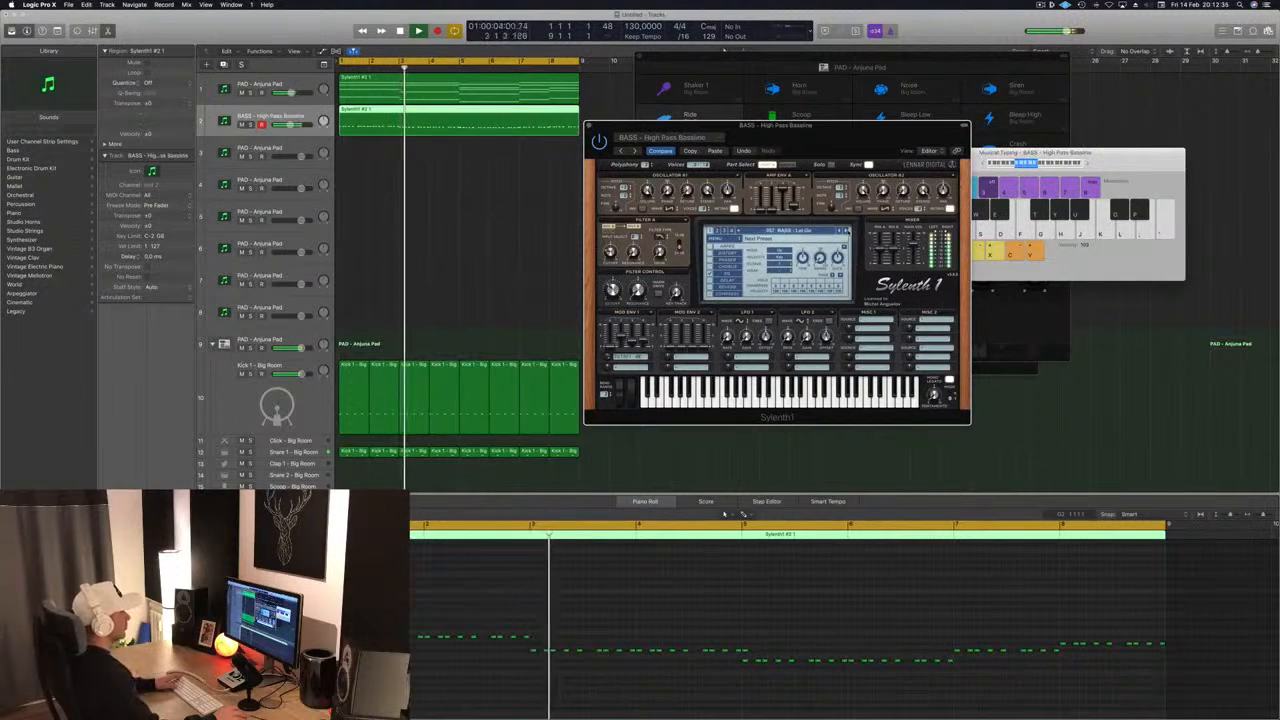
pyautogui.click(847, 231)
pyautogui.click(847, 231)
pyautogui.click(847, 231)
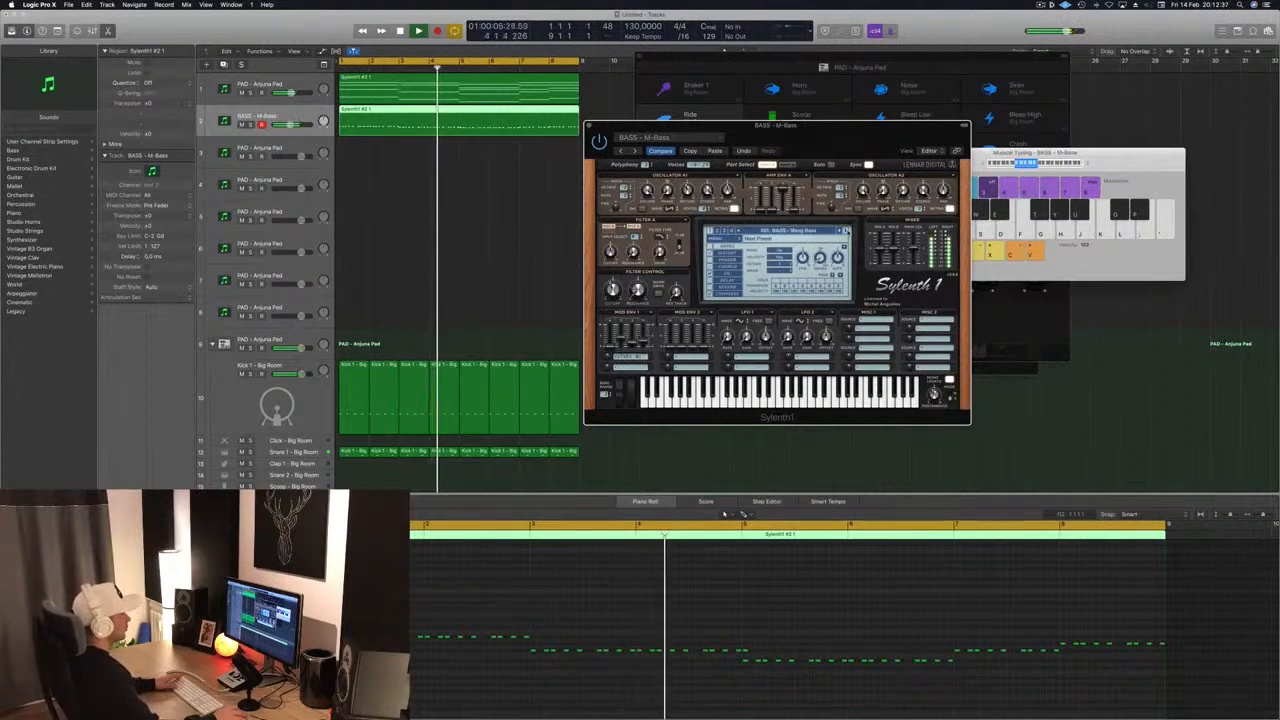
pyautogui.click(847, 231)
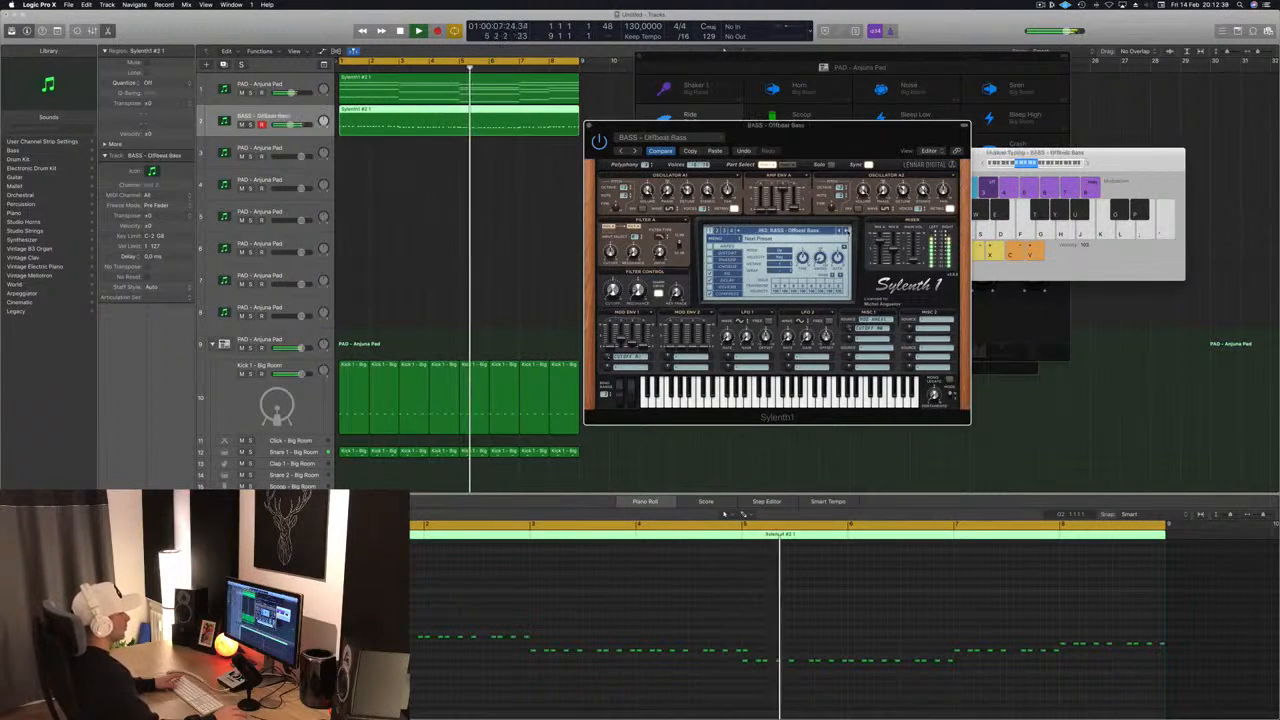
pyautogui.click(847, 231)
pyautogui.click(847, 231)
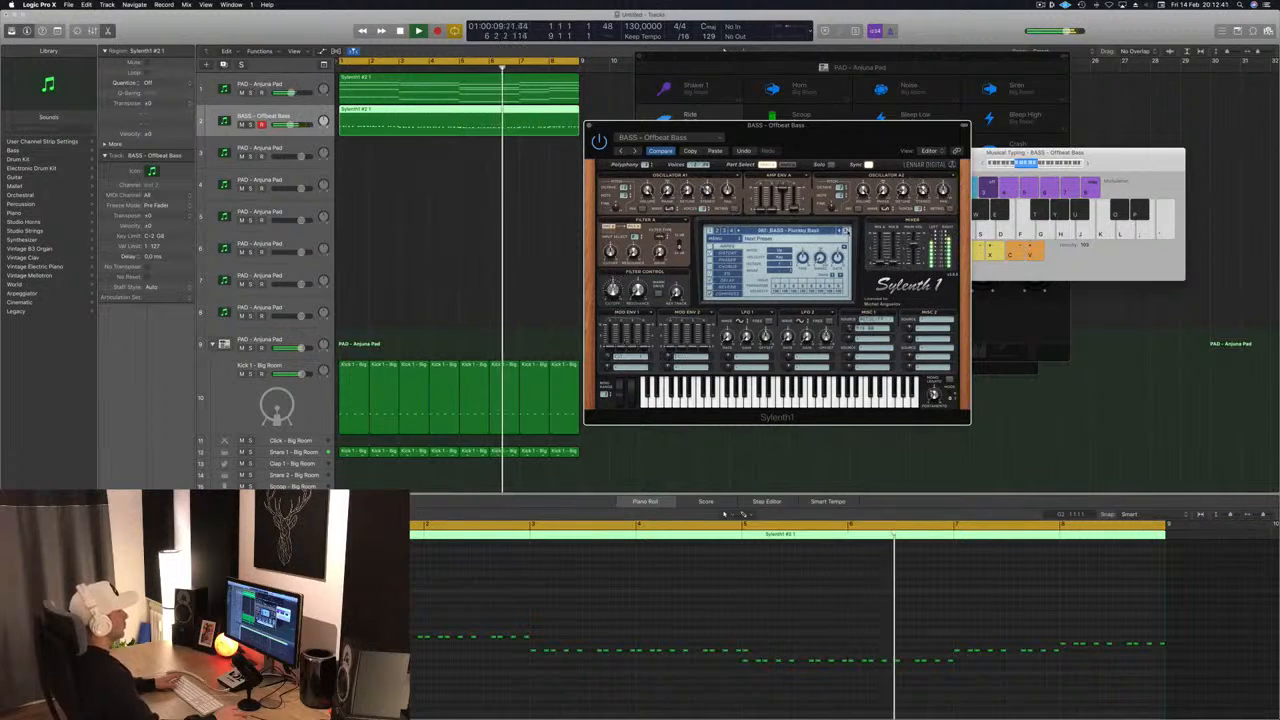
pyautogui.click(847, 231)
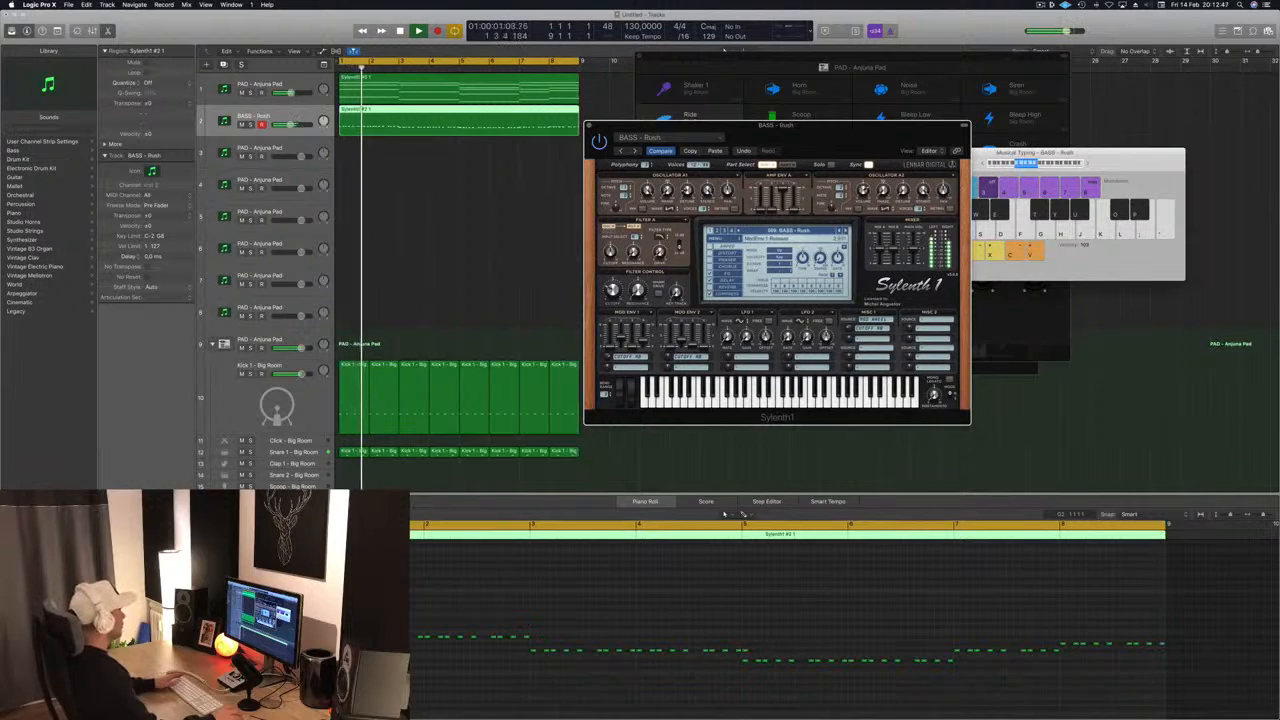
pyautogui.click(540, 300)
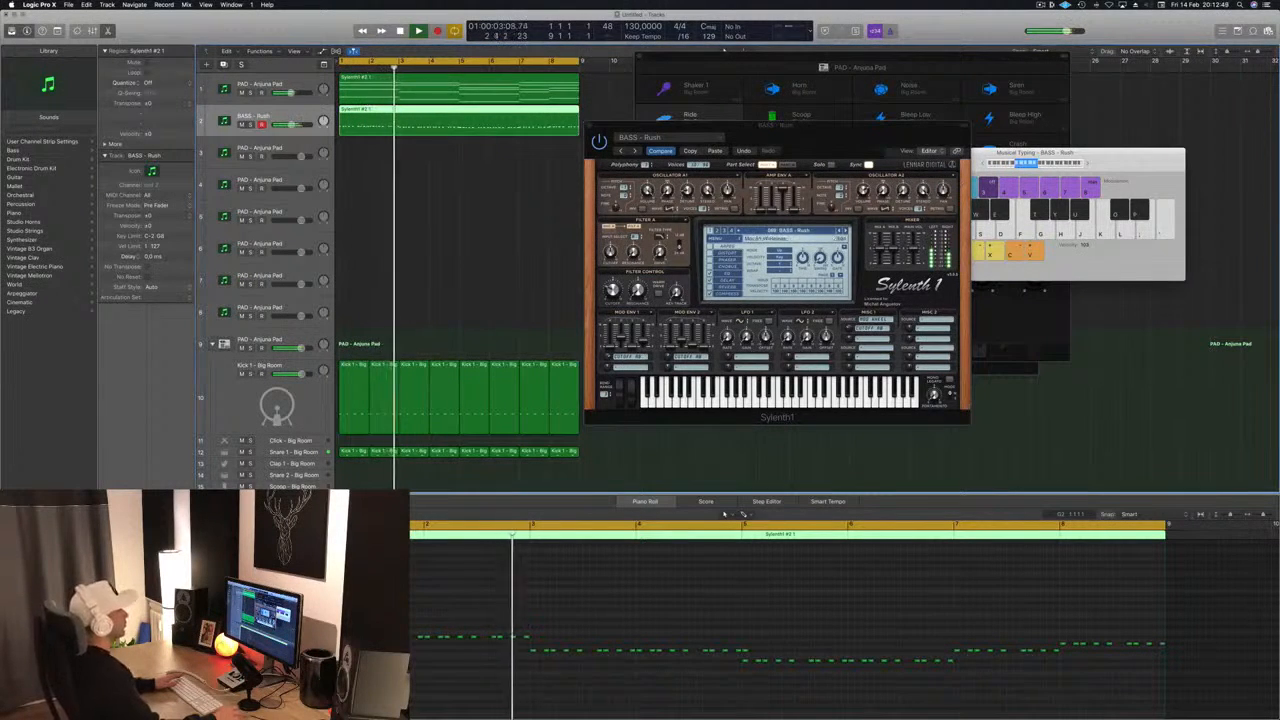
pyautogui.moveTo(870, 127); pyautogui.dragTo(786, 134)
pyautogui.click(506, 132)
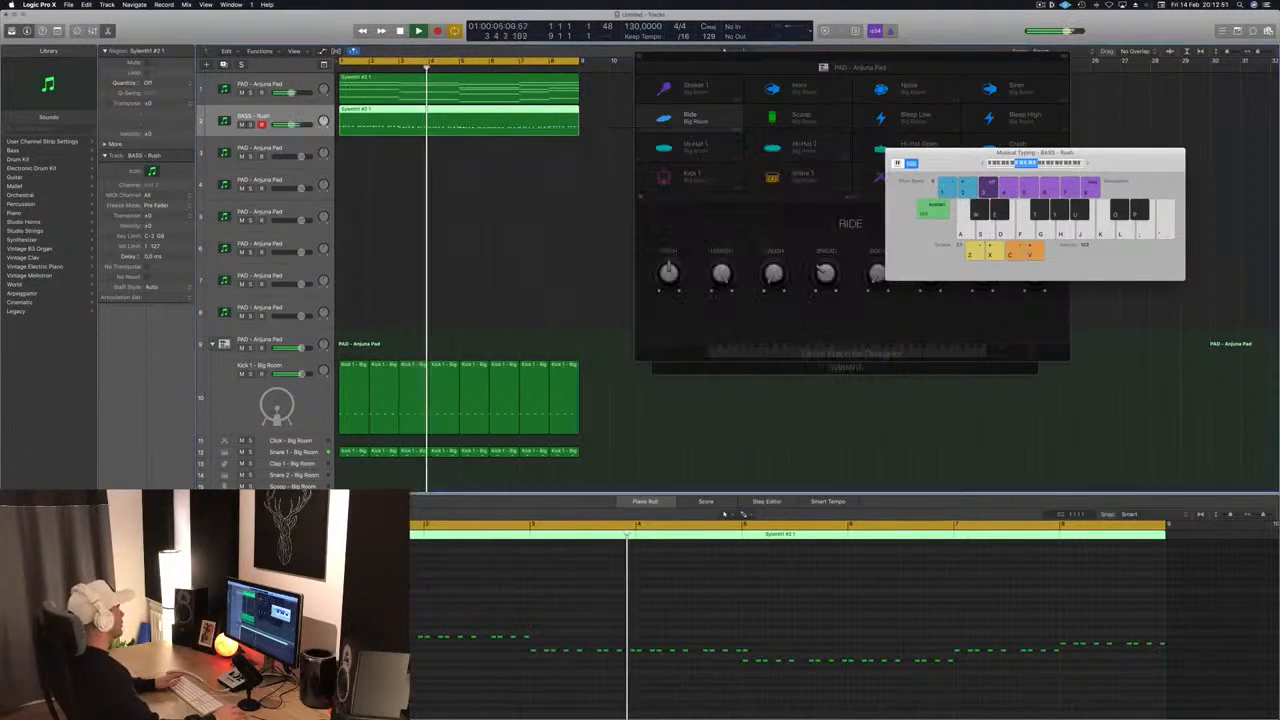
# - Set the low-cut frequency in the first Anjuna Pad track's Channel EQ to 136 Hz and close the EQ
pyautogui.press('Up')
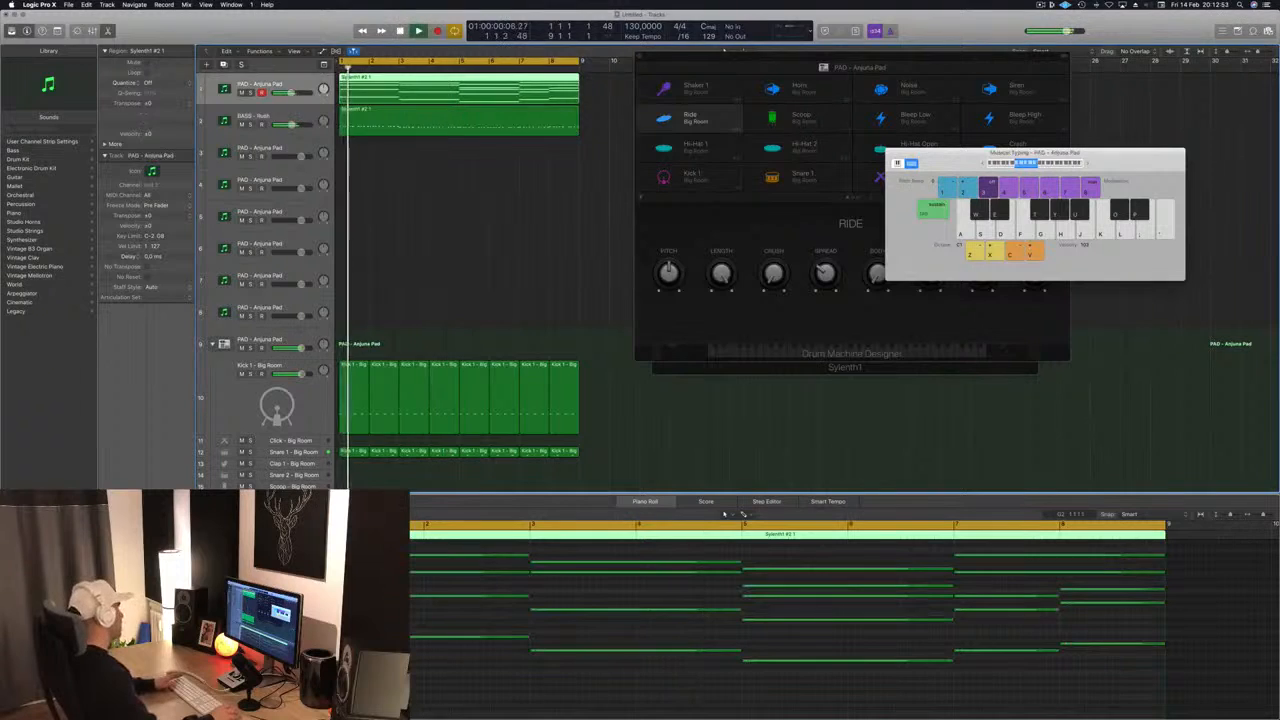
pyautogui.click(122, 515)
pyautogui.click(61, 76)
pyautogui.moveTo(57, 204); pyautogui.dragTo(239, 203)
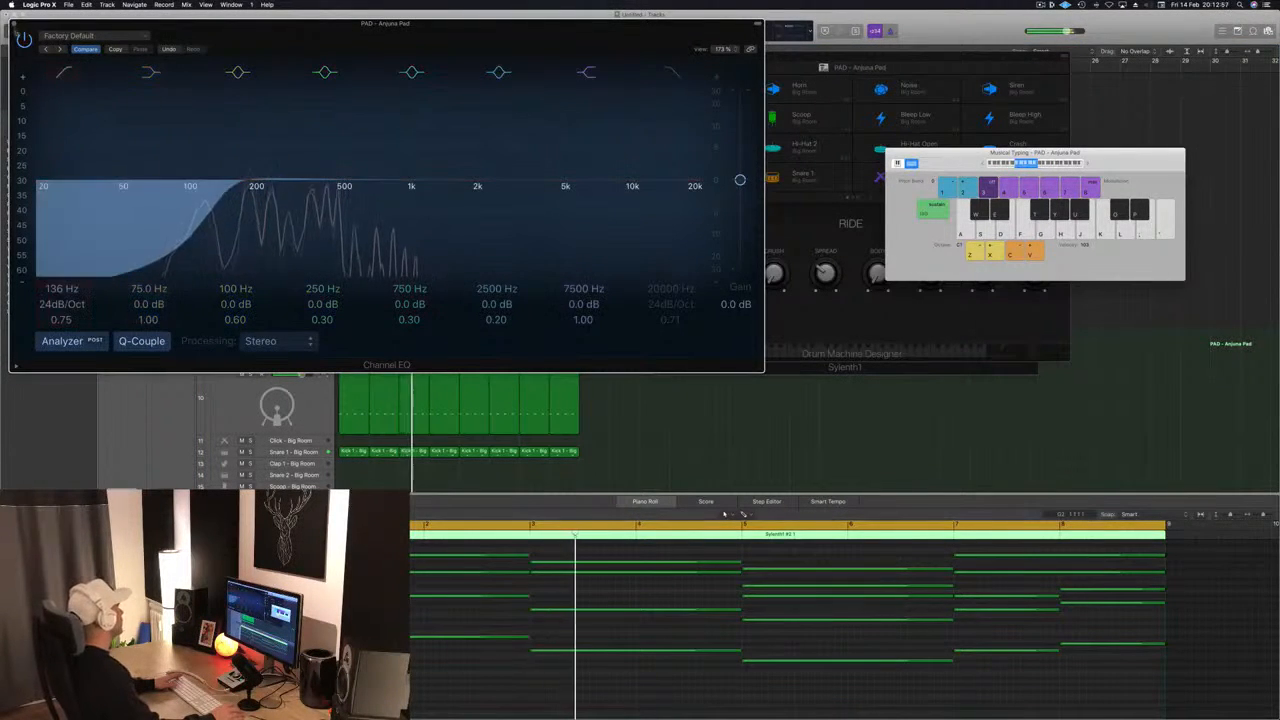
pyautogui.click(14, 23)
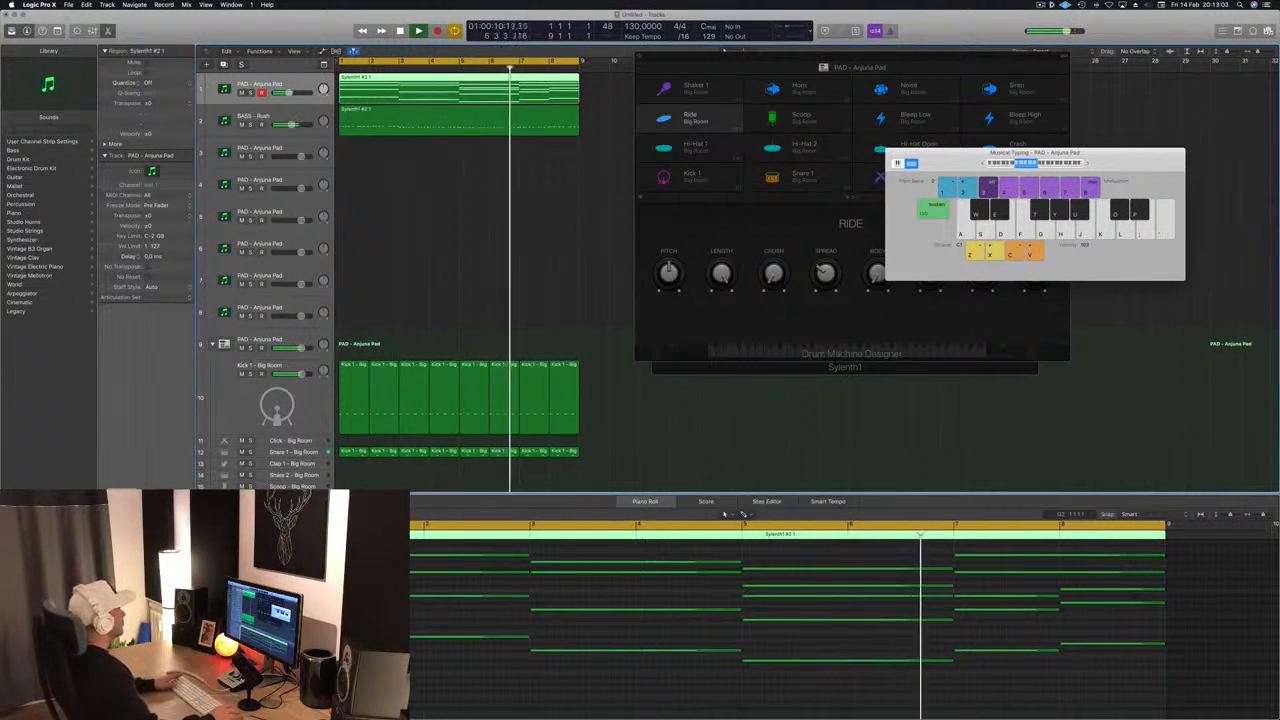
pyautogui.scroll(-3, 470, 232)
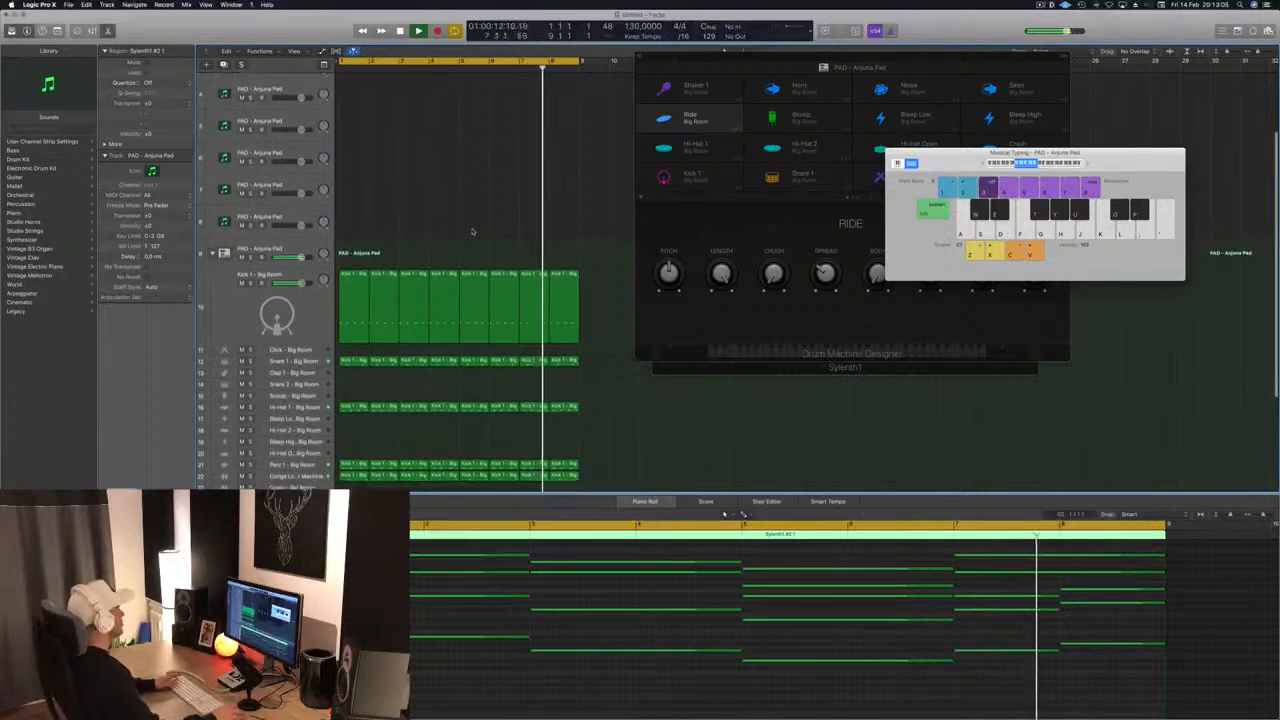
pyautogui.scroll(-4, 472, 232)
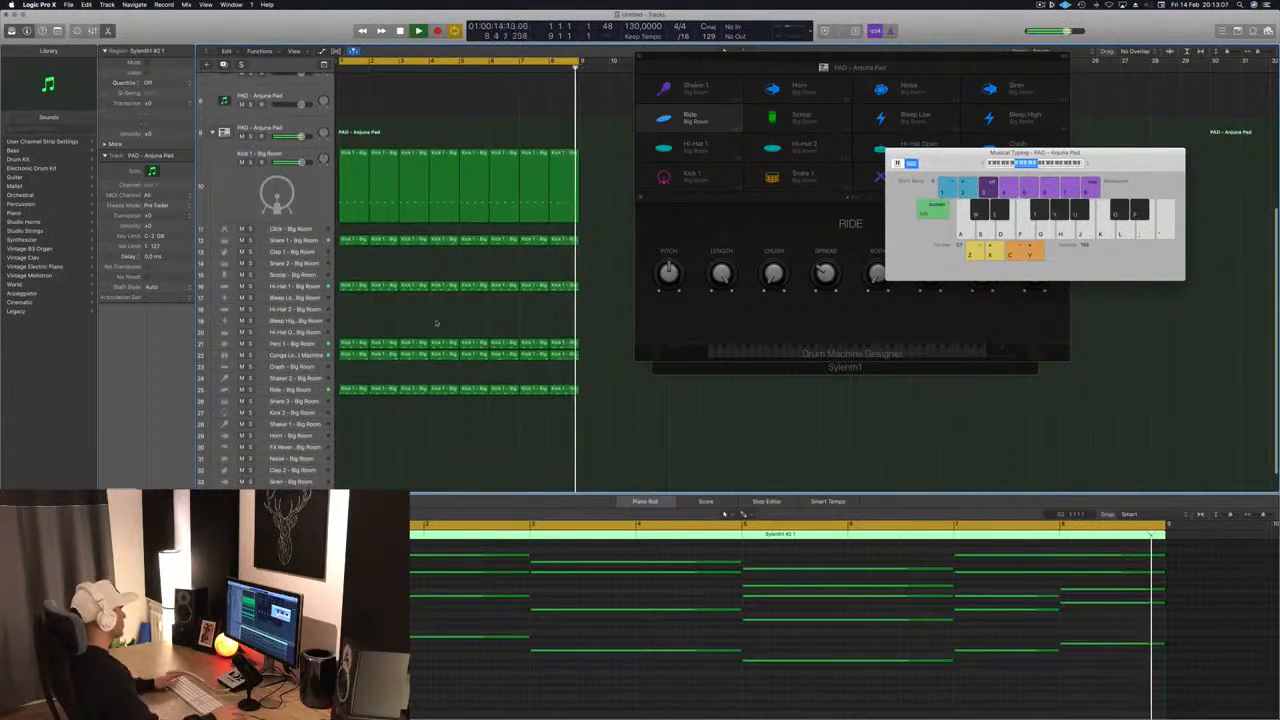
pyautogui.scroll(6, 436, 323)
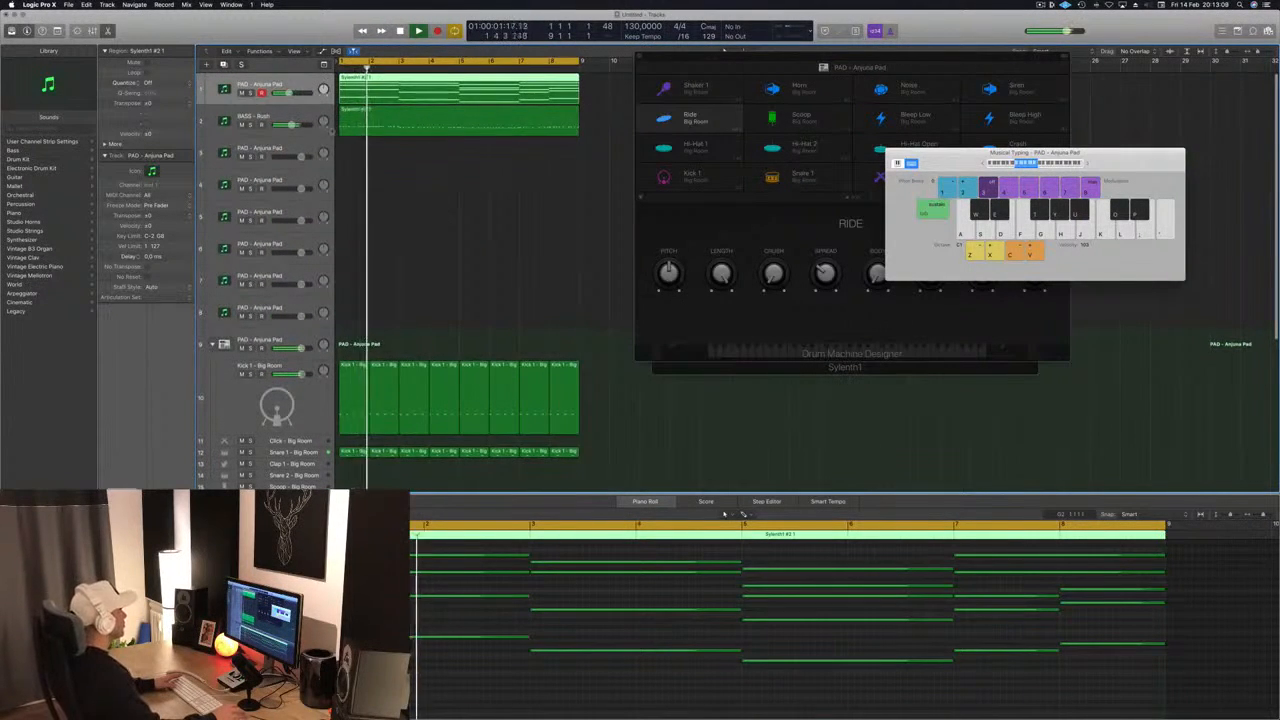
# - Stop playback and try a copy of the bass region on the third track, removing it again
pyautogui.click(305, 113)
pyautogui.click(403, 150)
pyautogui.press('space')
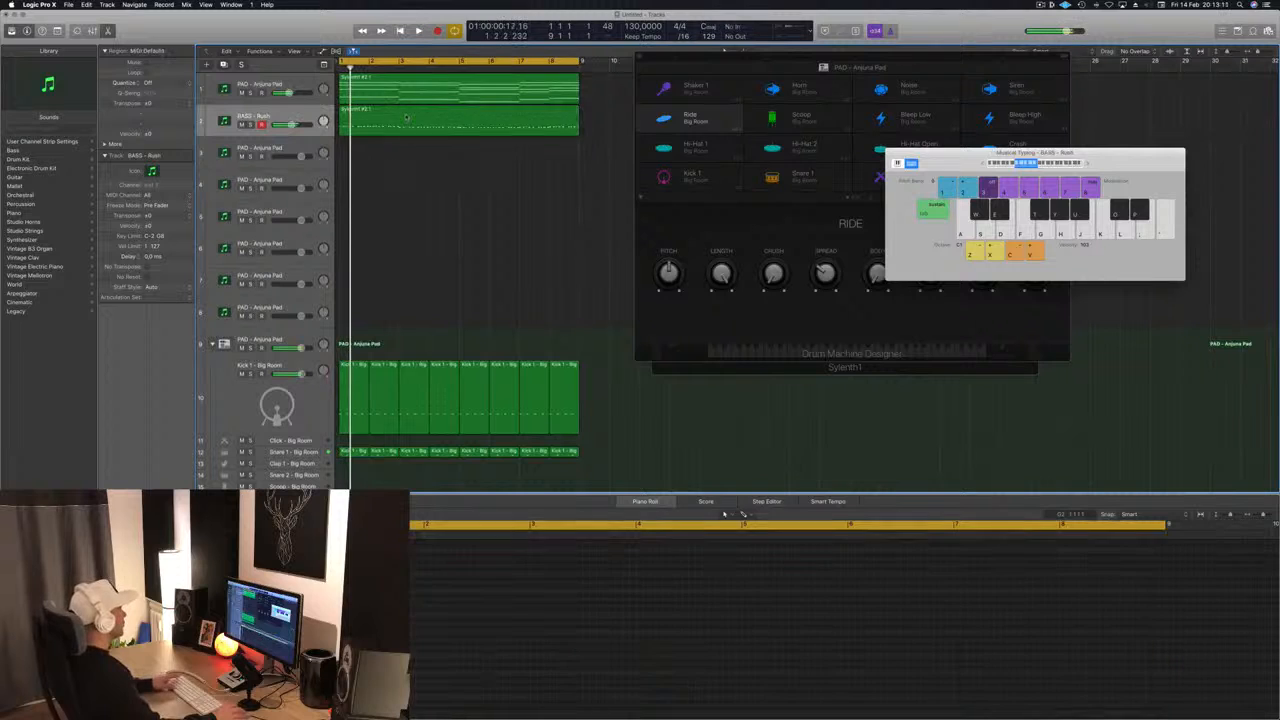
pyautogui.moveTo(404, 117); pyautogui.dragTo(404, 151)
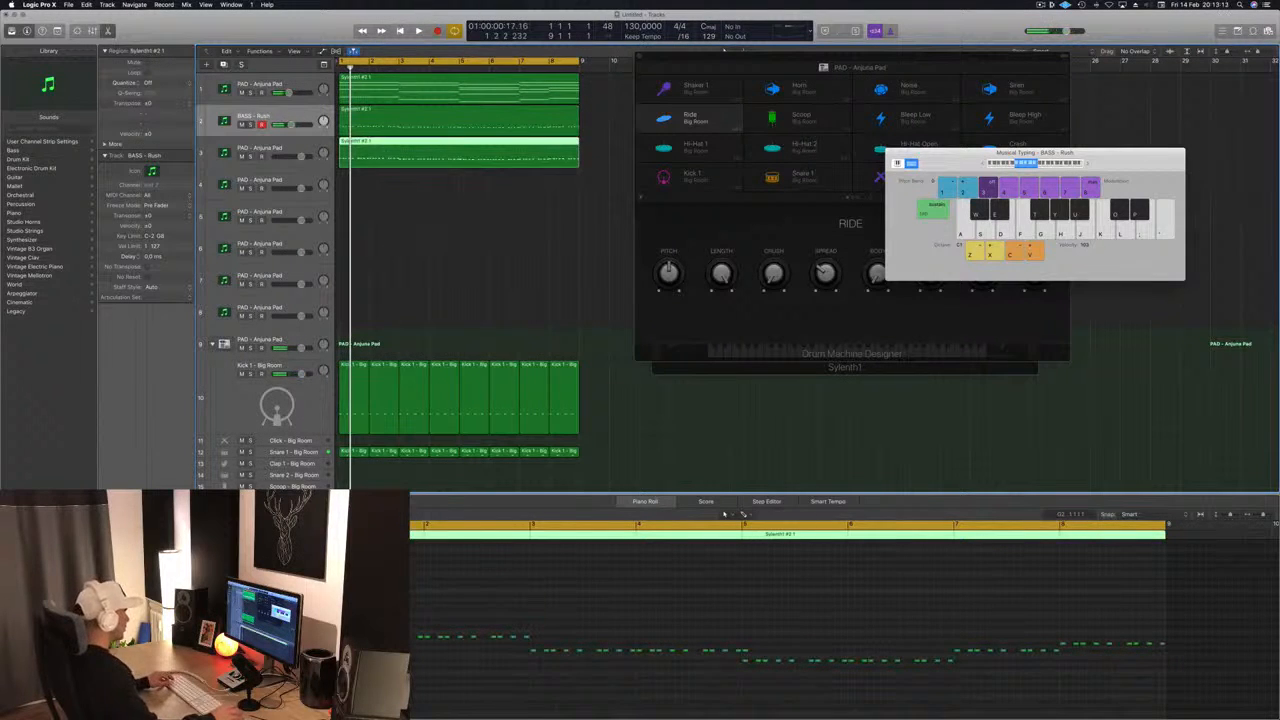
pyautogui.hscroll(-3, 439, 612)
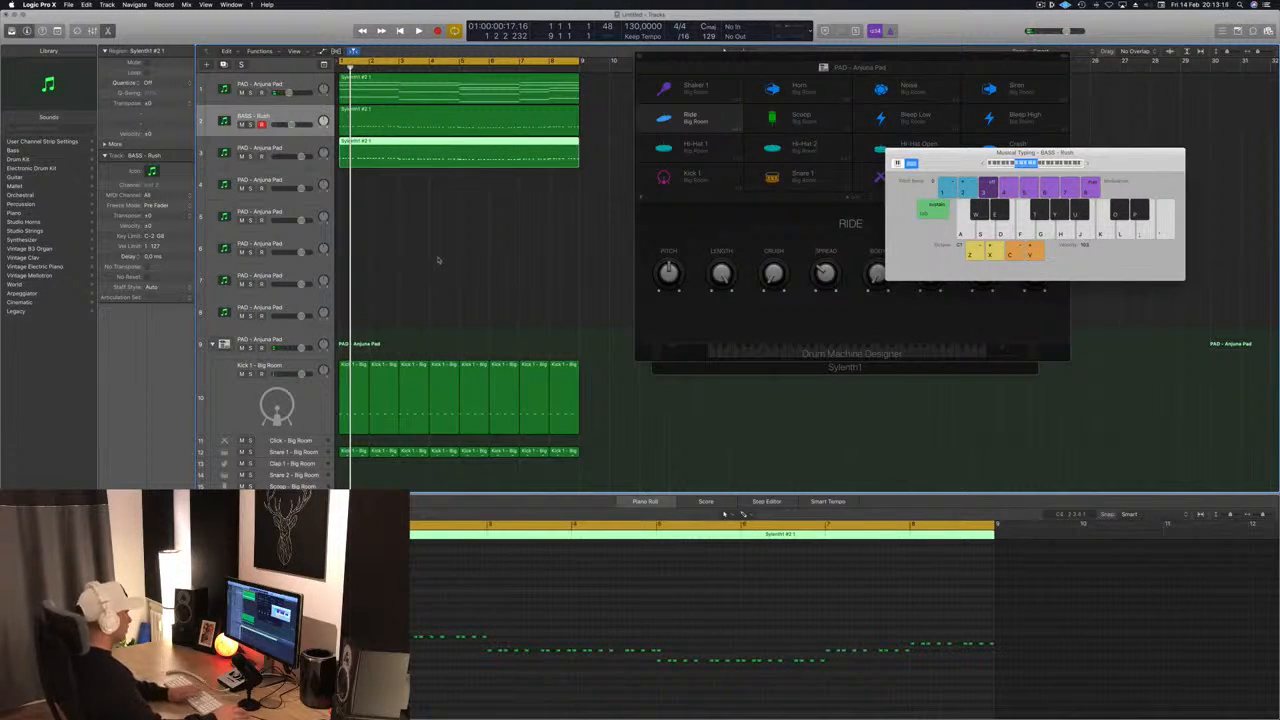
pyautogui.press('BackSpace')
# - Copy the eight-bar pad chord region from the first track onto the third track
pyautogui.click(473, 109)
pyautogui.moveTo(462, 97); pyautogui.dragTo(462, 160)
pyautogui.press('space')
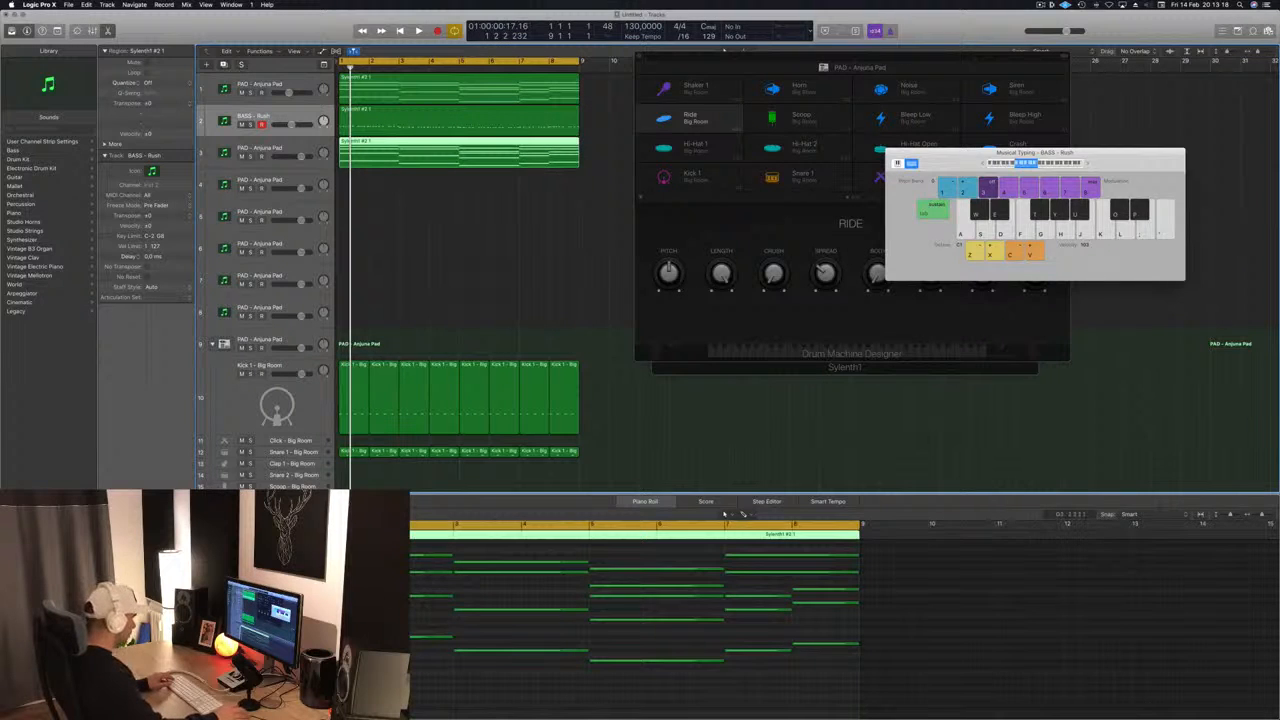
# - Try removing the lower chord notes from the third track's region, keeping only the two highest voices
pyautogui.moveTo(330, 590); pyautogui.dragTo(863, 678)
pyautogui.press('BackSpace')
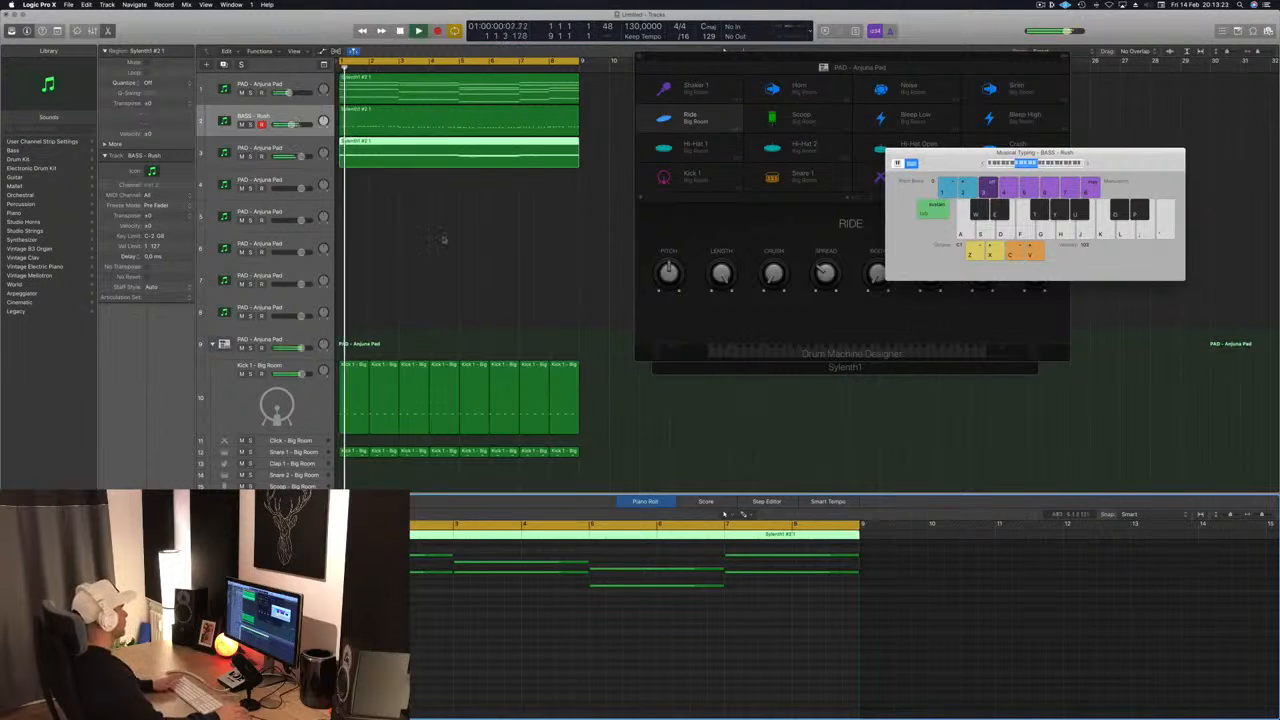
pyautogui.press('Down')
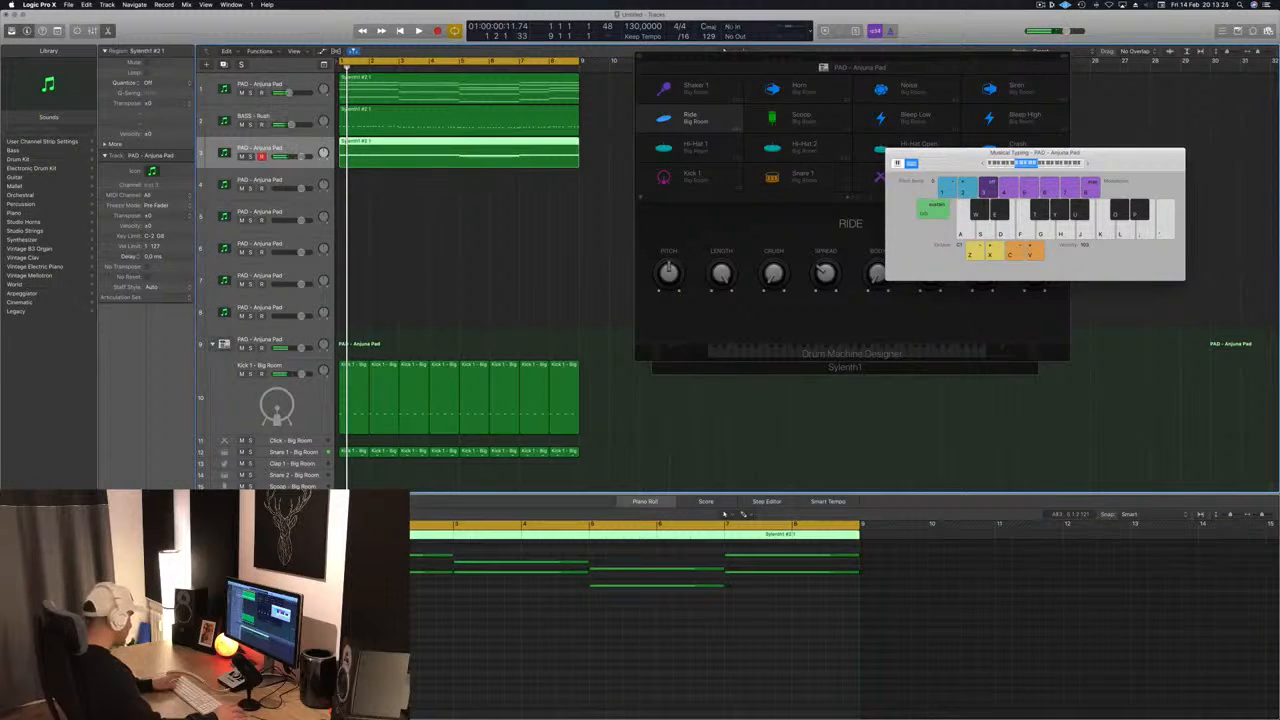
# - Transpose the remaining notes in the third track's region down an octave and audition them with the first pad track muted and unmuted
pyautogui.click(531, 687)
pyautogui.press('super+a')
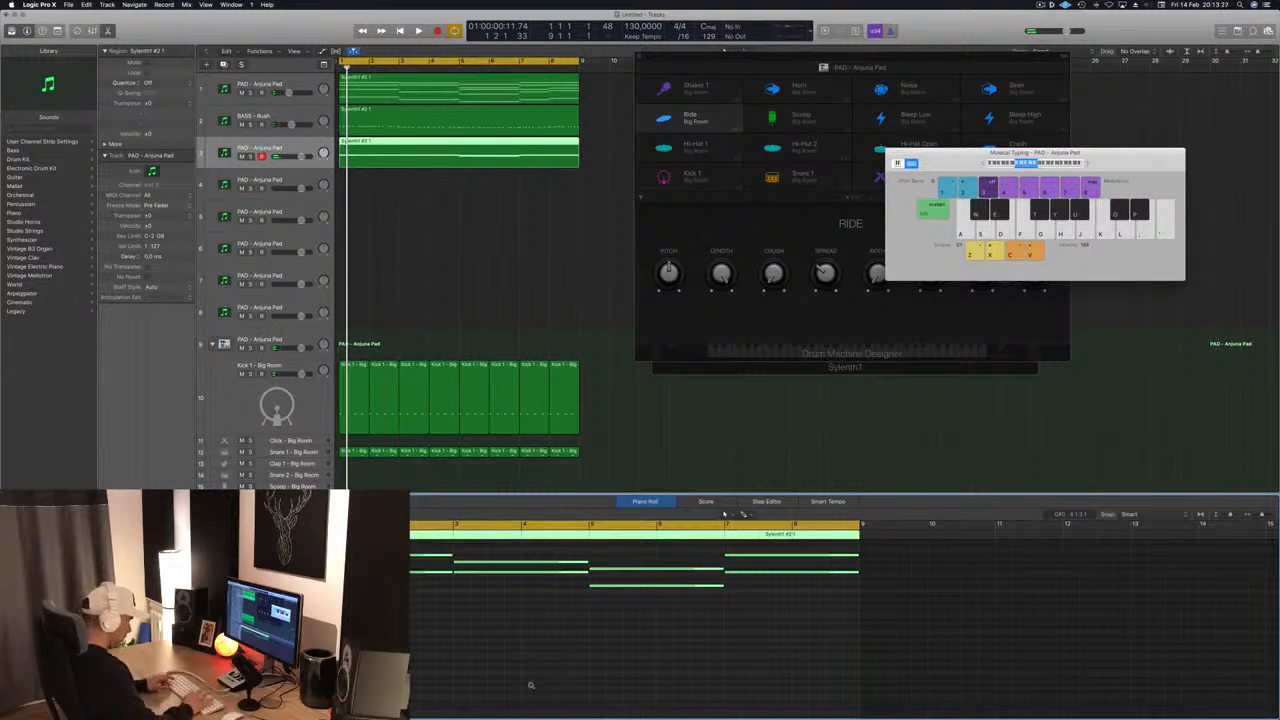
pyautogui.hotkey('shift', 'alt', 'Down')
pyautogui.press('space')
pyautogui.press('space')
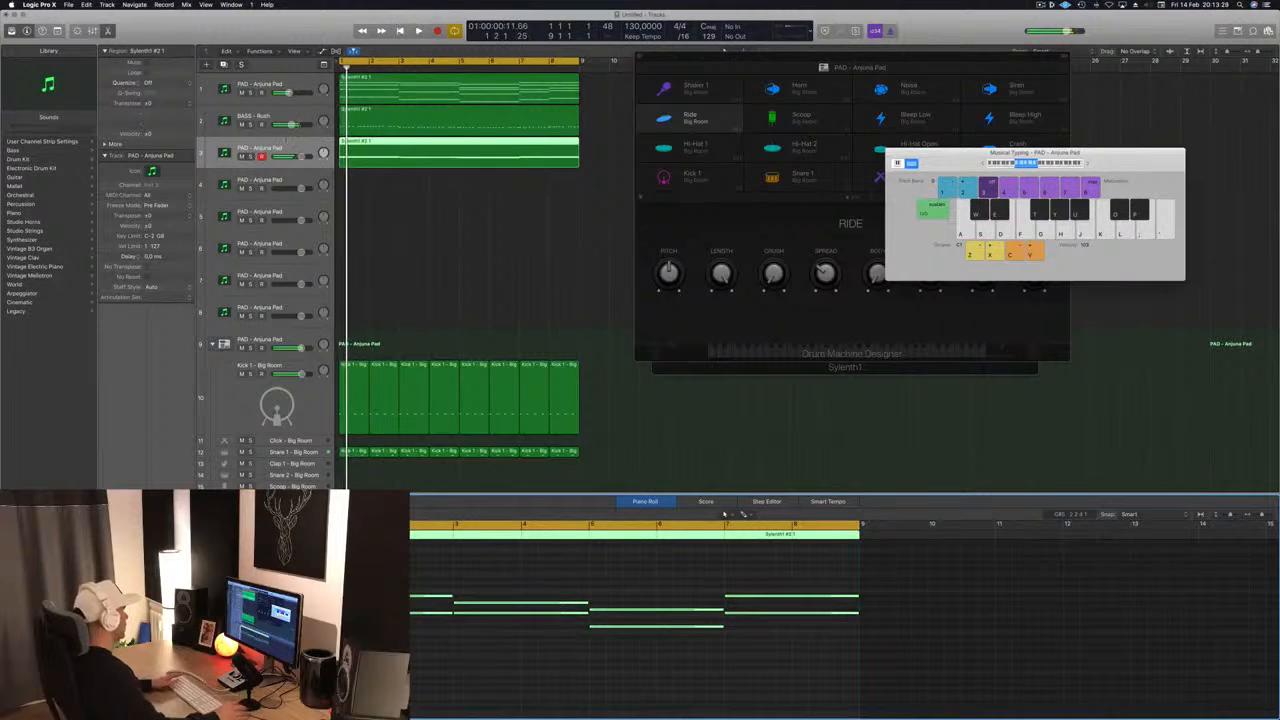
pyautogui.press('space')
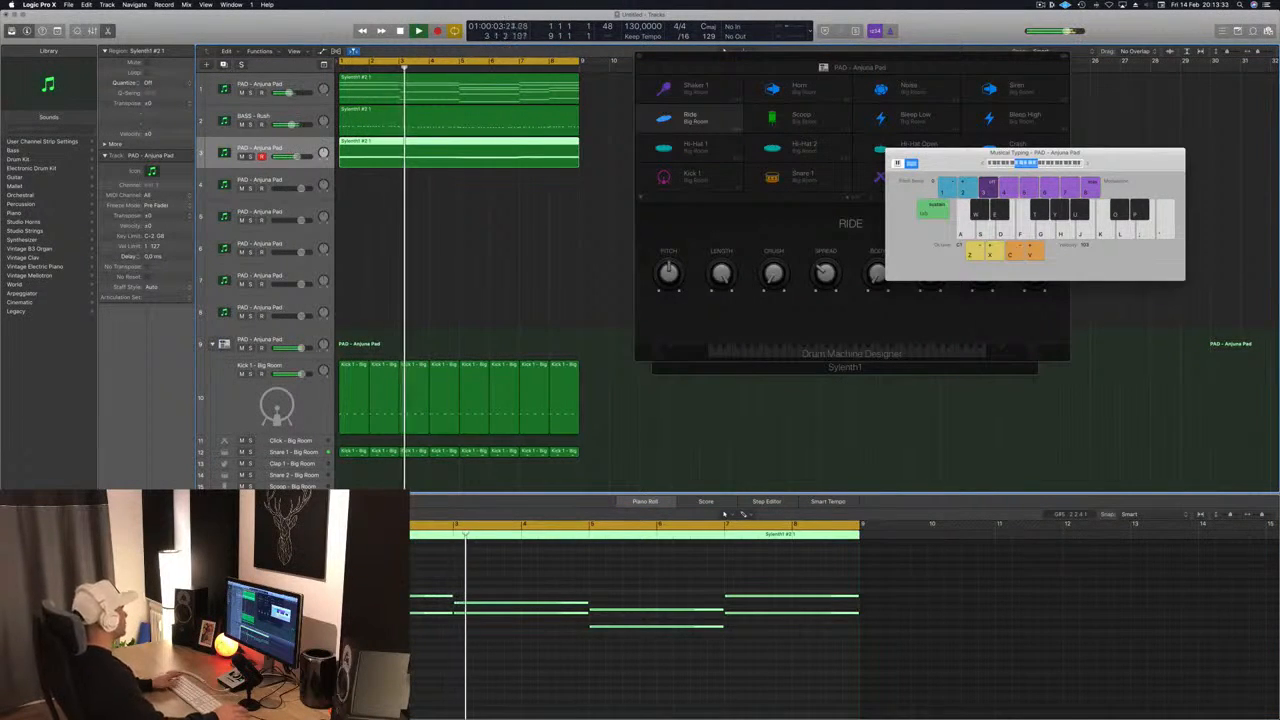
pyautogui.click(241, 92)
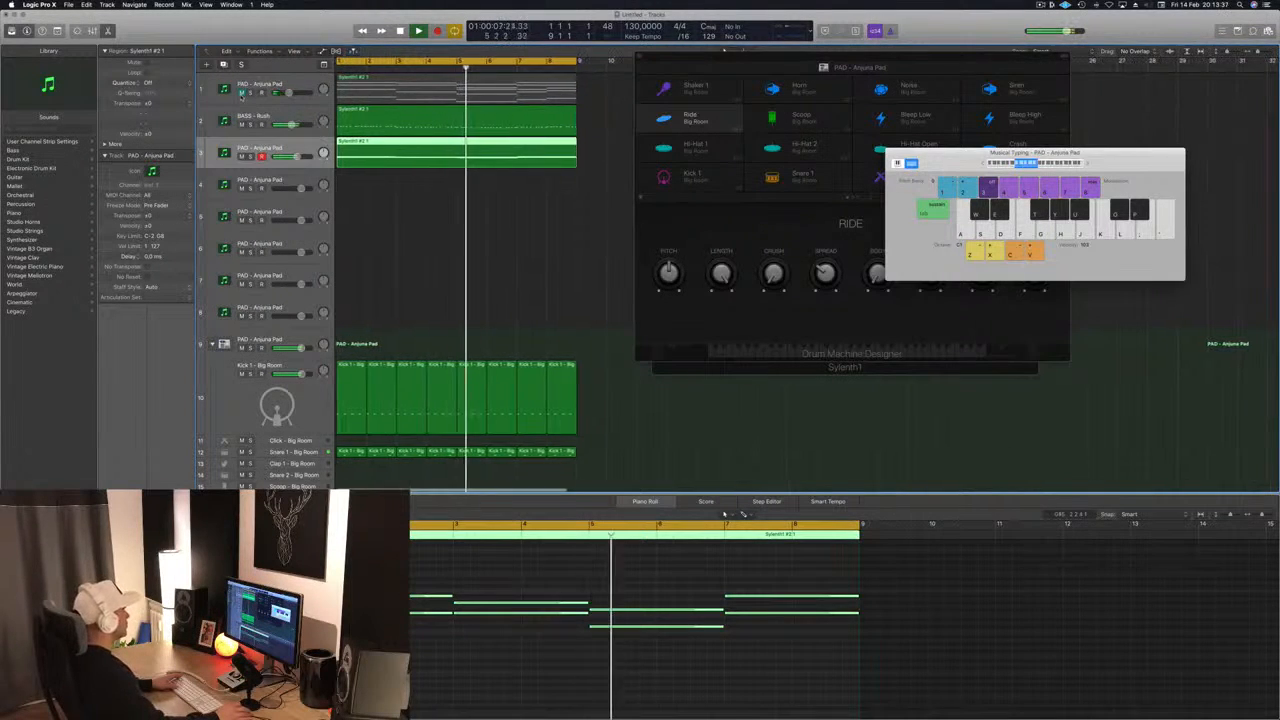
pyautogui.click(241, 92)
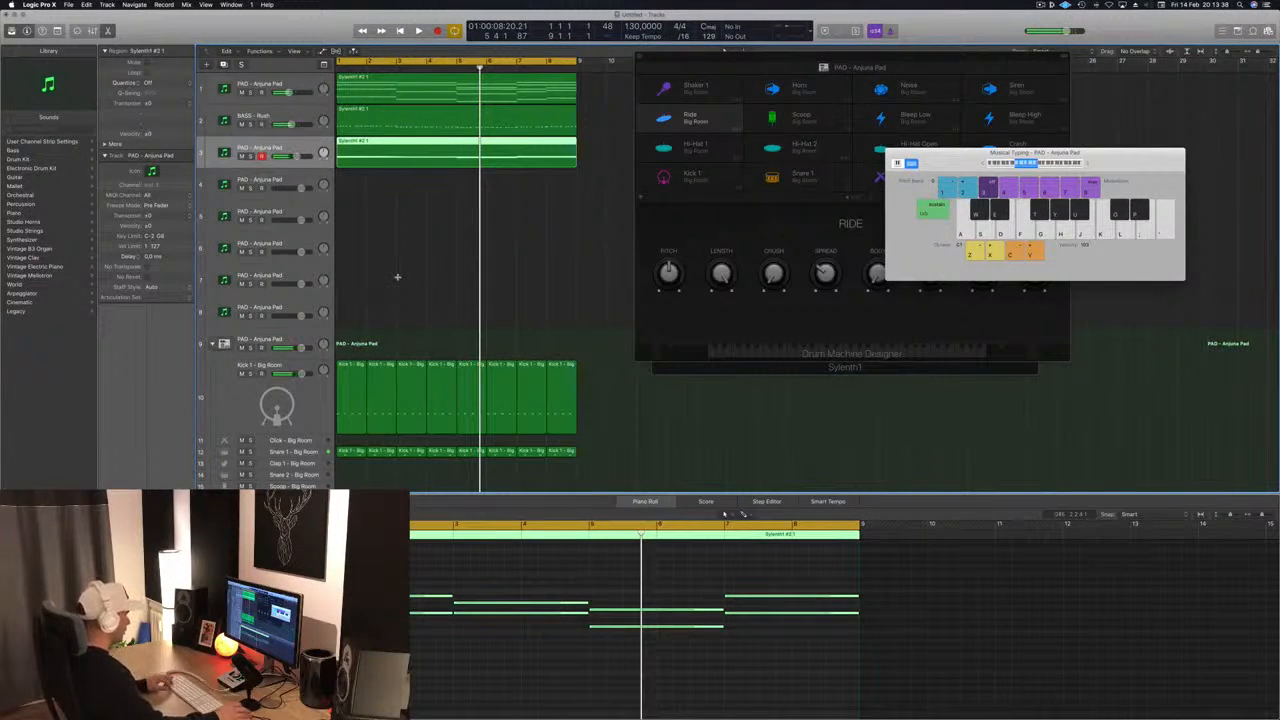
# - Transpose the third track's notes back up an octave and play them with the full arrangement
pyautogui.hotkey('alt', 'shift', 'Up')
pyautogui.press('space')
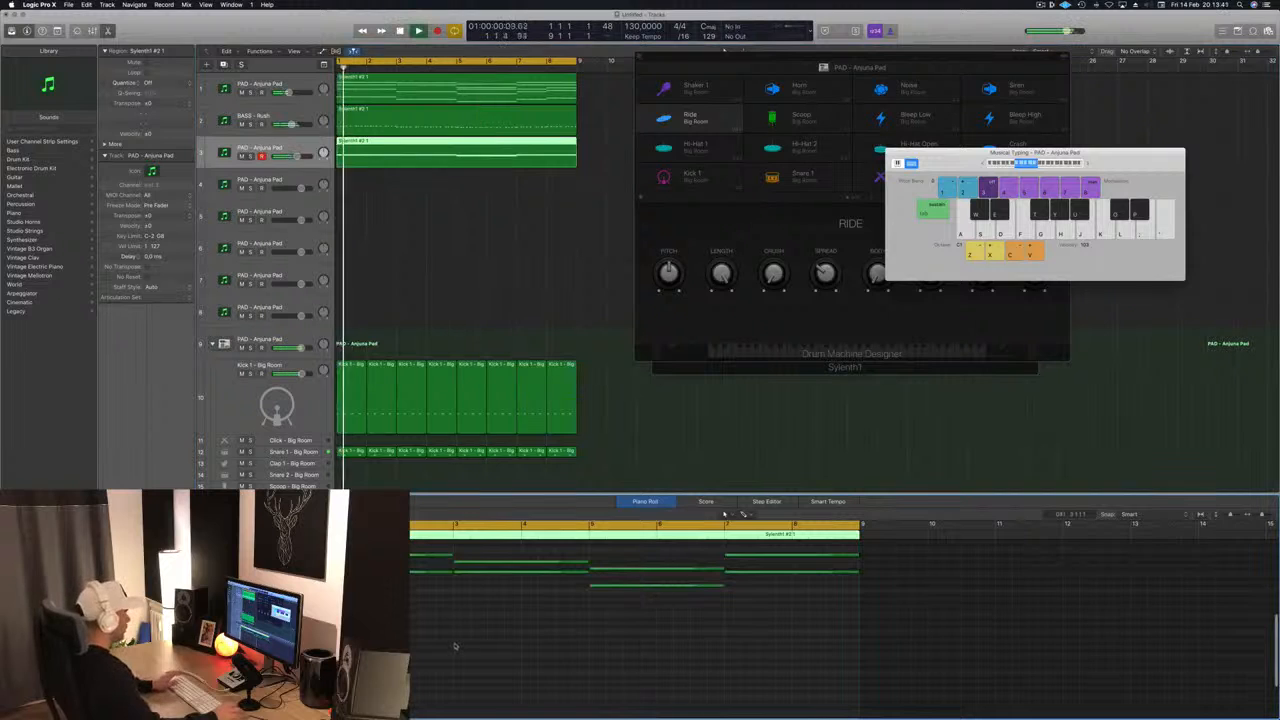
pyautogui.click(451, 633)
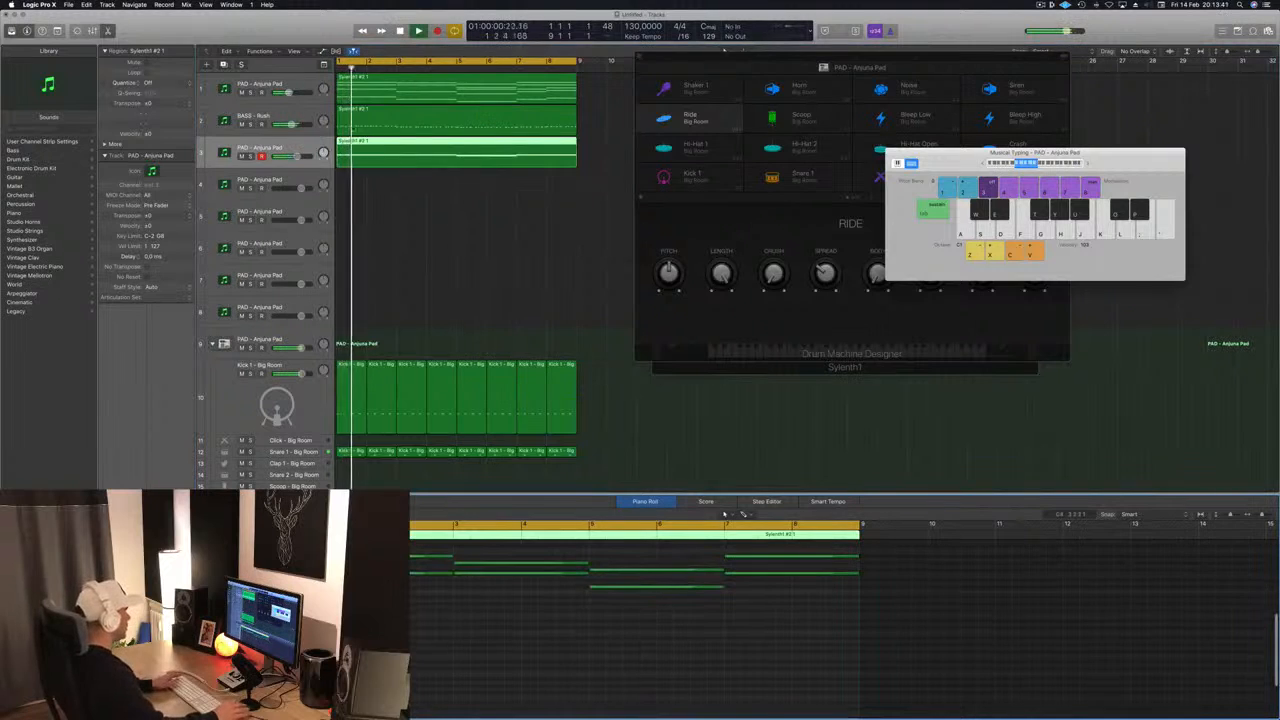
pyautogui.click(436, 252)
pyautogui.click(453, 150)
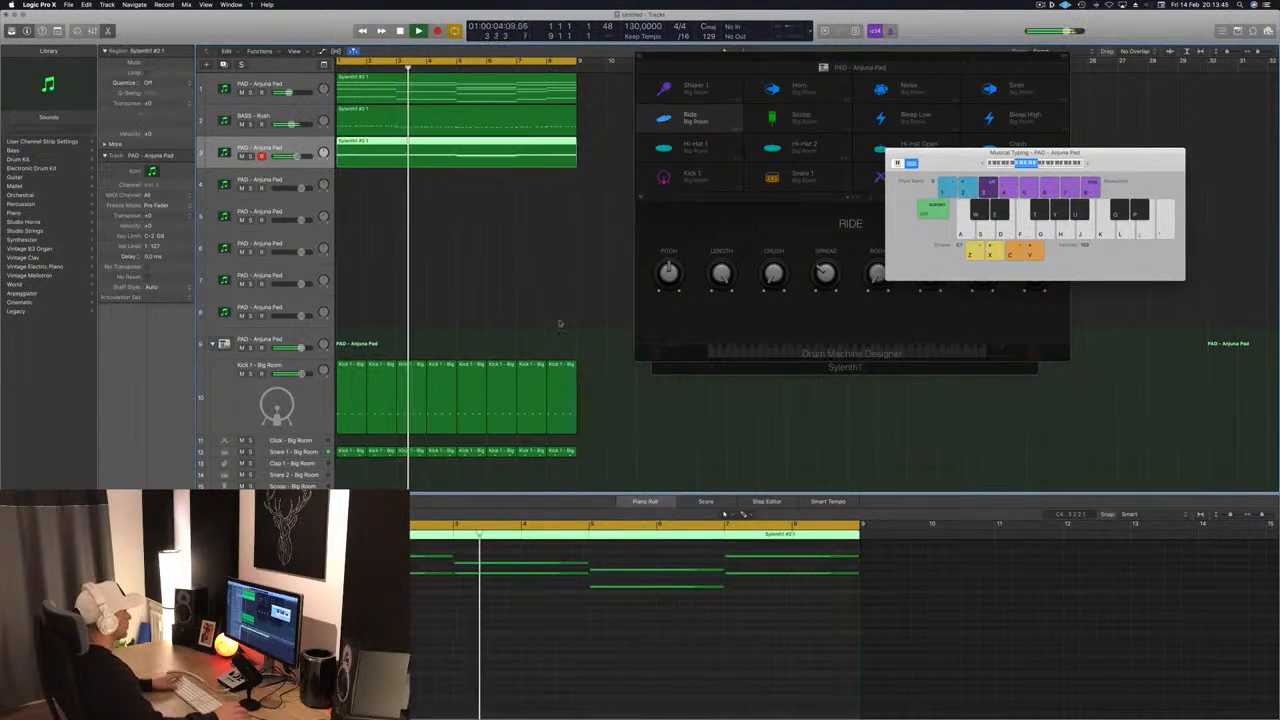
pyautogui.click(520, 681)
pyautogui.press('space')
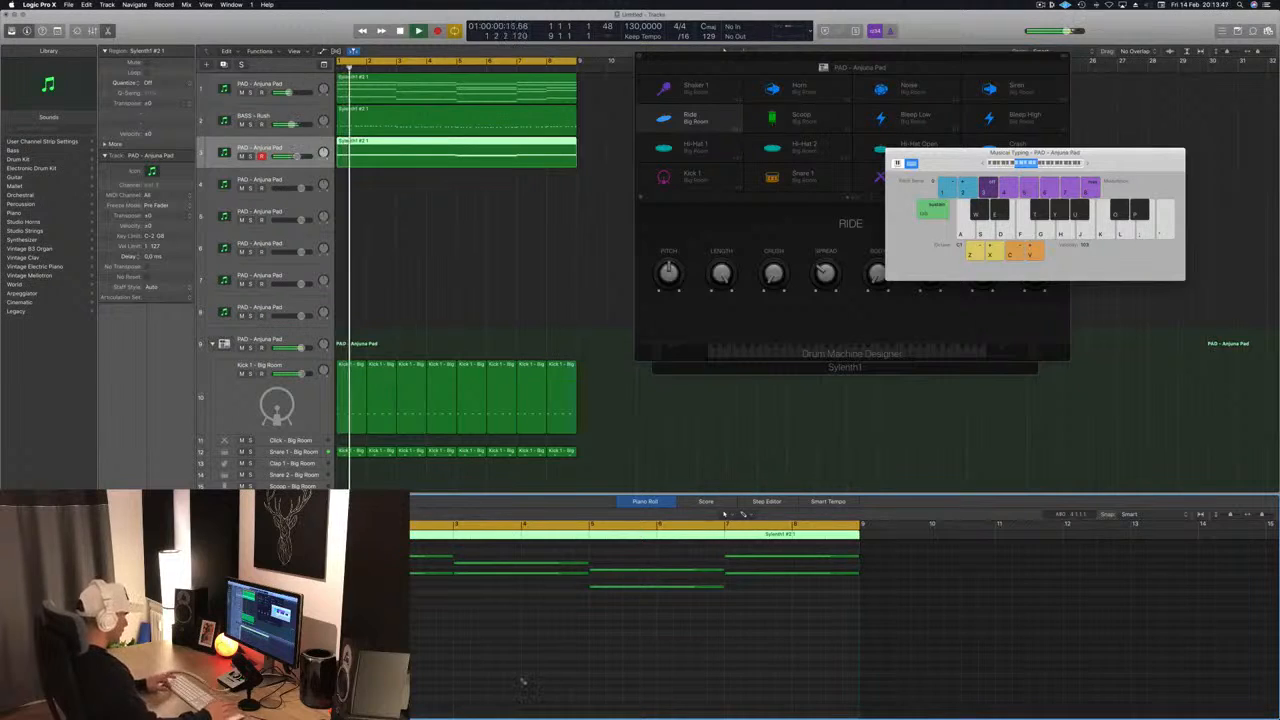
# - Undo the note deletion in the third track's region and try the full chords an octave lower
pyautogui.press('Up')
pyautogui.press('space')
pyautogui.press('space')
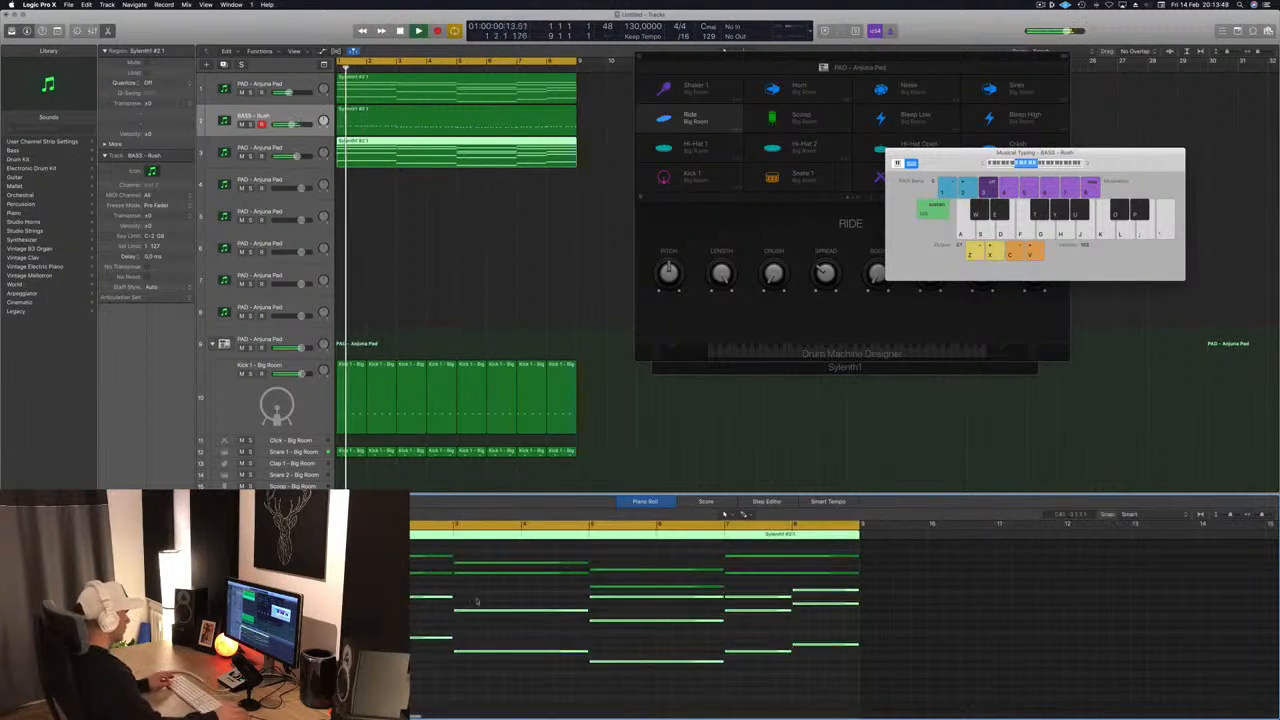
pyautogui.scroll(-3, 477, 601)
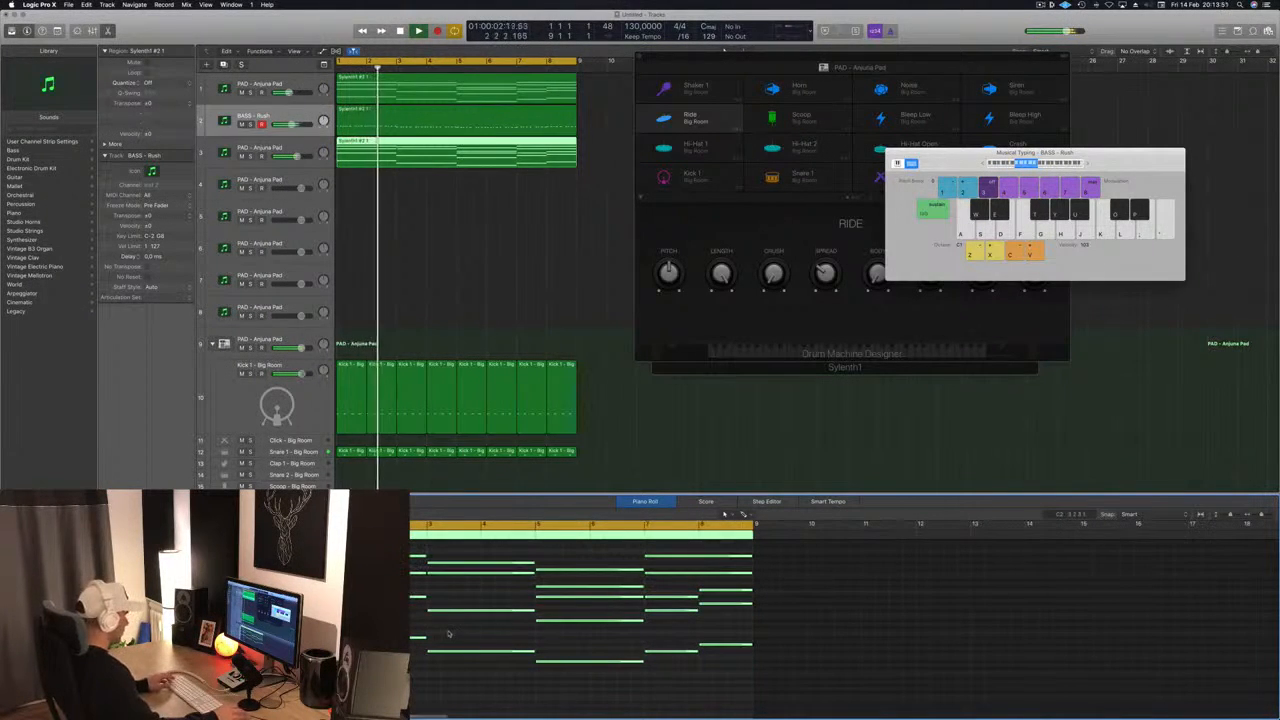
pyautogui.scroll(2, 449, 633)
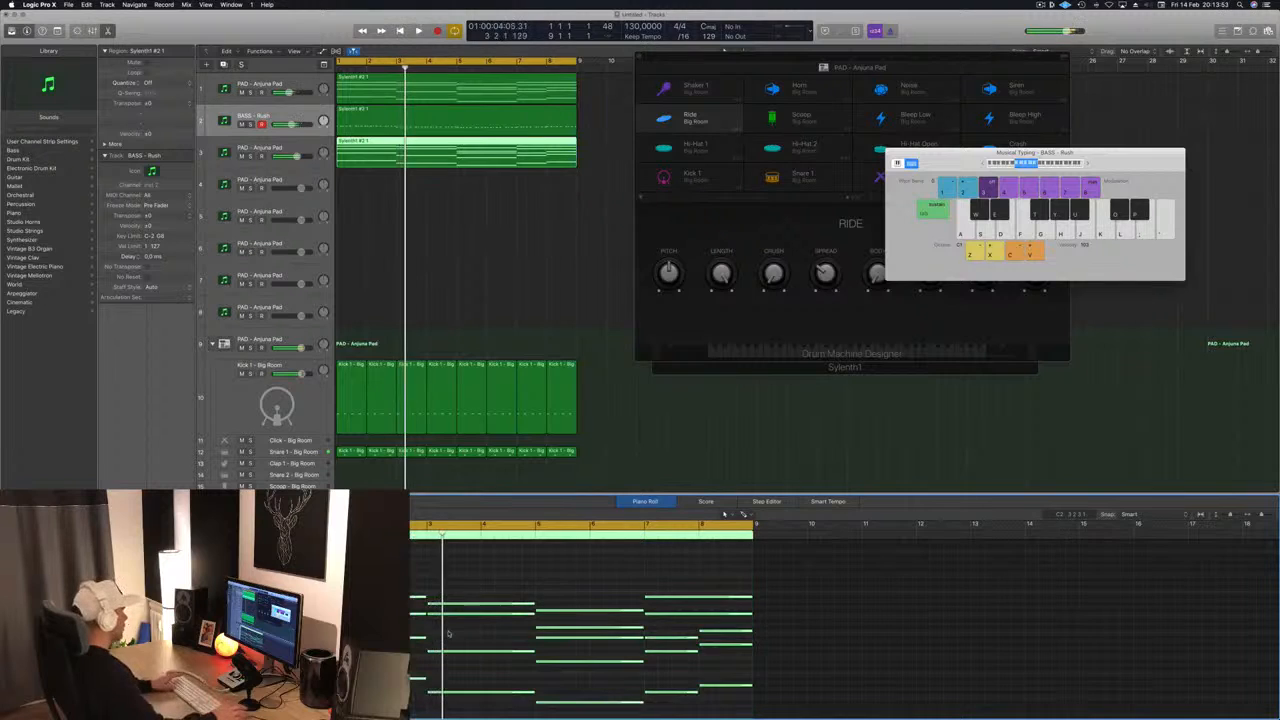
pyautogui.press('space')
pyautogui.press('space')
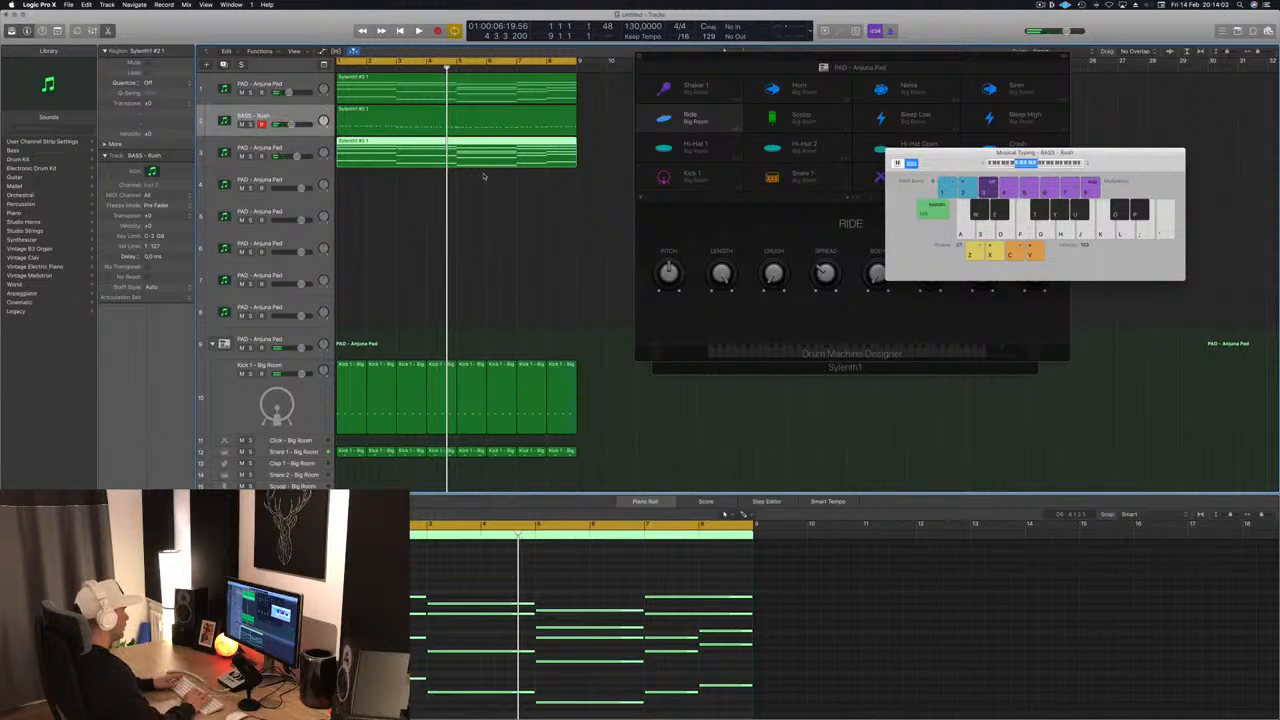
# - Replace the third track's region with a fresh copy of the pad chord region from the first track
pyautogui.press('Delete')
pyautogui.press('space')
pyautogui.click(475, 132)
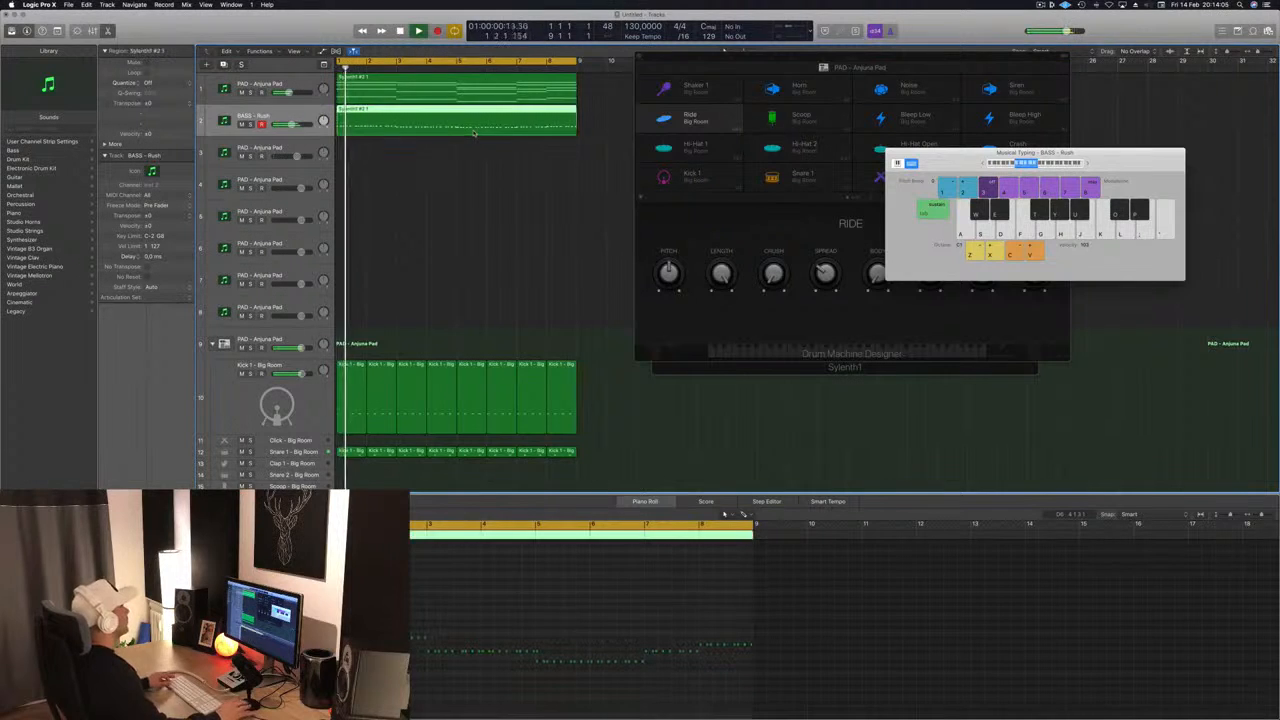
pyautogui.moveTo(601, 90); pyautogui.dragTo(535, 136)
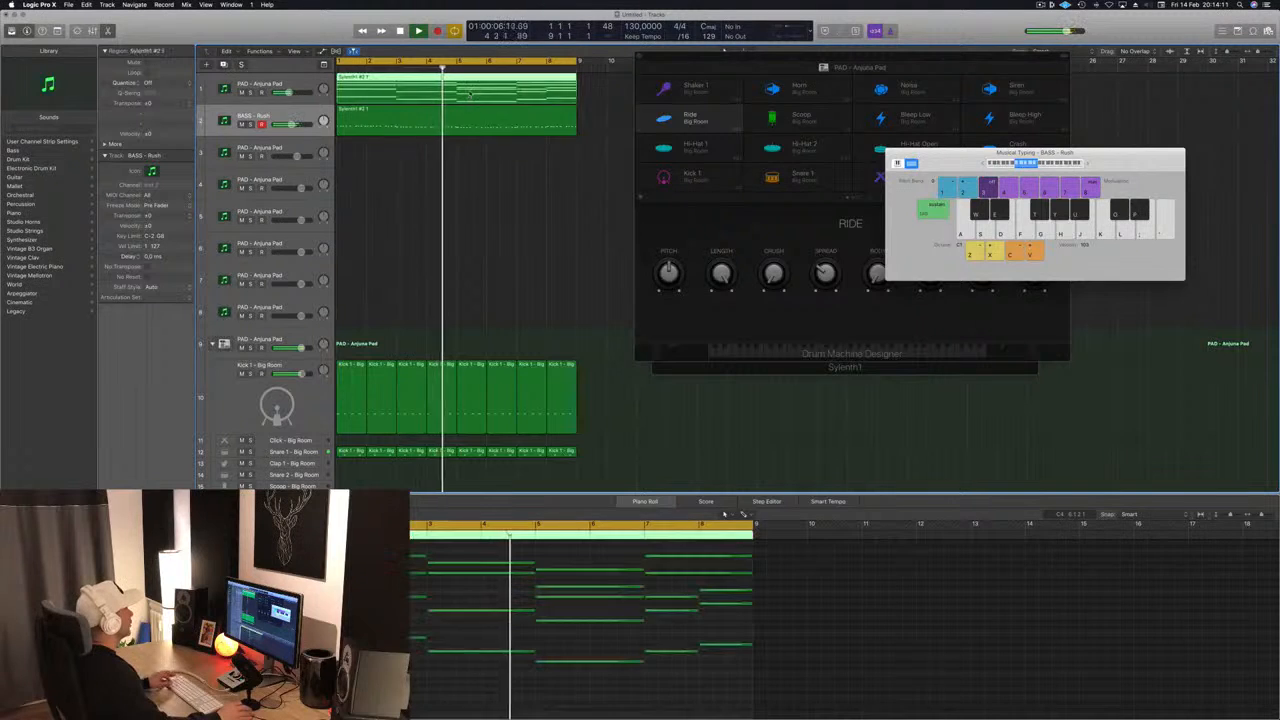
pyautogui.moveTo(466, 124); pyautogui.dragTo(466, 150)
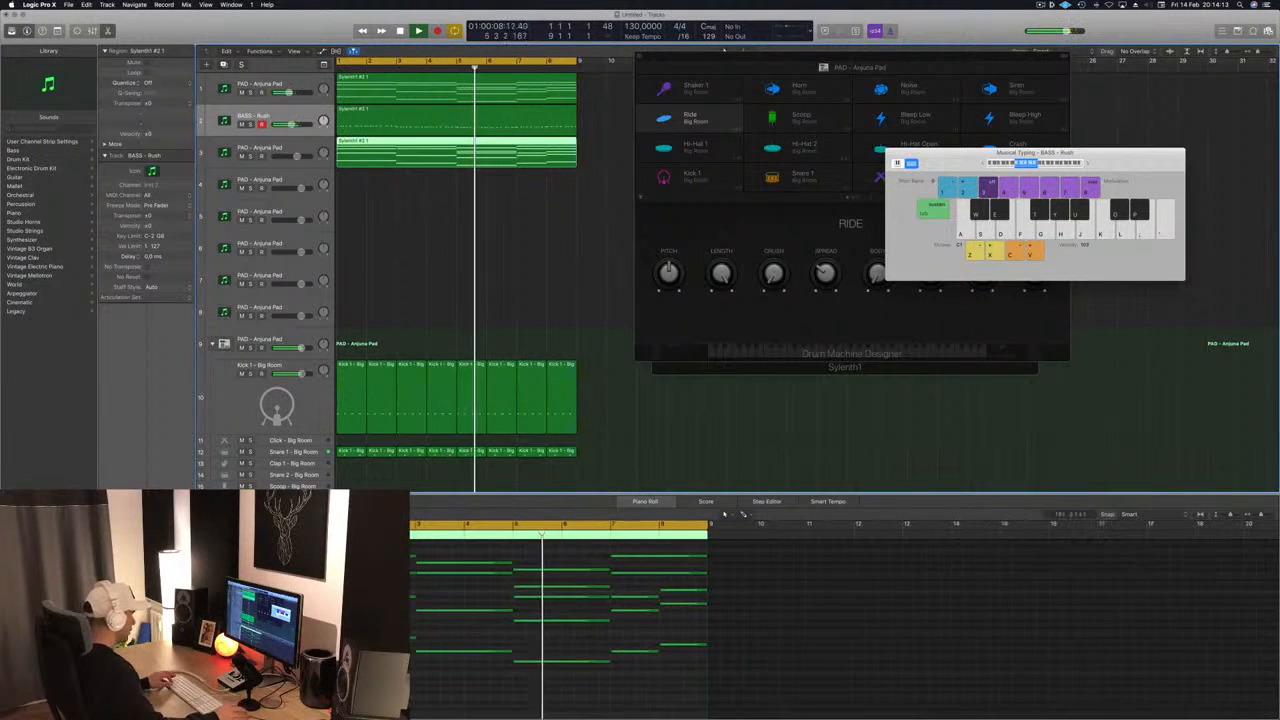
# - Delete all but the lowest note of each chord in the third track's region and restart playback
pyautogui.moveTo(312, 547); pyautogui.dragTo(714, 627)
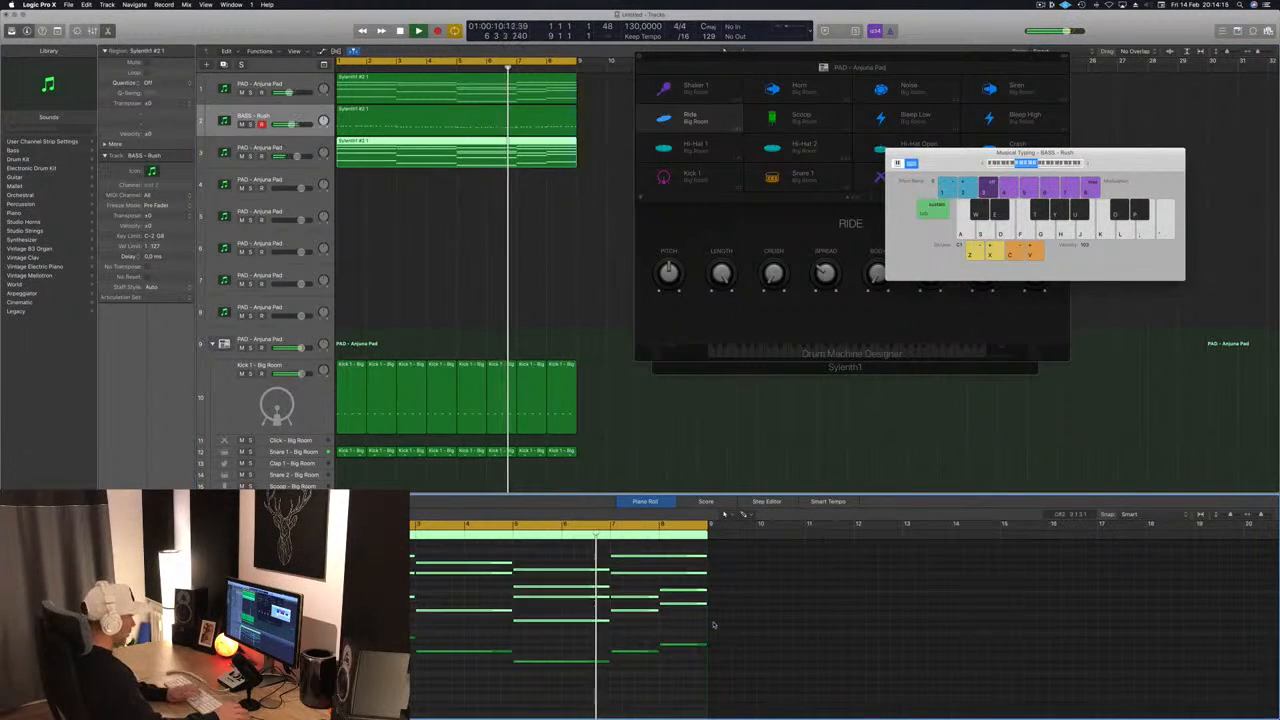
pyautogui.press('Delete')
pyautogui.press('space')
pyautogui.press('space')
# - Audition the third track soloed and then within the full mix, and stop playback
pyautogui.click(272, 144)
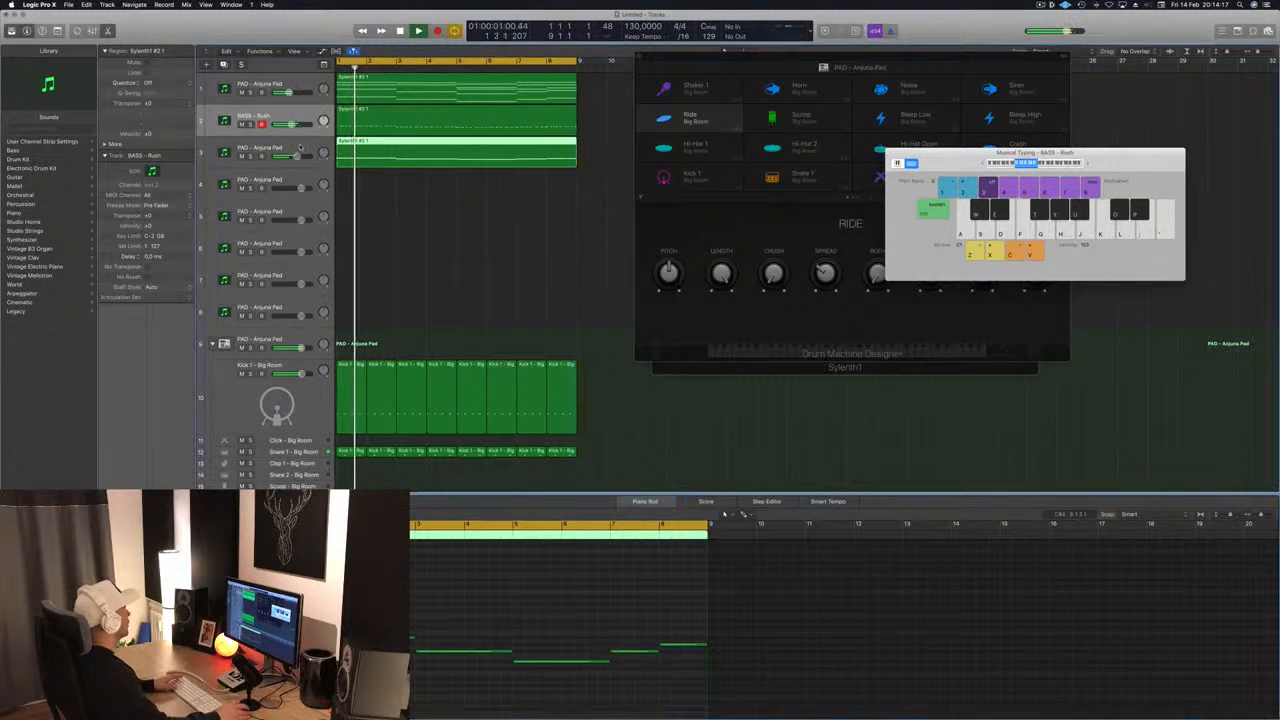
pyautogui.click(250, 156)
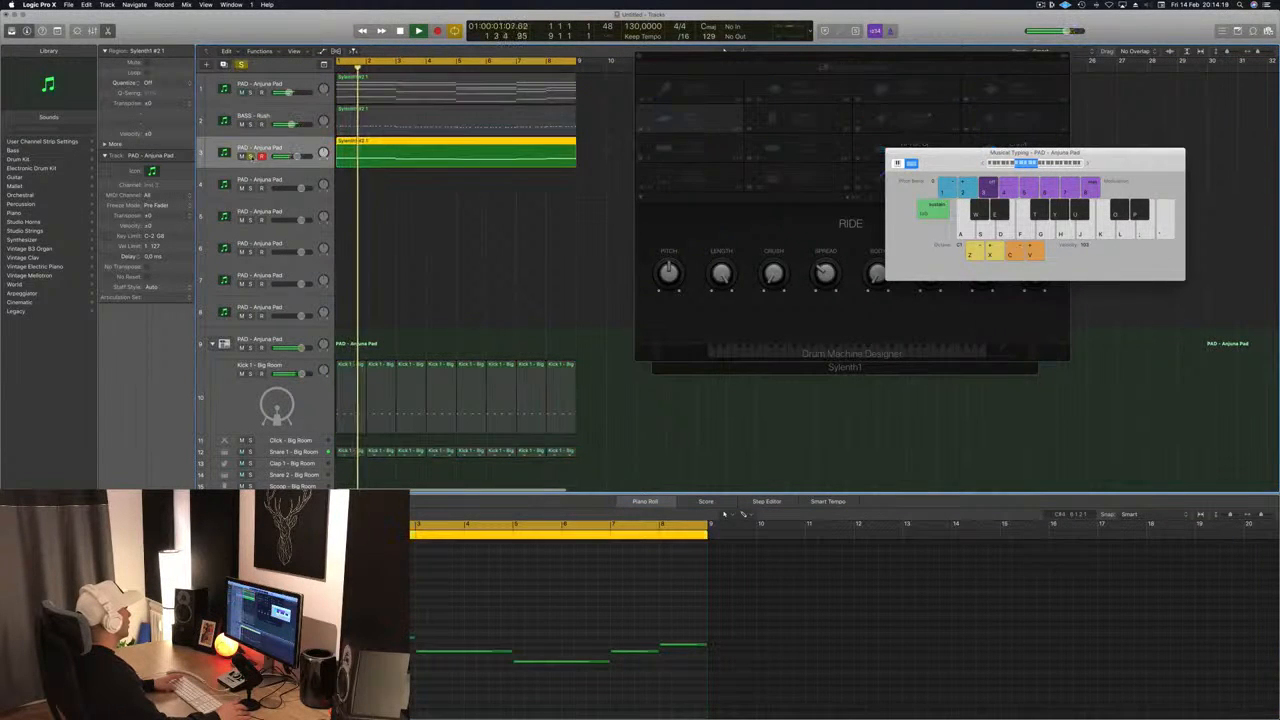
pyautogui.click(251, 157)
pyautogui.click(468, 603)
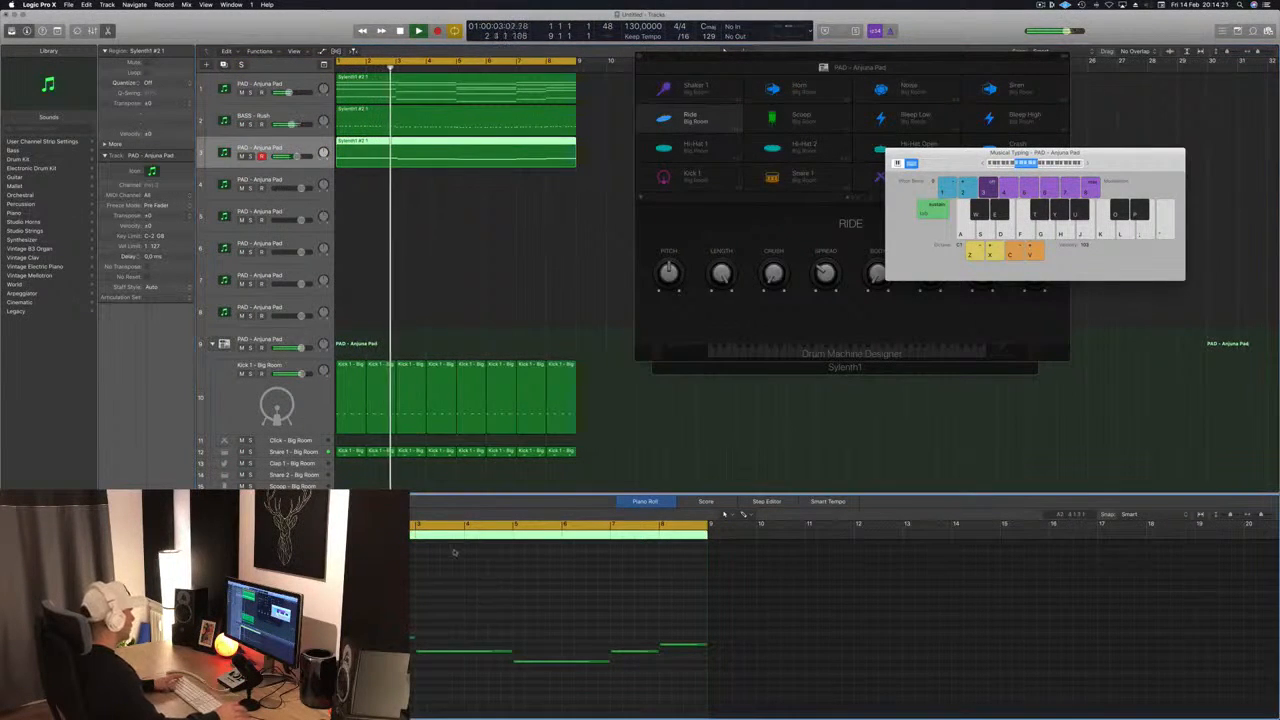
pyautogui.press('space')
pyautogui.press('space')
pyautogui.click(296, 157)
pyautogui.press('space')
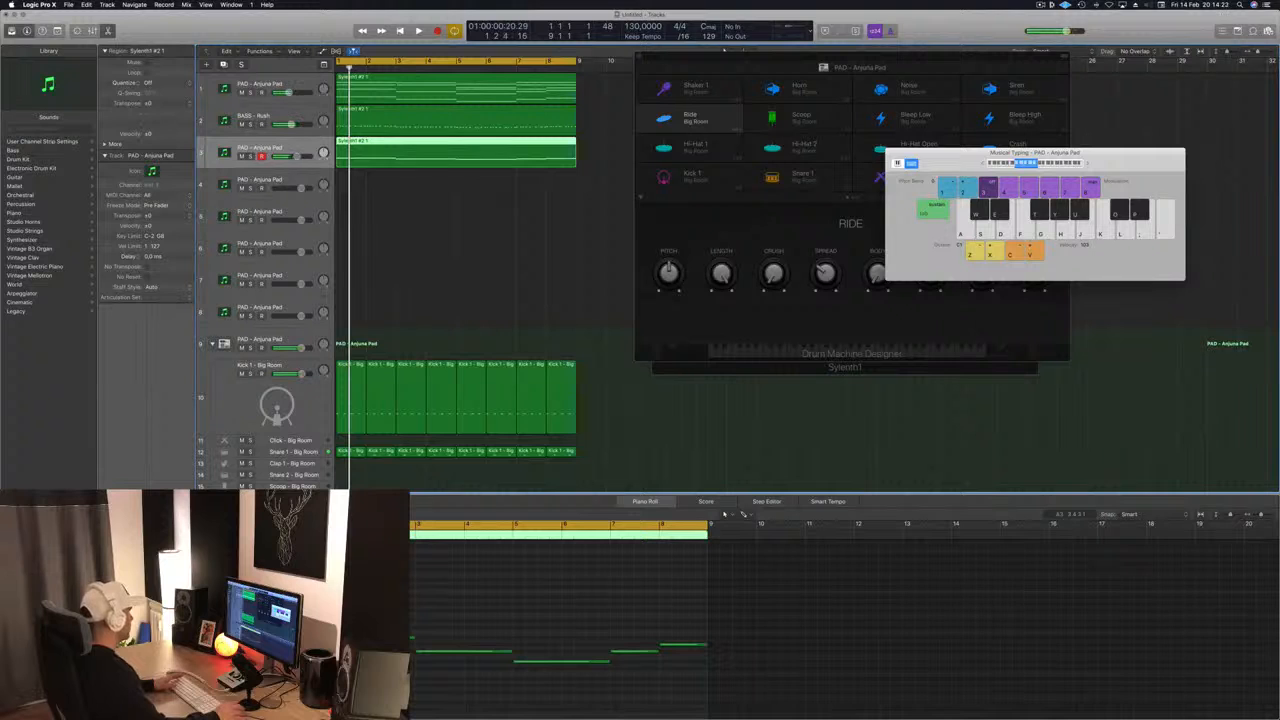
# - Load the BASS - Bass Pad preset in the third track's Sylenth1 and move the synth window clear of the Musical Typing keyboard
pyautogui.press('v')
pyautogui.moveTo(293, 36); pyautogui.dragTo(970, 130)
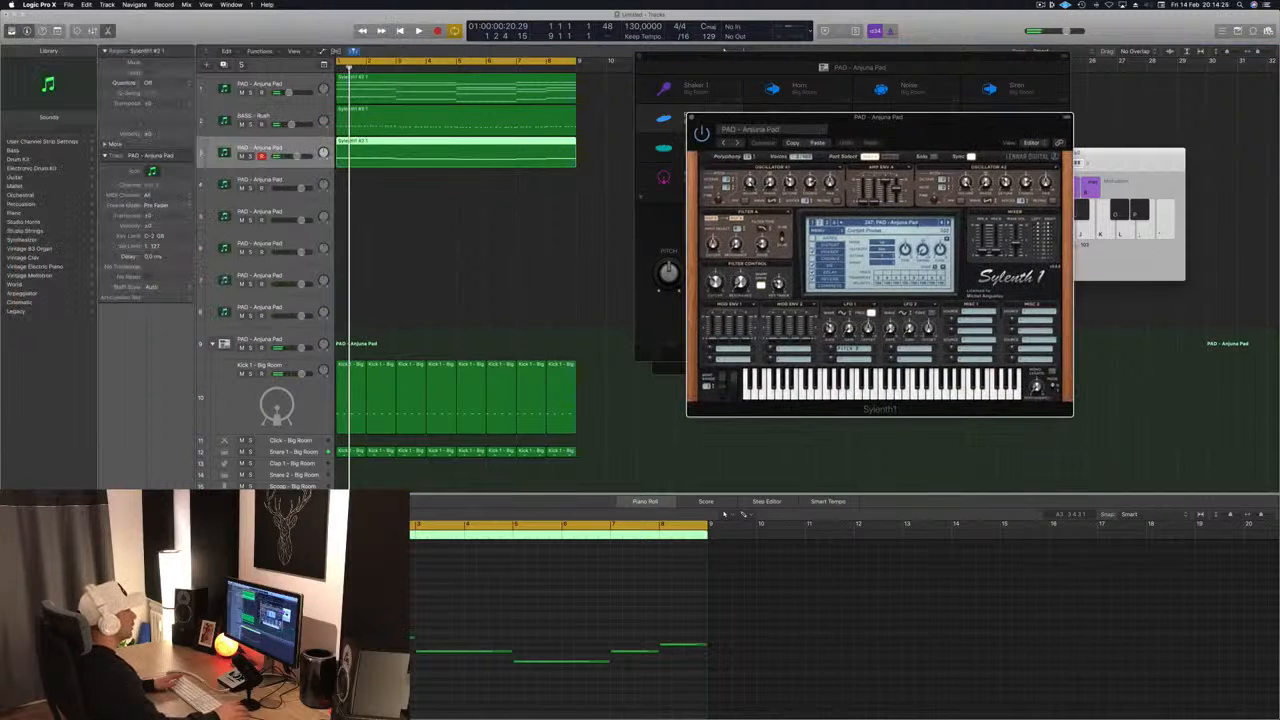
pyautogui.click(880, 222)
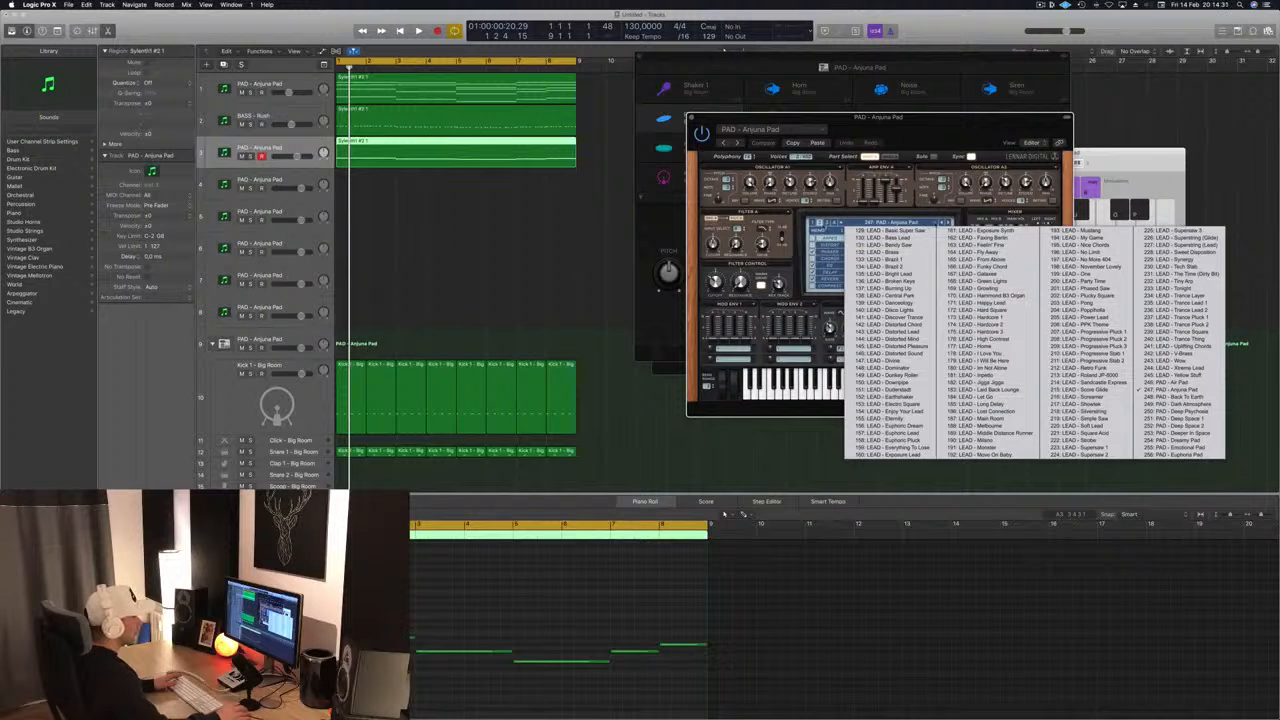
pyautogui.click(813, 222)
pyautogui.click(852, 222)
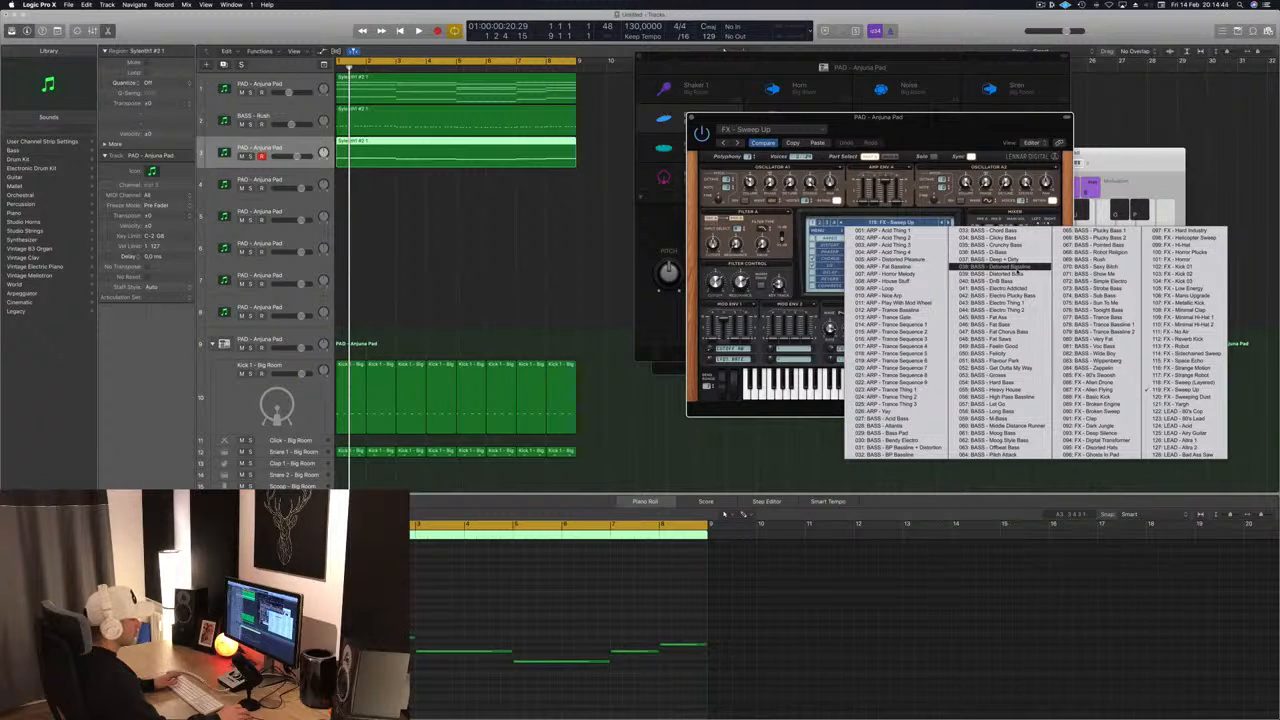
pyautogui.click(900, 438)
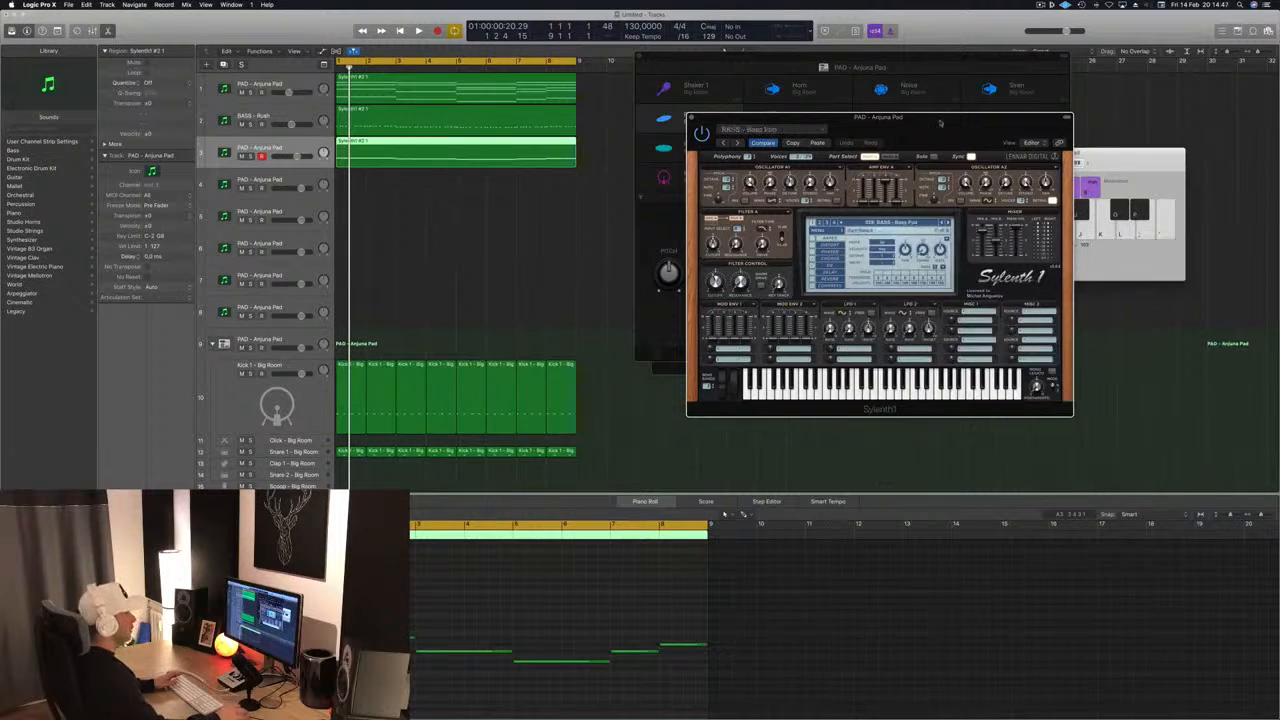
pyautogui.moveTo(940, 122); pyautogui.dragTo(843, 65)
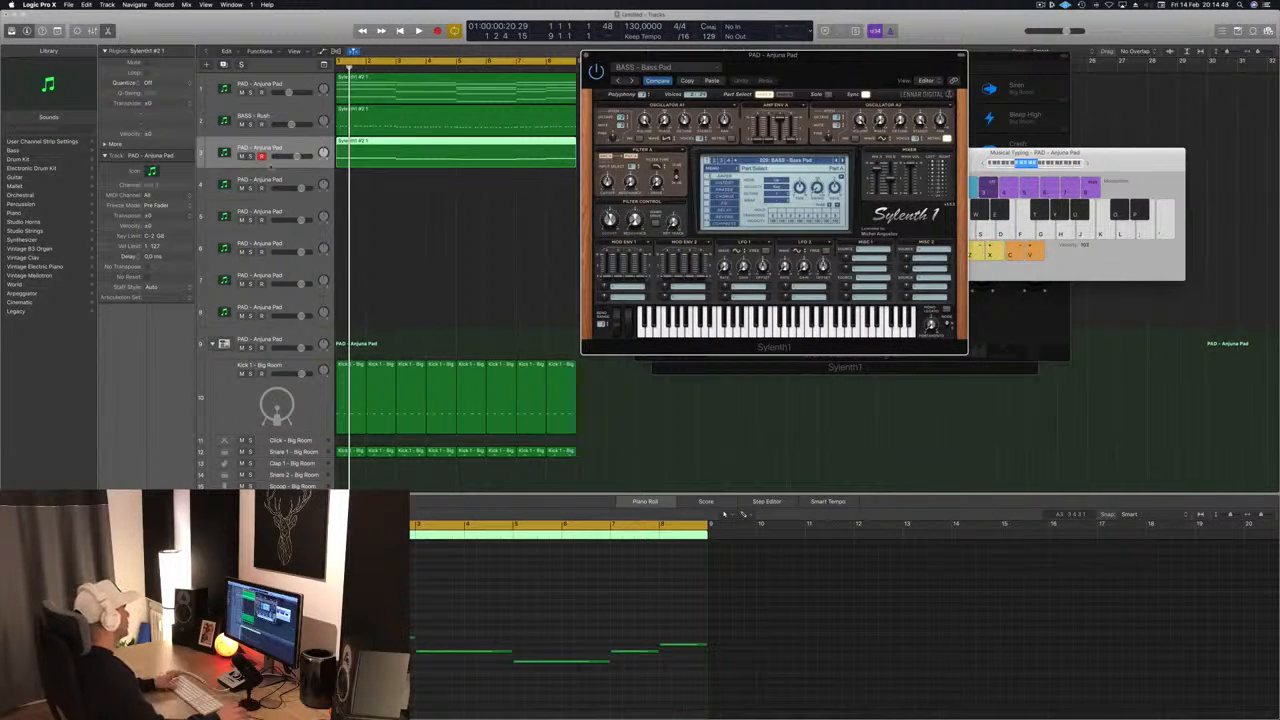
# - Solo the third track during playback and transpose all its notes up two octaves
pyautogui.press('space')
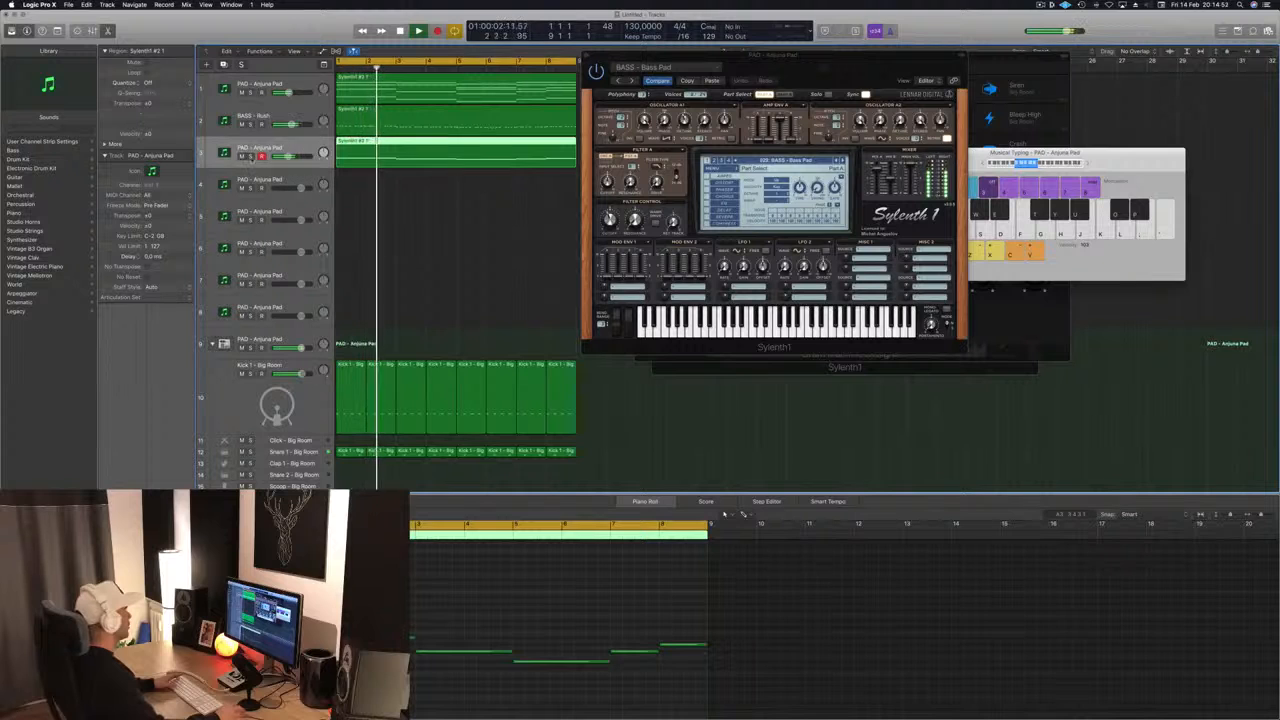
pyautogui.press('s')
pyautogui.click(477, 630)
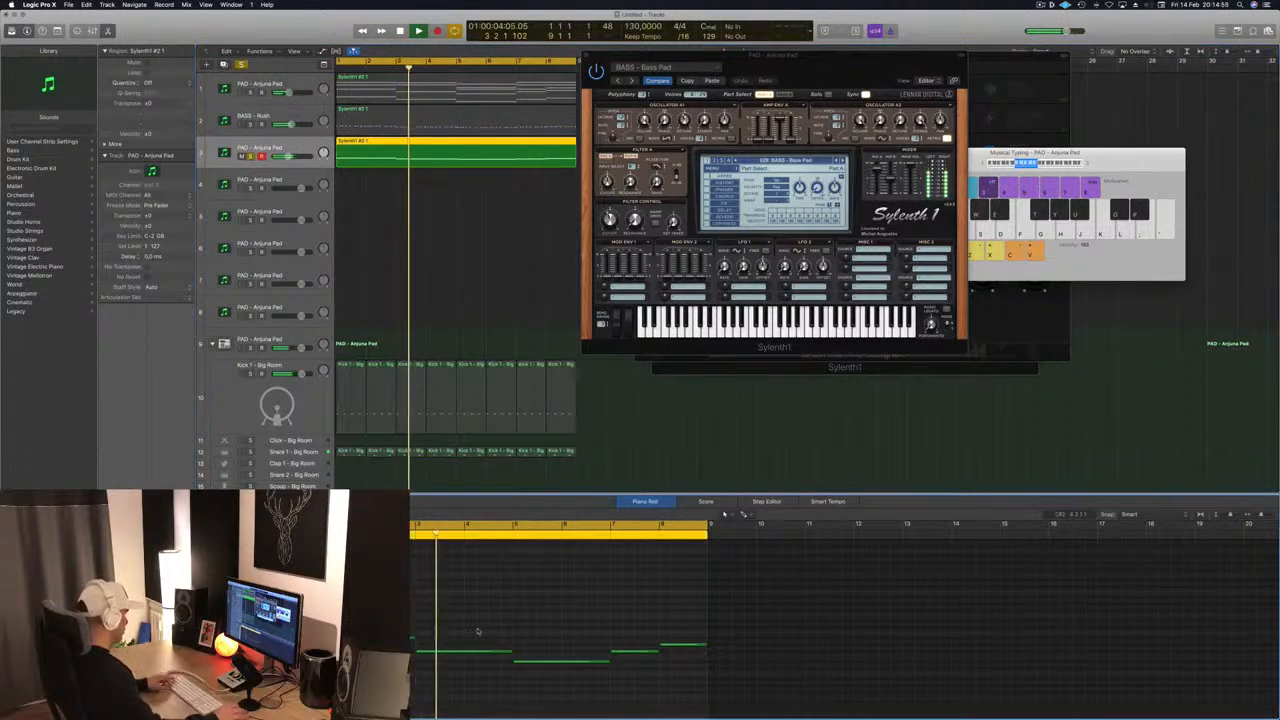
pyautogui.scroll(-3, 477, 630)
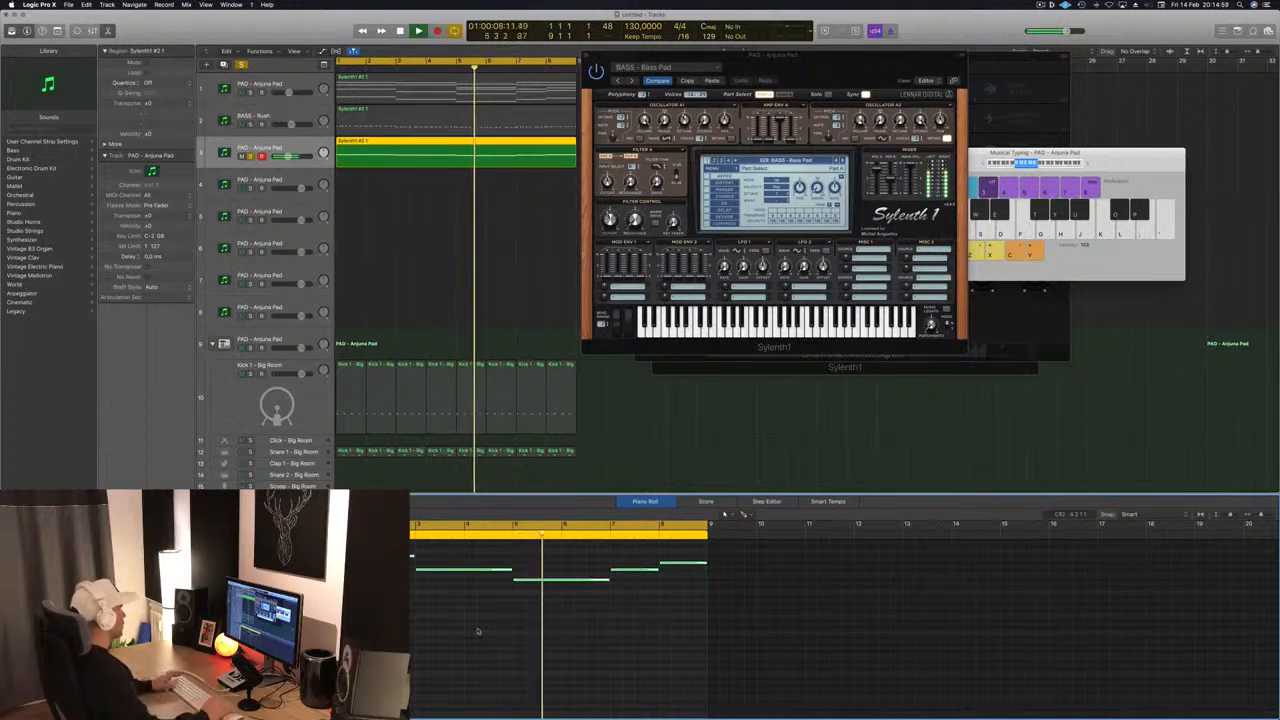
pyautogui.press('Return')
# - Unsolo the third track, fine-tune its volume in the full mix and mute it for comparison
pyautogui.press('Return')
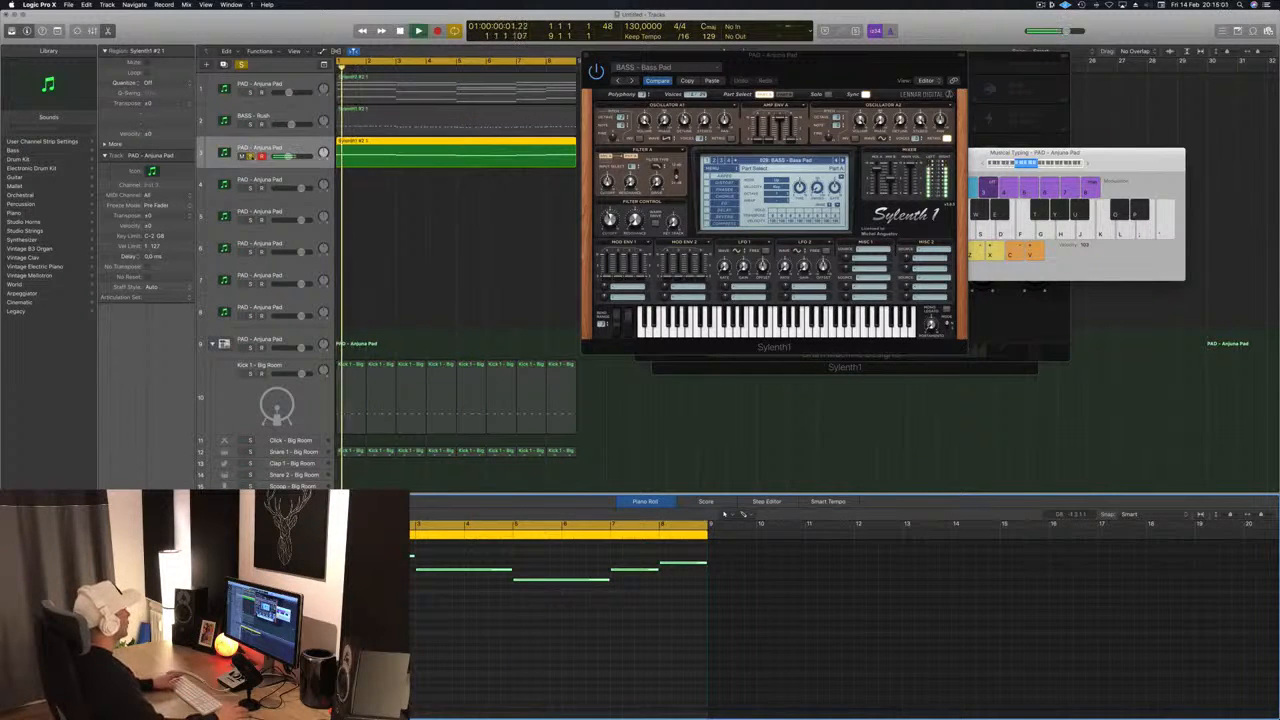
pyautogui.click(251, 157)
pyautogui.press('Return')
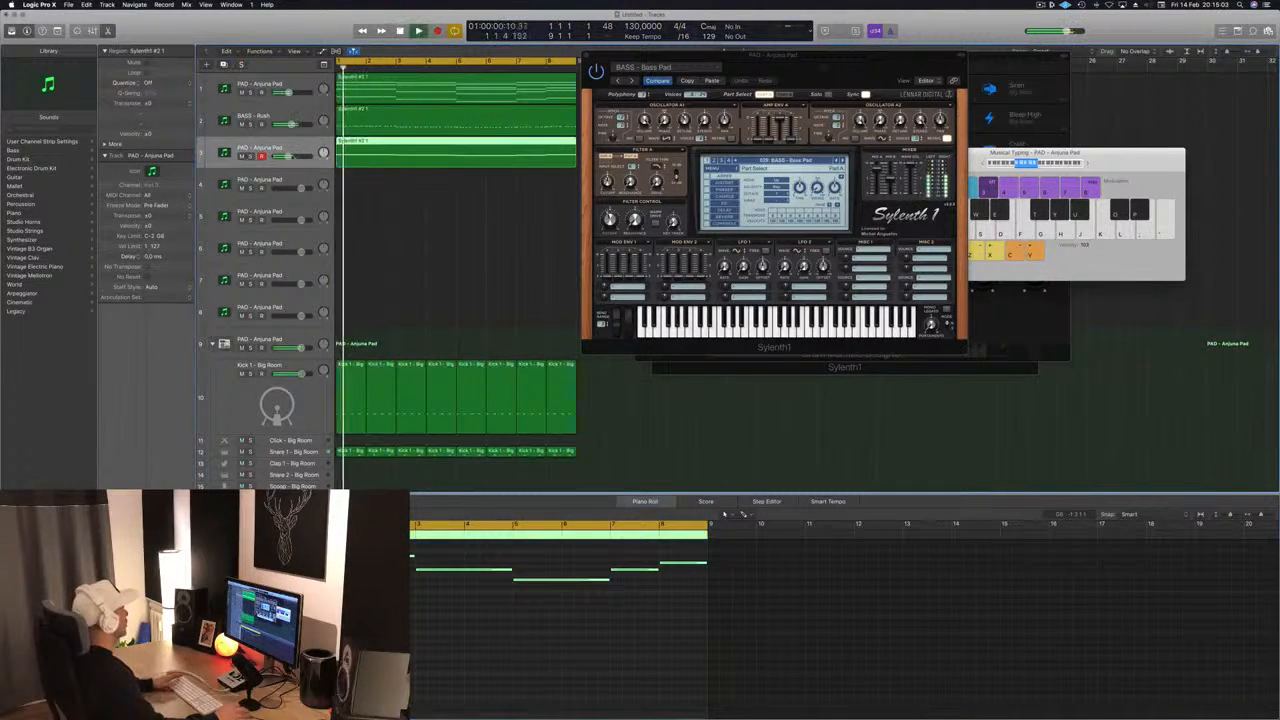
pyautogui.moveTo(288, 157); pyautogui.dragTo(290, 157)
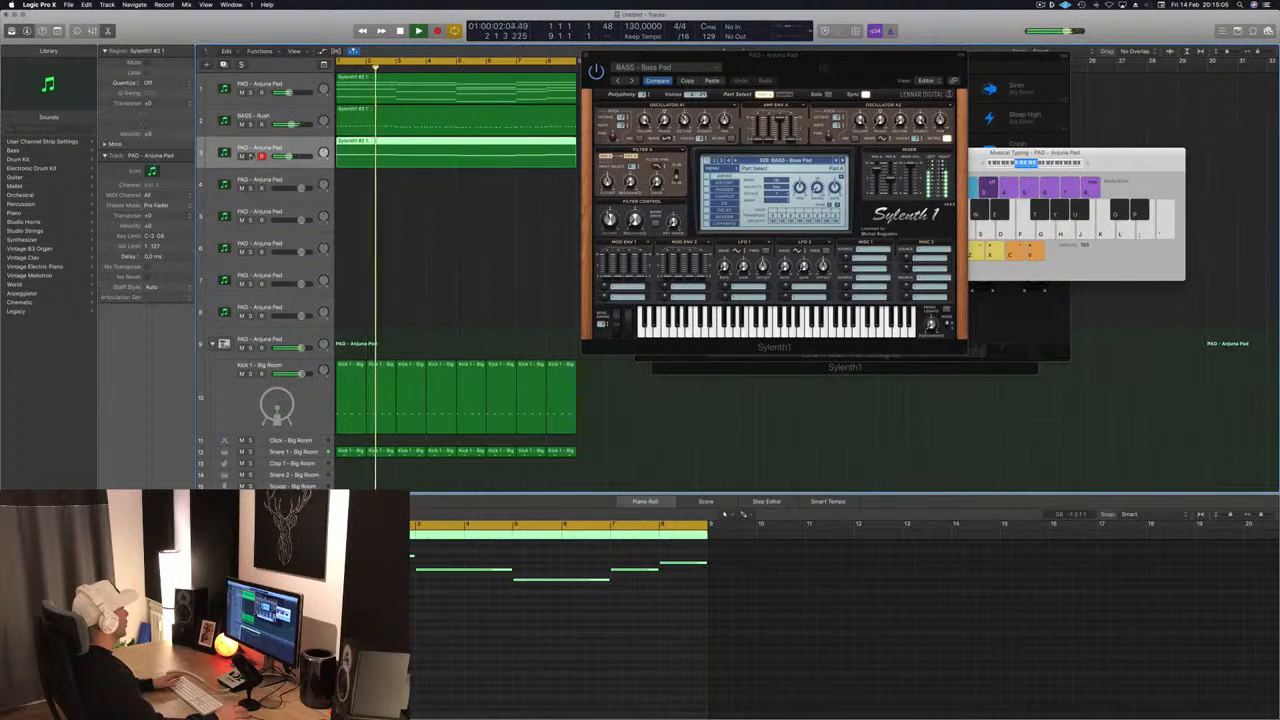
pyautogui.click(251, 157)
pyautogui.click(242, 157)
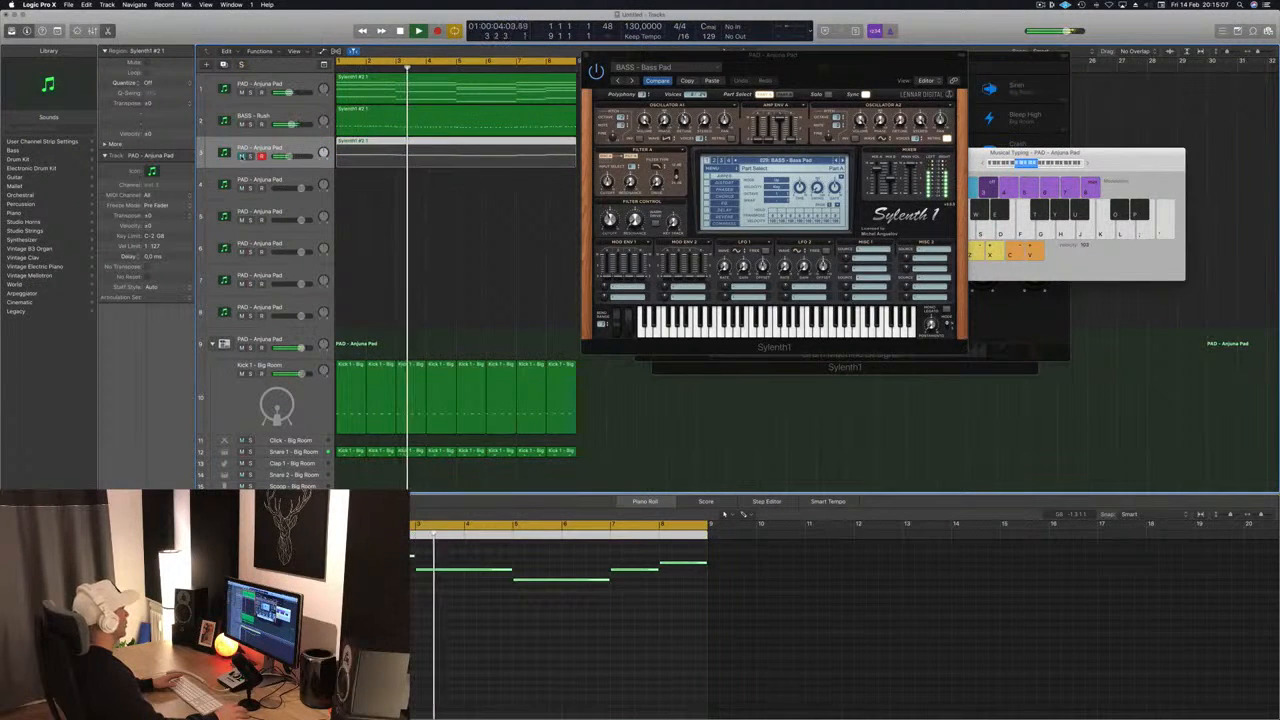
# - Unmute the third track, close its synth window, and fine-tune its volume with the first pad track muted
pyautogui.click(242, 157)
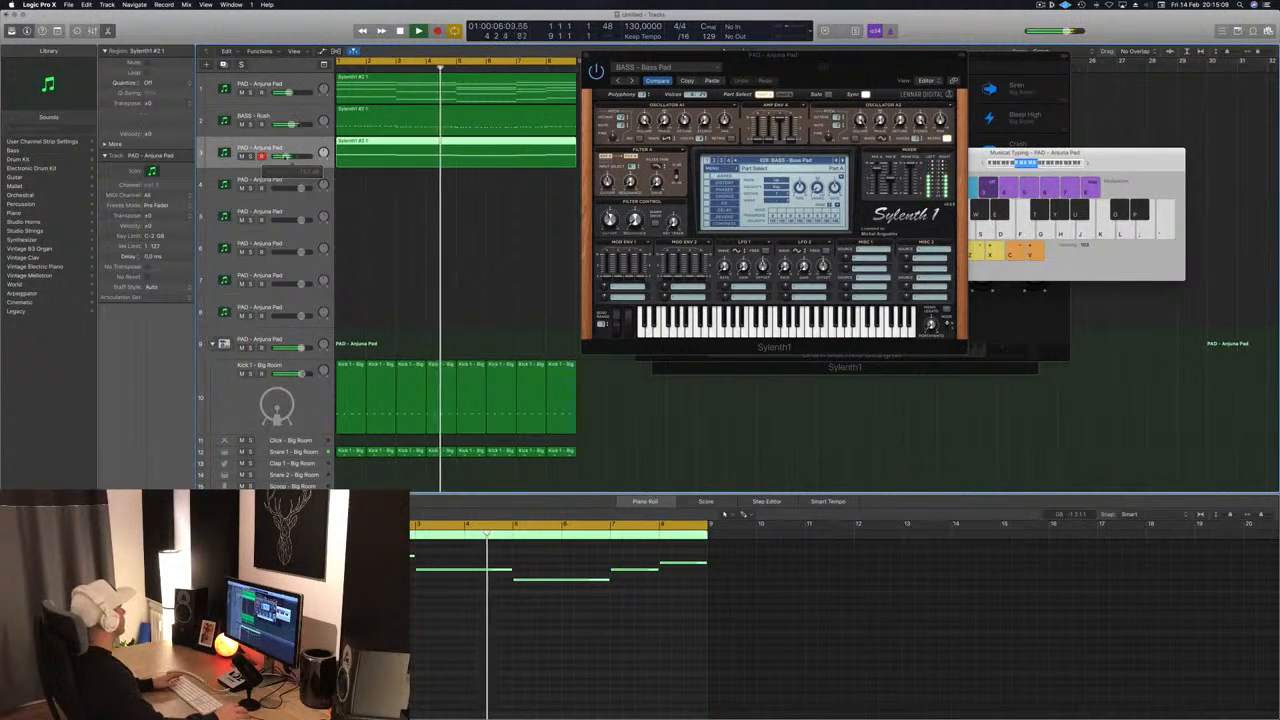
pyautogui.moveTo(785, 72); pyautogui.dragTo(758, 99)
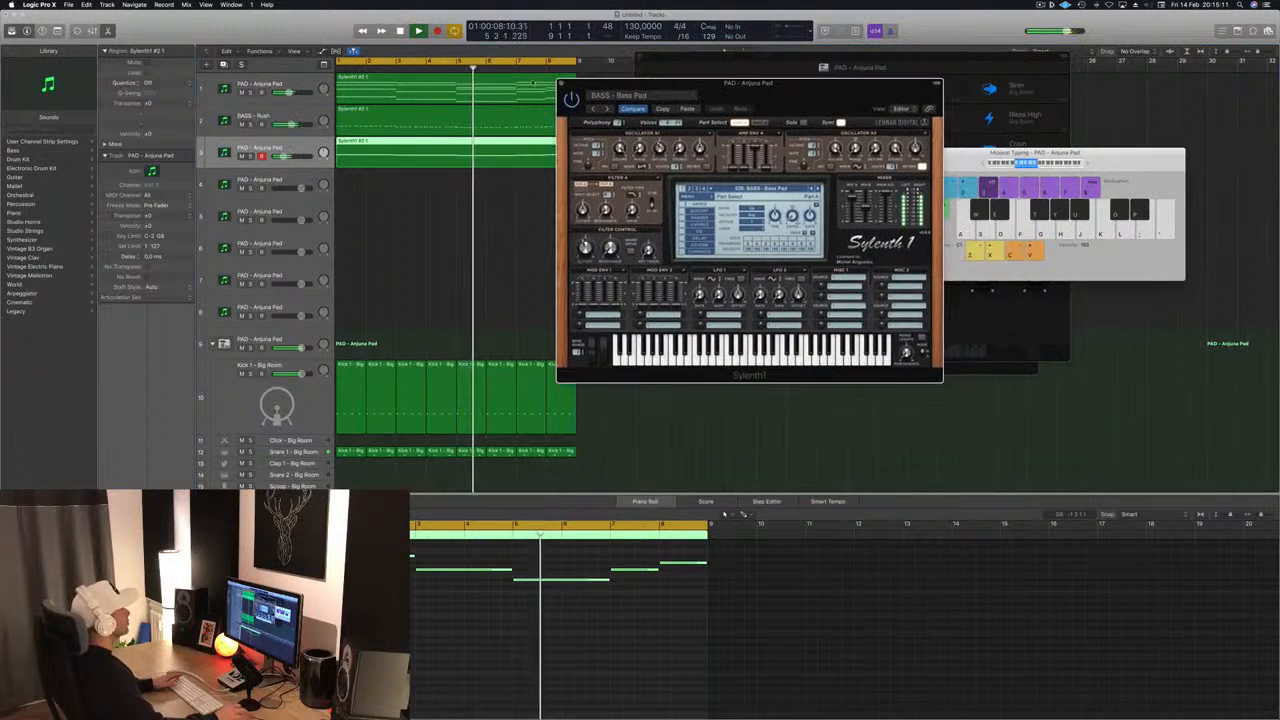
pyautogui.click(561, 82)
pyautogui.click(242, 93)
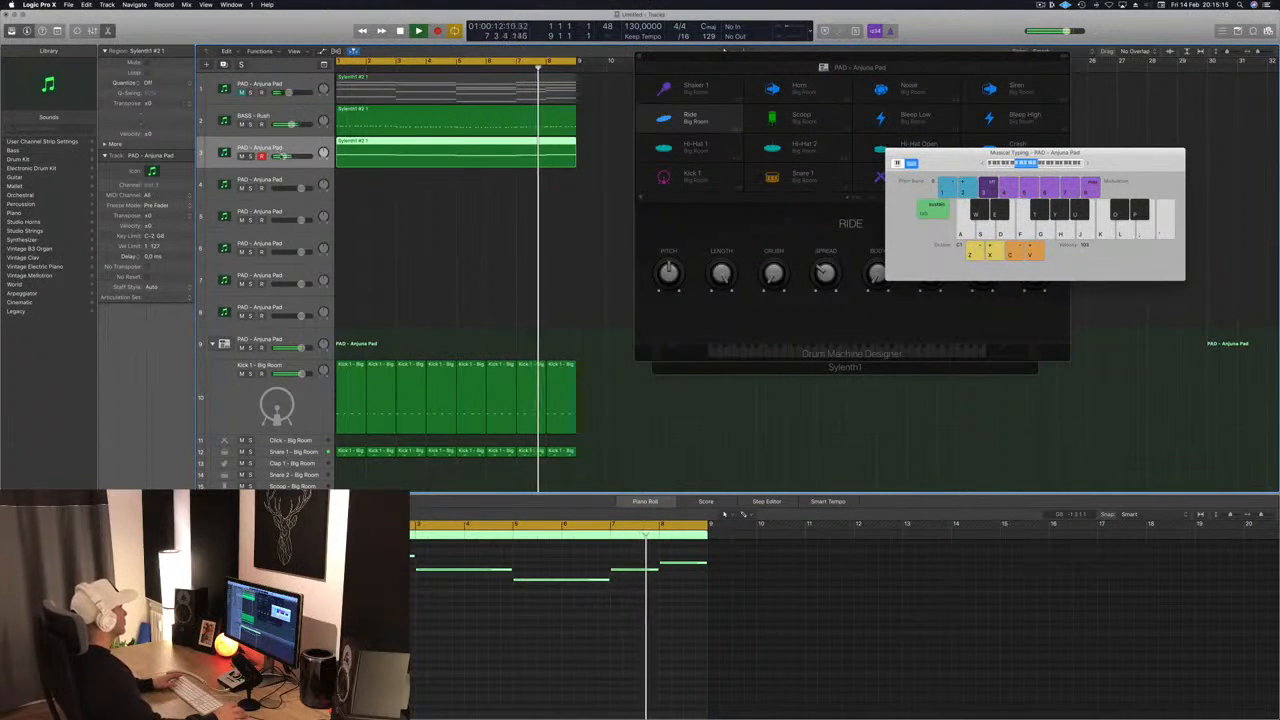
pyautogui.moveTo(284, 157); pyautogui.dragTo(286, 157)
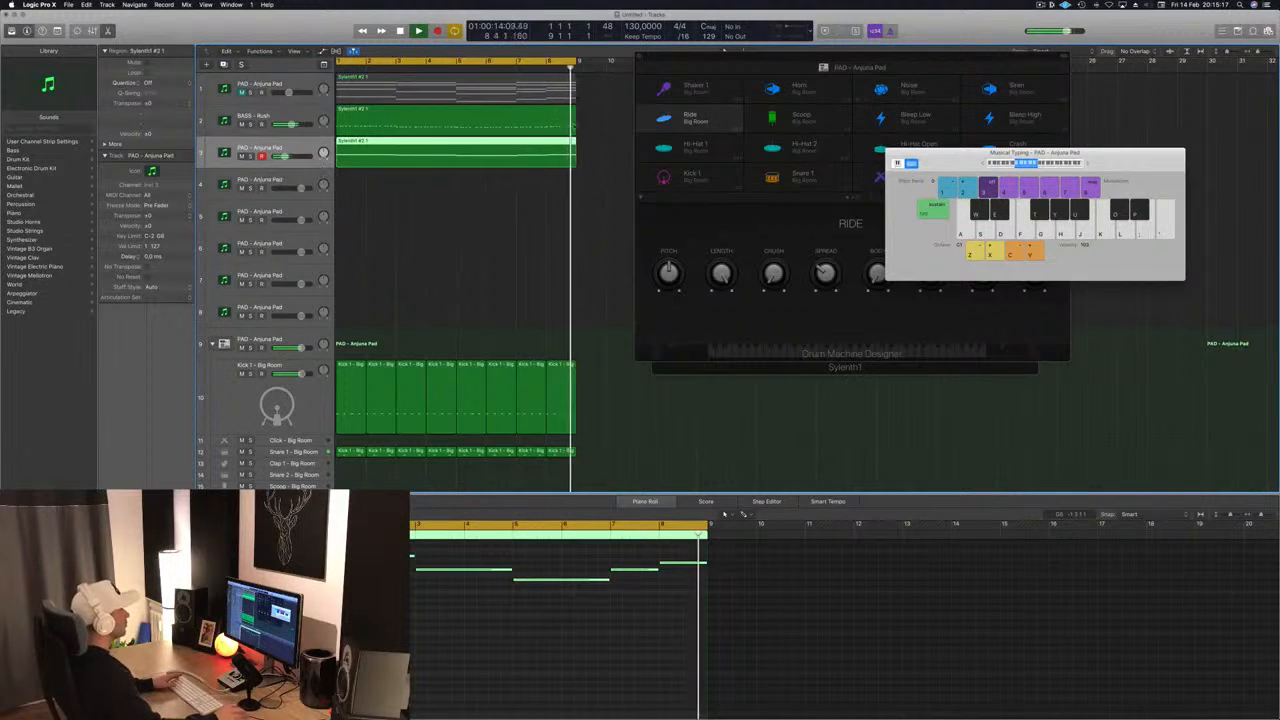
# - Copy the pad chord region to the fourth track and turn its chords in bars 1 to 6 into repeated short stabs
pyautogui.click(452, 92)
pyautogui.moveTo(452, 92); pyautogui.dragTo(452, 185)
pyautogui.moveTo(412, 550); pyautogui.dragTo(591, 674)
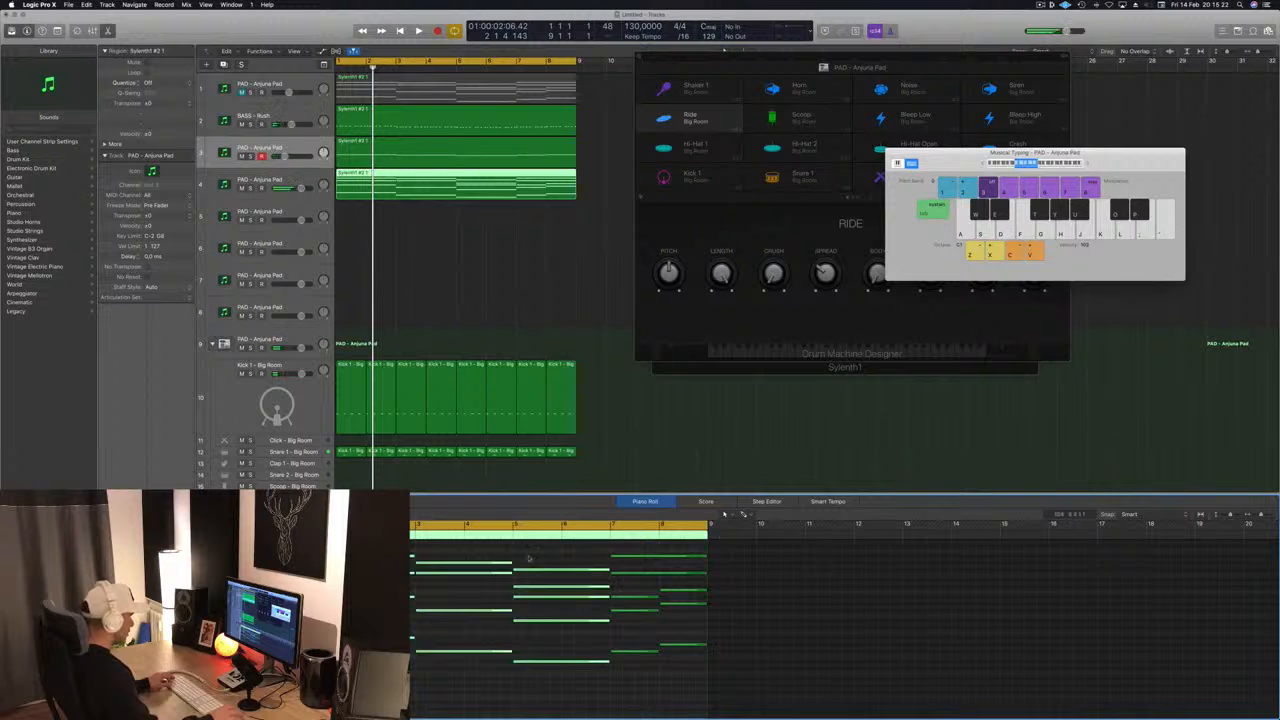
pyautogui.moveTo(412, 562); pyautogui.dragTo(351, 563)
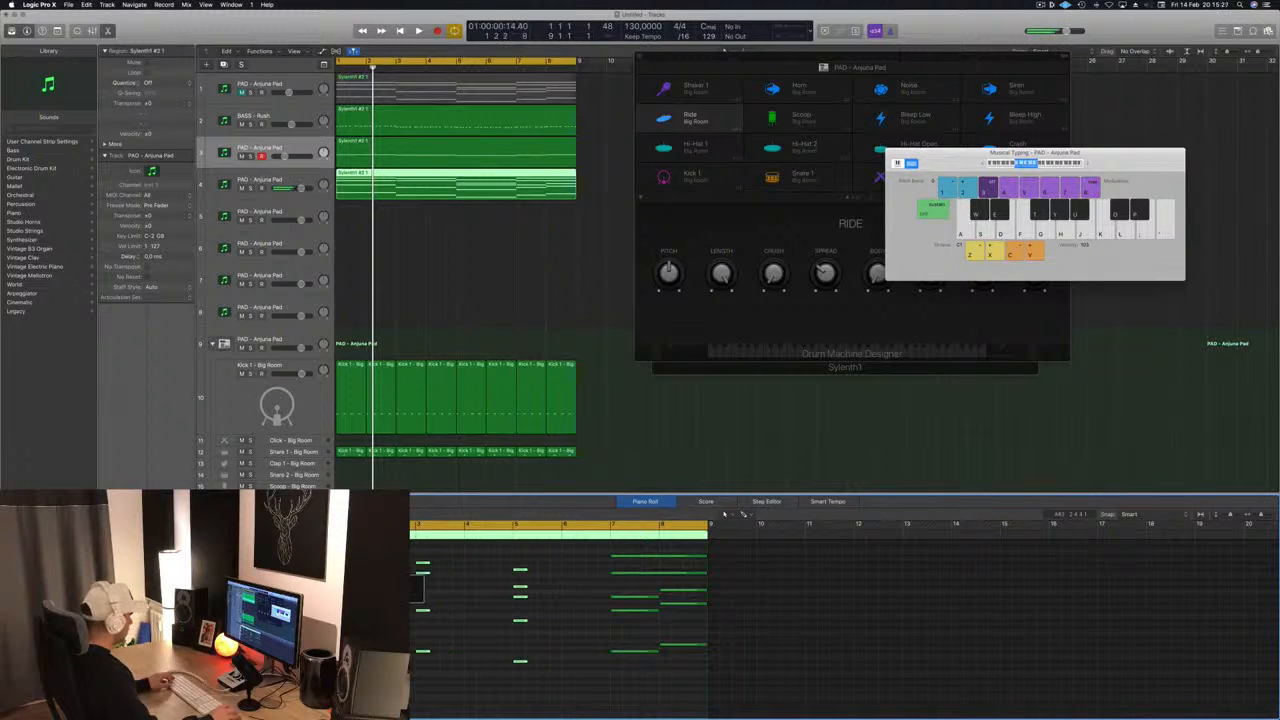
pyautogui.moveTo(325, 556); pyautogui.dragTo(361, 556)
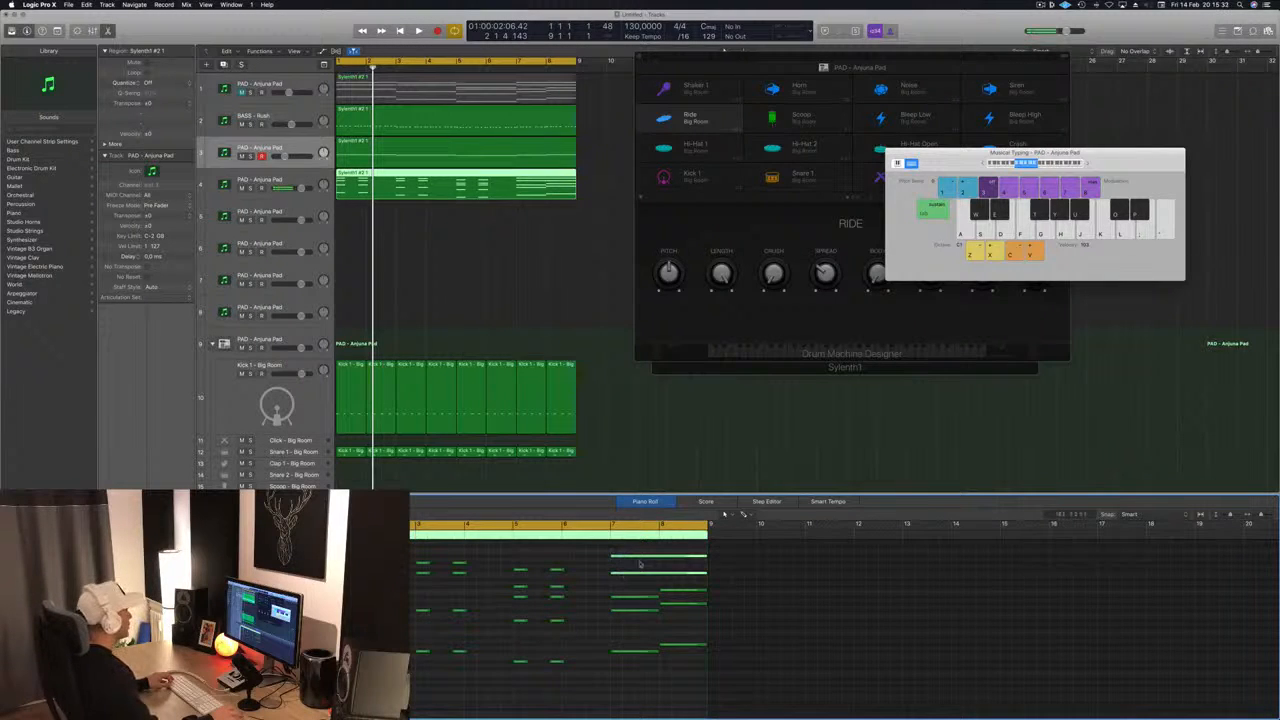
# - Shorten all the bar 7 chord notes on the fourth track to a stab and duplicate that stab within the bar
pyautogui.moveTo(706, 558); pyautogui.dragTo(621, 563)
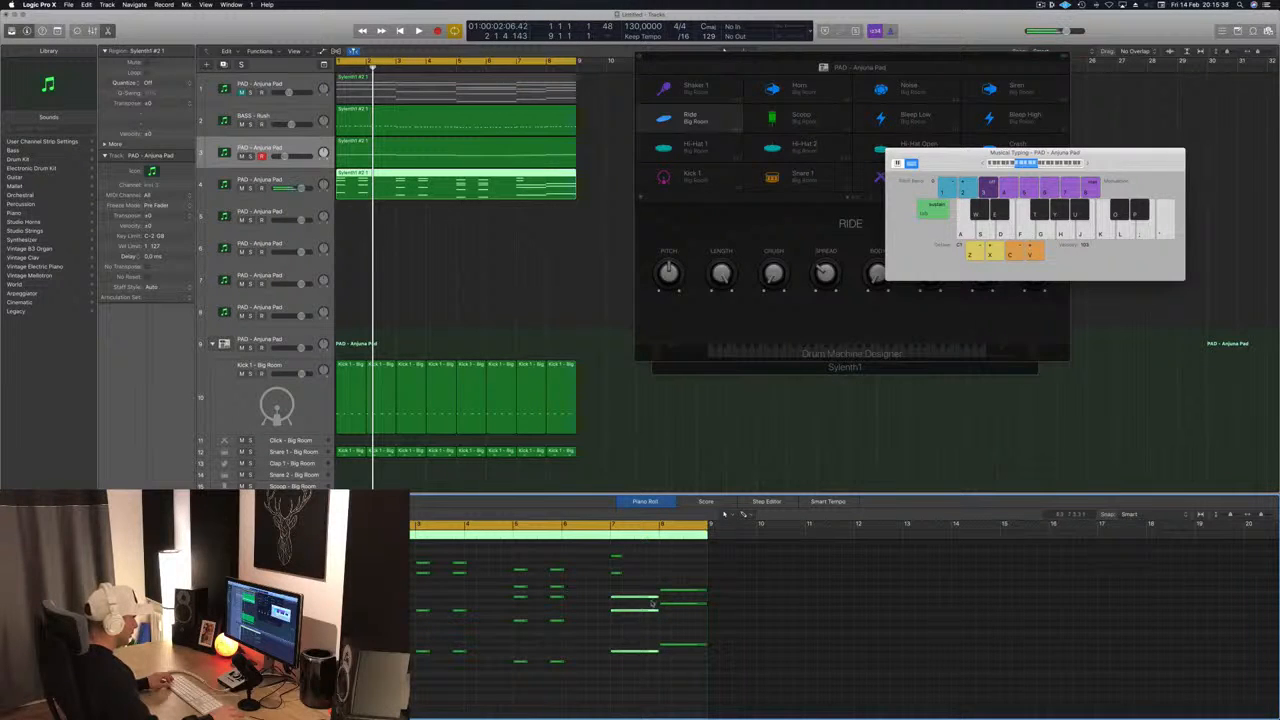
pyautogui.moveTo(656, 597); pyautogui.dragTo(620, 599)
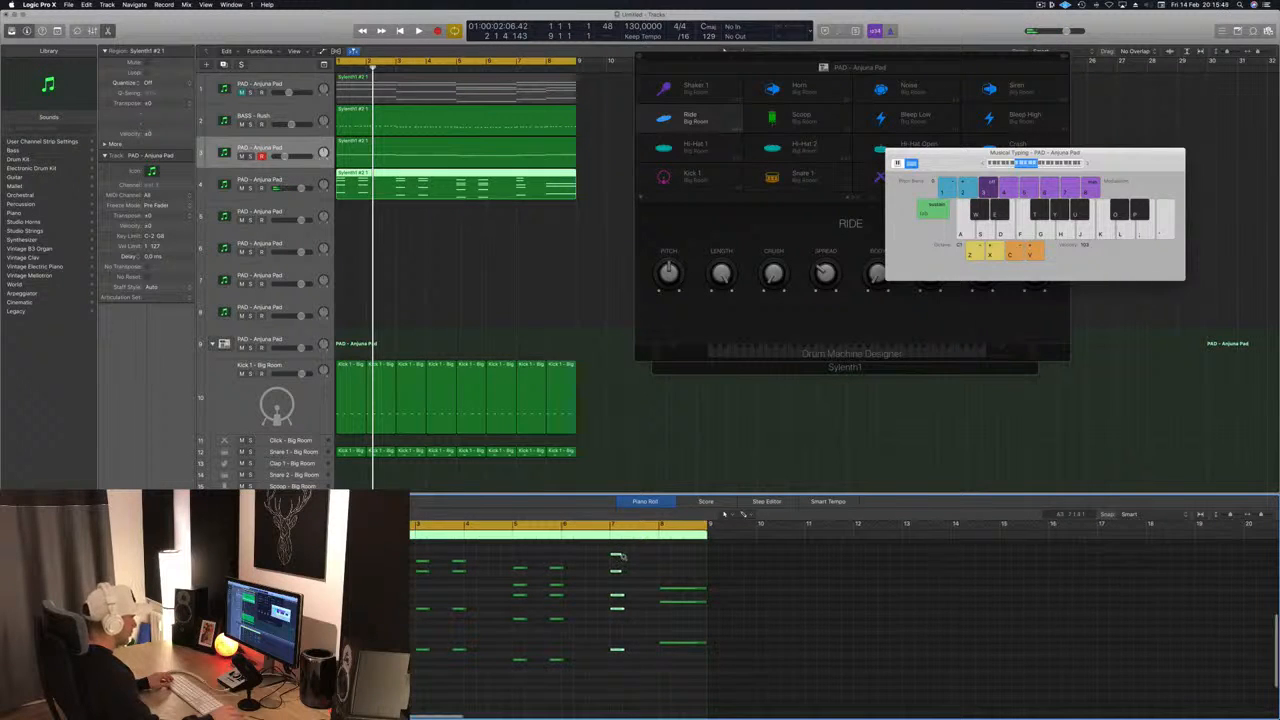
pyautogui.moveTo(644, 557); pyautogui.dragTo(631, 557)
pyautogui.click(548, 574)
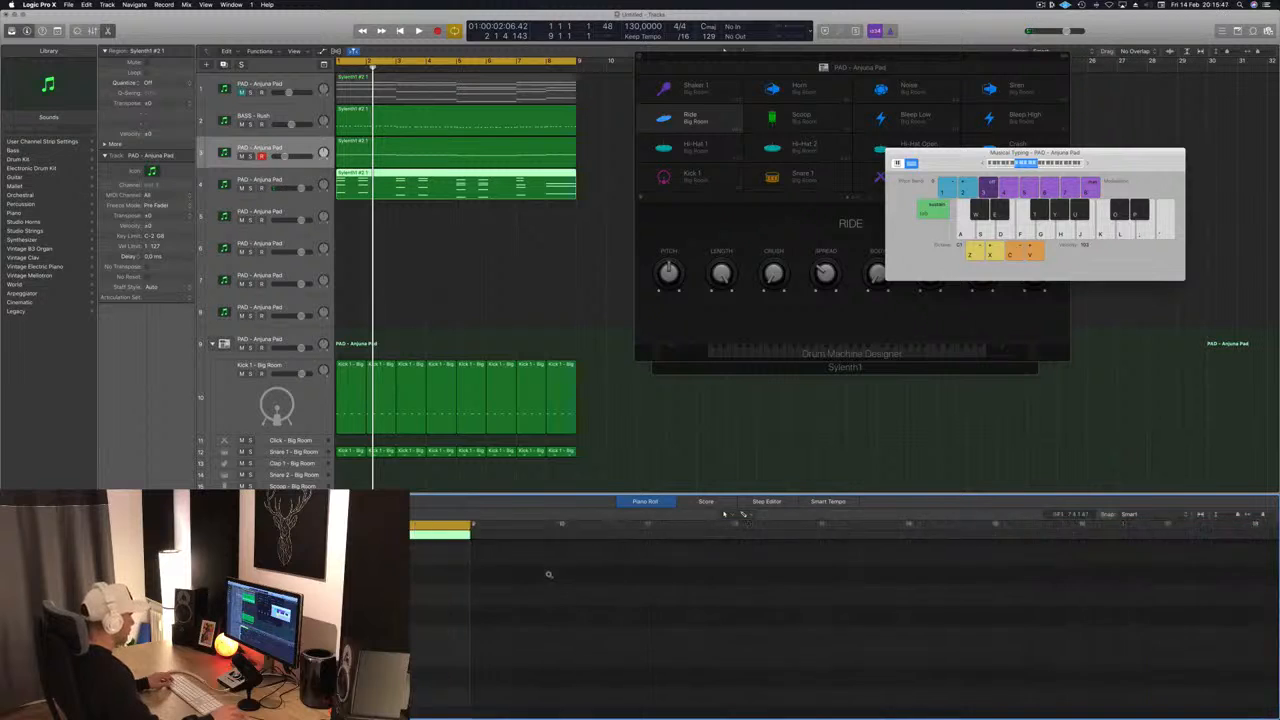
pyautogui.hscroll(-5, 548, 574)
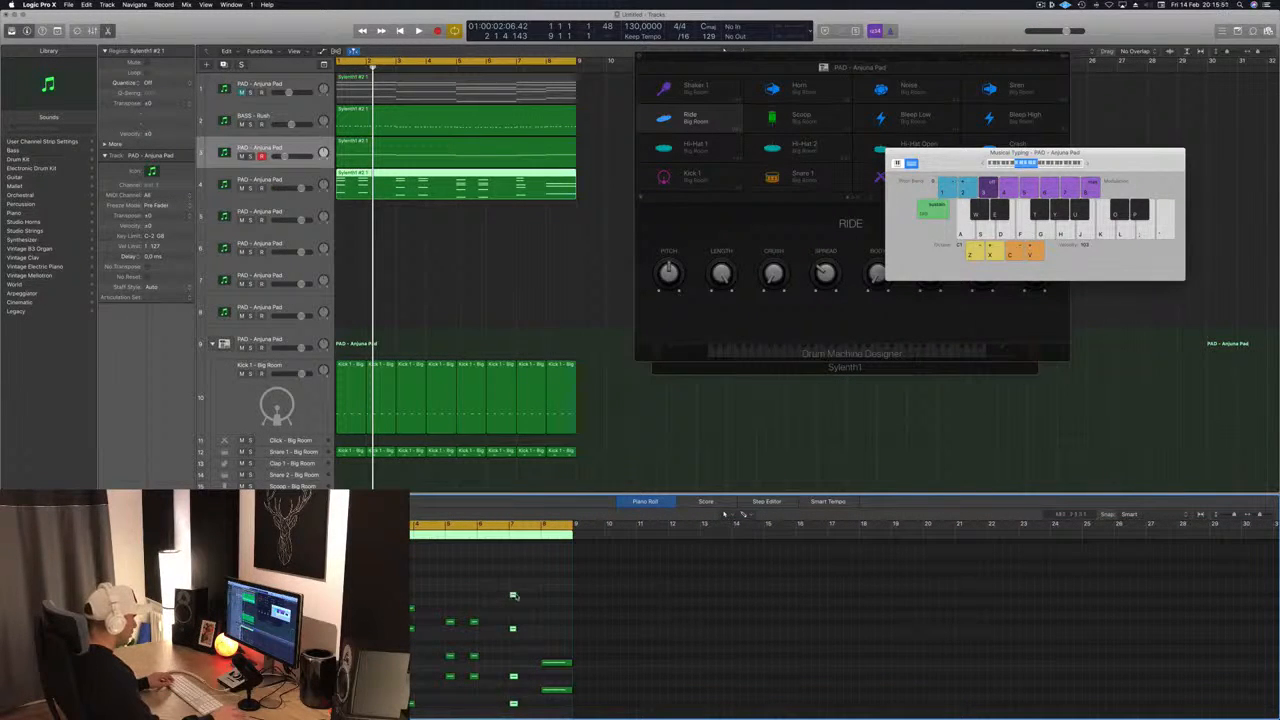
pyautogui.moveTo(512, 595); pyautogui.dragTo(543, 620)
# - Compare bar 8 with the original pad chords and rebuild it on the fourth track as two short chord stabs
pyautogui.moveTo(537, 713); pyautogui.dragTo(571, 620)
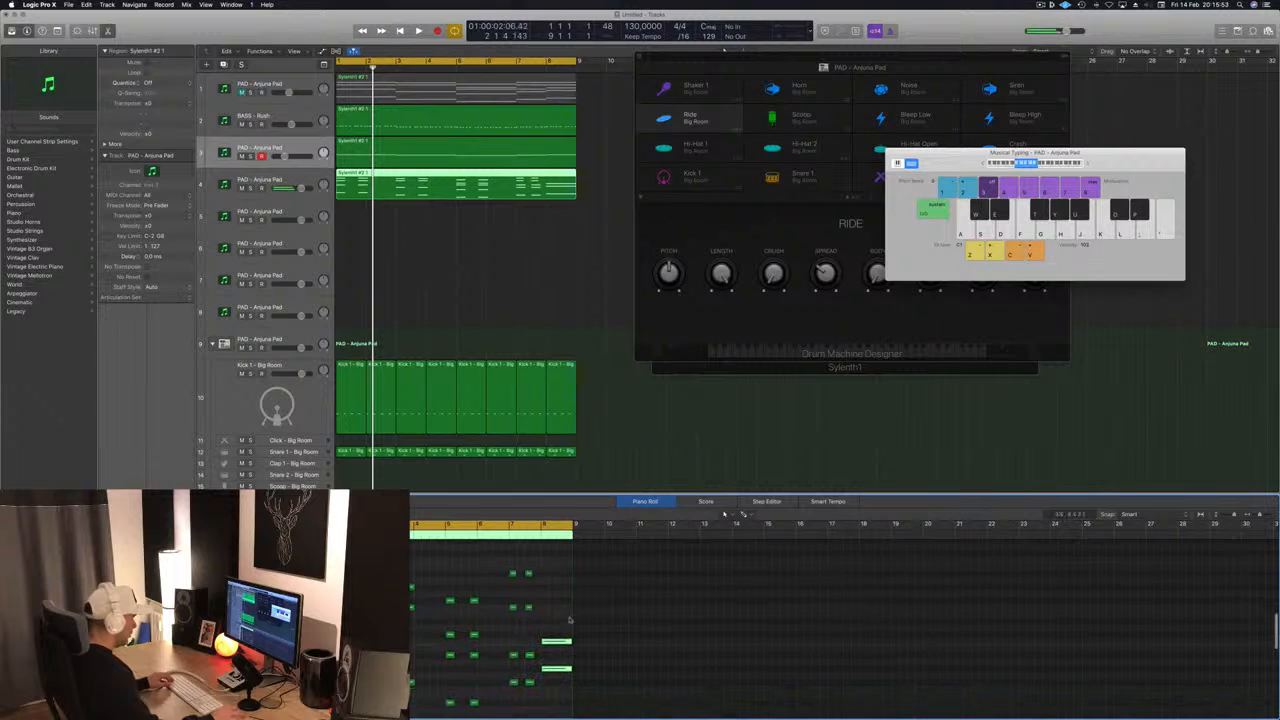
pyautogui.scroll(-3, 566, 630)
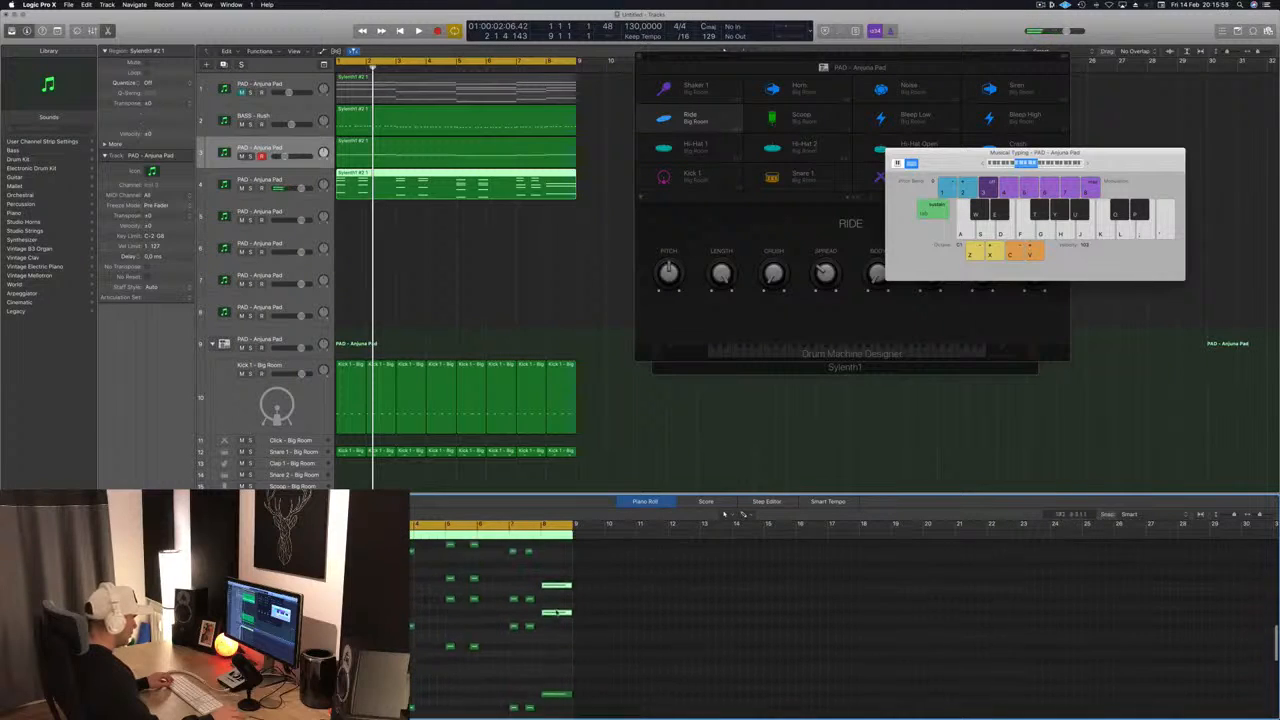
pyautogui.scroll(-2, 556, 610)
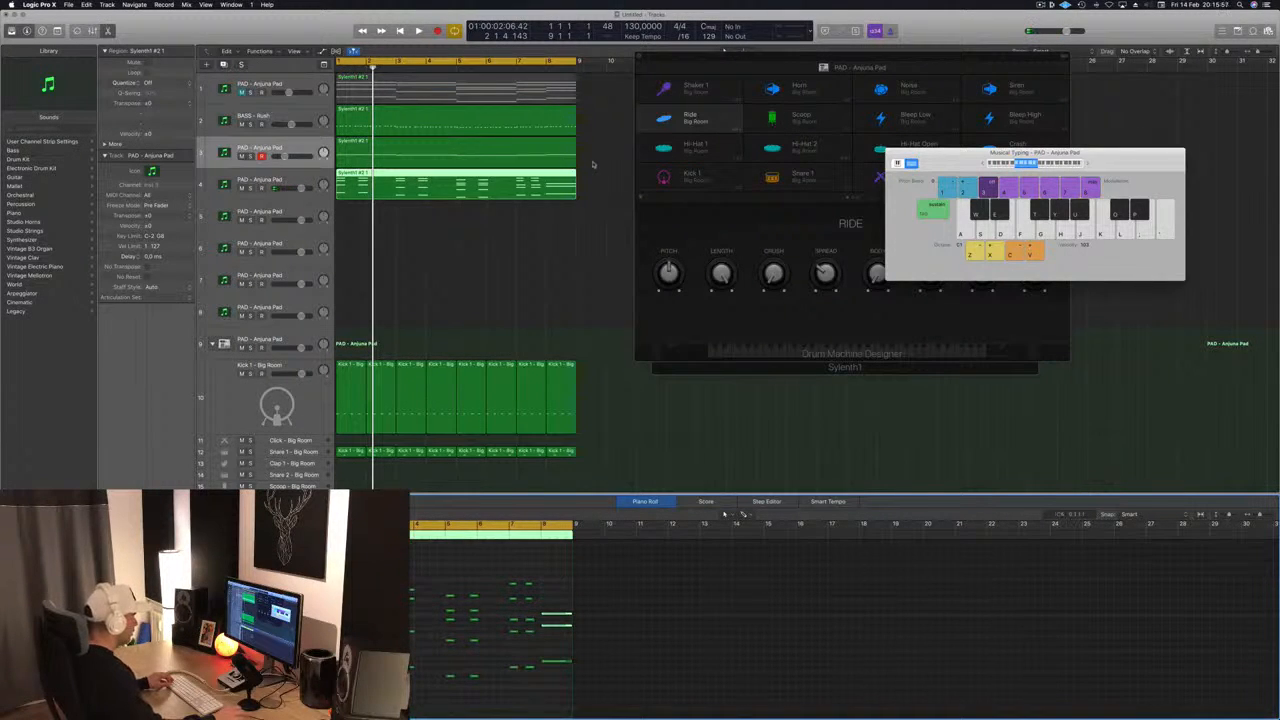
pyautogui.click(565, 95)
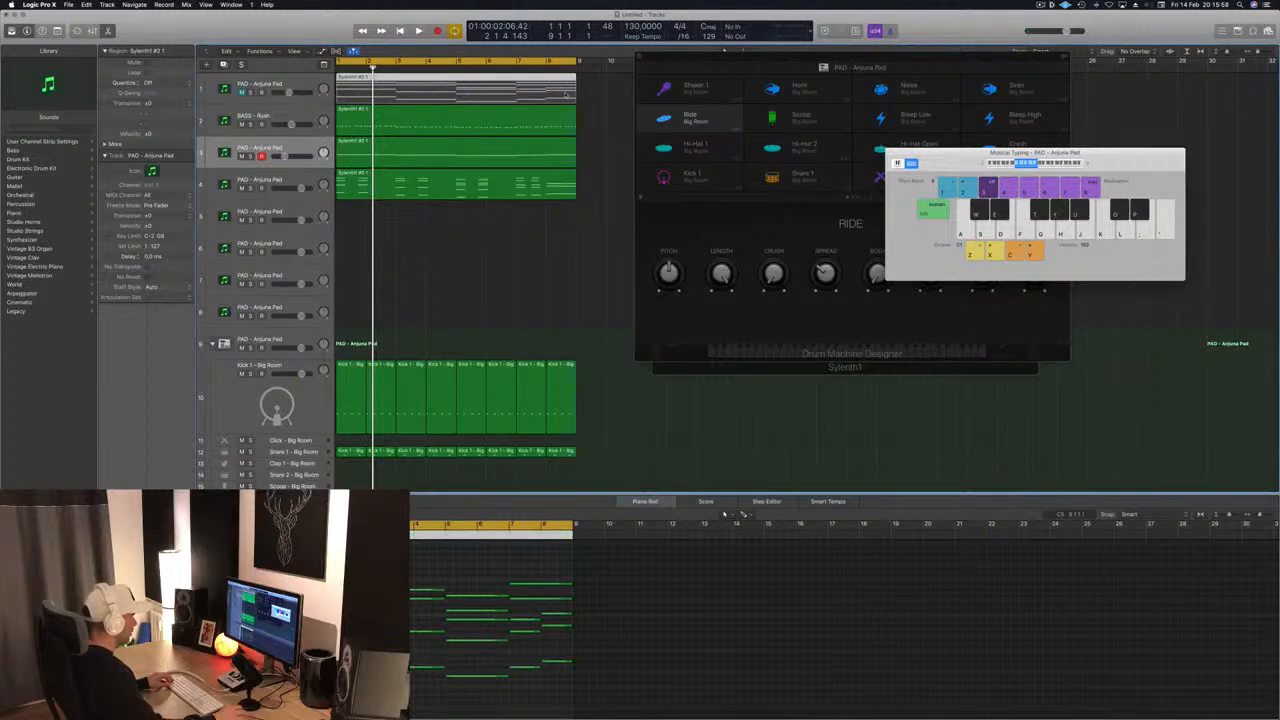
pyautogui.hscroll(1, 565, 95)
pyautogui.scroll(1, 521, 695)
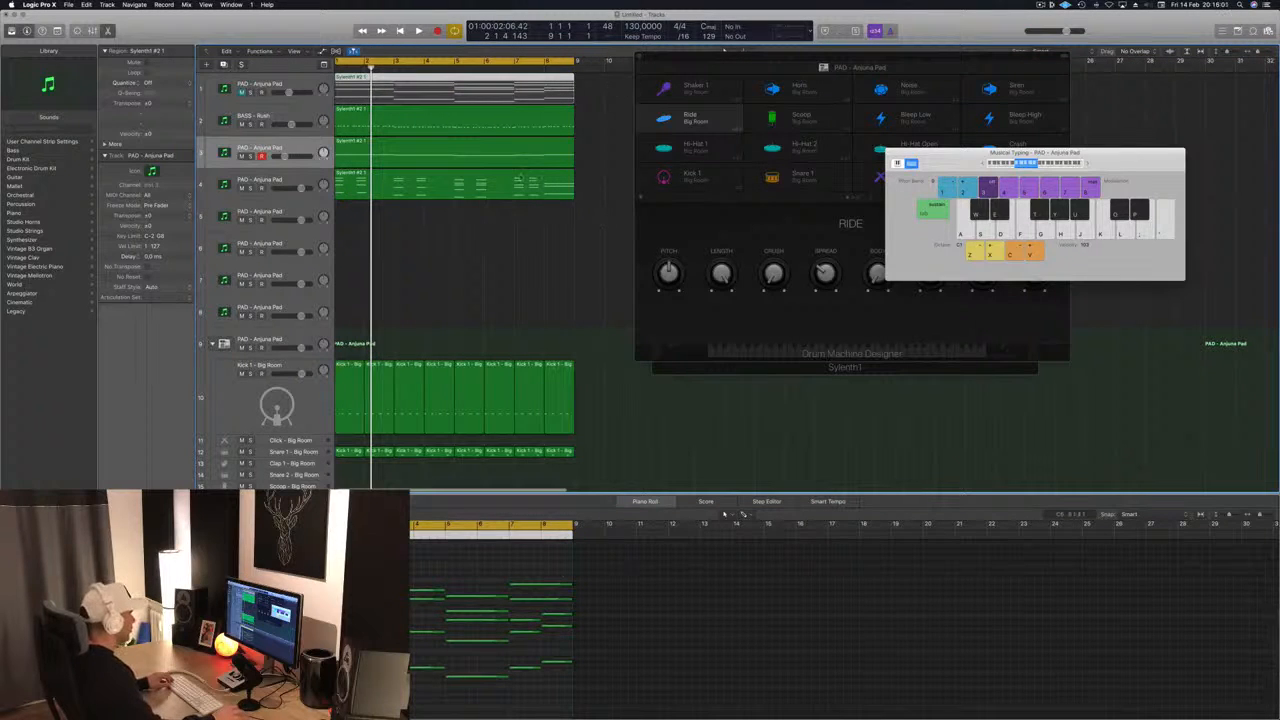
pyautogui.click(546, 183)
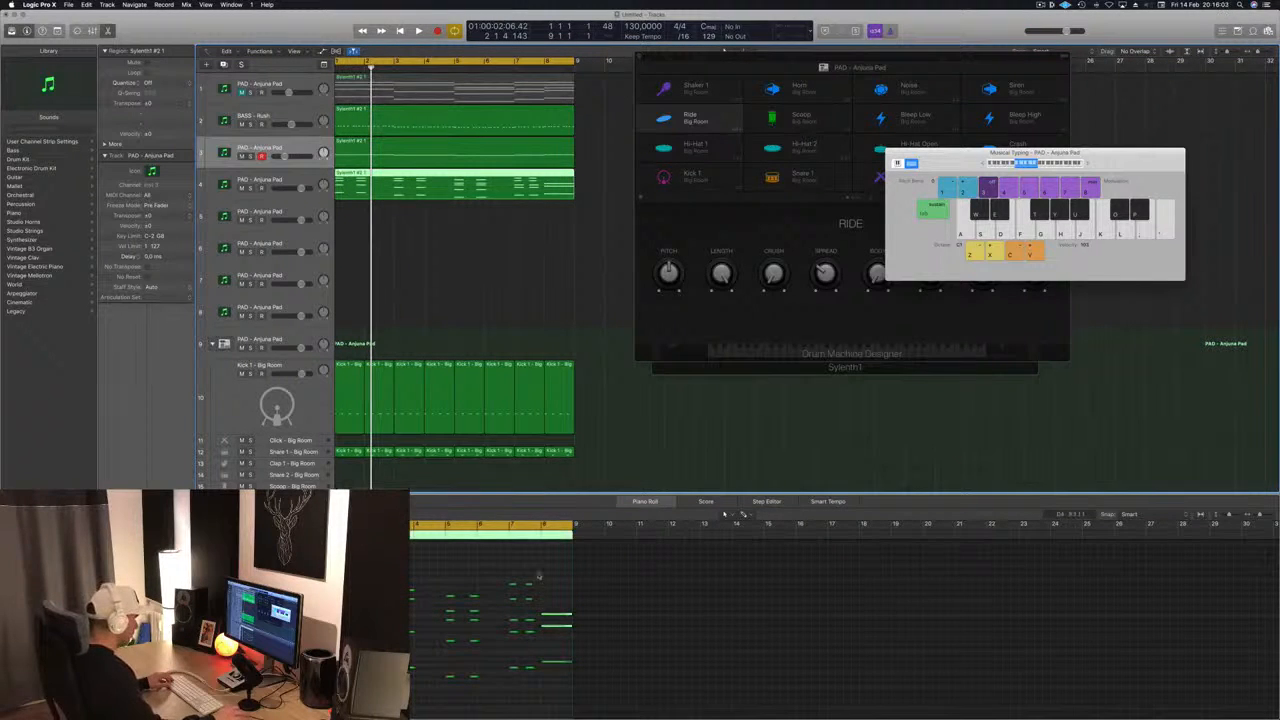
pyautogui.moveTo(538, 576); pyautogui.dragTo(560, 618)
pyautogui.scroll(-1, 567, 613)
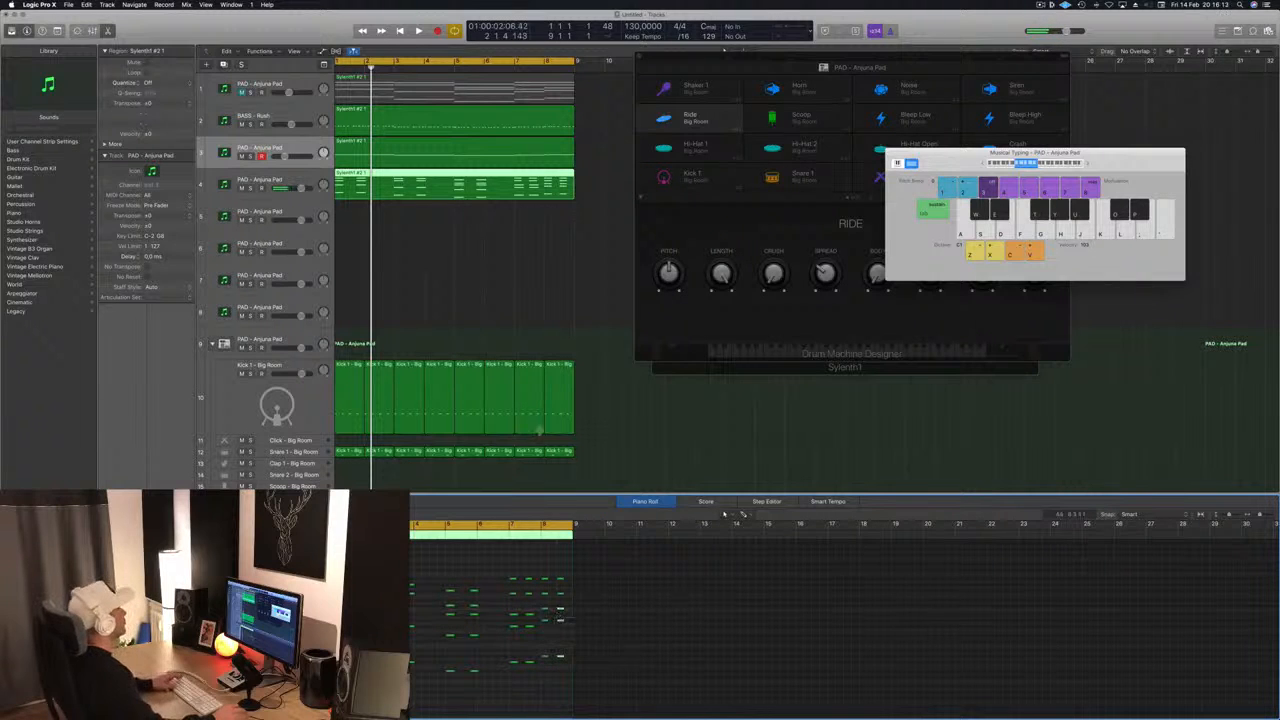
# - Audition the fourth track from the start and load the LEAD - Basic Super Saw preset in its Sylenth1
pyautogui.press('Down')
pyautogui.press('Return')
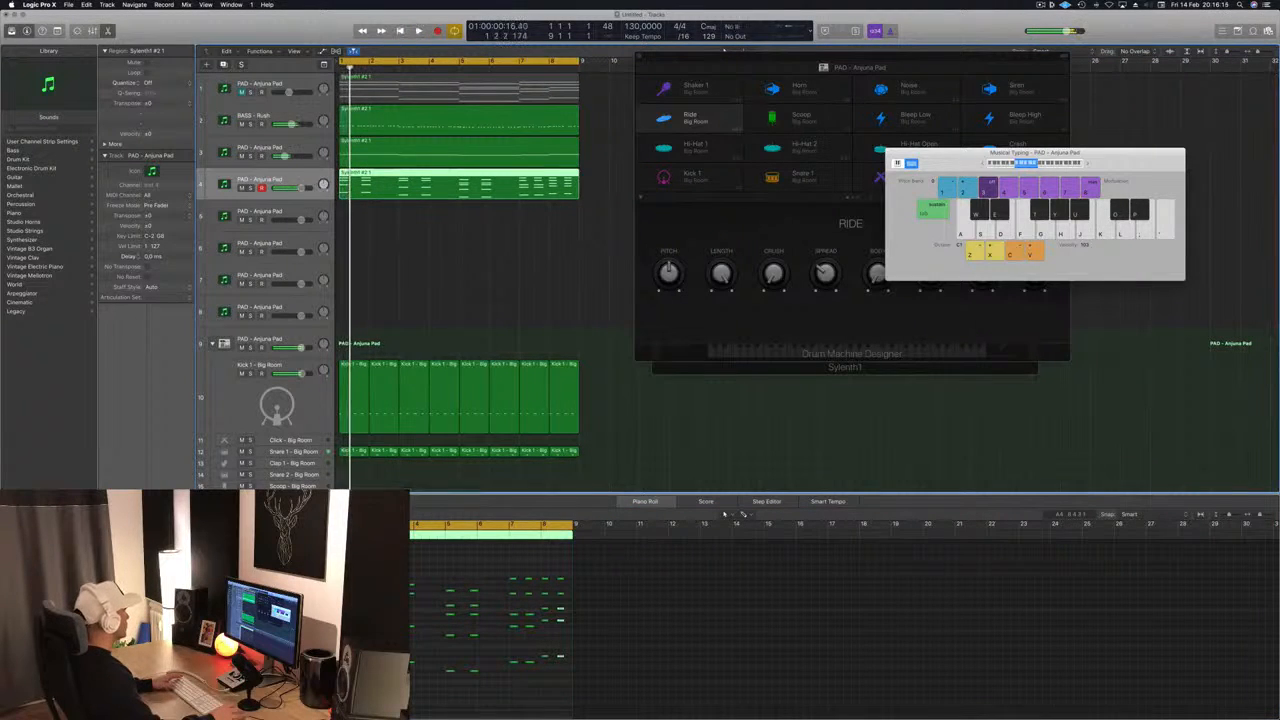
pyautogui.press('space')
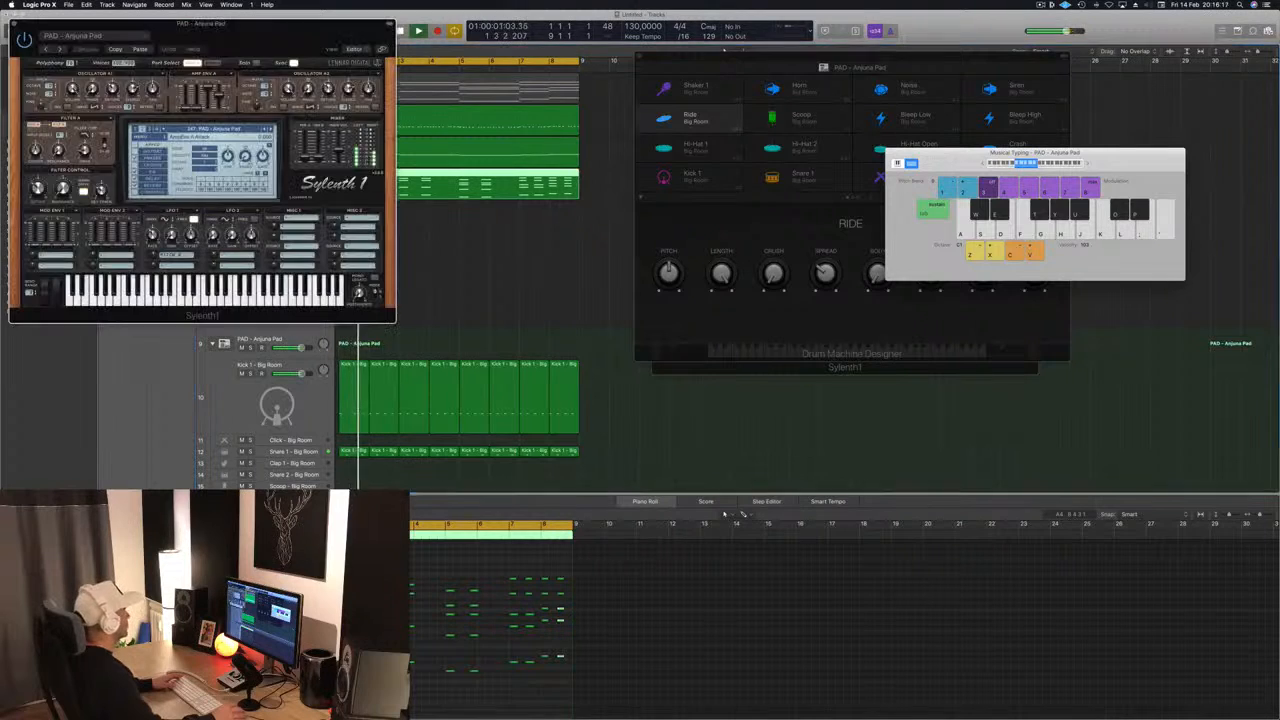
pyautogui.moveTo(260, 36); pyautogui.dragTo(805, 147)
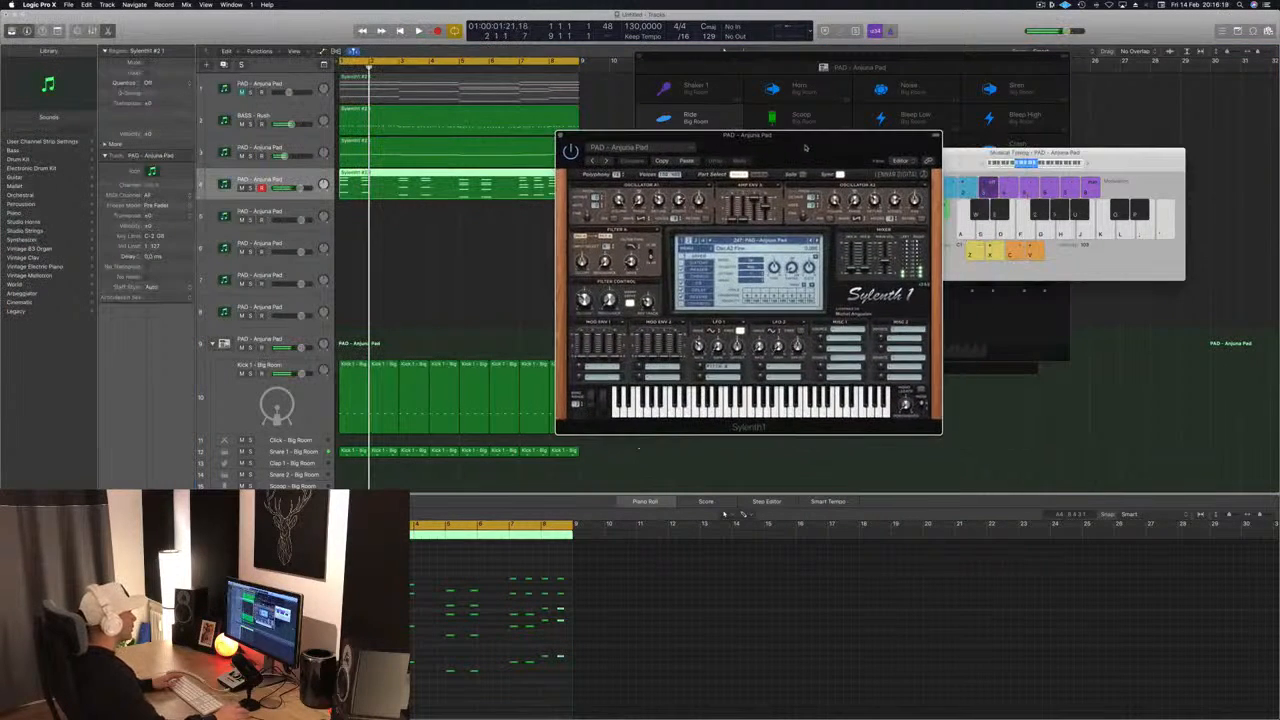
pyautogui.click(783, 245)
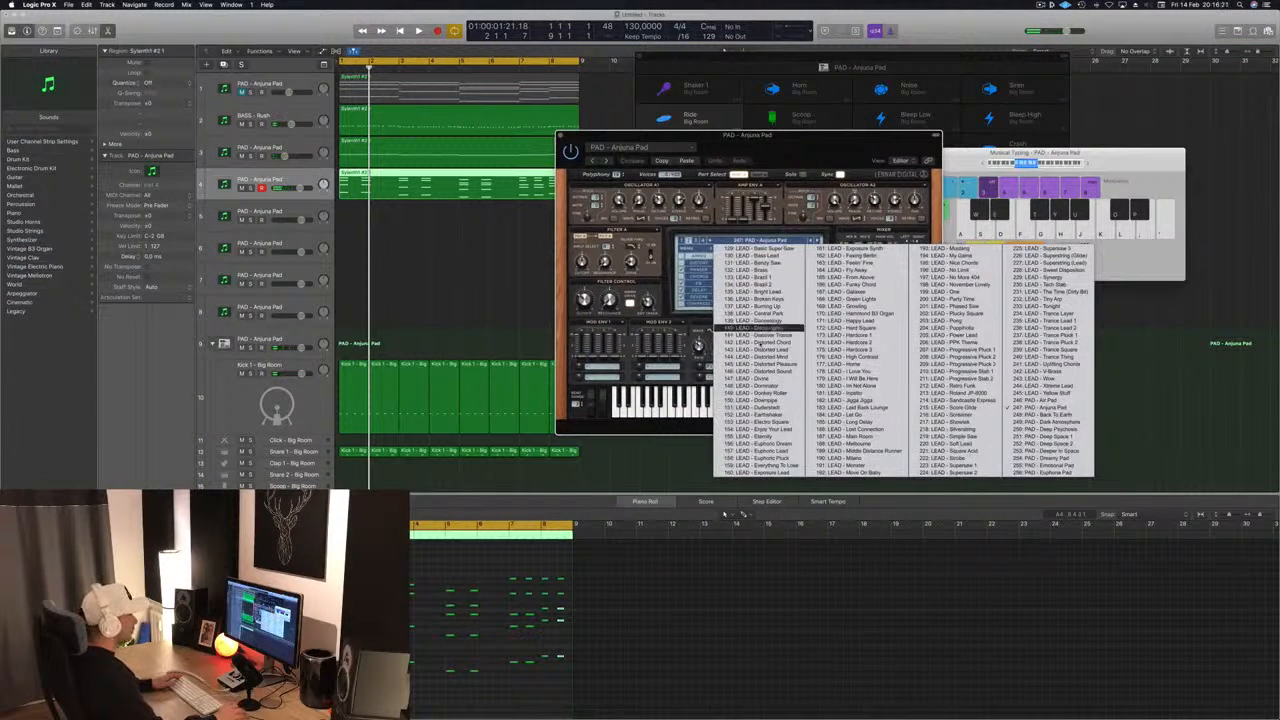
pyautogui.click(758, 248)
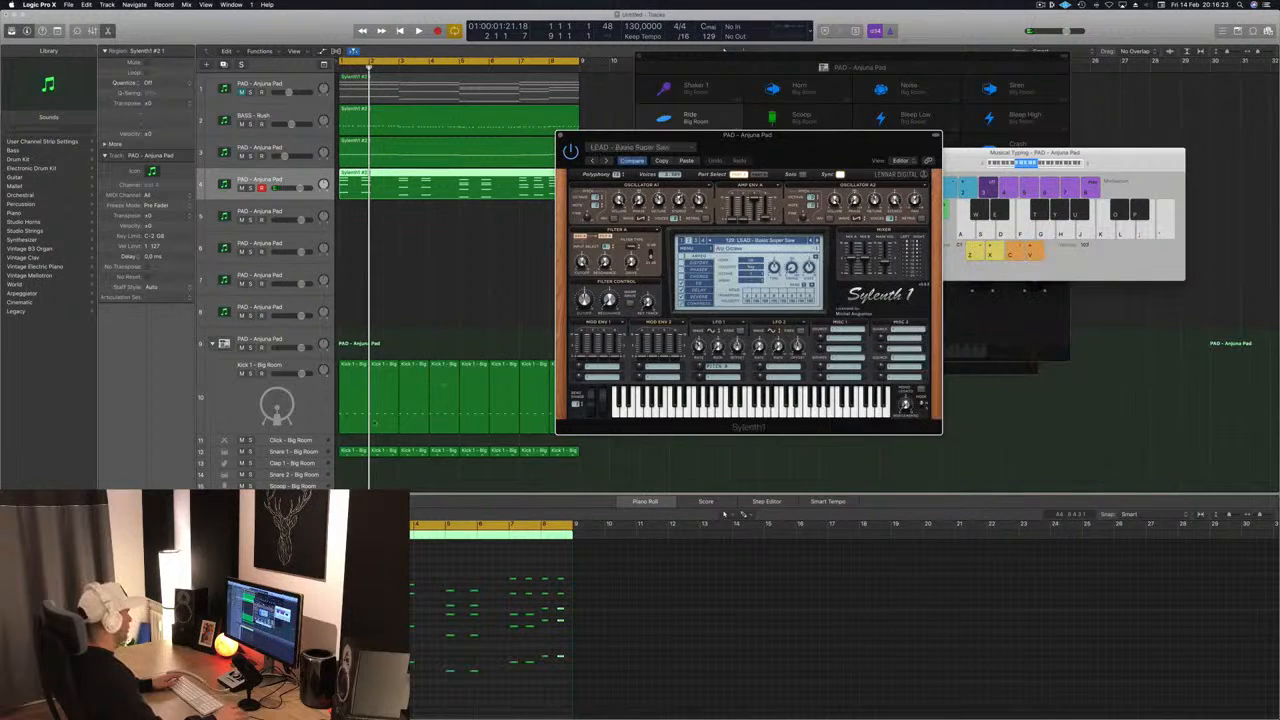
# - Audition successive lead presets on the fourth track during playback, choose LEAD - Brass, and stop playback
pyautogui.press('space')
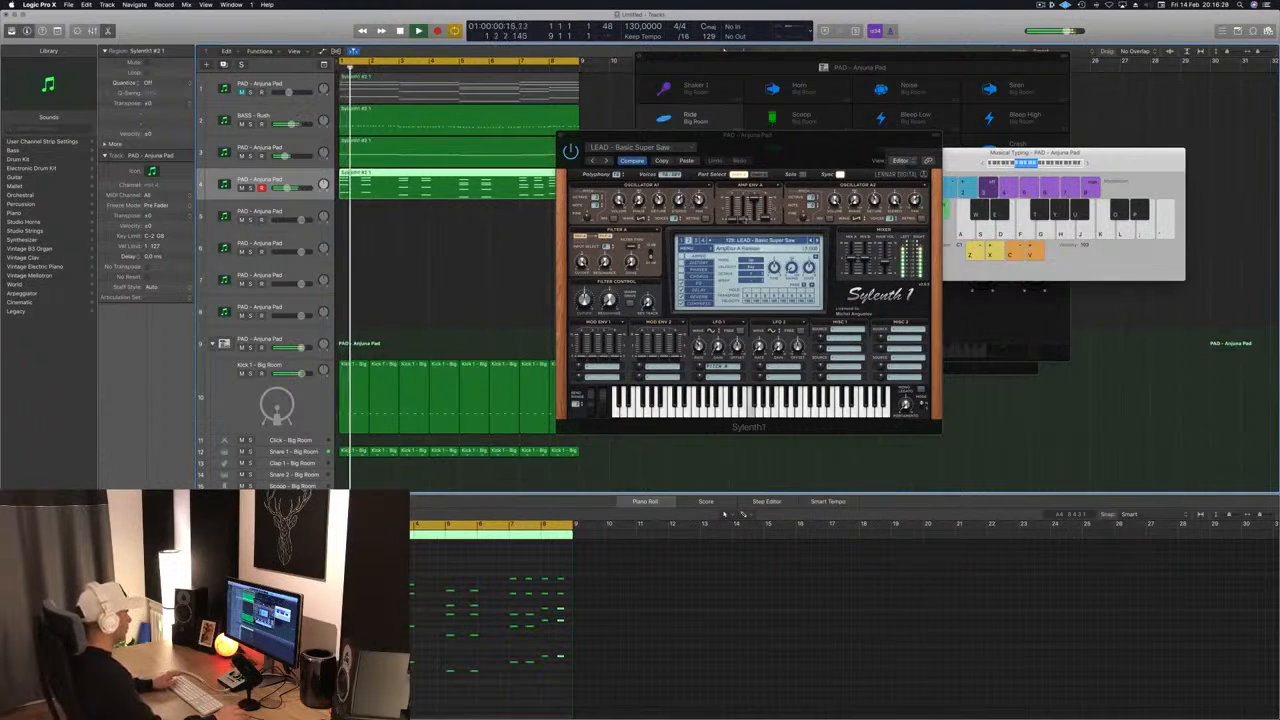
pyautogui.moveTo(816, 148); pyautogui.dragTo(871, 166)
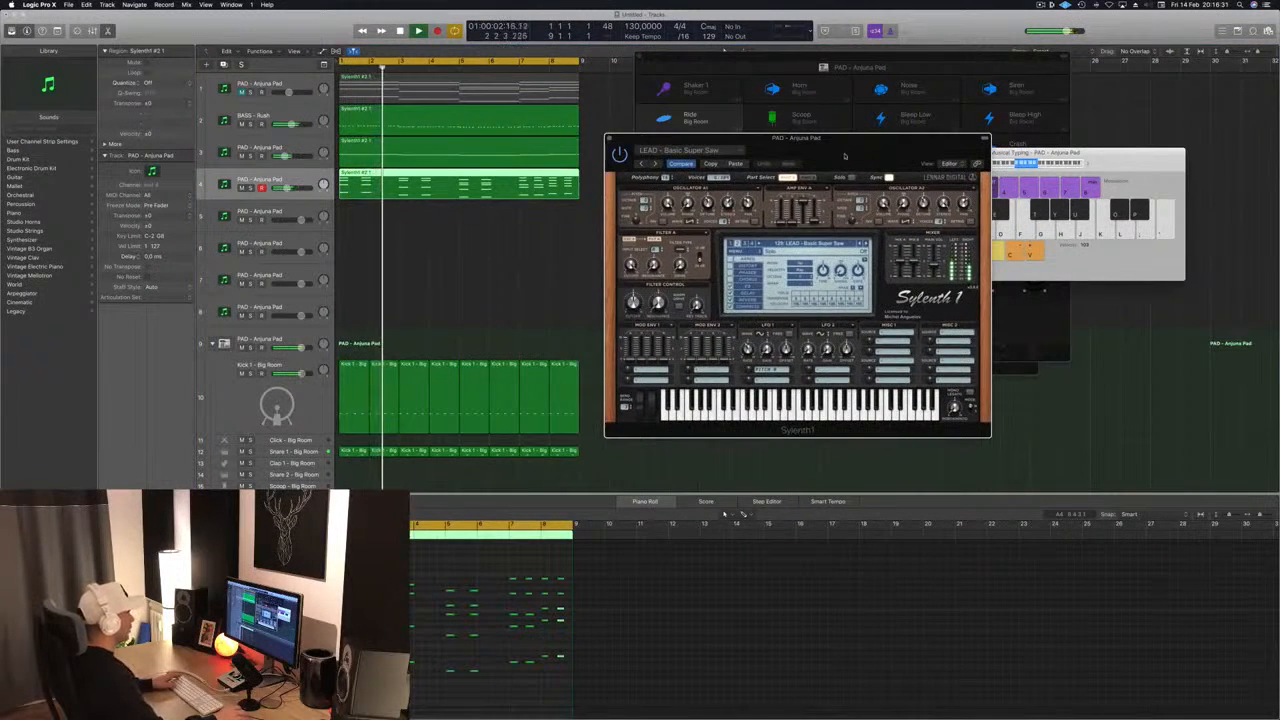
pyautogui.moveTo(866, 151); pyautogui.dragTo(776, 161)
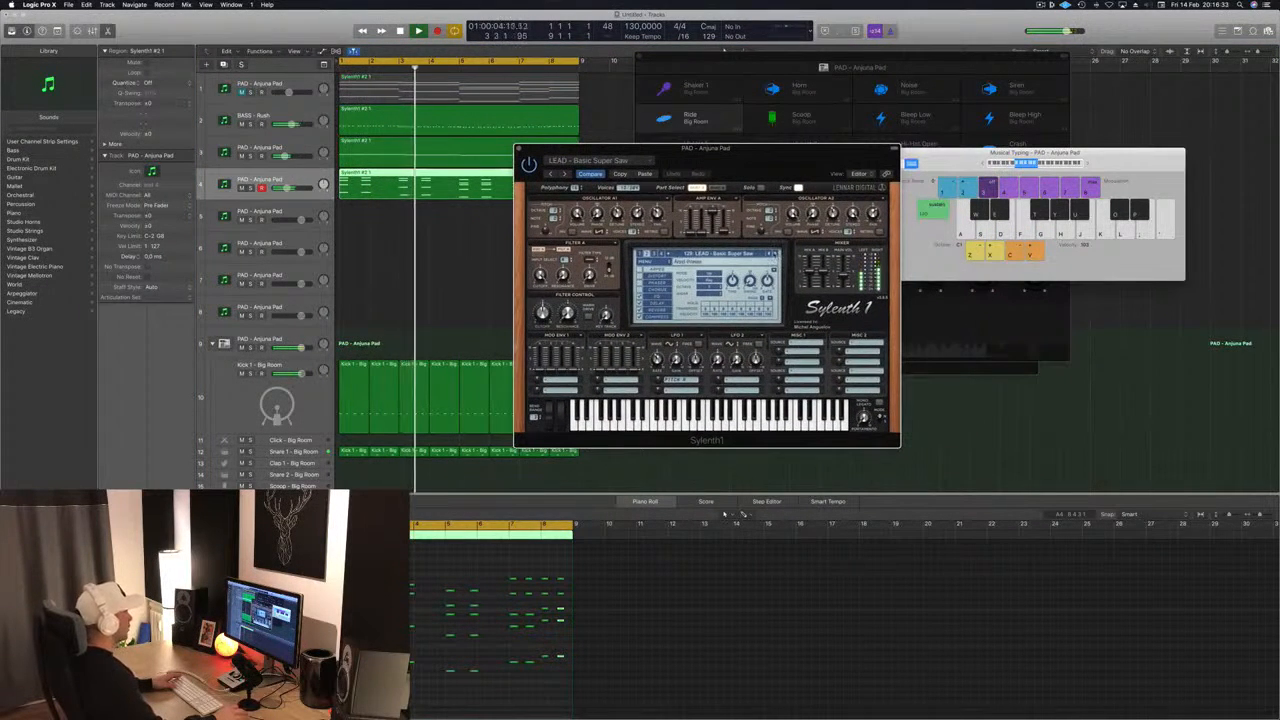
pyautogui.click(775, 254)
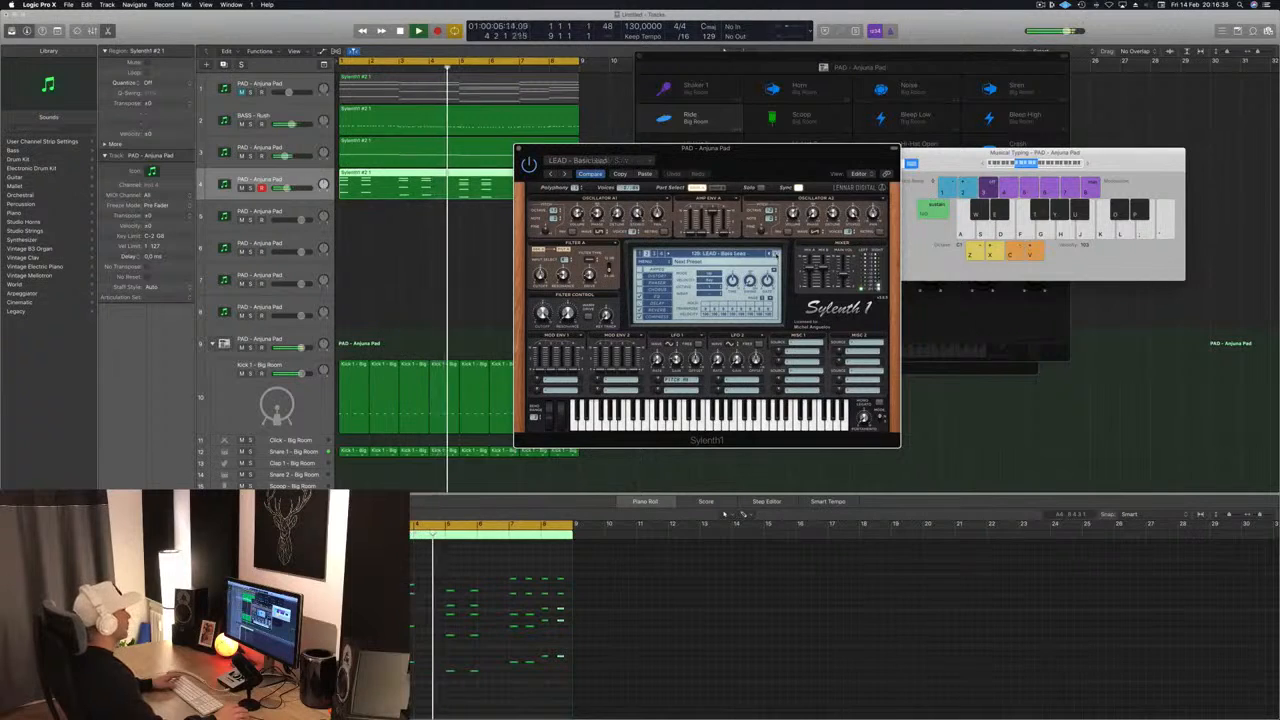
pyautogui.click(775, 254)
pyautogui.click(775, 254)
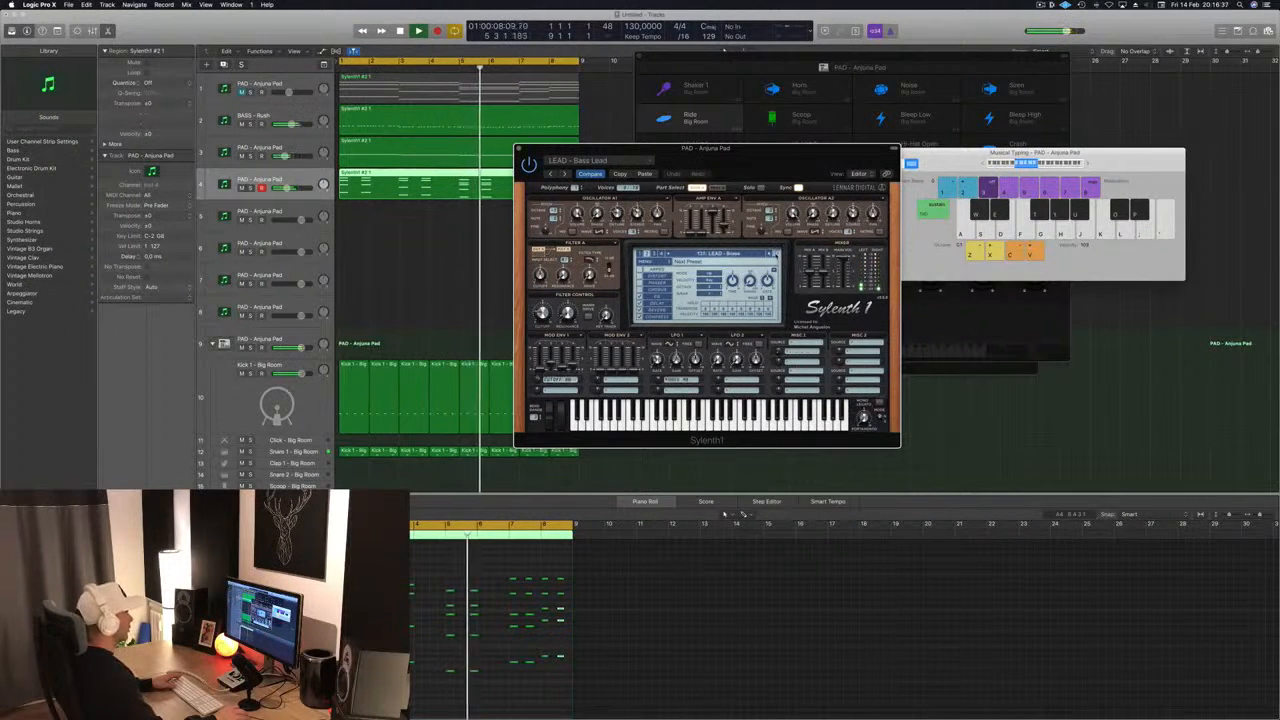
pyautogui.click(775, 254)
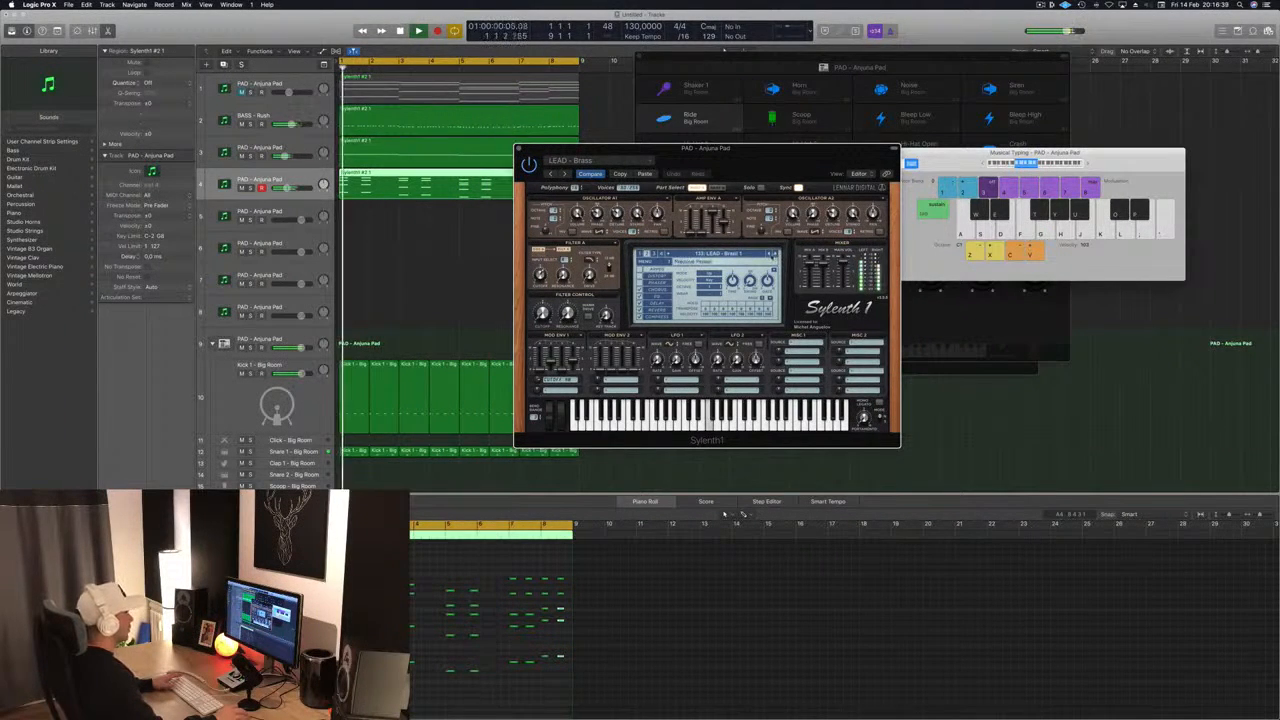
pyautogui.click(769, 253)
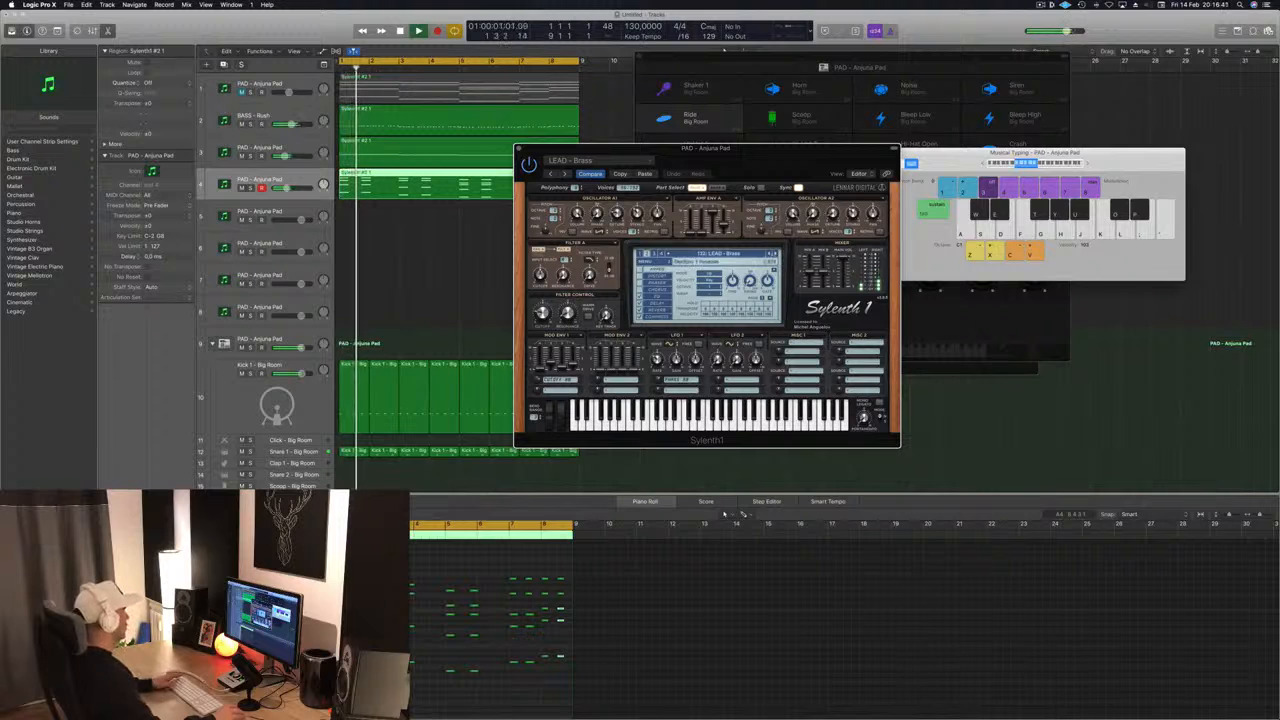
pyautogui.click(706, 470)
pyautogui.press('space')
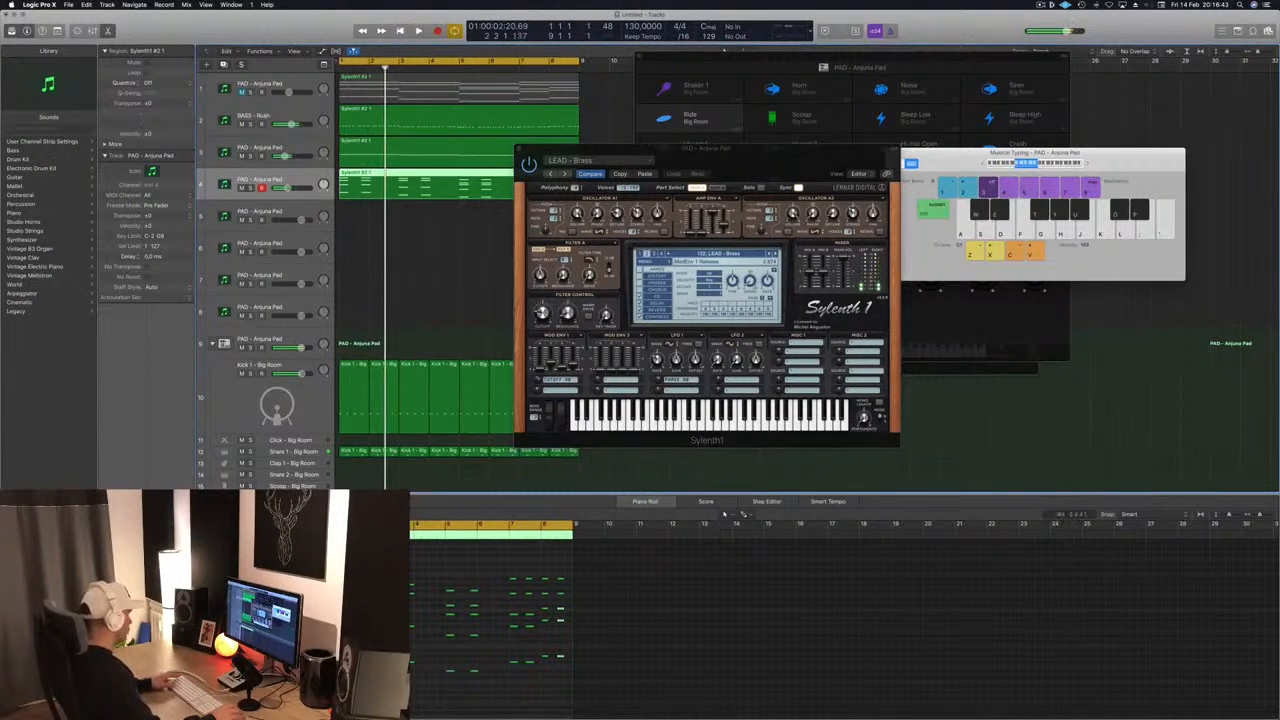
# - Lengthen all the chord stabs on the fourth track together and audition them from the start
pyautogui.moveTo(320, 566); pyautogui.dragTo(569, 701)
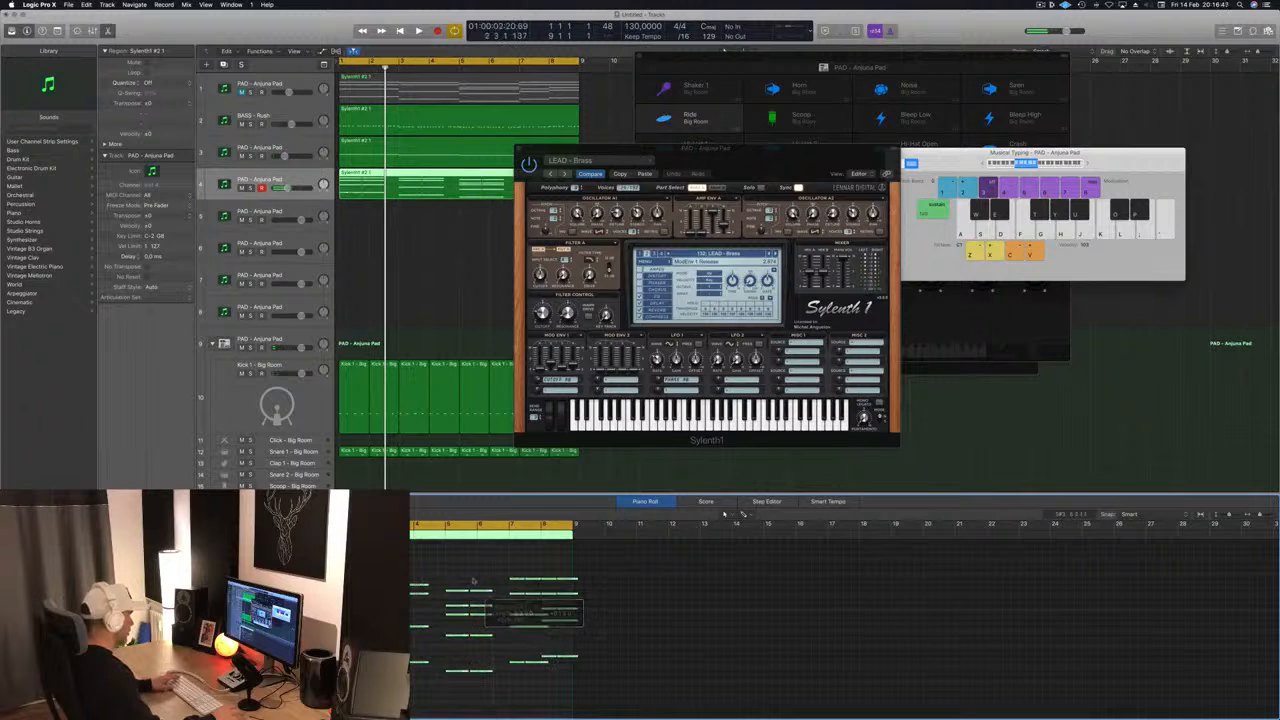
pyautogui.press('space')
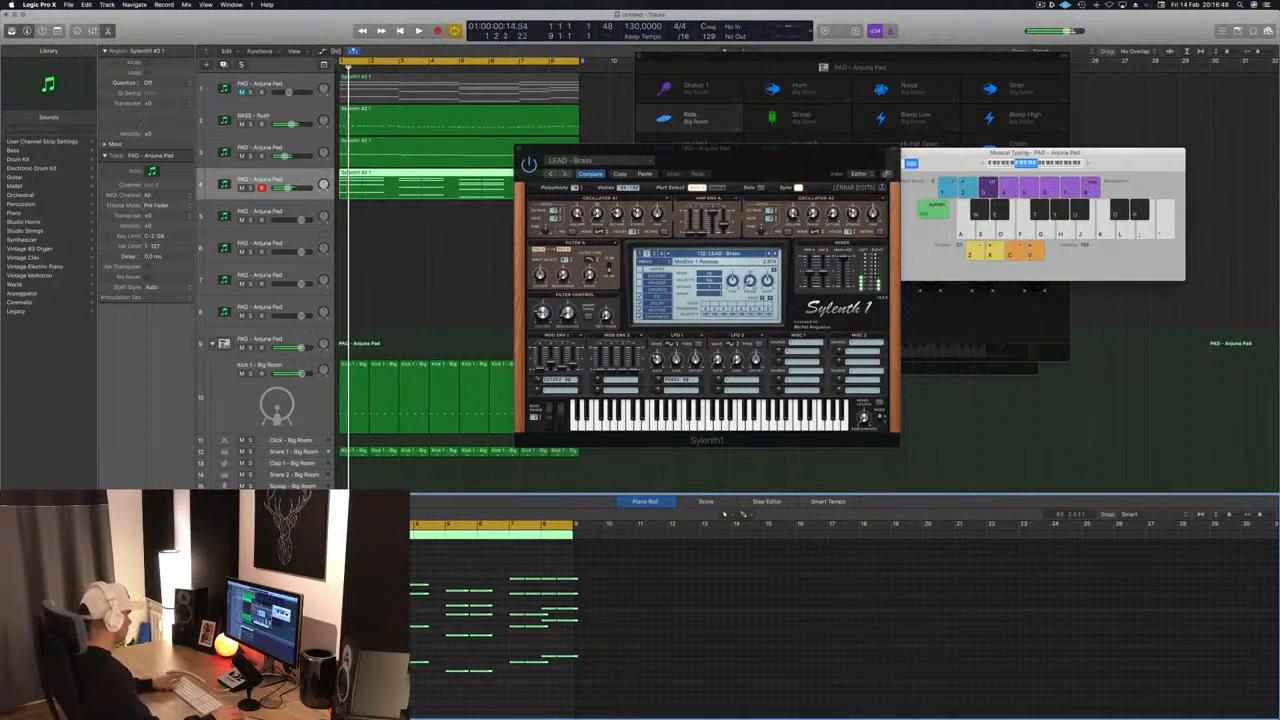
pyautogui.press('space')
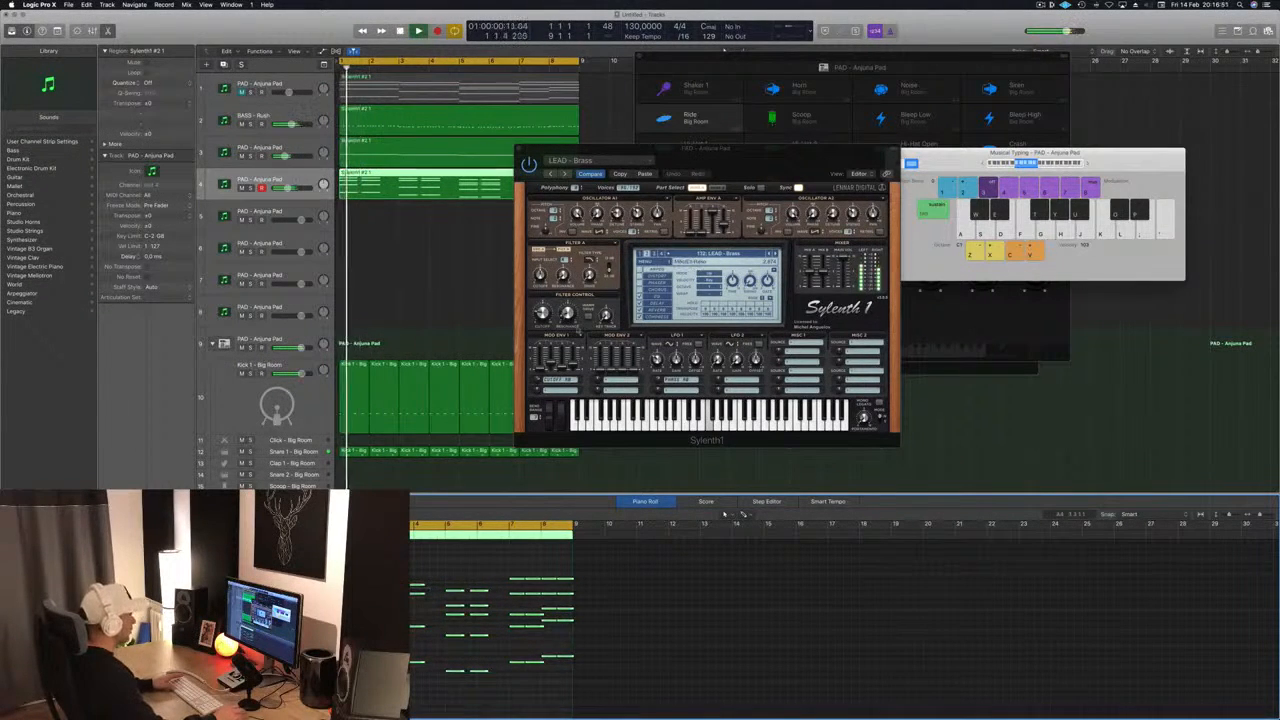
# - Adjust the amp envelopes of LEAD - Brass on the fourth track and audition them both soloed and with the full mix
pyautogui.click(561, 367)
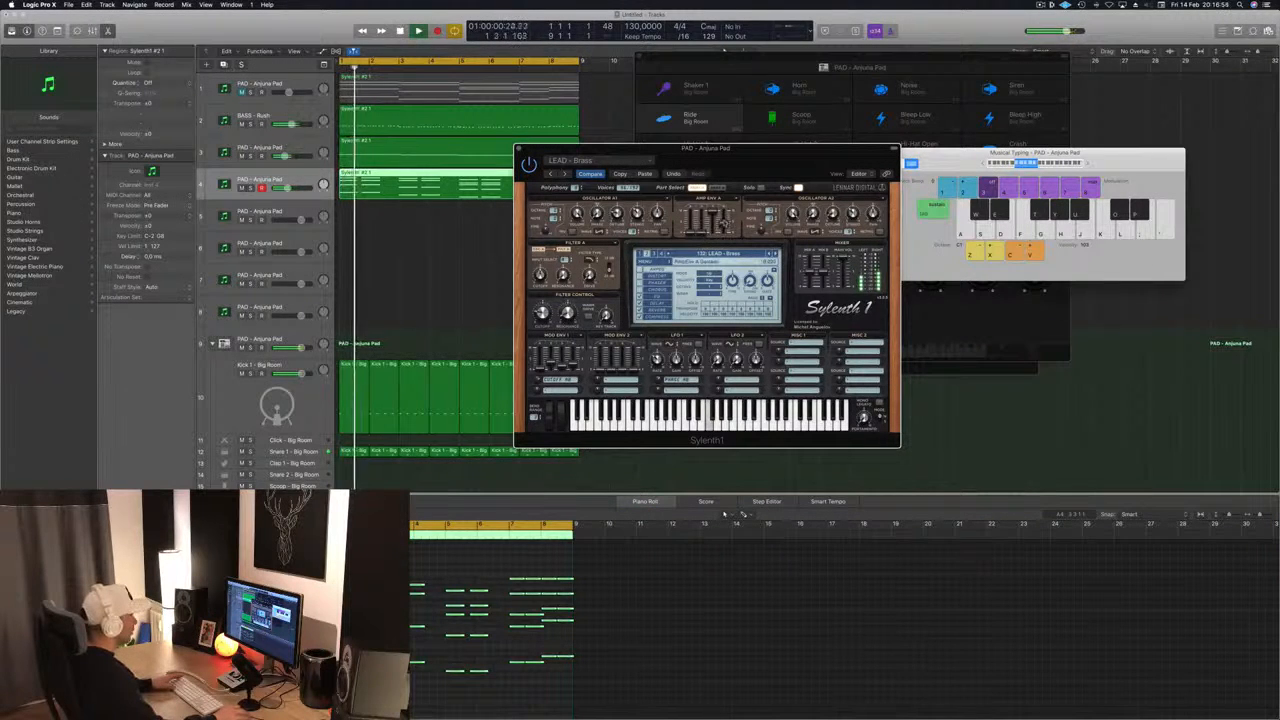
pyautogui.press('space')
pyautogui.press('space')
pyautogui.click(718, 188)
pyautogui.press('space')
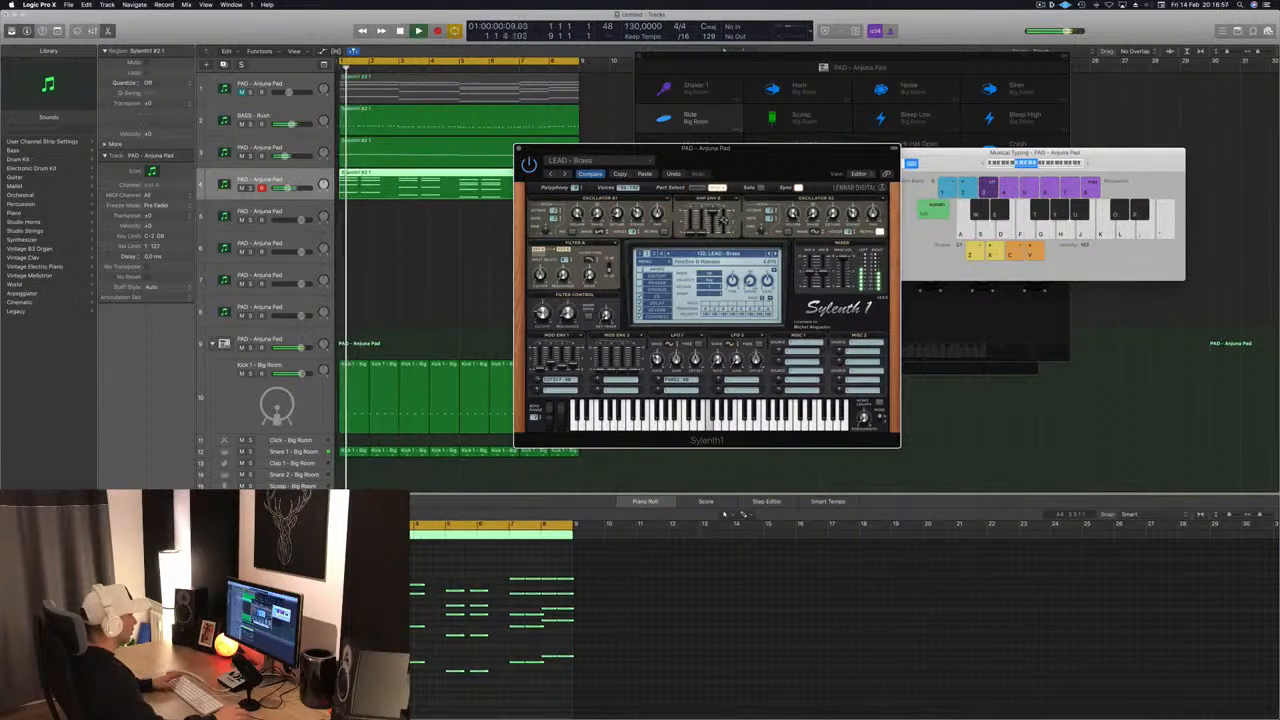
pyautogui.click(742, 513)
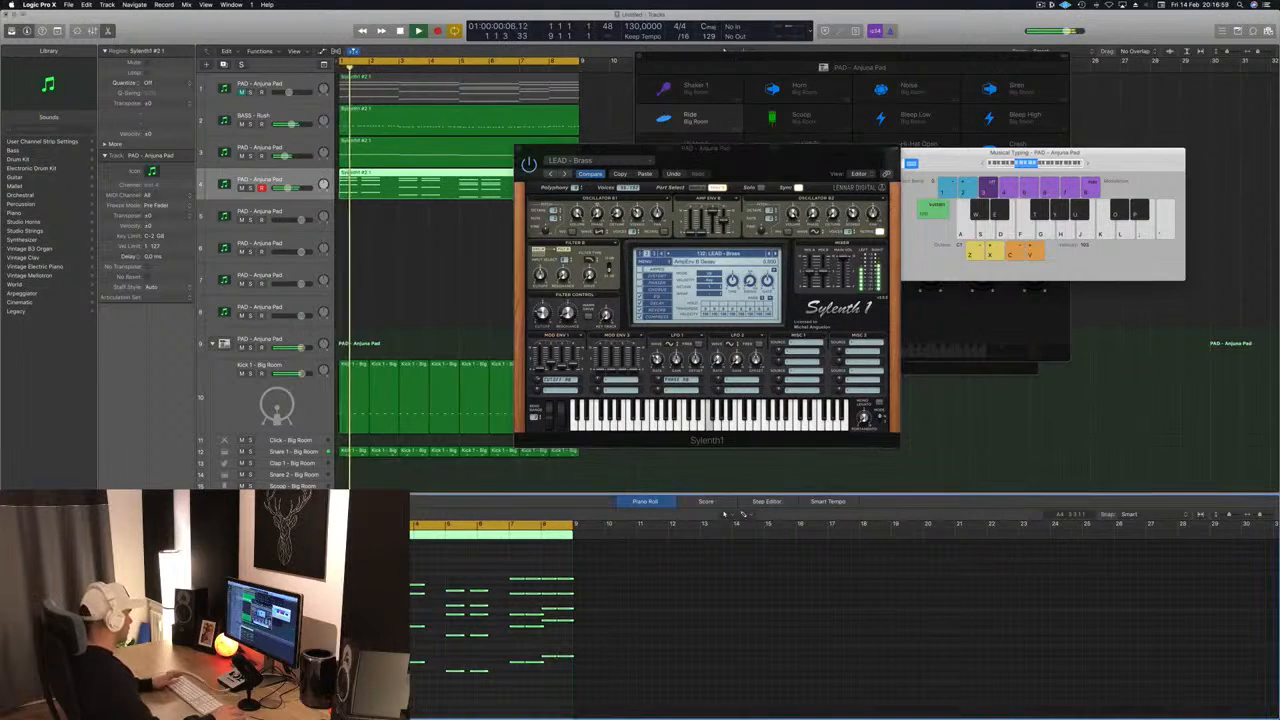
pyautogui.hotkey('ctrl', 's')
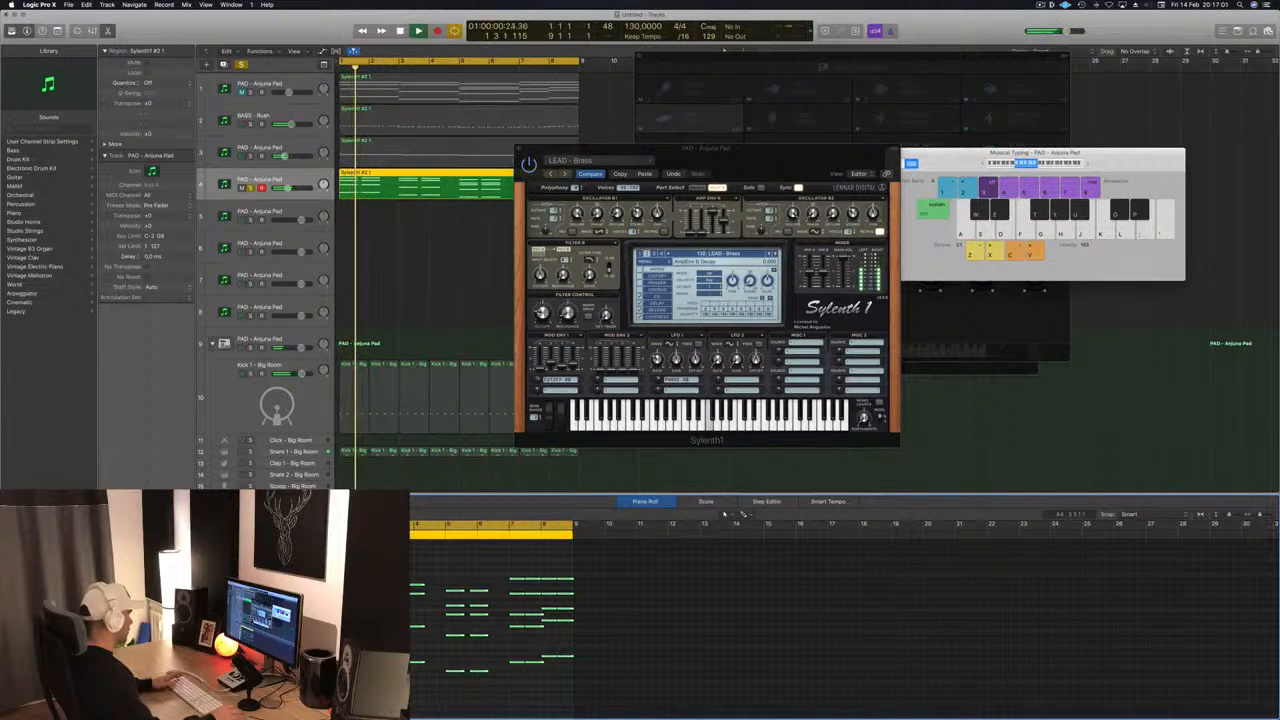
pyautogui.hotkey('ctrl', 's')
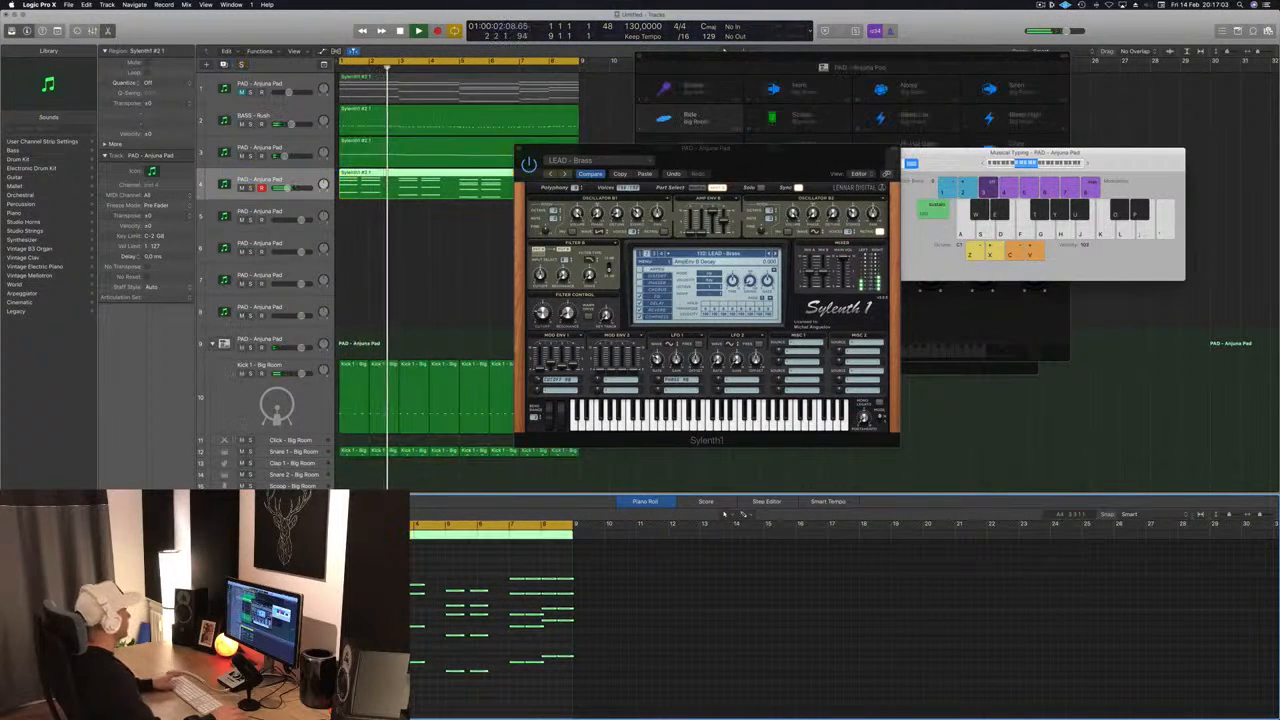
# - Step the fourth track's Sylenth1 through the lead presets from Brazil 1 to Burning Up during playback
pyautogui.moveTo(816, 145); pyautogui.dragTo(734, 99)
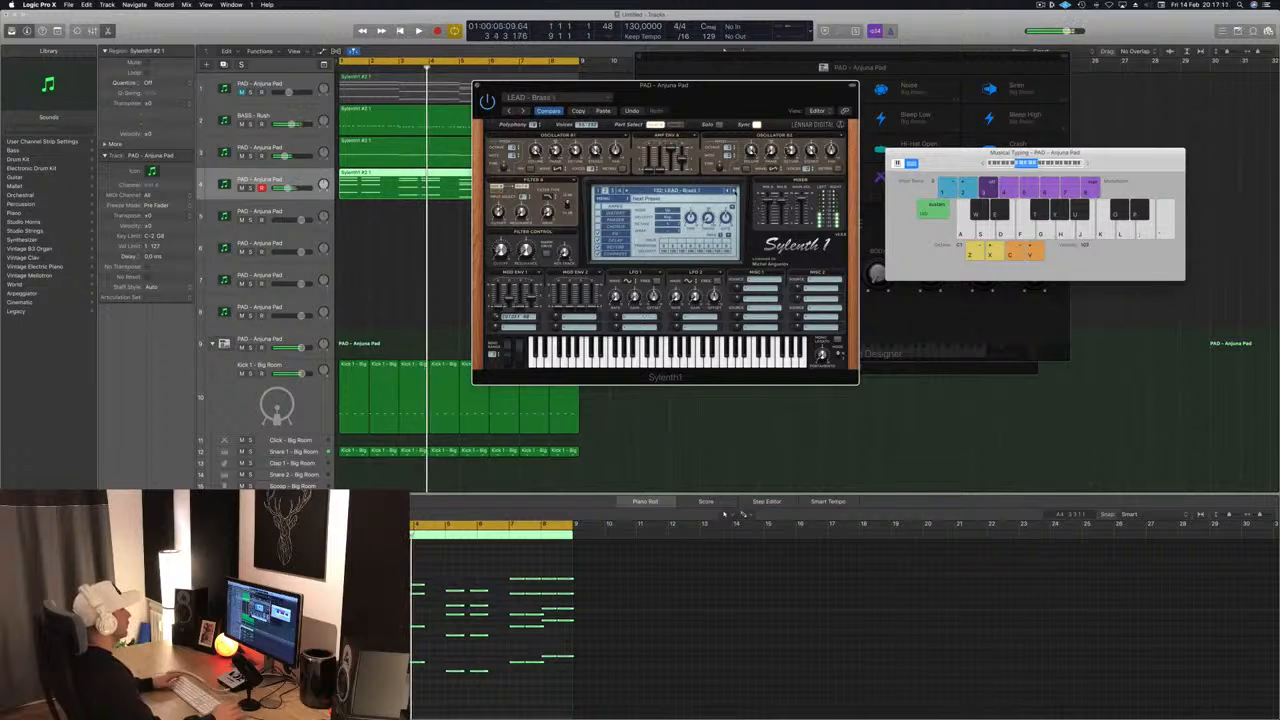
pyautogui.press('Return')
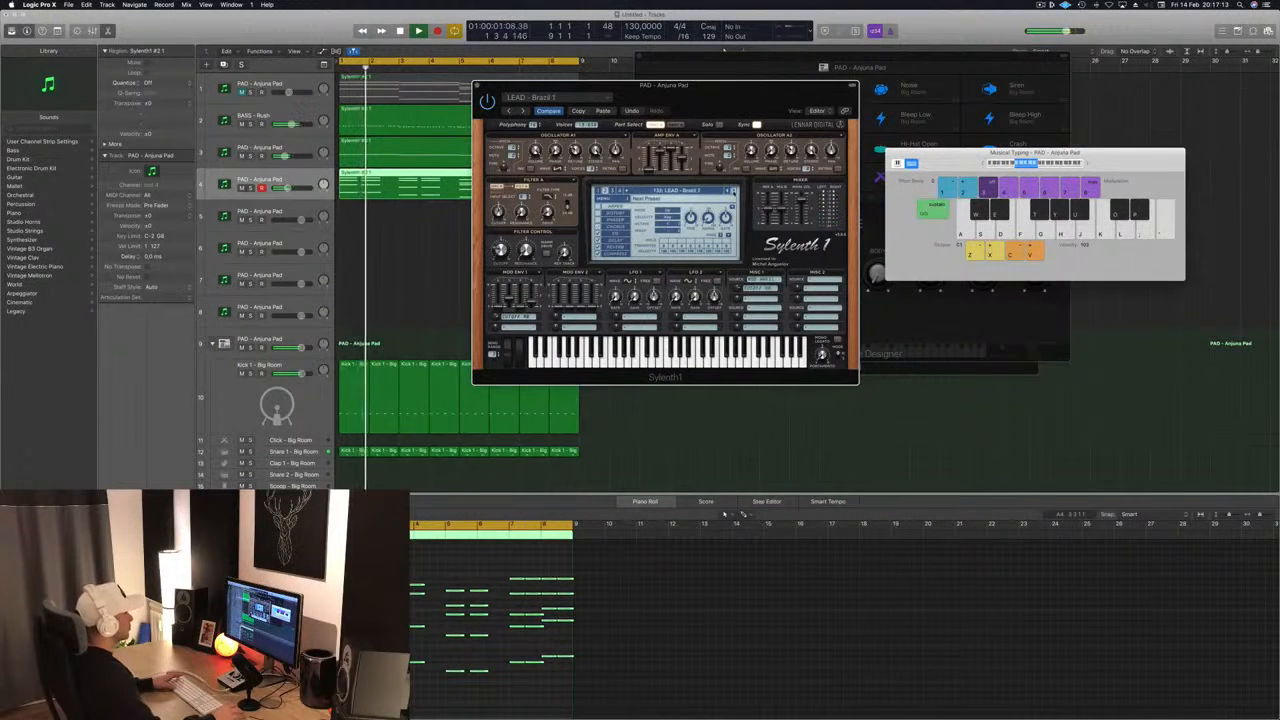
pyautogui.press('Return')
pyautogui.click(734, 191)
pyautogui.press('space')
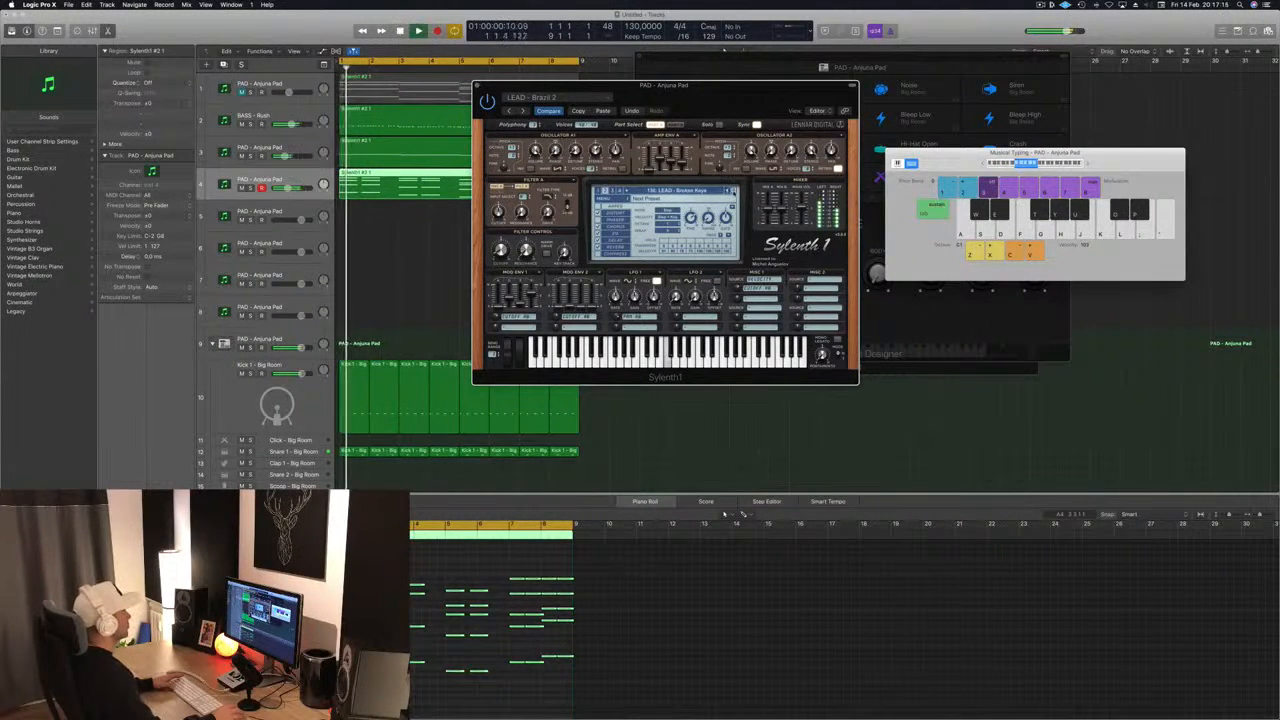
pyautogui.click(734, 191)
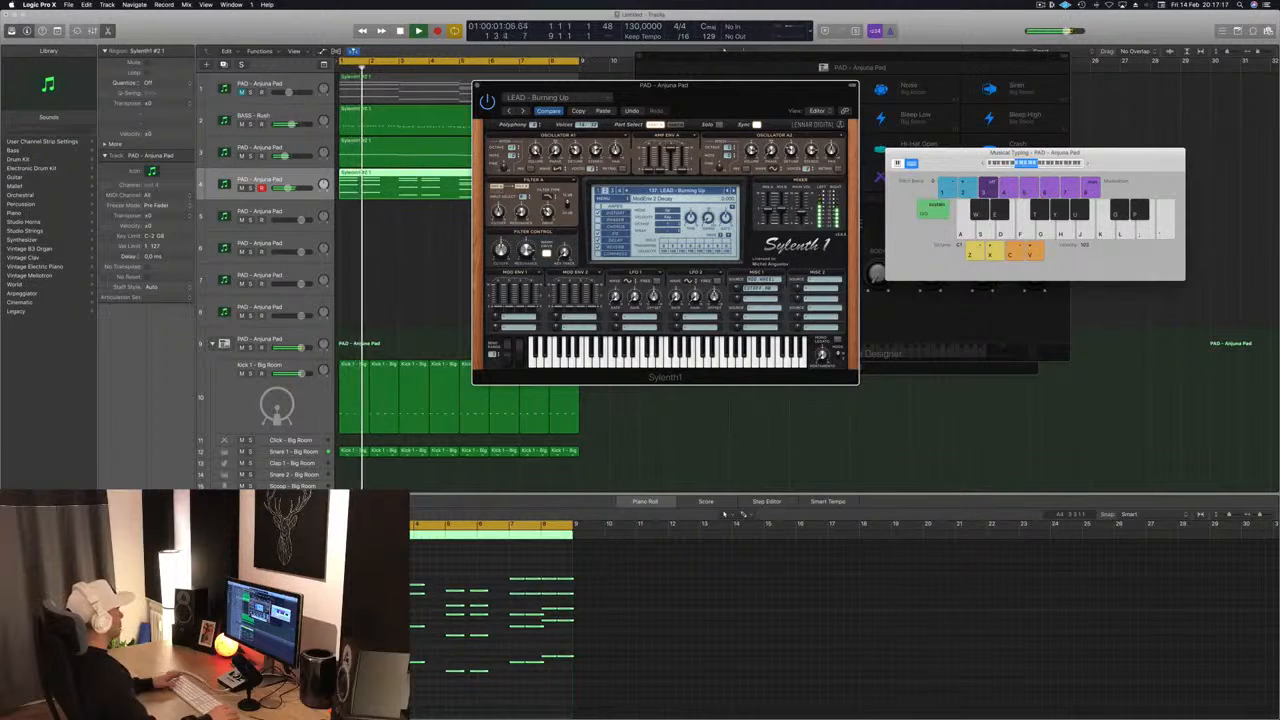
pyautogui.click(401, 575)
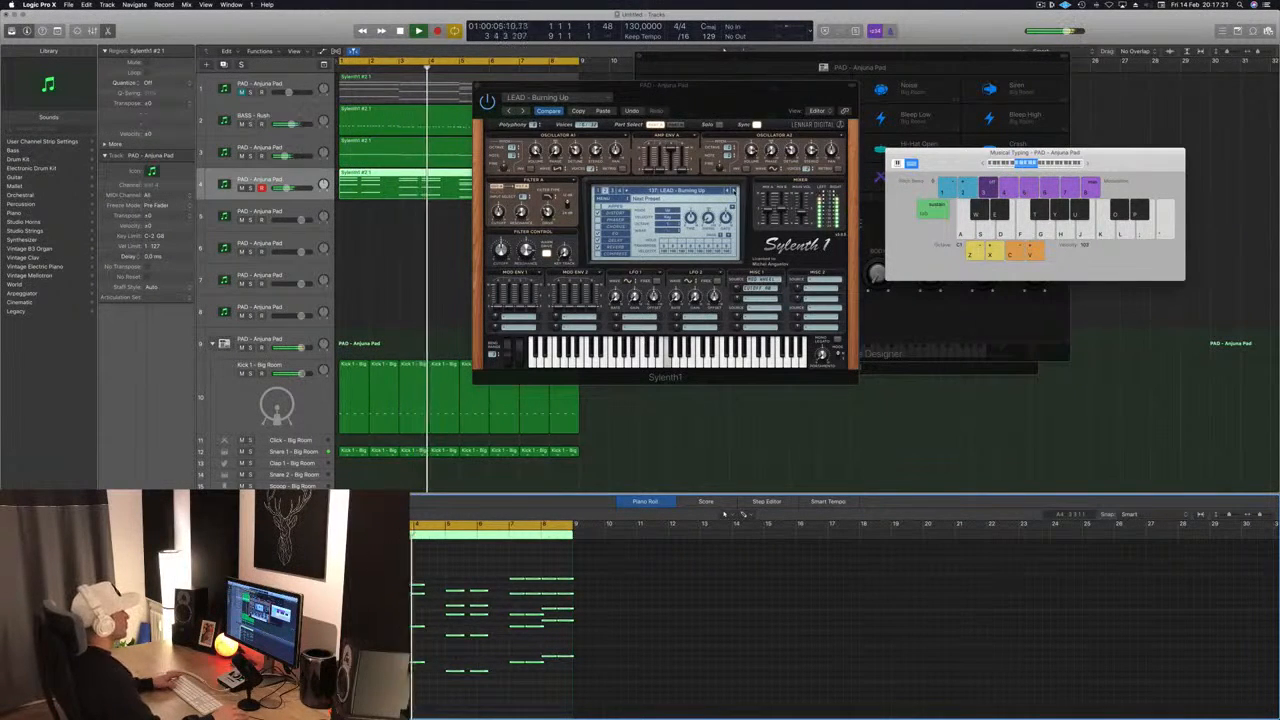
# - Audition the following lead presets from the start, from Central Park through Disco Lights to Discover Trance
pyautogui.click(734, 191)
pyautogui.press('Return')
pyautogui.click(734, 191)
pyautogui.press('Return')
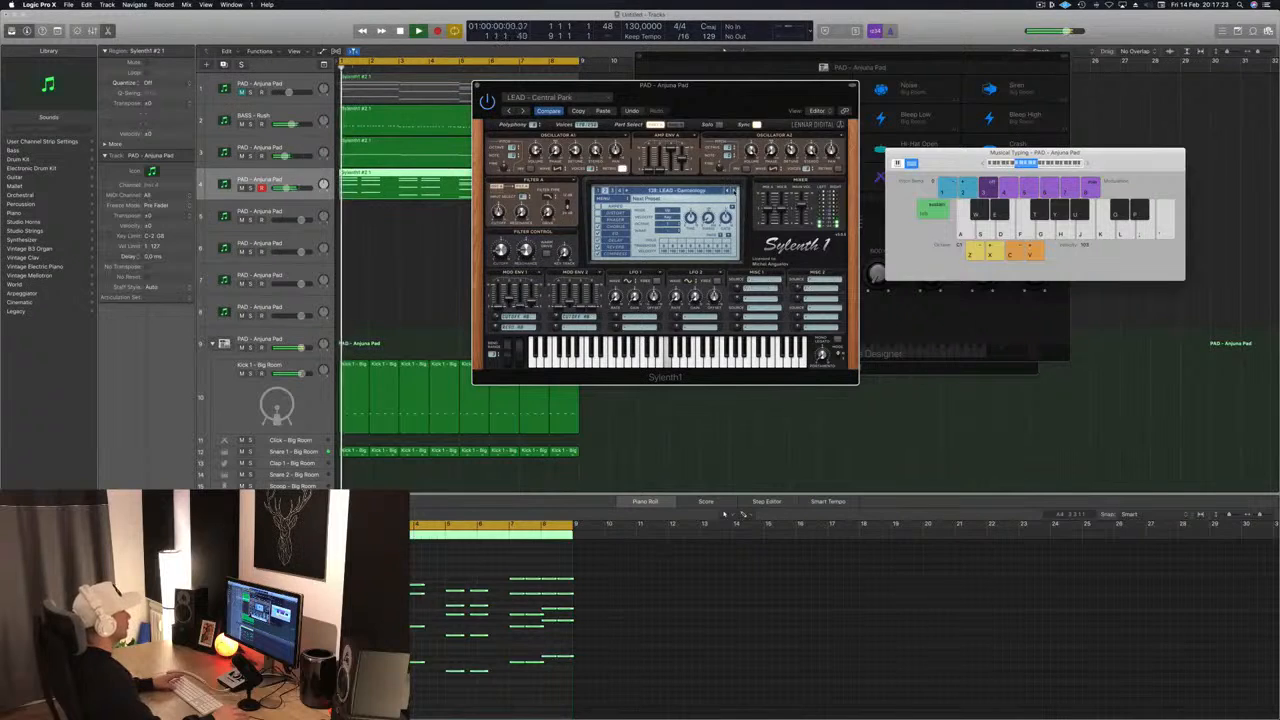
pyautogui.click(734, 191)
pyautogui.press('Return')
pyautogui.click(734, 191)
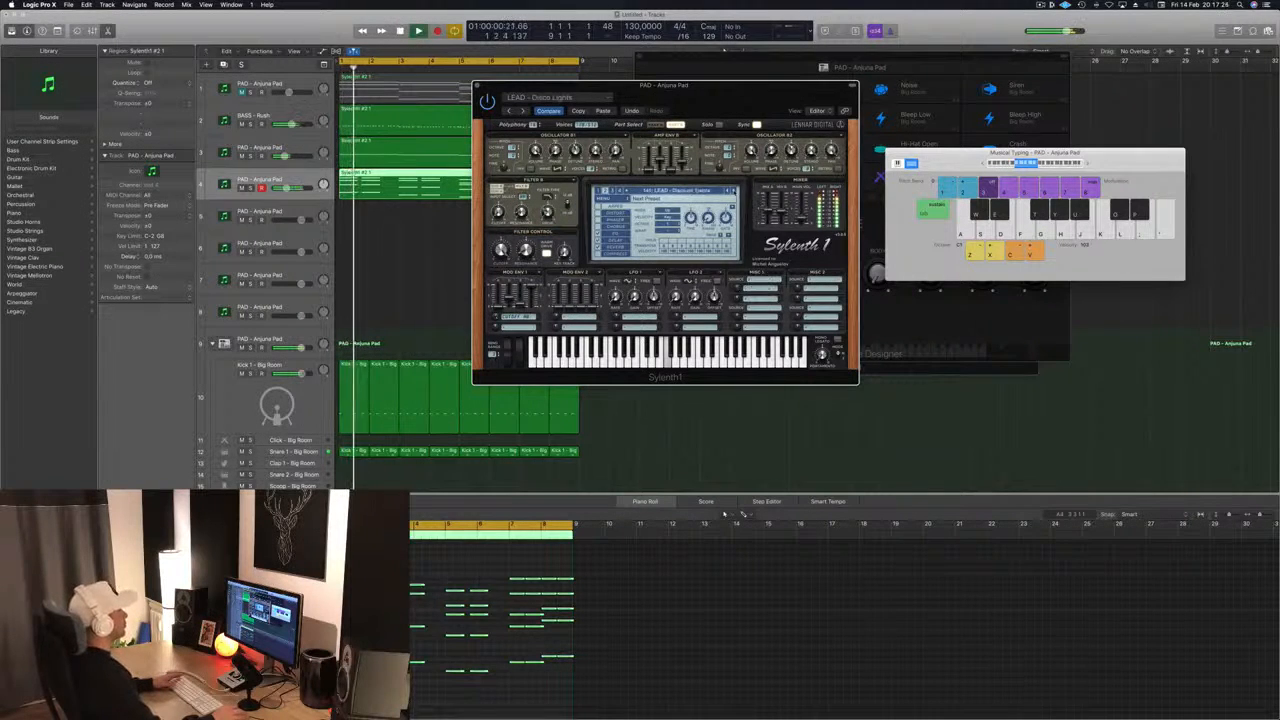
pyautogui.press('space')
pyautogui.press('space')
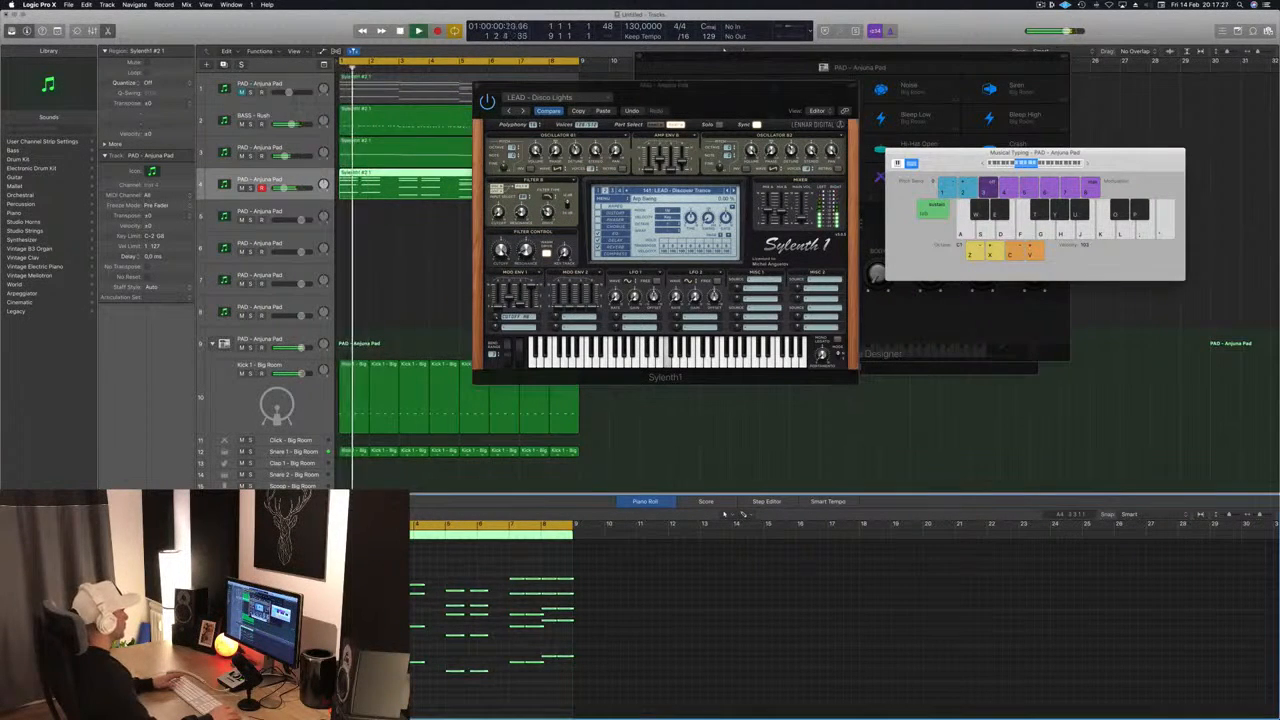
pyautogui.moveTo(707, 98); pyautogui.dragTo(722, 146)
pyautogui.click(747, 240)
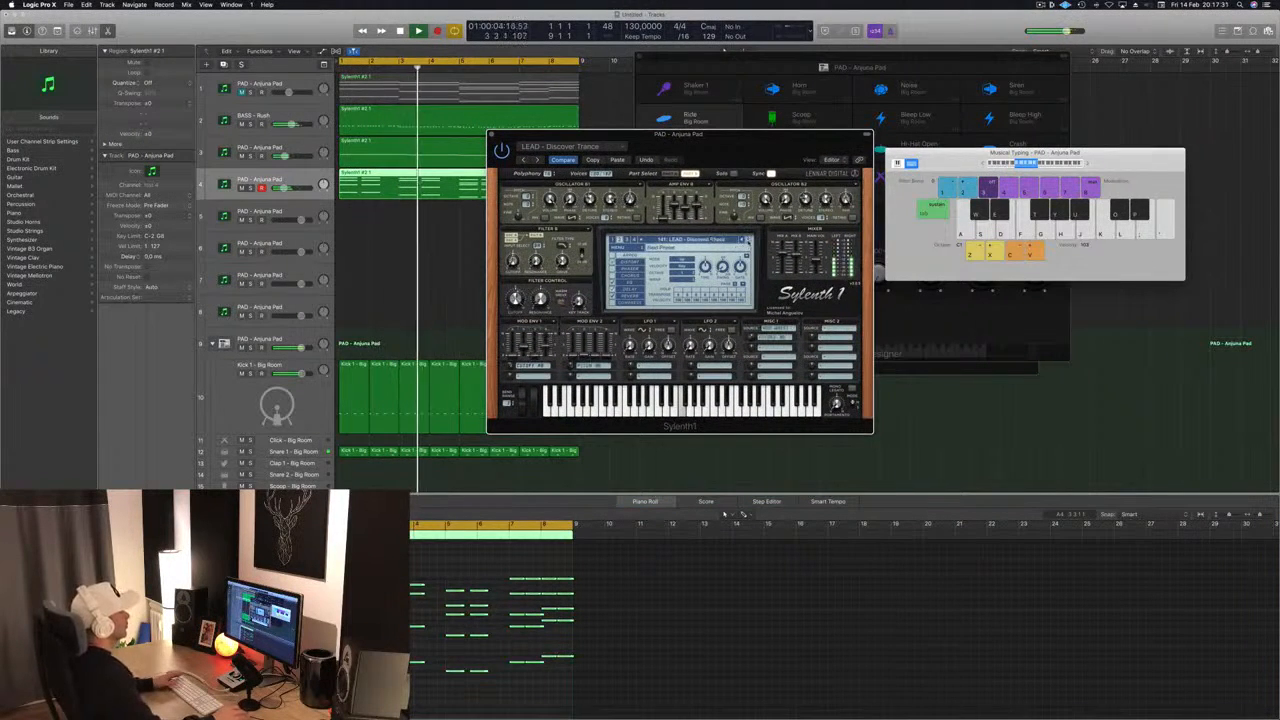
# - Audition the Distorted lead presets one after another against the chord stabs and continue to LEAD - Divine
pyautogui.press('space')
pyautogui.press('space')
pyautogui.click(747, 240)
pyautogui.press('space')
pyautogui.press('space')
pyautogui.click(747, 240)
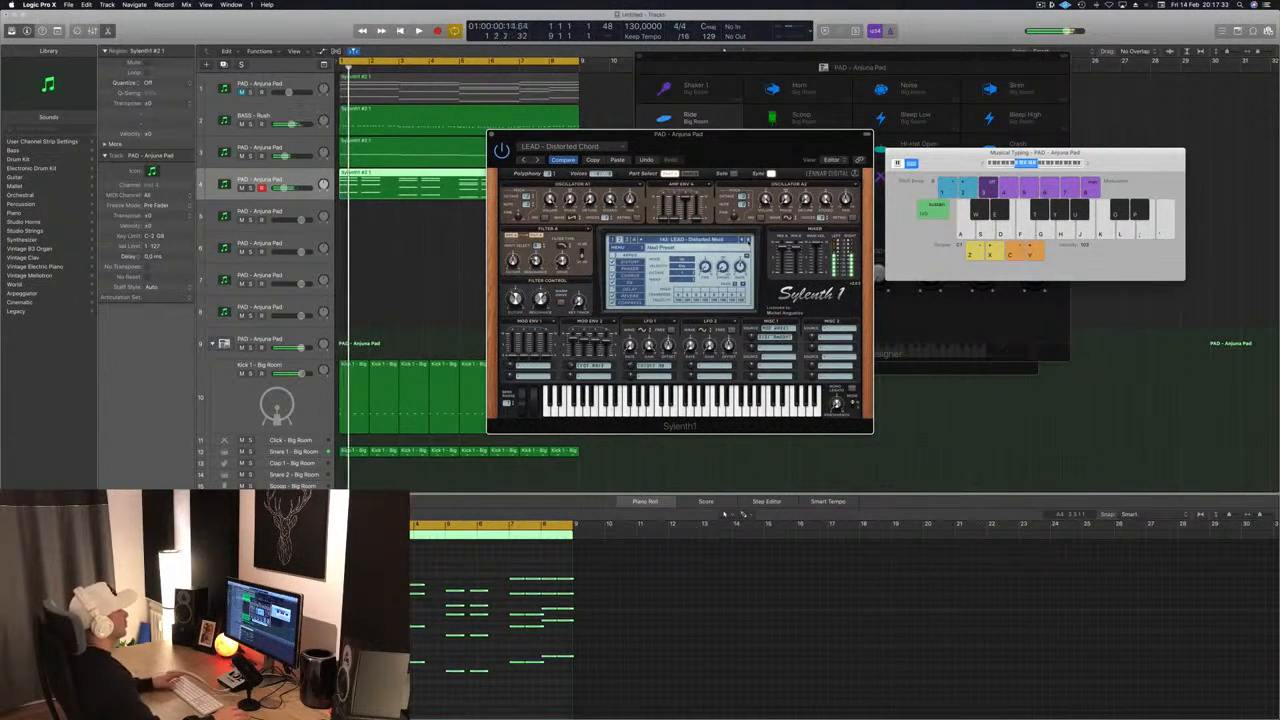
pyautogui.press('space')
pyautogui.press('space')
pyautogui.click(747, 240)
pyautogui.press('space')
pyautogui.press('space')
pyautogui.click(747, 240)
pyautogui.press('space')
pyautogui.press('space')
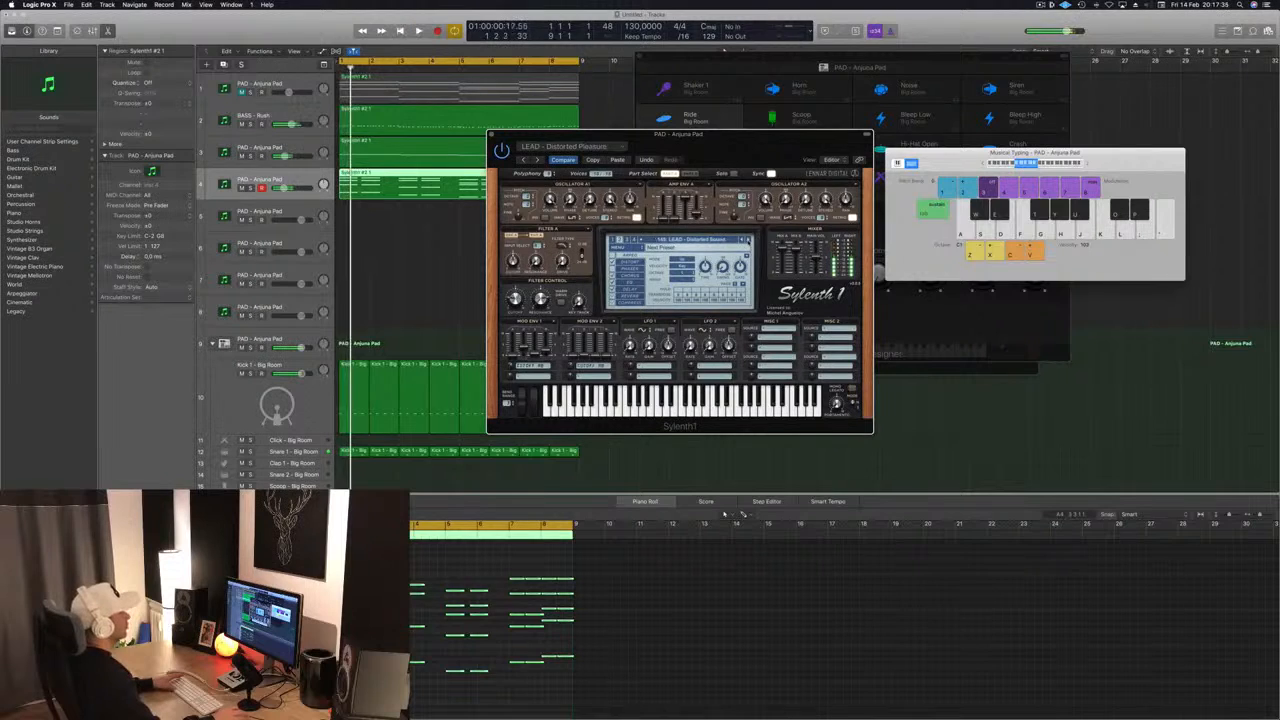
pyautogui.click(747, 240)
pyautogui.press('space')
pyautogui.press('space')
pyautogui.click(747, 240)
pyautogui.press('space')
pyautogui.press('space')
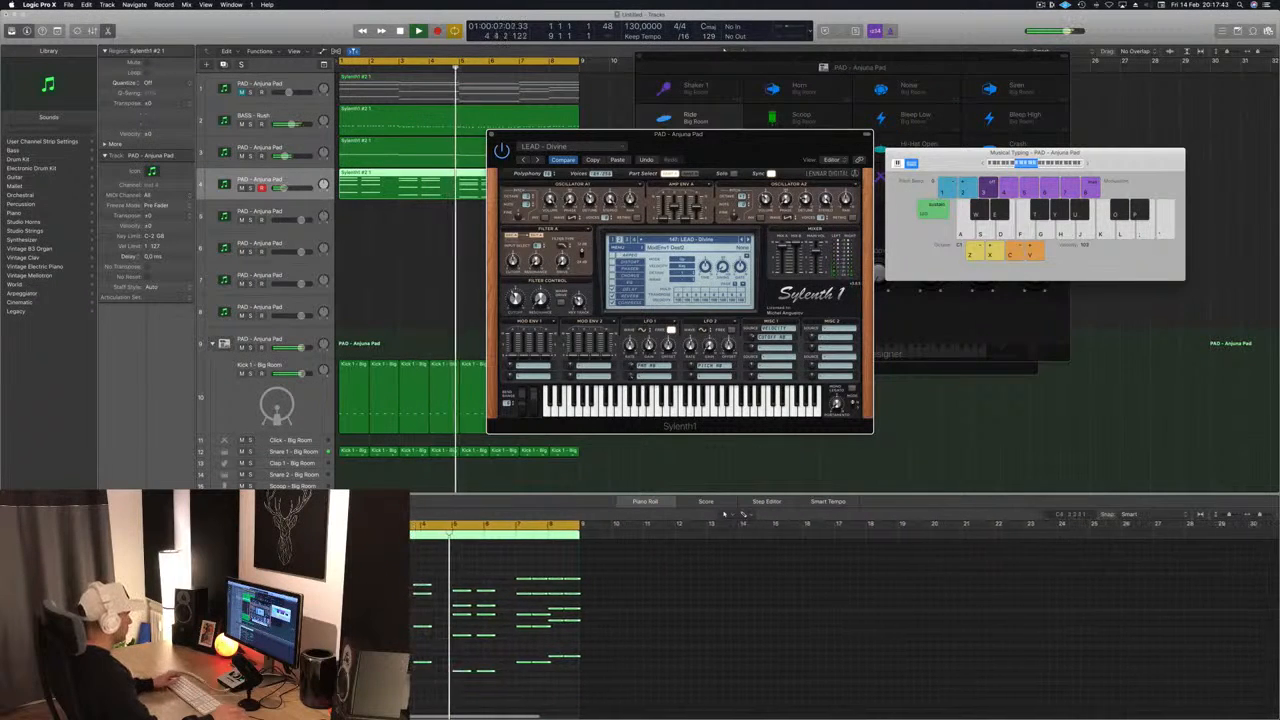
# - Replay LEAD - Divine from the start and audition the lead presets that follow it, including Electro Square
pyautogui.moveTo(680, 133); pyautogui.dragTo(855, 111)
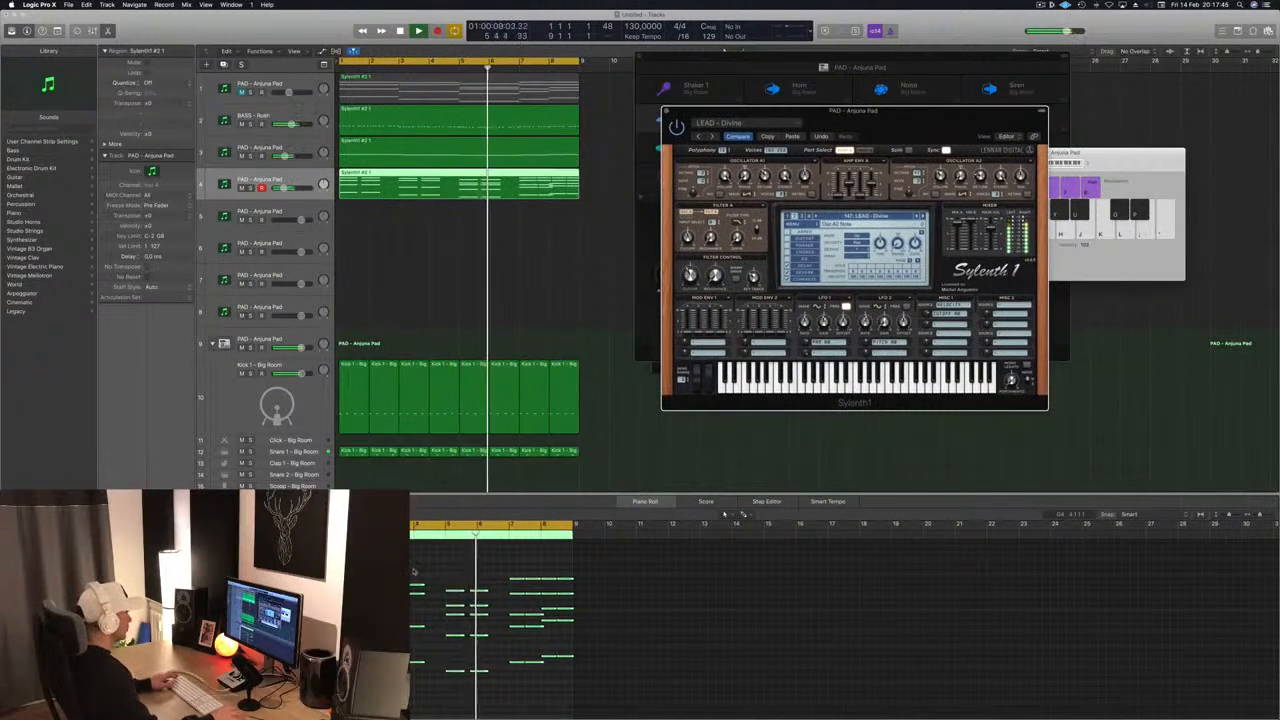
pyautogui.press('Return')
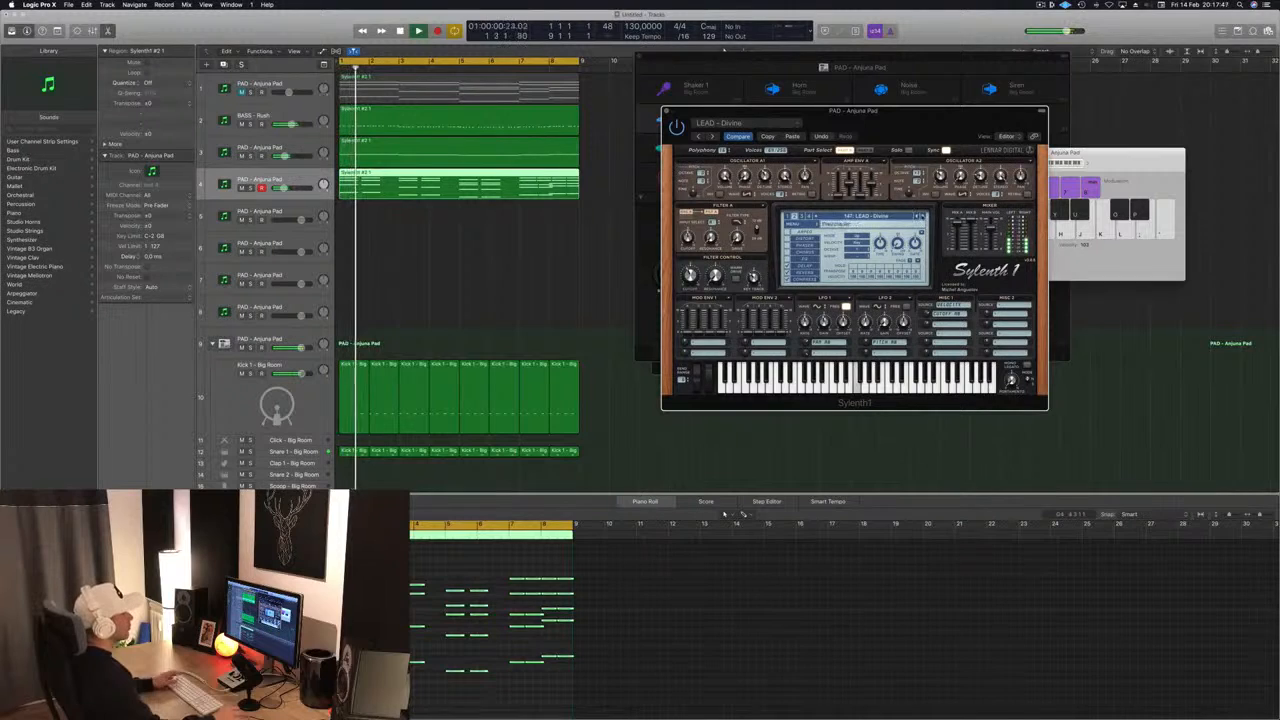
pyautogui.press('space')
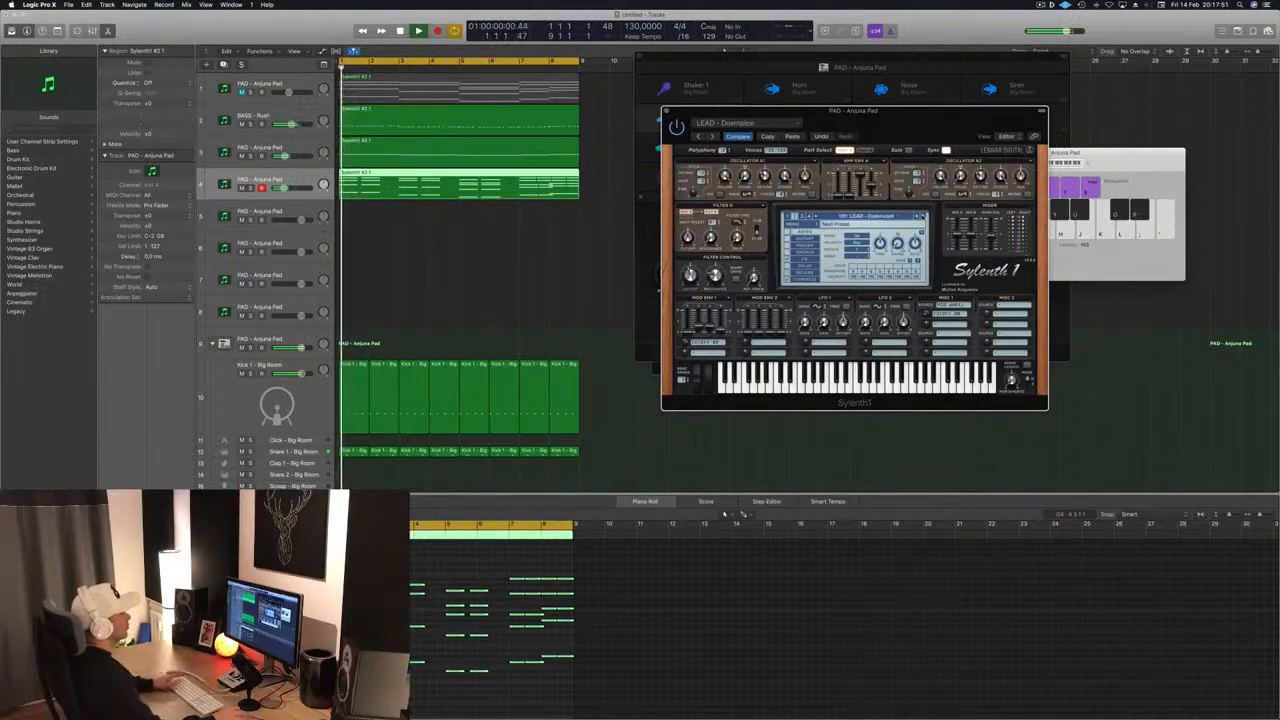
pyautogui.press('Return')
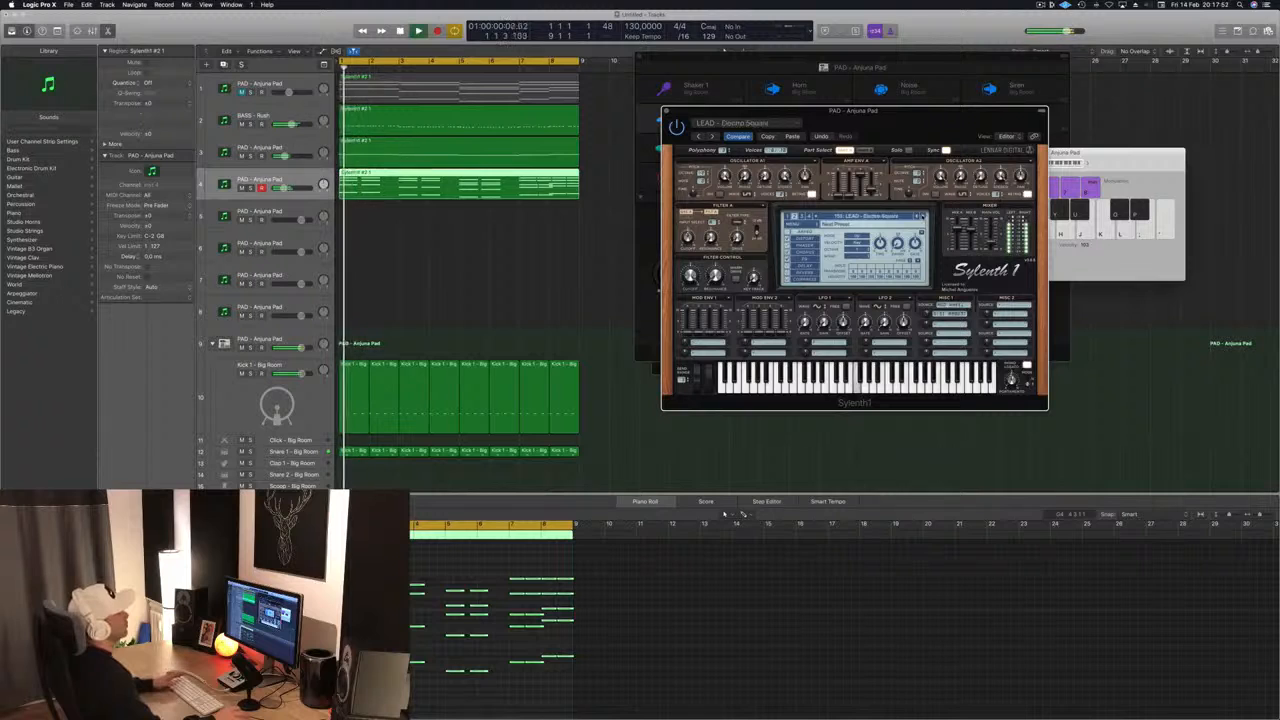
pyautogui.click(922, 217)
pyautogui.press('Return')
pyautogui.click(922, 217)
pyautogui.click(922, 217)
pyautogui.press('Return')
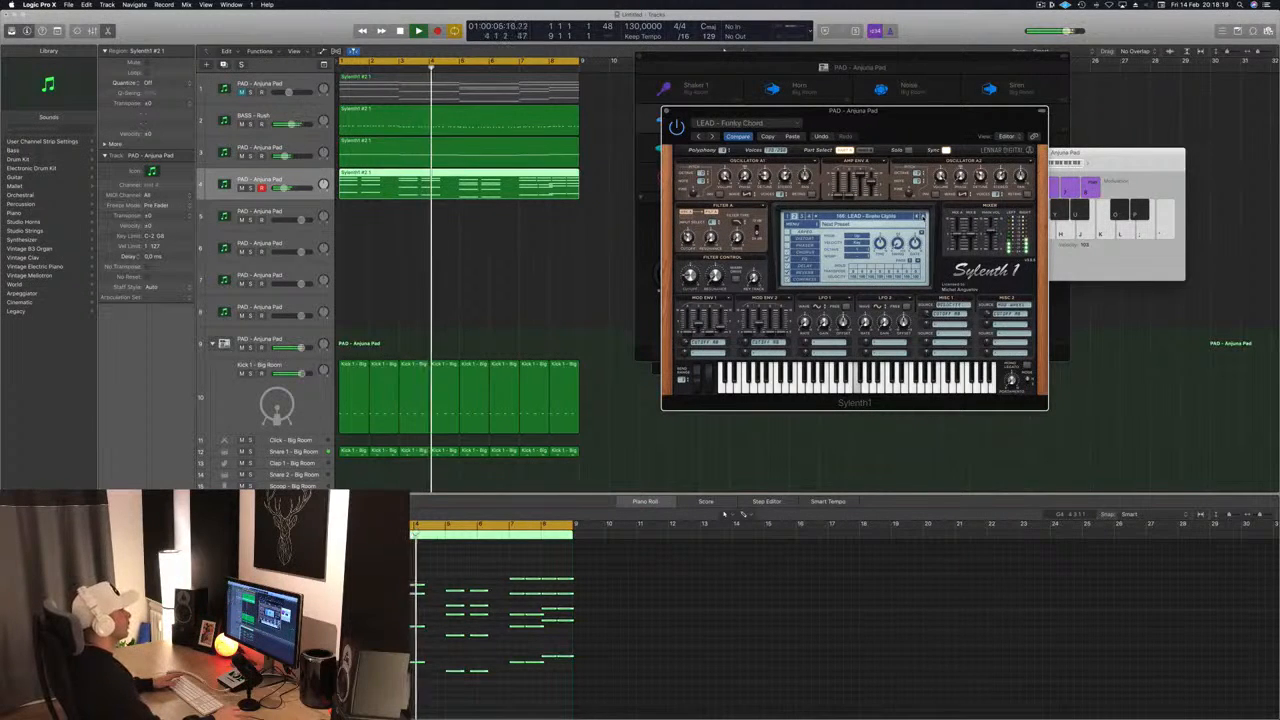
# - Audition lead presets from Funky Chord past Hammond B3 Organ, Hardcore 1 and Home to LEAD - Im Not Alone
pyautogui.press('Return')
pyautogui.click(923, 217)
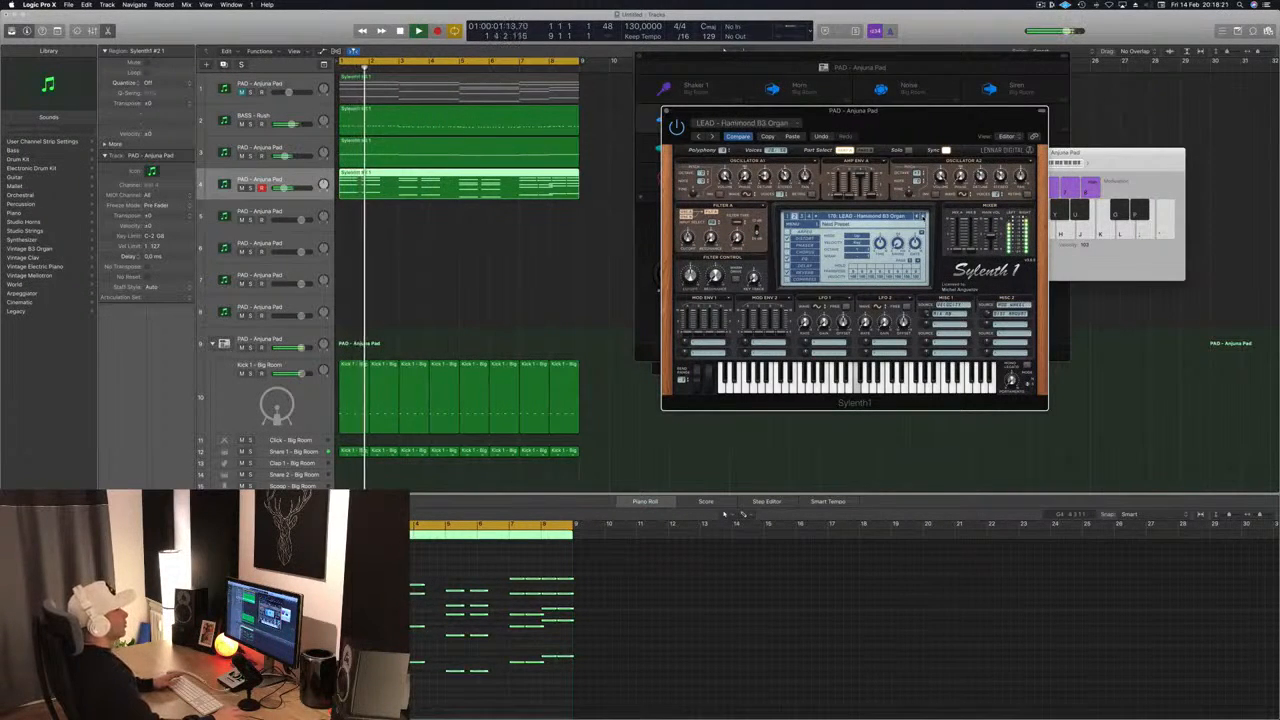
pyautogui.press('Return')
pyautogui.click(923, 217)
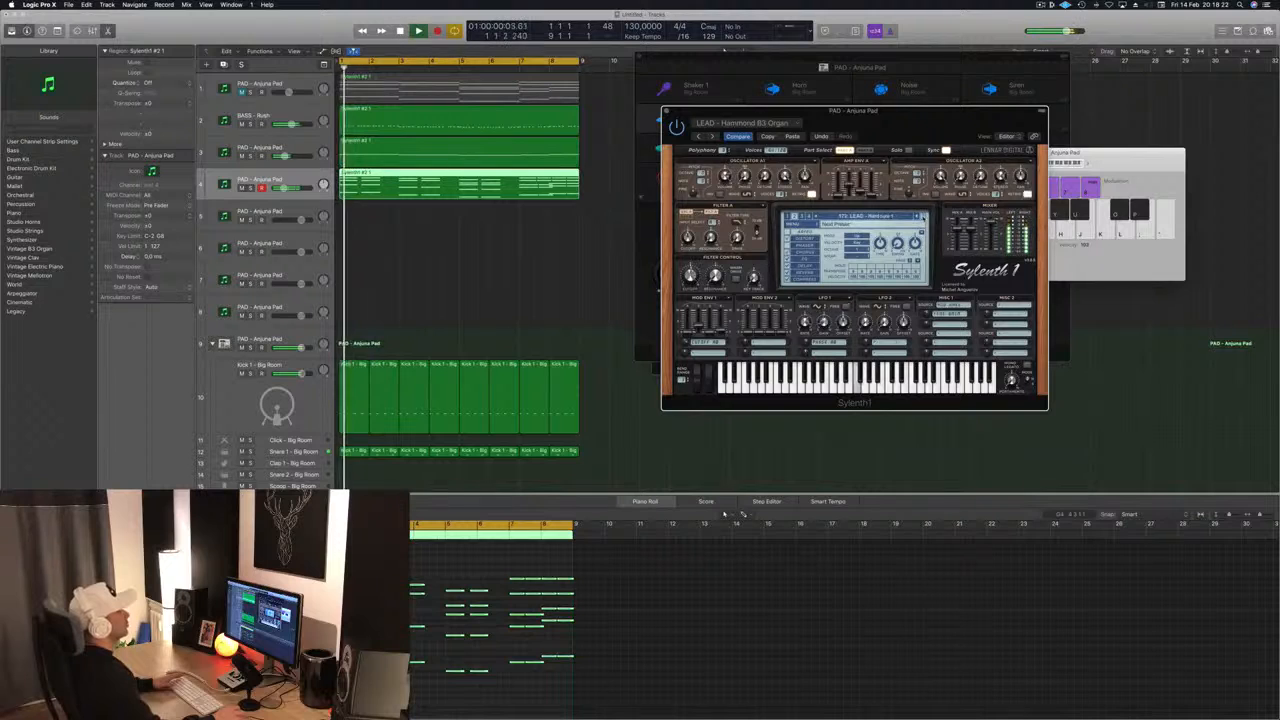
pyautogui.click(923, 217)
pyautogui.press('space')
pyautogui.press('Return')
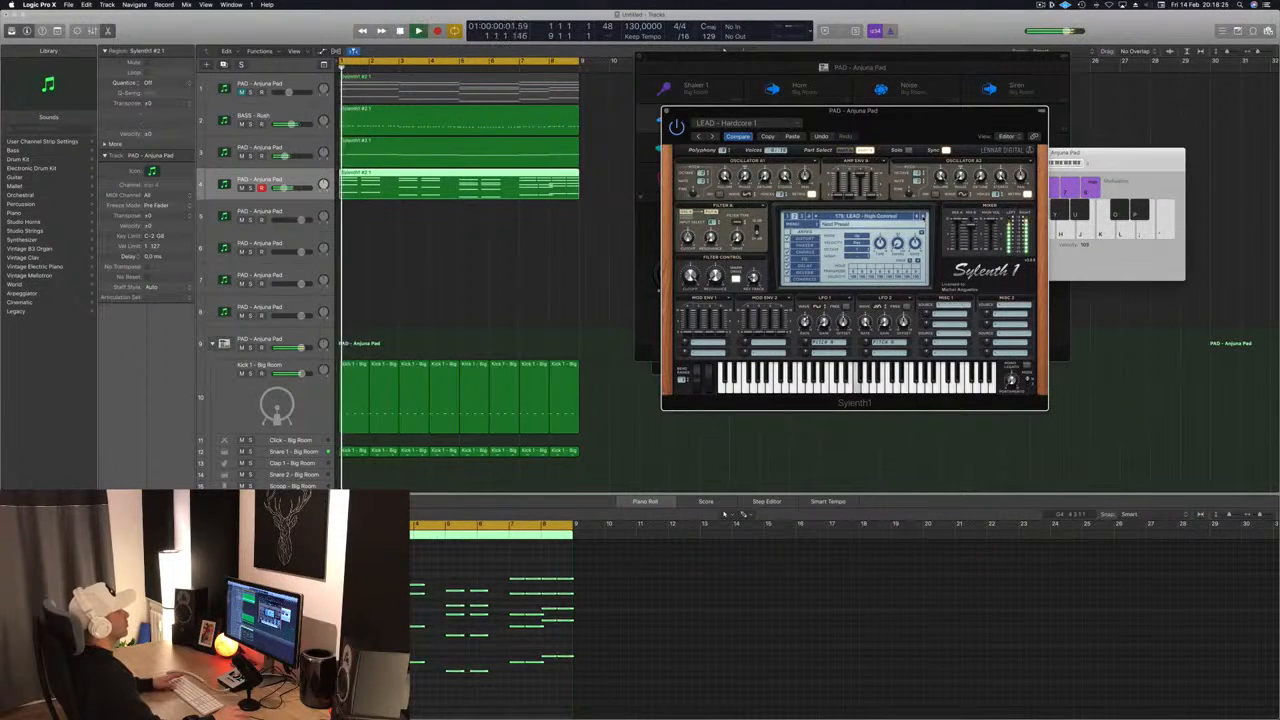
pyautogui.click(923, 217)
pyautogui.press('Return')
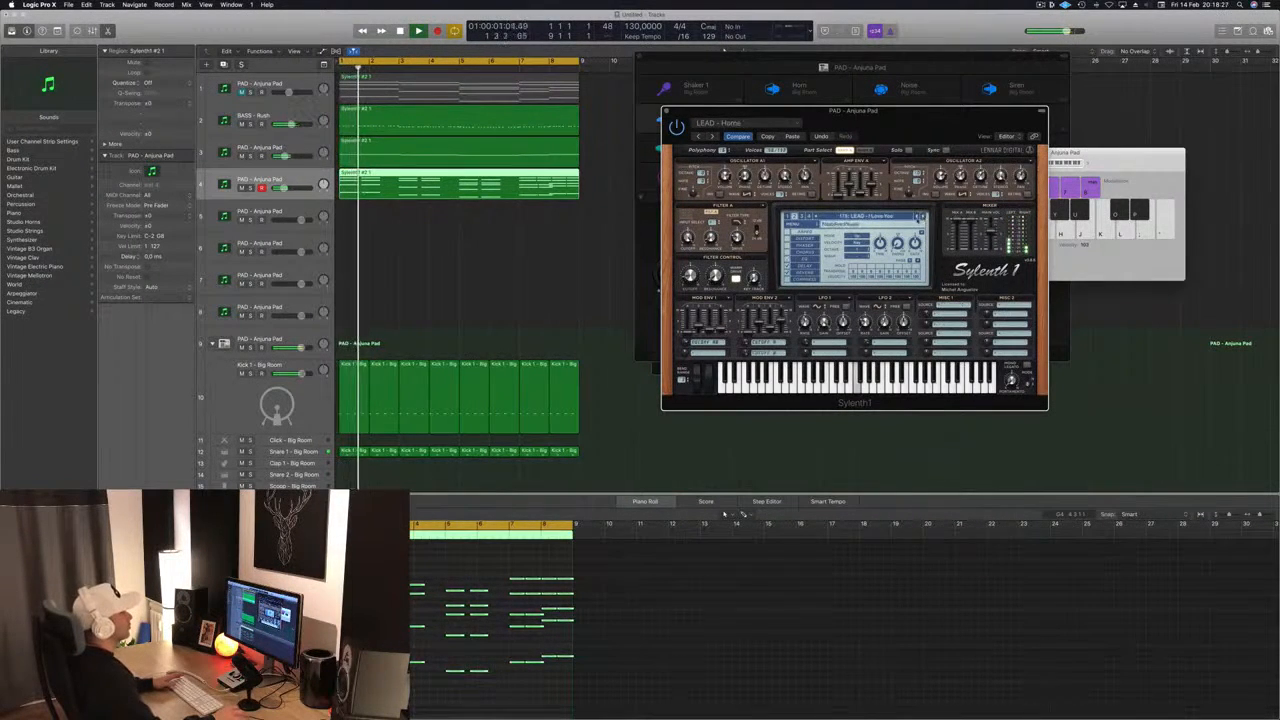
pyautogui.click(923, 217)
pyautogui.press('Return')
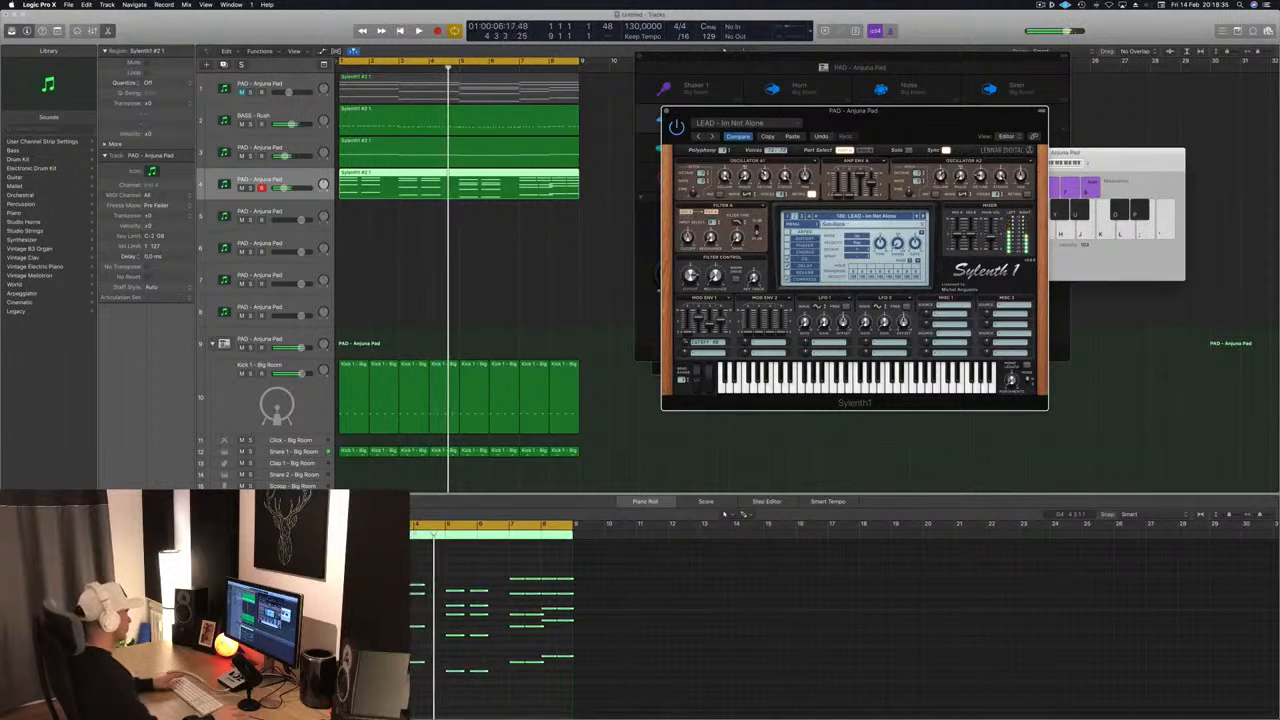
# - Compare Im Not Alone with Inpetto, Laid Back Lounge and the next lead presets, keep the last one loaded, and close its Sylenth1 window
pyautogui.press('space')
pyautogui.press('super+Right')
pyautogui.press('super+Right')
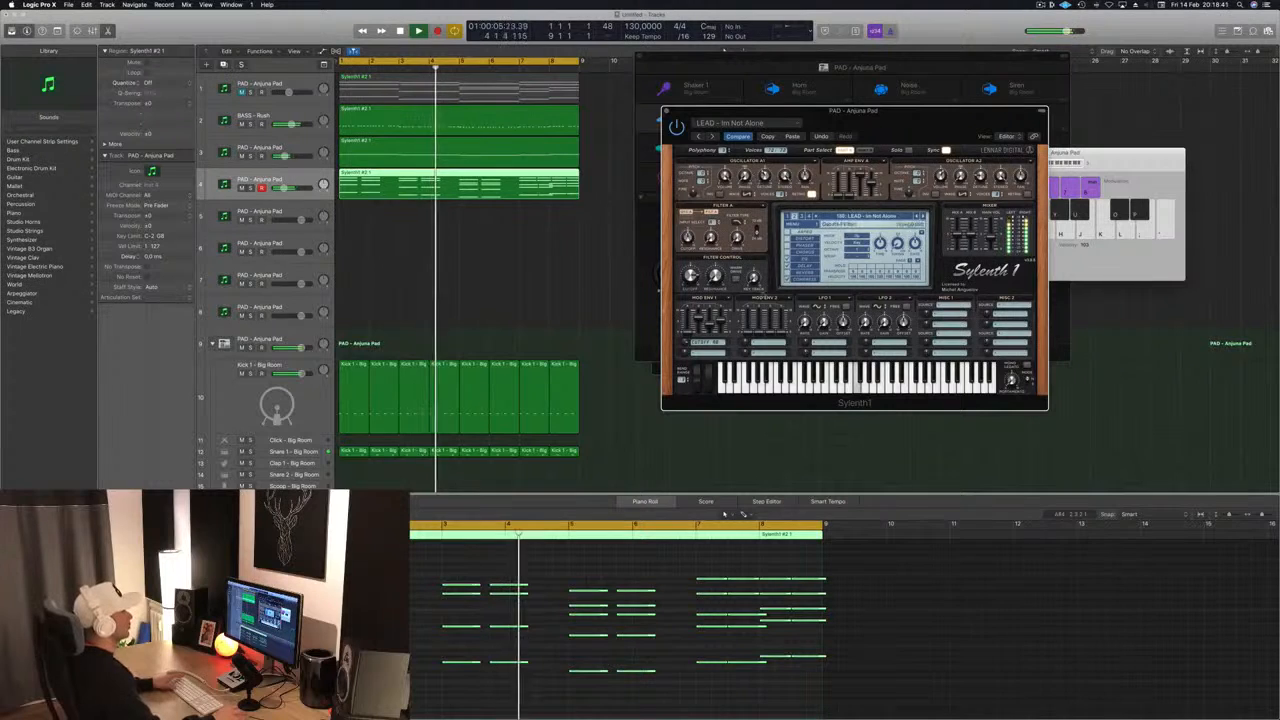
pyautogui.press('Return')
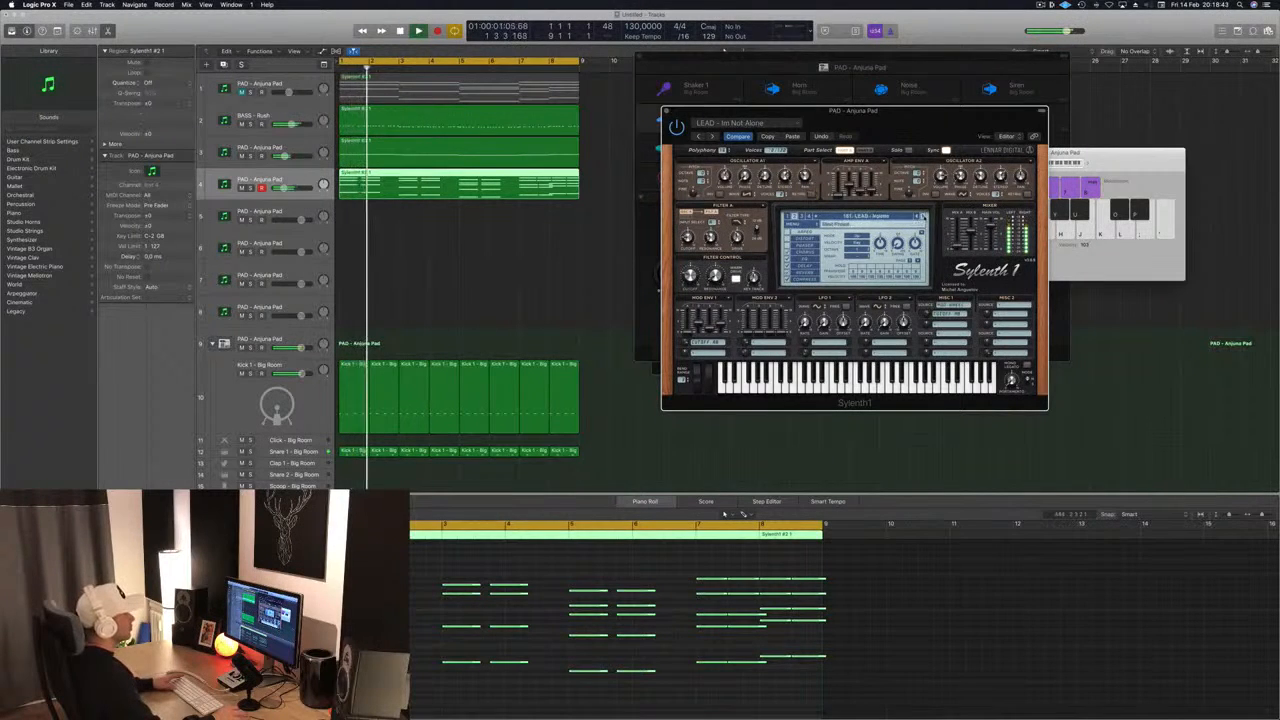
pyautogui.click(923, 216)
pyautogui.press('Return')
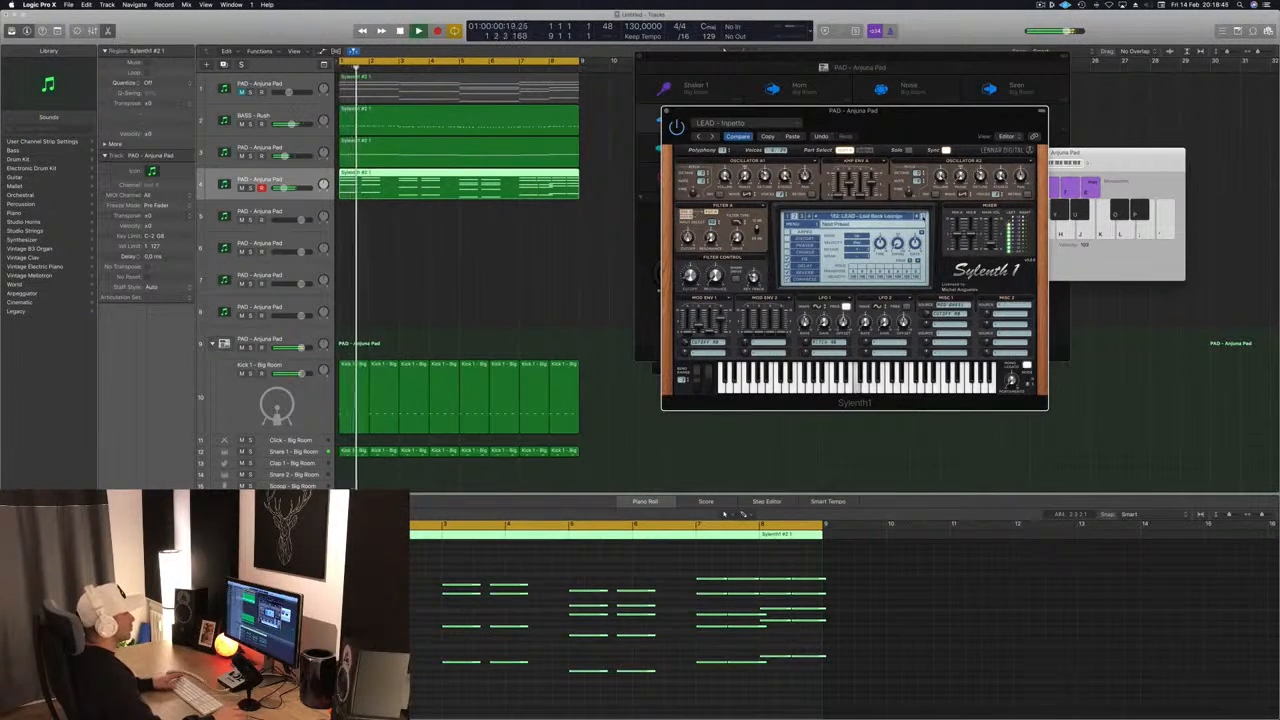
pyautogui.click(923, 216)
pyautogui.press('Return')
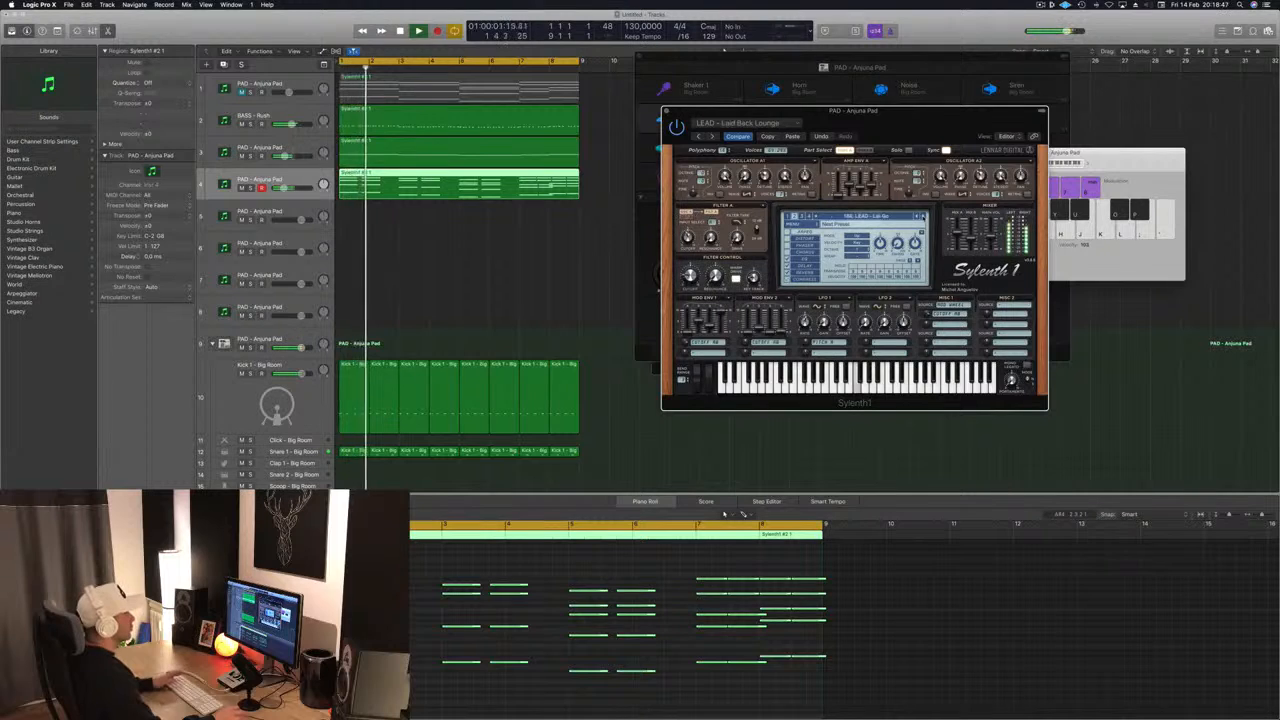
pyautogui.click(923, 216)
pyautogui.press('Return')
pyautogui.moveTo(944, 112)
pyautogui.mouseDown()
pyautogui.moveTo(984, 84)
pyautogui.moveTo(920, 106)
pyautogui.moveTo(952, 94)
pyautogui.mouseUp()
pyautogui.click(673, 87)
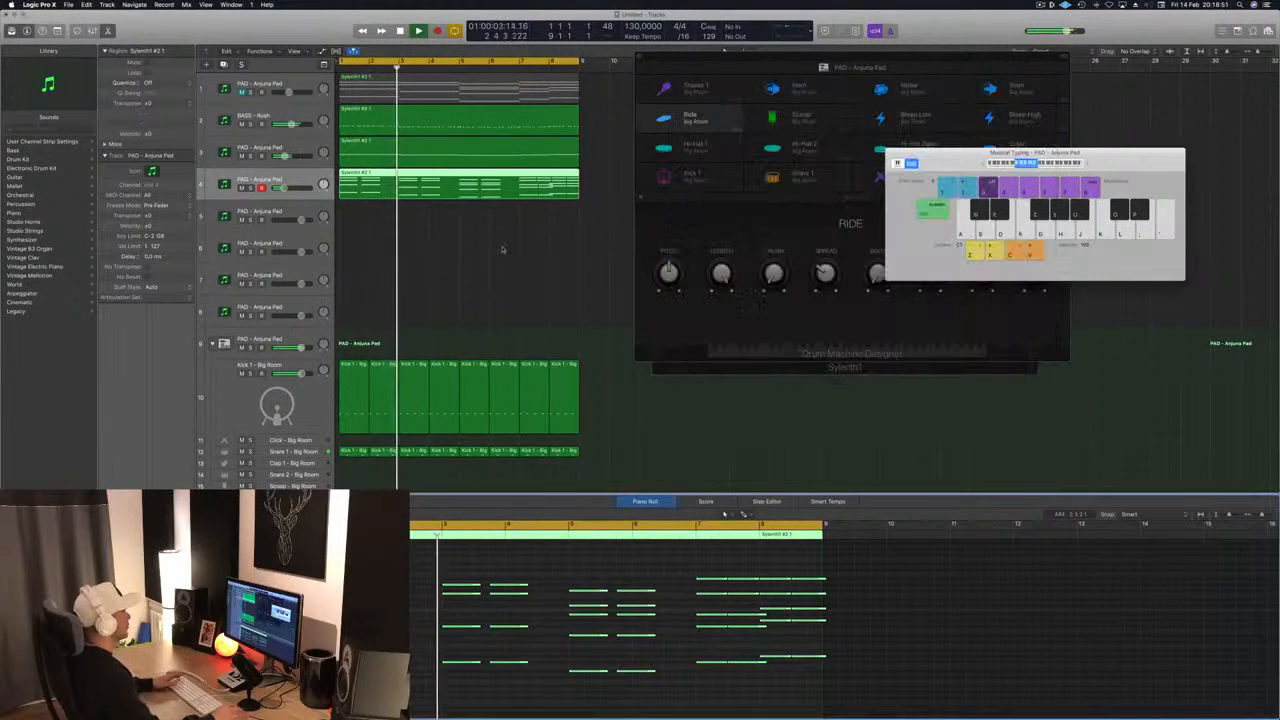
# - Bring the muted first pad track back into the mix, move the drum window aside, and select the fourth track's chord region
pyautogui.click(284, 84)
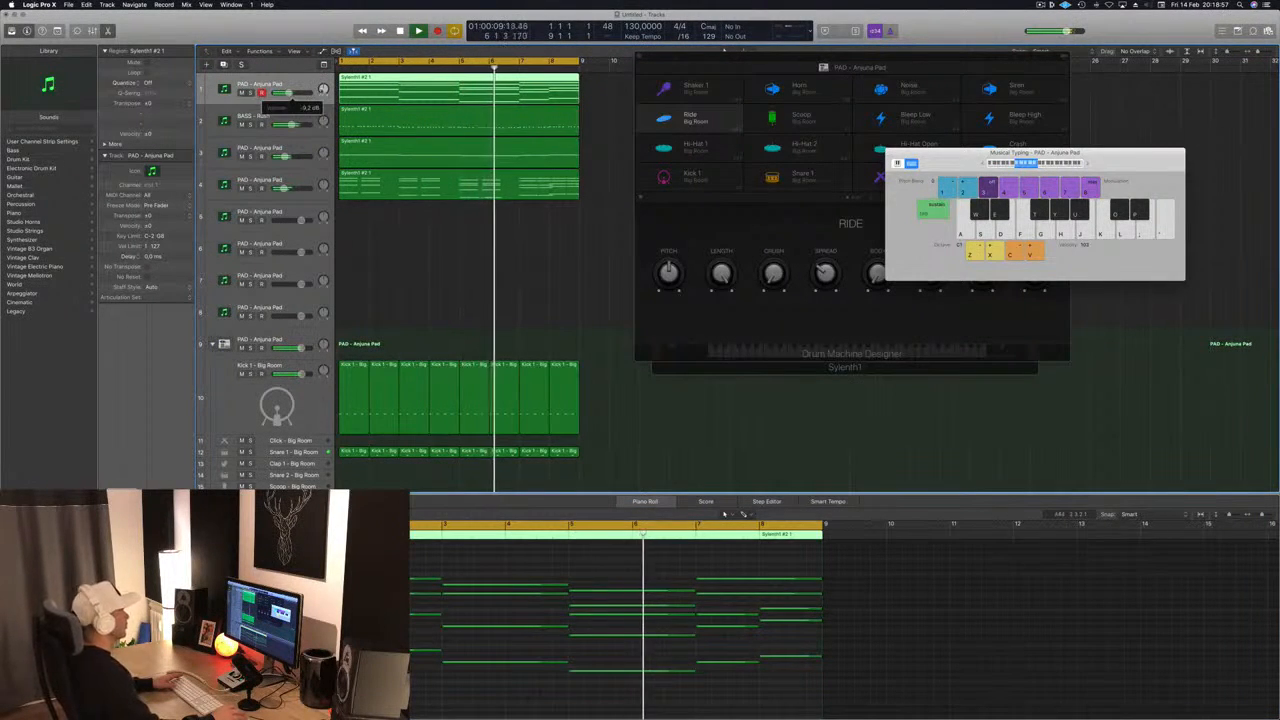
pyautogui.moveTo(840, 68); pyautogui.dragTo(1072, 89)
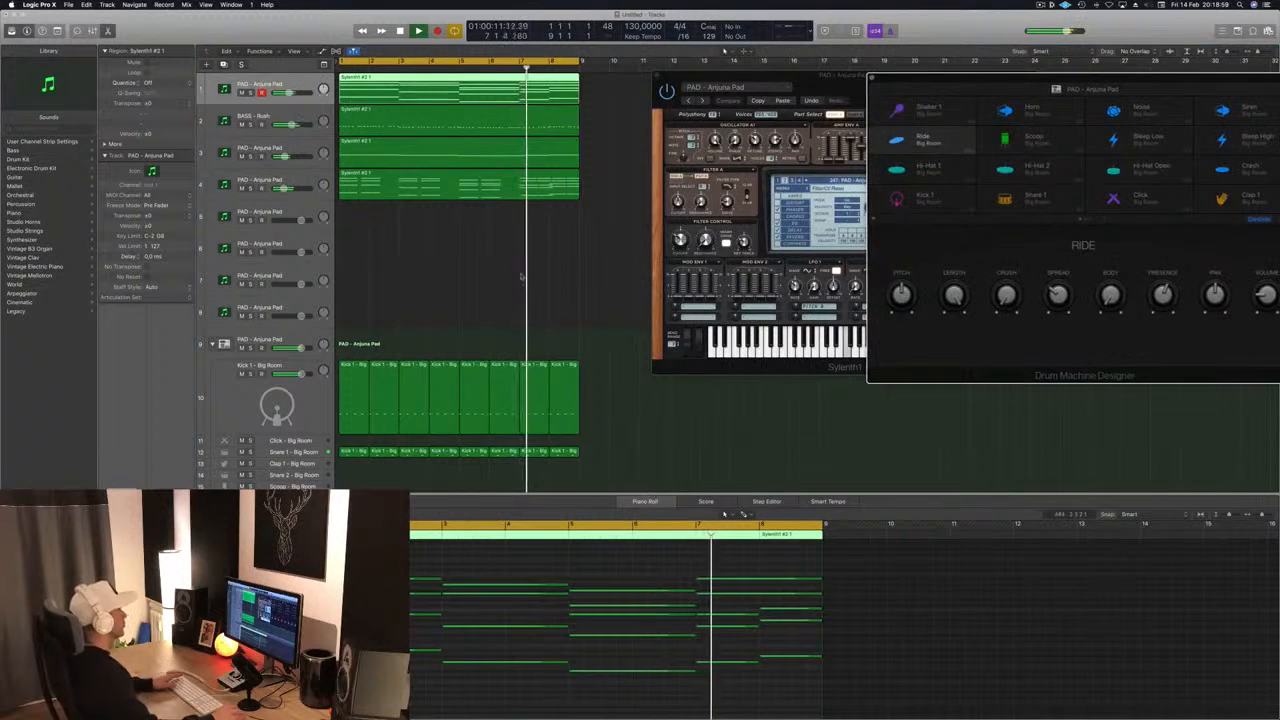
pyautogui.click(458, 188)
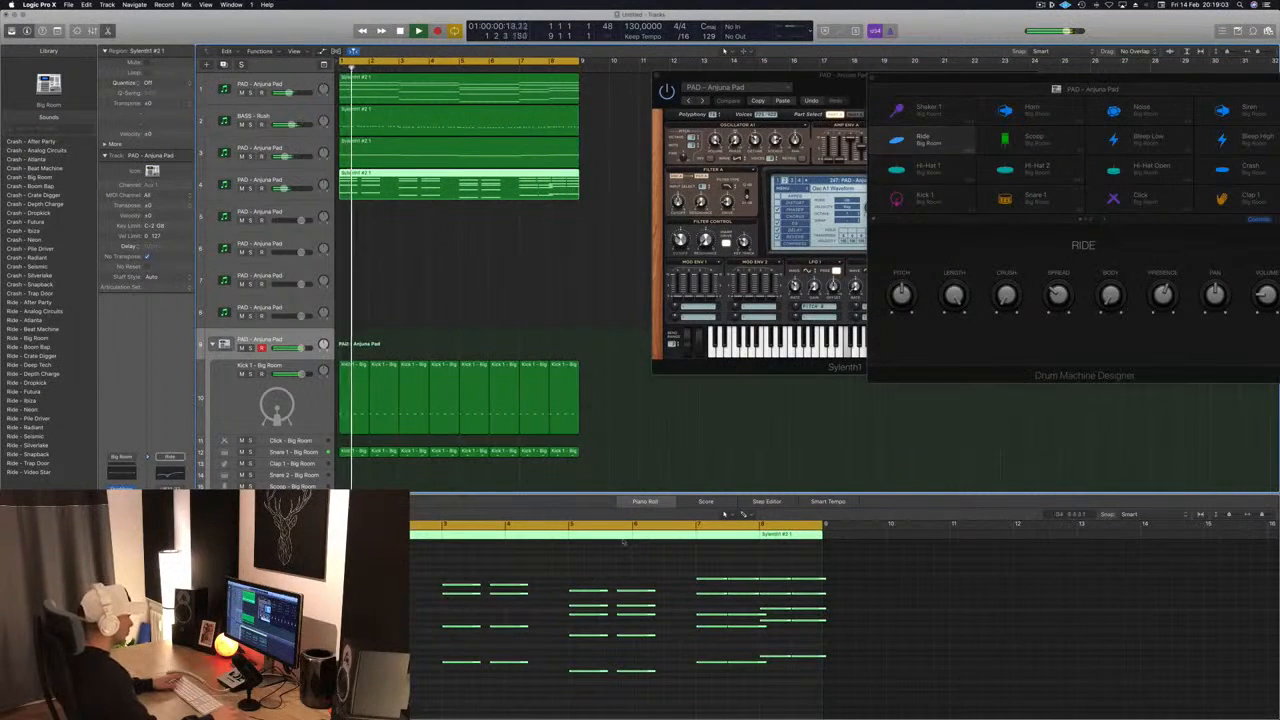
# - Select the fourth track's chord notes in bars 1 to 6 and shorten them all to brief stabs
pyautogui.moveTo(316, 552); pyautogui.dragTo(659, 708)
pyautogui.press('space')
pyautogui.scroll(5, 650, 610)
pyautogui.hscroll(-3, 648, 610)
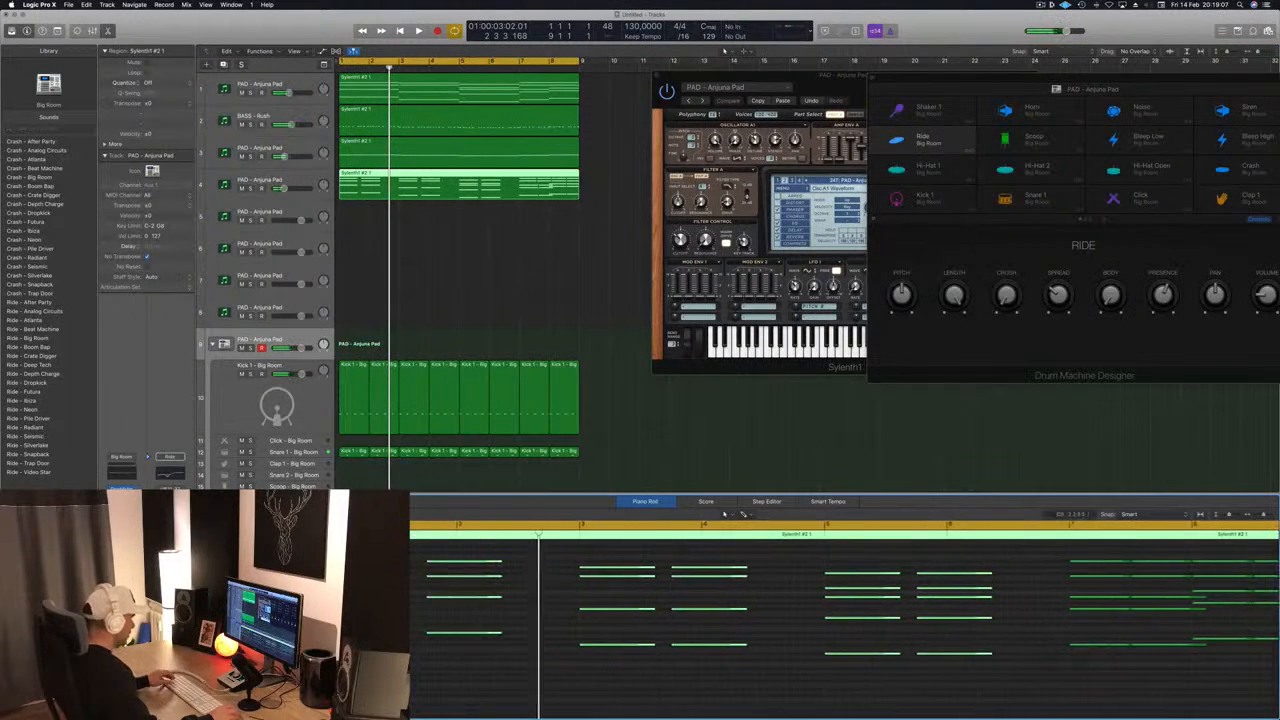
pyautogui.hscroll(1, 647, 610)
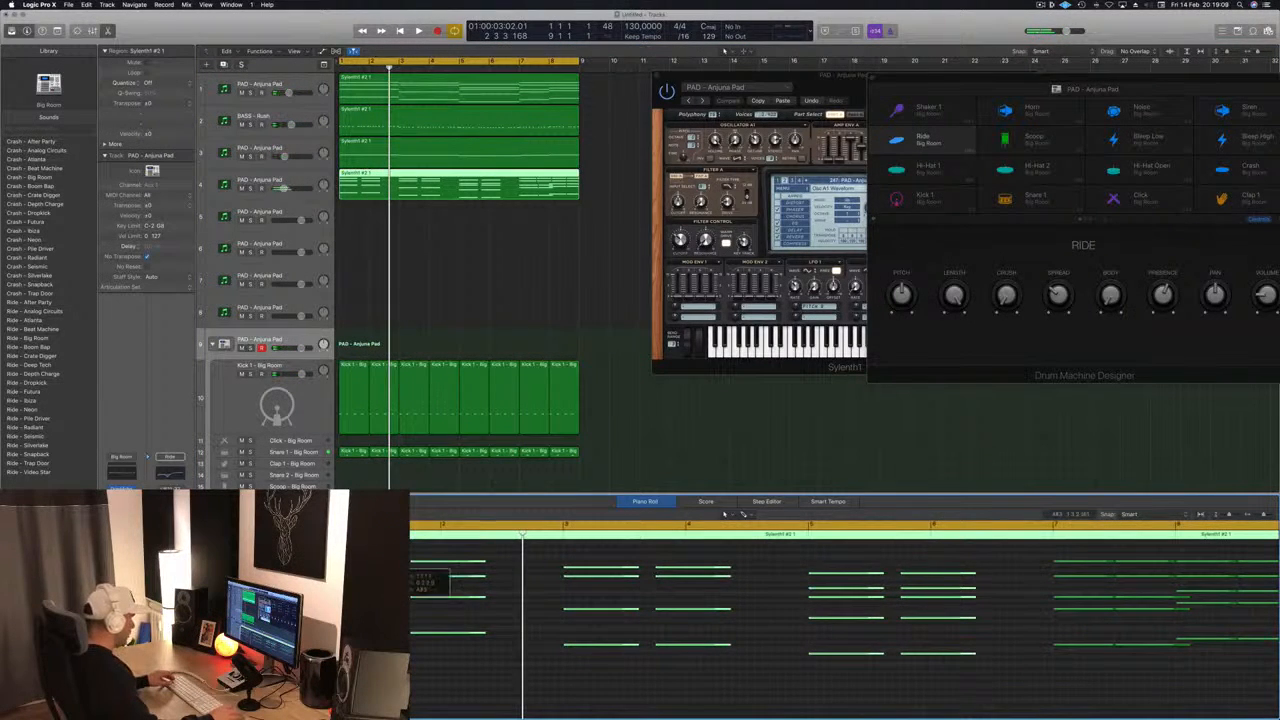
pyautogui.moveTo(394, 562); pyautogui.dragTo(344, 568)
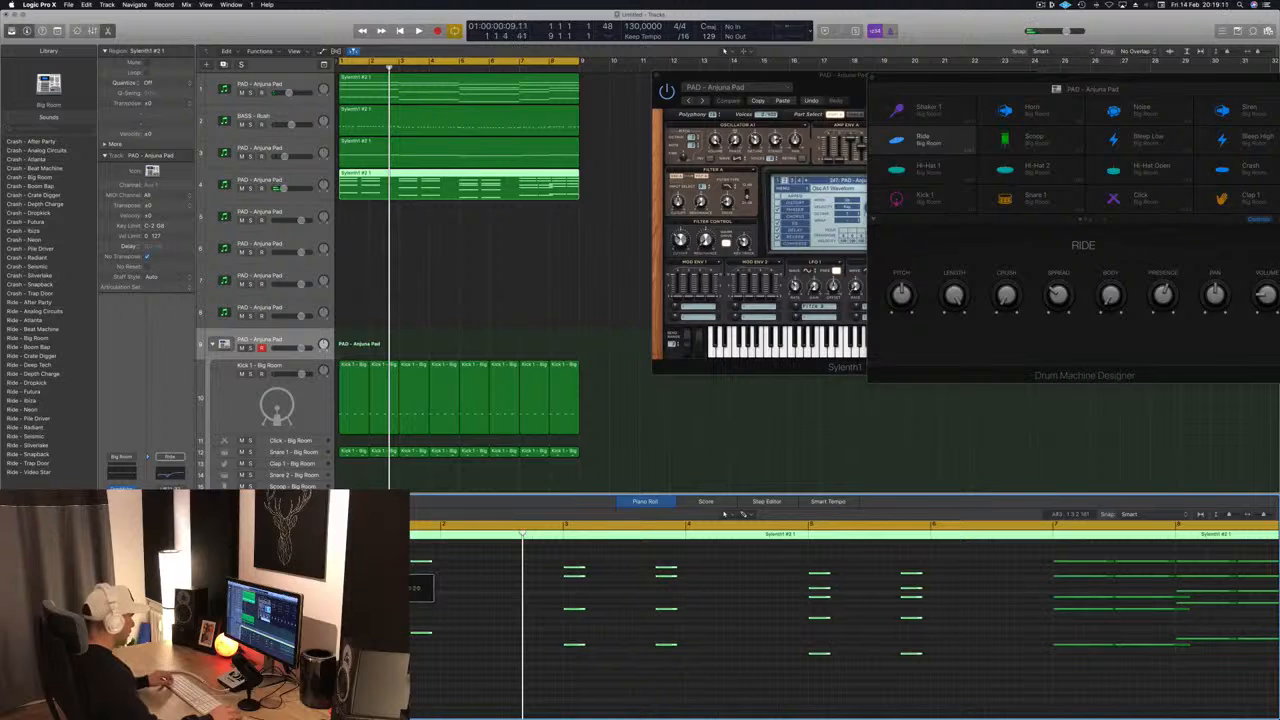
# - Duplicate the selected stabs as a second hit right after each first one, and play the pattern from the start
pyautogui.moveTo(427, 572); pyautogui.dragTo(447, 572)
pyautogui.press('space')
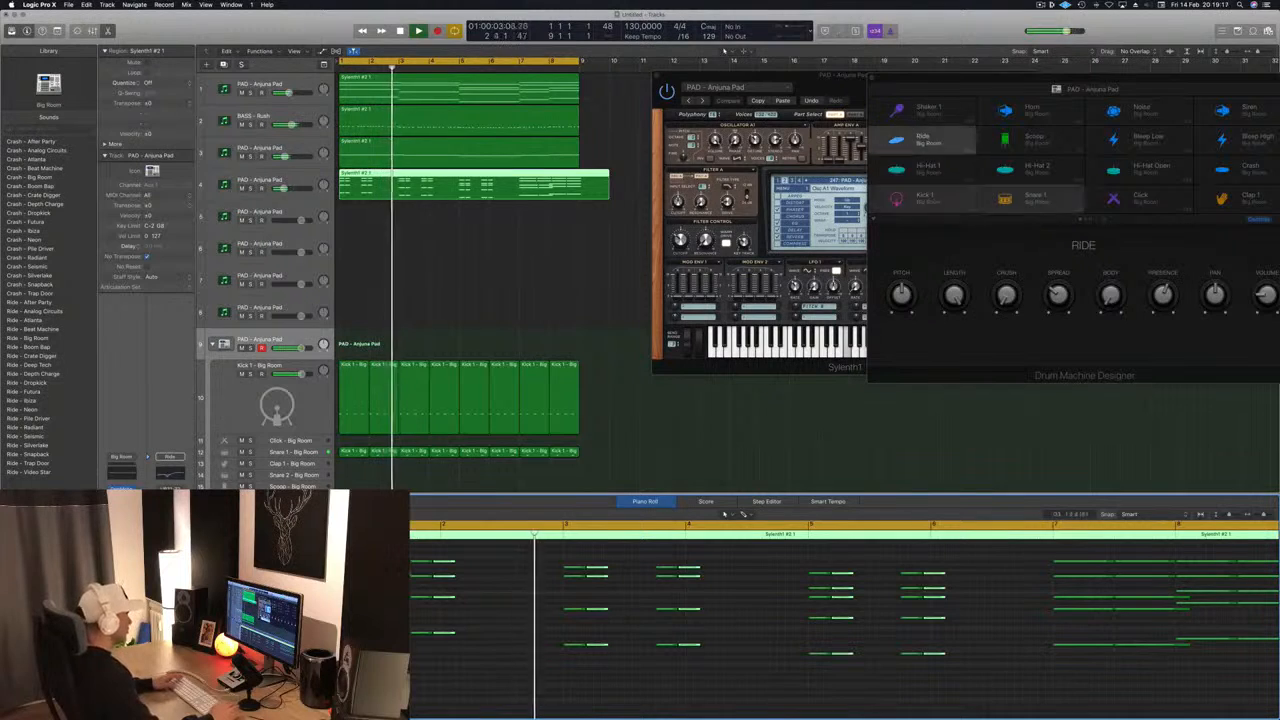
pyautogui.press('space')
pyautogui.press('space')
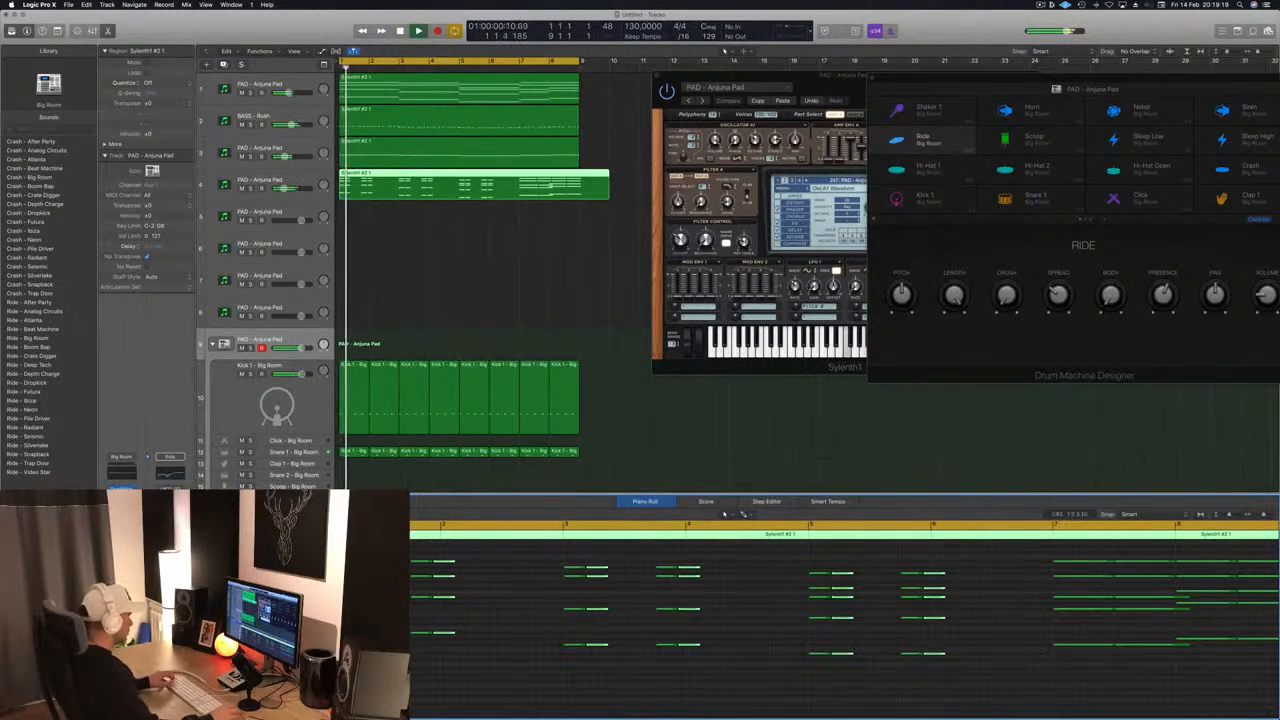
# - Duplicate the second stabs as a third hit after each pair, leaving a small gap, and listen to the pattern
pyautogui.moveTo(455, 573); pyautogui.dragTo(481, 578)
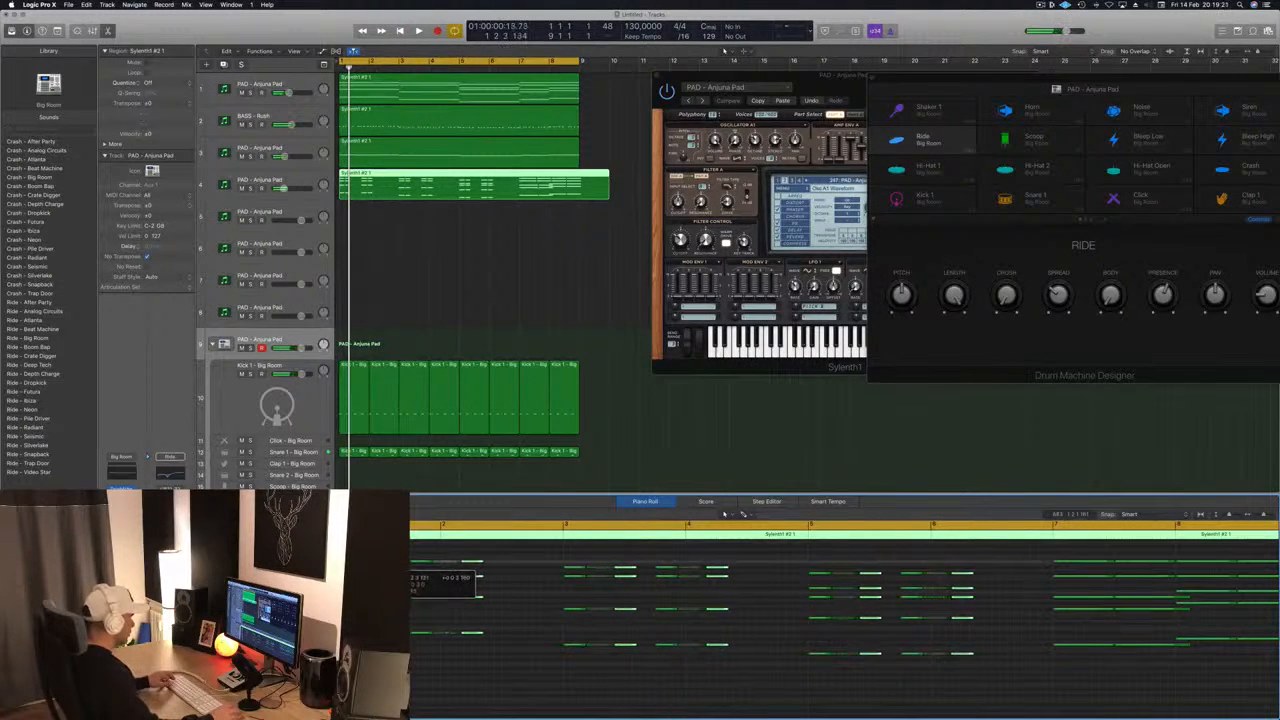
pyautogui.press('space')
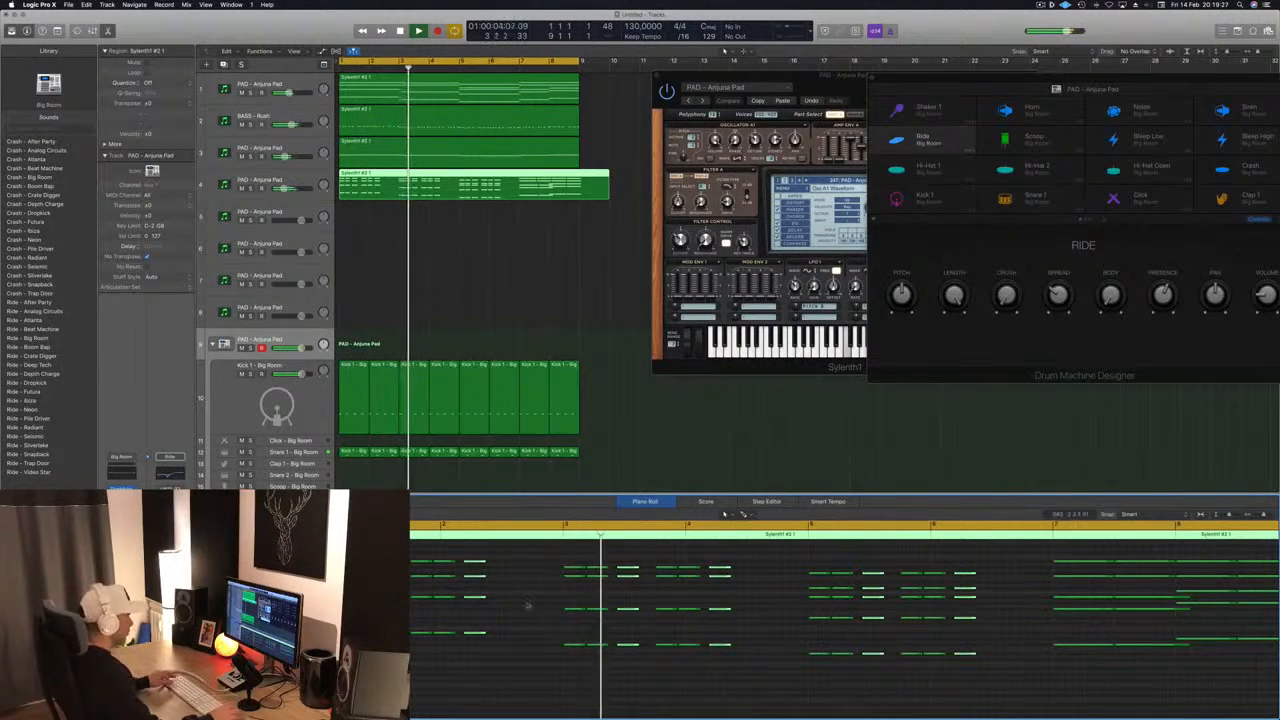
pyautogui.press('super+Left')
pyautogui.press('super+Left')
pyautogui.press('super+Left')
pyautogui.press('super+Left')
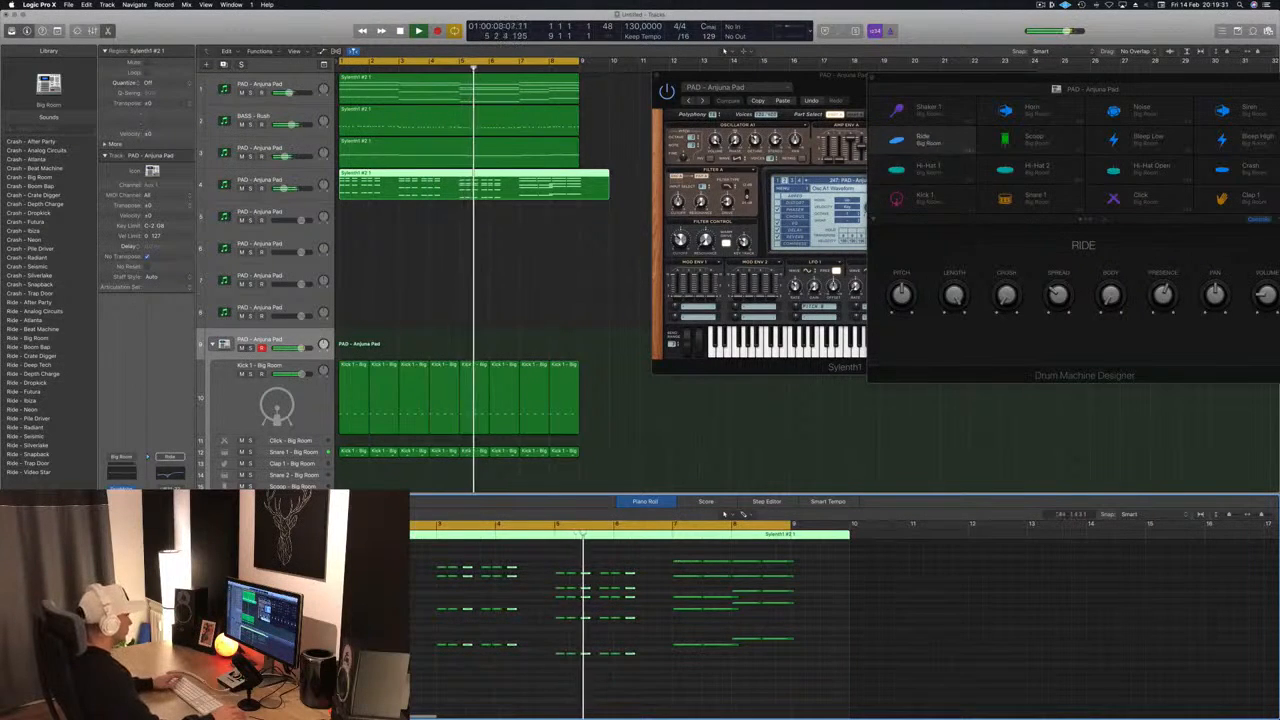
pyautogui.press('space')
pyautogui.press('space')
# - Shorten the third stab of every chord group slightly and replay from the start
pyautogui.press('super+Right')
pyautogui.press('super+Right')
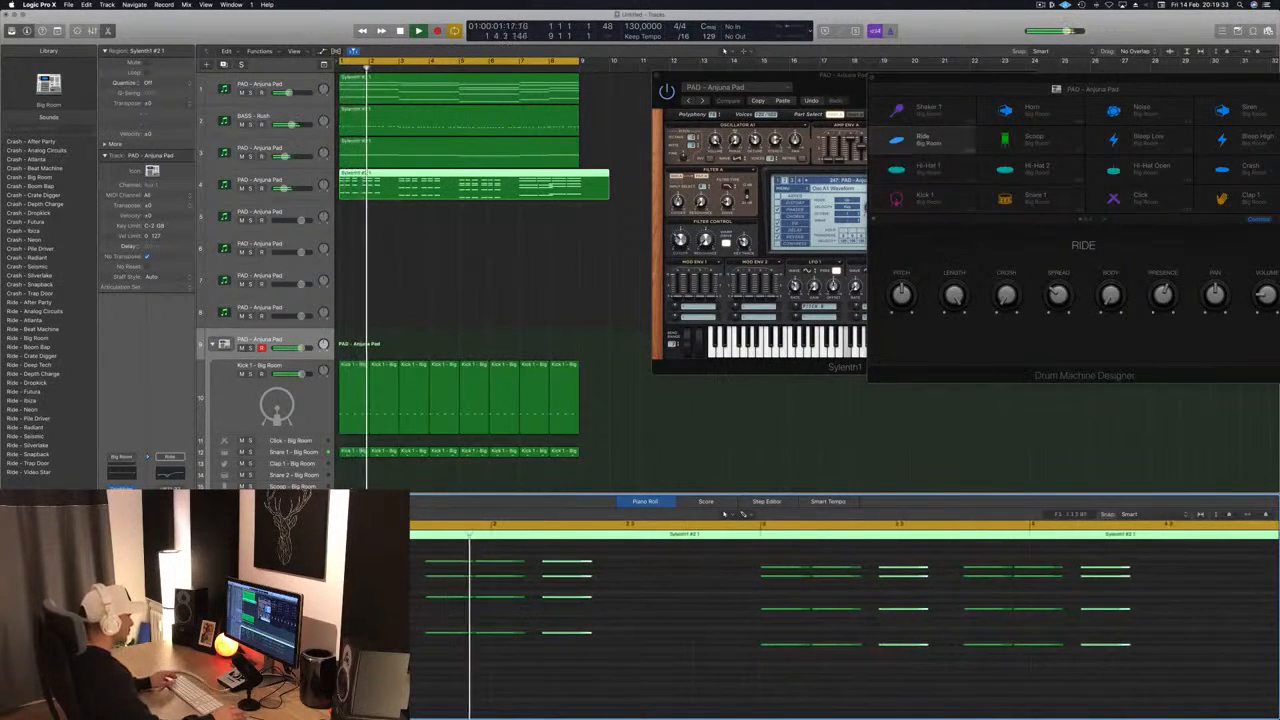
pyautogui.press('super+Right')
pyautogui.press('super+Right')
pyautogui.press('space')
pyautogui.press('space')
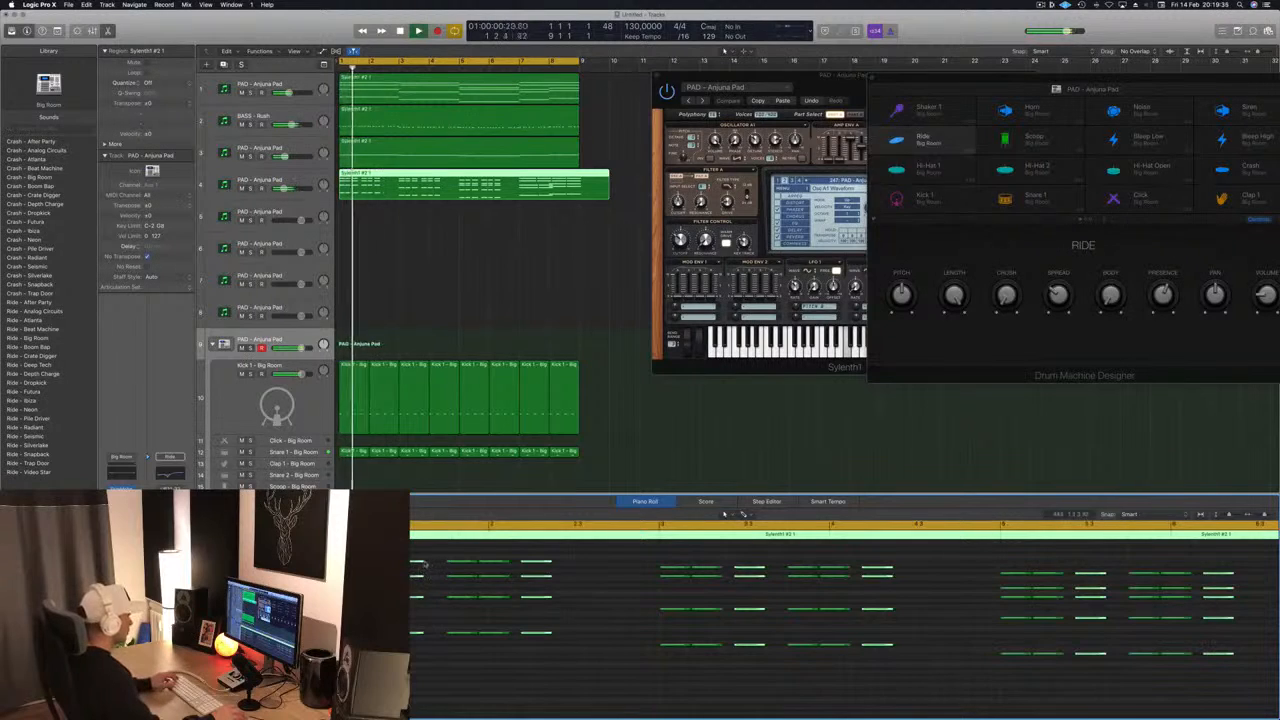
pyautogui.press('space')
pyautogui.press('space')
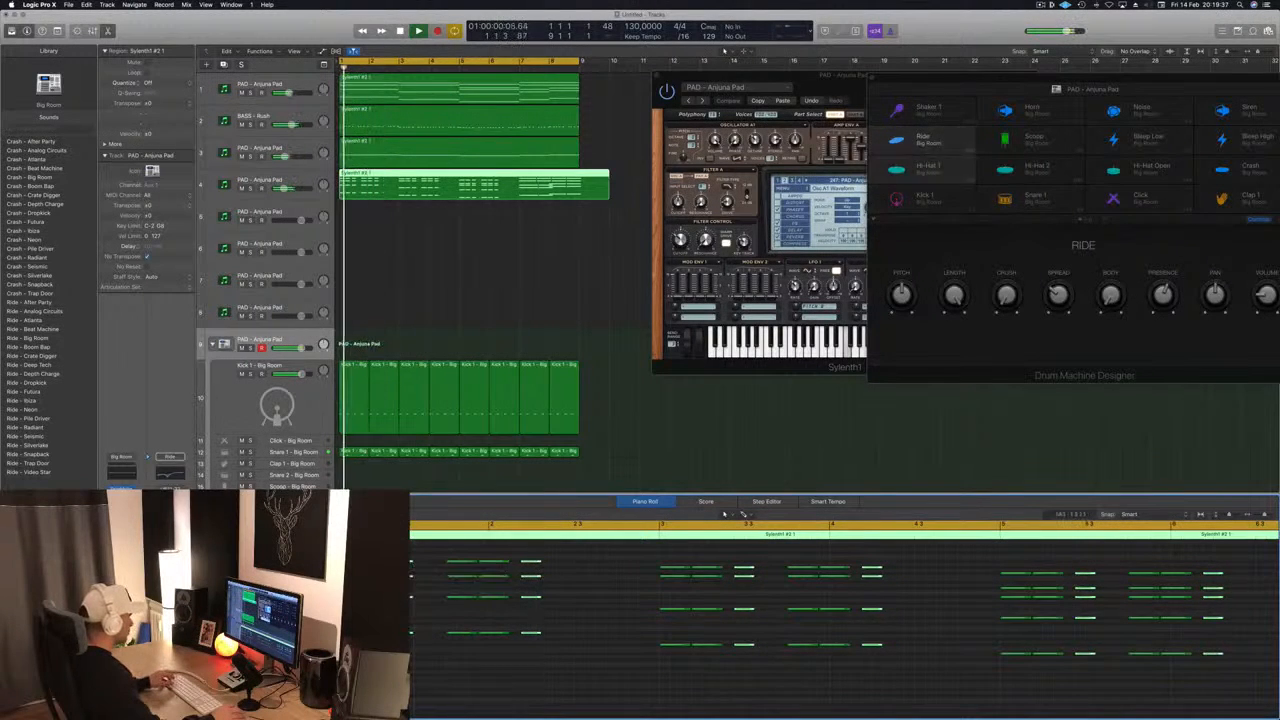
# - Duplicate the shortened third stabs as a fourth hit at the end of each chord group, and audition the rhythm
pyautogui.press('space')
pyautogui.press('space')
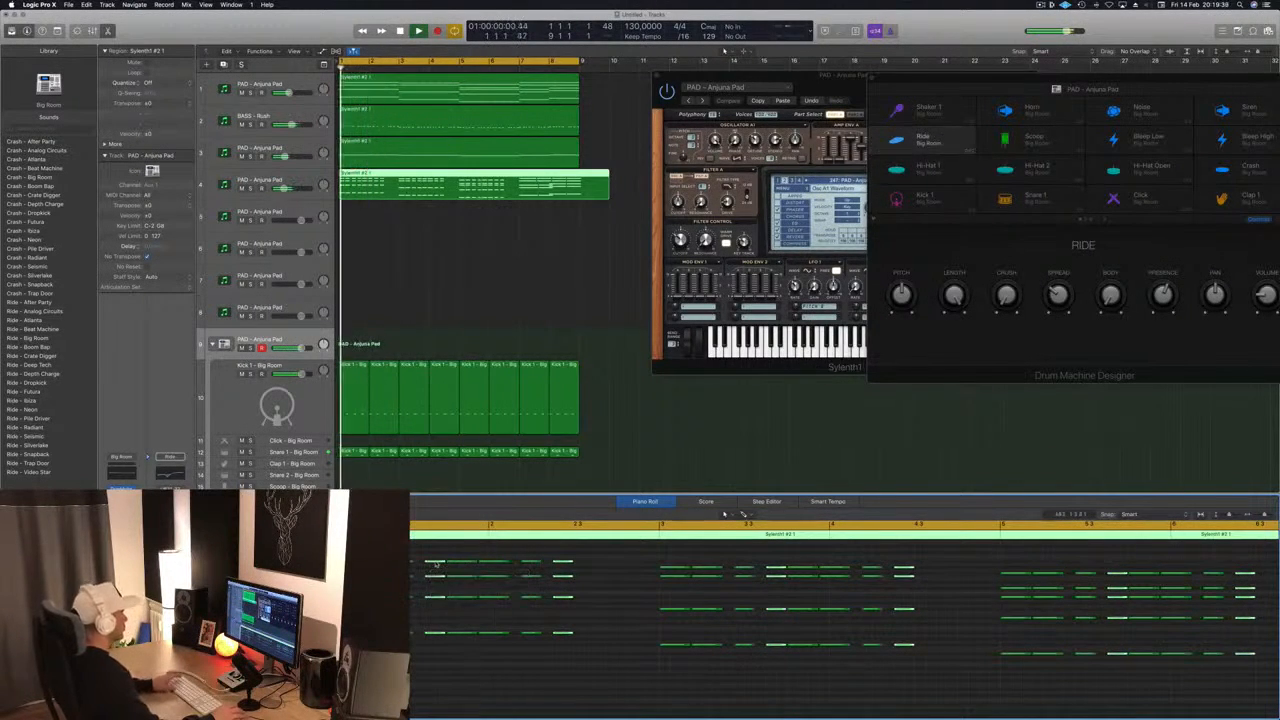
pyautogui.press('space')
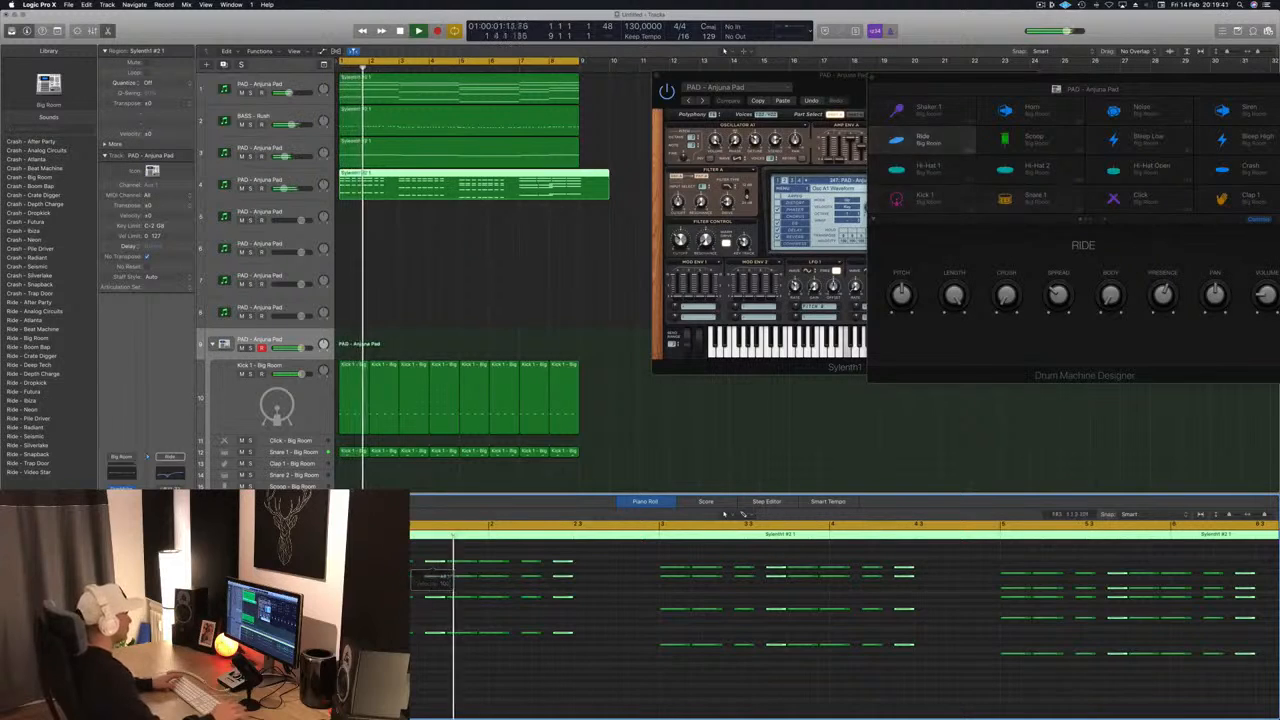
pyautogui.press('space')
pyautogui.press('space')
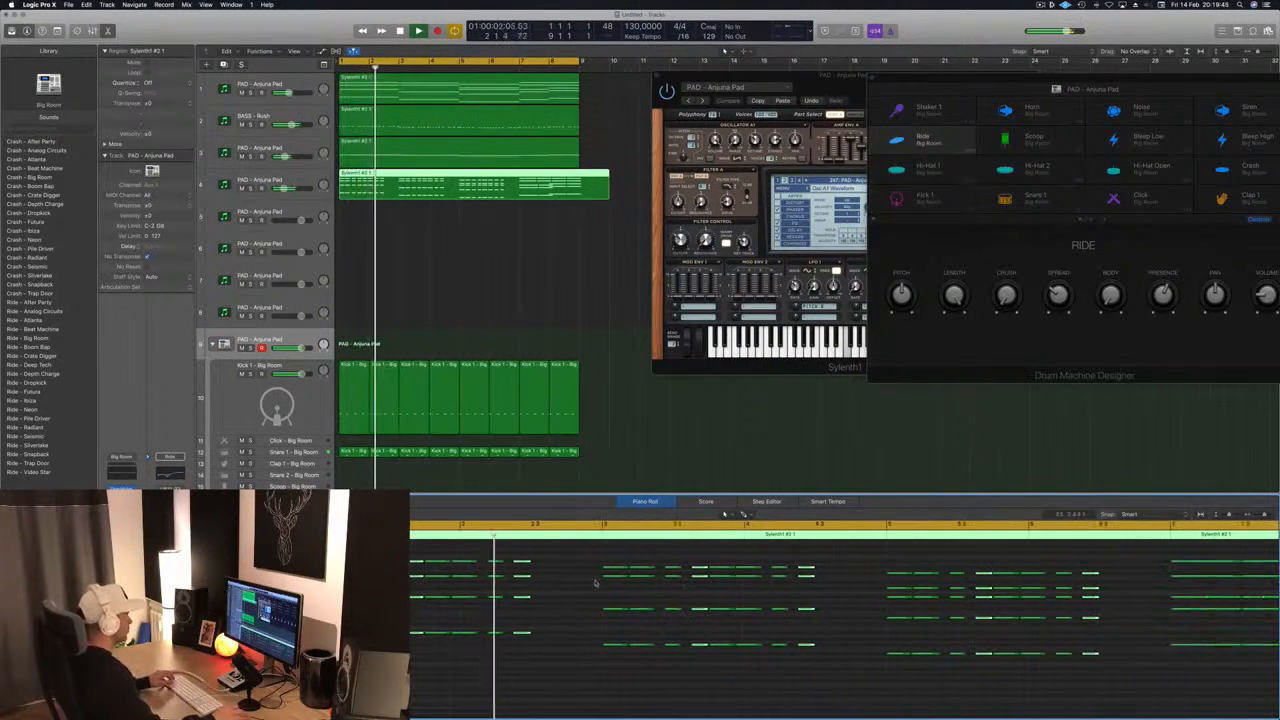
pyautogui.press('space')
pyautogui.press('space')
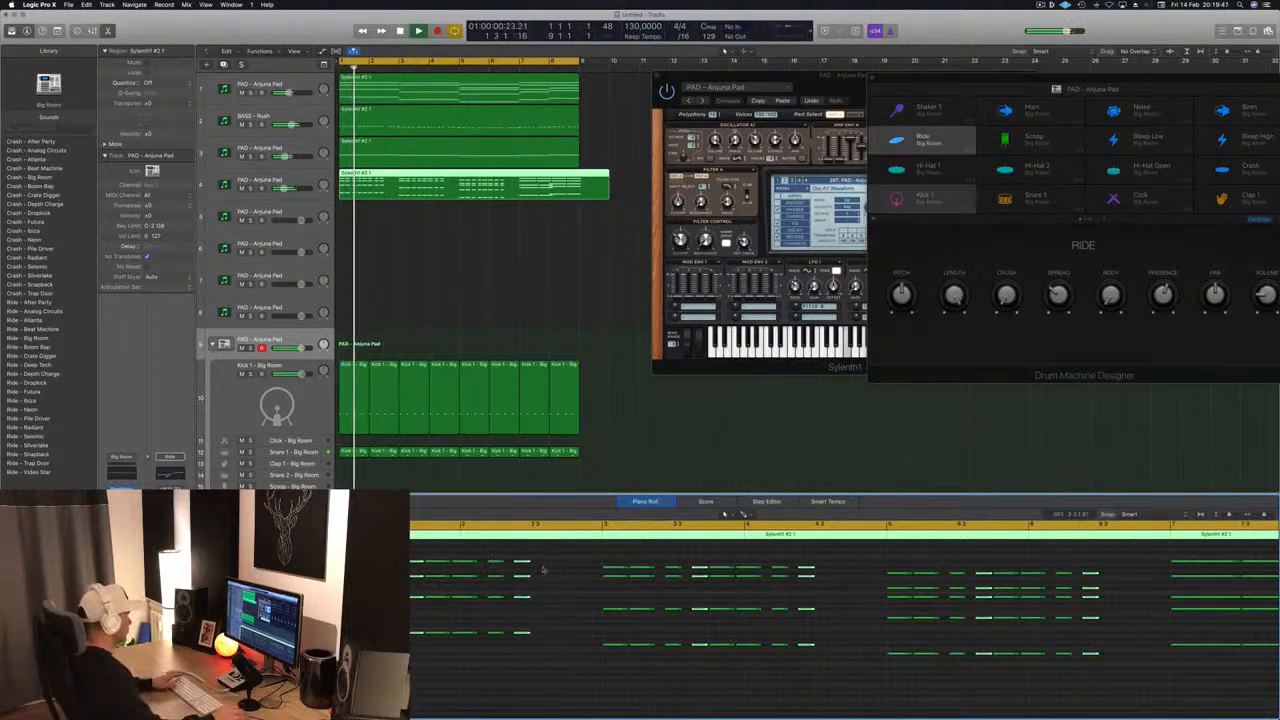
# - Replace the stabs around bar 2 with a copy of bar 1's stab pattern and play it back
pyautogui.moveTo(553, 562); pyautogui.dragTo(460, 643)
pyautogui.moveTo(474, 576); pyautogui.dragTo(410, 652)
pyautogui.moveTo(330, 570); pyautogui.dragTo(470, 573)
pyautogui.press('space')
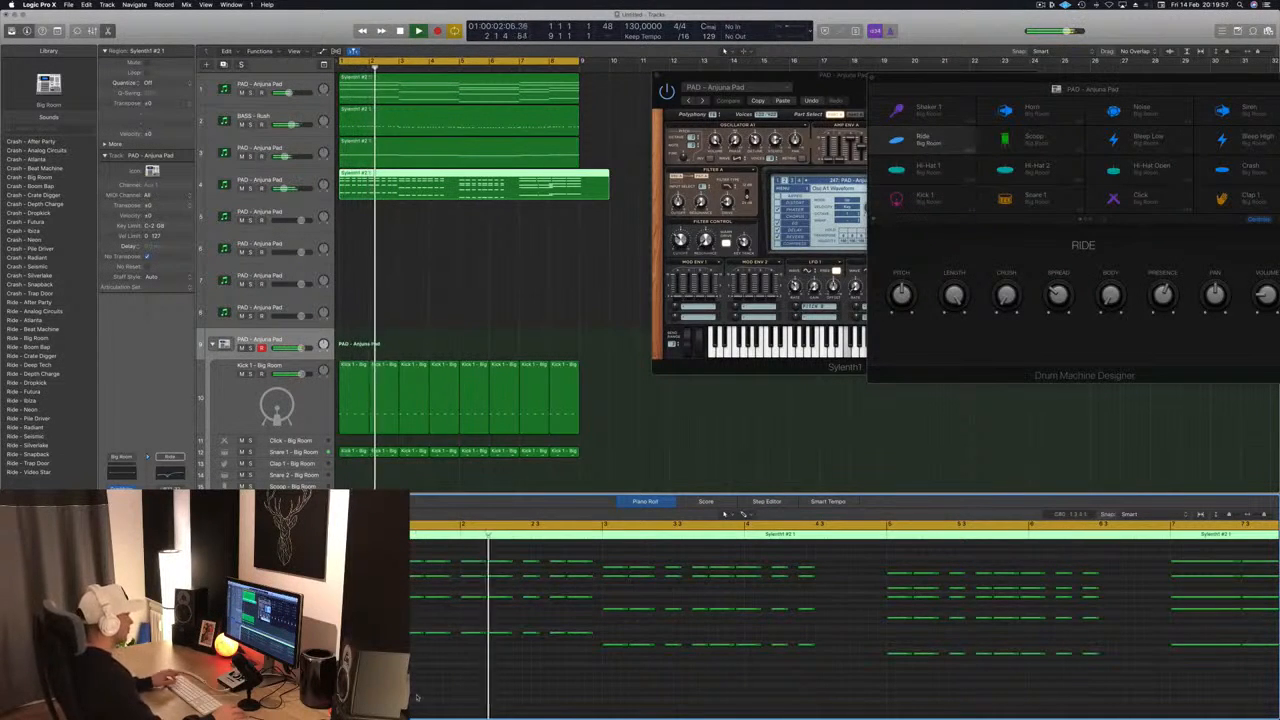
# - Replace the stabs around bar 4 with a copy of bar 3's stab pattern and play it back
pyautogui.scroll(-5, 459, 695)
pyautogui.scroll(3, 500, 692)
pyautogui.press('super+Left')
pyautogui.press('super+Left')
pyautogui.press('super+Left')
pyautogui.press('super+Left')
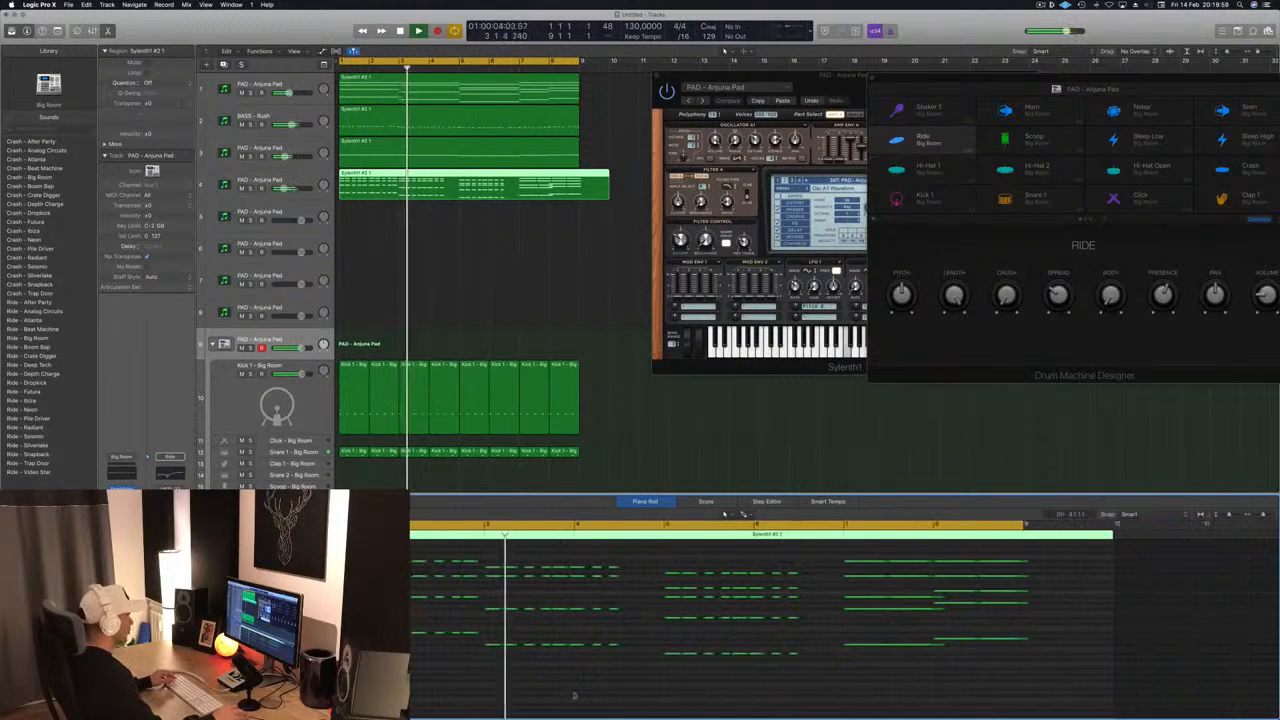
pyautogui.press('super+Right')
pyautogui.press('super+Right')
pyautogui.press('super+Right')
pyautogui.press('super+Right')
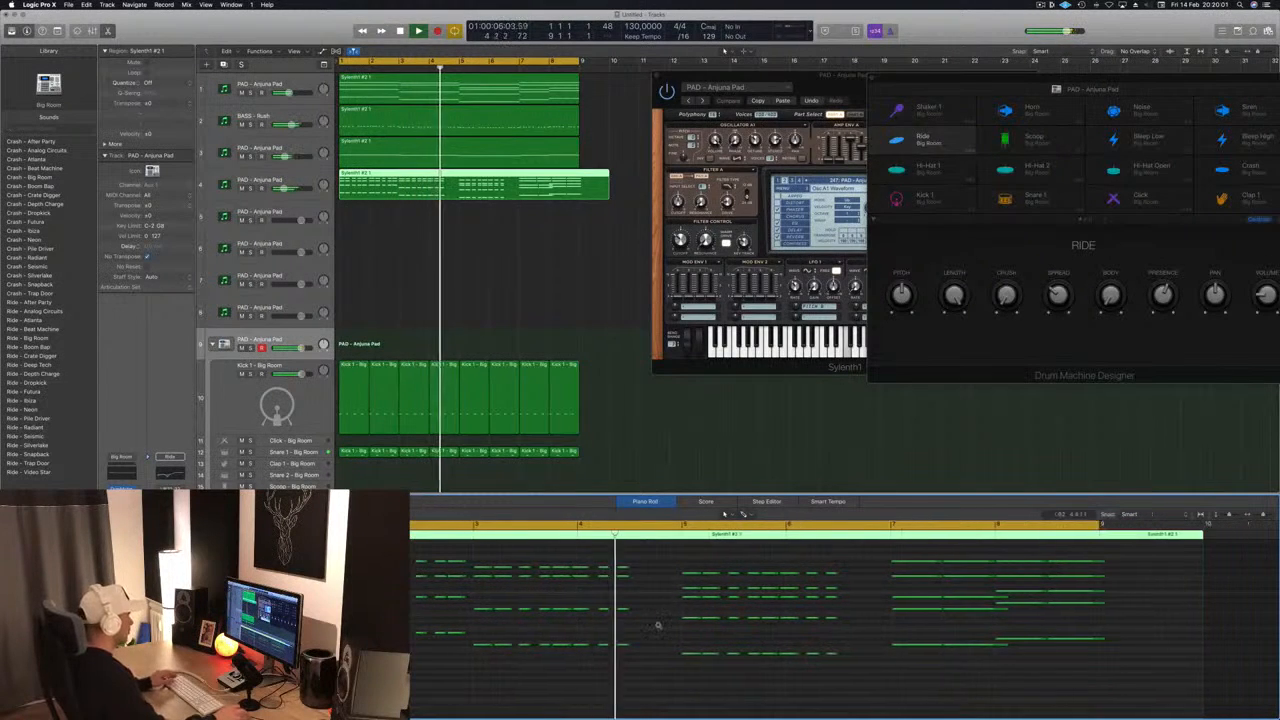
pyautogui.moveTo(672, 554); pyautogui.dragTo(597, 665)
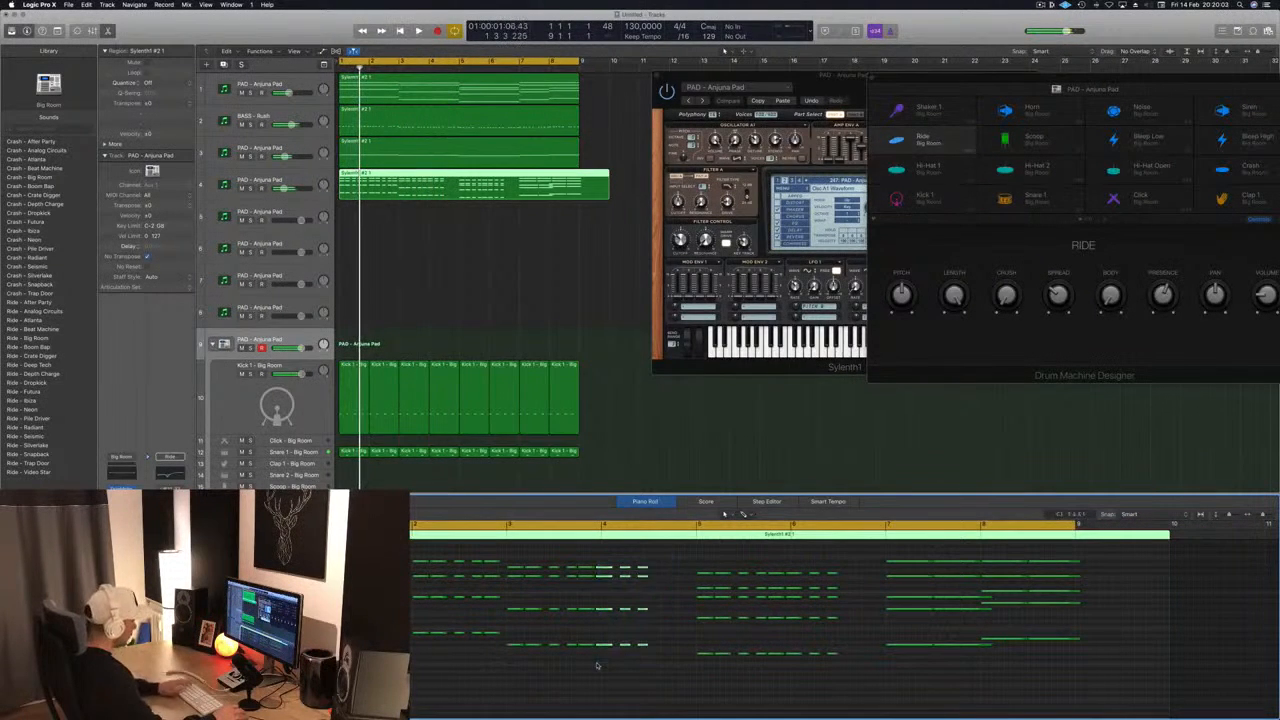
pyautogui.moveTo(638, 566); pyautogui.dragTo(609, 650)
pyautogui.press('space')
# - Delete the stabs around bar 6, fill the bar with a copy of bar 5's stab pattern, and replay
pyautogui.press('super+Left')
pyautogui.press('super+Left')
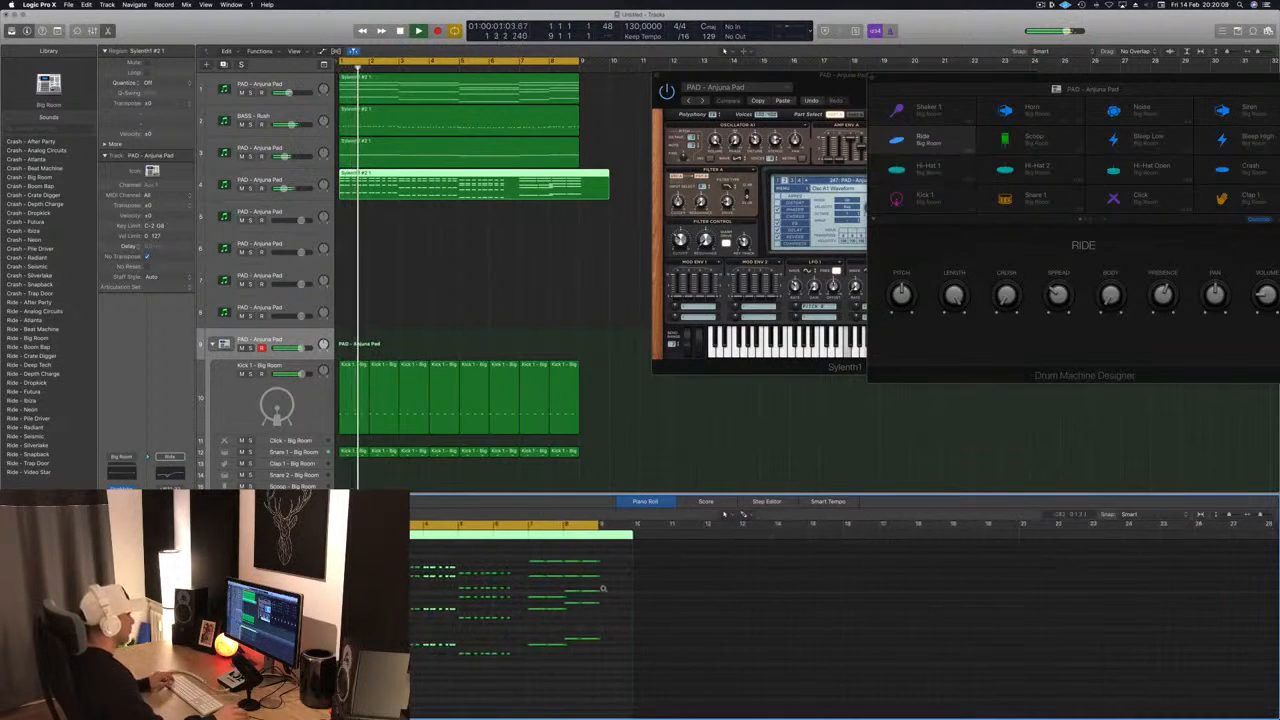
pyautogui.press('super+Right')
pyautogui.press('super+Right')
pyautogui.moveTo(668, 568); pyautogui.dragTo(619, 678)
pyautogui.press('Delete')
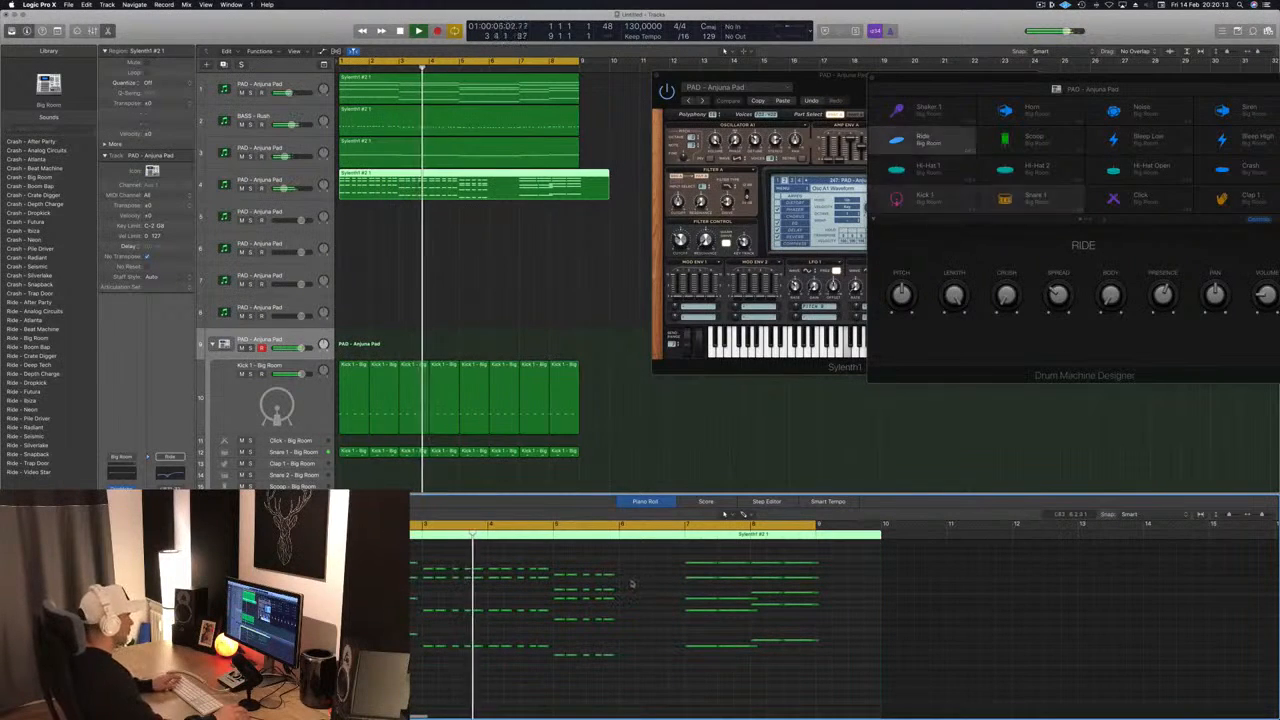
pyautogui.moveTo(643, 570); pyautogui.dragTo(653, 660)
pyautogui.press('space')
pyautogui.press('space')
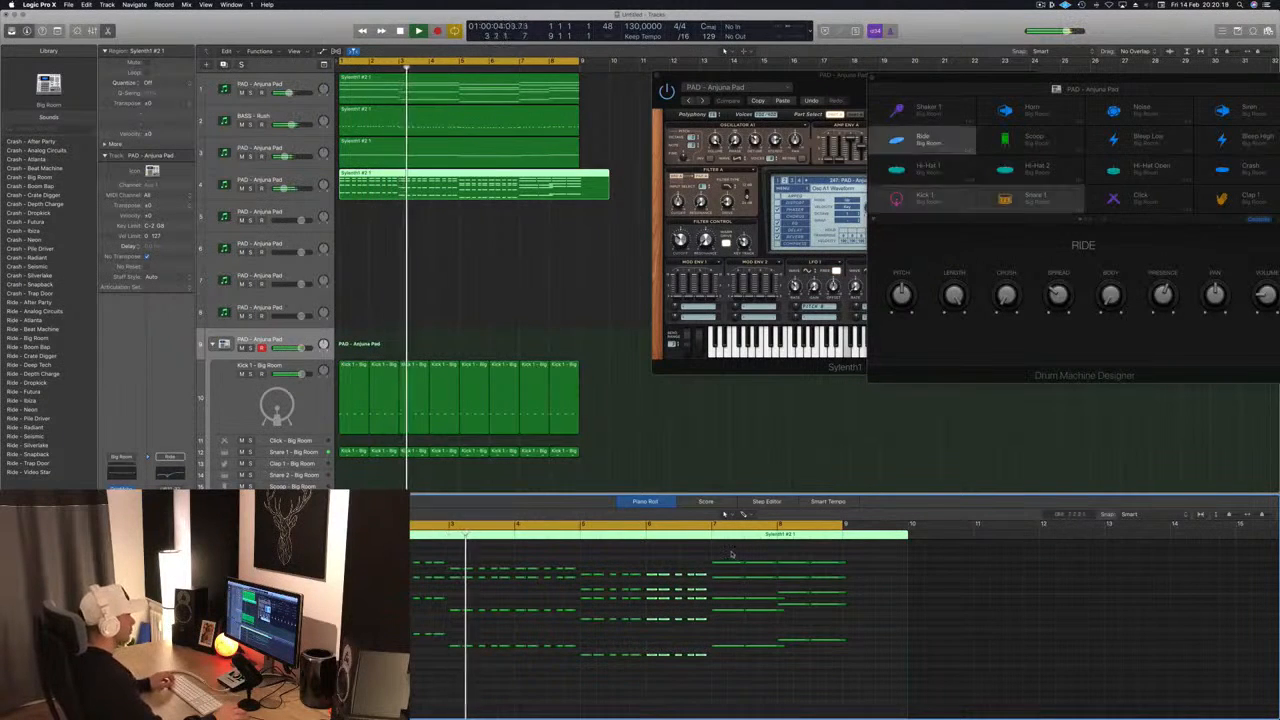
# - Shorten the held chords in bar 7 to brief stabs and even out their lengths
pyautogui.scroll(1, 731, 553)
pyautogui.scroll(3, 729, 551)
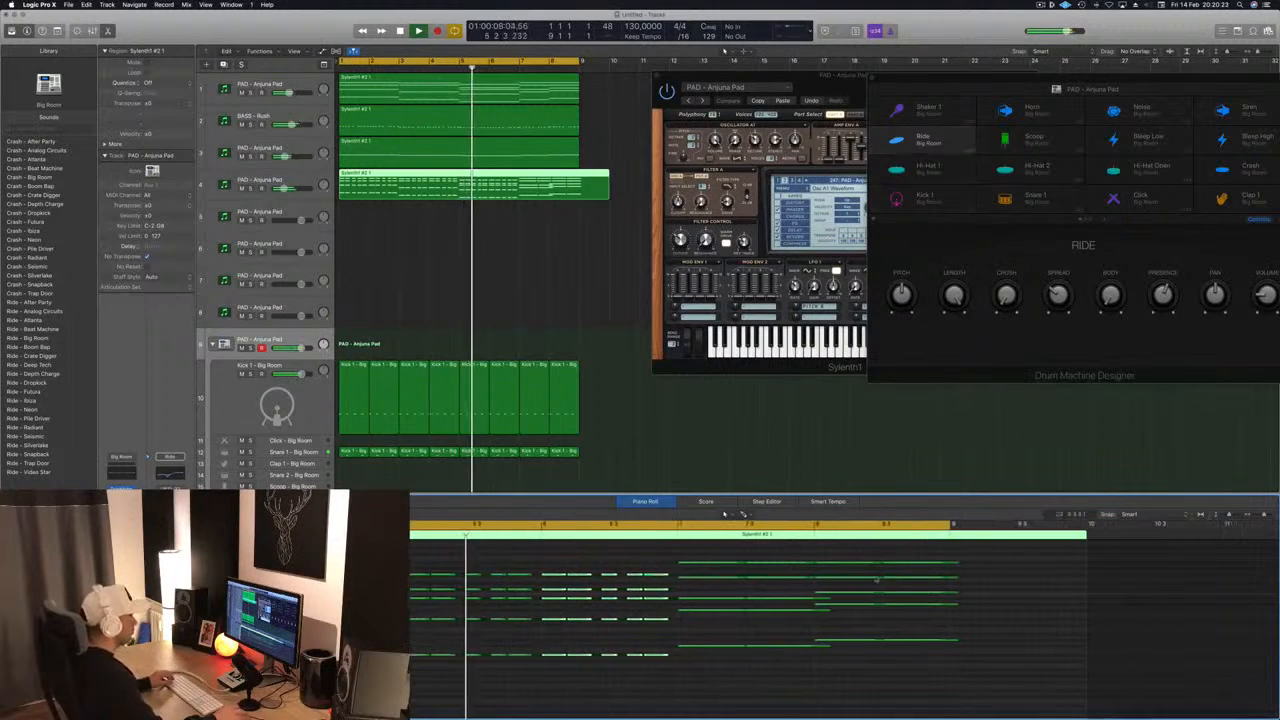
pyautogui.moveTo(691, 548); pyautogui.dragTo(751, 682)
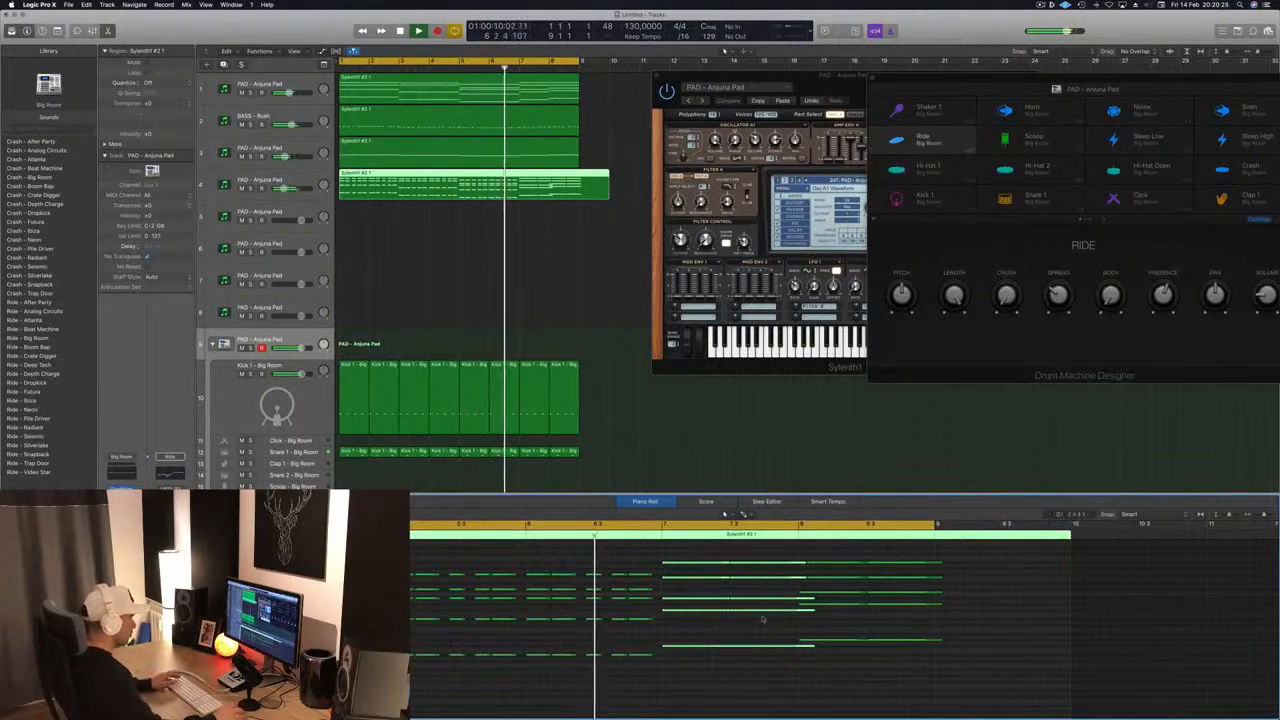
pyautogui.moveTo(801, 566); pyautogui.dragTo(736, 566)
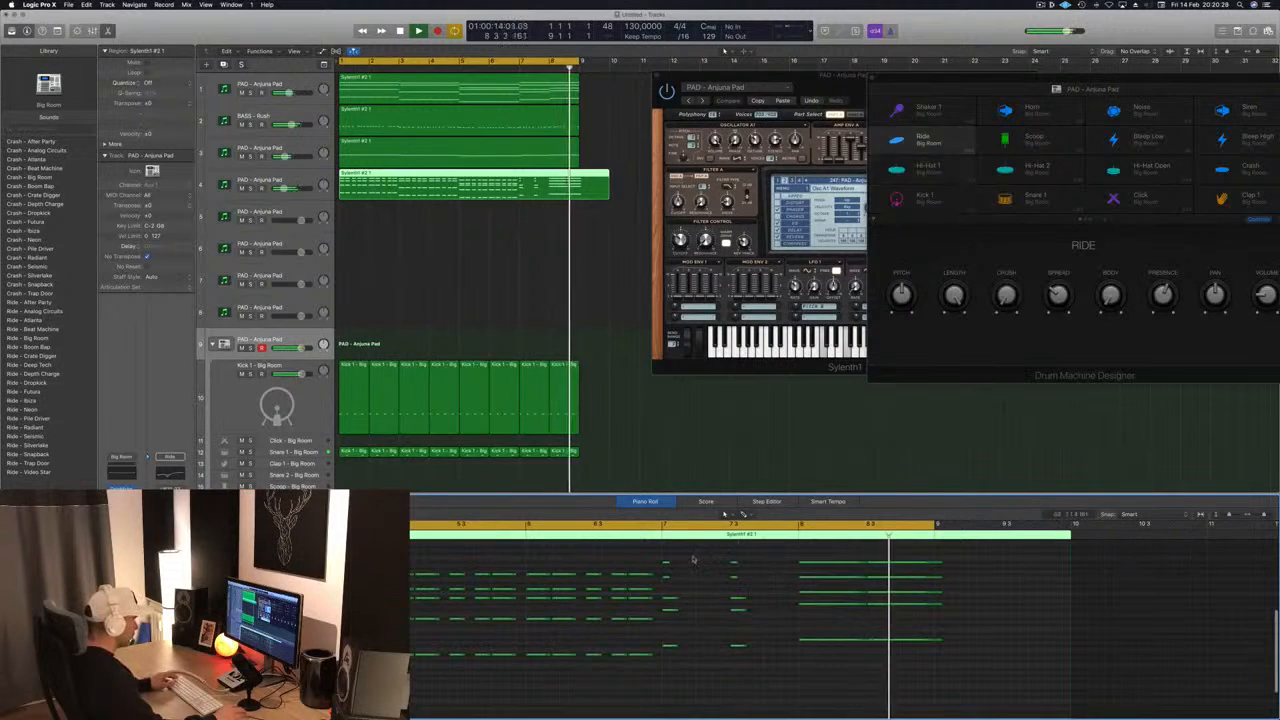
pyautogui.moveTo(660, 558); pyautogui.dragTo(744, 582)
pyautogui.press('space')
pyautogui.moveTo(663, 553); pyautogui.dragTo(755, 668)
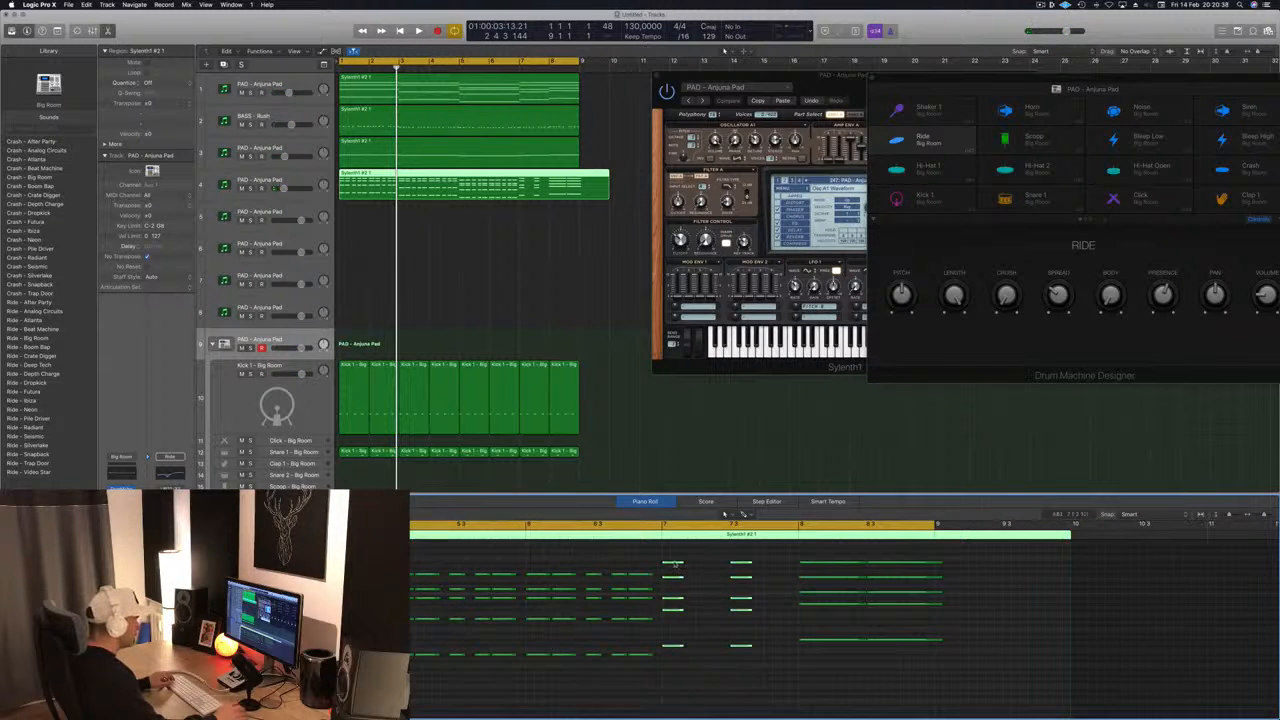
# - Duplicate bar 7's stabs as second and third hits in each half of the bar, shorten the third ones, and play back
pyautogui.moveTo(673, 563); pyautogui.dragTo(701, 567)
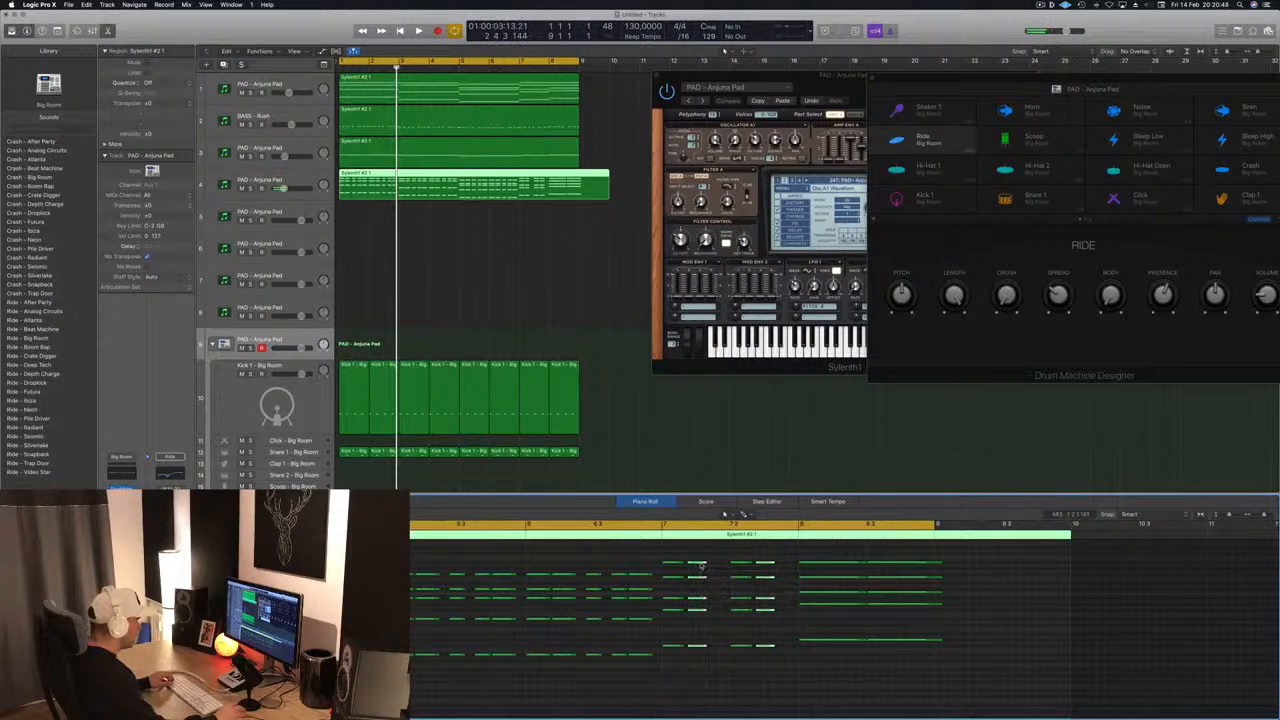
pyautogui.moveTo(700, 566); pyautogui.dragTo(727, 566)
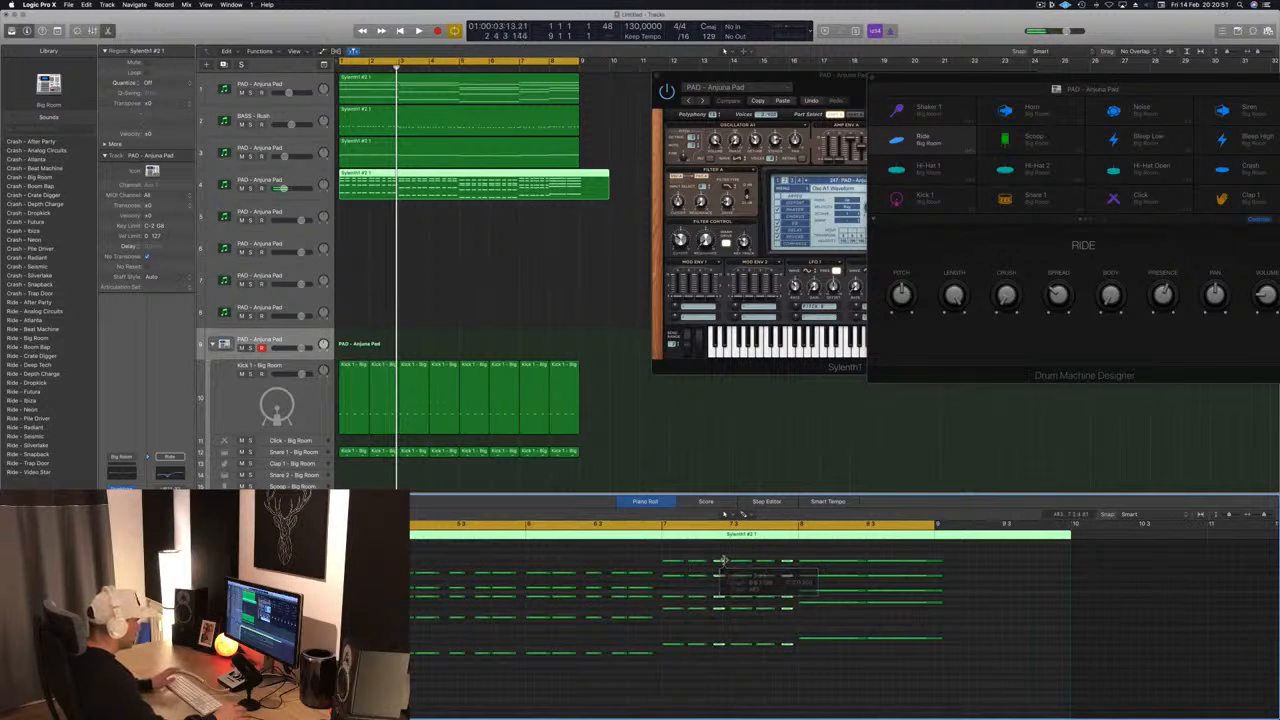
pyautogui.press('space')
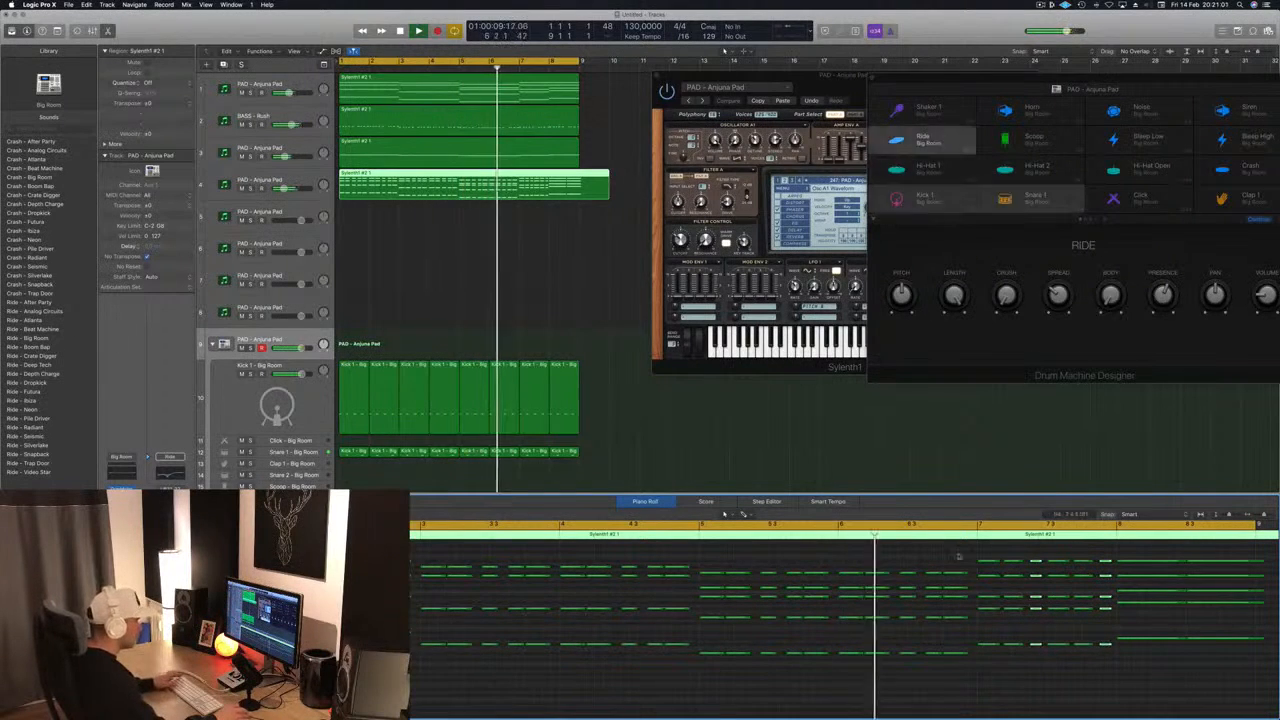
pyautogui.press('space')
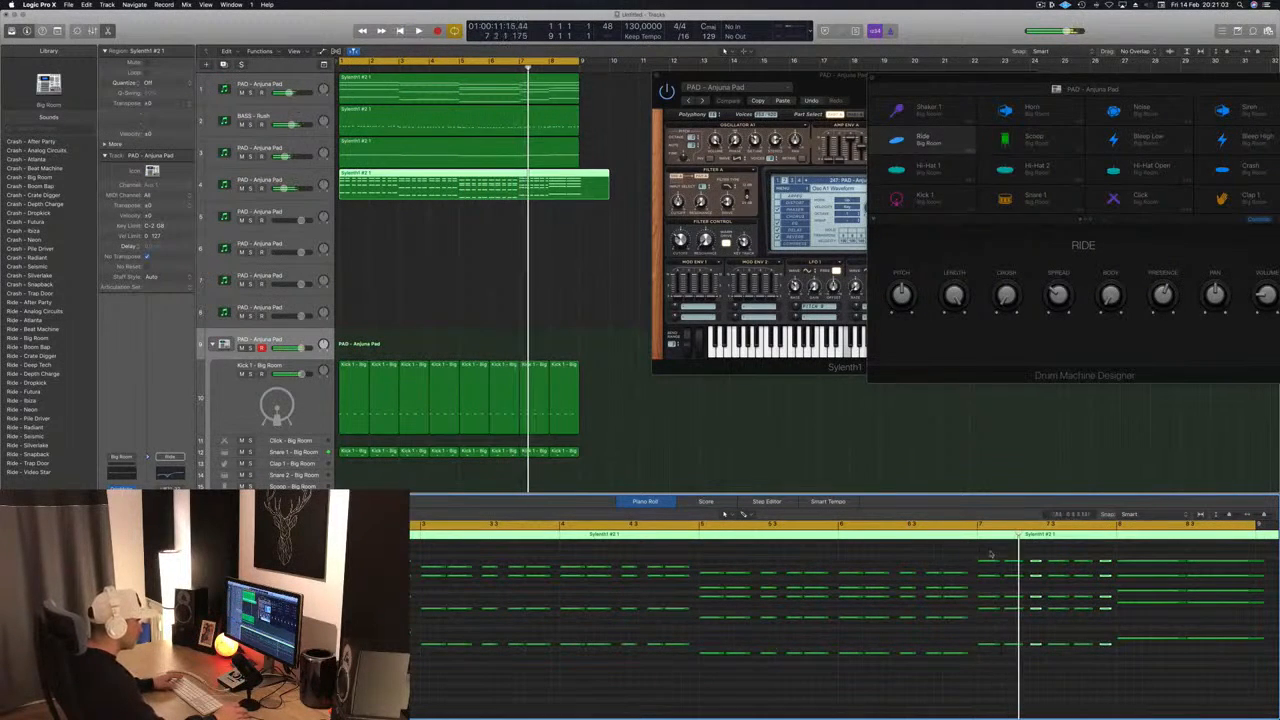
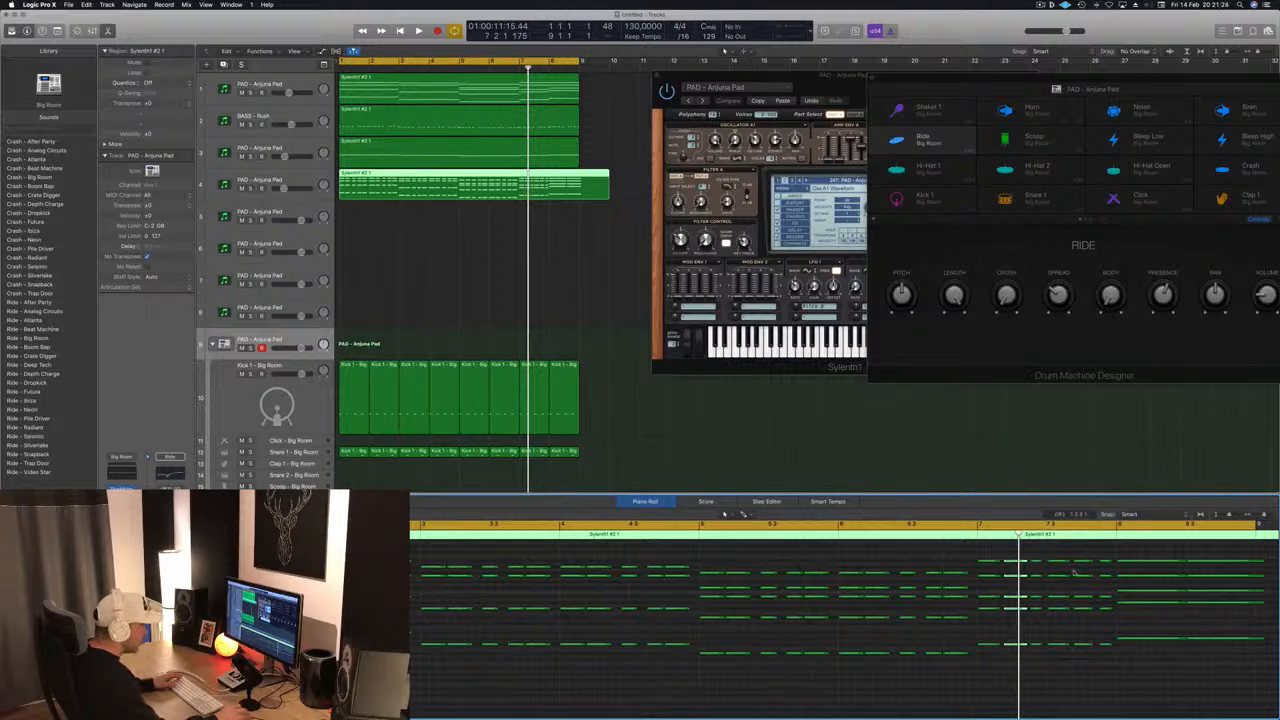
# - Play the track from the beginning through bar 8 and check the stab pattern
pyautogui.press('Return')
pyautogui.press('space')
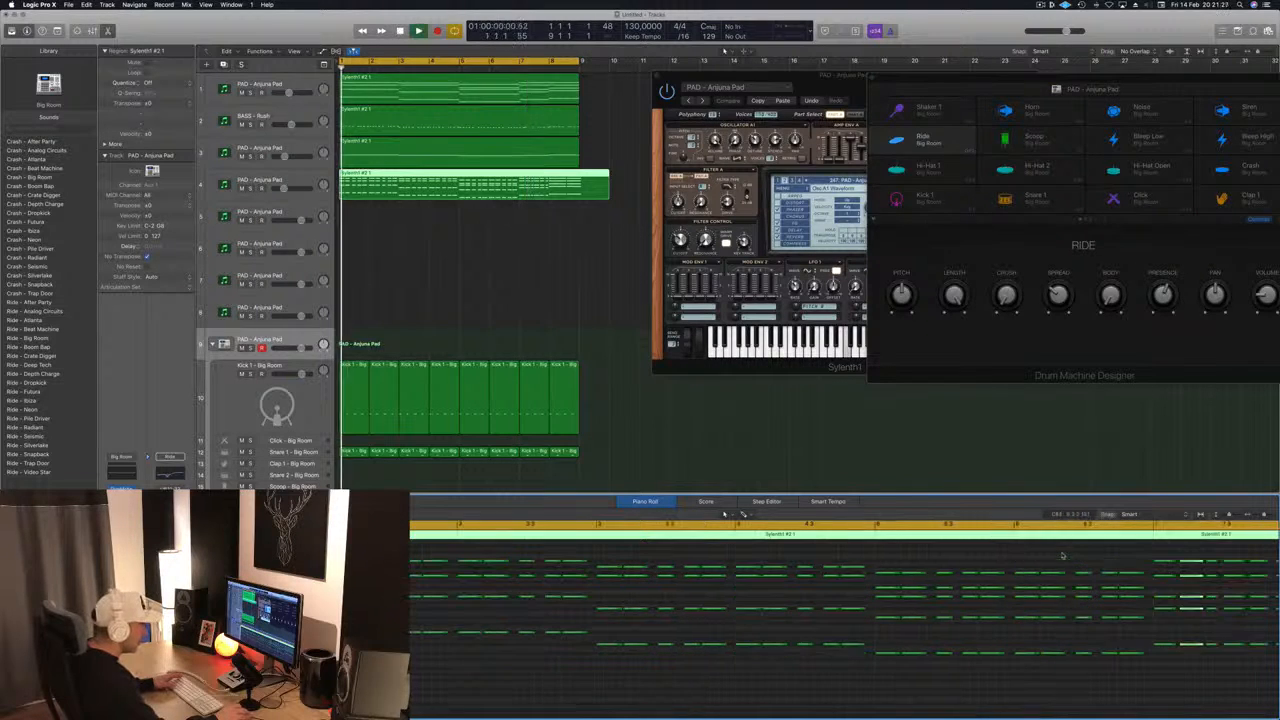
pyautogui.scroll(-5, 1133, 565)
pyautogui.scroll(2, 763, 590)
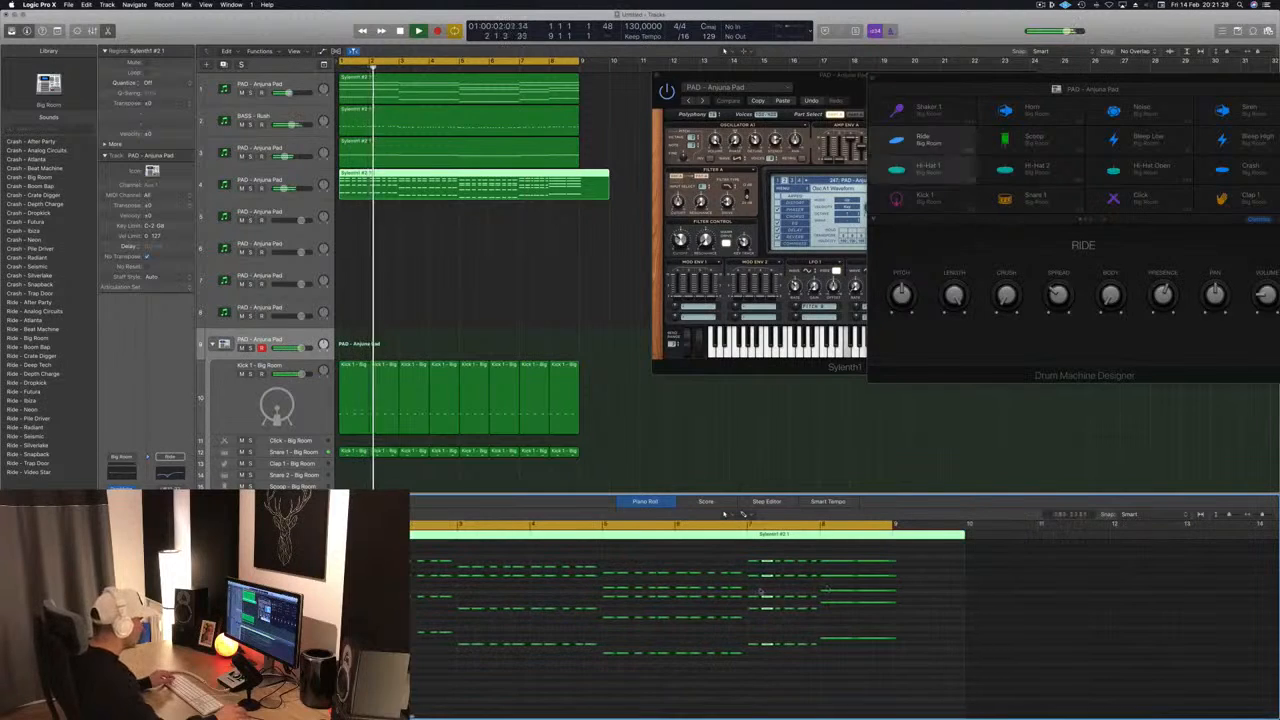
pyautogui.scroll(2, 905, 608)
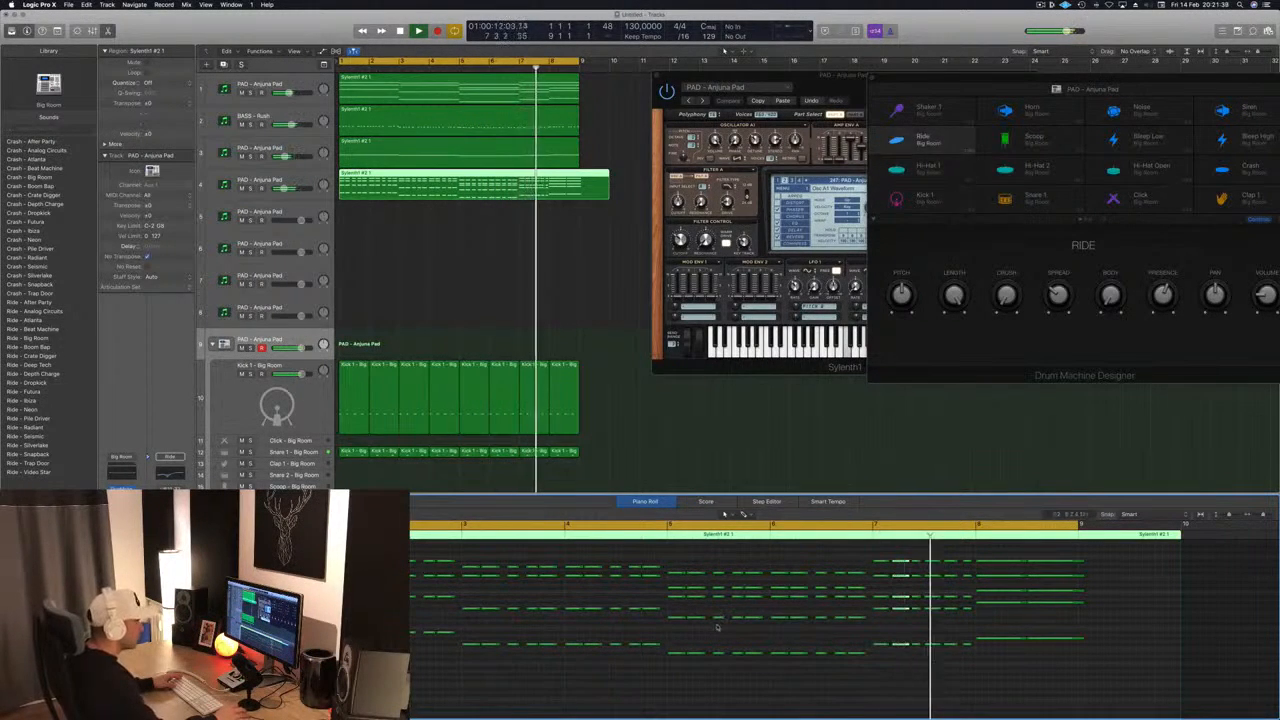
pyautogui.press('space')
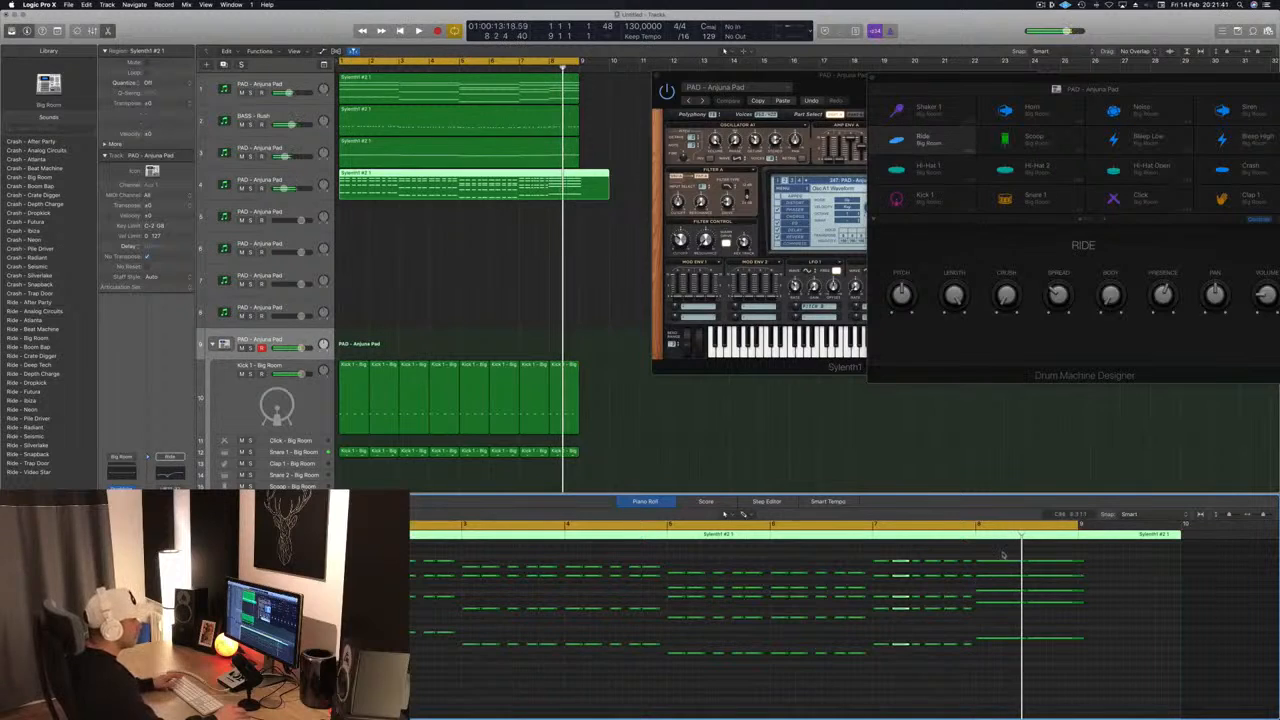
# - Shorten bar 8's held chords to brief stabs and duplicate them as second and shorter third hits in each half of the bar
pyautogui.moveTo(1002, 556); pyautogui.dragTo(1043, 652)
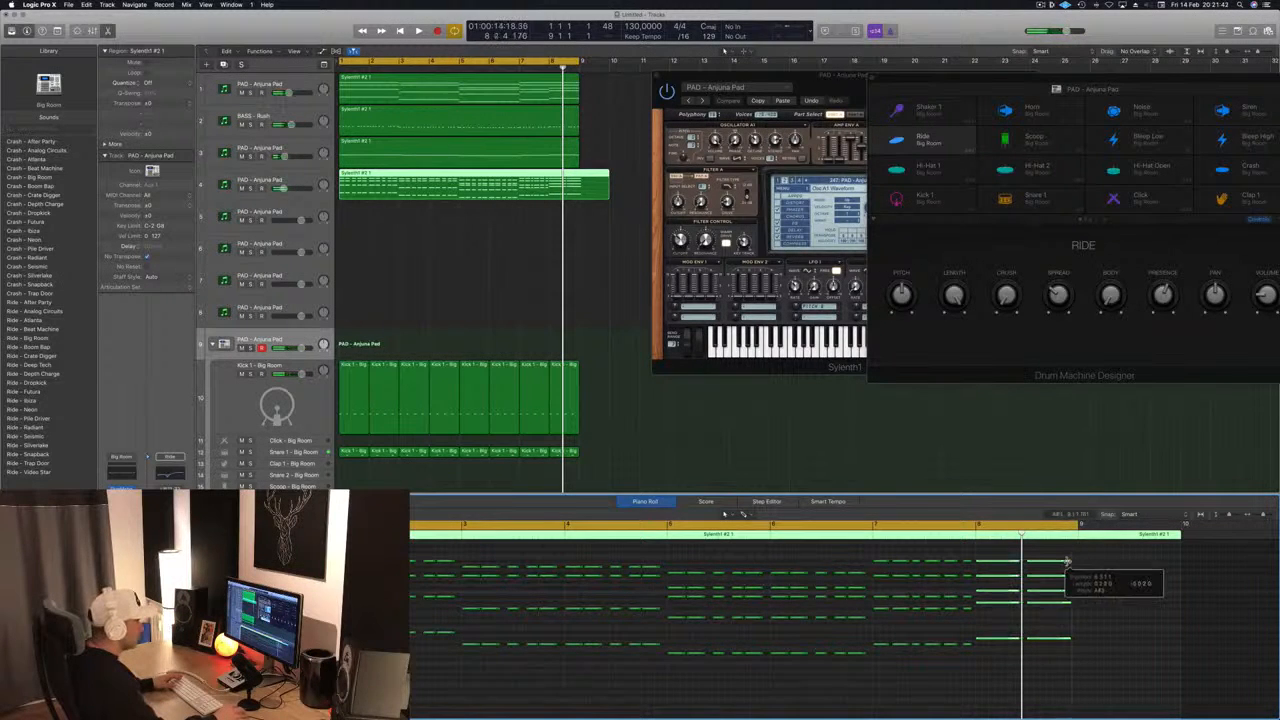
pyautogui.press('super+Right')
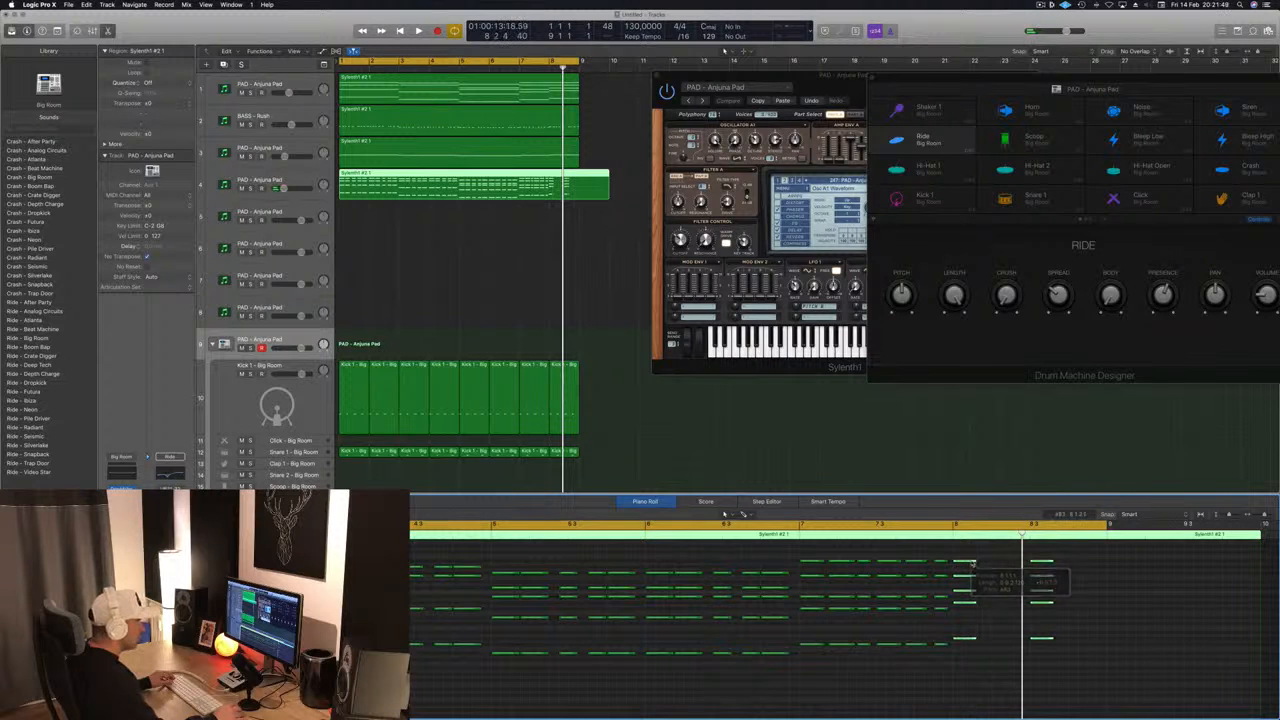
pyautogui.moveTo(985, 563); pyautogui.dragTo(993, 572)
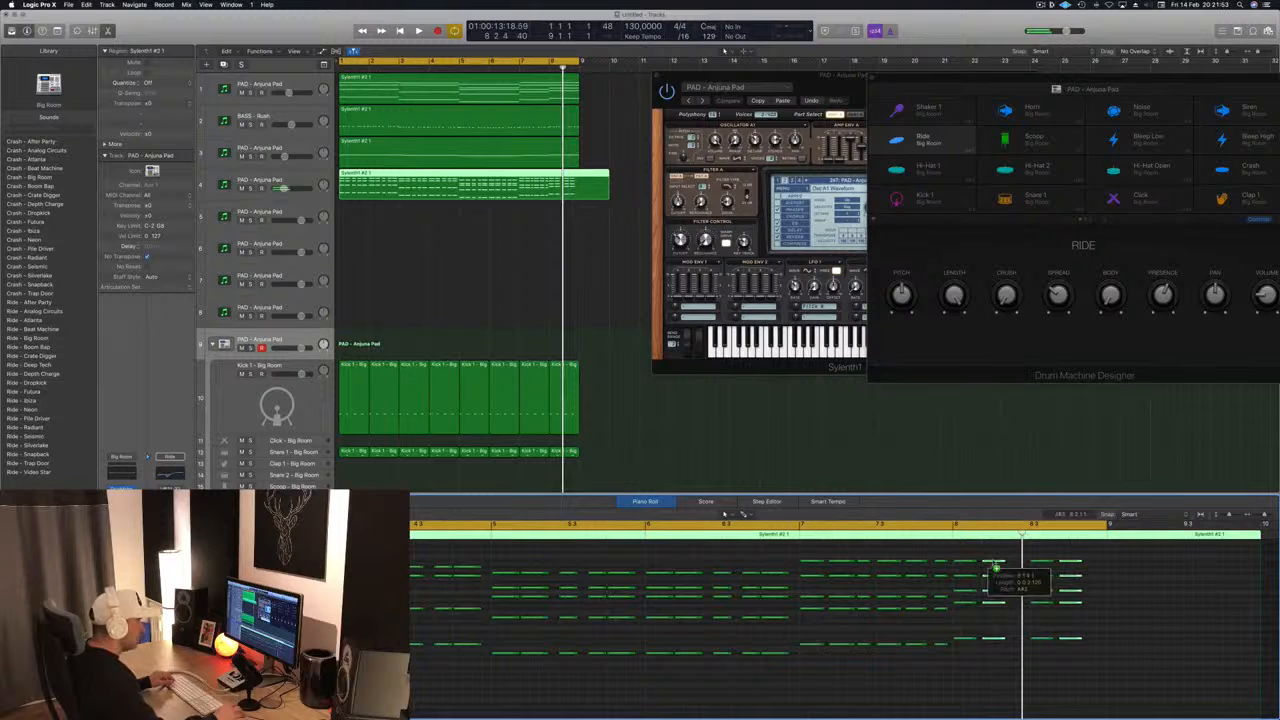
pyautogui.moveTo(996, 568); pyautogui.dragTo(1011, 569)
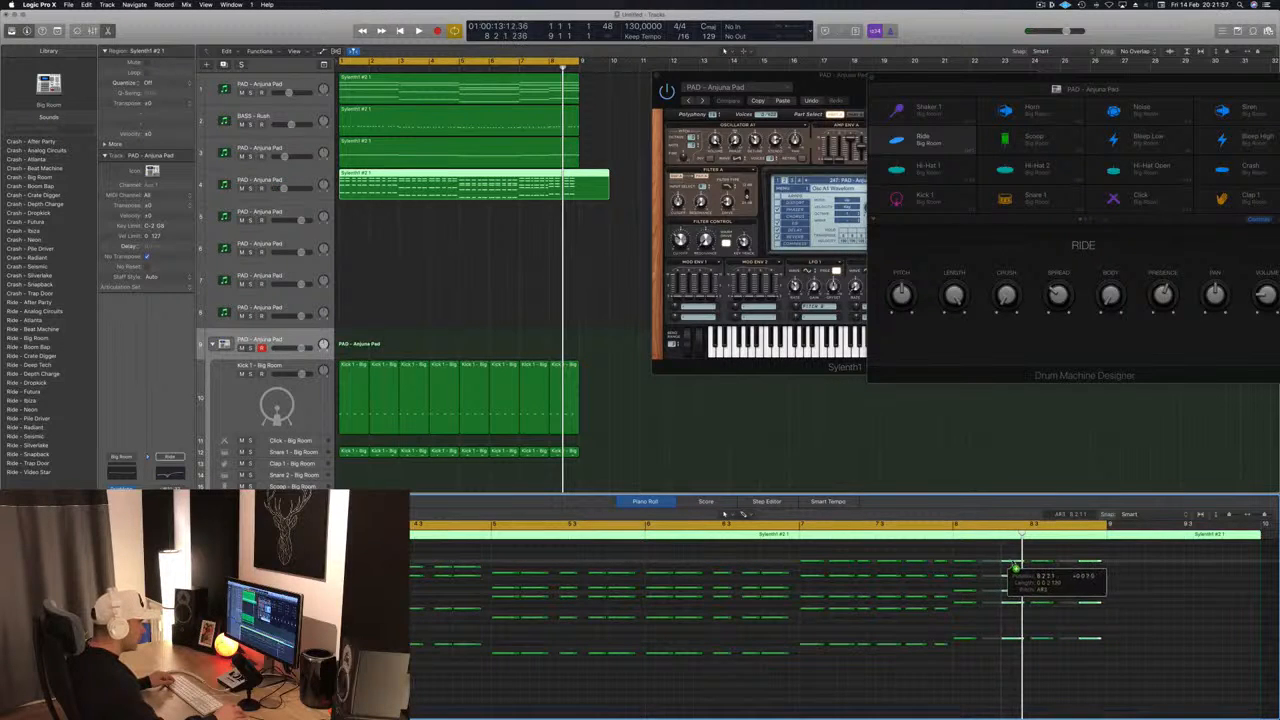
pyautogui.moveTo(1015, 568); pyautogui.dragTo(1015, 570)
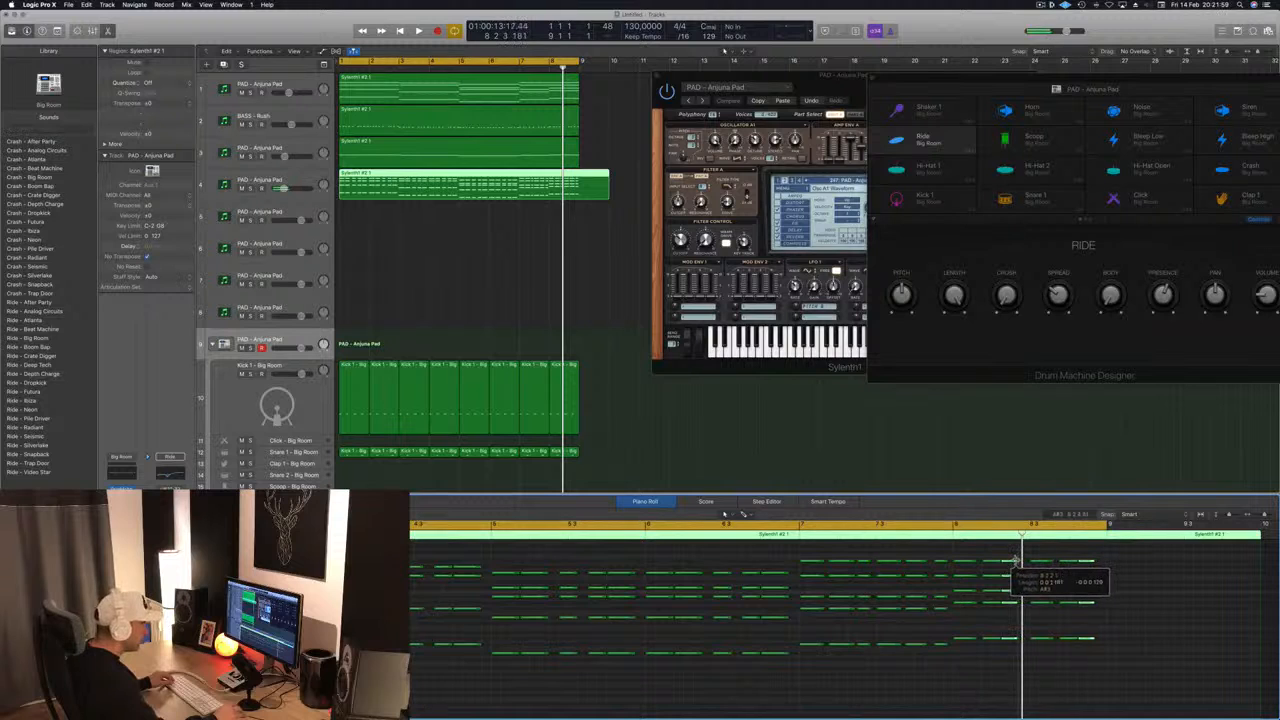
# - Play back the stabs and move the third hit in each half of bar 8 slightly later
pyautogui.press('space')
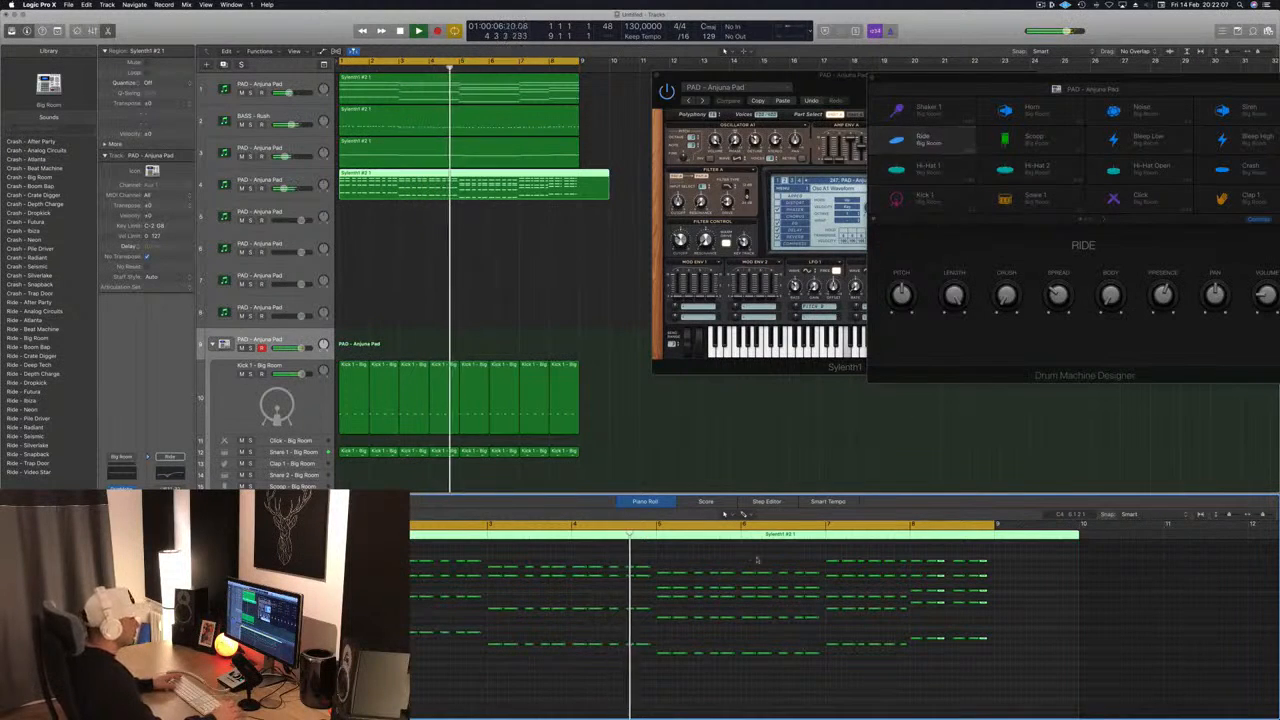
pyautogui.press('super+Right')
pyautogui.press('super+Right')
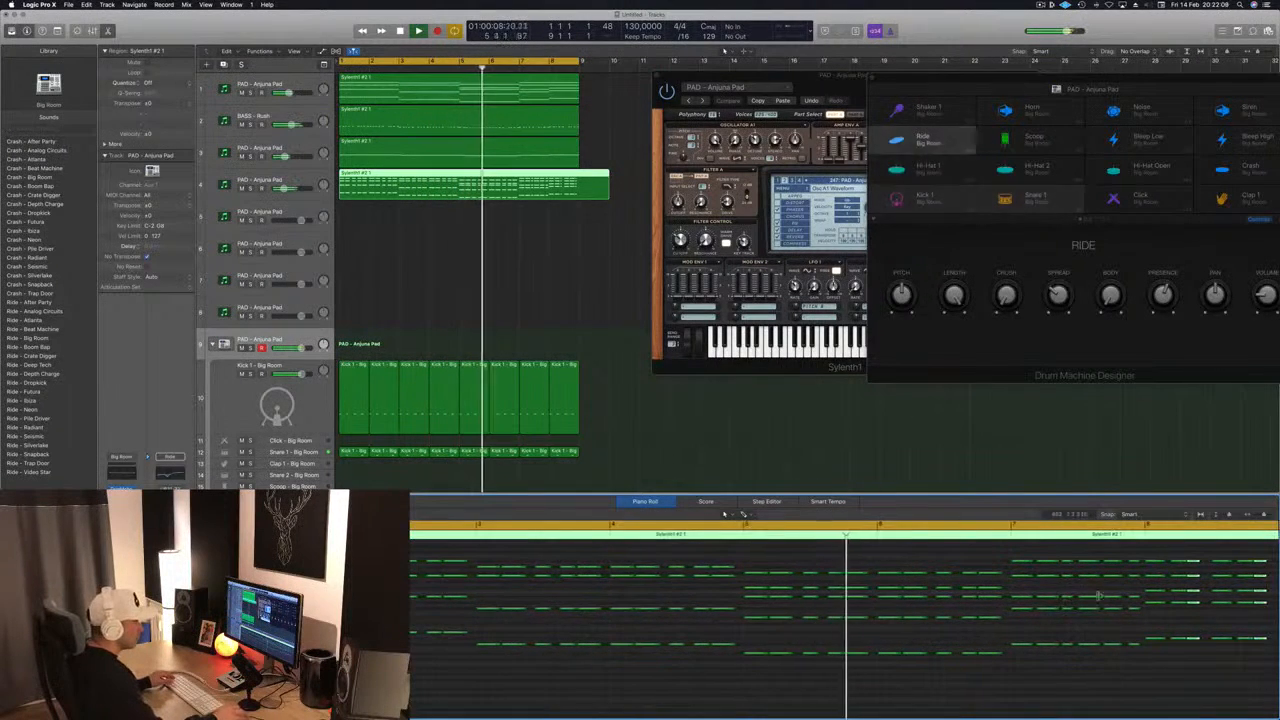
pyautogui.hscroll(5, 1160, 597)
pyautogui.hscroll(1, 945, 561)
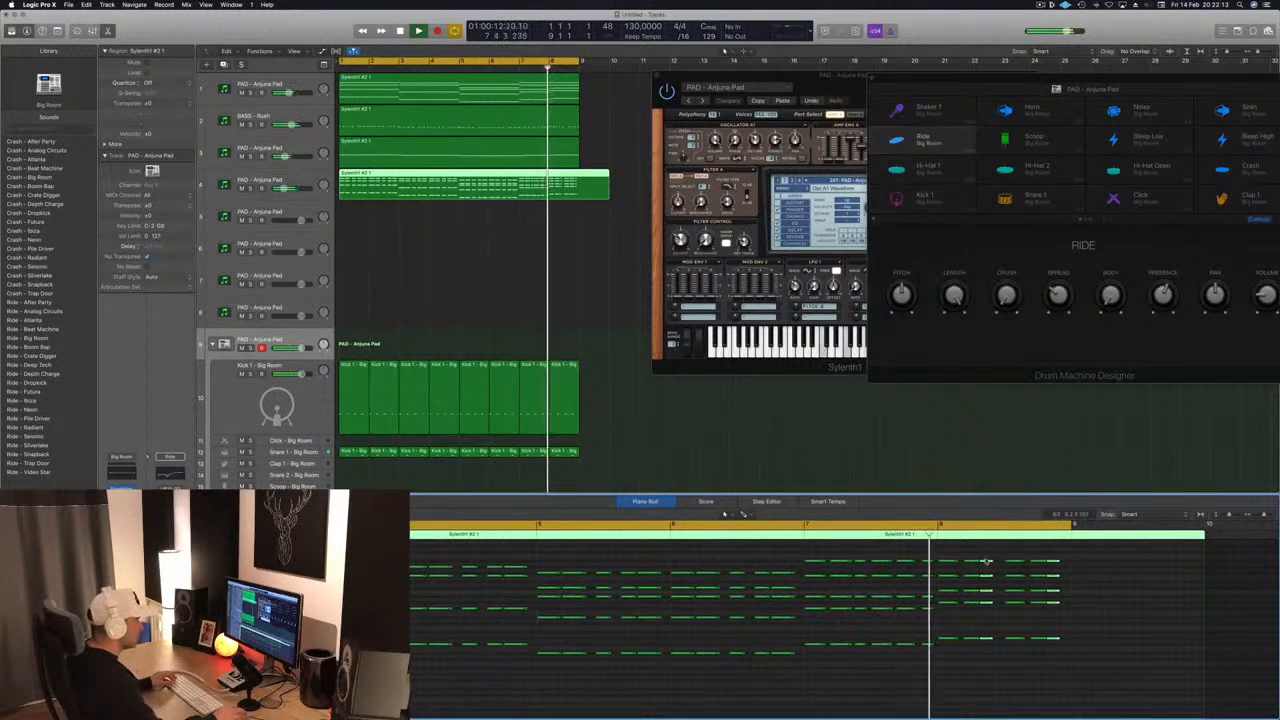
pyautogui.moveTo(986, 562); pyautogui.dragTo(995, 565)
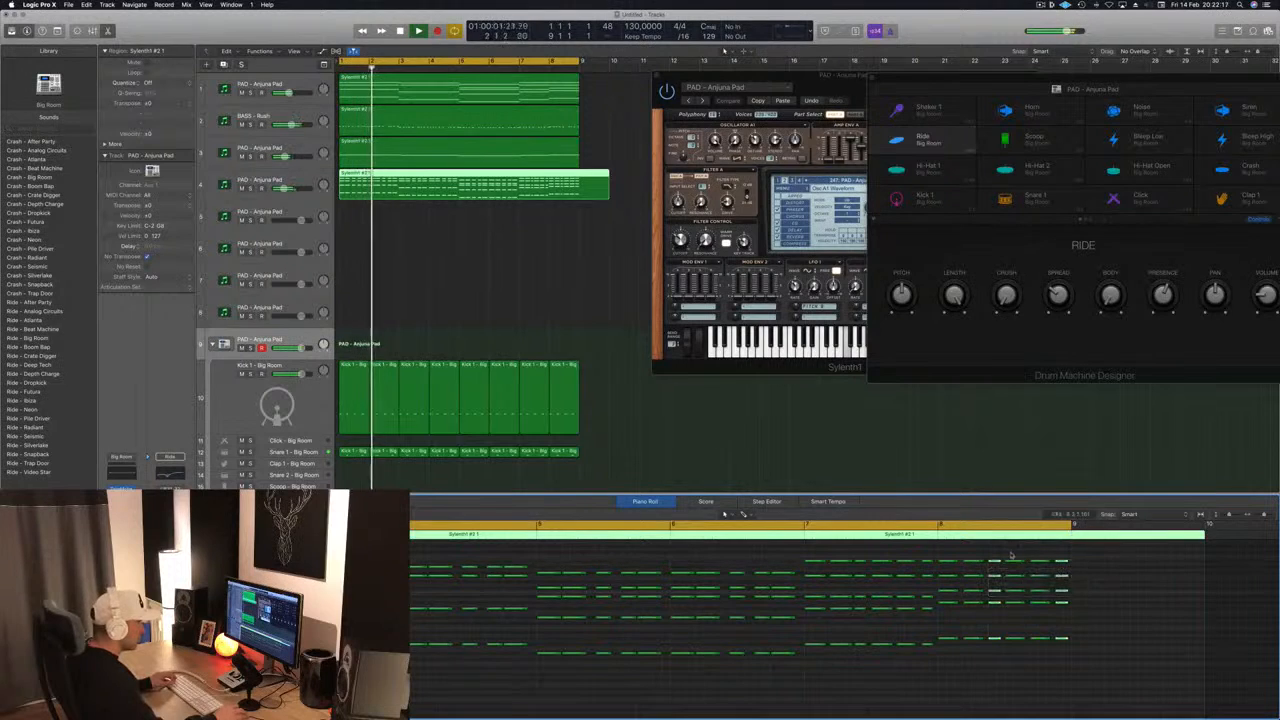
# - Split the stab region on track 4 at bar 9 and delete the excess part beyond it
pyautogui.scroll(-2, 655, 556)
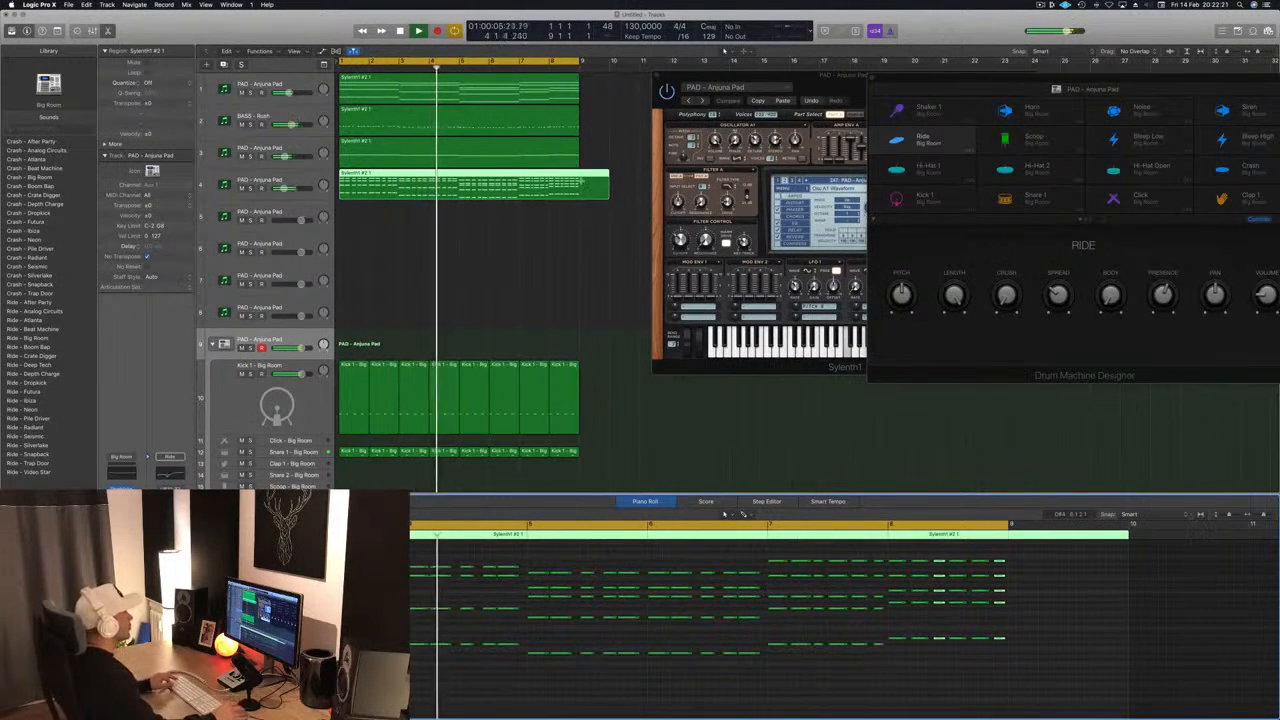
pyautogui.keyDown('super'); pyautogui.doubleClick(579, 181); pyautogui.keyUp('super')
pyautogui.press('Delete')
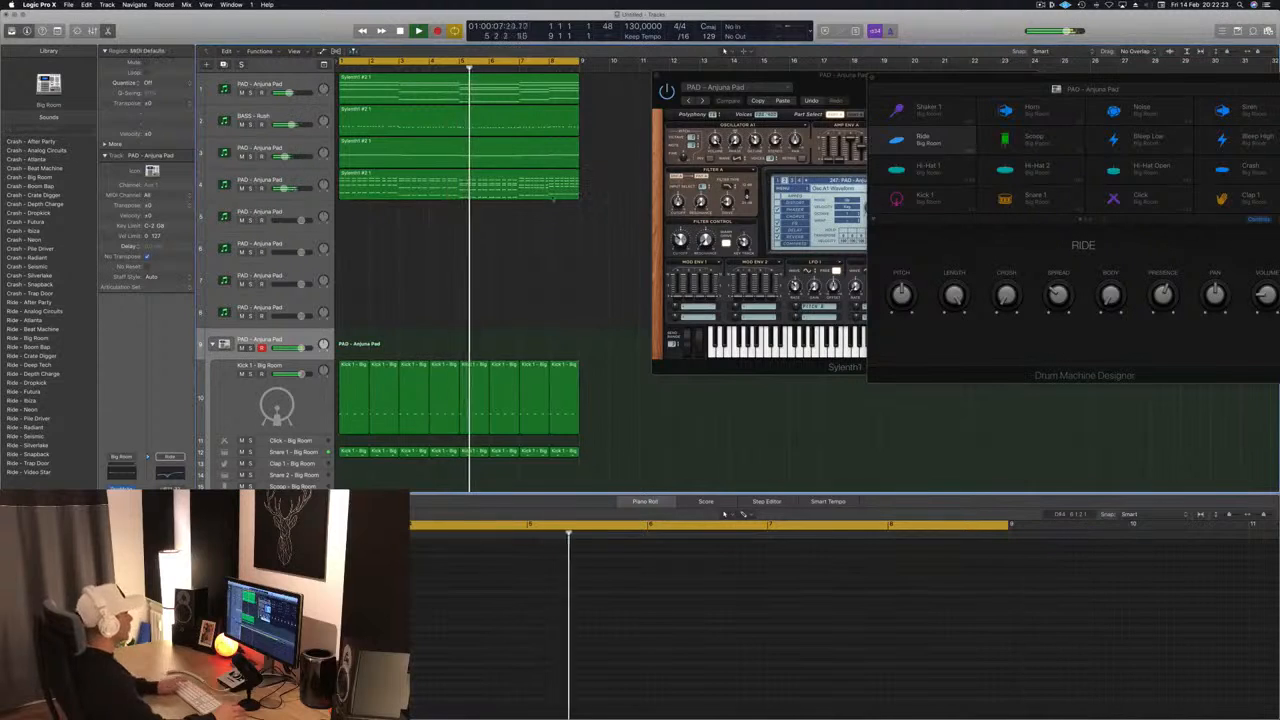
# - Replay from the start and compare the mix with track 3 muted and unmuted
pyautogui.press('Return')
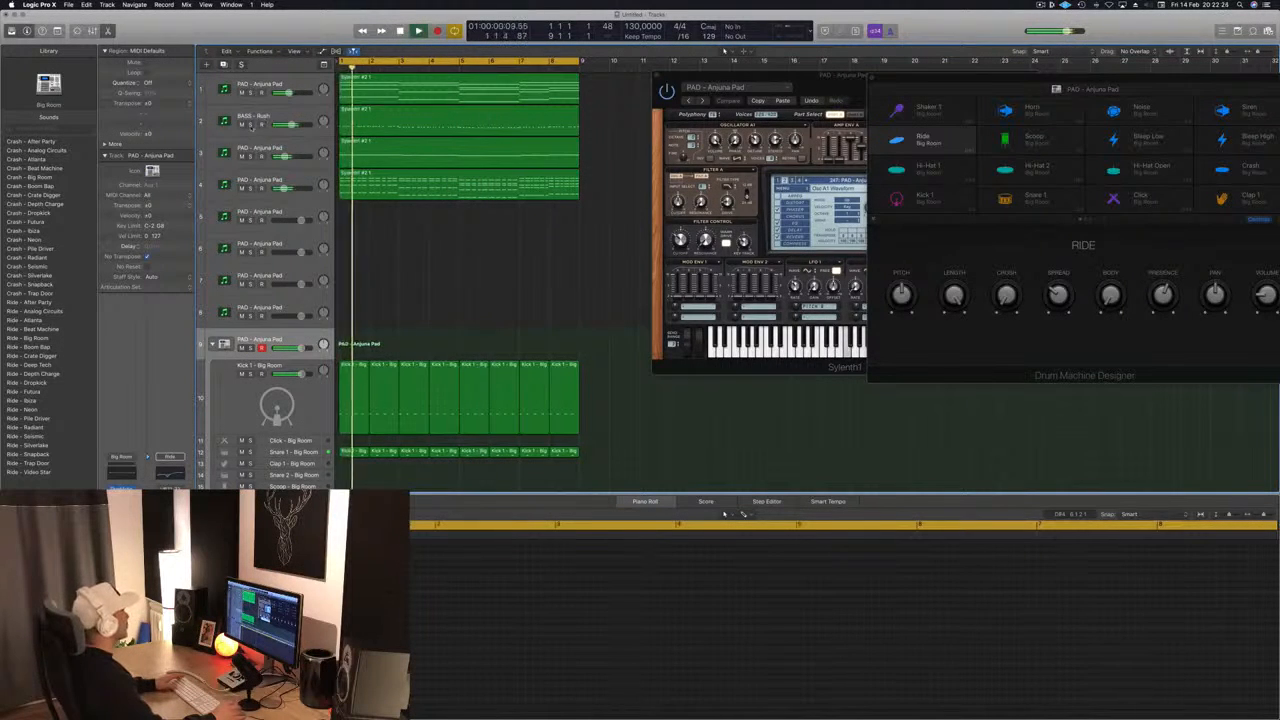
pyautogui.click(241, 156)
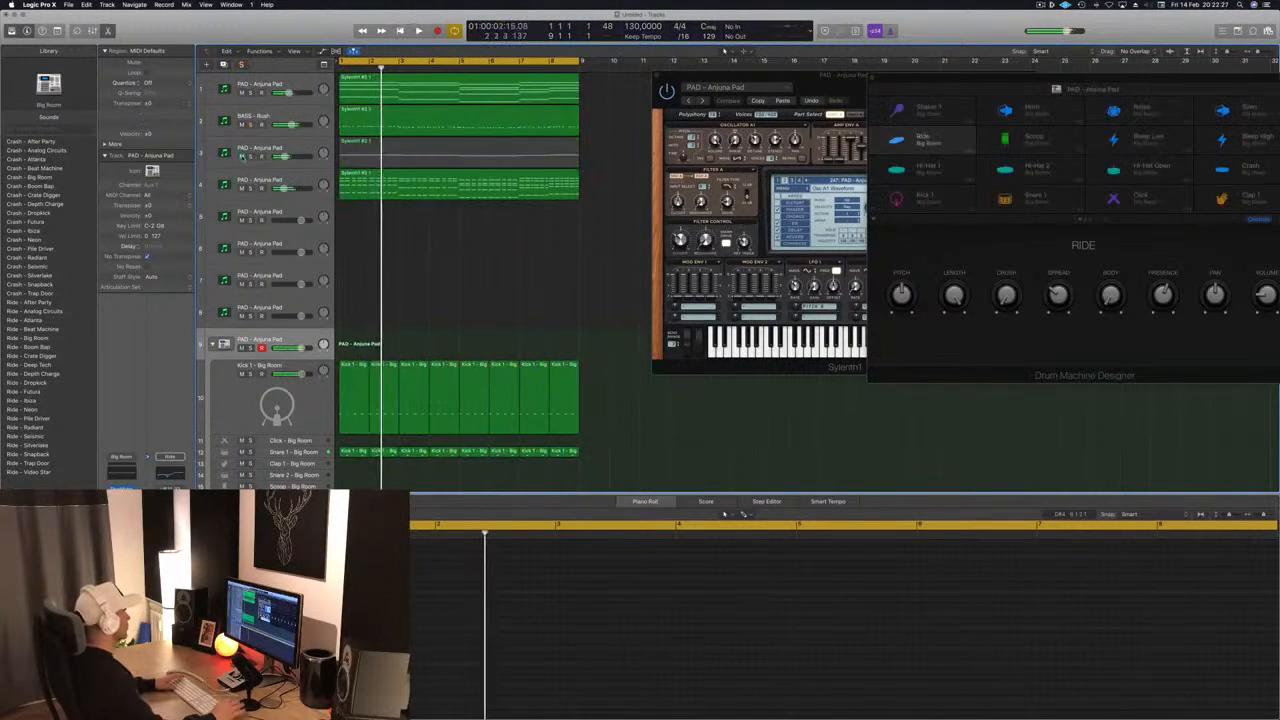
pyautogui.click(241, 156)
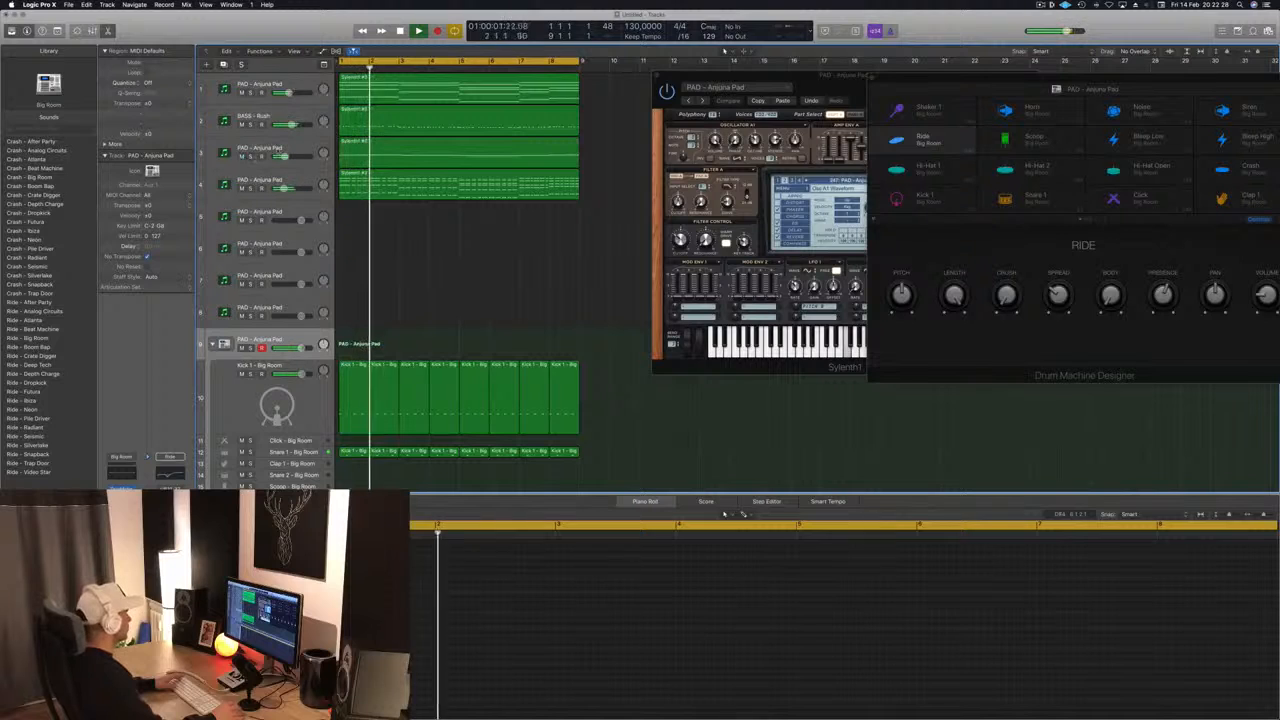
# - Copy the held chord region from track 1 onto track 5 and select track 5
pyautogui.click(298, 178)
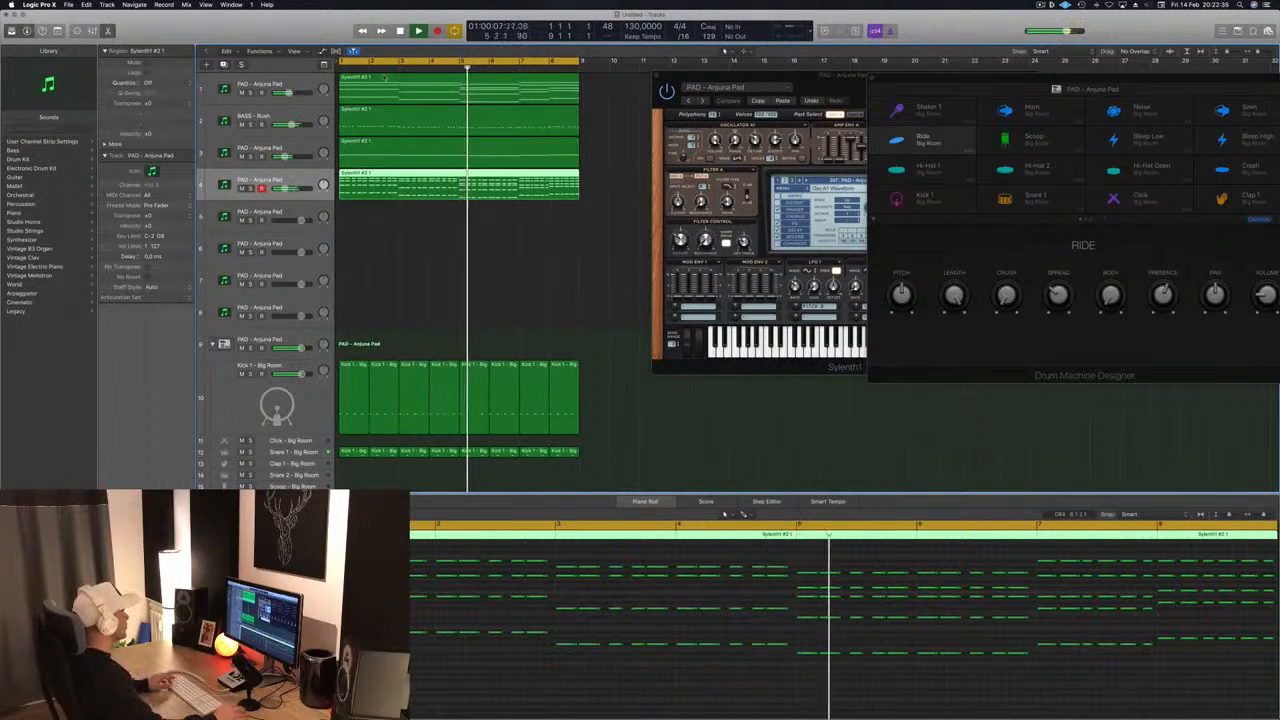
pyautogui.moveTo(375, 94); pyautogui.dragTo(374, 217)
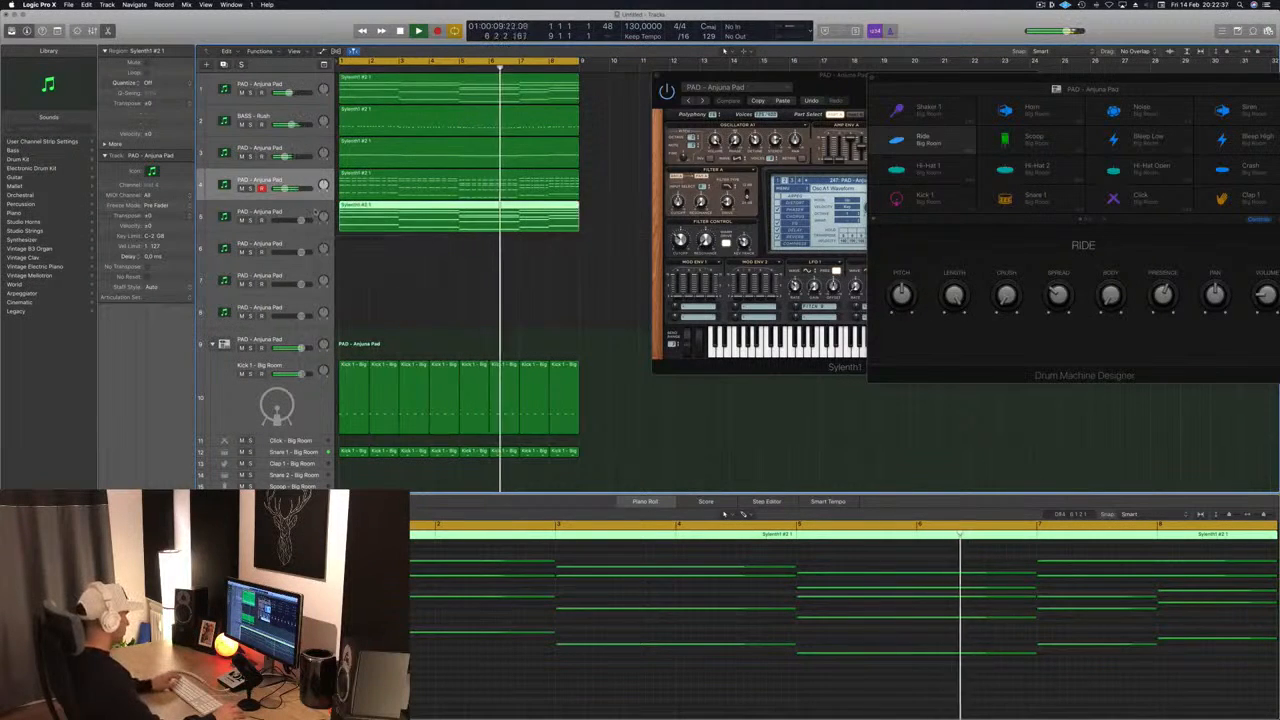
pyautogui.click(285, 212)
# - Stop playback, add an Arpeggiator to track 5, and arrange its window beside the track's Sylenth1 window
pyautogui.press('space')
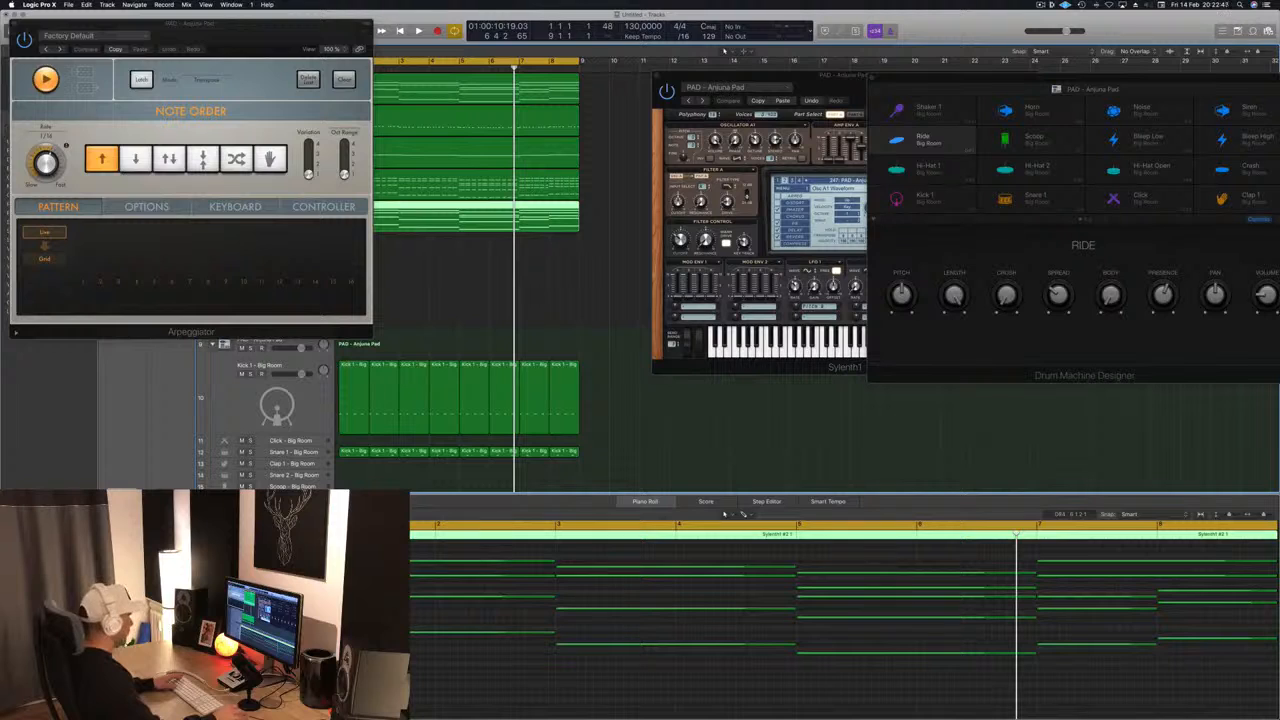
pyautogui.moveTo(291, 42); pyautogui.dragTo(880, 165)
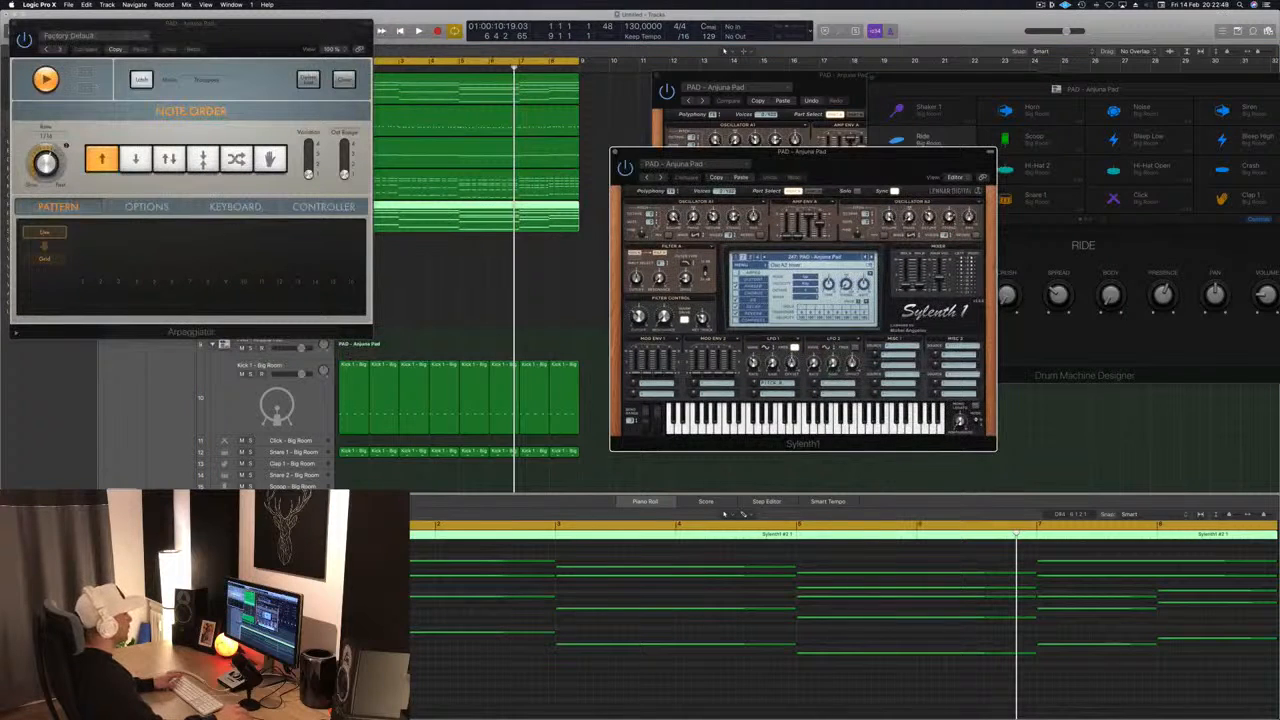
pyautogui.moveTo(280, 27); pyautogui.dragTo(1229, 277)
# - Play the arpeggiated chords and adjust the filter control cutoff in track 5's Sylenth1
pyautogui.press('space')
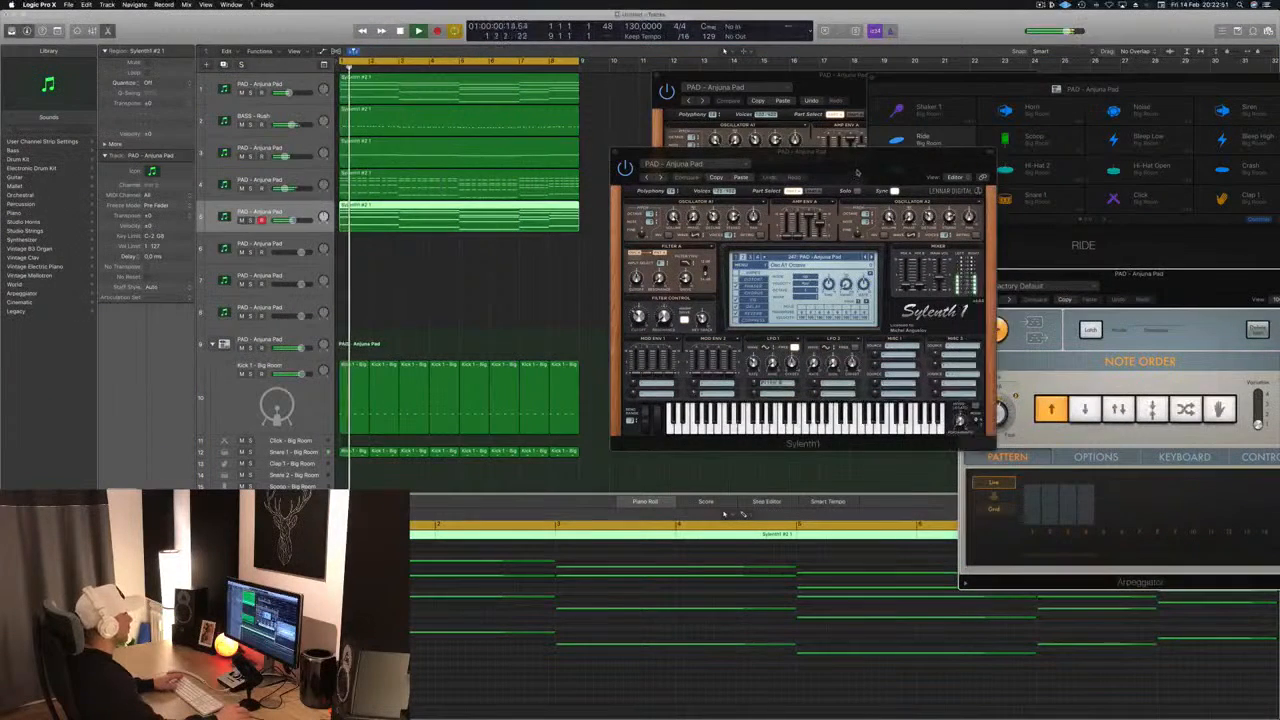
pyautogui.moveTo(856, 168); pyautogui.dragTo(771, 156)
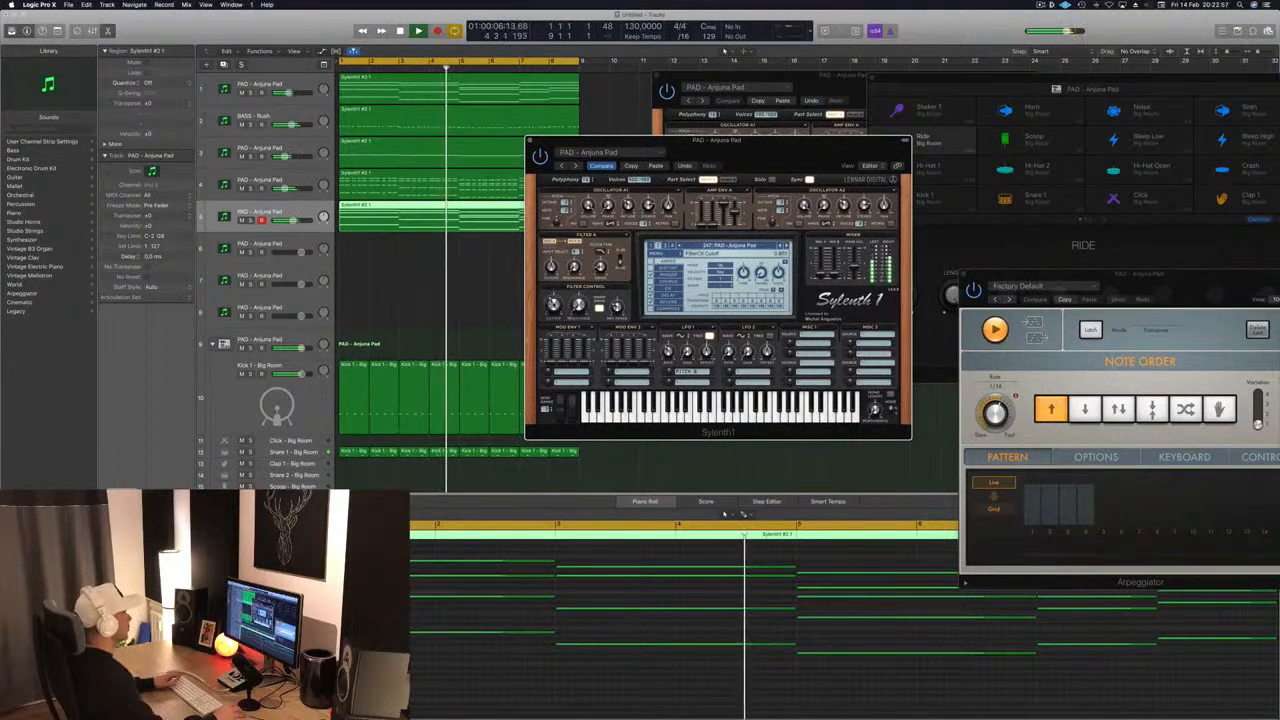
pyautogui.moveTo(738, 144); pyautogui.dragTo(820, 156)
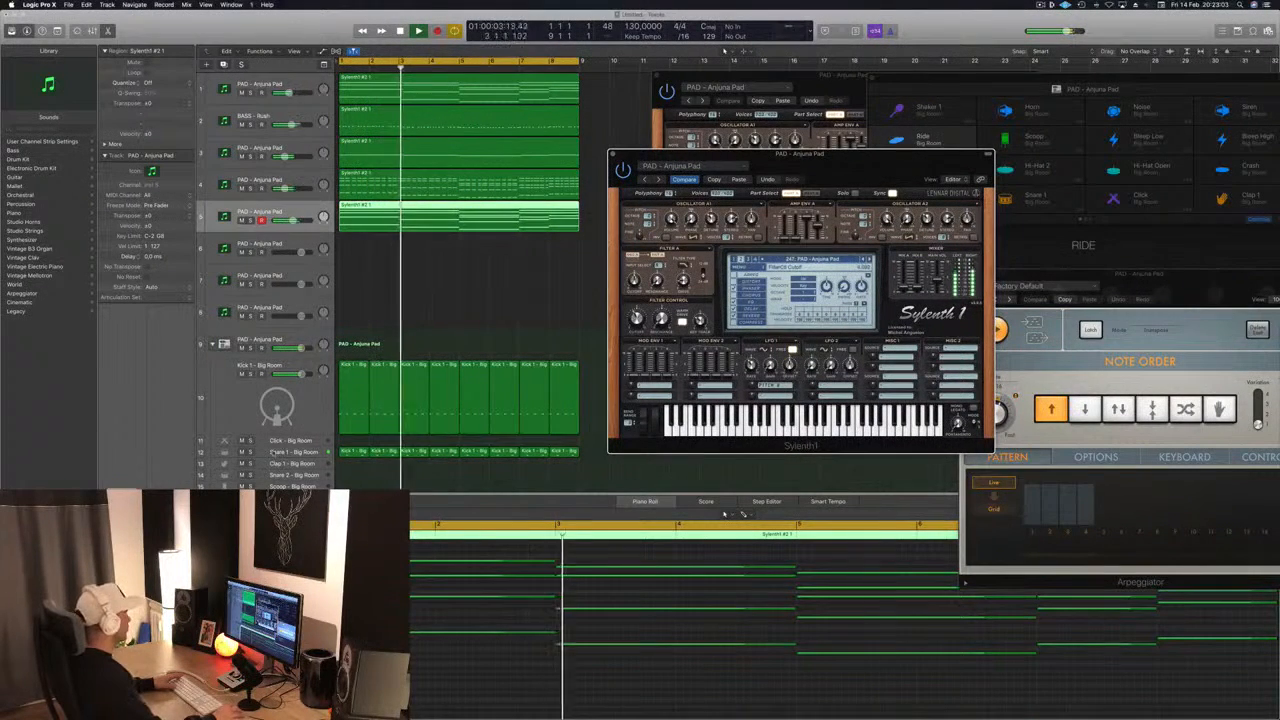
# - Insert a Channel EQ on track 5 and set its low cut to 300 Hz at 24 dB/Oct
pyautogui.click(120, 516)
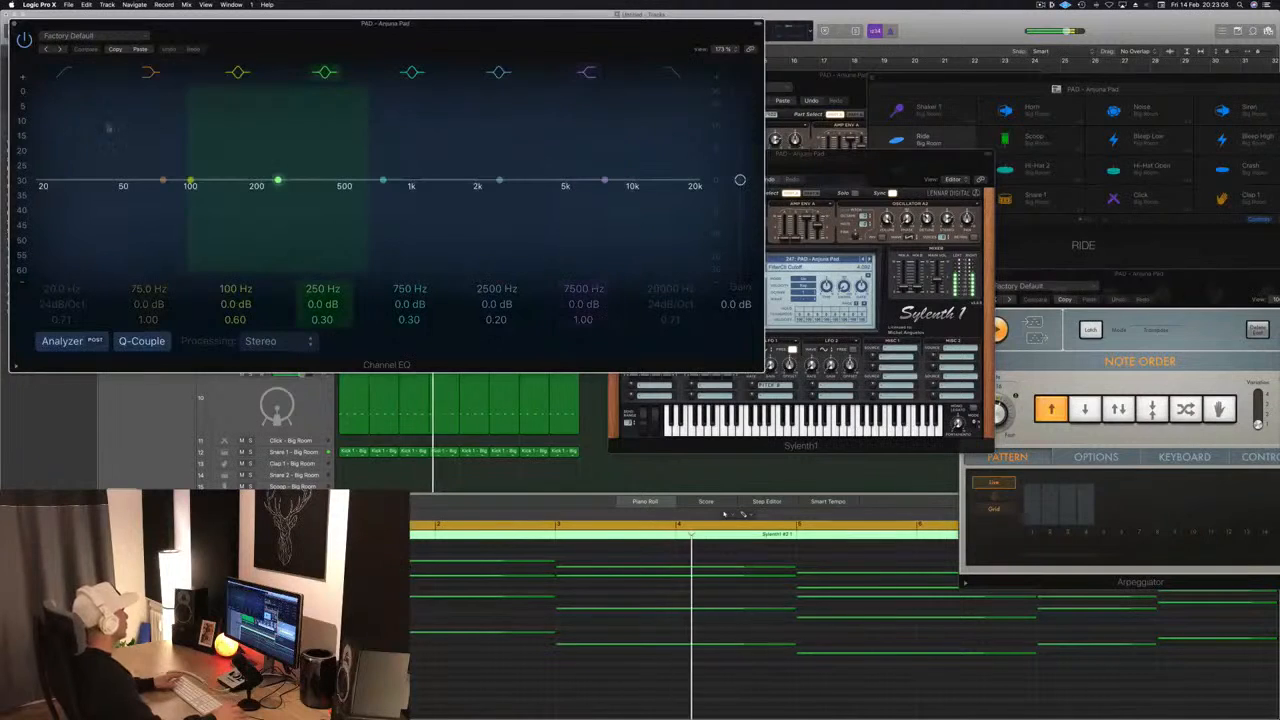
pyautogui.moveTo(72, 188); pyautogui.dragTo(320, 186)
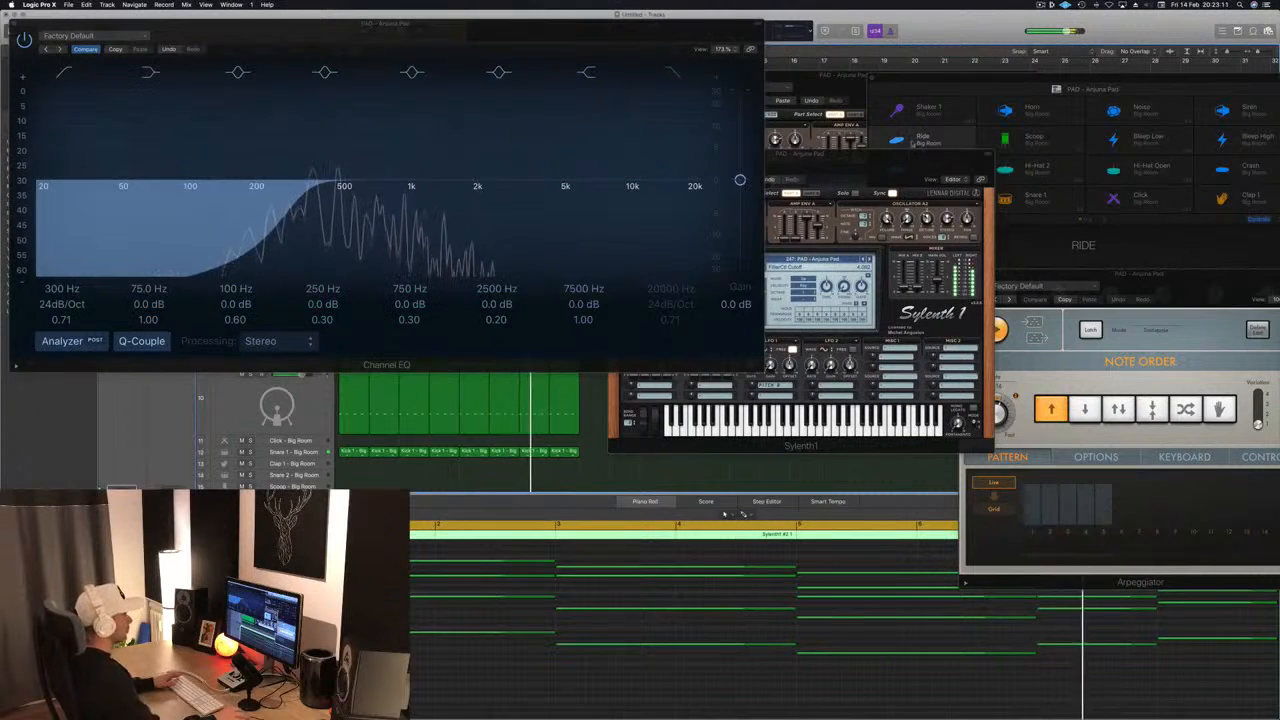
# - Adjust part B's amp envelope release and the filter control cutoff in track 5's Sylenth1, and close the Channel EQ window
pyautogui.click(888, 156)
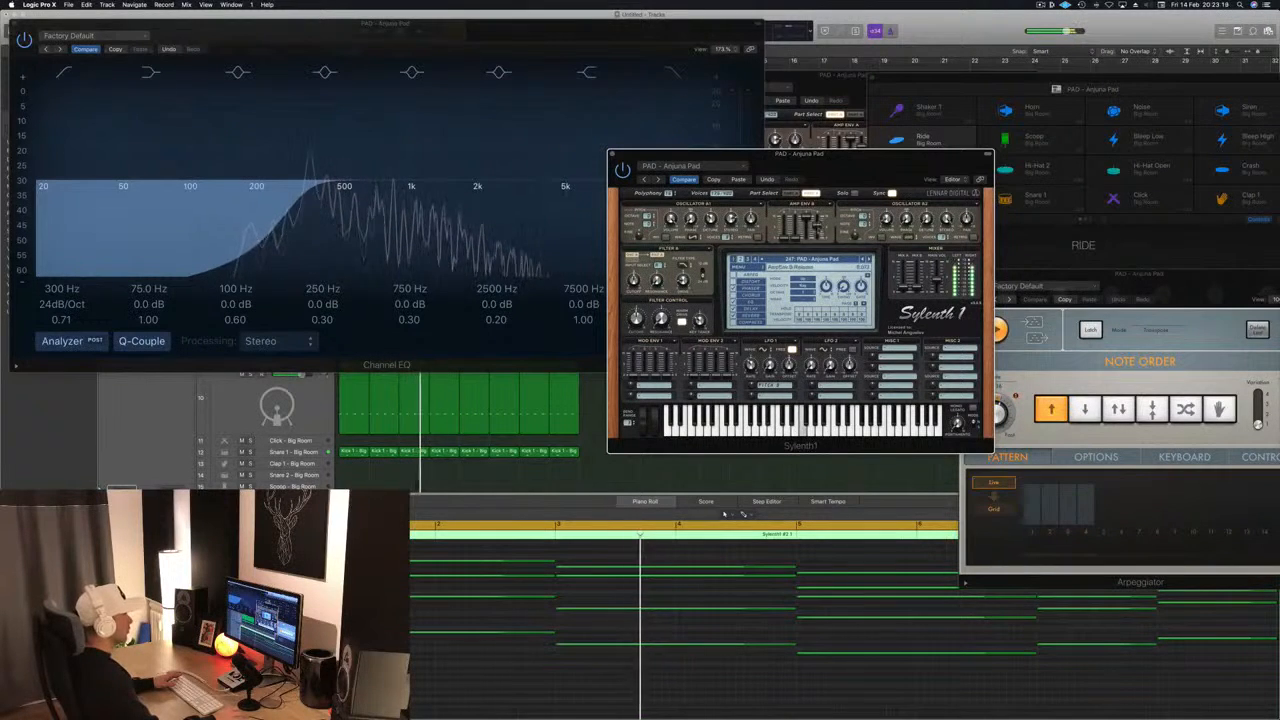
pyautogui.moveTo(862, 165); pyautogui.dragTo(1019, 152)
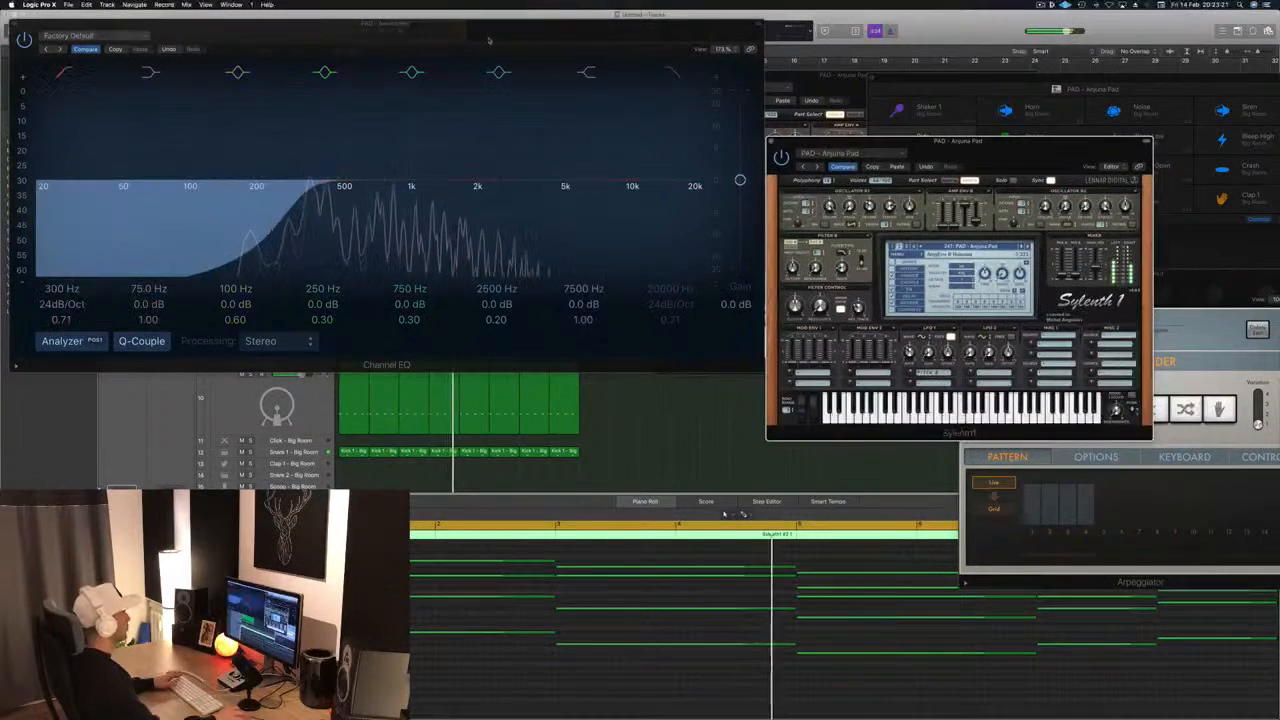
pyautogui.moveTo(516, 37); pyautogui.dragTo(634, 241)
pyautogui.moveTo(968, 152); pyautogui.dragTo(904, 142)
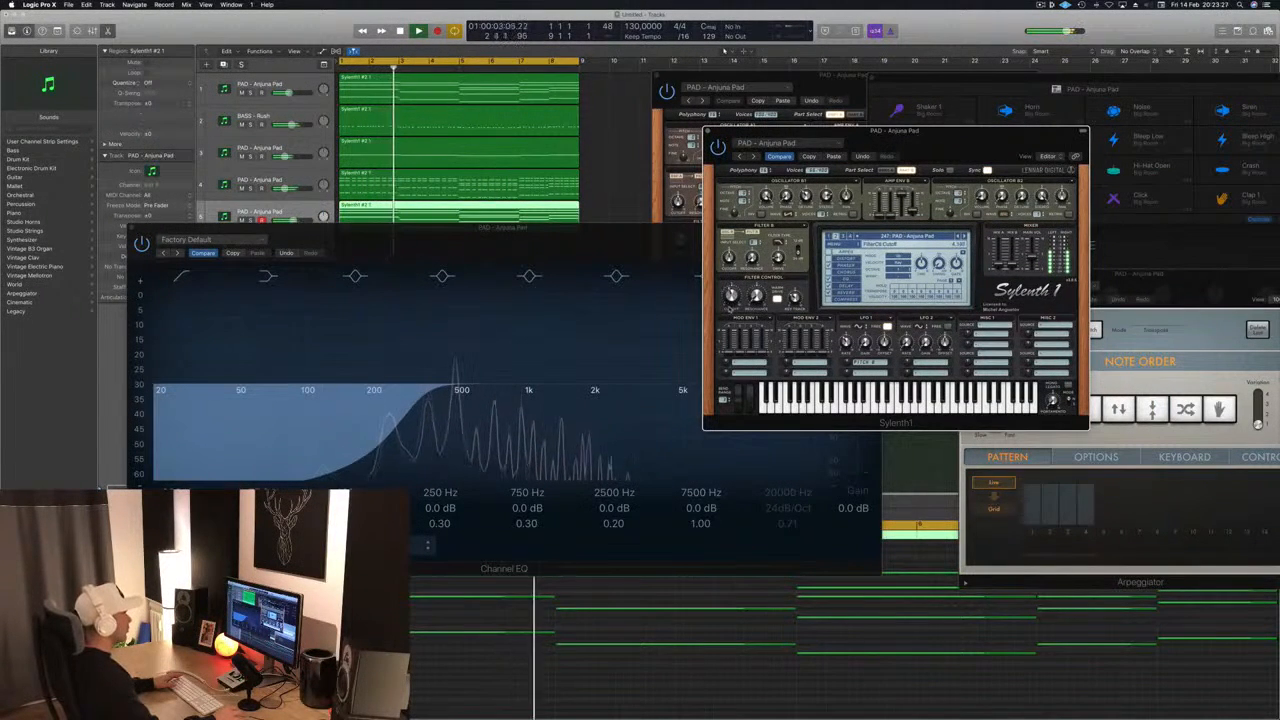
pyautogui.moveTo(322, 227); pyautogui.dragTo(541, 222)
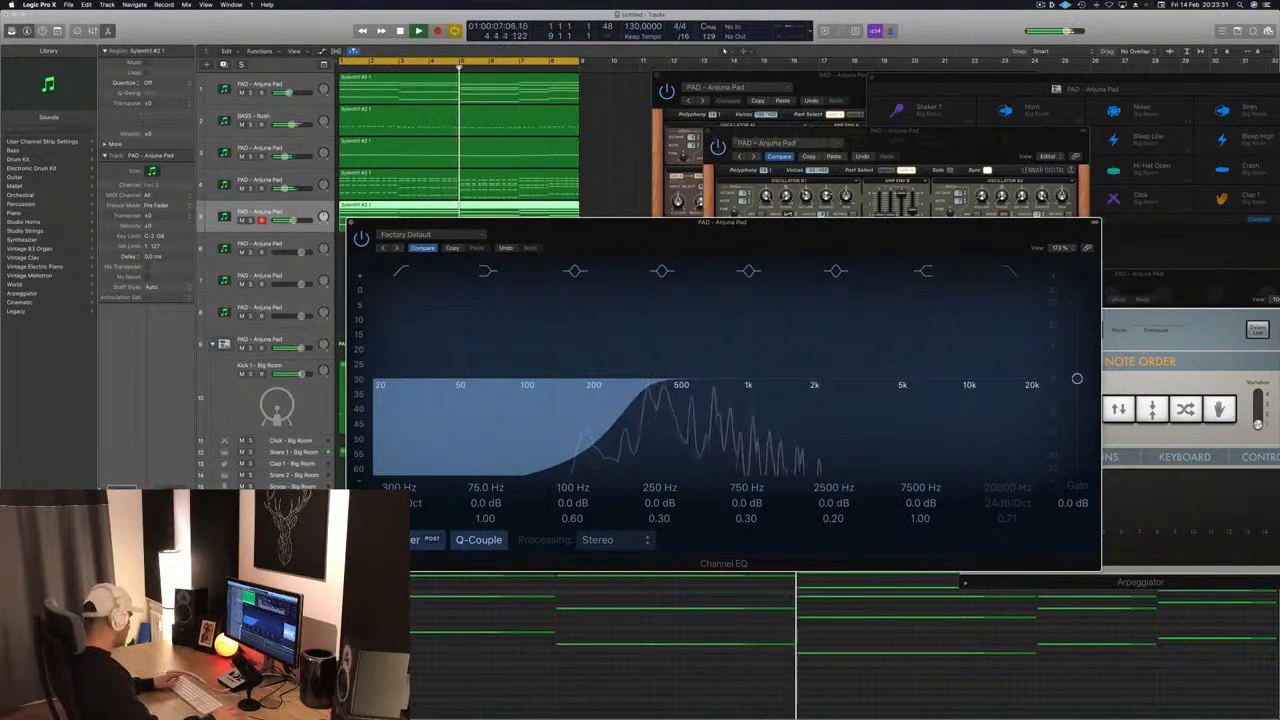
pyautogui.click(350, 224)
# - Select the Snare 1 - Big Room track in the drum stack
pyautogui.scroll(-2, 311, 405)
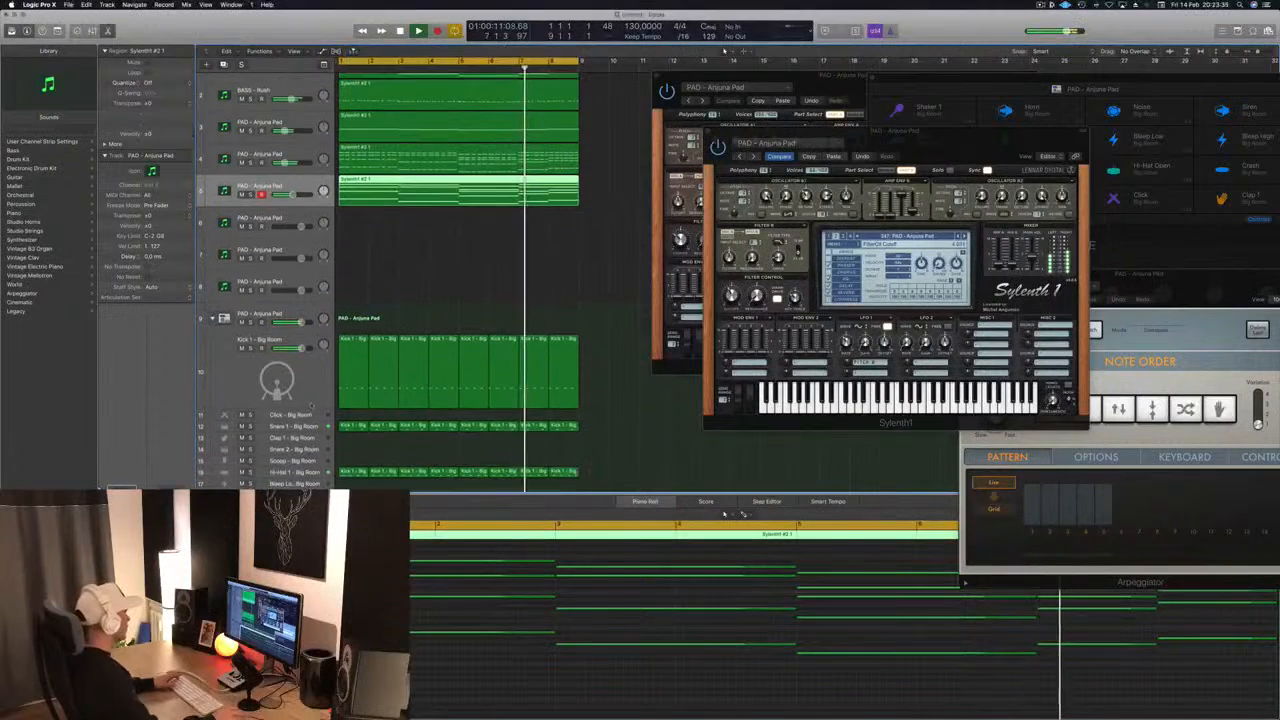
pyautogui.click(296, 427)
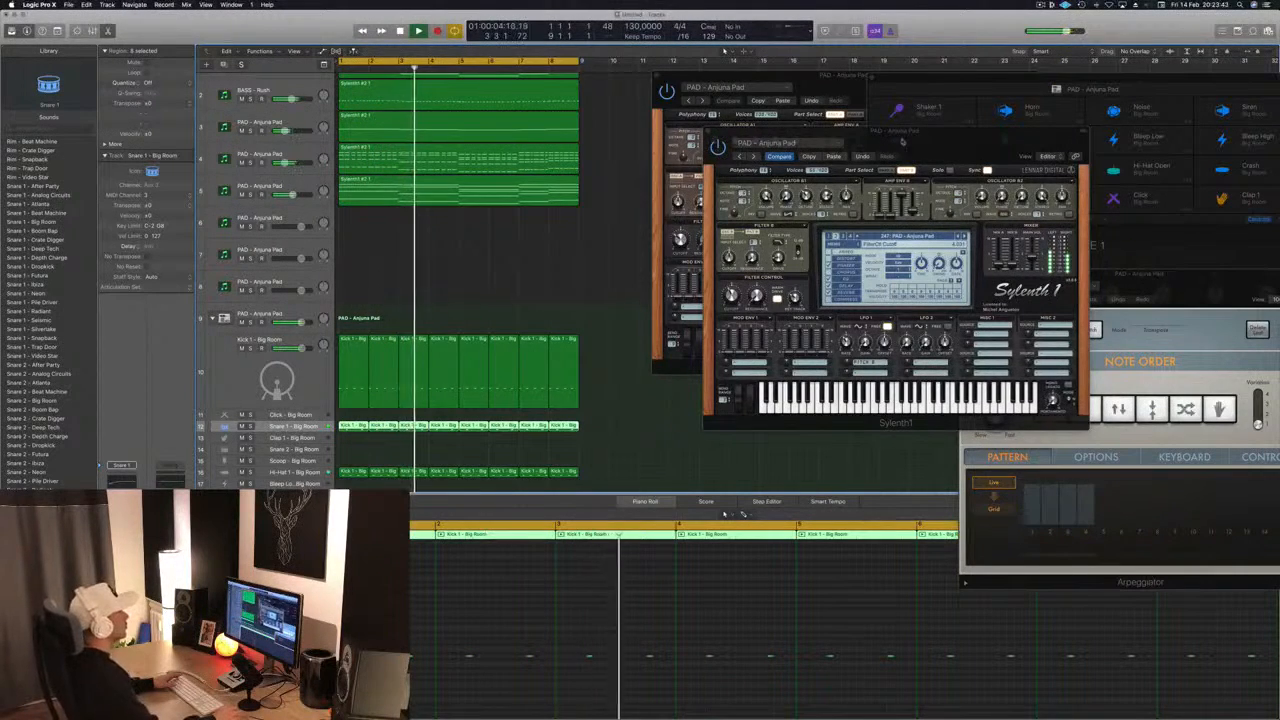
# - Close both open Sylenth1 windows and select the held chord region on track 5
pyautogui.moveTo(860, 131); pyautogui.dragTo(782, 125)
pyautogui.click(630, 126)
pyautogui.click(658, 76)
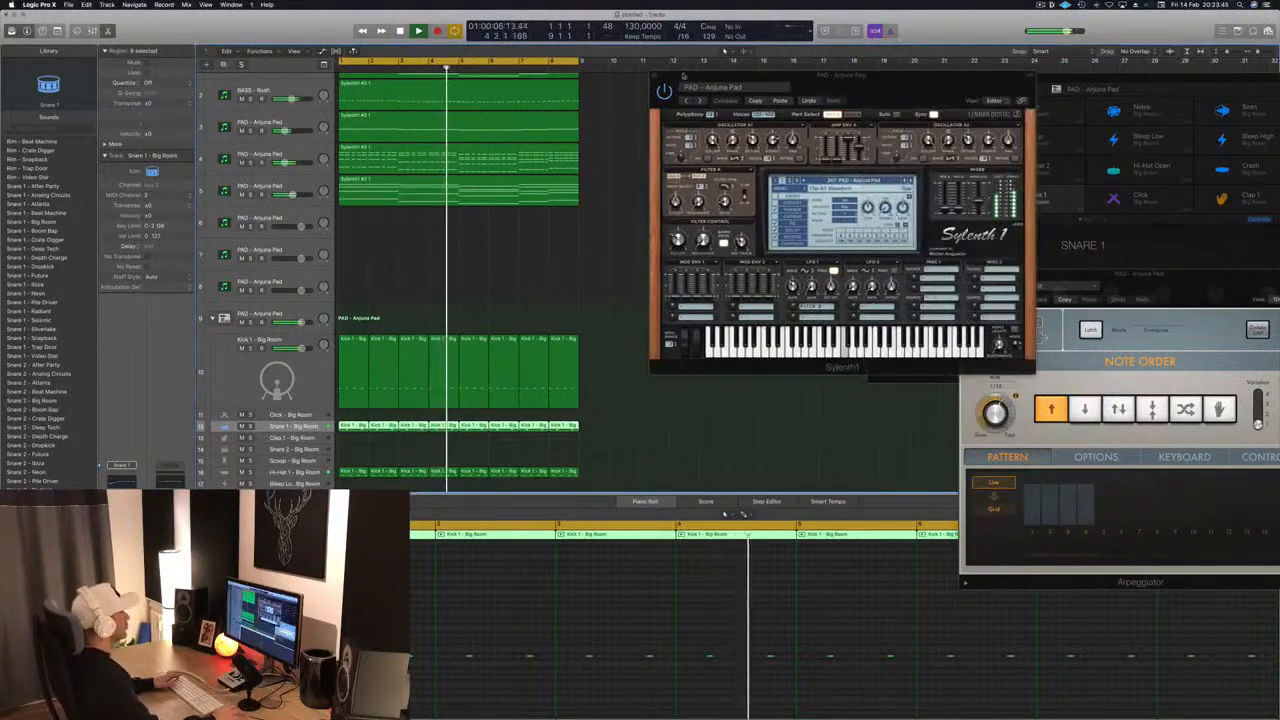
pyautogui.click(657, 76)
pyautogui.click(506, 200)
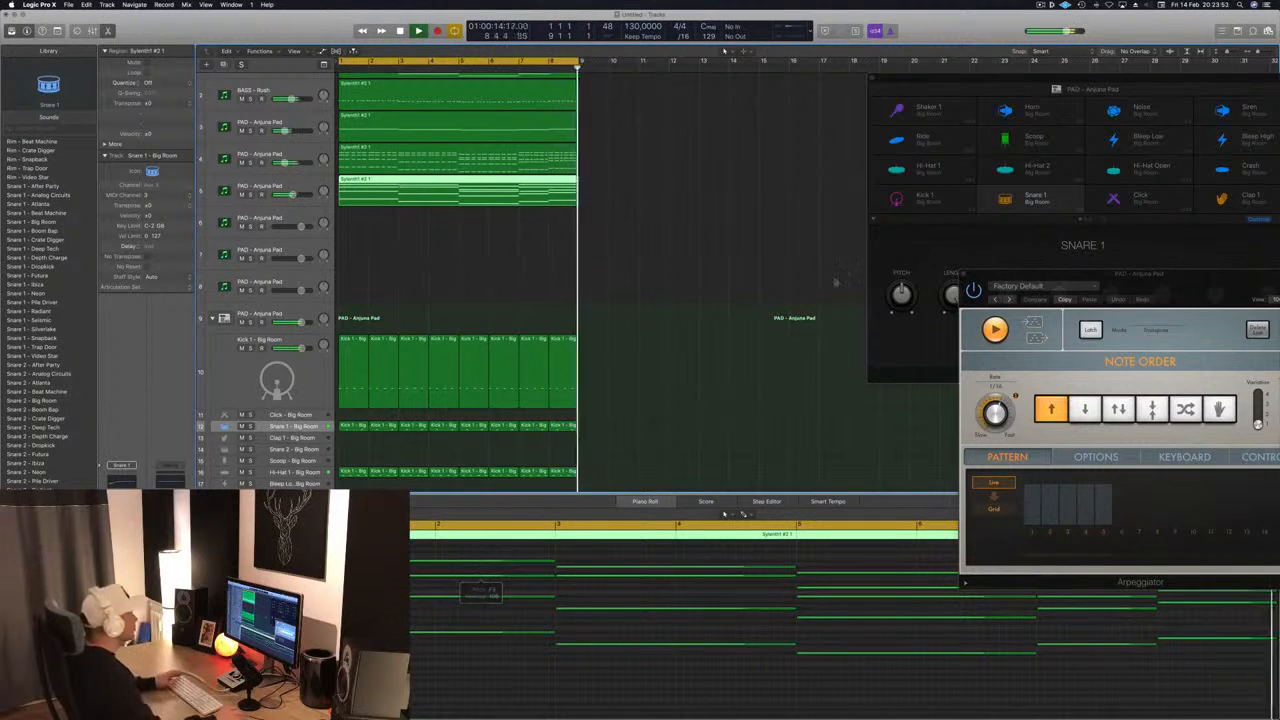
# - Audition the chord pattern on track 4 in solo and return to the full mix
pyautogui.click(250, 162)
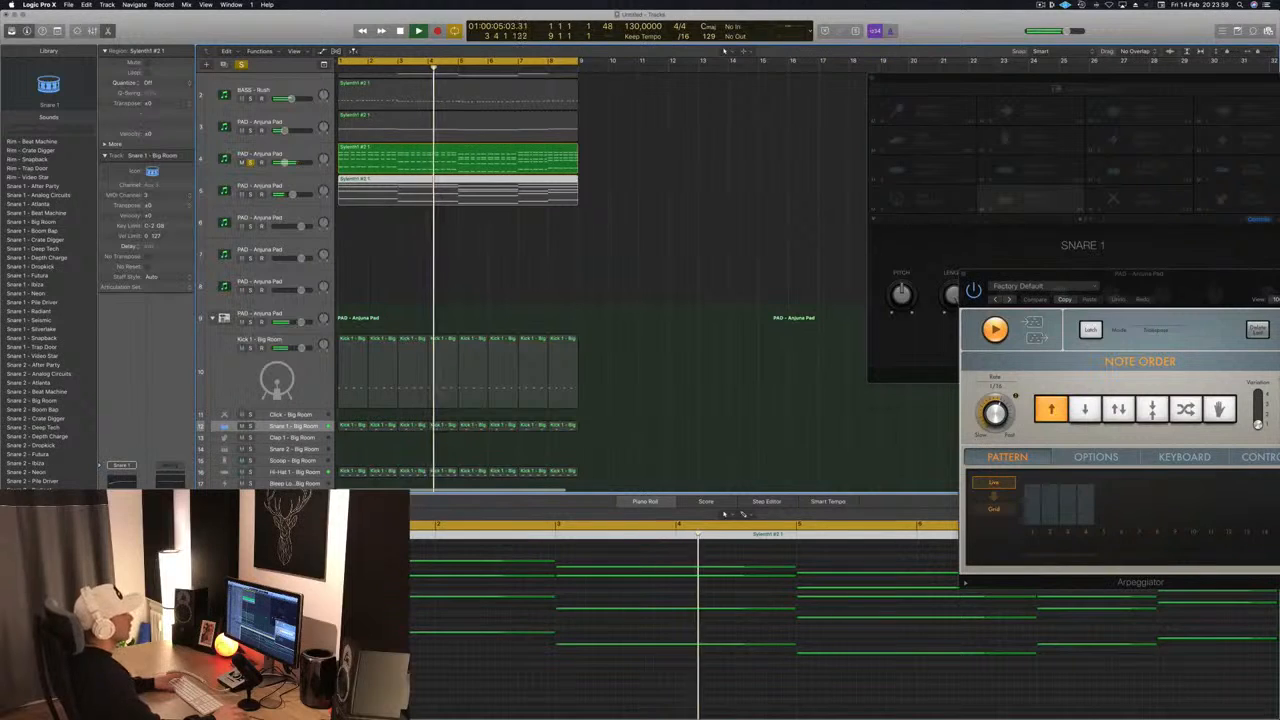
pyautogui.click(250, 162)
pyautogui.click(1040, 5)
pyautogui.click(977, 25)
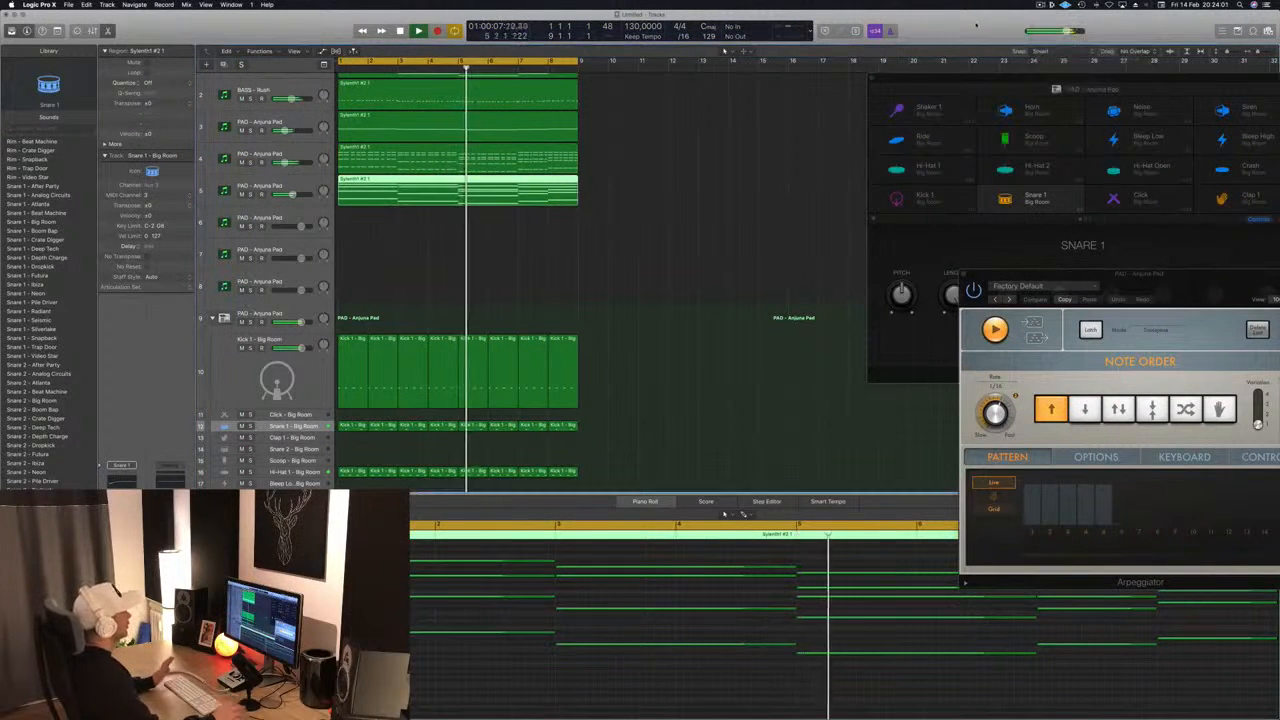
# - Select the Perc 1 track, briefly audition the Conga Low track in solo, and leave it selected
pyautogui.click(640, 209)
pyautogui.scroll(-2, 634, 209)
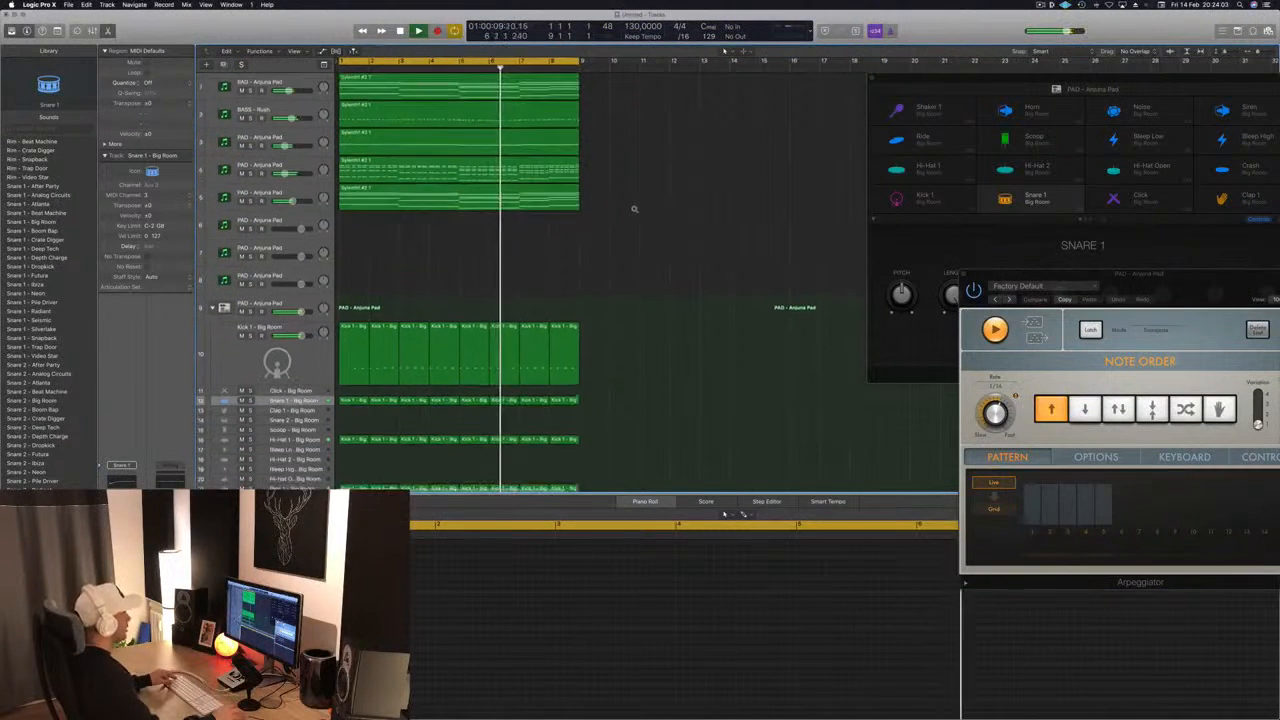
pyautogui.scroll(-3, 634, 209)
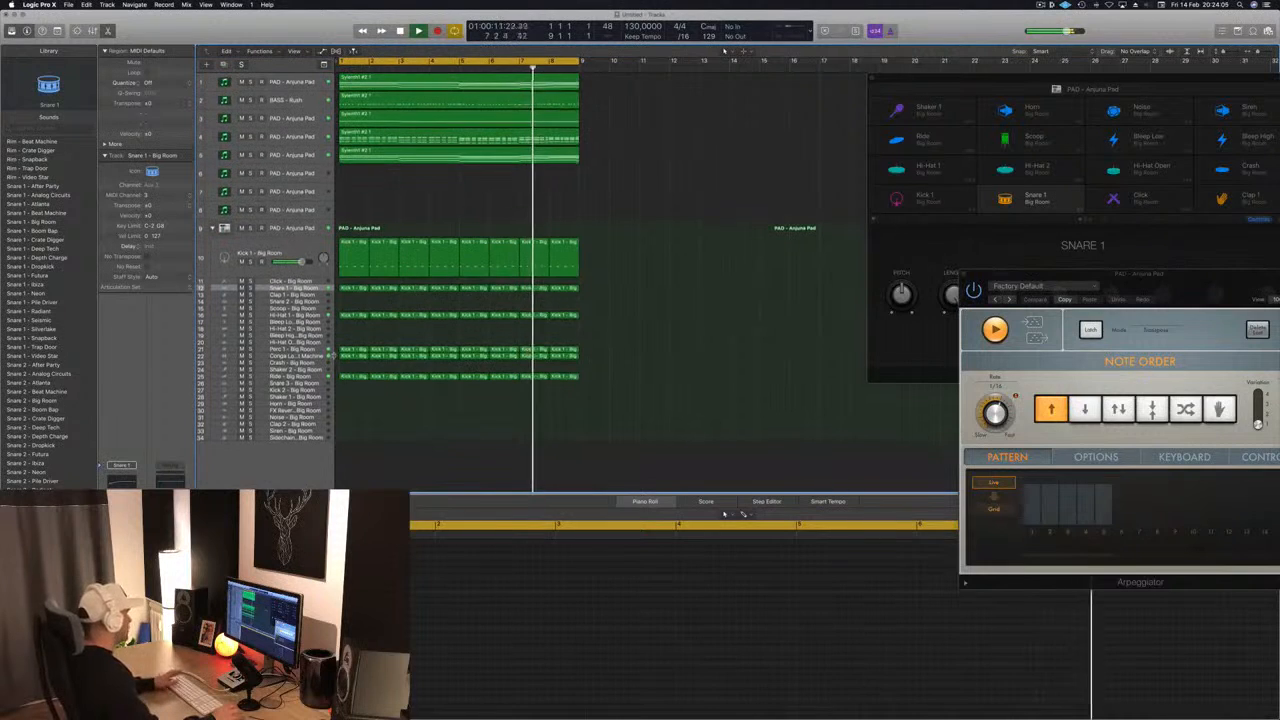
pyautogui.click(318, 350)
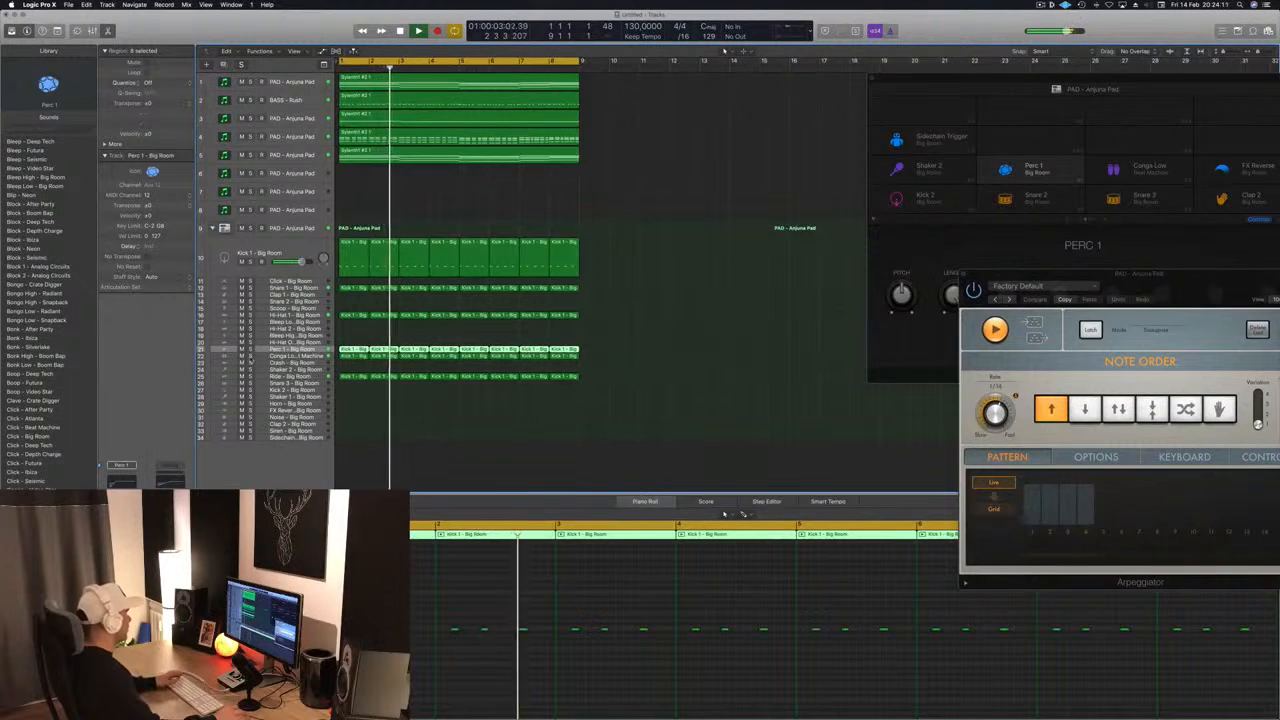
pyautogui.click(250, 356)
pyautogui.click(250, 356)
pyautogui.click(268, 357)
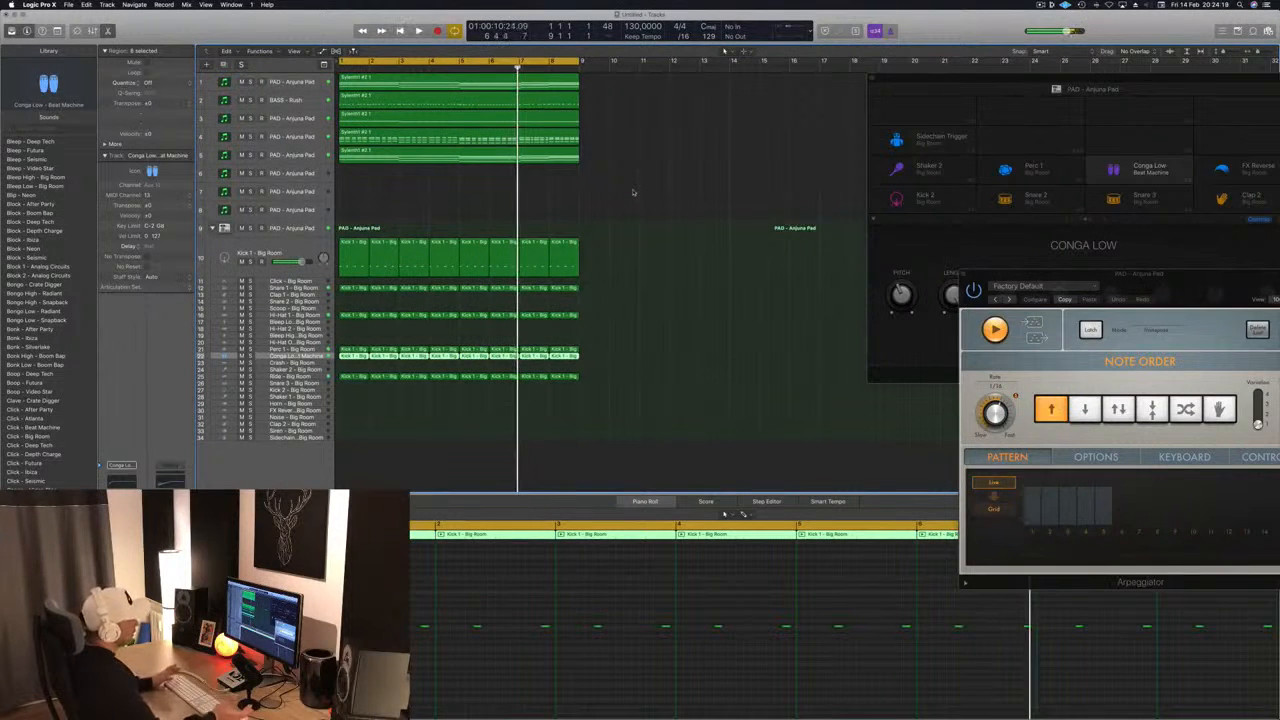
# - Audition the track 1 pad in solo from the start, then restore full-mix playback
pyautogui.click(250, 82)
pyautogui.press('Return')
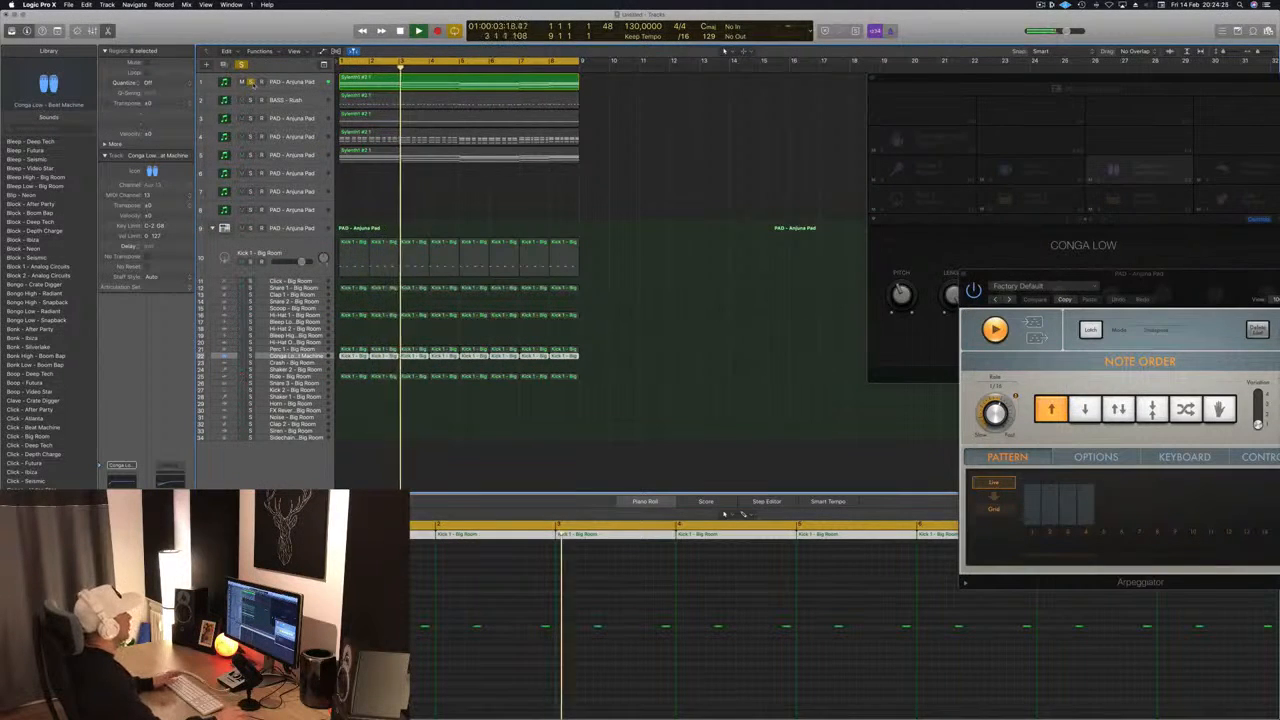
pyautogui.click(251, 82)
pyautogui.press('Return')
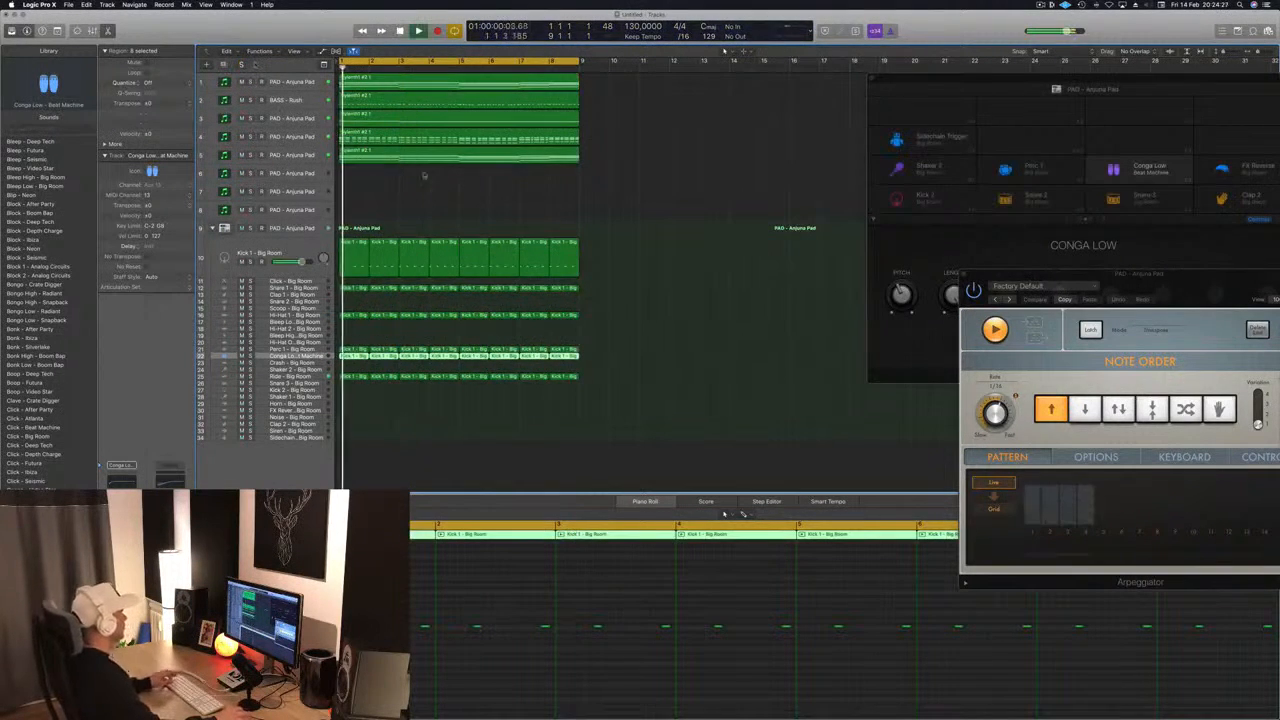
# - Inspect the BASS - Rush track's Sylenth1, raise the track's volume slightly, and close the synth window
pyautogui.scroll(3, 431, 184)
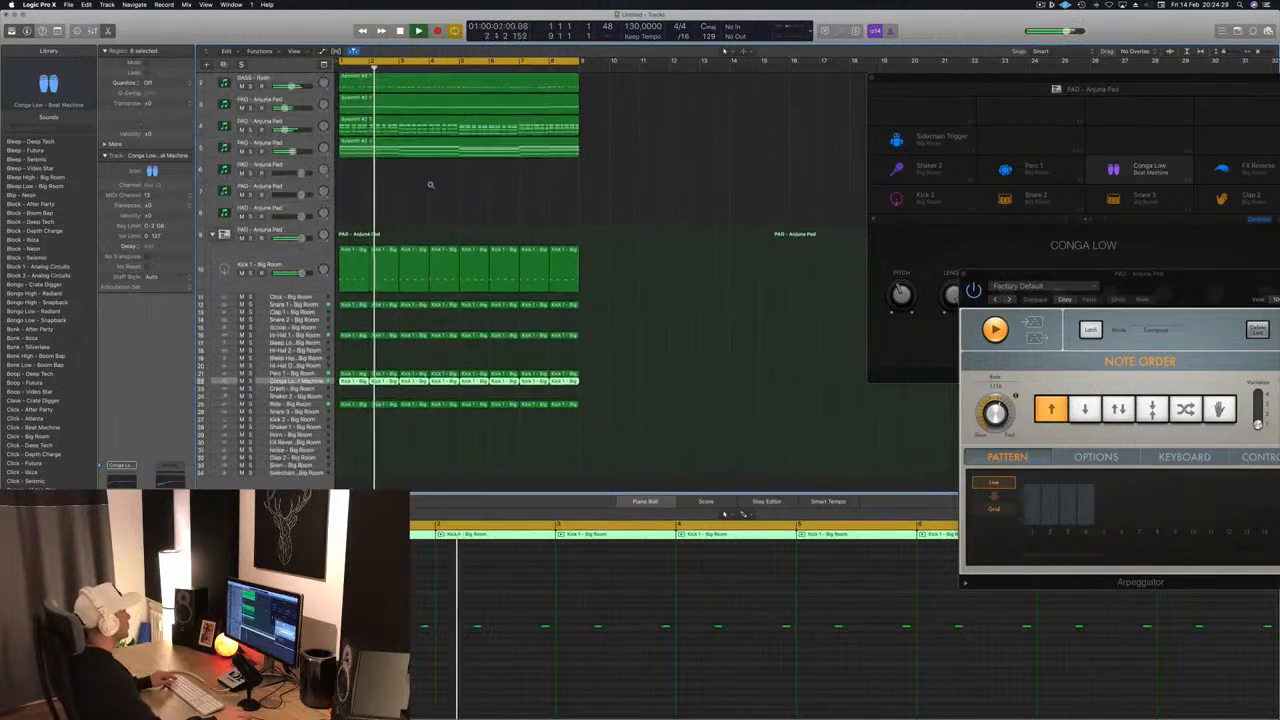
pyautogui.scroll(1, 392, 157)
pyautogui.click(396, 89)
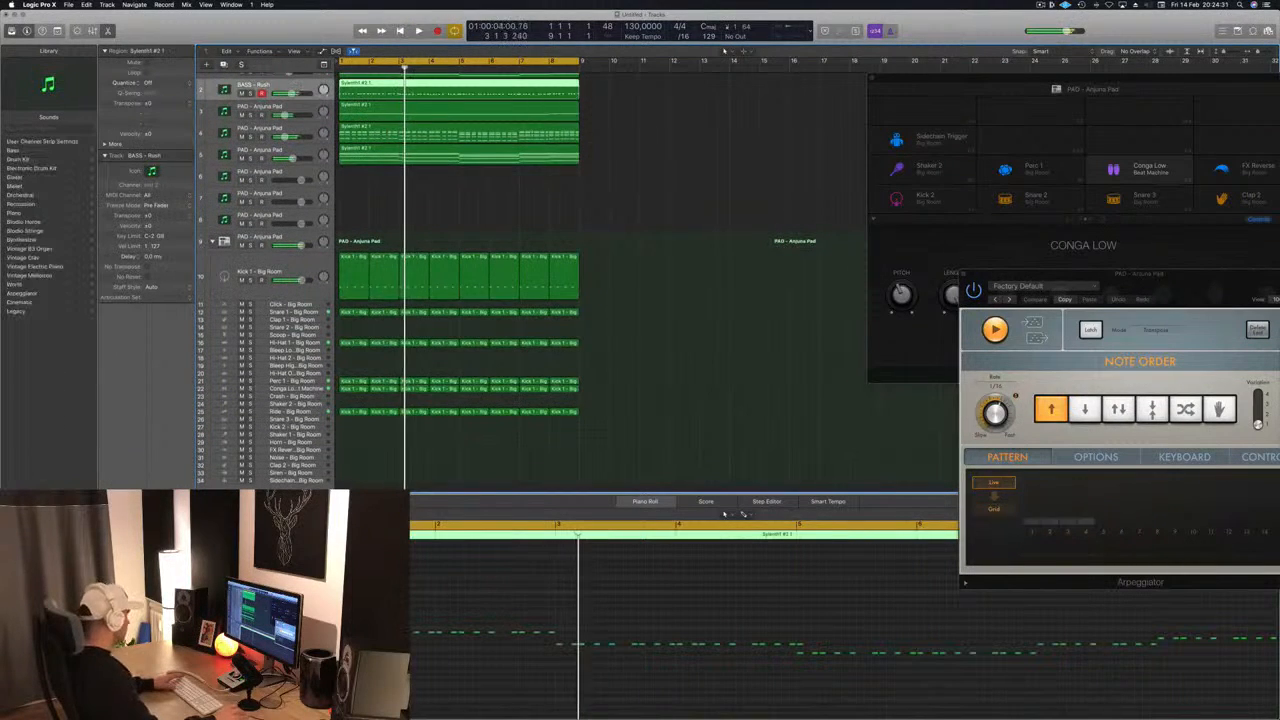
pyautogui.press('Return')
pyautogui.doubleClick(224, 89)
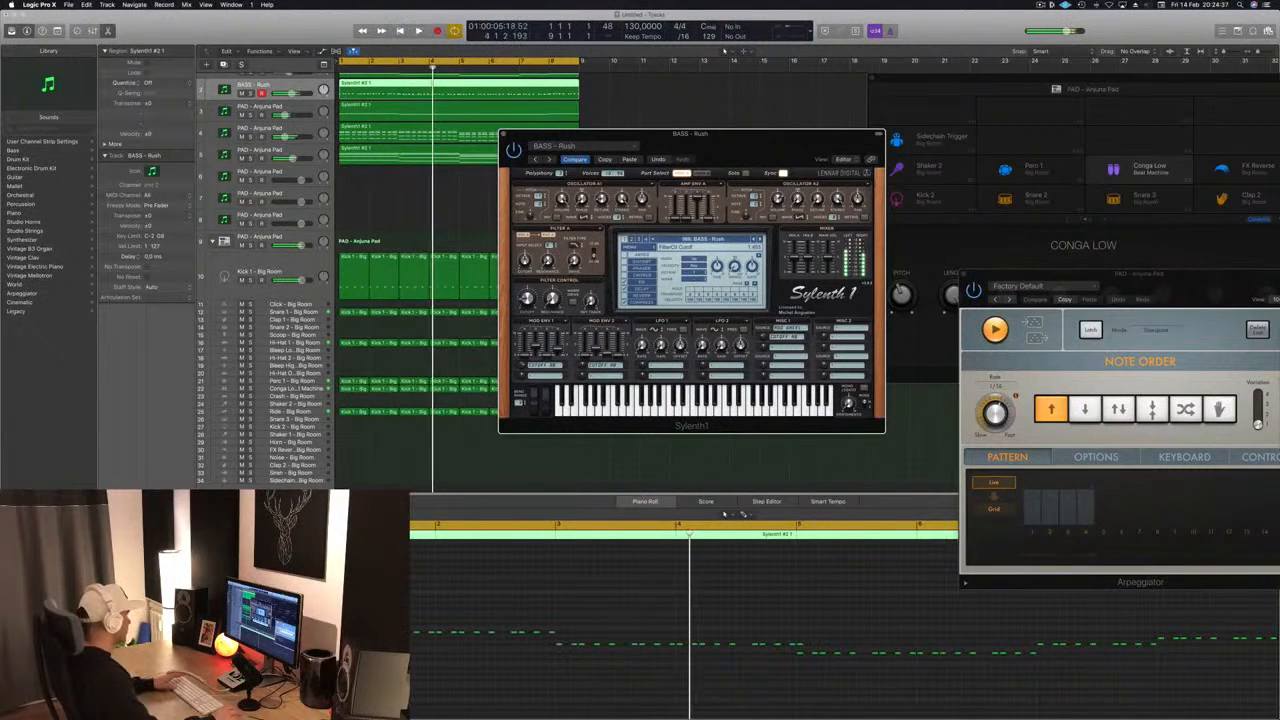
pyautogui.click(253, 85)
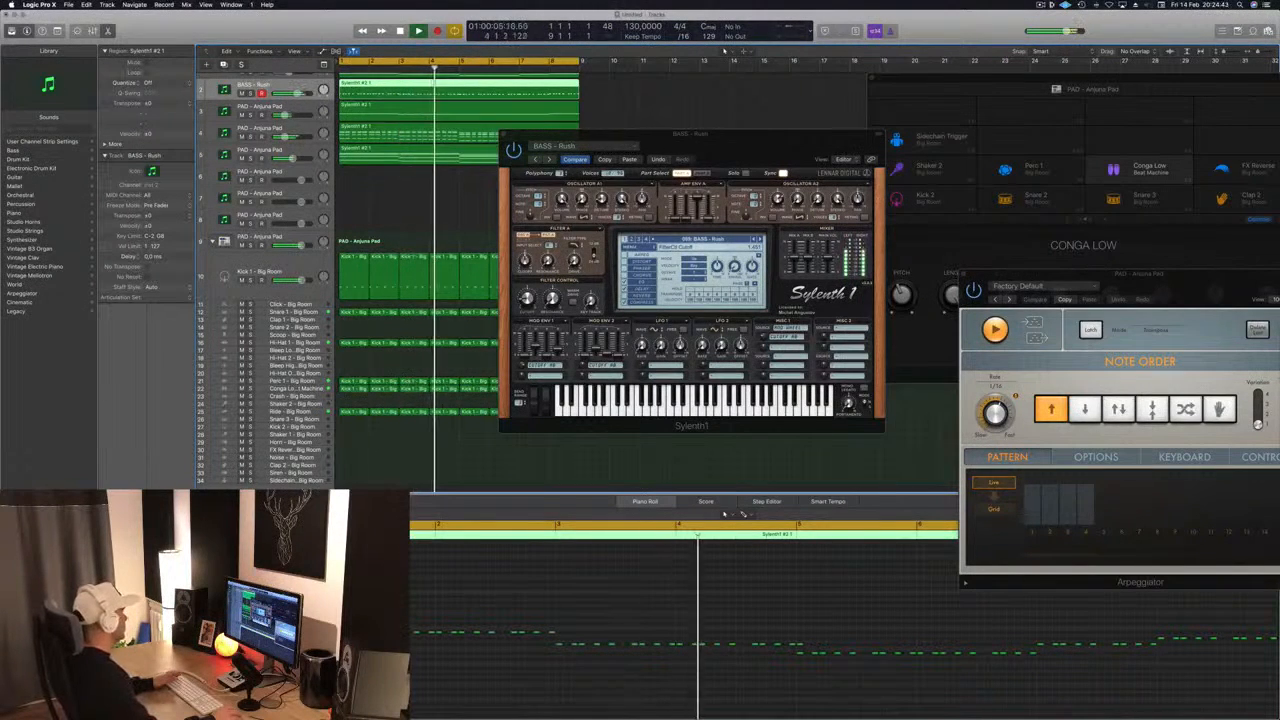
pyautogui.moveTo(695, 157); pyautogui.dragTo(584, 189)
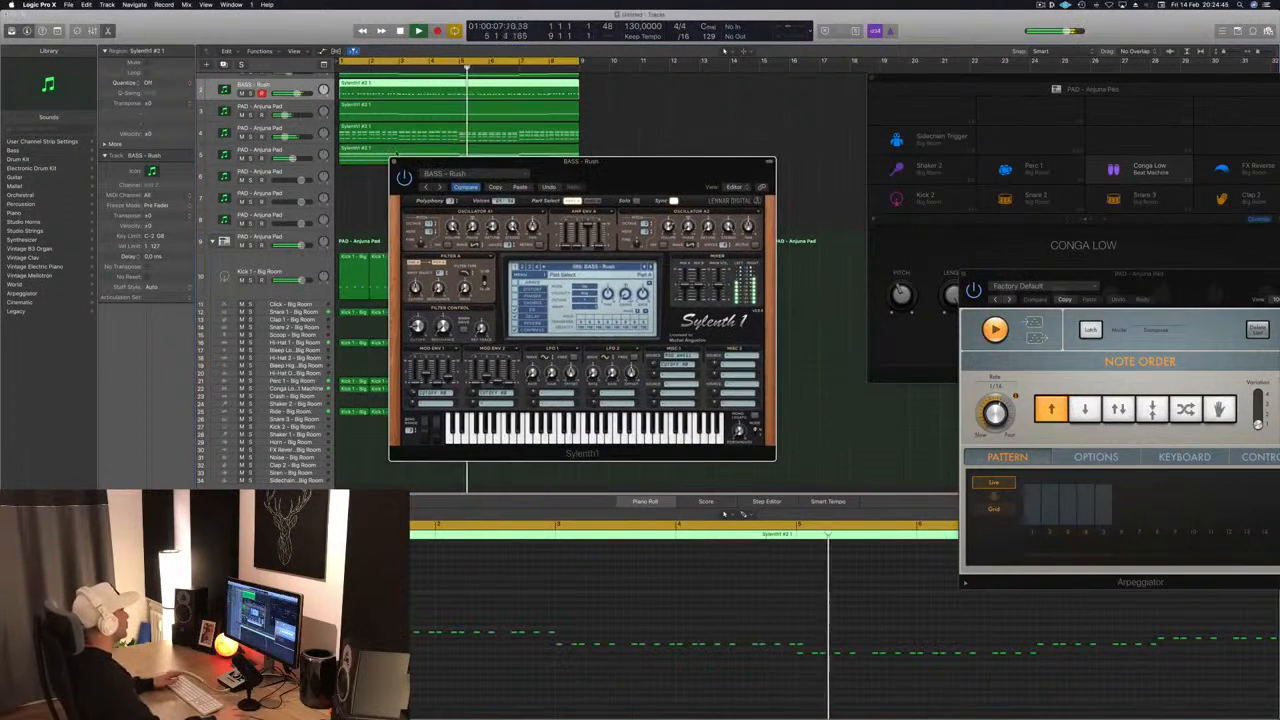
pyautogui.click(394, 162)
pyautogui.scroll(2, 645, 188)
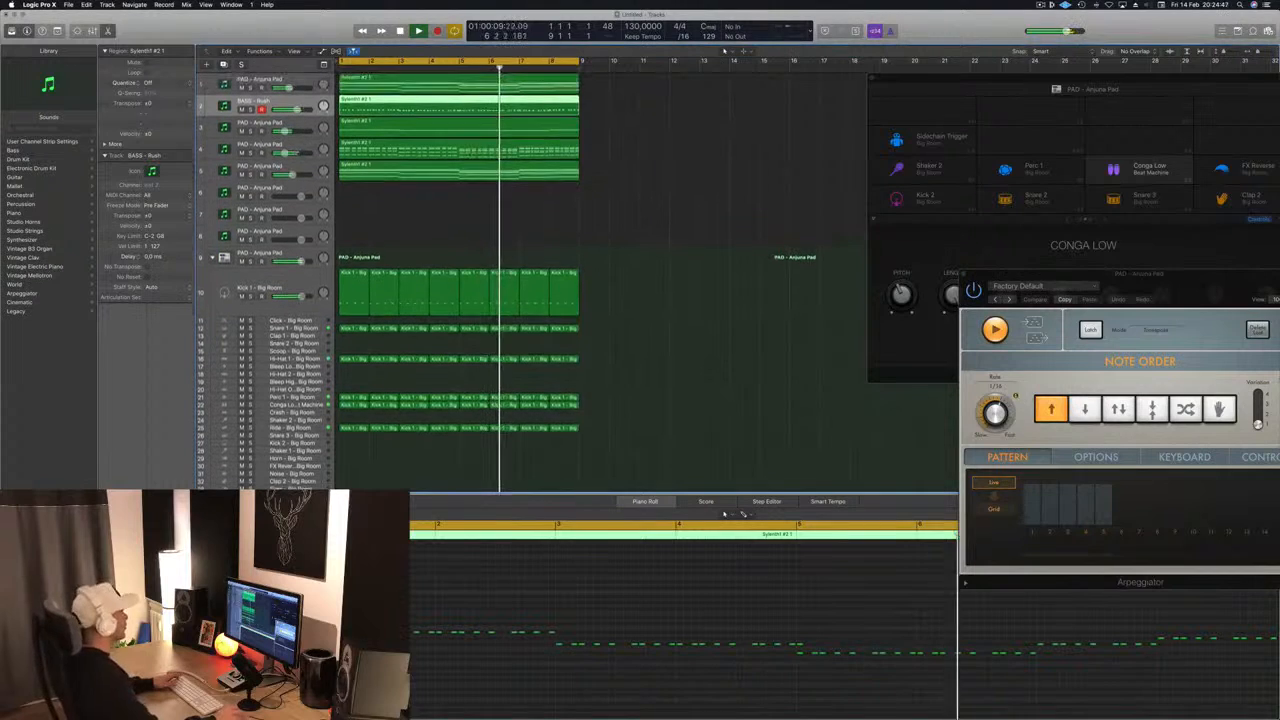
# - Audition the root layer on track 3 in solo, select its track, and restart playback from the beginning
pyautogui.click(250, 130)
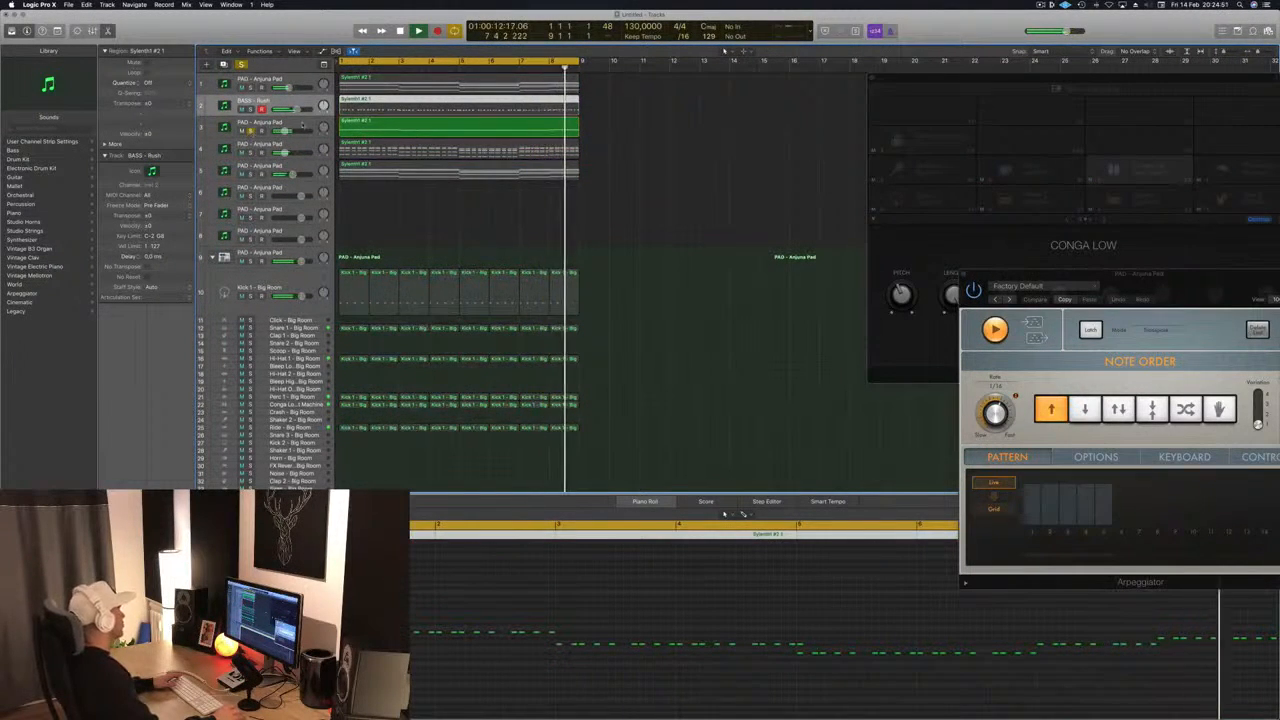
pyautogui.click(250, 130)
pyautogui.click(257, 121)
pyautogui.press('space')
pyautogui.press('Return')
pyautogui.press('space')
# - Open a Channel EQ on track 3, set its low cut to 122 Hz at 24 dB/Oct, and close it after a solo check
pyautogui.click(122, 512)
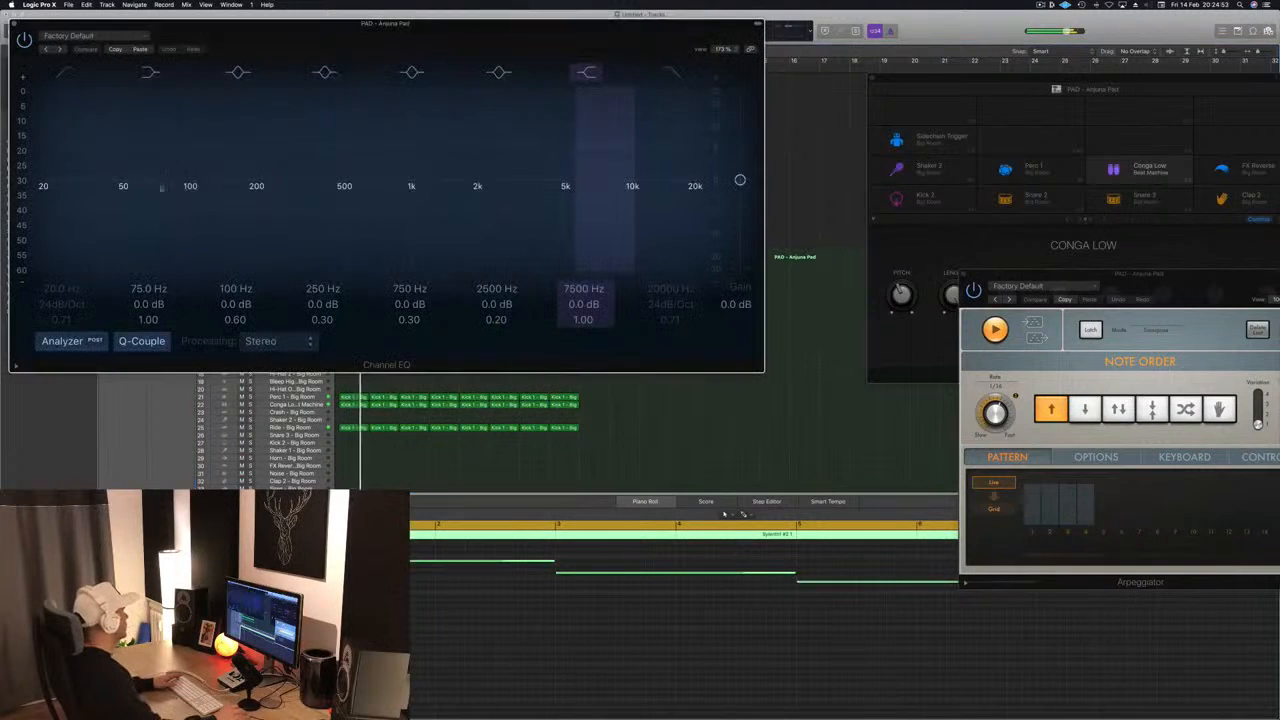
pyautogui.click(62, 74)
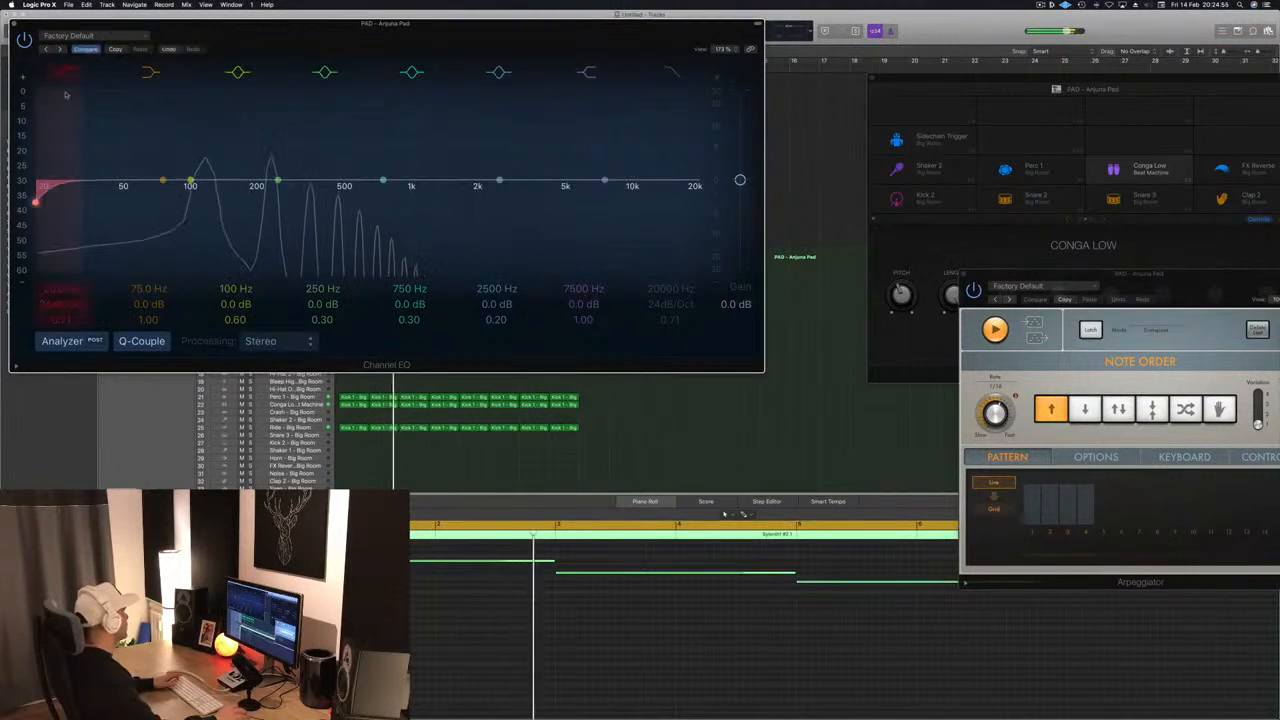
pyautogui.moveTo(84, 186); pyautogui.dragTo(268, 188)
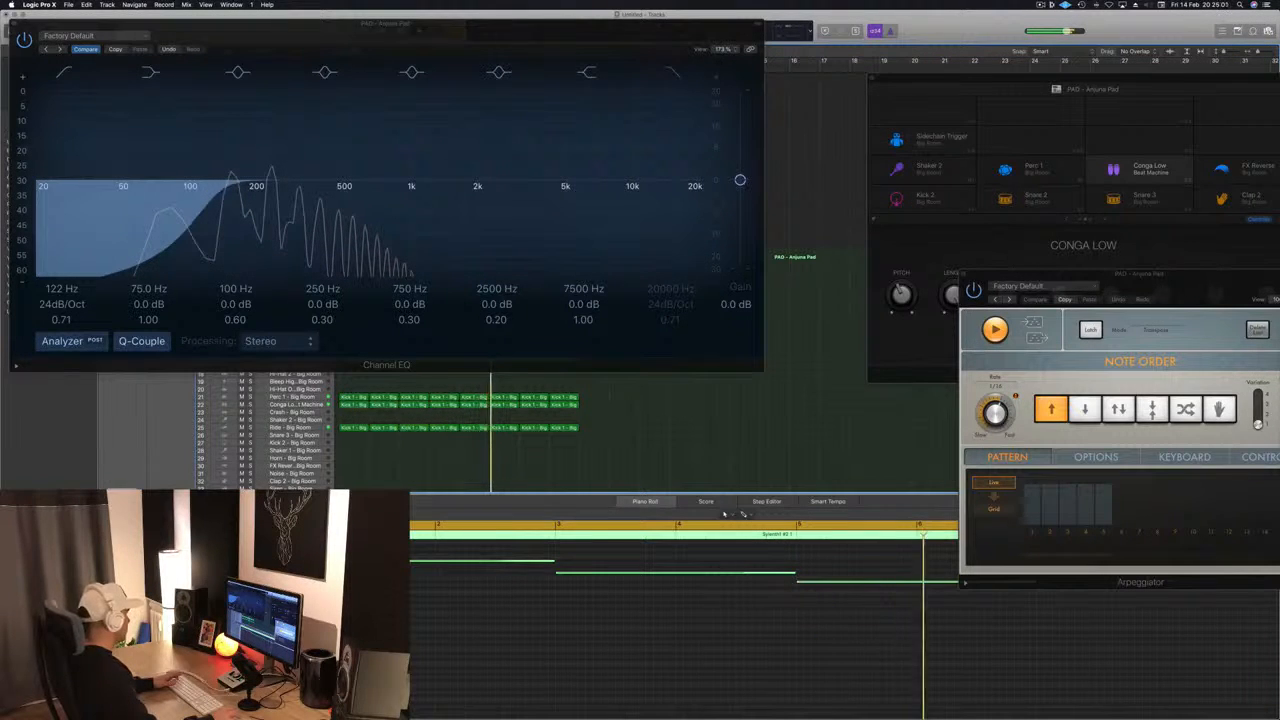
pyautogui.press('s')
pyautogui.press('s')
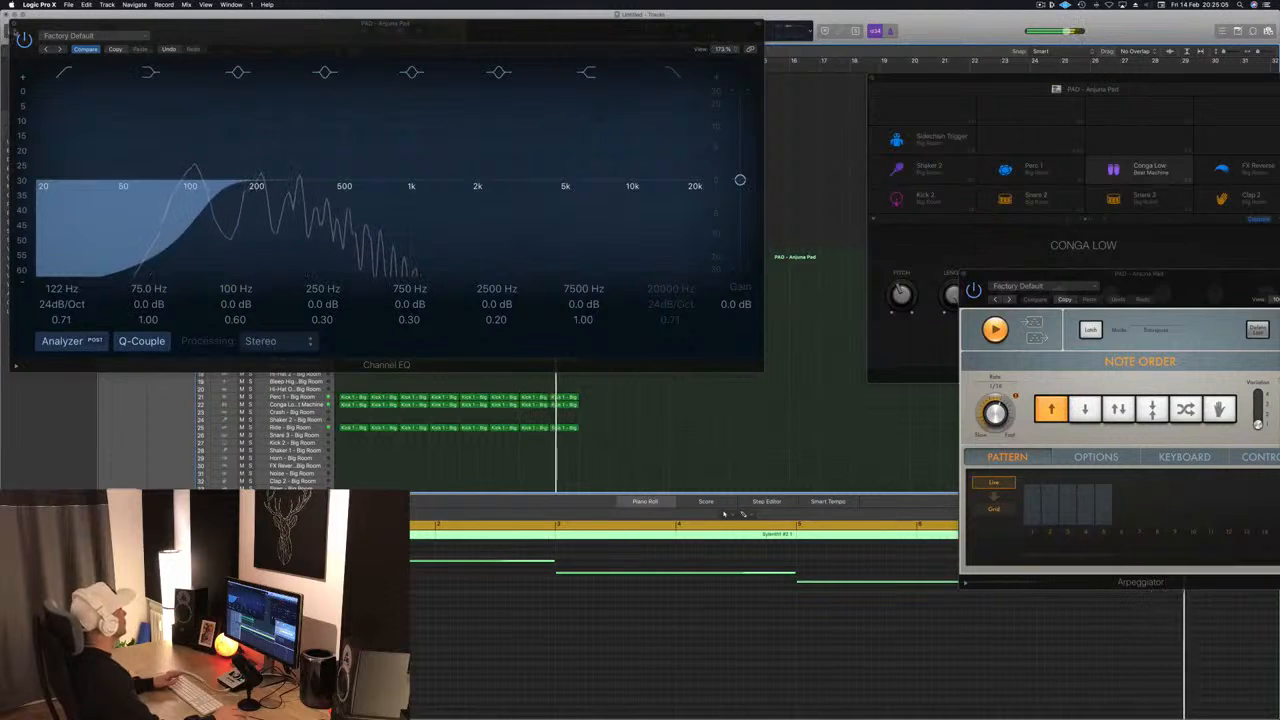
pyautogui.click(14, 23)
pyautogui.click(673, 141)
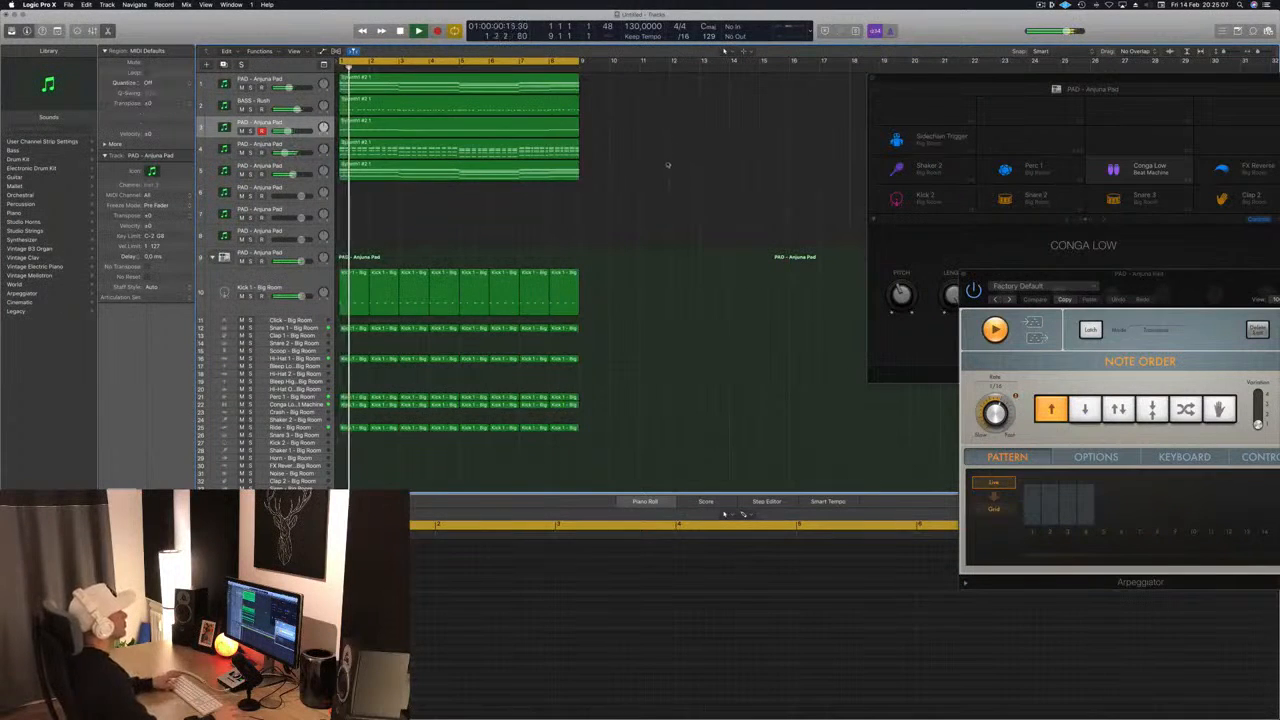
# - Enlarge the track rows slightly and play the full arrangement from the start
pyautogui.press('super+Down')
pyautogui.press('super+Down')
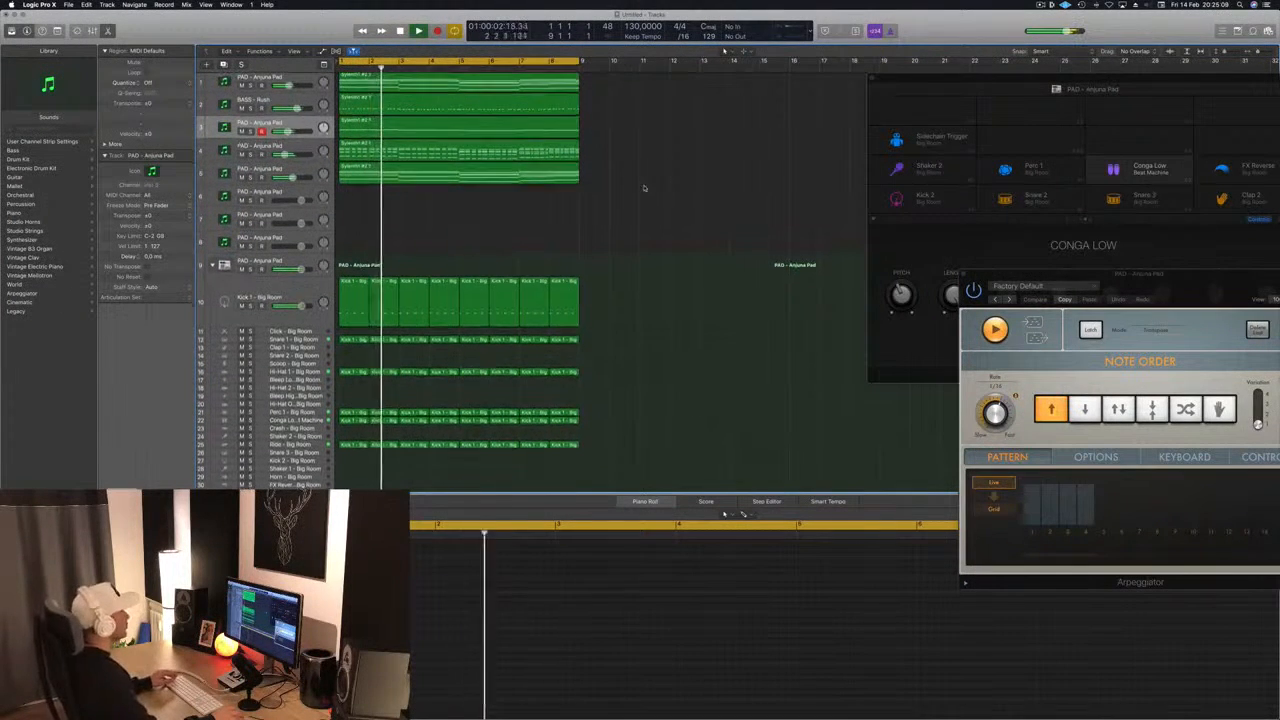
pyautogui.scroll(1, 645, 188)
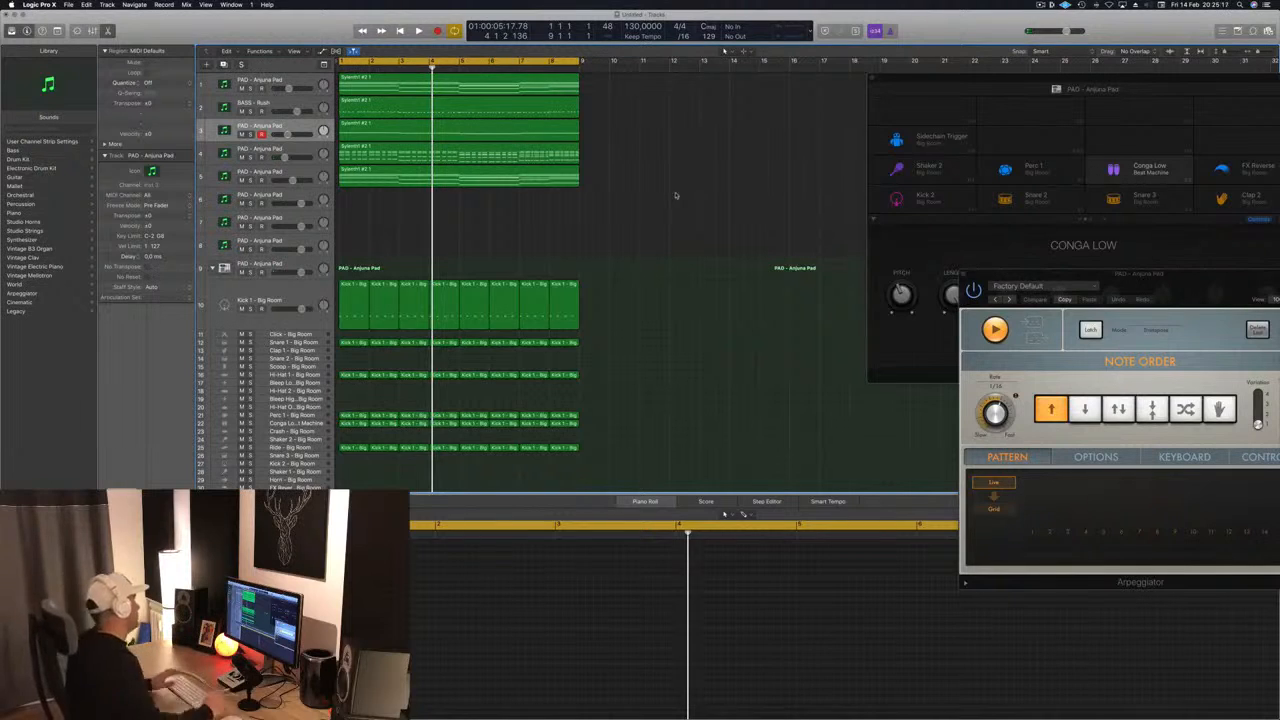
pyautogui.press('Return')
# - Copy the held chord region from track 5 to track 6
pyautogui.click(465, 171)
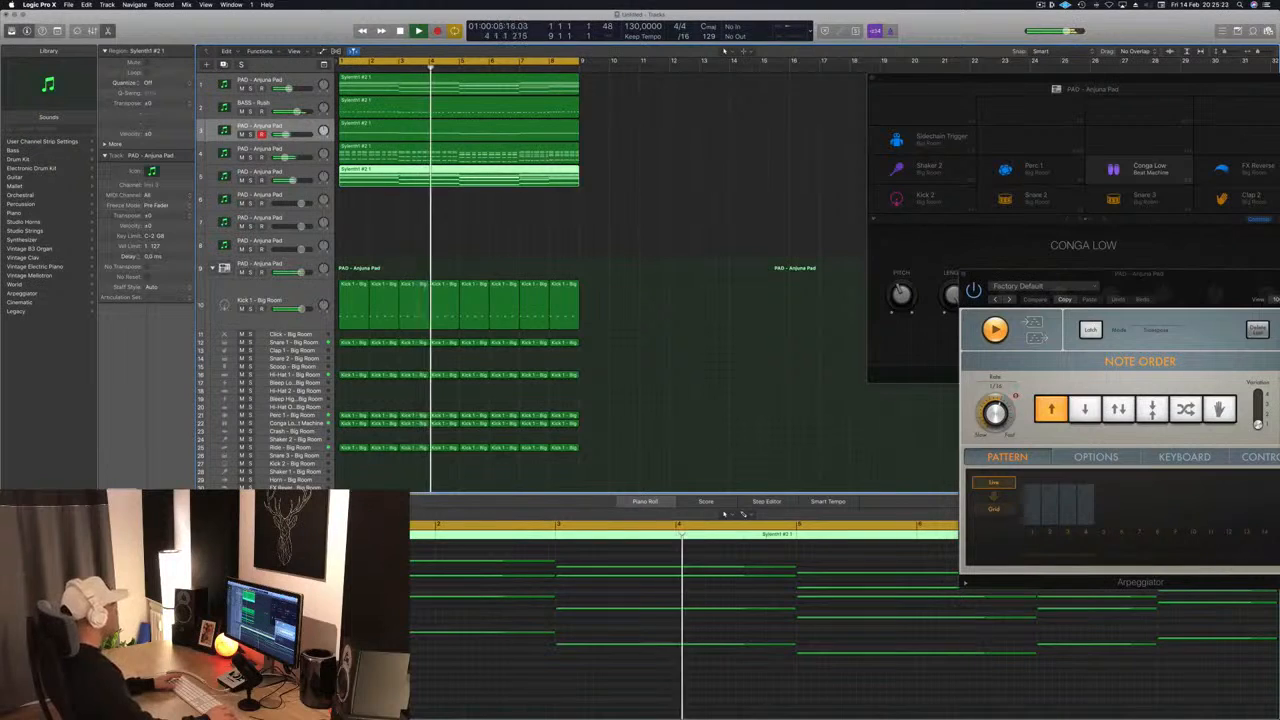
pyautogui.click(749, 141)
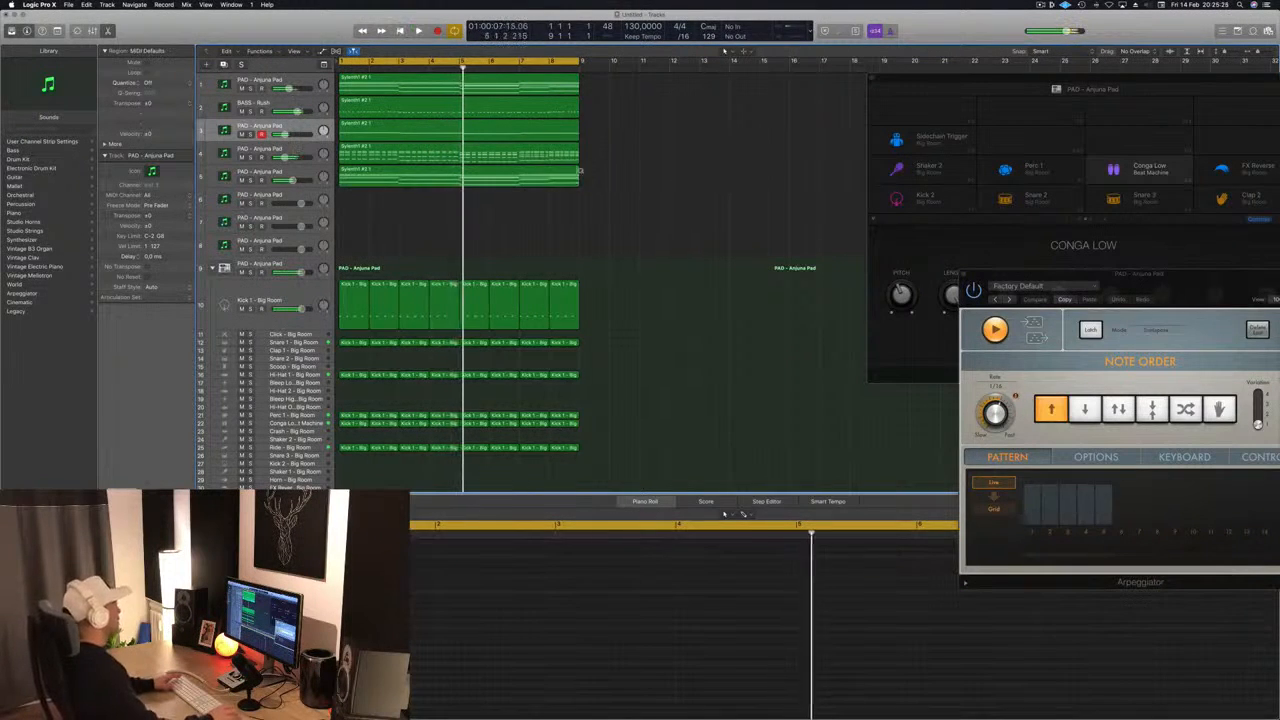
pyautogui.press('space')
pyautogui.moveTo(452, 175); pyautogui.dragTo(449, 202)
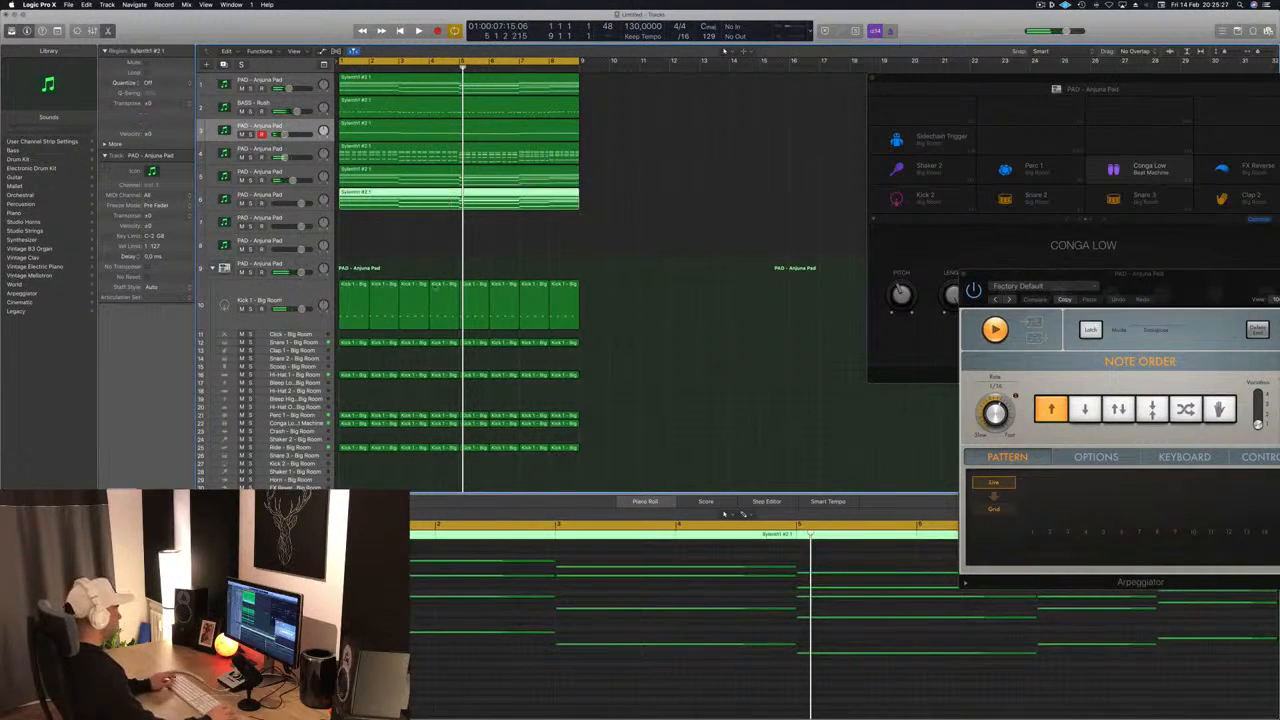
pyautogui.scroll(-5, 463, 544)
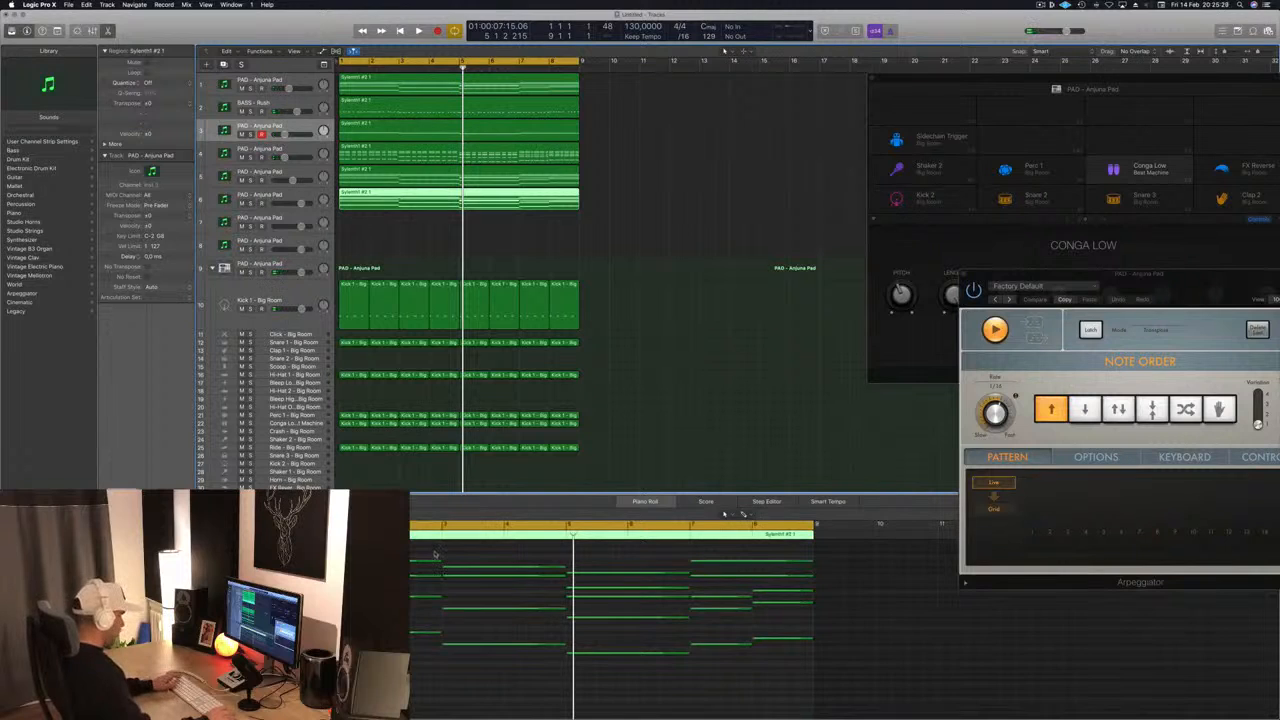
pyautogui.press('space')
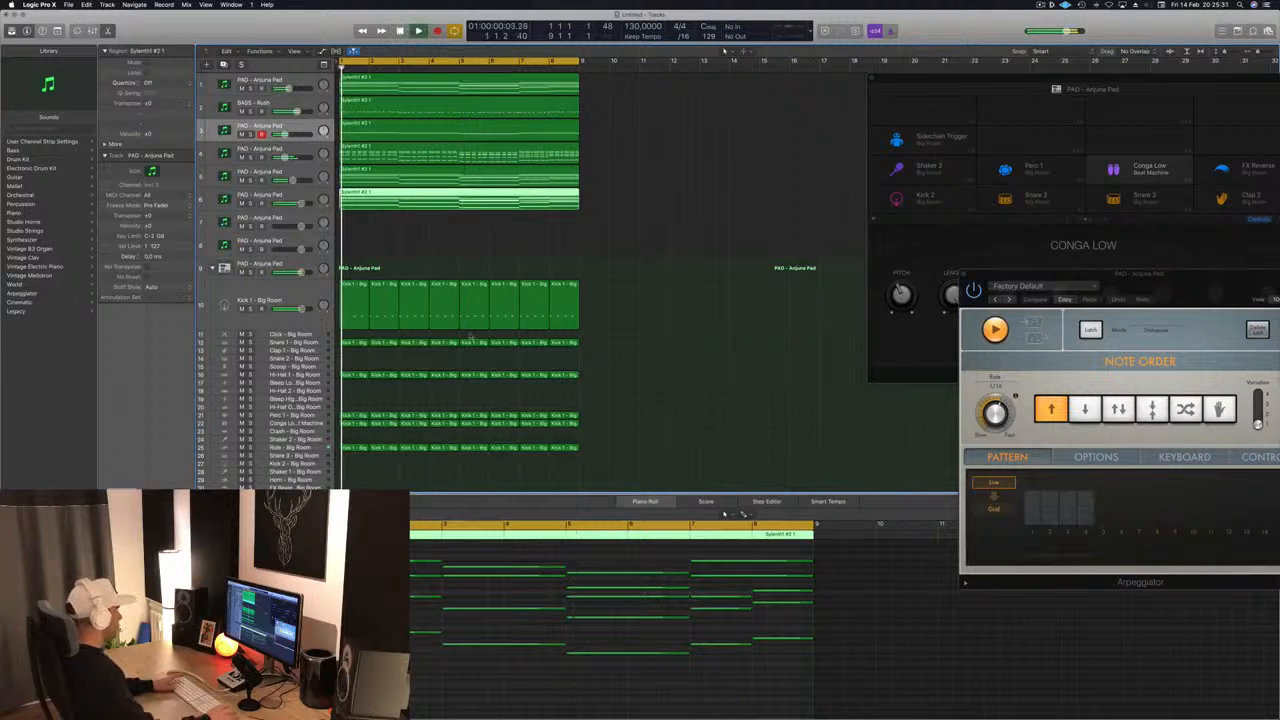
# - Open track 6's Sylenth1 and move its window clear of the track list and regions
pyautogui.click(305, 194)
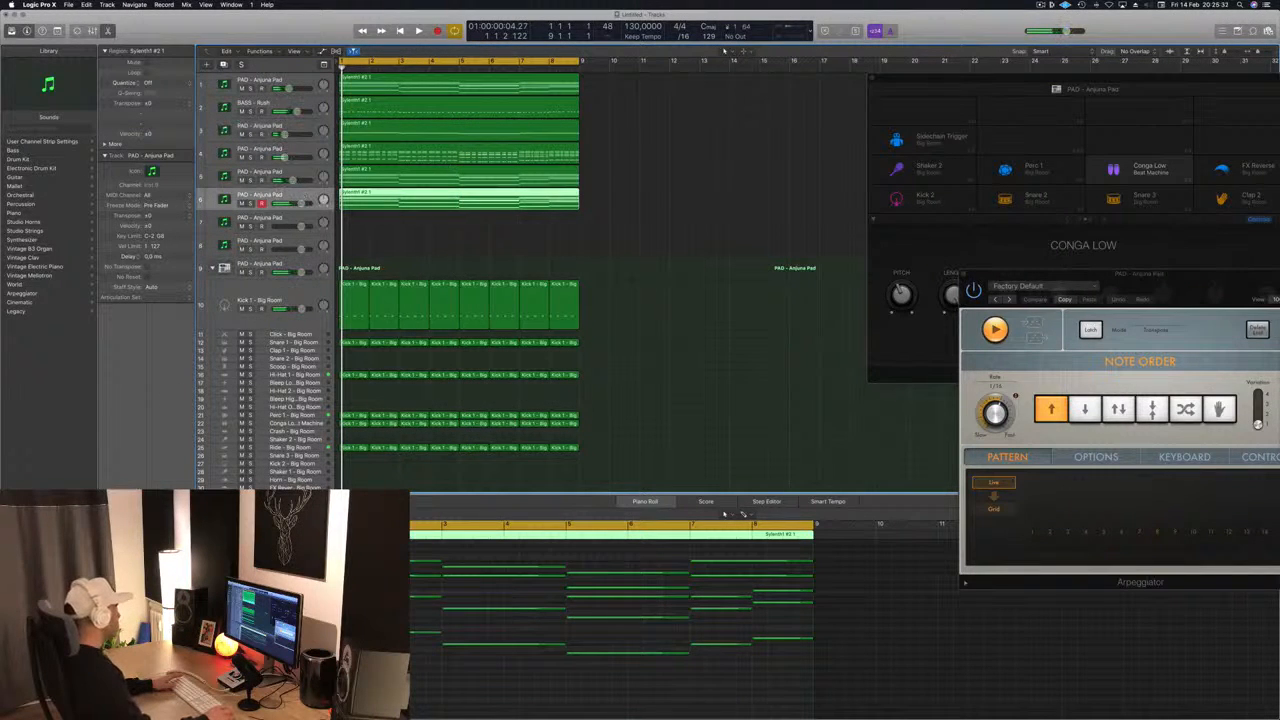
pyautogui.click(123, 540)
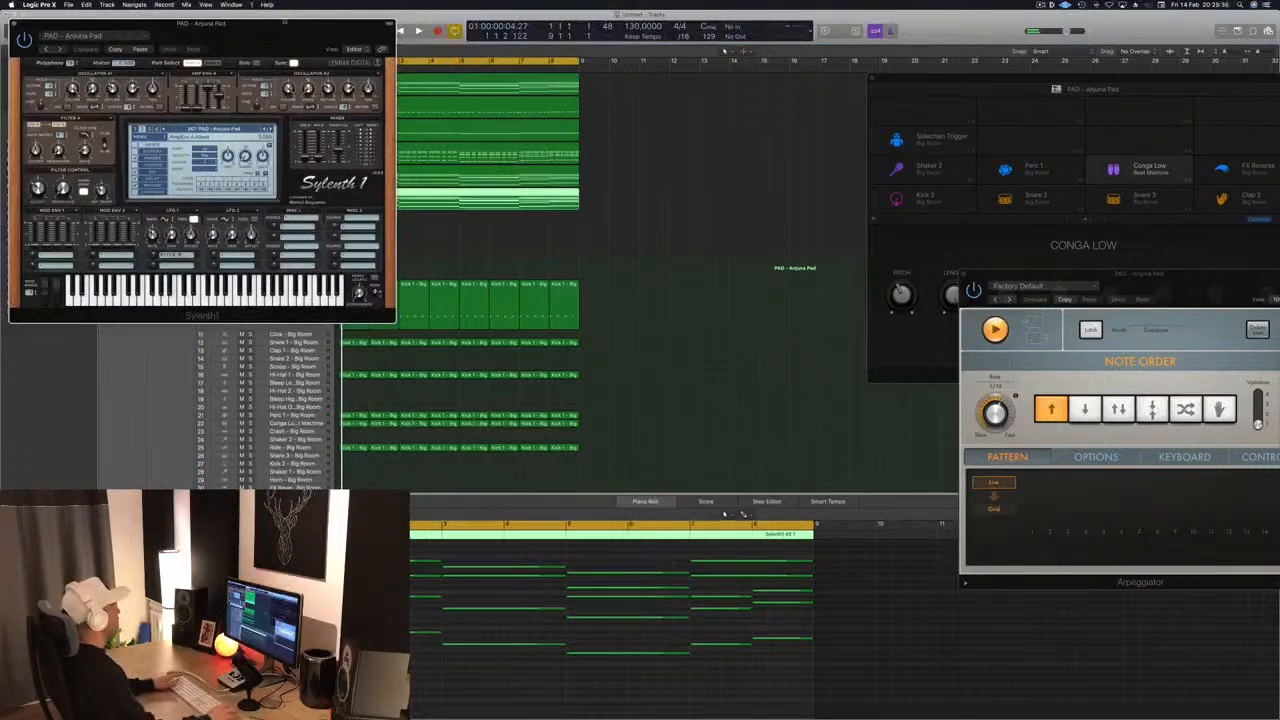
pyautogui.moveTo(273, 30); pyautogui.dragTo(889, 111)
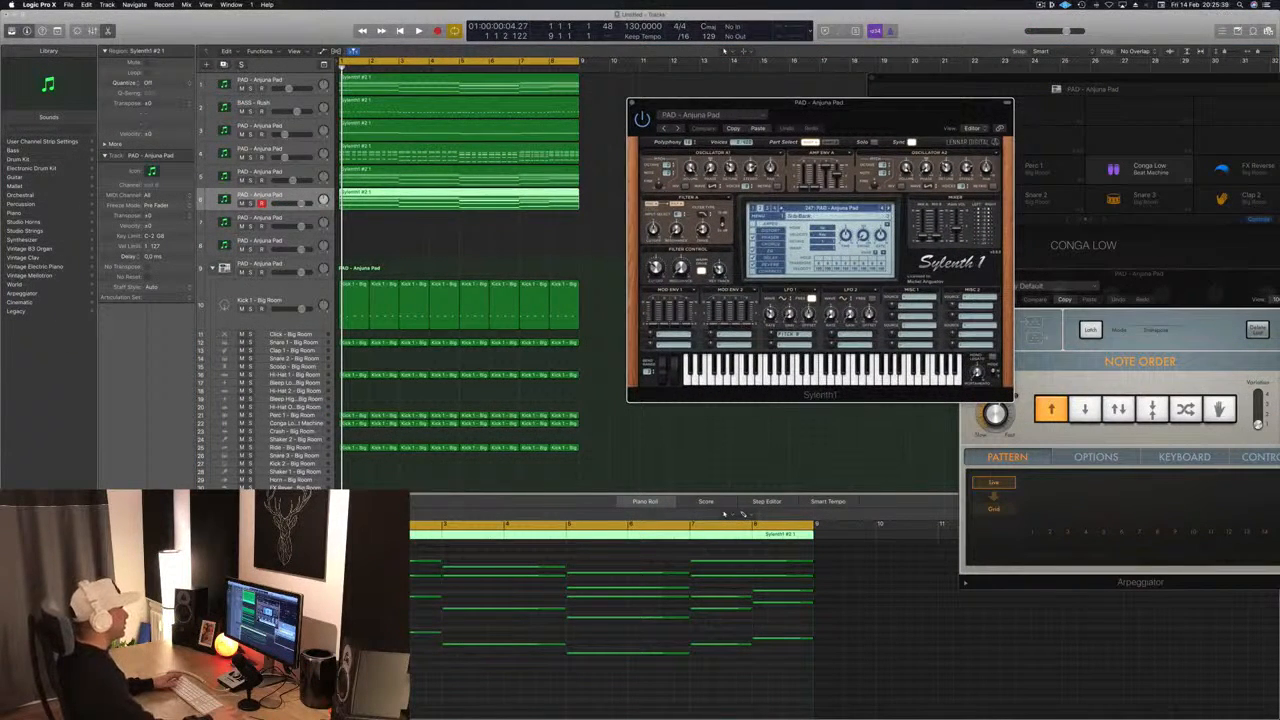
# - Browse the Sylenth1 preset banks, load PLUCK - 4AM on track 6, and play it in the mix
pyautogui.click(850, 208)
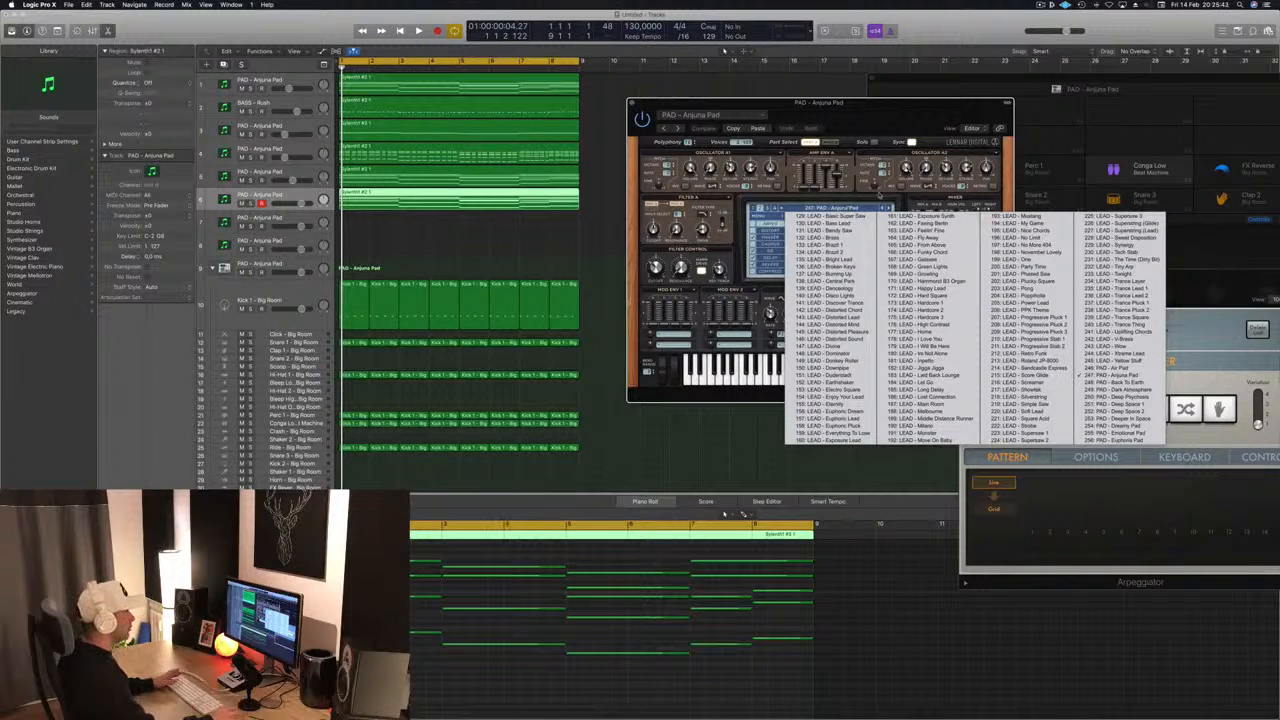
pyautogui.click(772, 209)
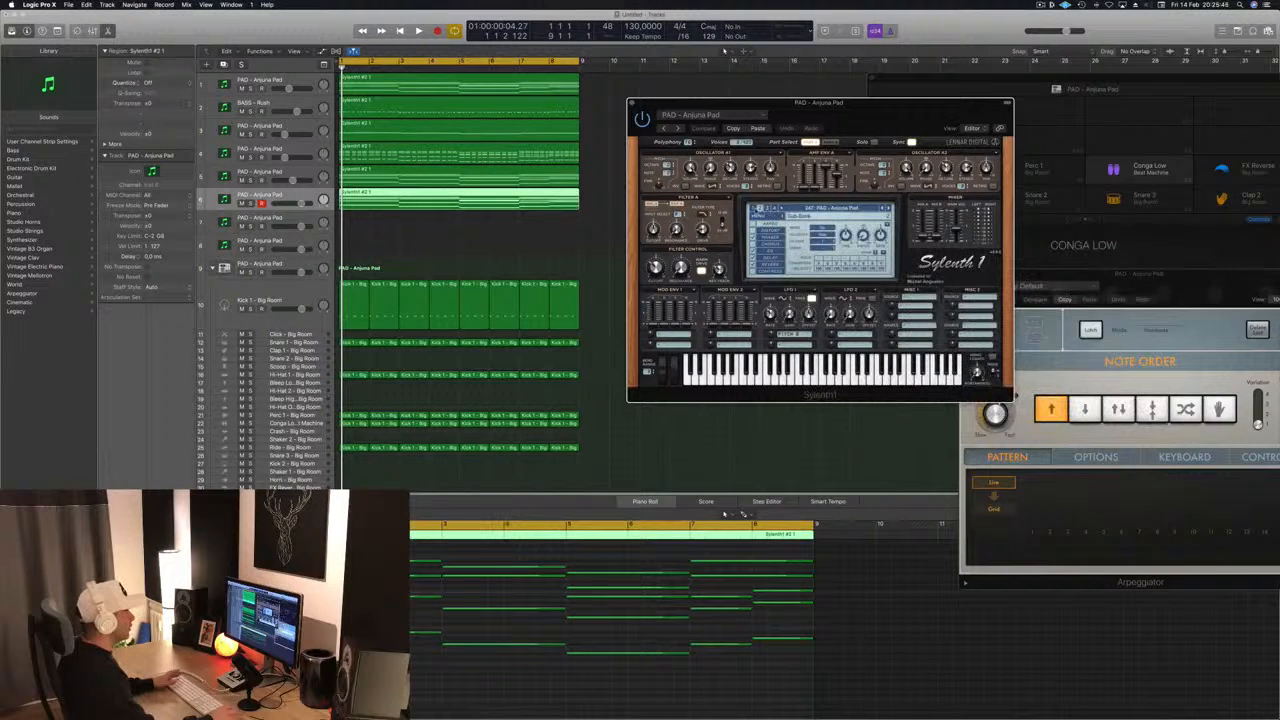
pyautogui.click(822, 208)
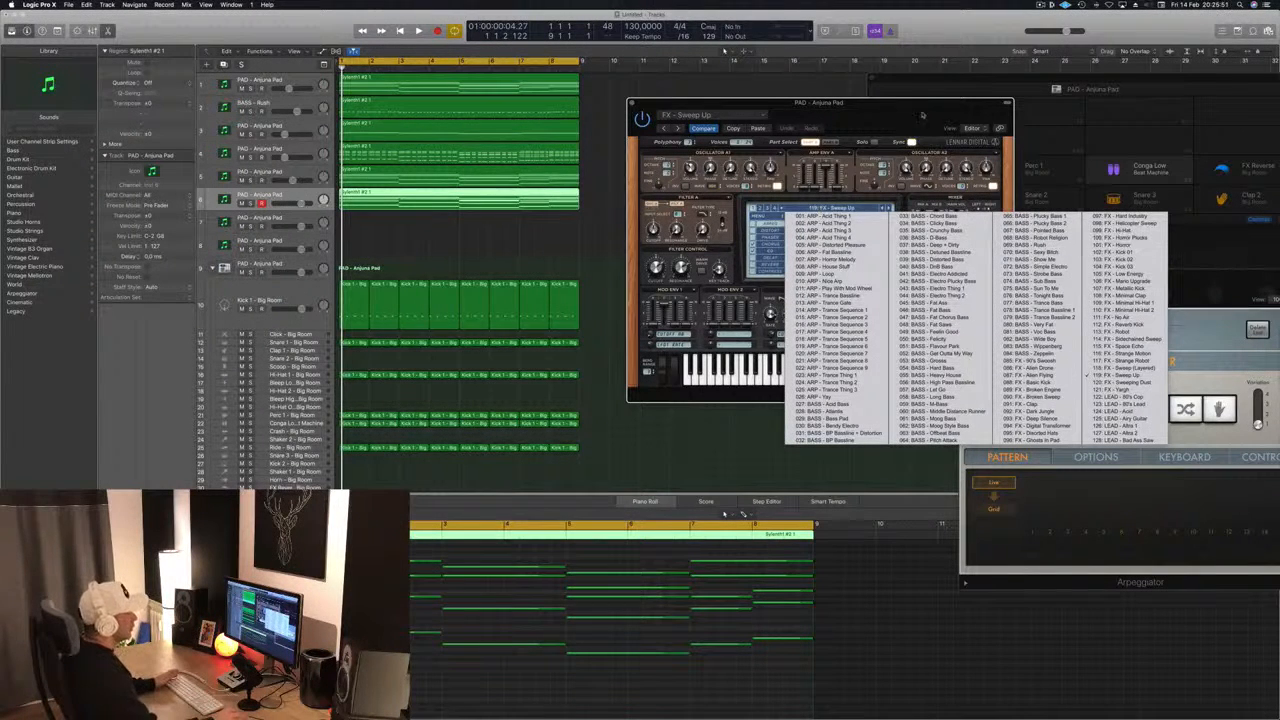
pyautogui.click(857, 126)
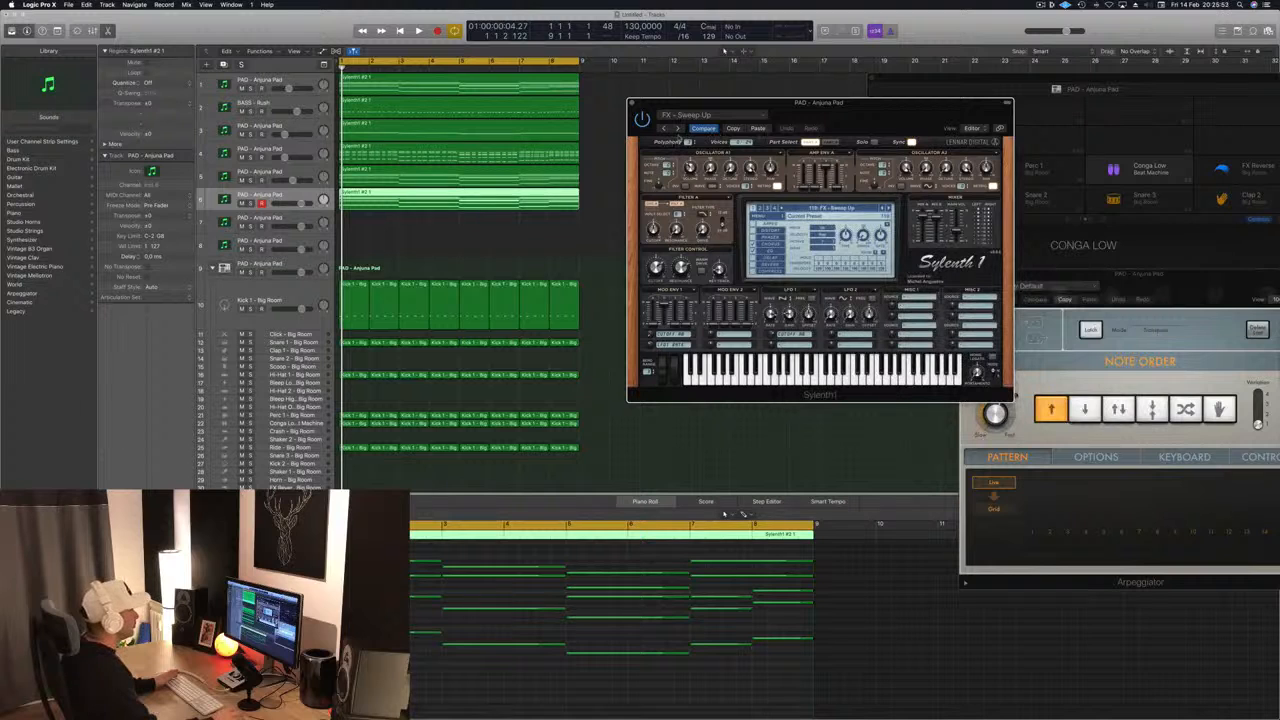
pyautogui.click(835, 208)
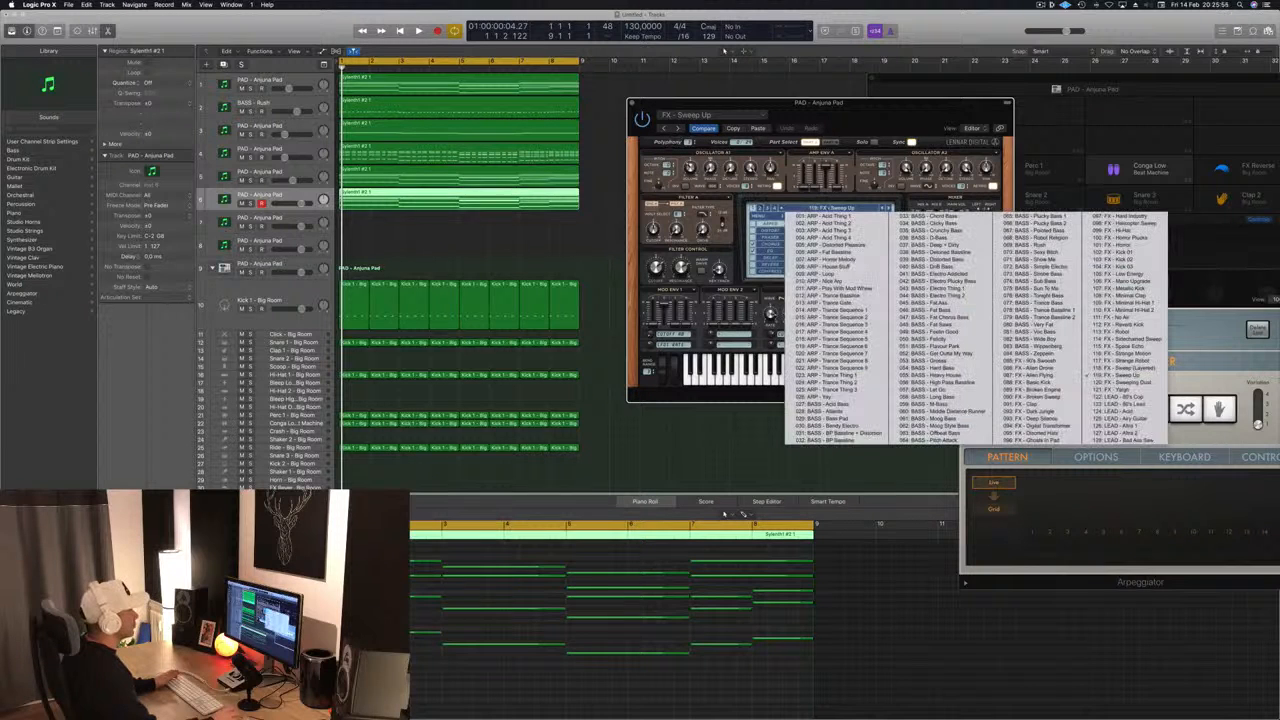
pyautogui.click(768, 208)
pyautogui.click(806, 209)
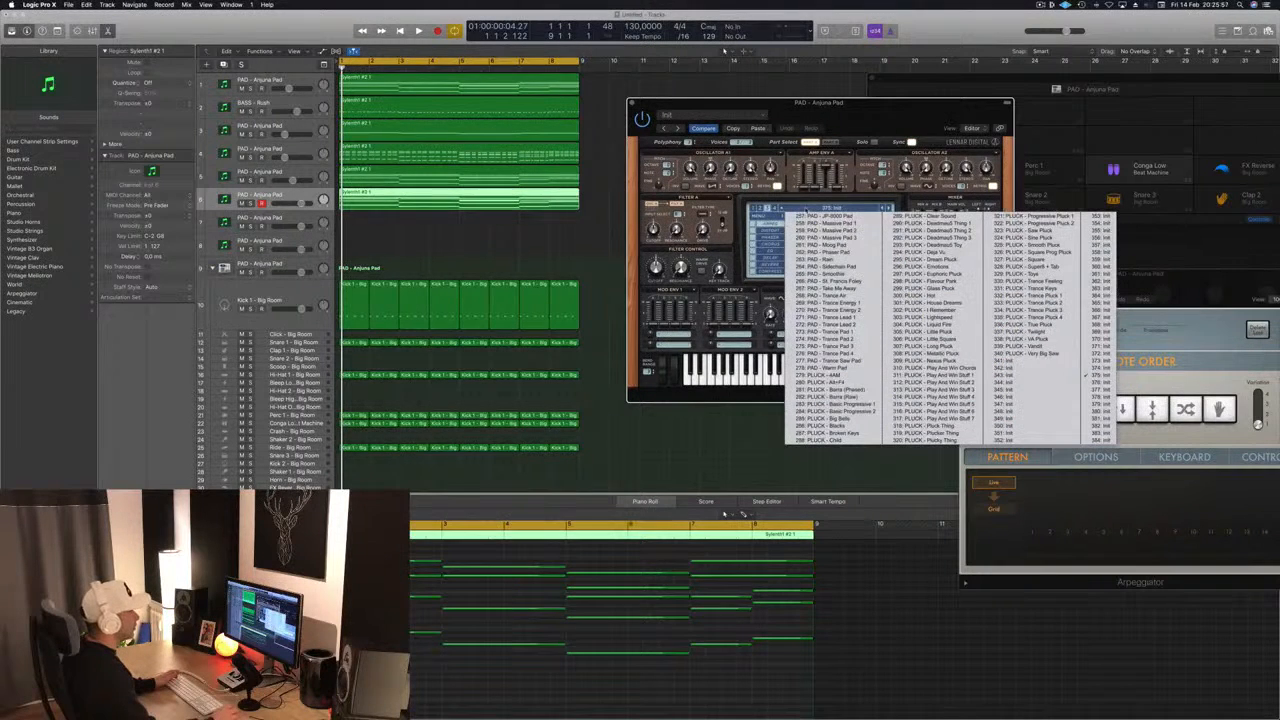
pyautogui.click(847, 380)
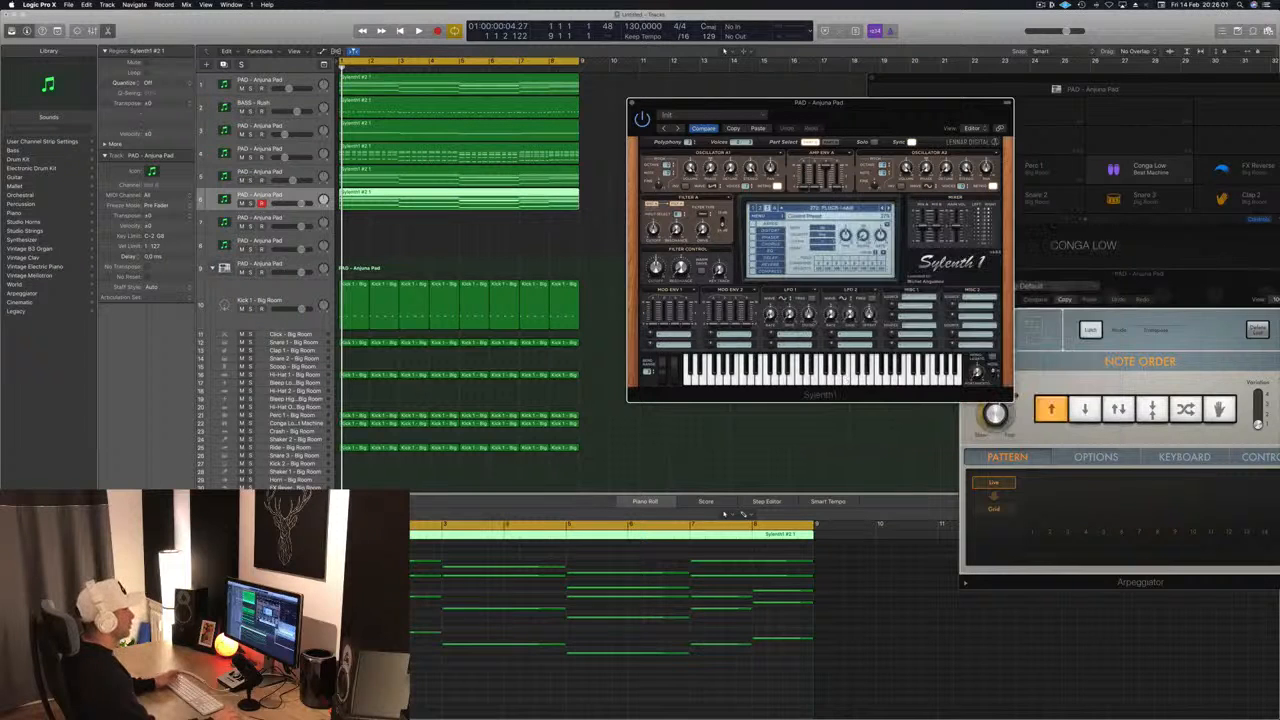
pyautogui.press('space')
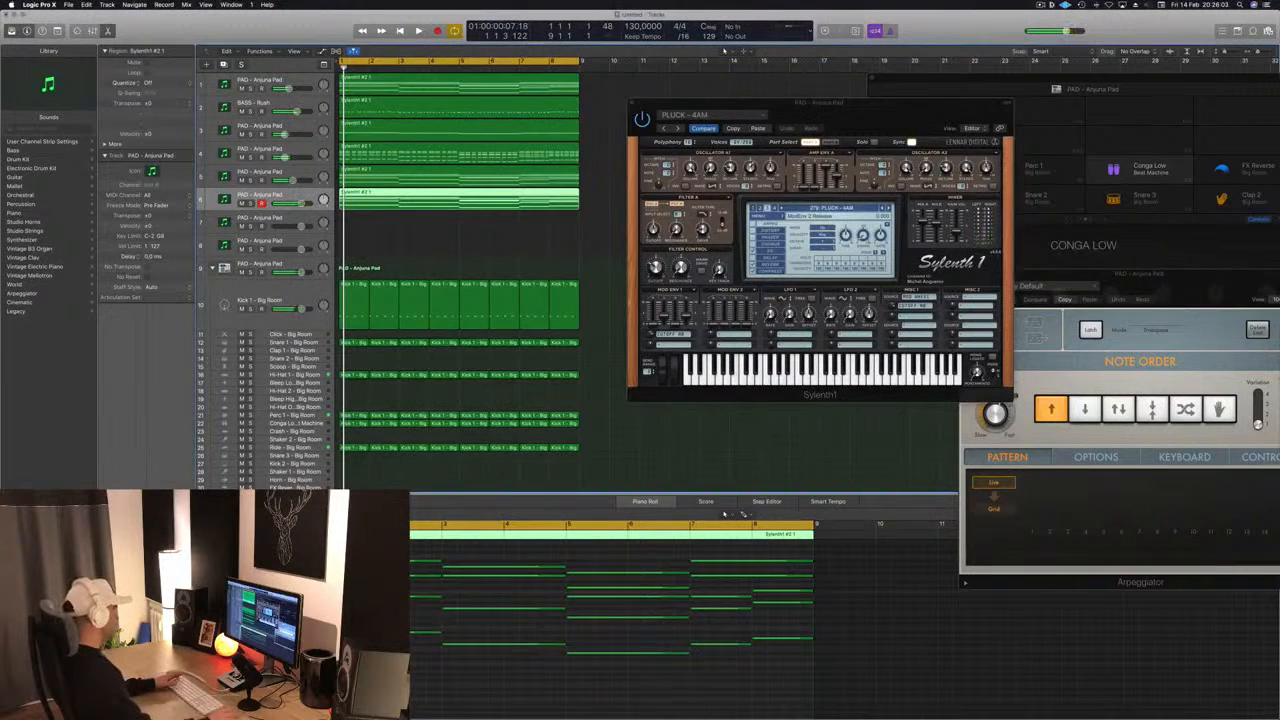
pyautogui.press('space')
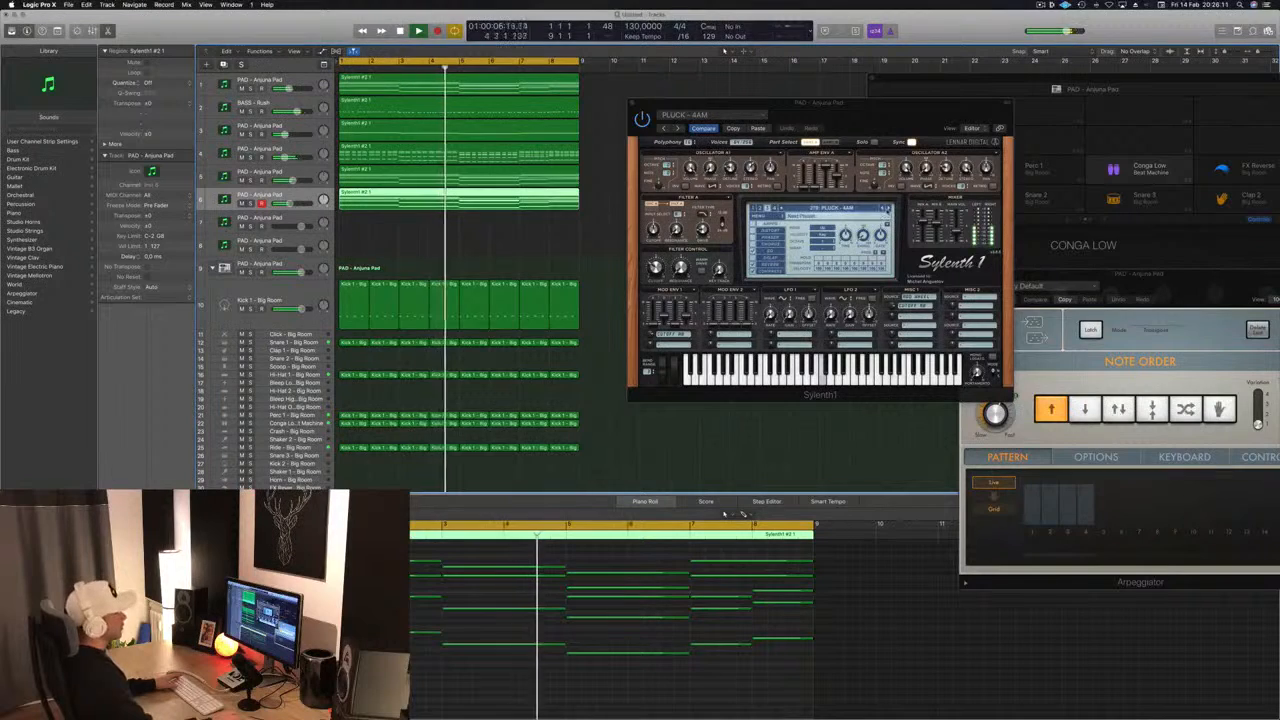
# - Audition the following pluck presets from the start of the song up to PLUCK - Blocks, then solo track 6
pyautogui.click(887, 209)
pyautogui.click(887, 209)
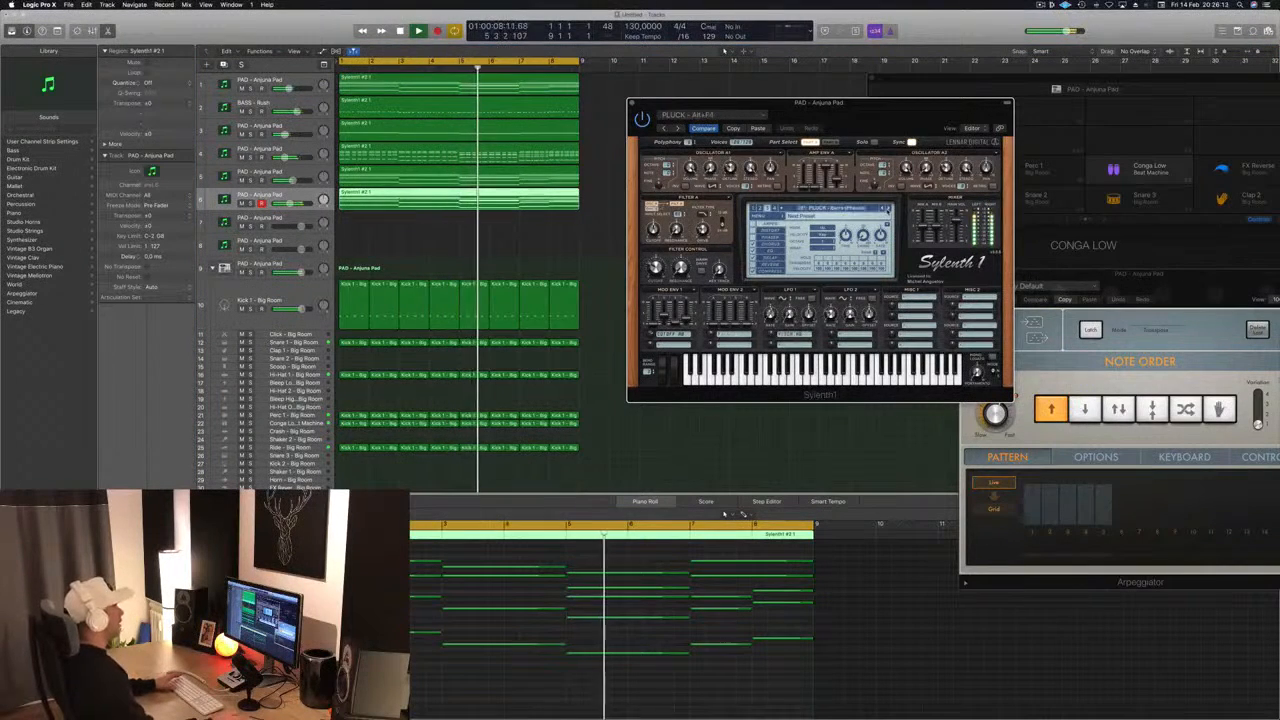
pyautogui.press('Return')
pyautogui.click(888, 209)
pyautogui.click(888, 209)
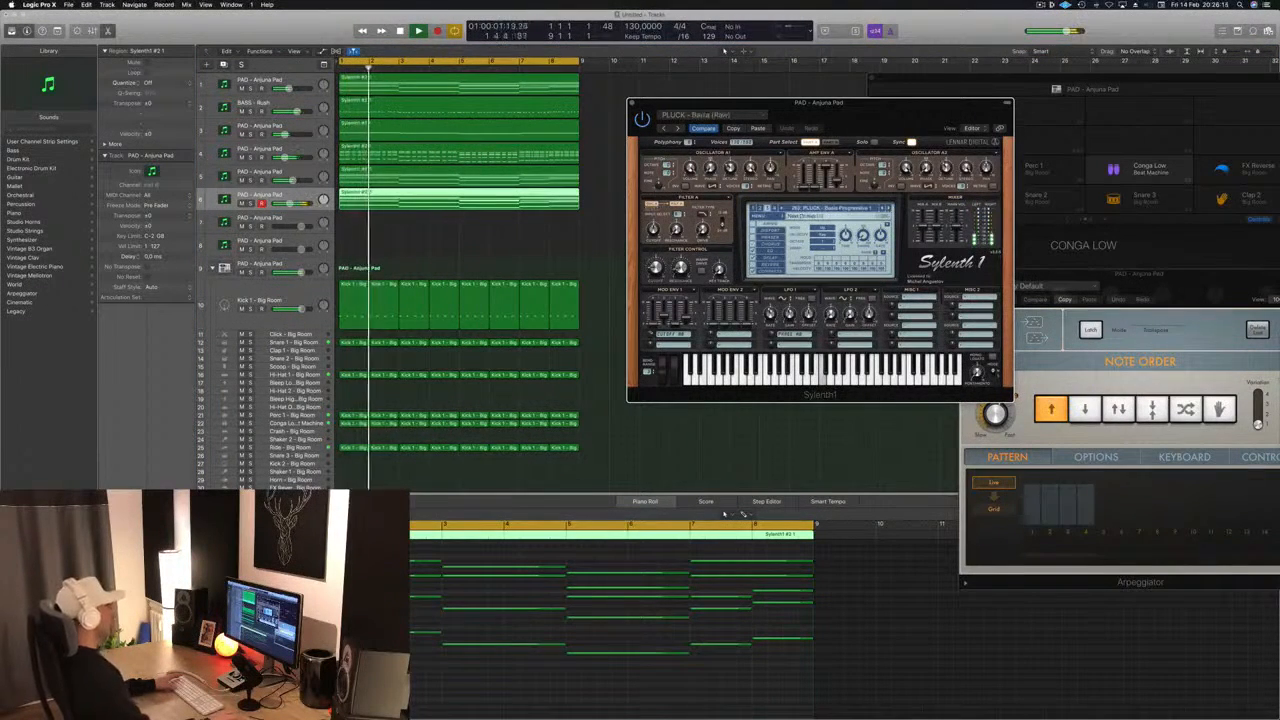
pyautogui.press('Return')
pyautogui.click(530, 393)
pyautogui.press('Return')
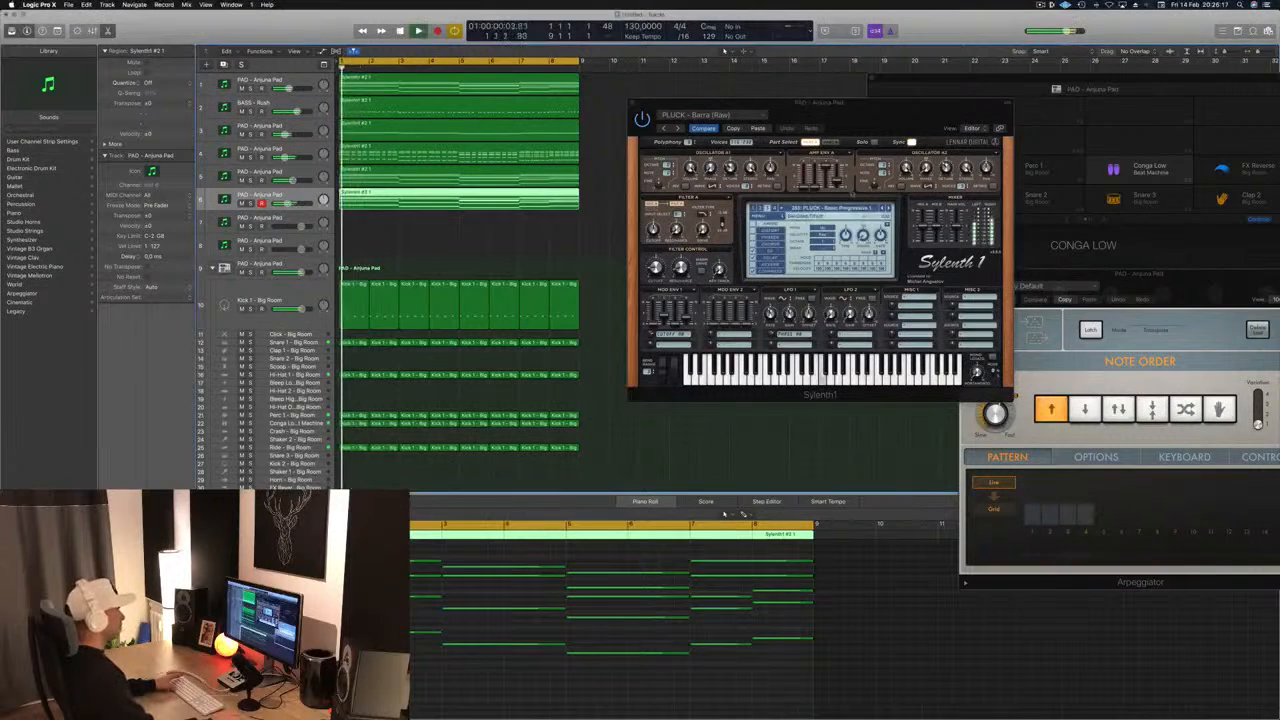
pyautogui.press('Return')
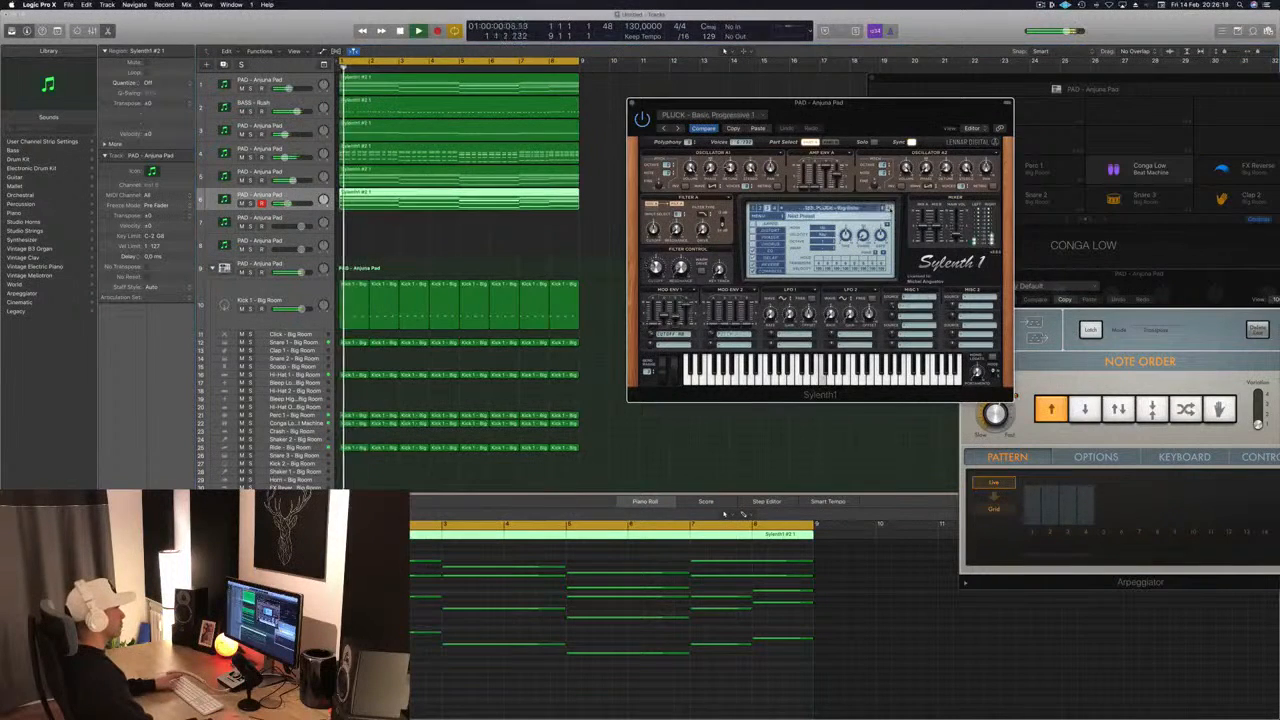
pyautogui.press('Return')
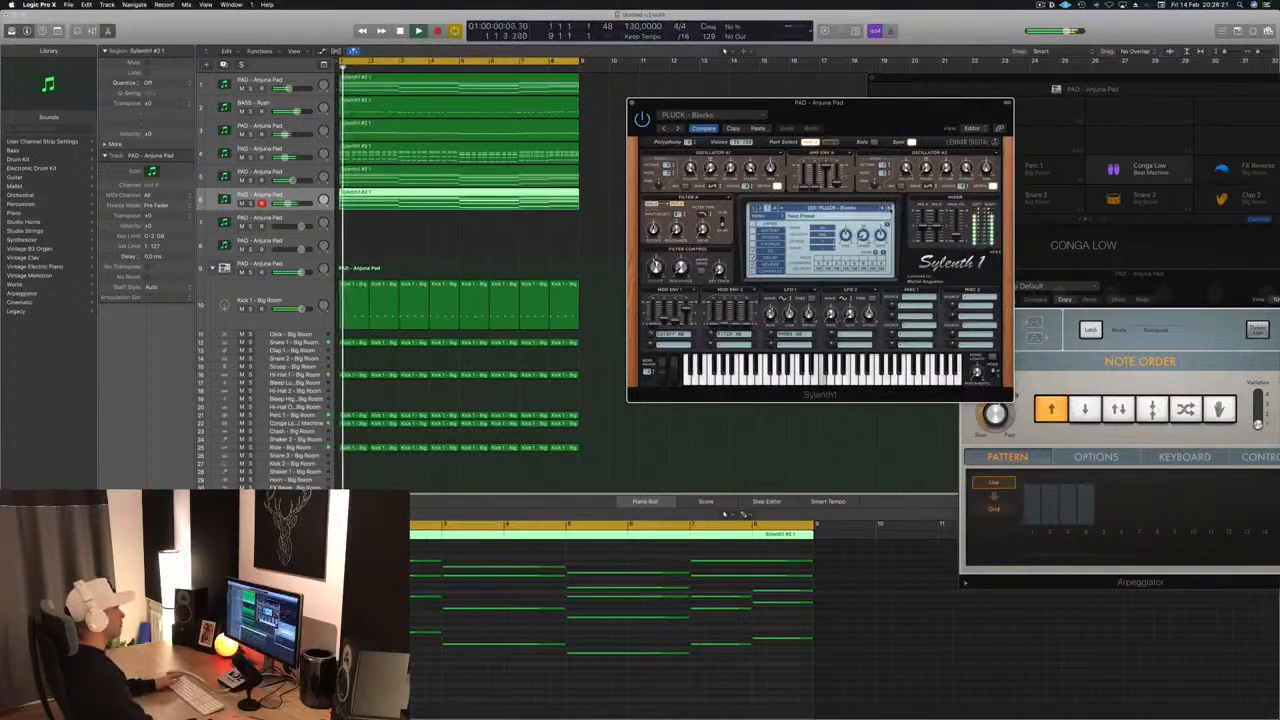
pyautogui.press('Return')
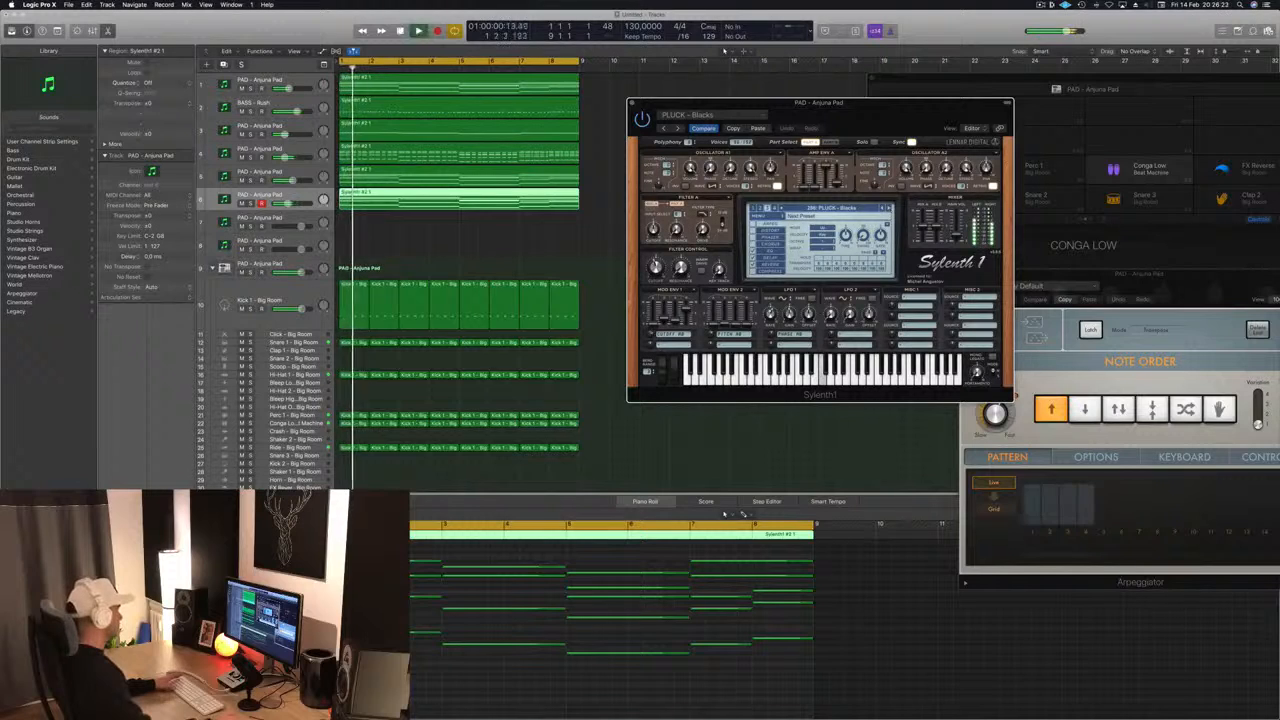
pyautogui.press('Return')
pyautogui.press('s')
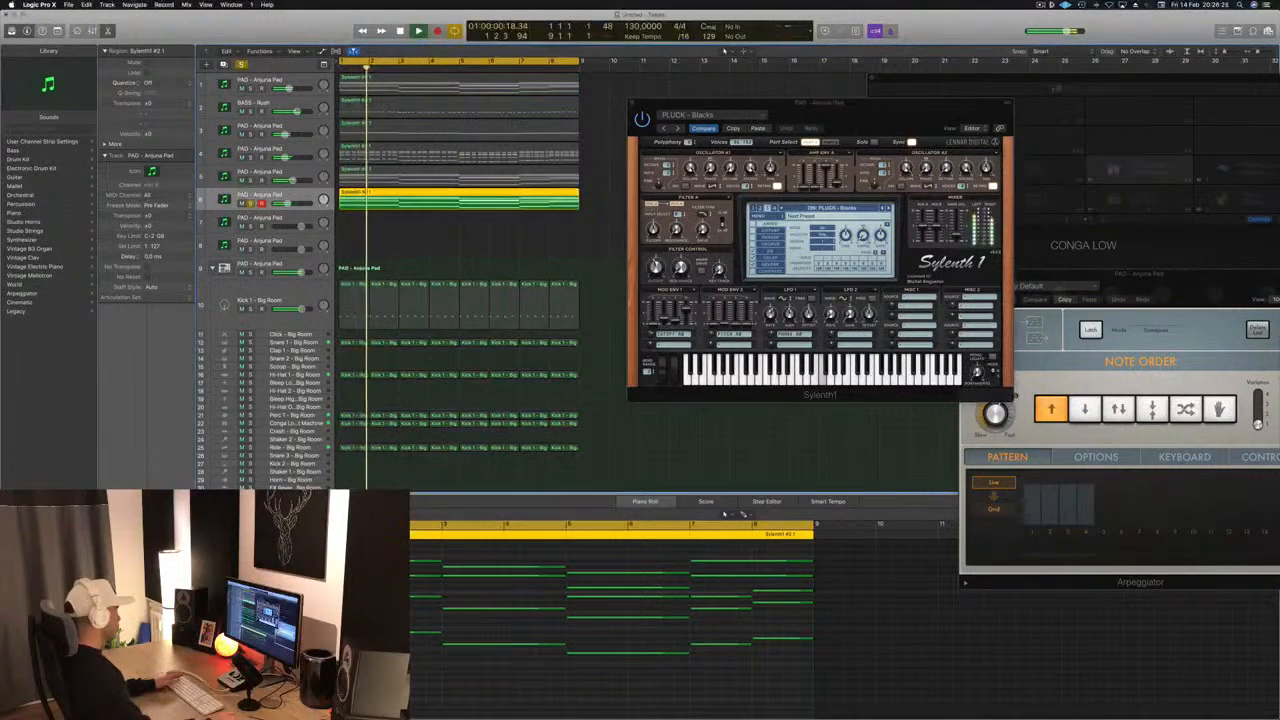
pyautogui.press('Return')
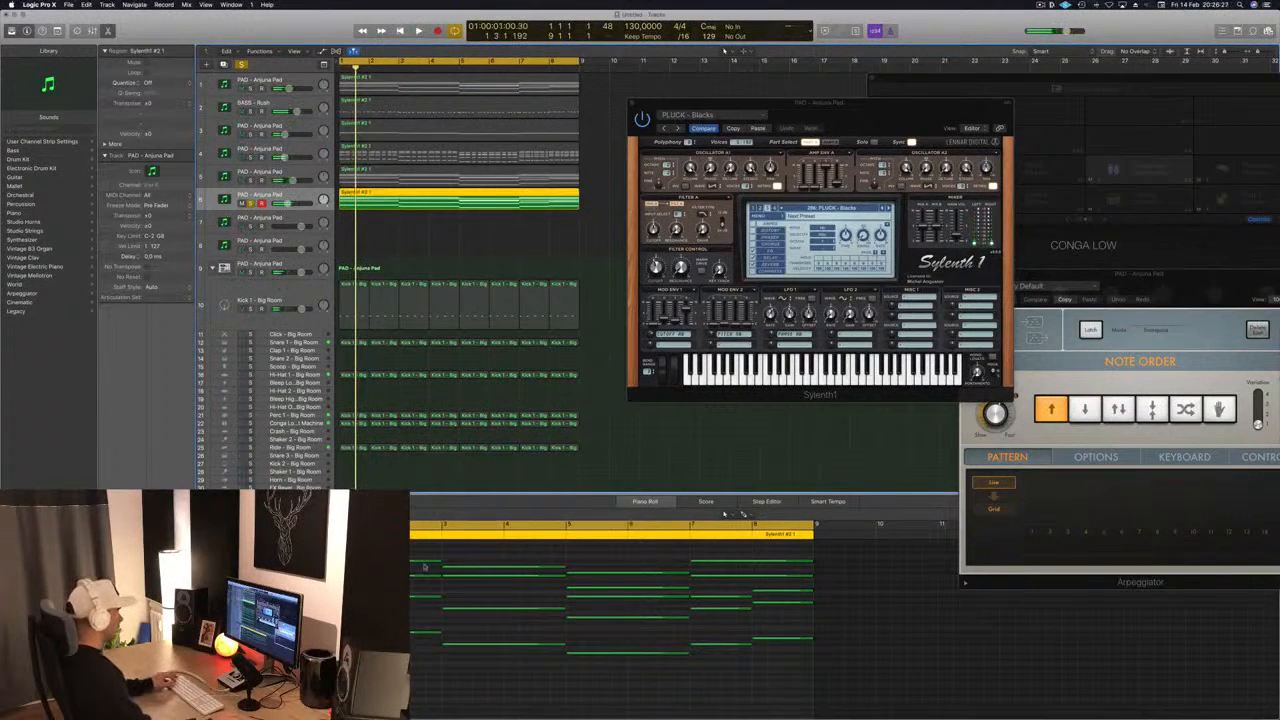
# - Shorten all of track 6's held chord notes to short stabs of about one beat or less at each chord change
pyautogui.moveTo(424, 565); pyautogui.dragTo(650, 672)
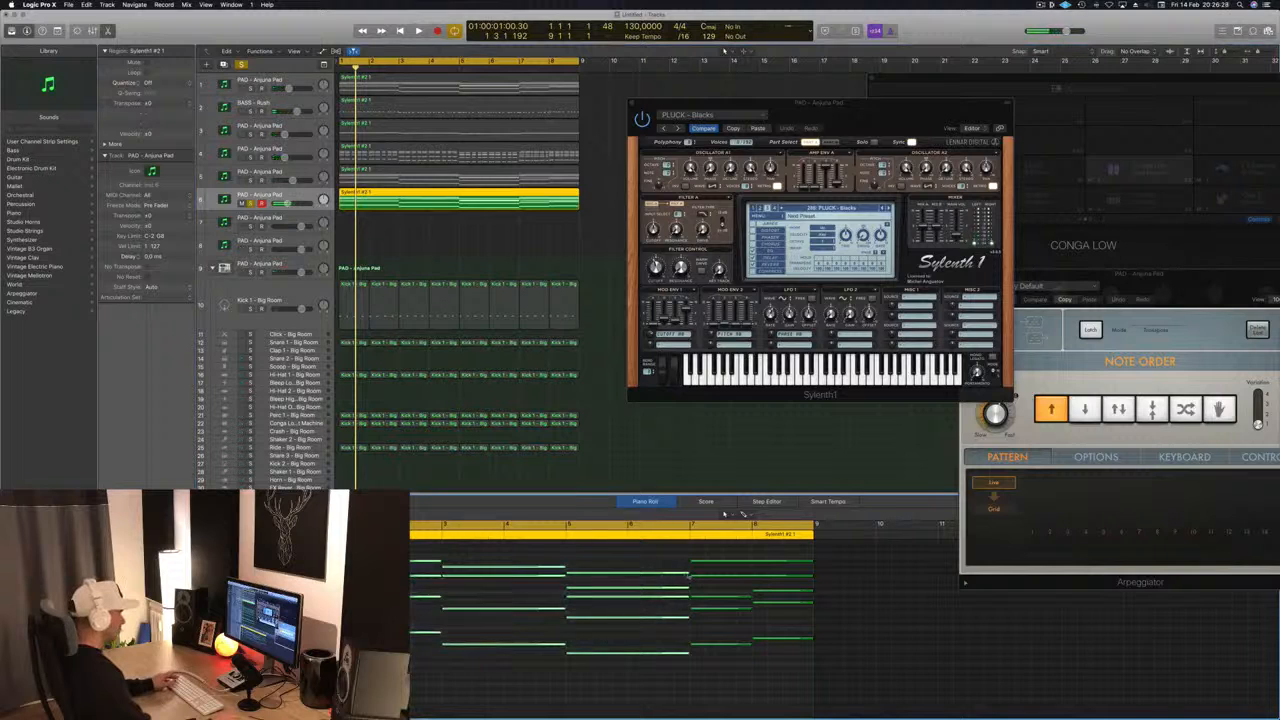
pyautogui.moveTo(689, 573); pyautogui.dragTo(598, 580)
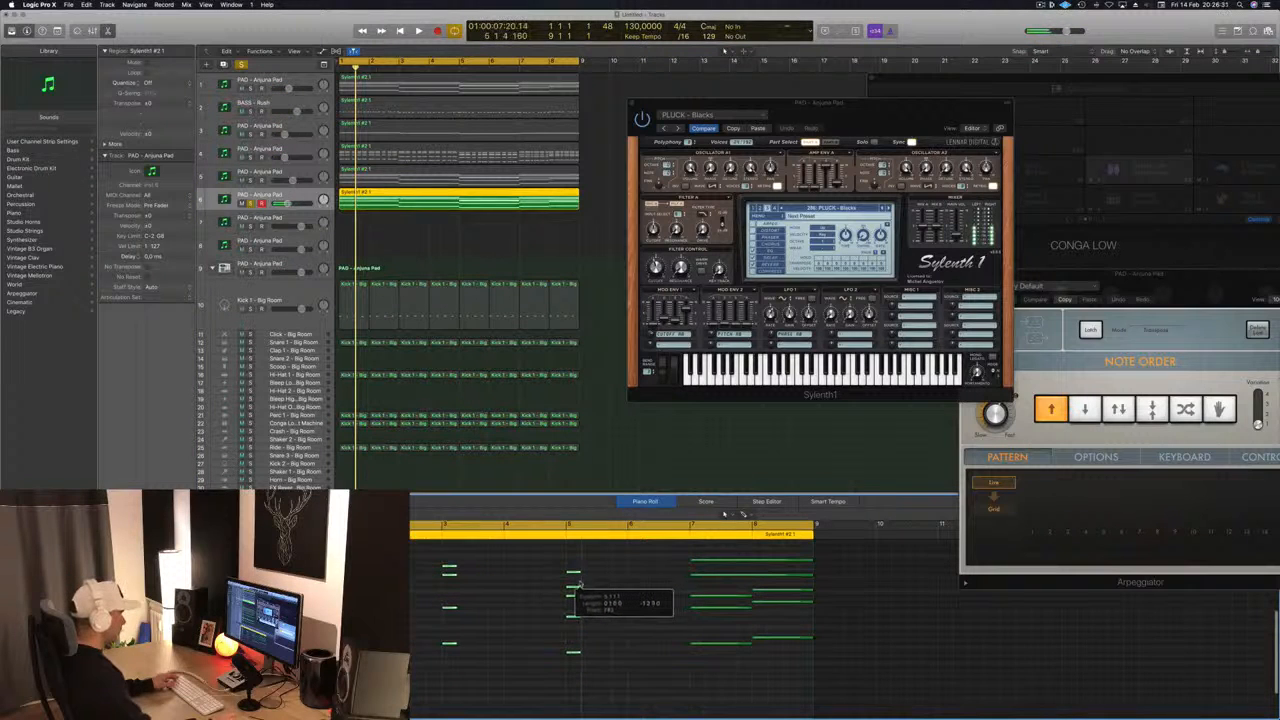
pyautogui.moveTo(685, 555); pyautogui.dragTo(735, 670)
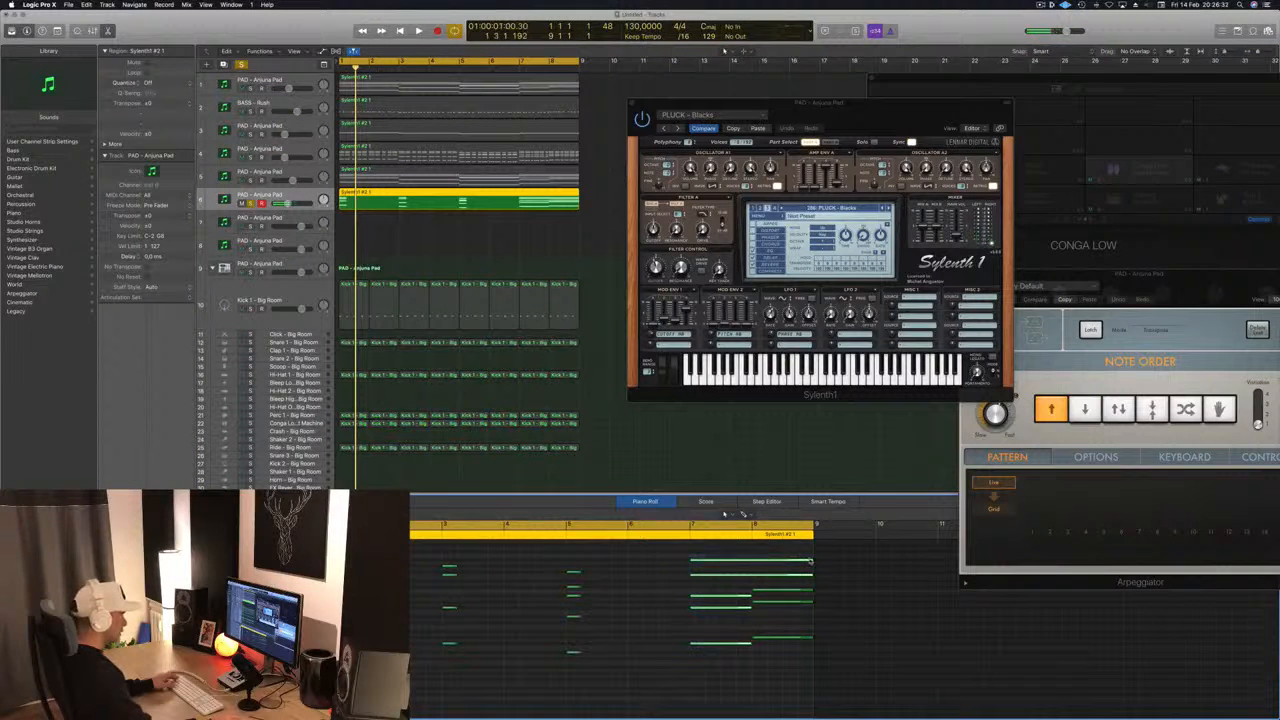
pyautogui.moveTo(811, 558); pyautogui.dragTo(707, 560)
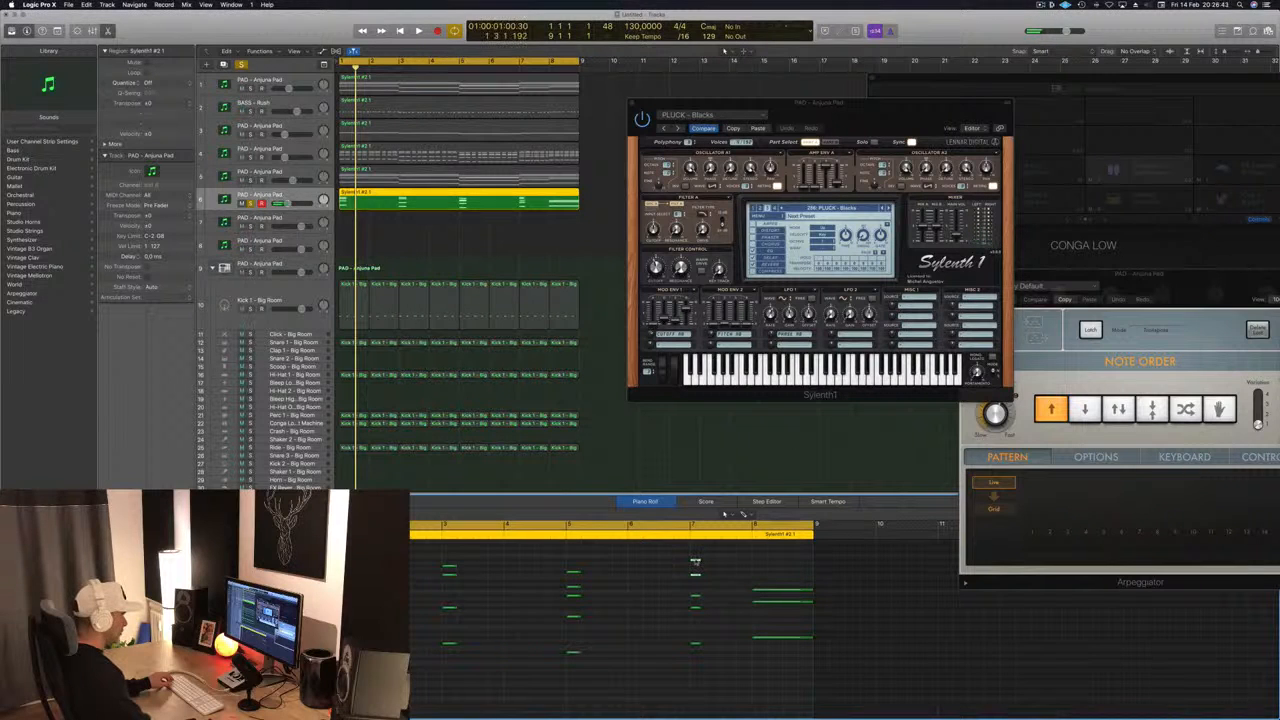
pyautogui.click(772, 565)
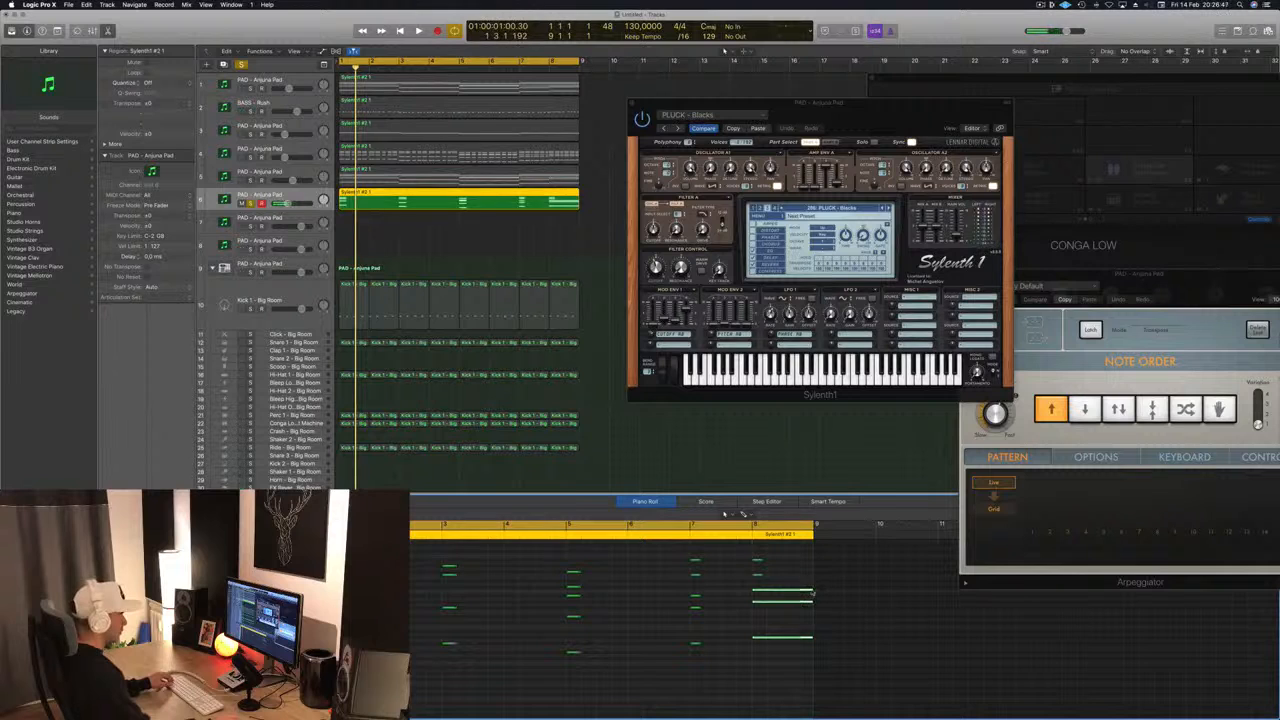
pyautogui.moveTo(812, 593); pyautogui.dragTo(766, 598)
# - Play the shortened chords with track 6 soloed, then unsolo it and replay them in the full mix
pyautogui.press('space')
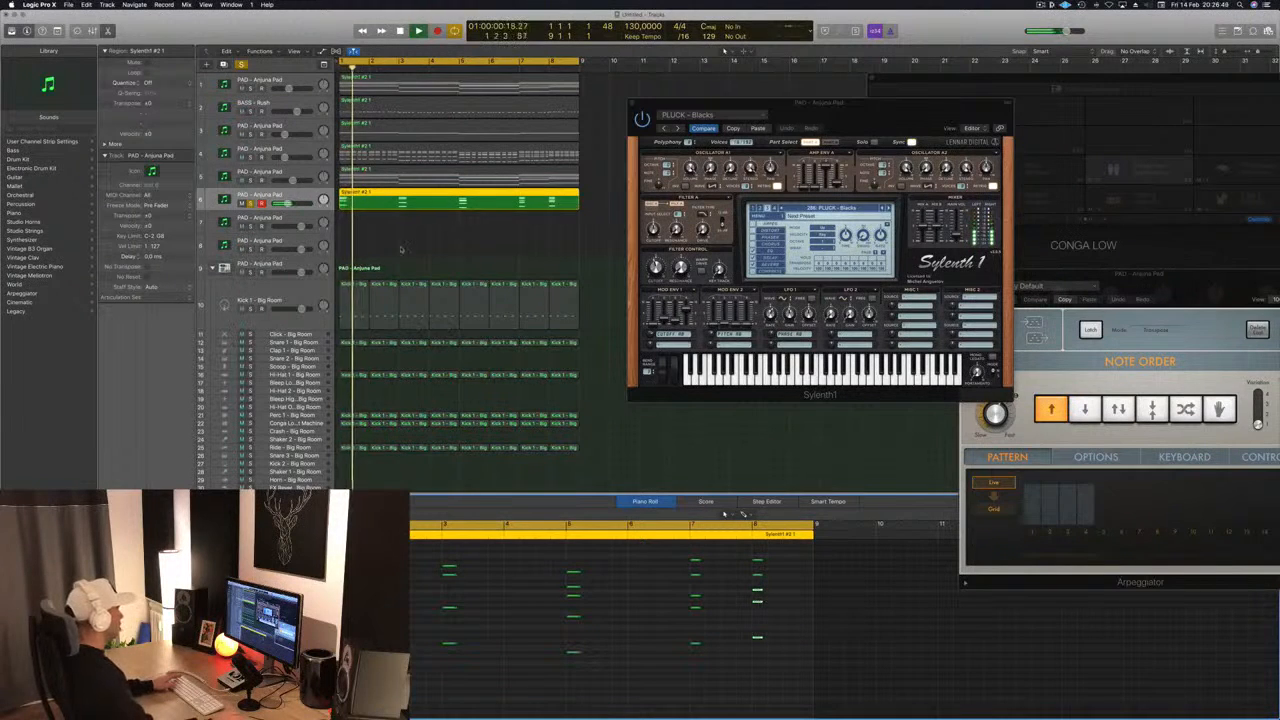
pyautogui.press('space')
pyautogui.press('space')
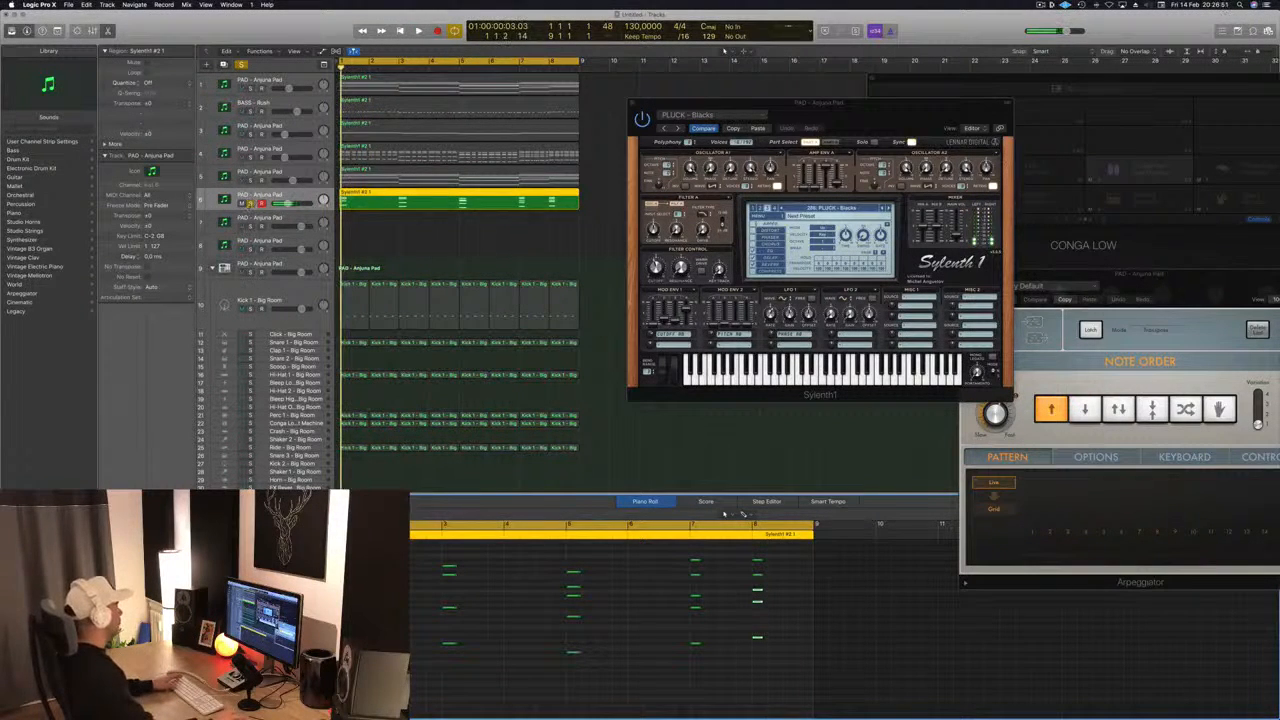
pyautogui.click(251, 204)
pyautogui.press('space')
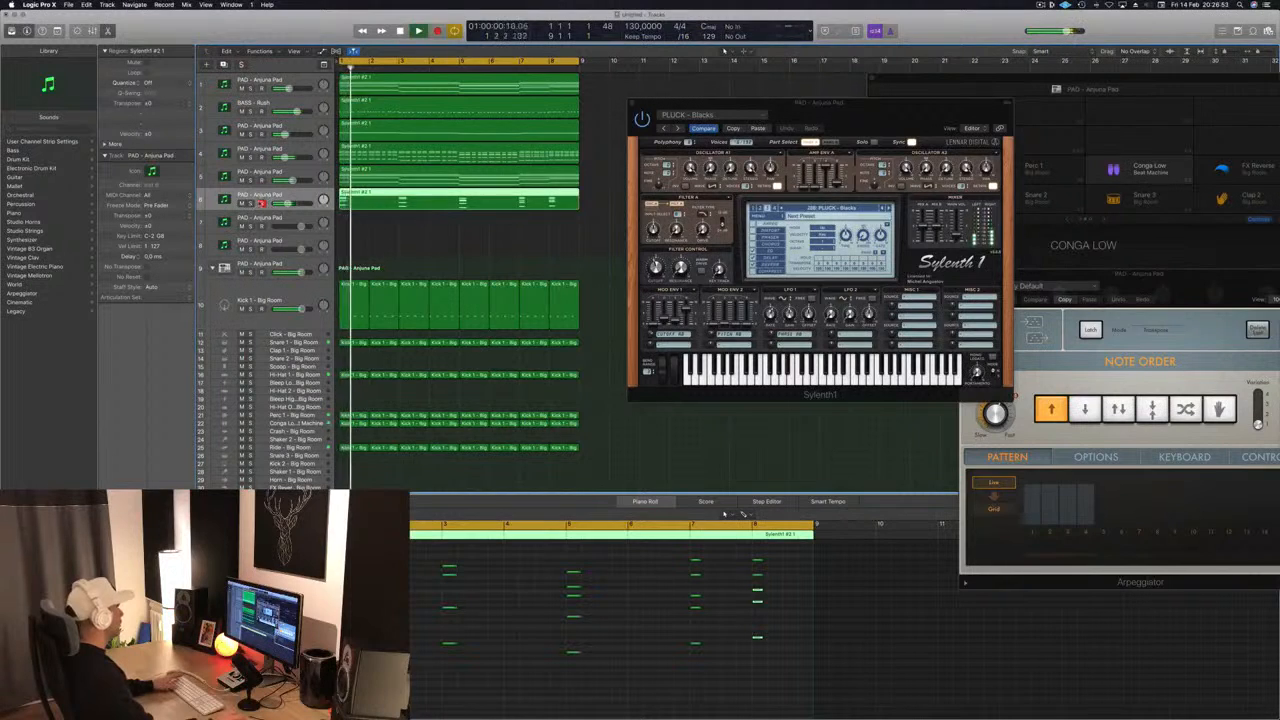
# - Audition further pluck presets on track 6 soloed and in the mix, settling on PLUCK - Clear Sound
pyautogui.moveTo(892, 113); pyautogui.dragTo(812, 165)
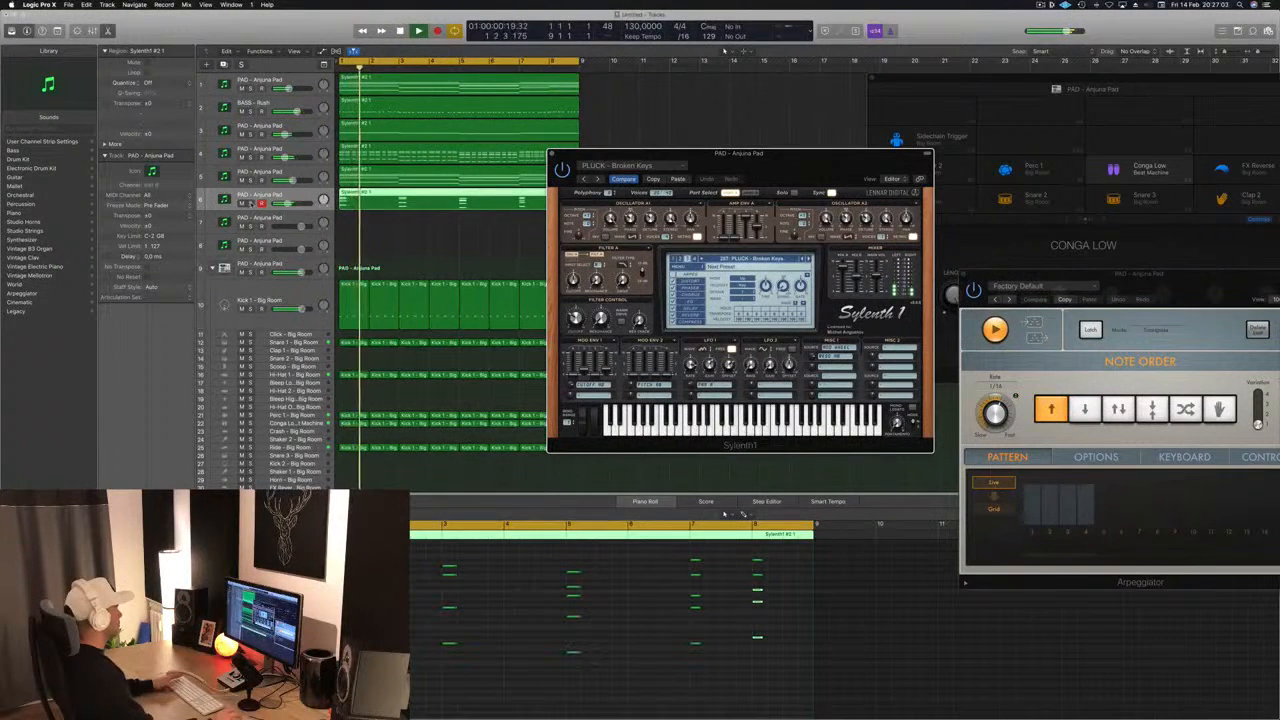
pyautogui.click(250, 203)
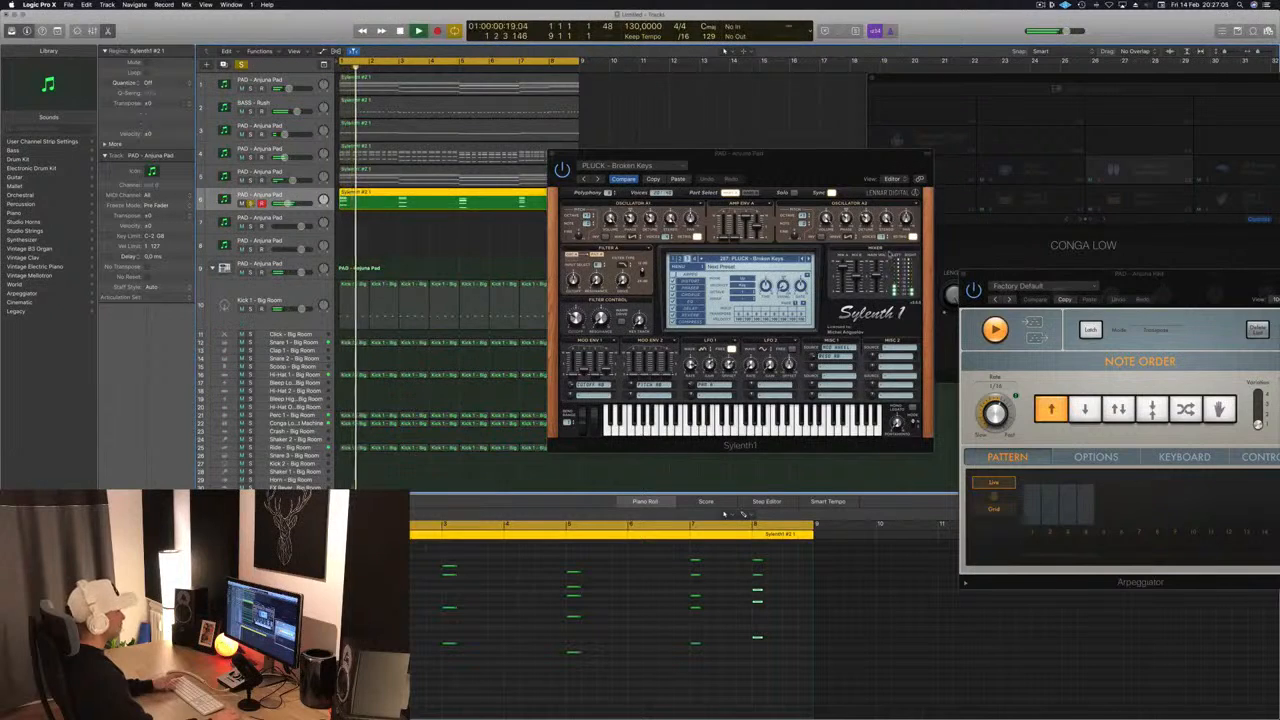
pyautogui.click(250, 203)
pyautogui.click(808, 259)
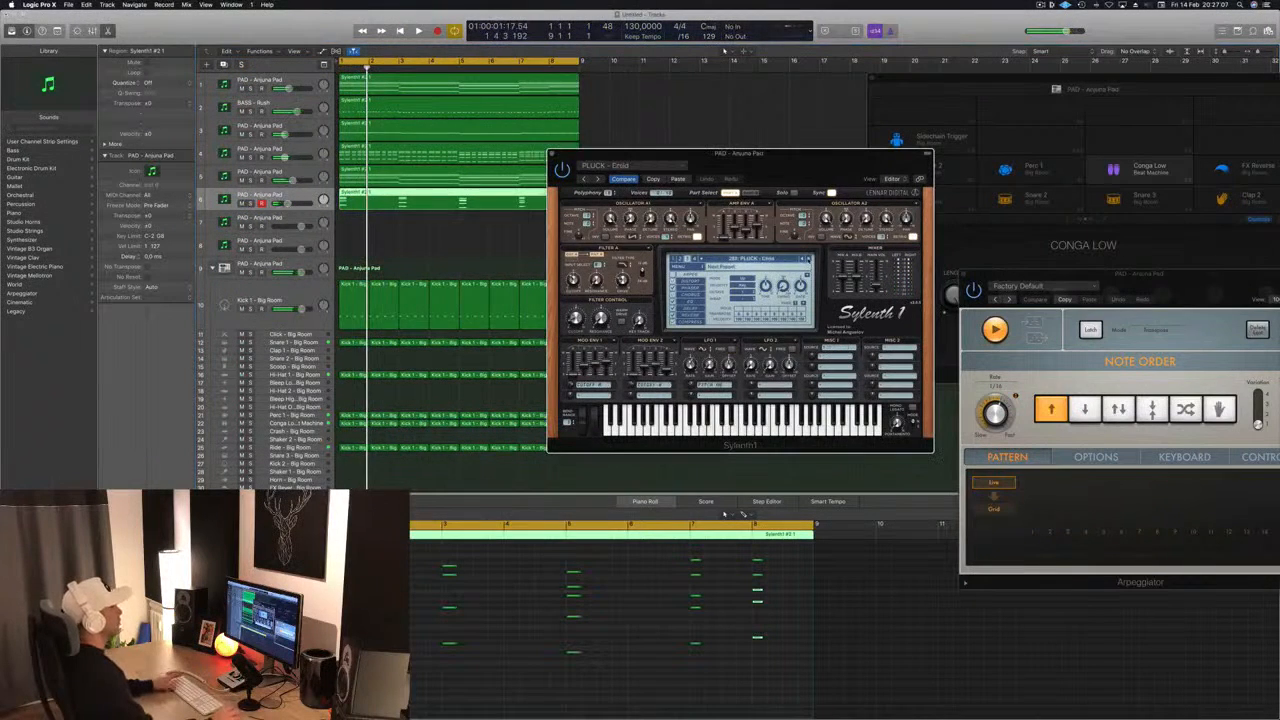
pyautogui.press('space')
pyautogui.press('space')
pyautogui.press('space')
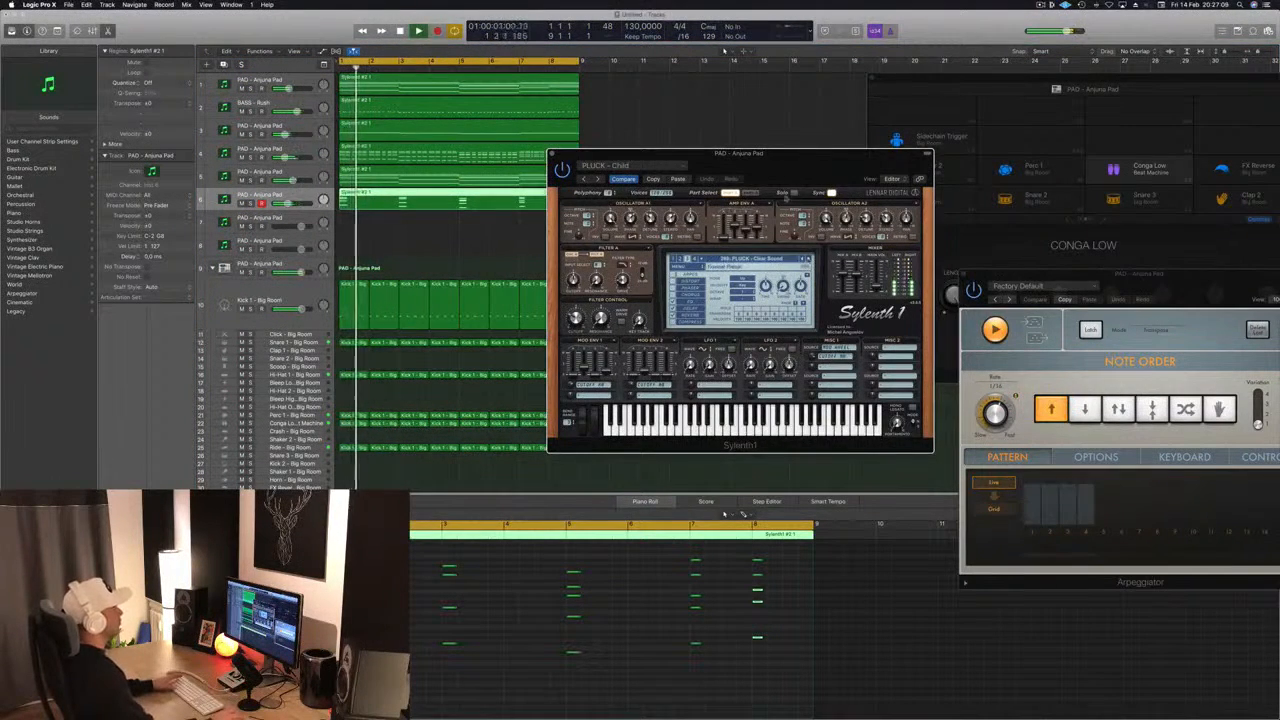
pyautogui.press('space')
pyautogui.press('space')
pyautogui.moveTo(788, 154); pyautogui.dragTo(840, 119)
pyautogui.press('space')
pyautogui.press('space')
pyautogui.press('space')
pyautogui.press('space')
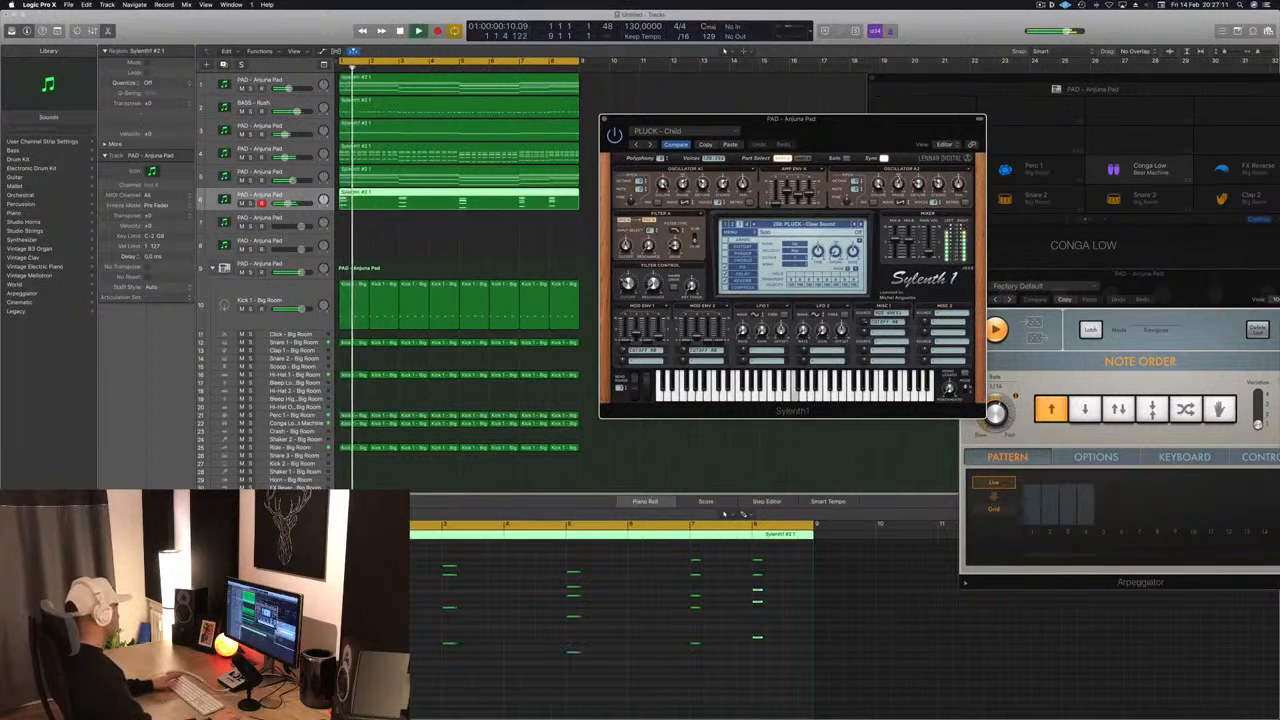
# - Check the Clear Sound pluck on track 6 in the mix and close its Sylenth1 window
pyautogui.click(262, 196)
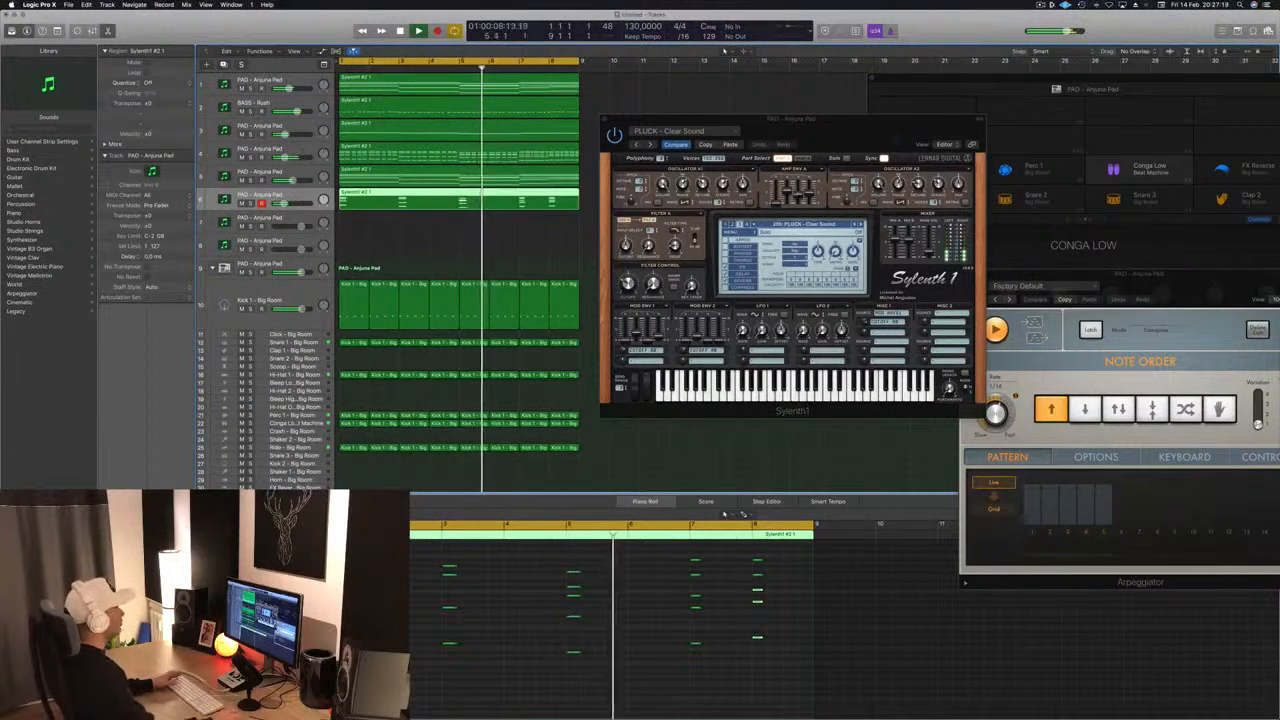
pyautogui.moveTo(914, 115); pyautogui.dragTo(889, 112)
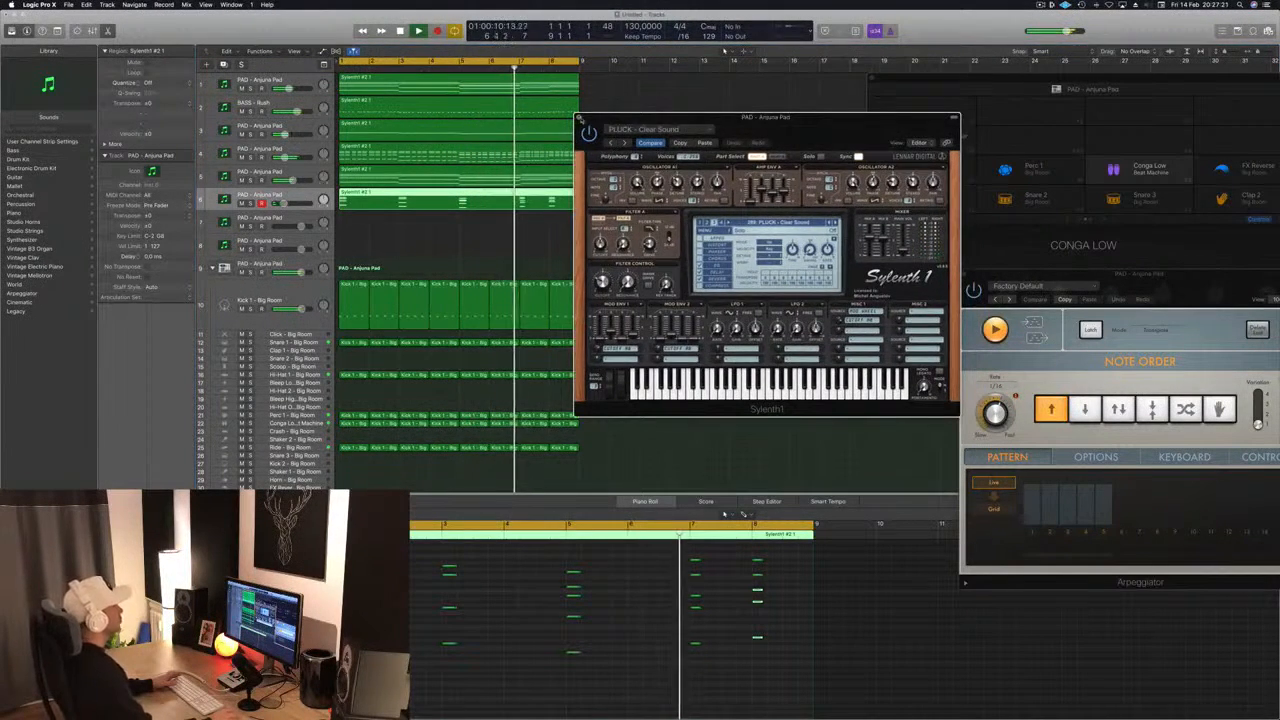
pyautogui.click(578, 116)
# - Repeat the eight-bar regions of all tracks three times to fill 32 bars, and close the drum machine window
pyautogui.press('super+Left')
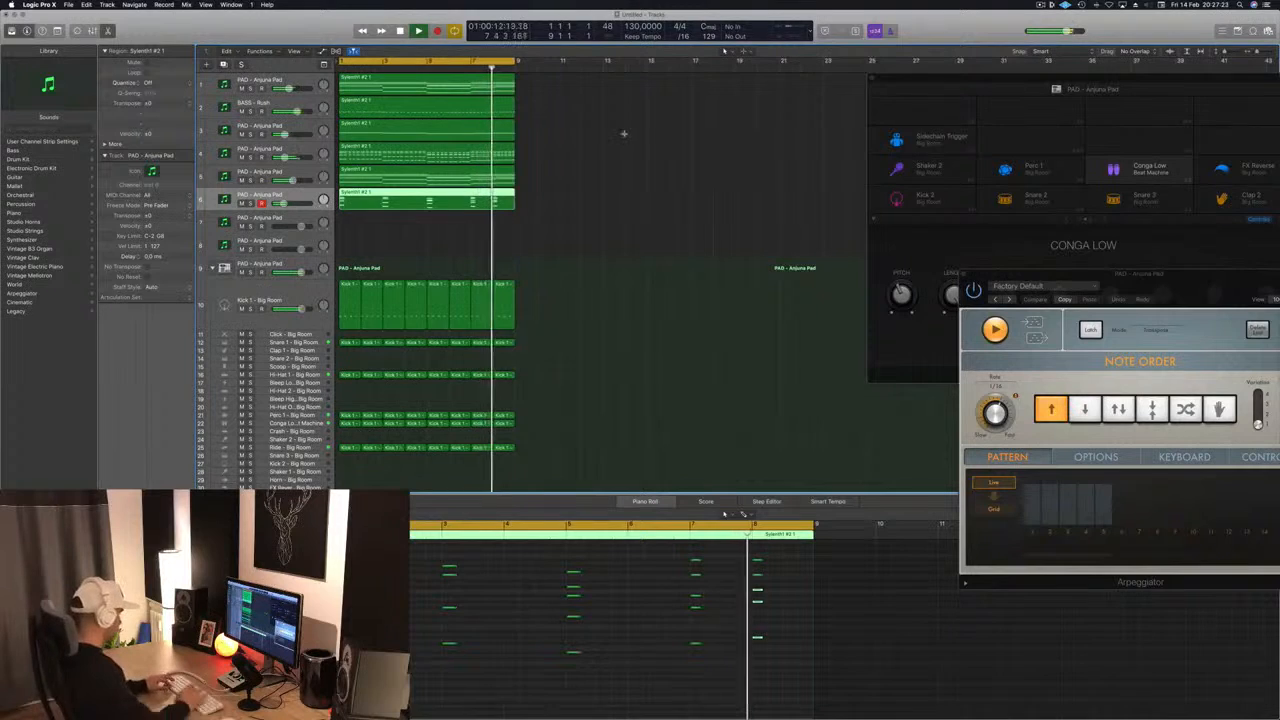
pyautogui.press('ctrl+super+r')
pyautogui.press('ctrl+super+r')
pyautogui.press('ctrl+super+r')
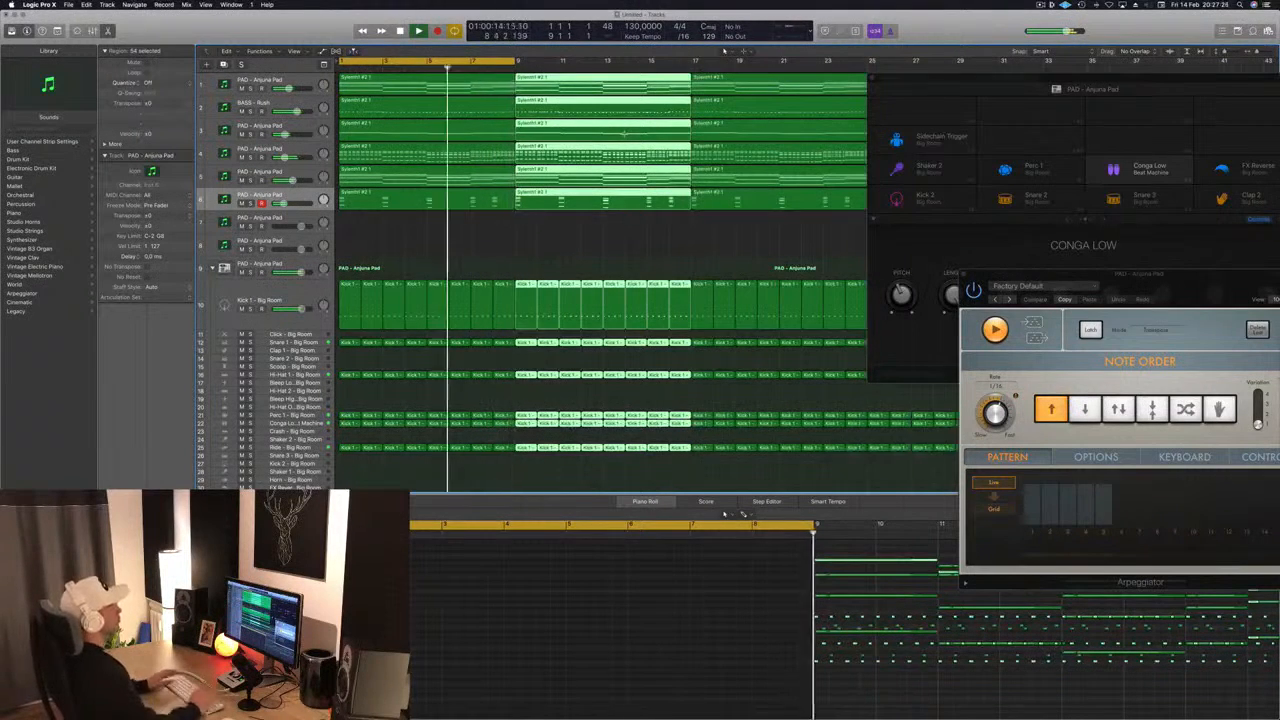
pyautogui.click(872, 79)
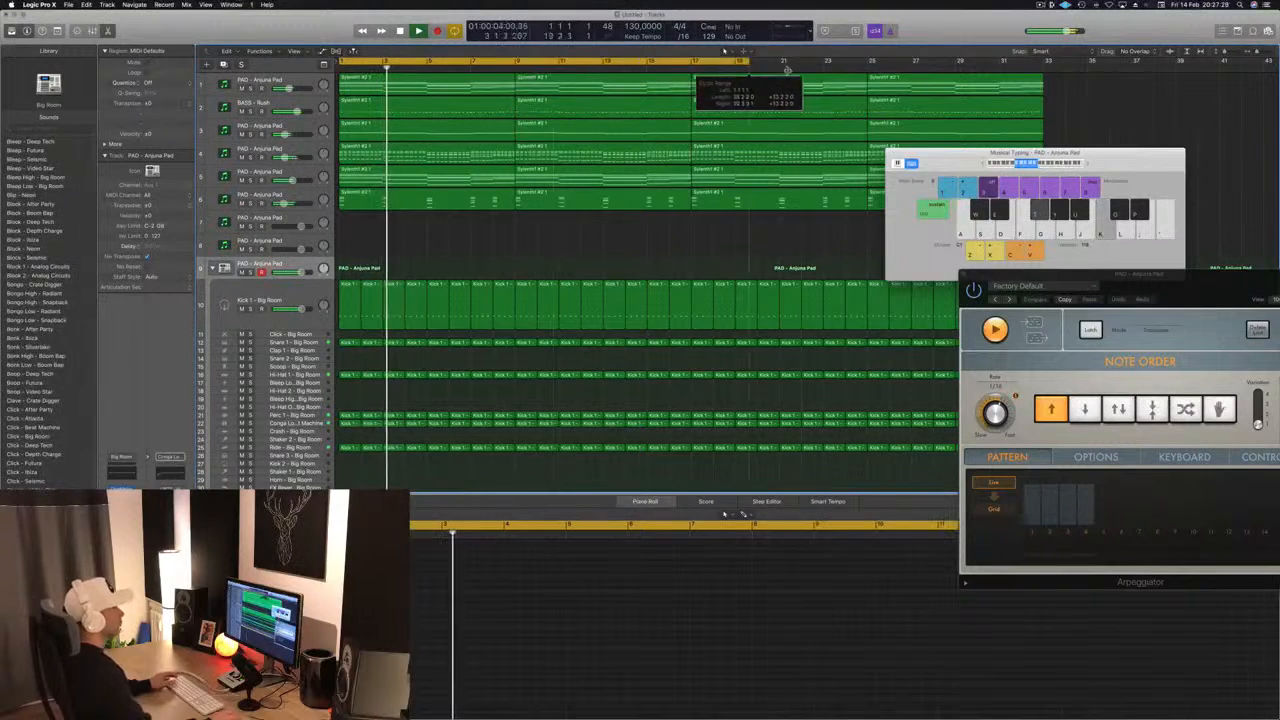
# - Close the Musical Typing window and the Arpeggiator window to clear the view of the arrangement
pyautogui.moveTo(961, 161); pyautogui.dragTo(927, 157)
pyautogui.click(861, 152)
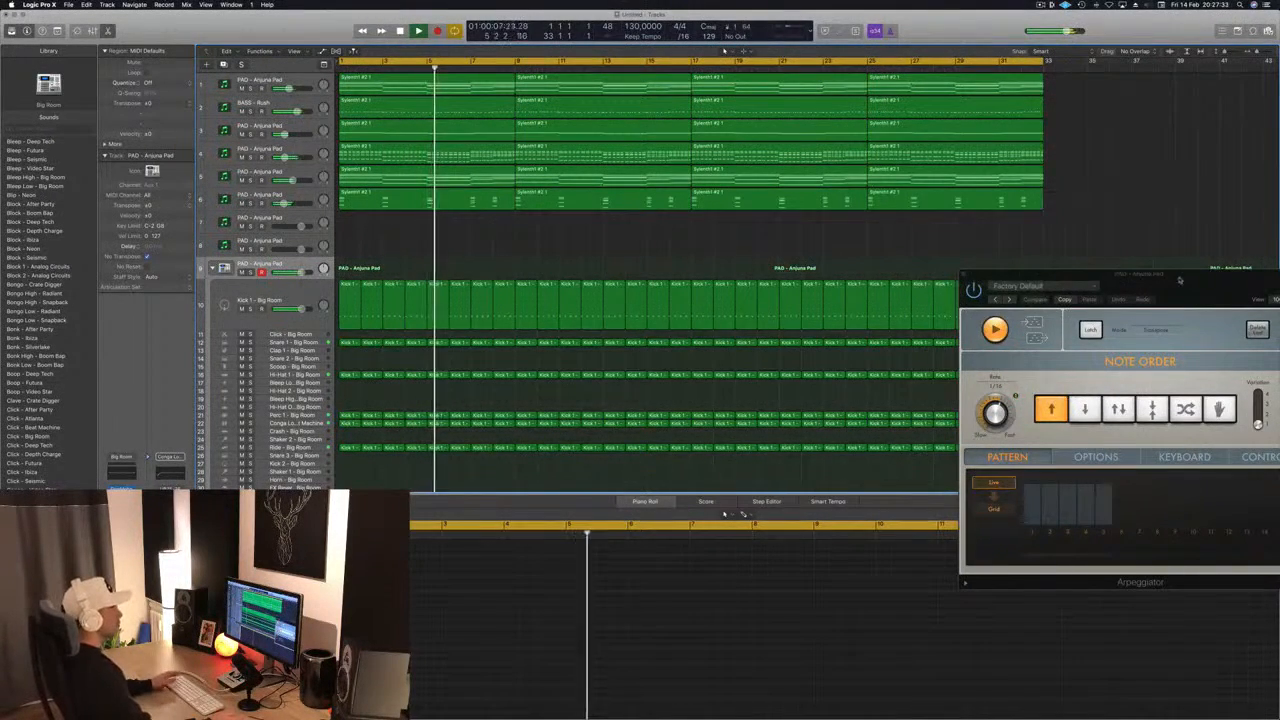
pyautogui.moveTo(1179, 275); pyautogui.dragTo(776, 168)
pyautogui.click(561, 167)
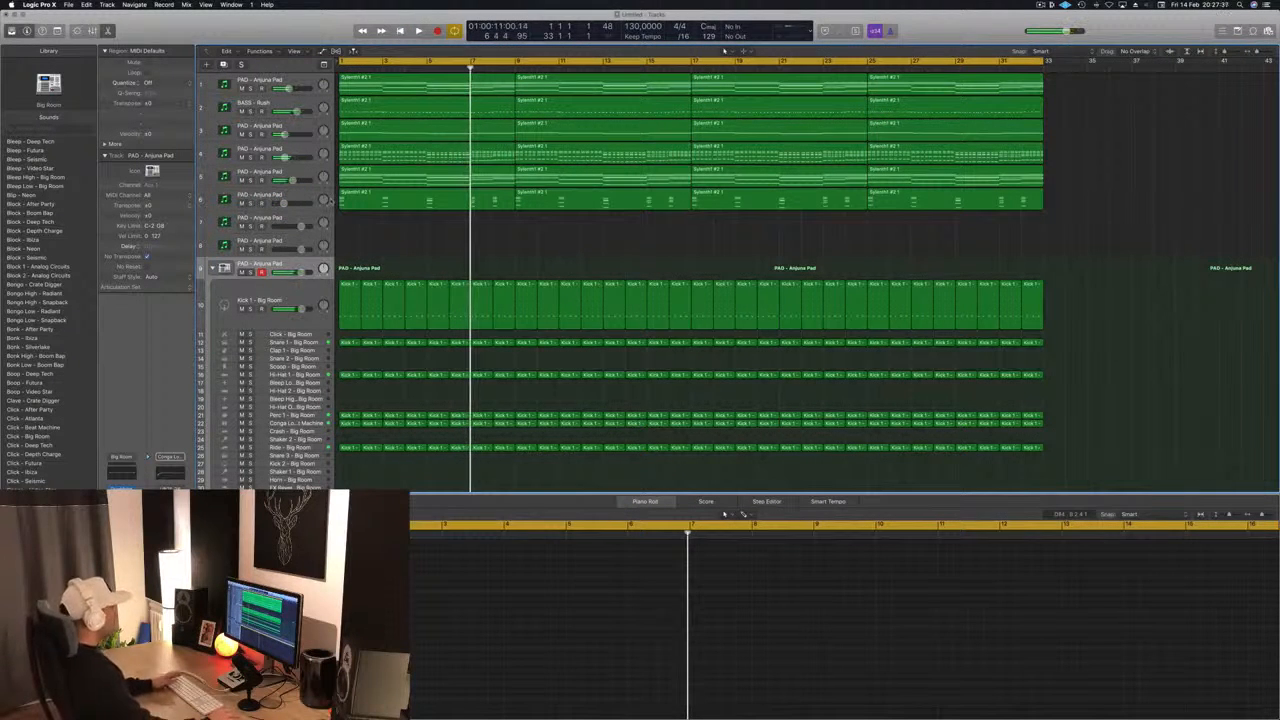
# - Play the 32-bar arrangement from the start and look over the track 6 regions and the drum tracks
pyautogui.press('Return')
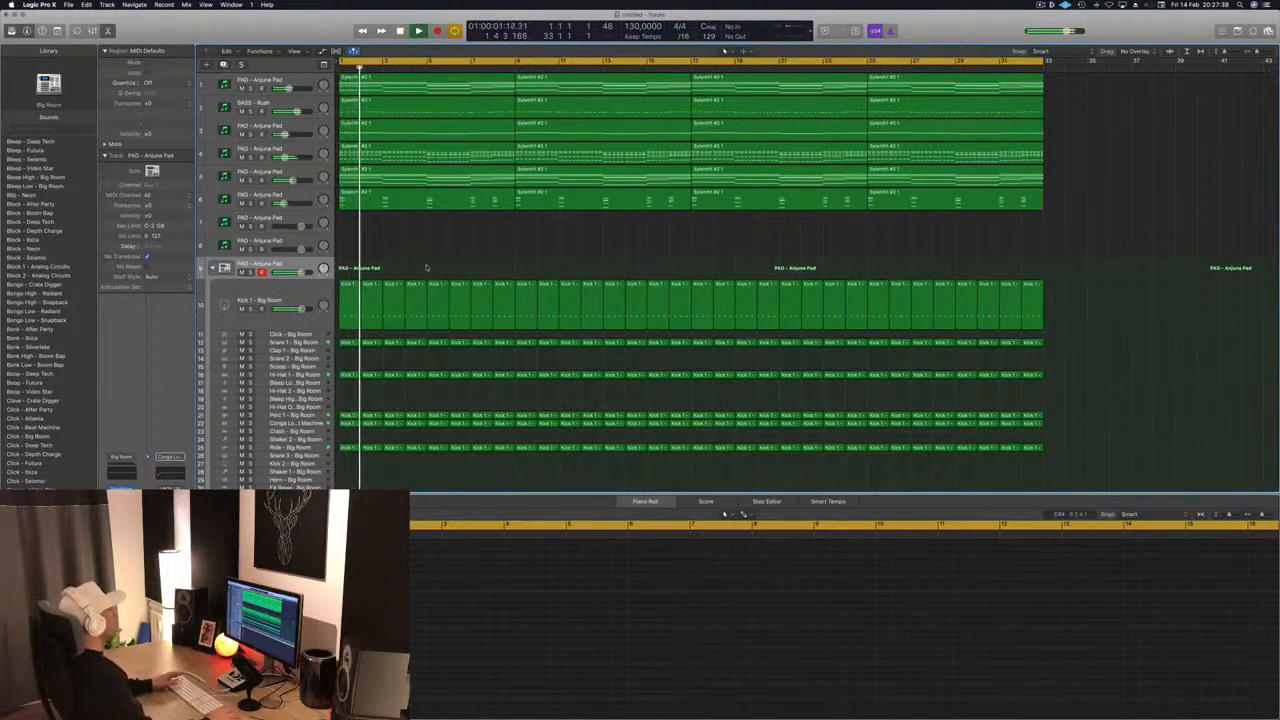
pyautogui.click(307, 290)
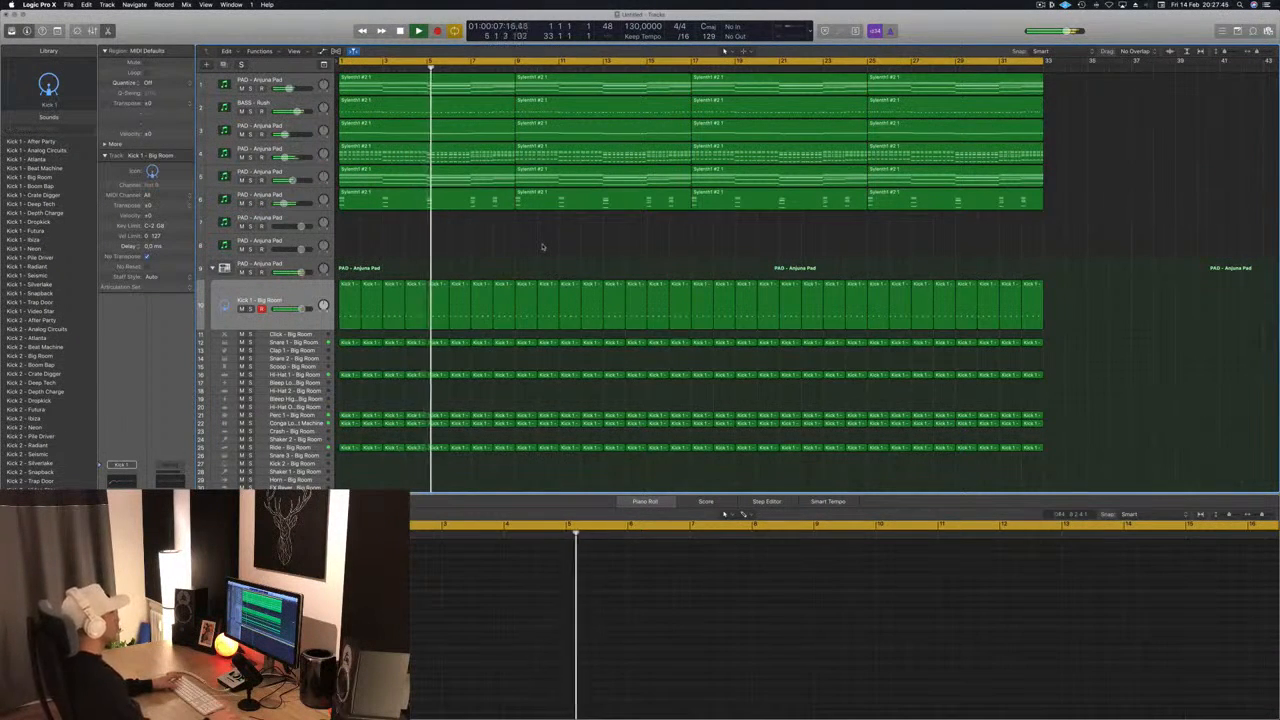
pyautogui.click(297, 196)
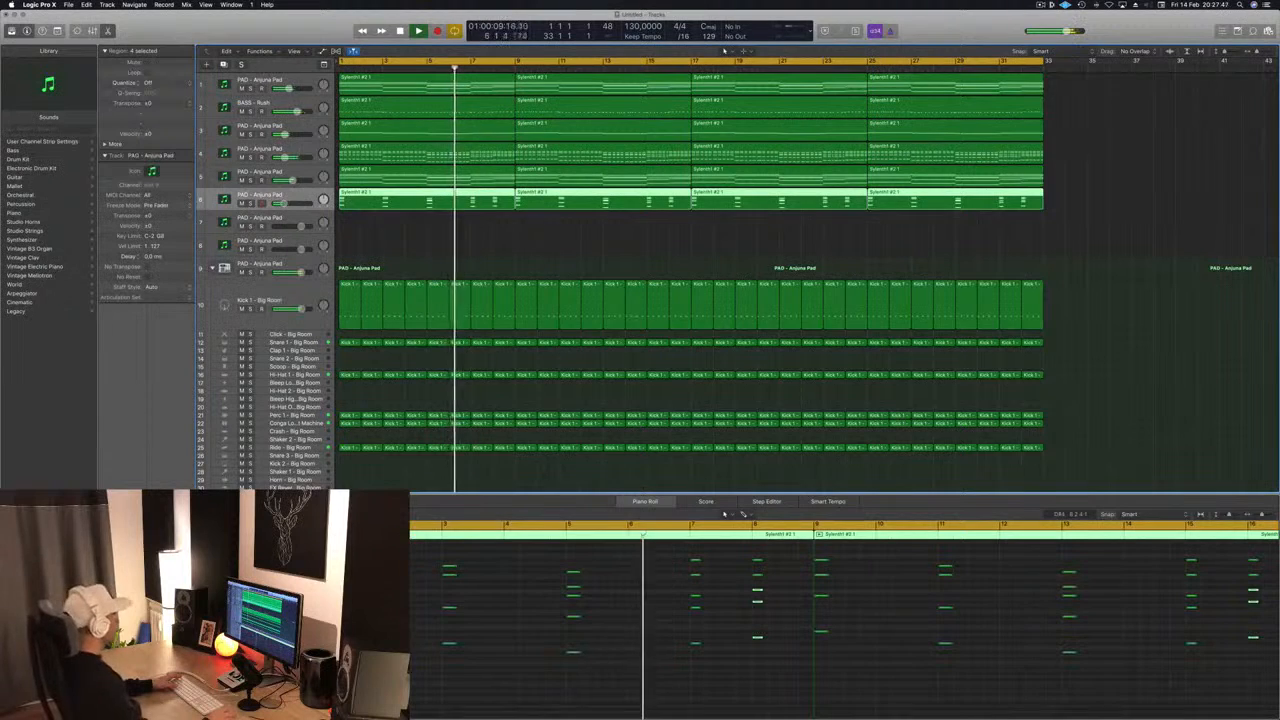
pyautogui.click(1128, 170)
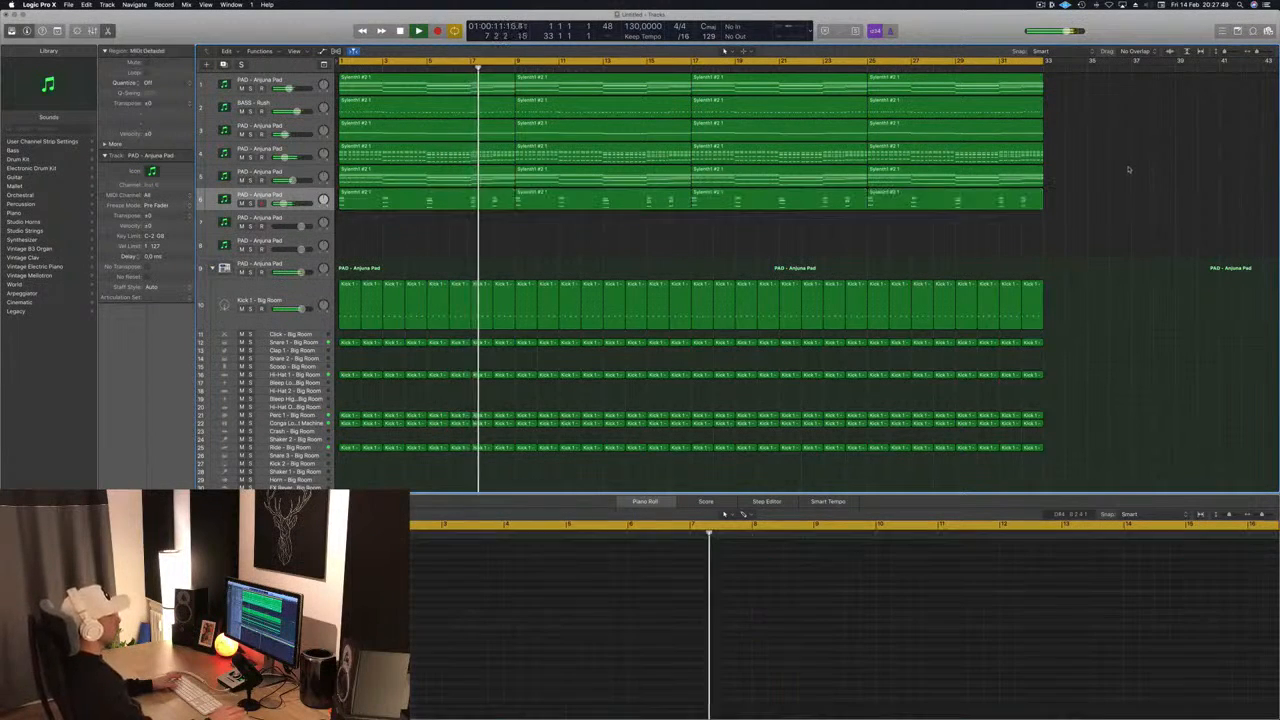
pyautogui.click(480, 201)
pyautogui.click(474, 240)
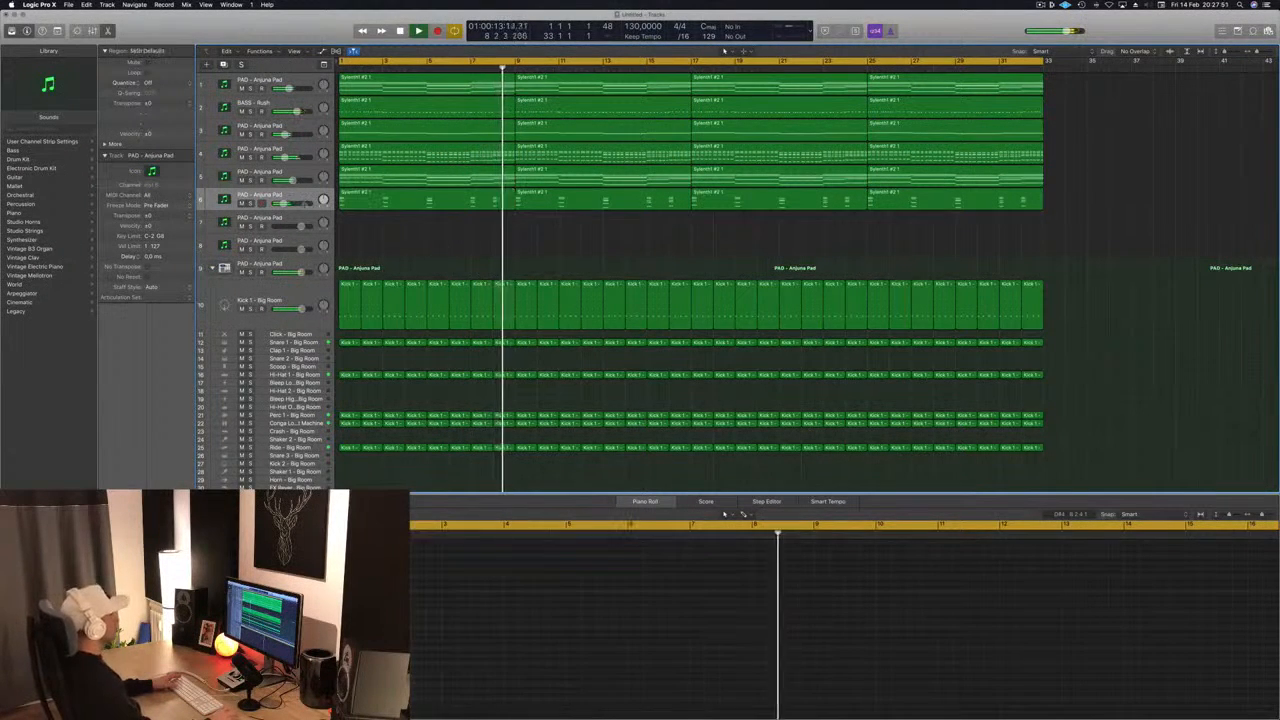
pyautogui.click(303, 198)
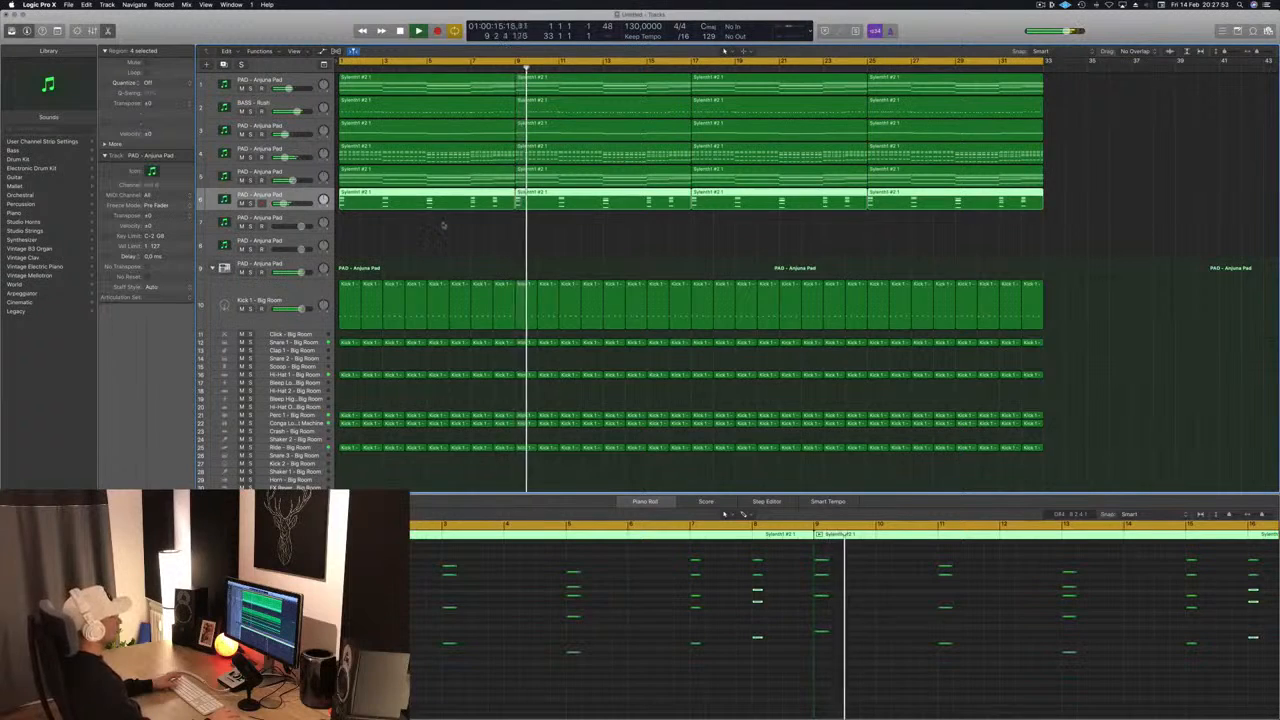
pyautogui.scroll(-1, 477, 238)
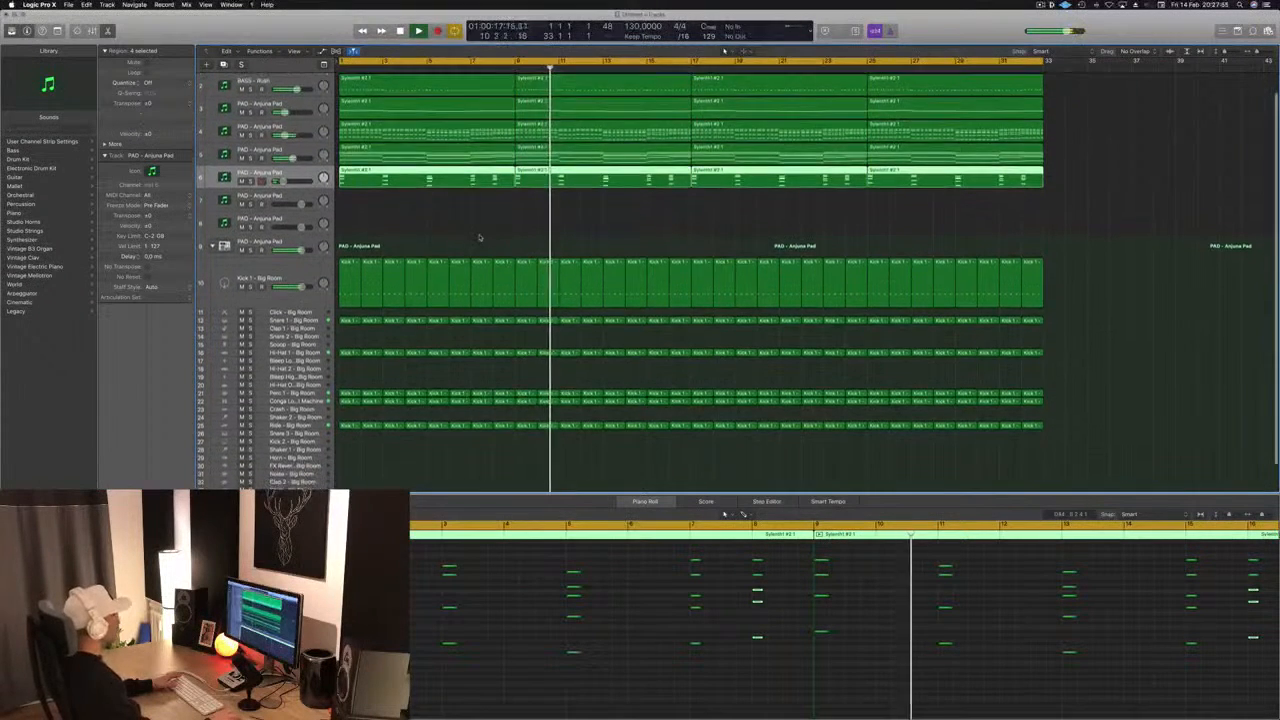
pyautogui.scroll(-2, 479, 237)
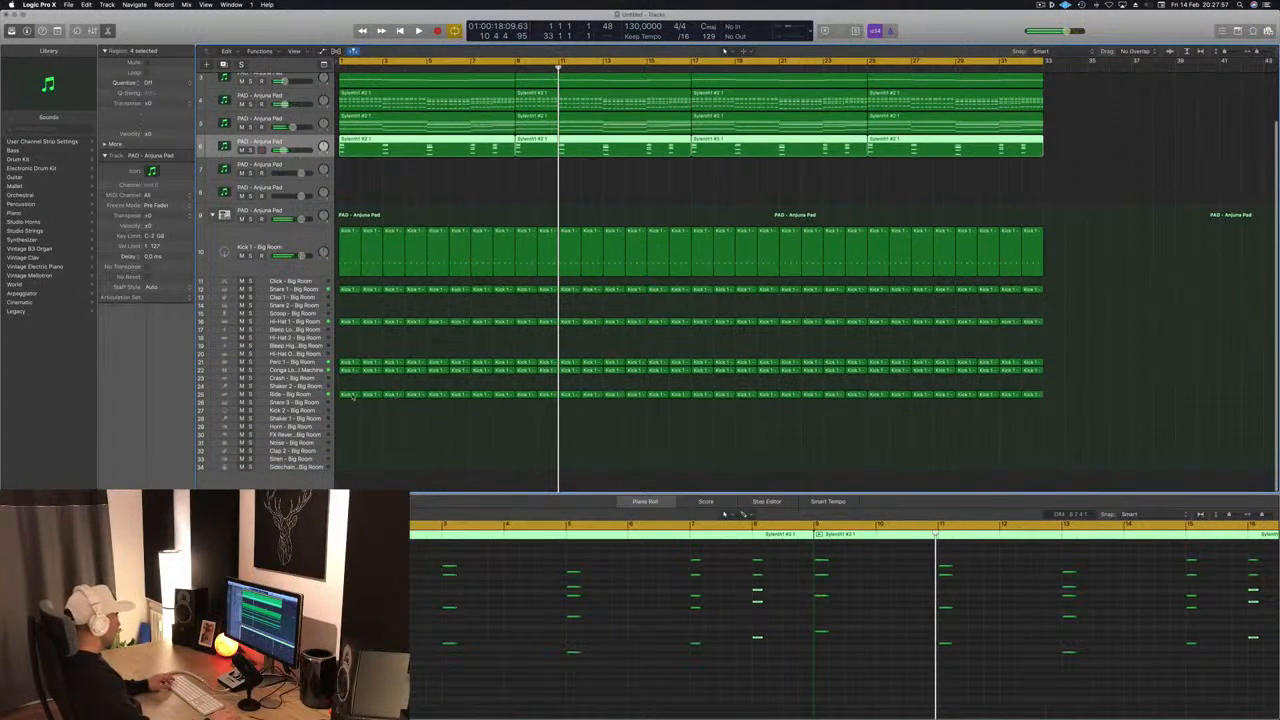
# - Copy the bar 1 kick region onto the Shaker 1 track and duplicate its notes about a sixteenth note later
pyautogui.click(351, 395)
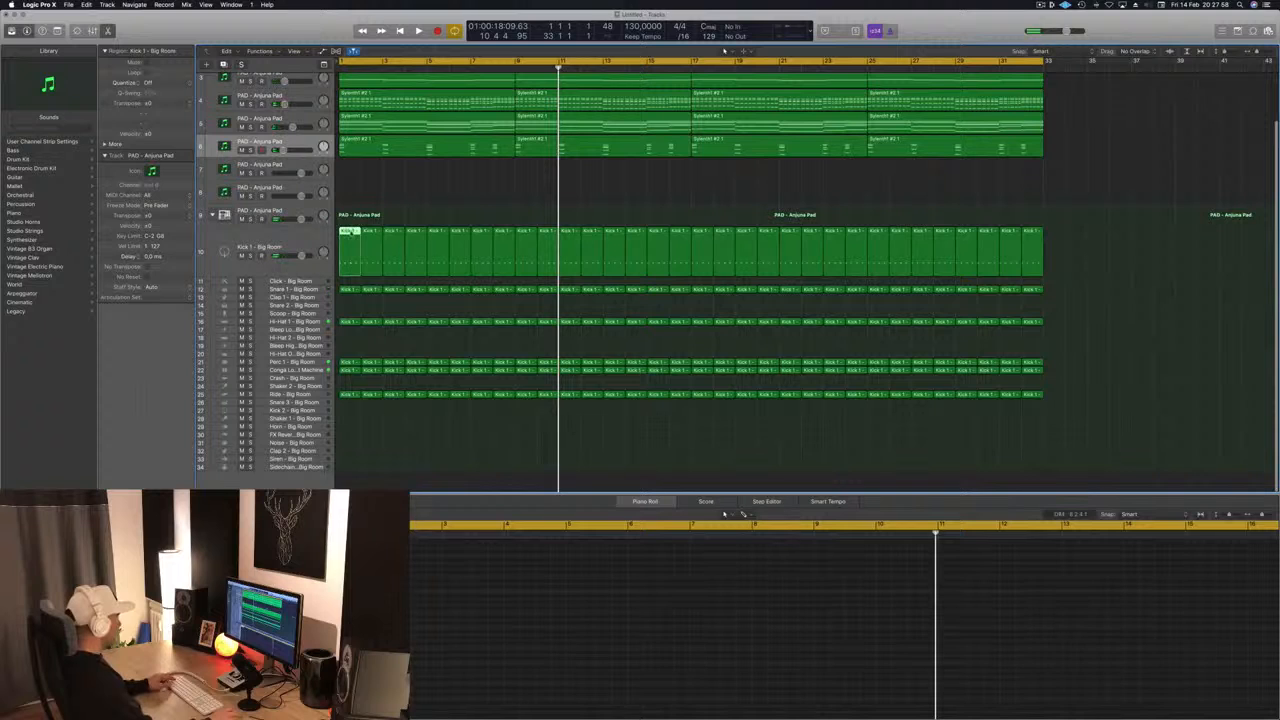
pyautogui.moveTo(350, 232); pyautogui.dragTo(342, 426)
pyautogui.click(360, 625)
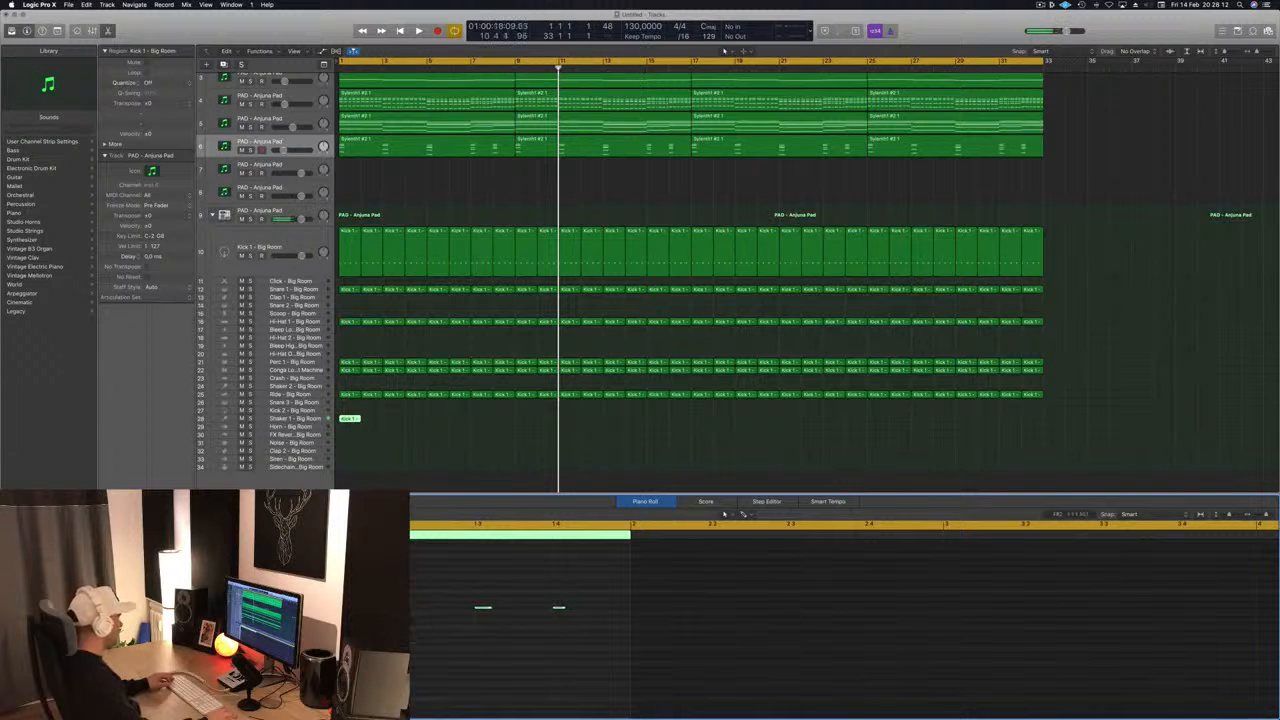
pyautogui.moveTo(326, 607); pyautogui.dragTo(346, 607)
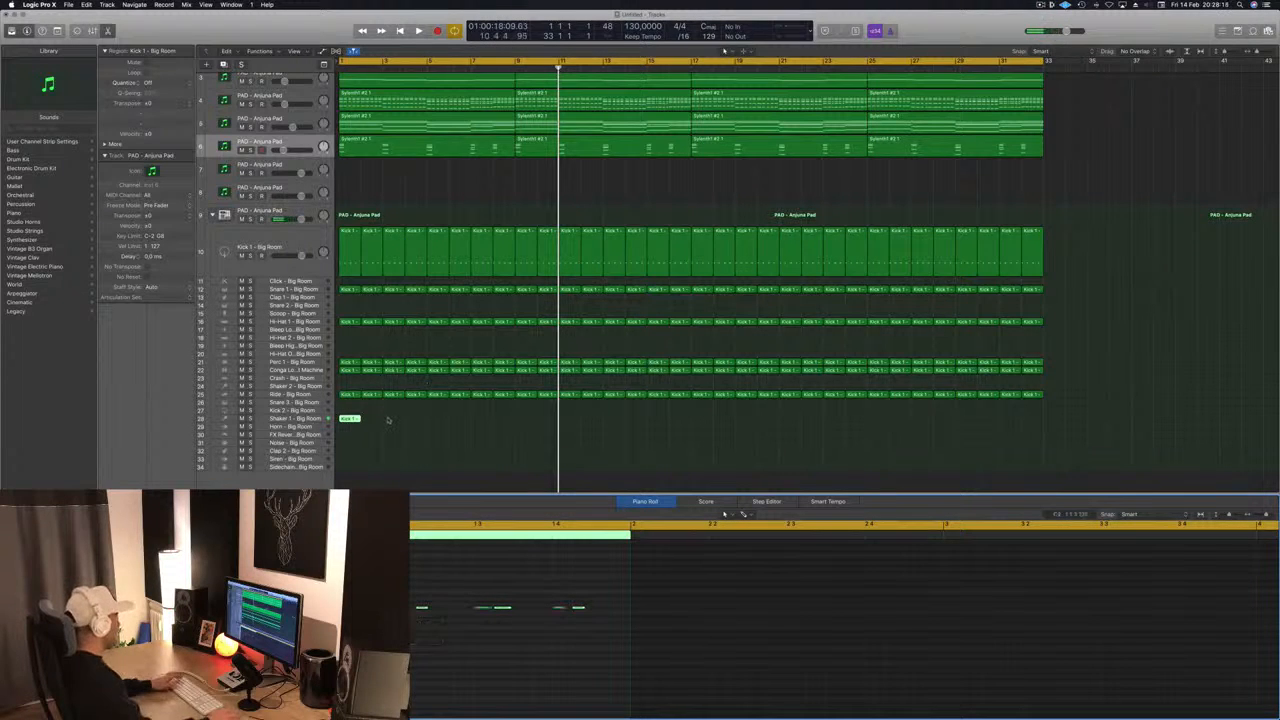
# - Repeat the one-bar Shaker 1 region until it fills all 32 bars of the arrangement
pyautogui.press('Return')
pyautogui.moveTo(350, 420); pyautogui.dragTo(531, 427)
pyautogui.click(499, 426)
pyautogui.click(357, 426)
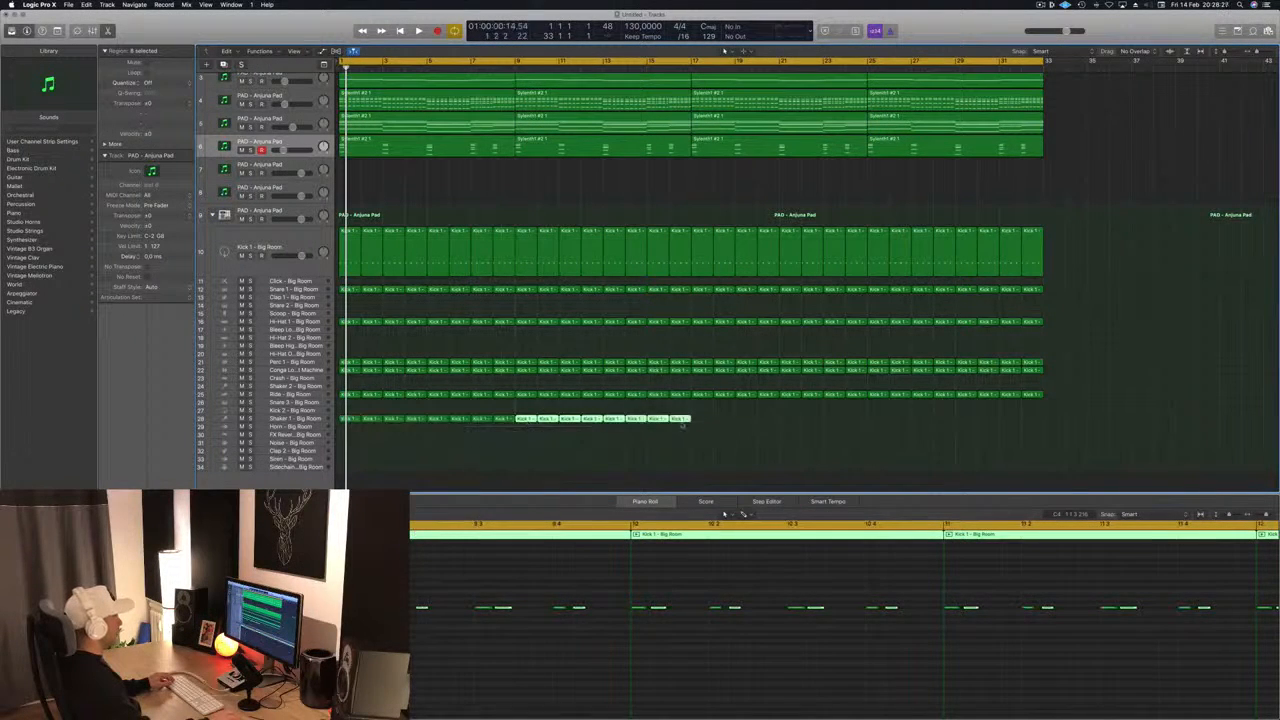
pyautogui.moveTo(731, 423); pyautogui.dragTo(704, 427)
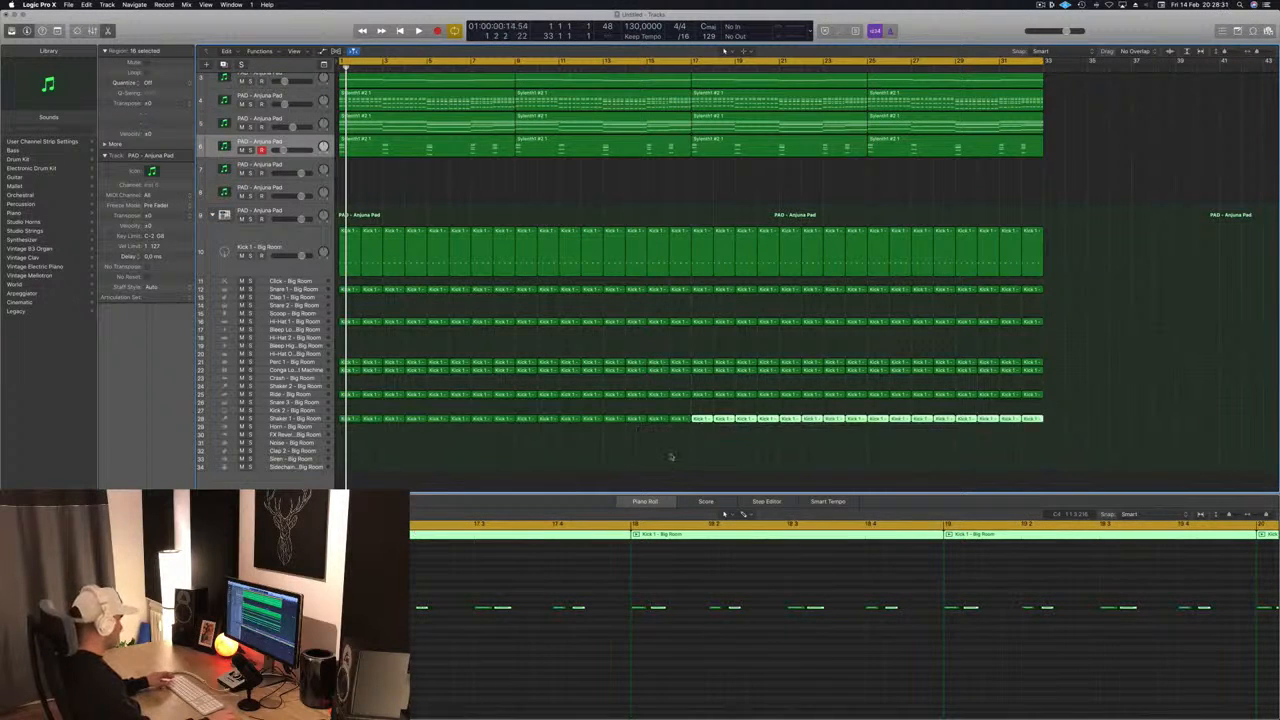
# - Name all regions in the arrangement after their tracks and clear the selection
pyautogui.click(670, 456)
pyautogui.press('super+a')
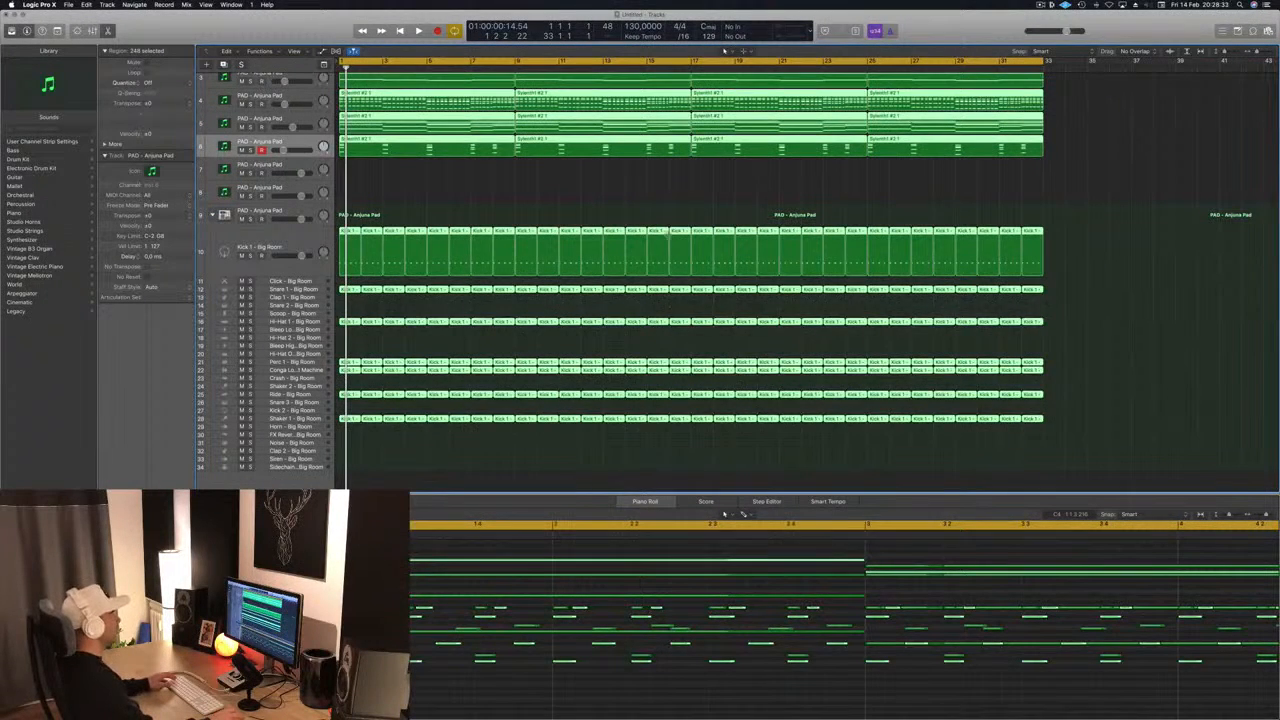
pyautogui.rightClick(658, 232)
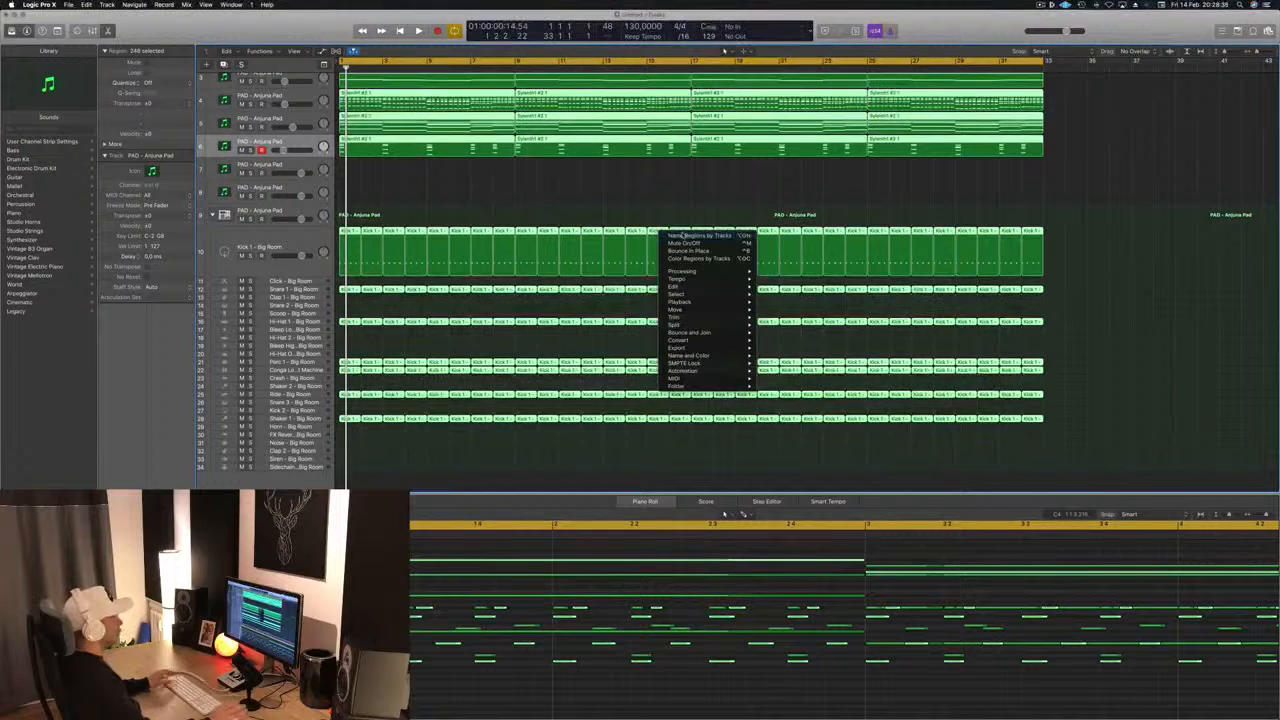
pyautogui.click(682, 235)
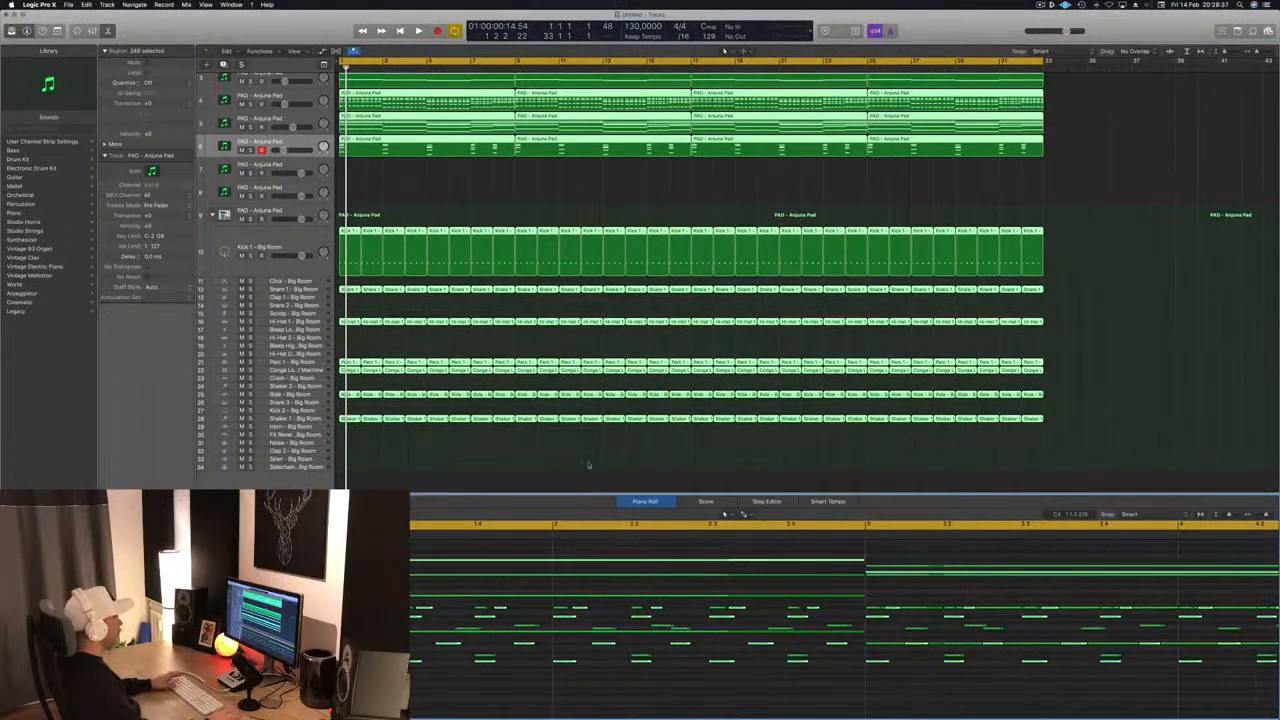
pyautogui.click(588, 465)
# - Play the arrangement with the new shaker part and select the Shaker 1 track
pyautogui.press('space')
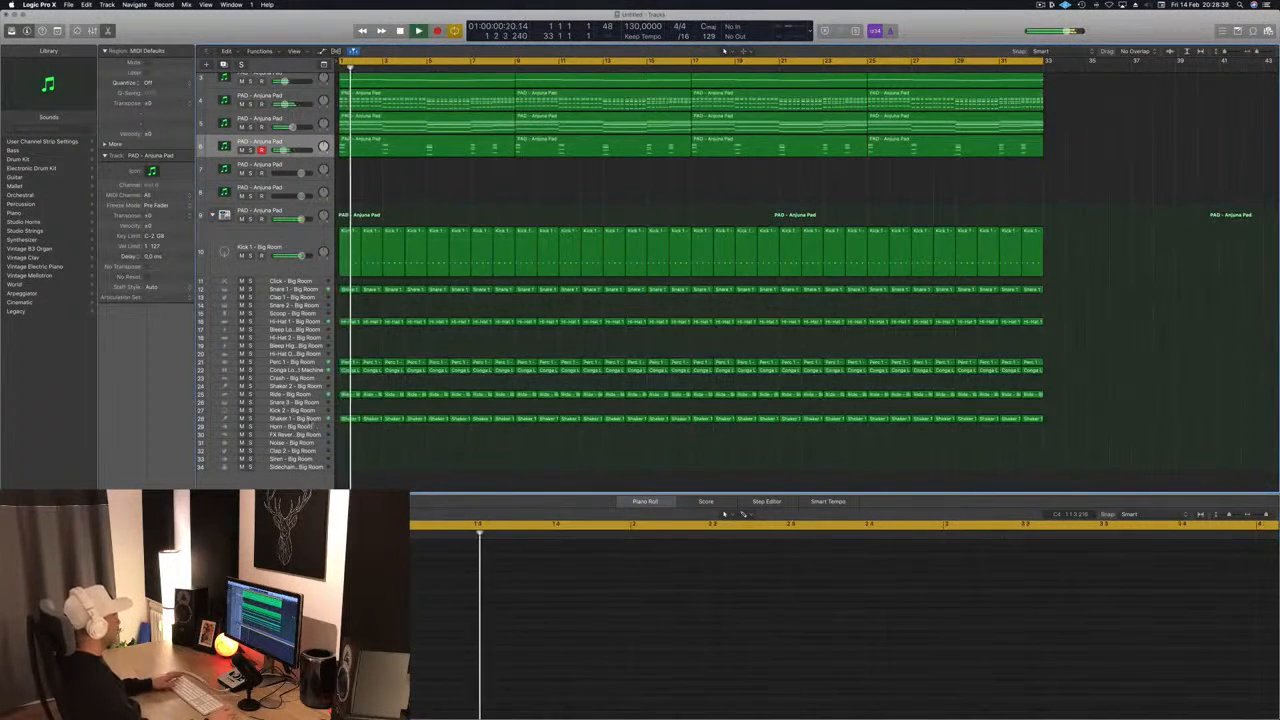
pyautogui.click(290, 419)
pyautogui.press('space')
pyautogui.press('space')
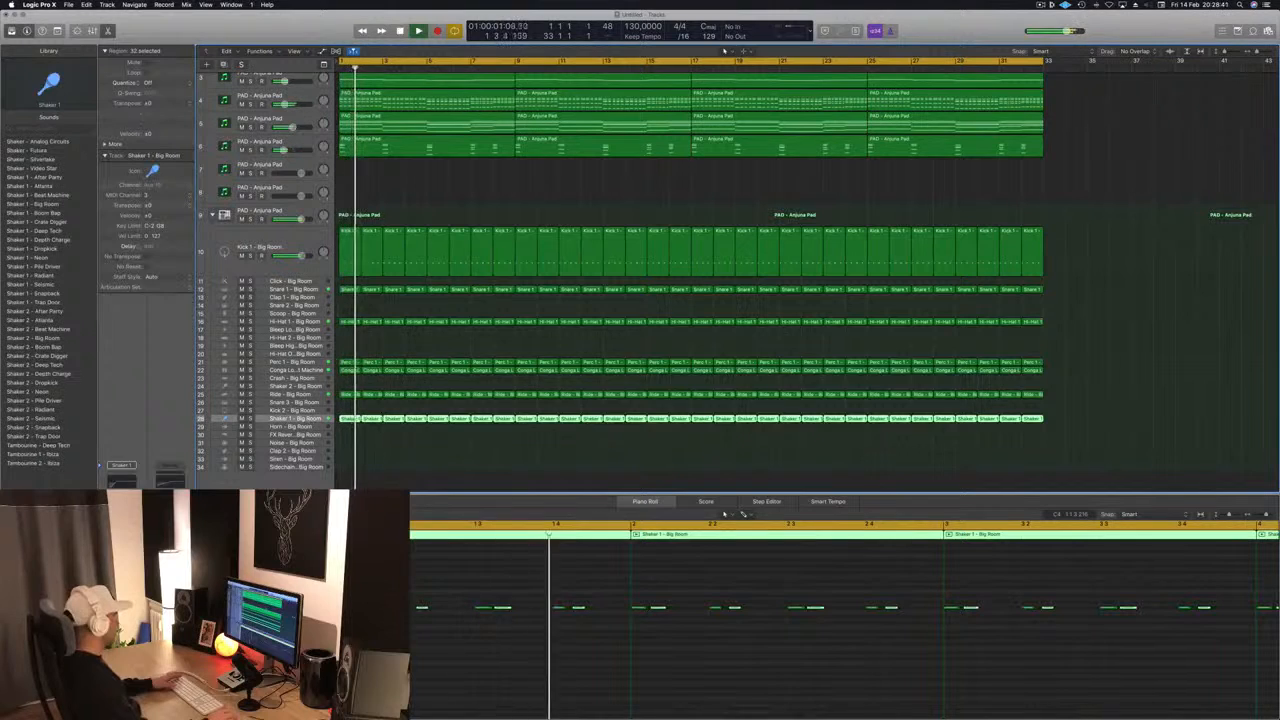
pyautogui.press('space')
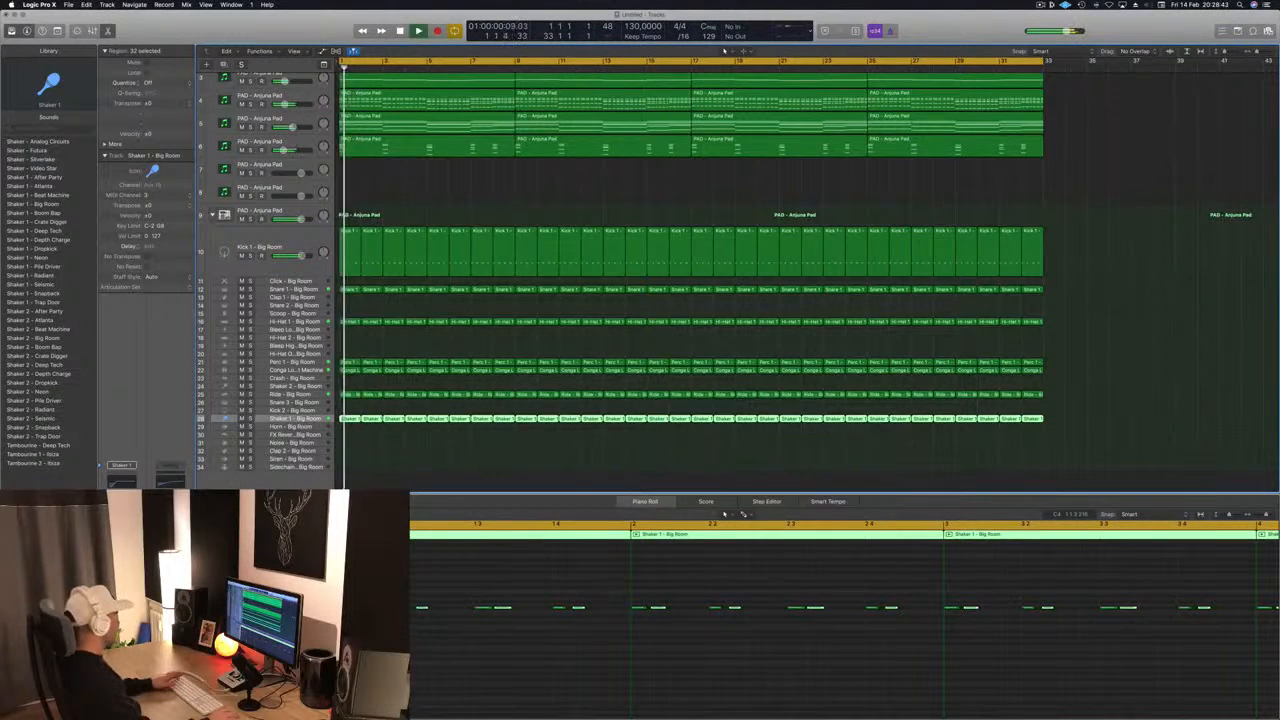
# - Load the 1/8 Note preset in Shaker 1's Stereo Delay, listen to it in the mix and close the plug-in window
pyautogui.press('v')
pyautogui.click(71, 37)
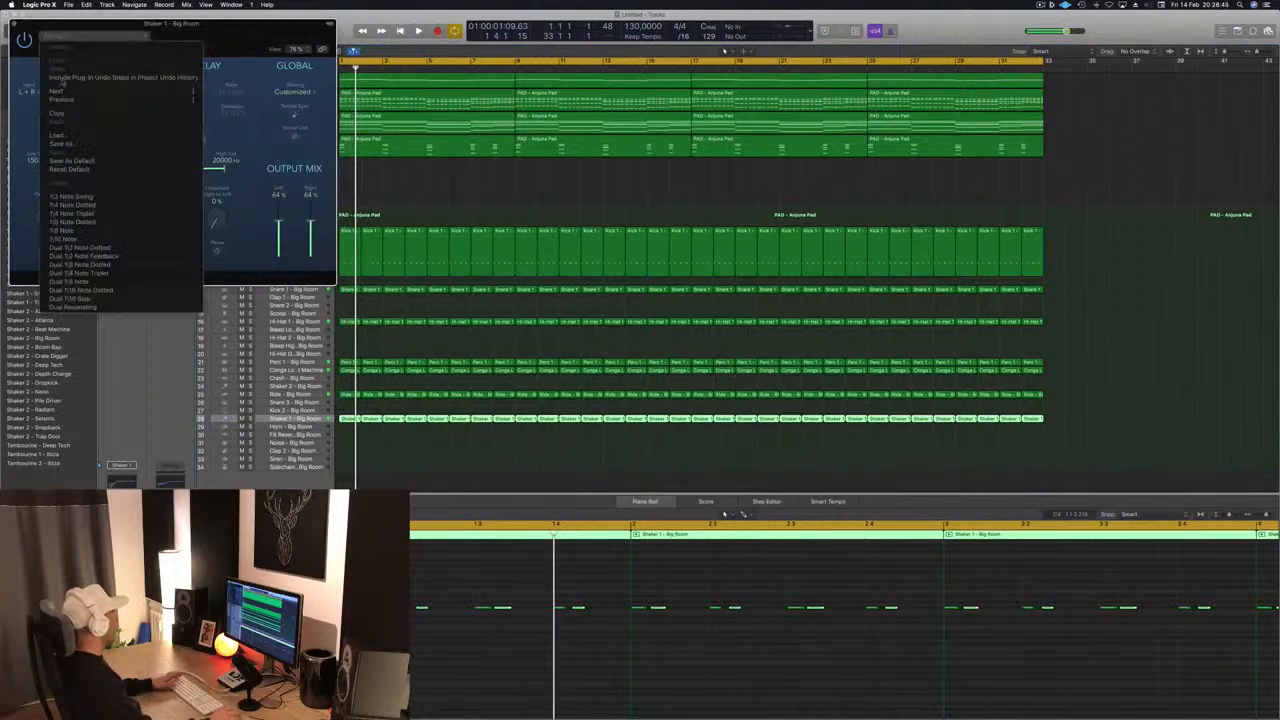
pyautogui.click(80, 237)
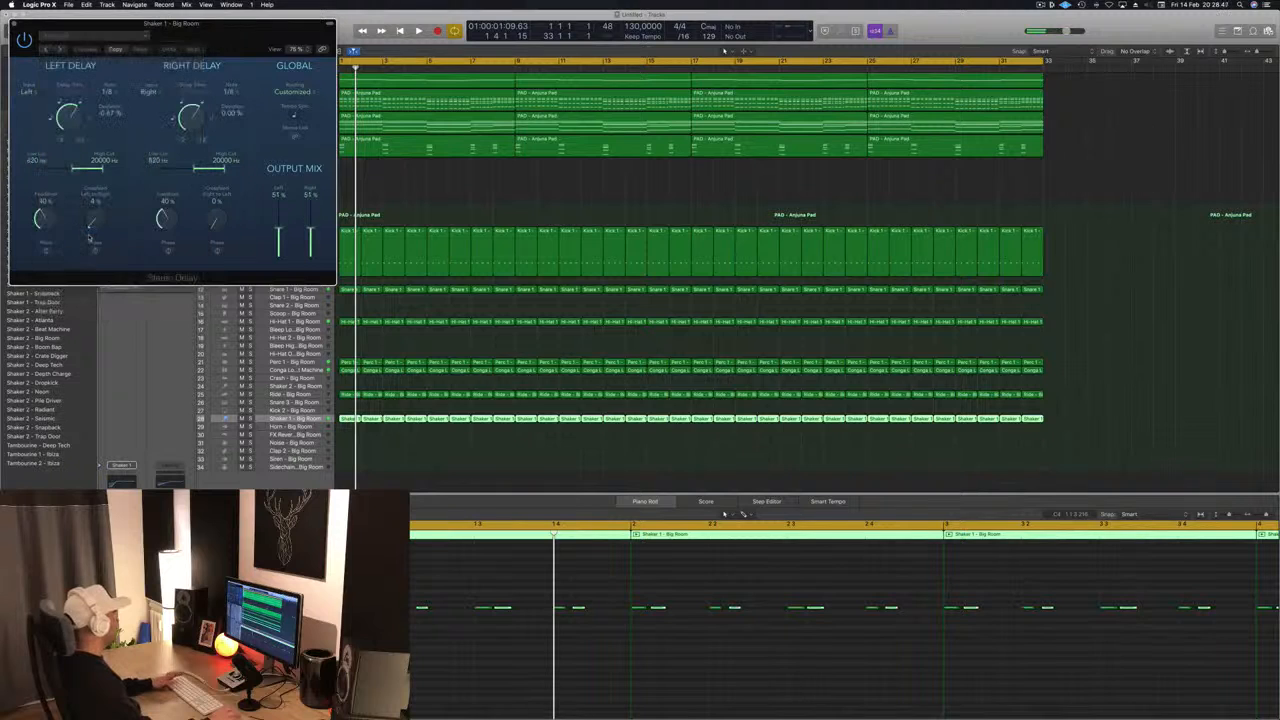
pyautogui.press('space')
pyautogui.moveTo(170, 22); pyautogui.dragTo(670, 116)
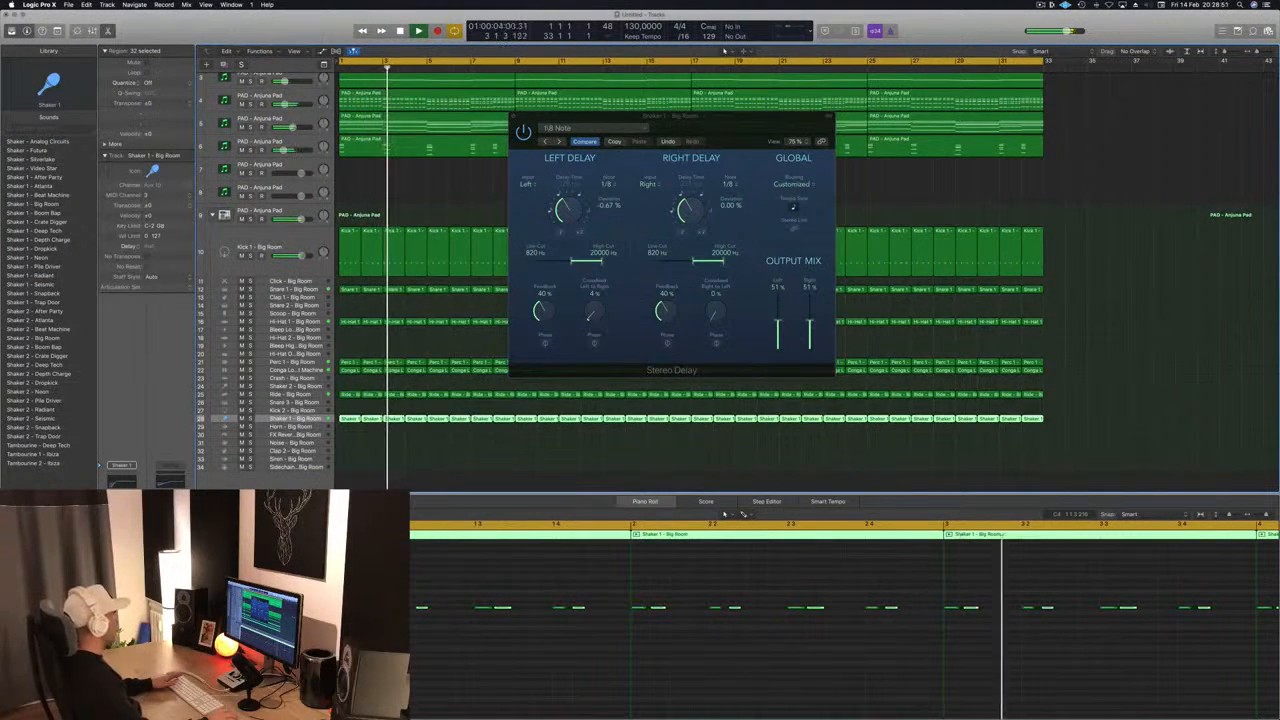
pyautogui.moveTo(618, 136); pyautogui.dragTo(565, 237)
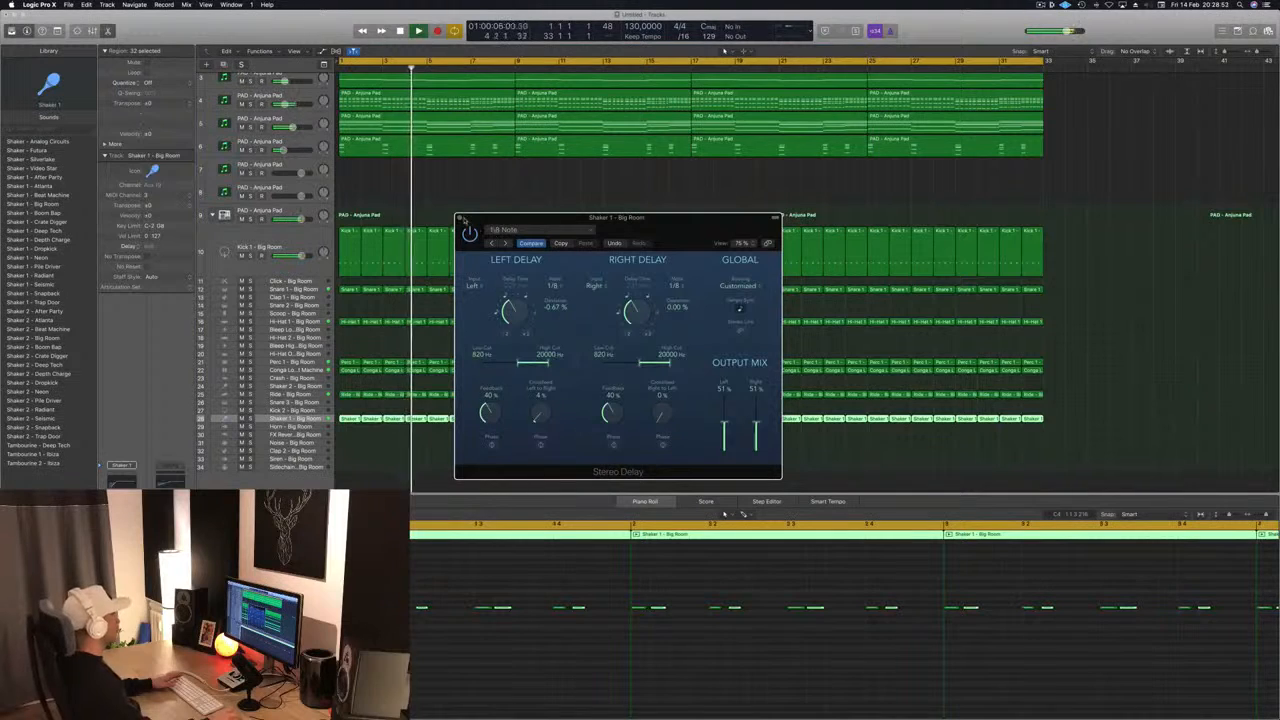
pyautogui.click(460, 218)
# - Replay from the start, briefly soloing Kick 1 and then Shaker 1 before returning to the full mix
pyautogui.press('Return')
pyautogui.click(250, 256)
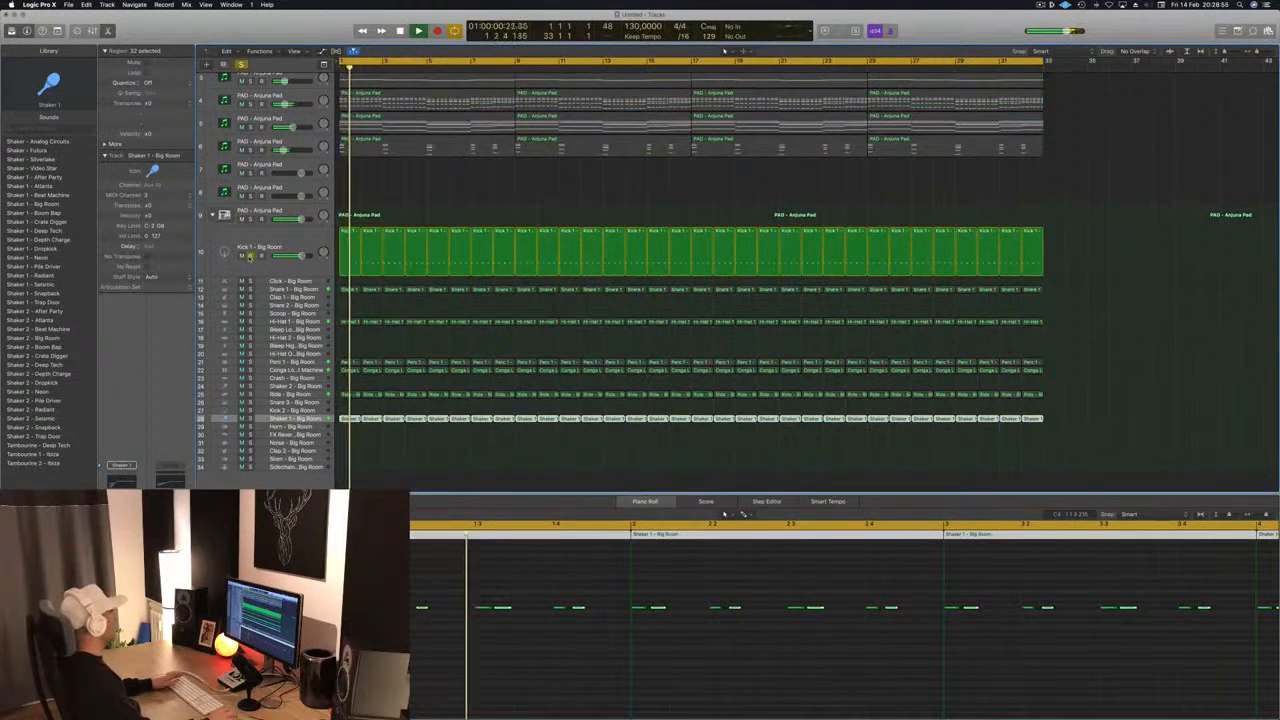
pyautogui.click(250, 257)
pyautogui.press('Return')
pyautogui.press('space')
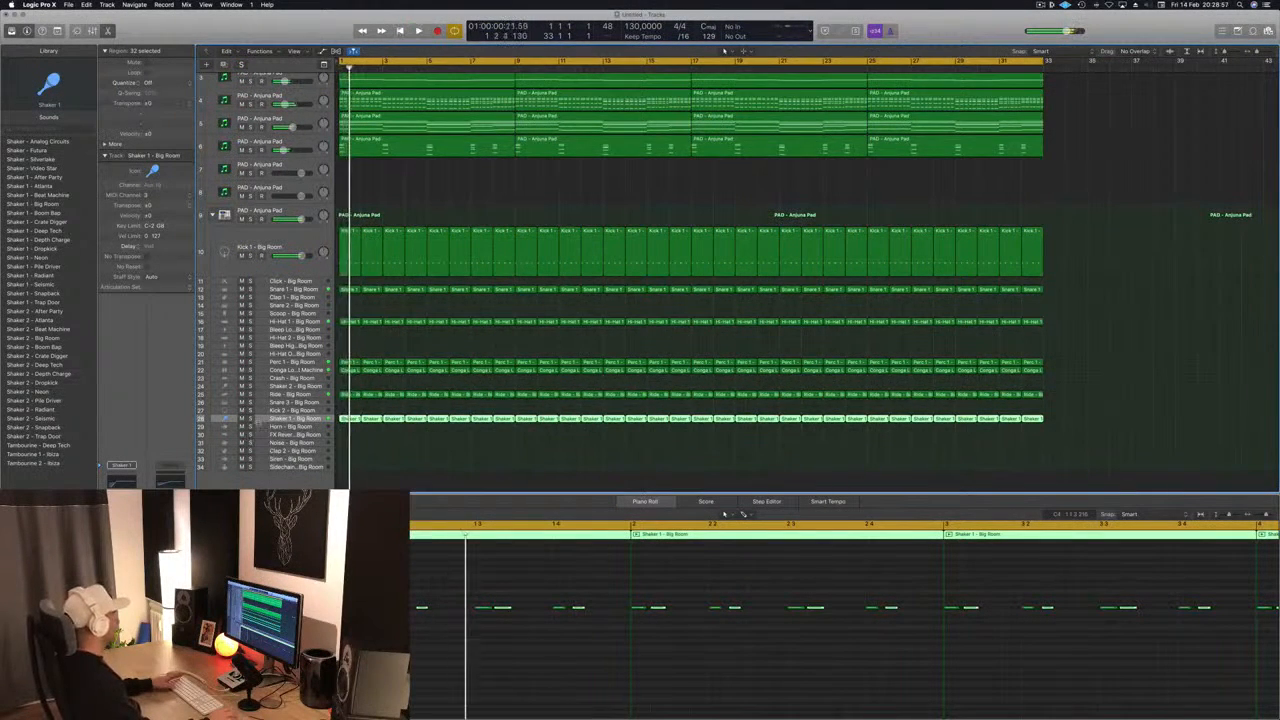
pyautogui.press('s')
pyautogui.press('s')
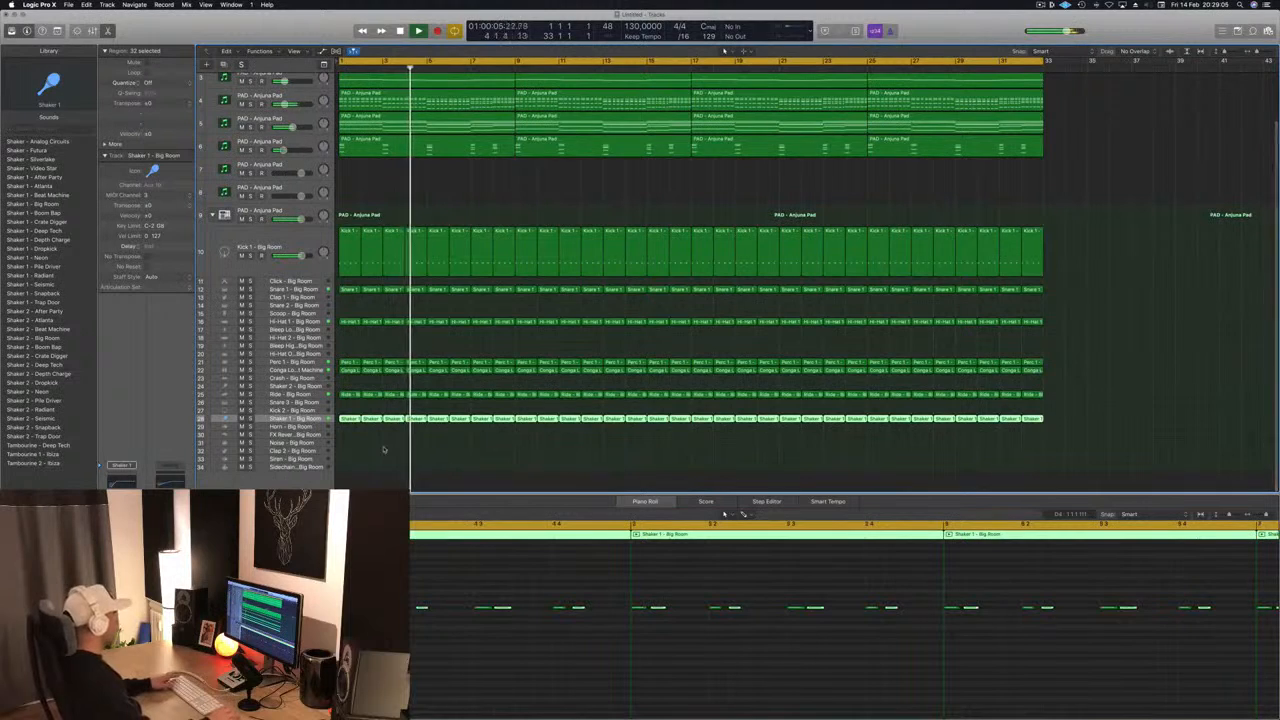
# - Copy the bar 1 kick region onto the Noise track and listen to it in the mix
pyautogui.click(349, 232)
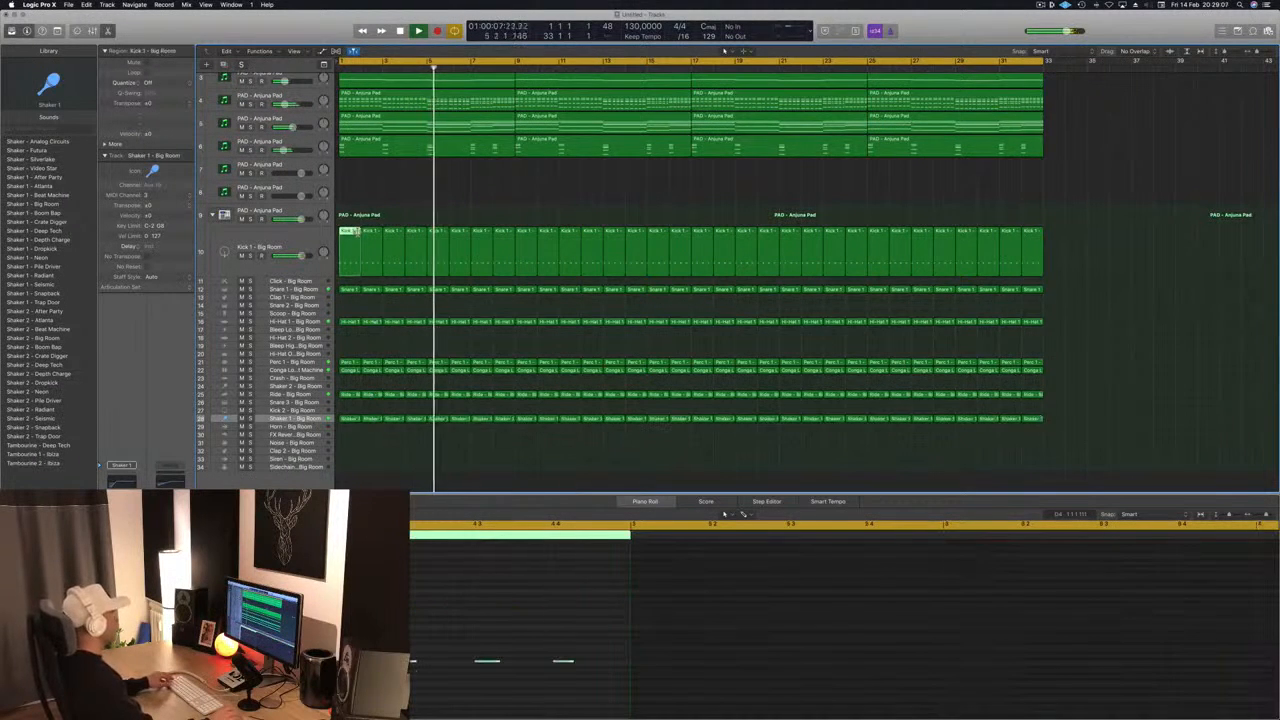
pyautogui.moveTo(349, 232); pyautogui.dragTo(349, 443)
pyautogui.moveTo(413, 607); pyautogui.dragTo(585, 698)
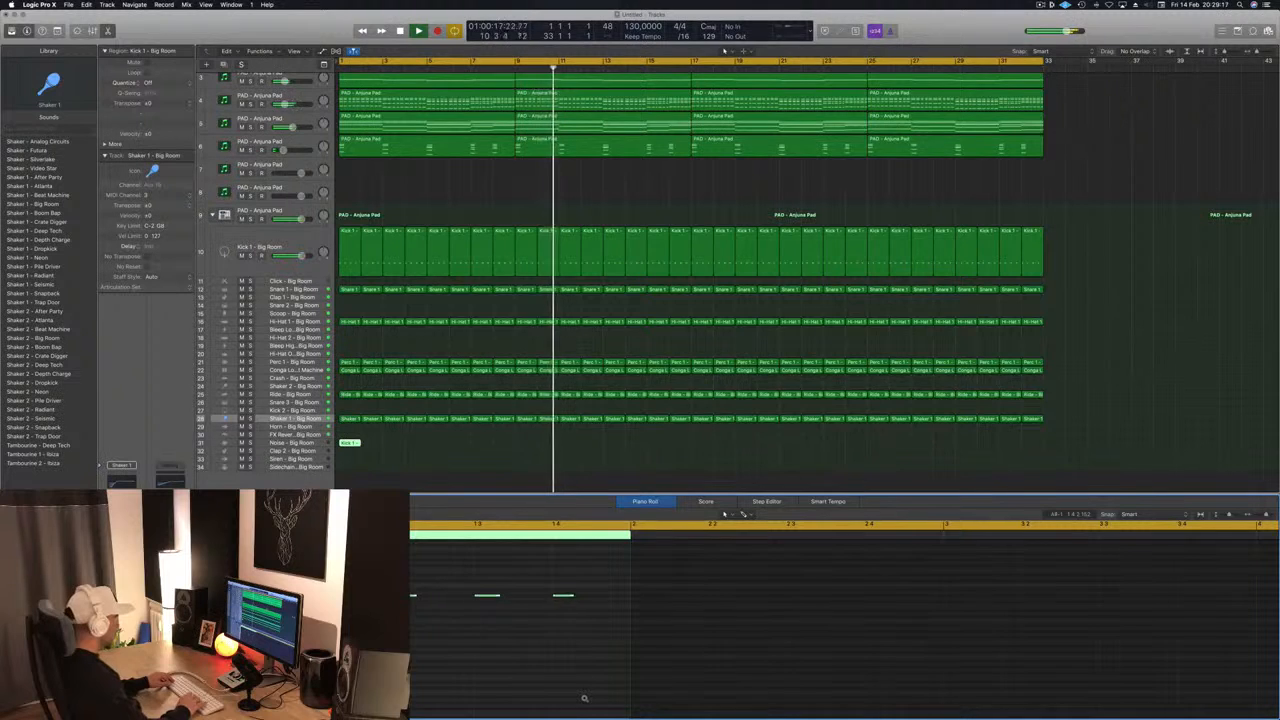
pyautogui.click(484, 438)
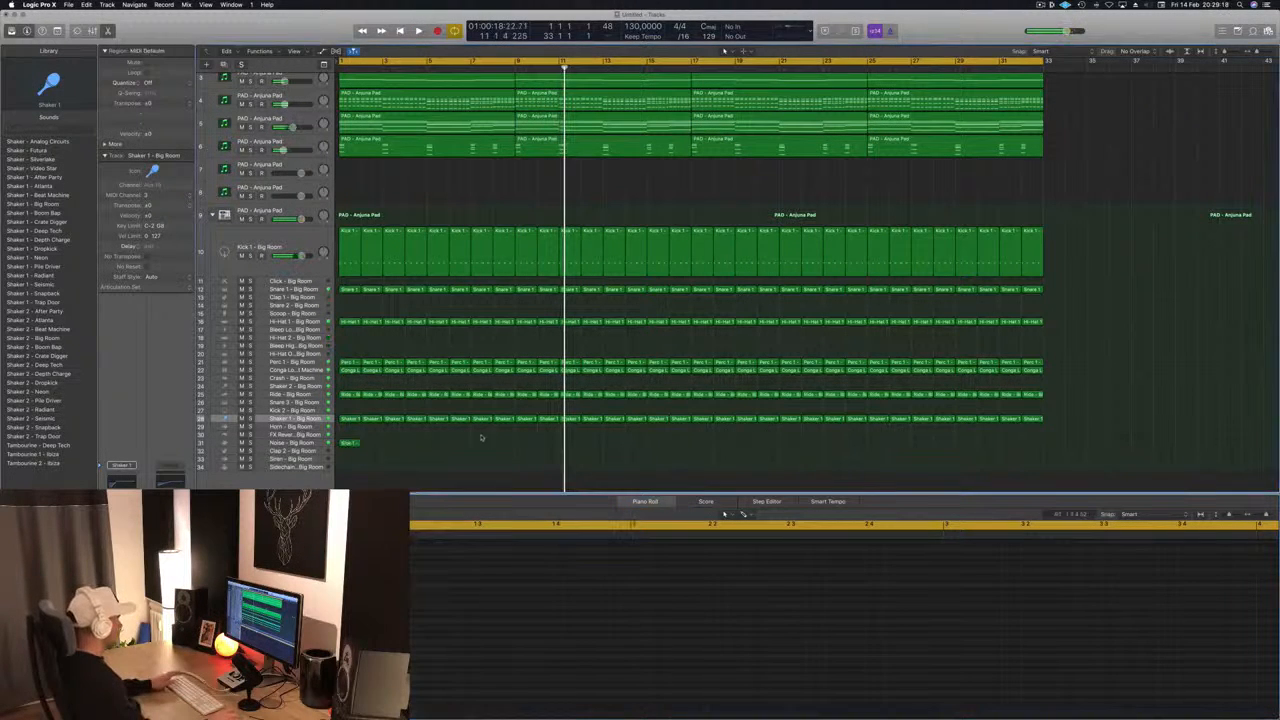
pyautogui.press('space')
# - Delete all the copied kick notes from the Noise track's bar 1 region, leaving it empty
pyautogui.click(350, 443)
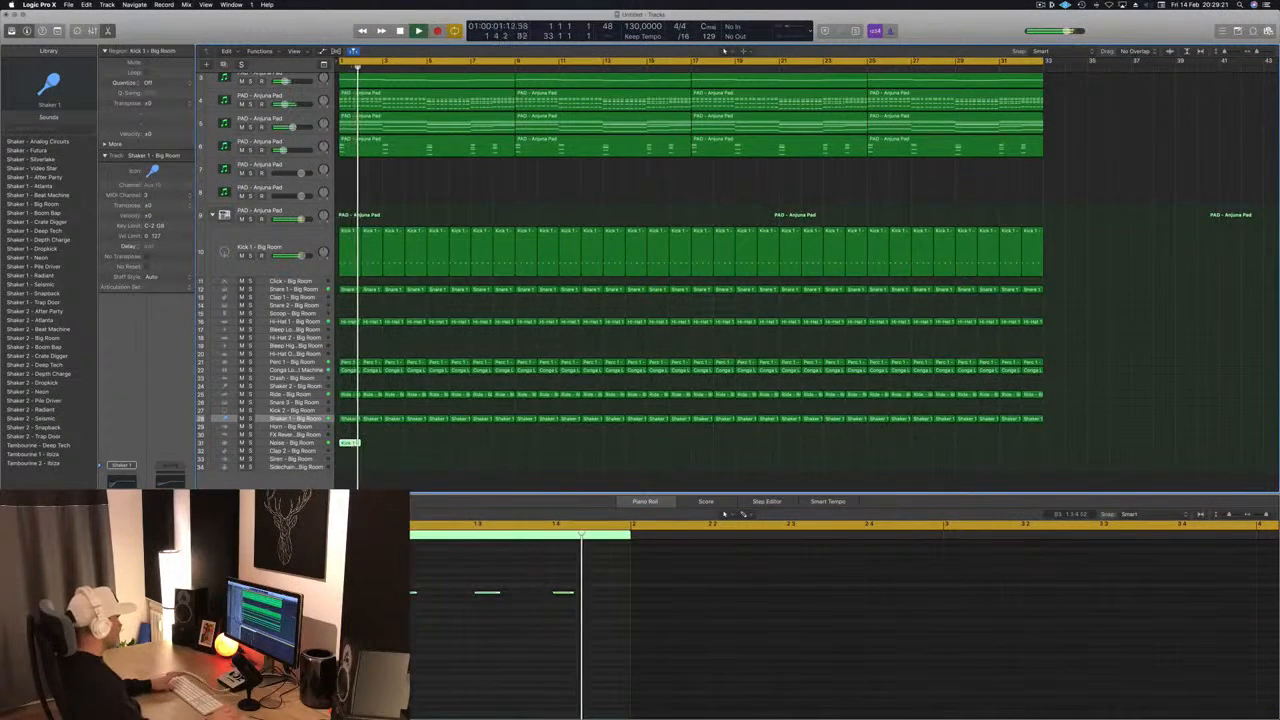
pyautogui.moveTo(404, 564); pyautogui.dragTo(438, 618)
pyautogui.press('Delete')
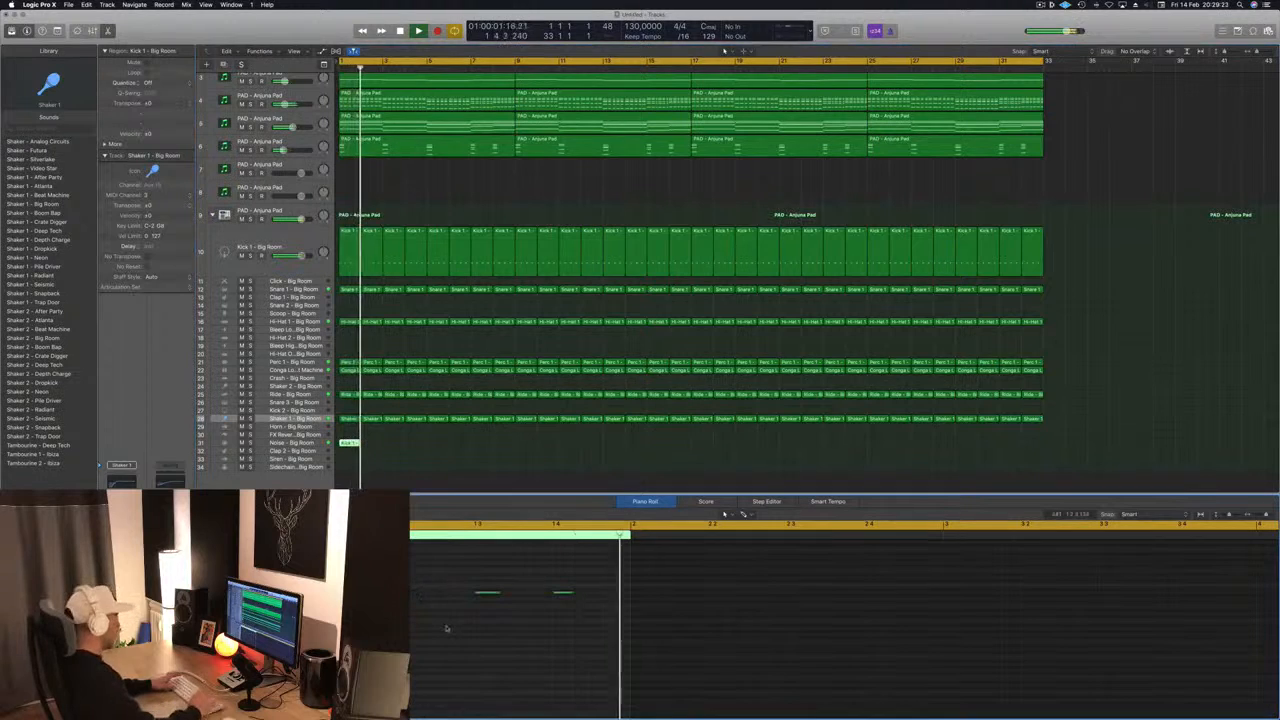
pyautogui.moveTo(444, 565); pyautogui.dragTo(606, 640)
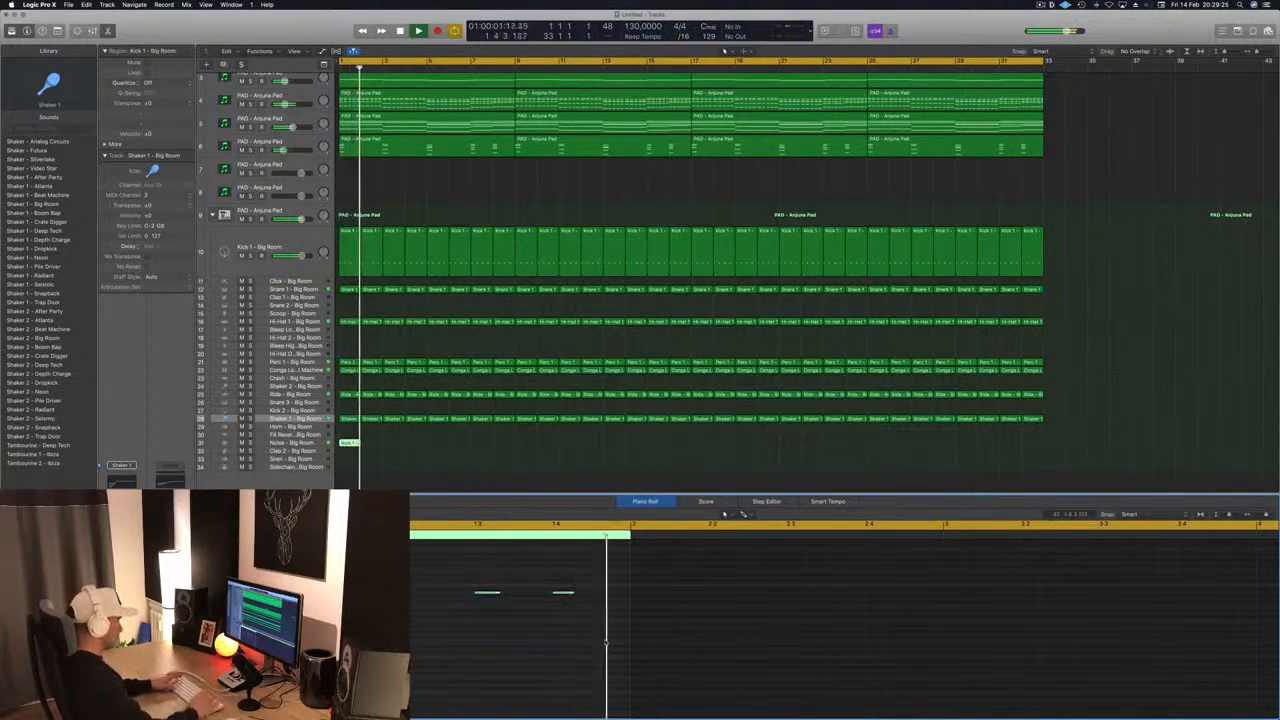
pyautogui.press('Delete')
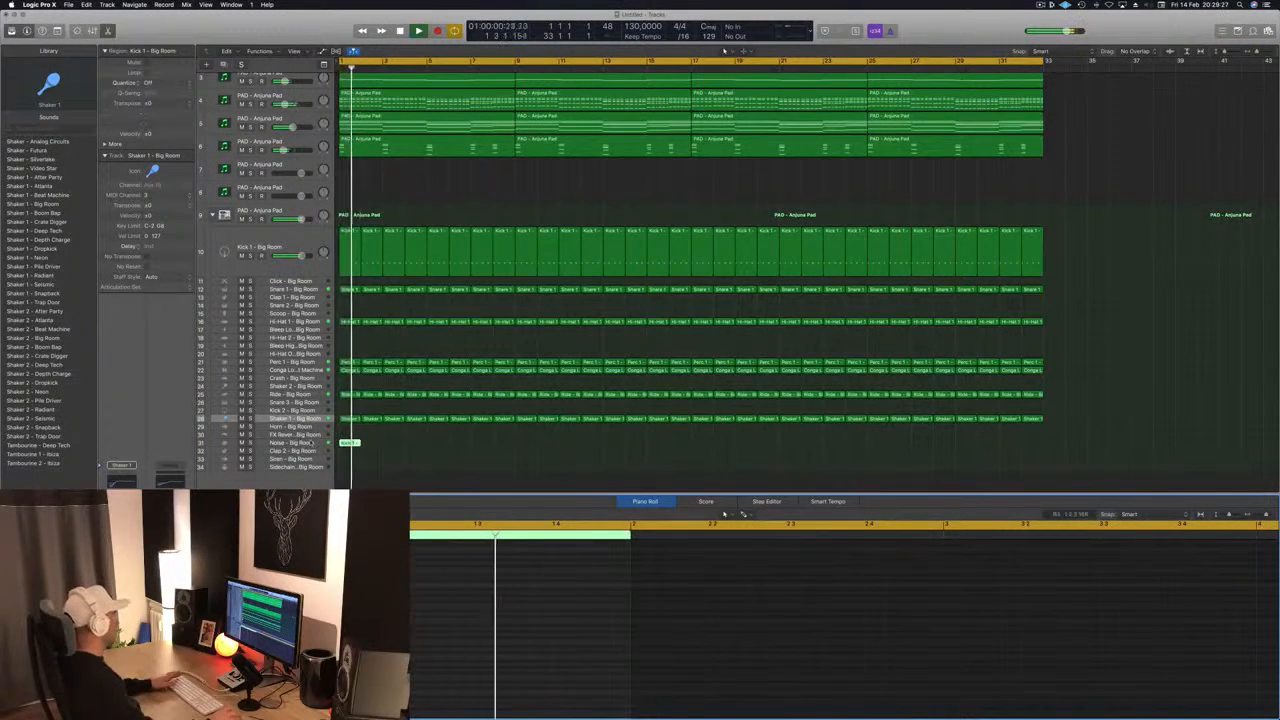
# - Play from the start and copy the Noise track's bar 1 region to bars 9, 17 and 25
pyautogui.click(306, 443)
pyautogui.press('space')
pyautogui.press('Return')
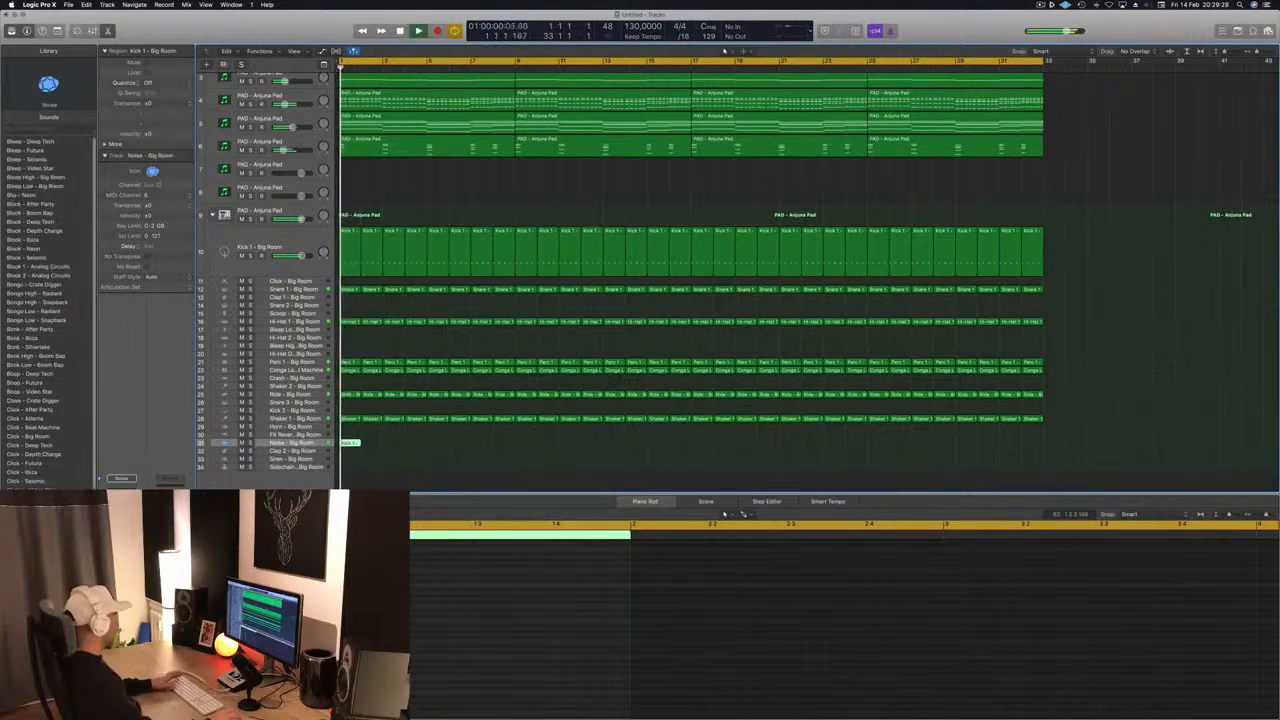
pyautogui.press('space')
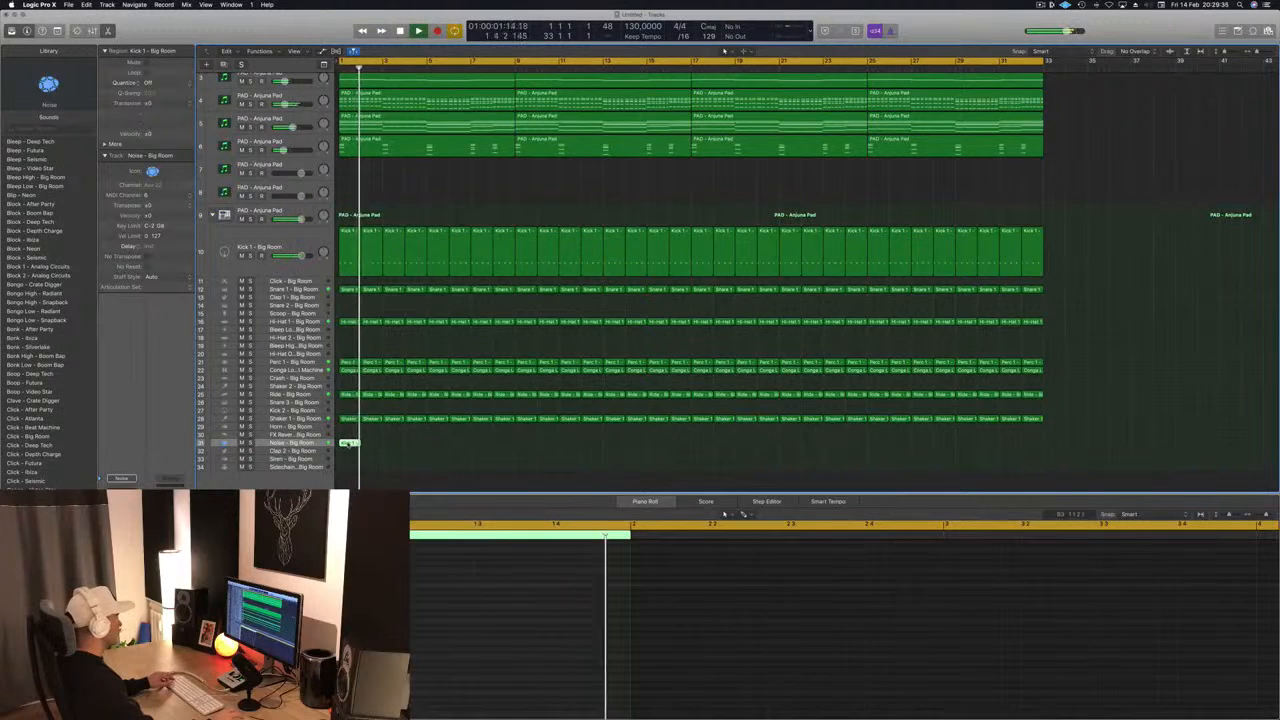
pyautogui.moveTo(350, 443); pyautogui.dragTo(526, 446)
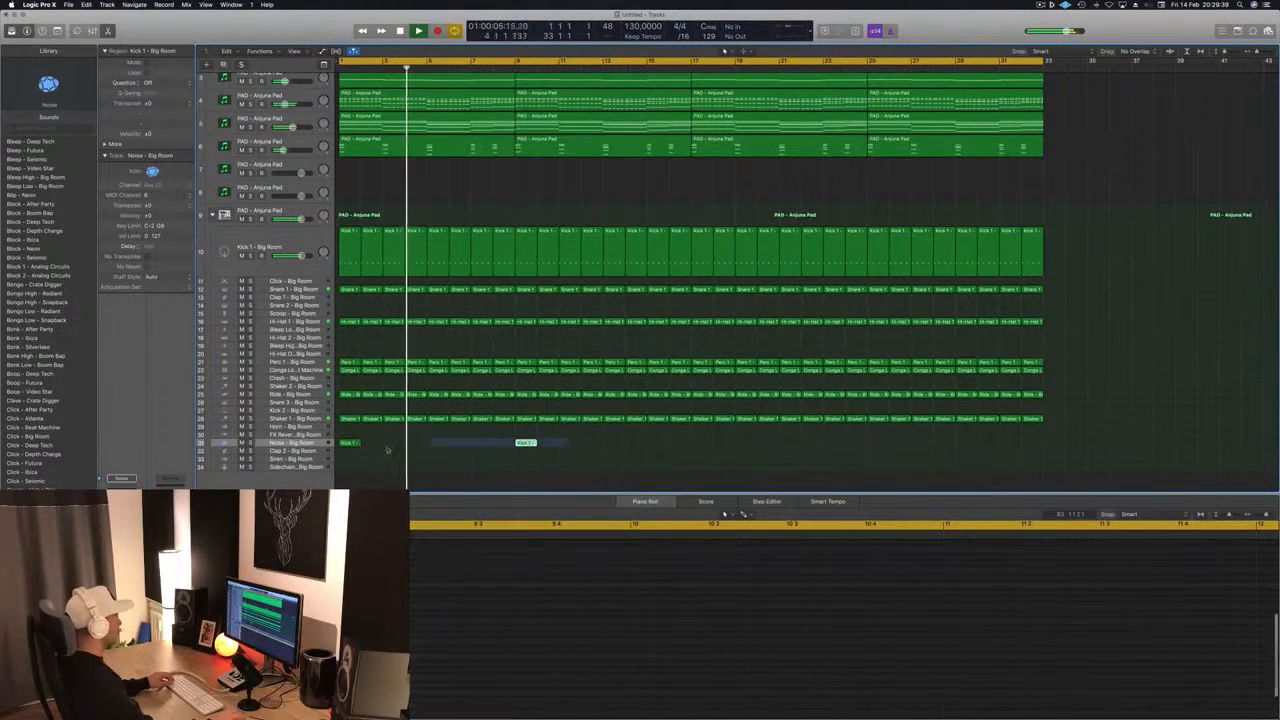
pyautogui.moveTo(349, 446); pyautogui.dragTo(702, 452)
pyautogui.click(646, 458)
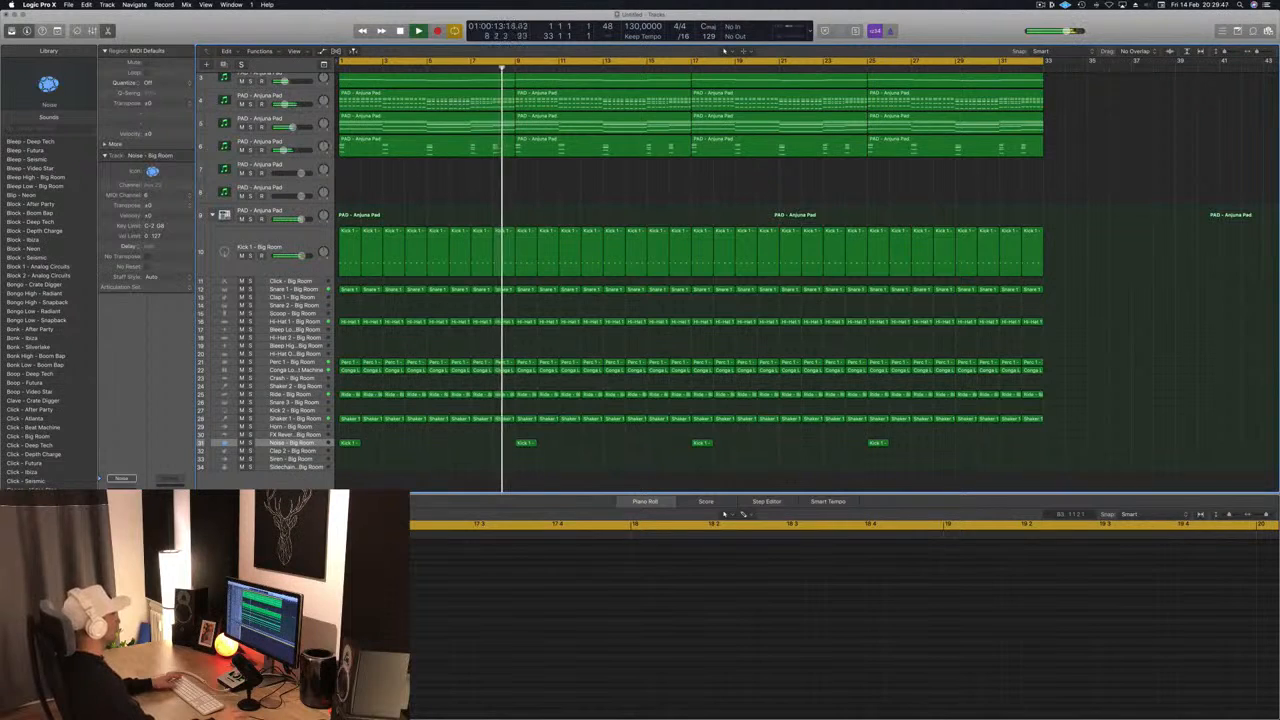
# - Copy the bar 1 kick region onto the Clap 1 track, keep only two notes, move the last to 1 3 3, and play it
pyautogui.click(309, 142)
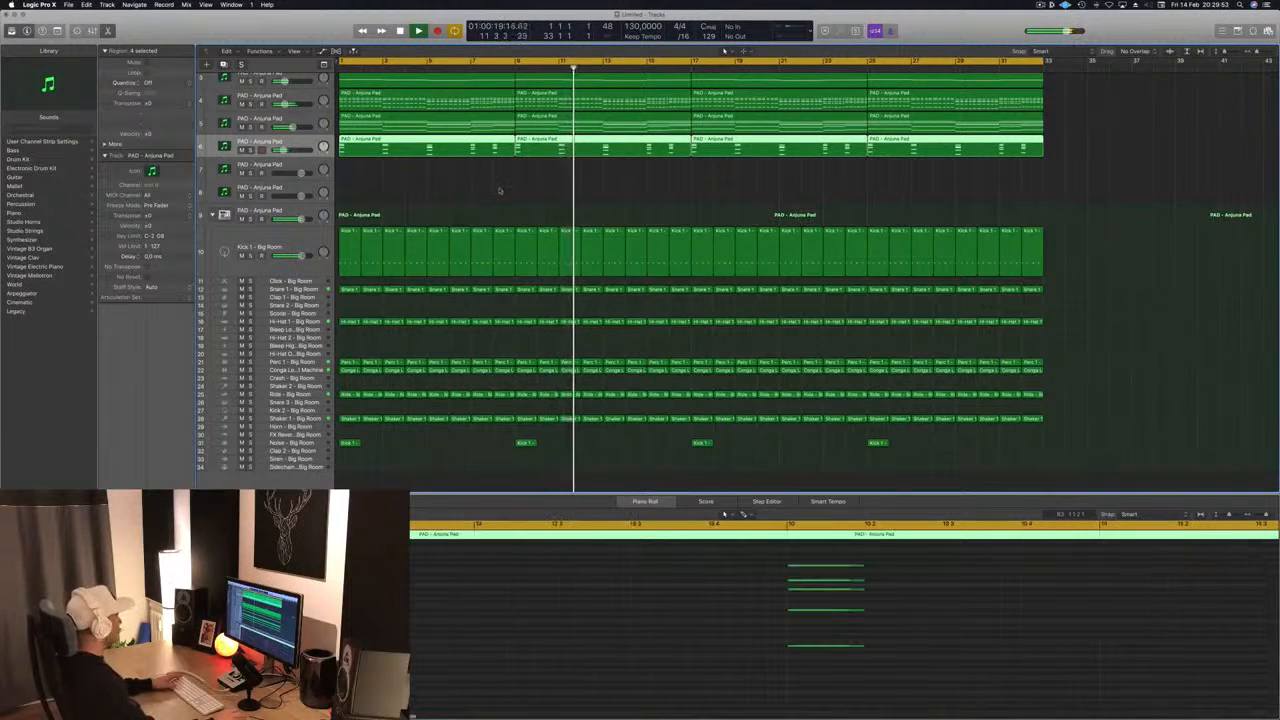
pyautogui.moveTo(342, 252); pyautogui.dragTo(343, 298)
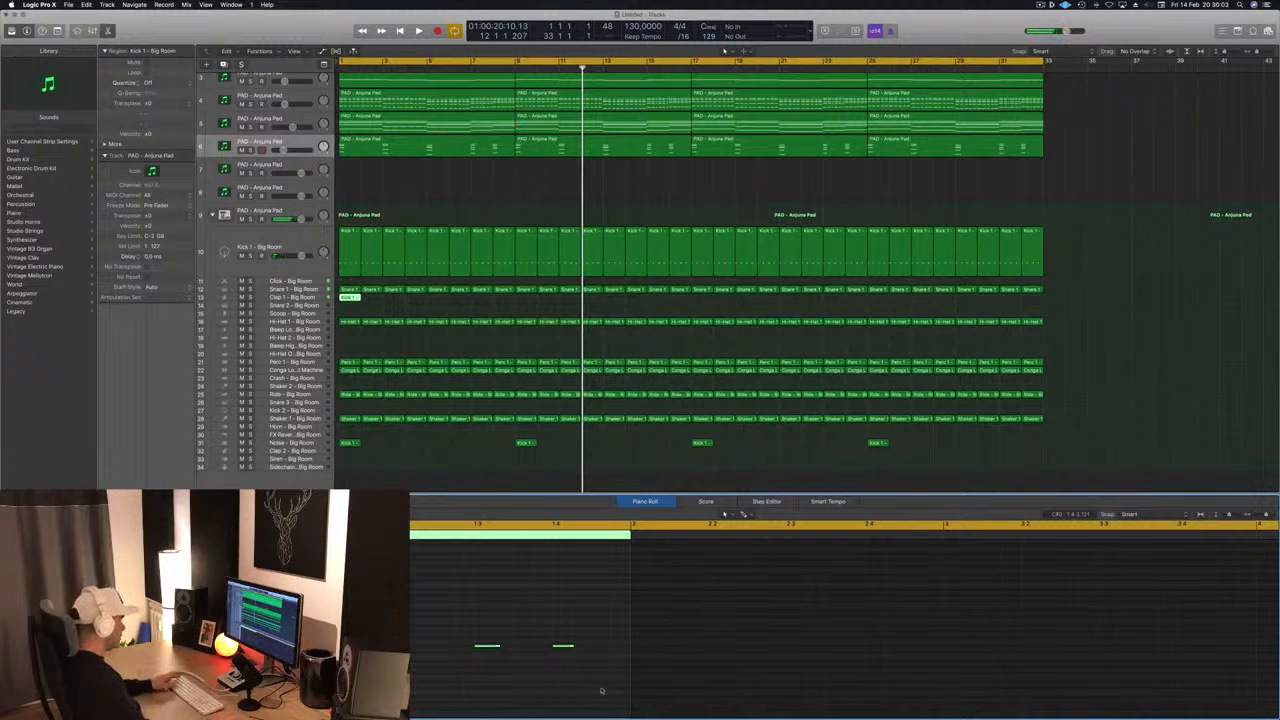
pyautogui.moveTo(556, 648); pyautogui.dragTo(525, 650)
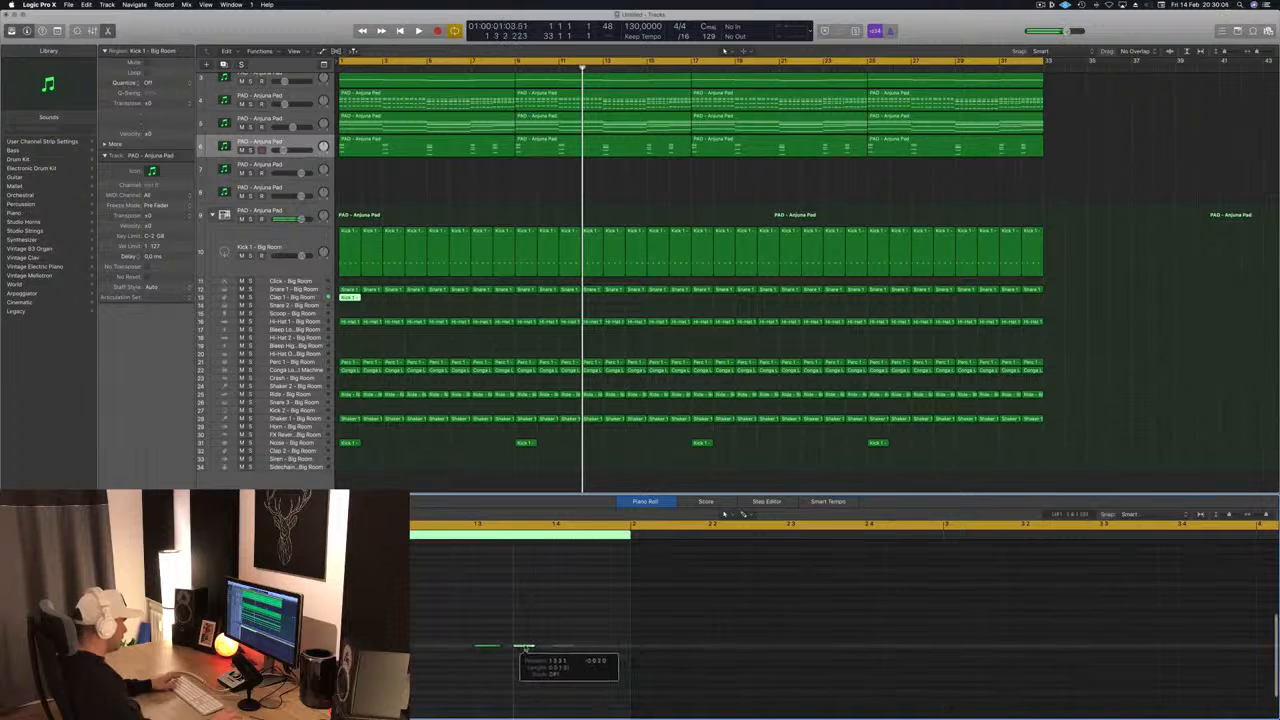
pyautogui.press('space')
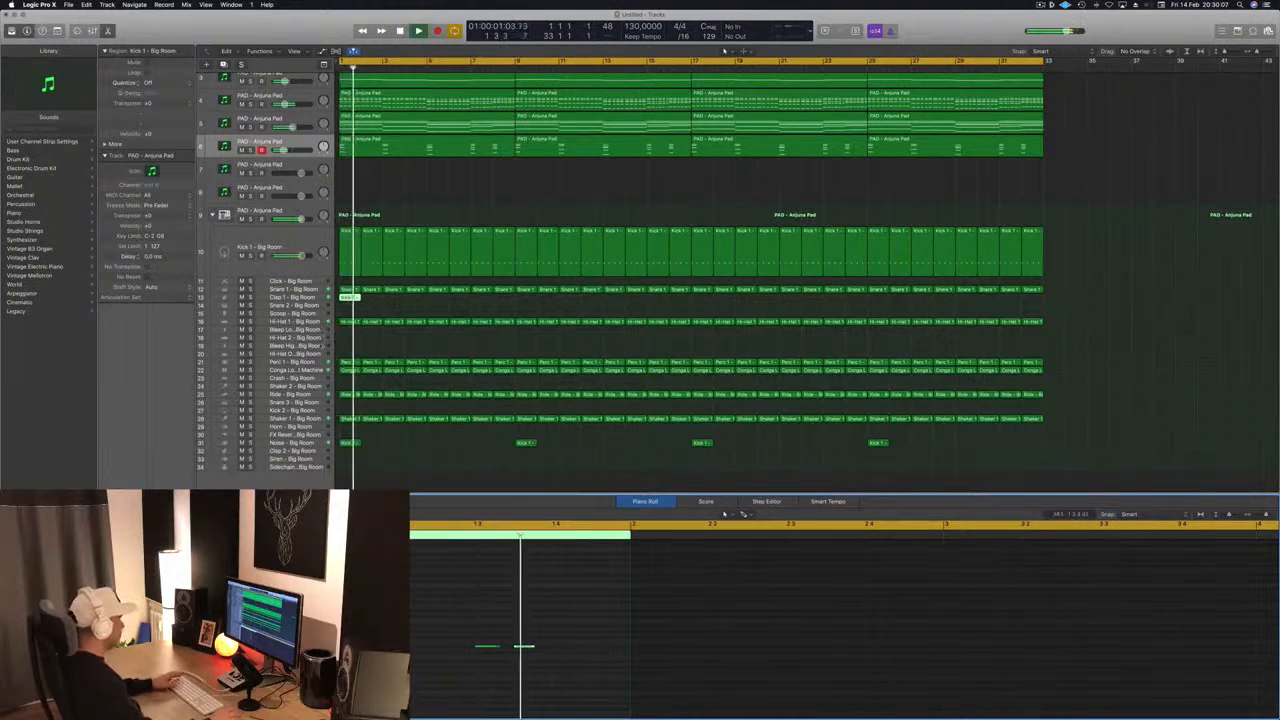
pyautogui.click(310, 292)
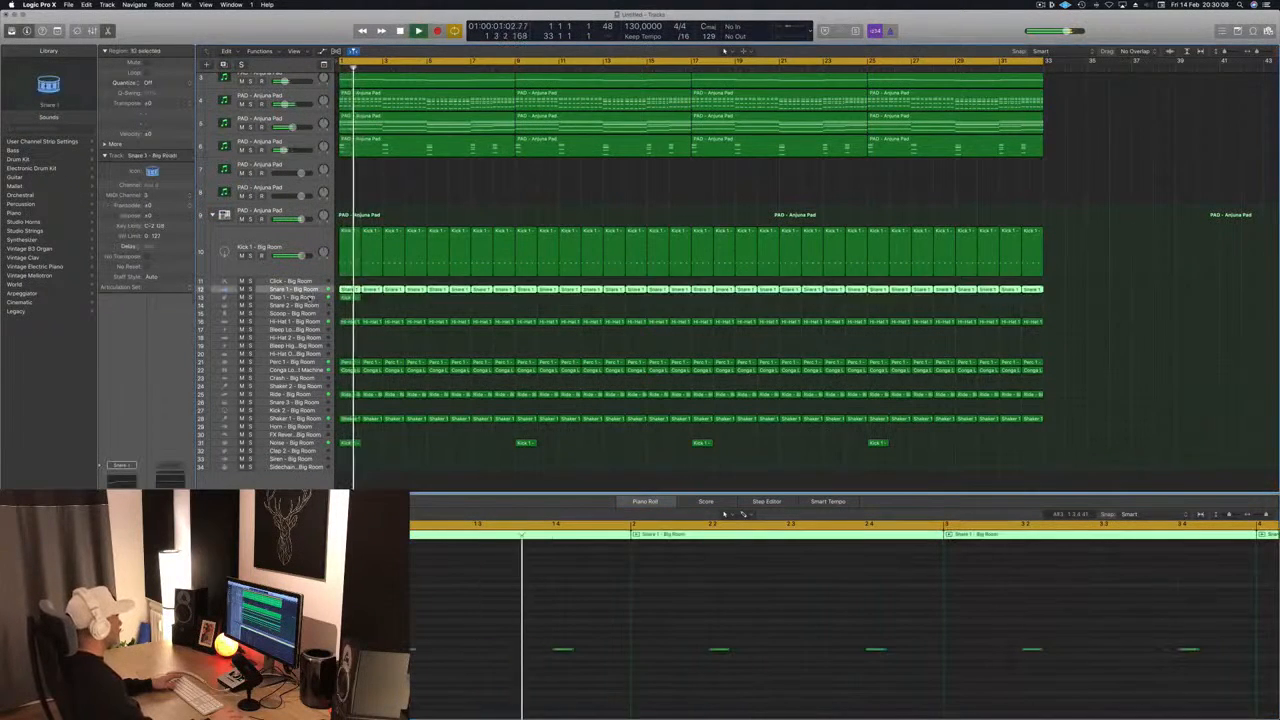
pyautogui.click(312, 298)
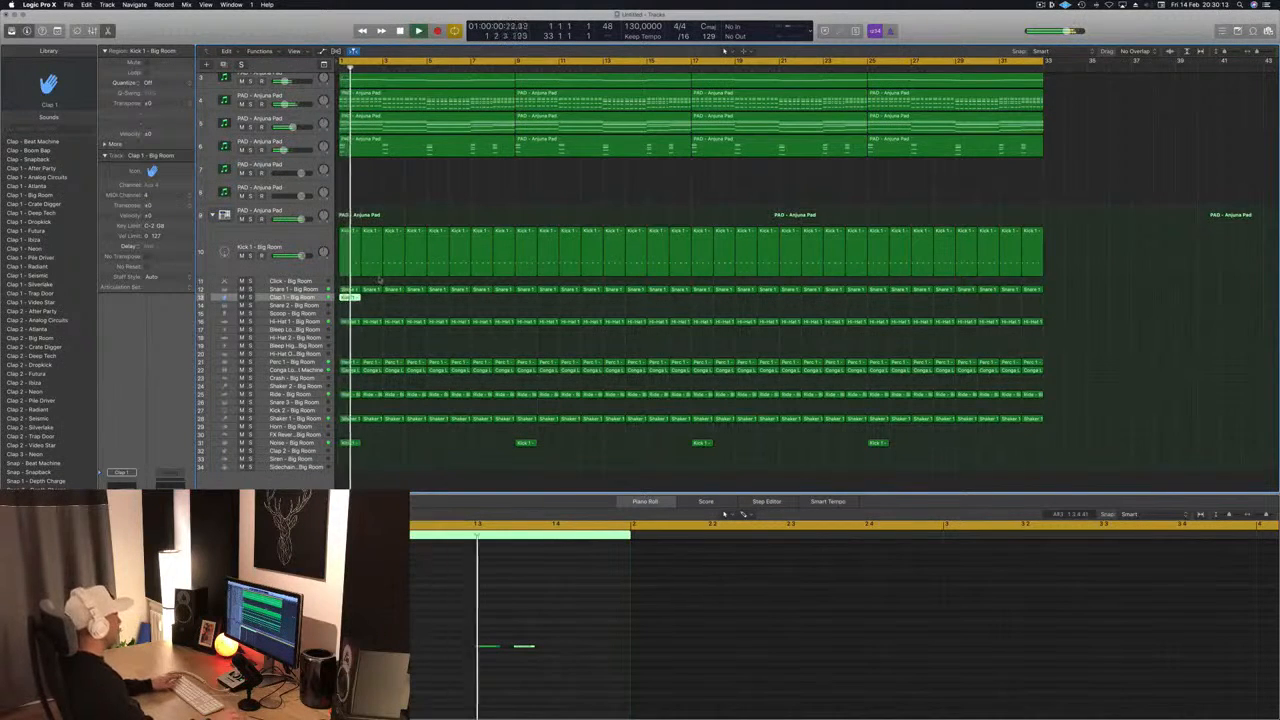
# - Copy the bar 1 Clap 1 region to every second bar from bar 3 through bar 31
pyautogui.moveTo(352, 299); pyautogui.dragTo(440, 302)
pyautogui.keyDown('shift'); pyautogui.click(348, 299); pyautogui.keyUp('shift')
pyautogui.moveTo(352, 297); pyautogui.dragTo(528, 300)
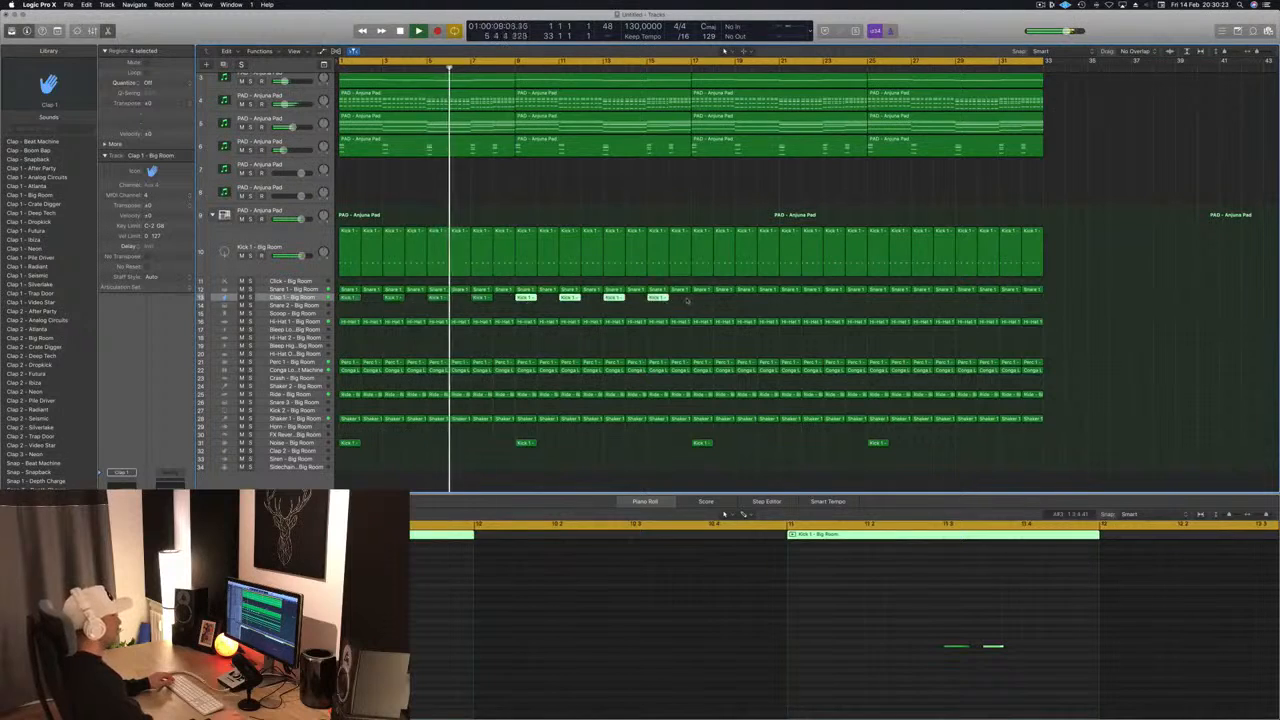
pyautogui.moveTo(392, 298); pyautogui.dragTo(700, 304)
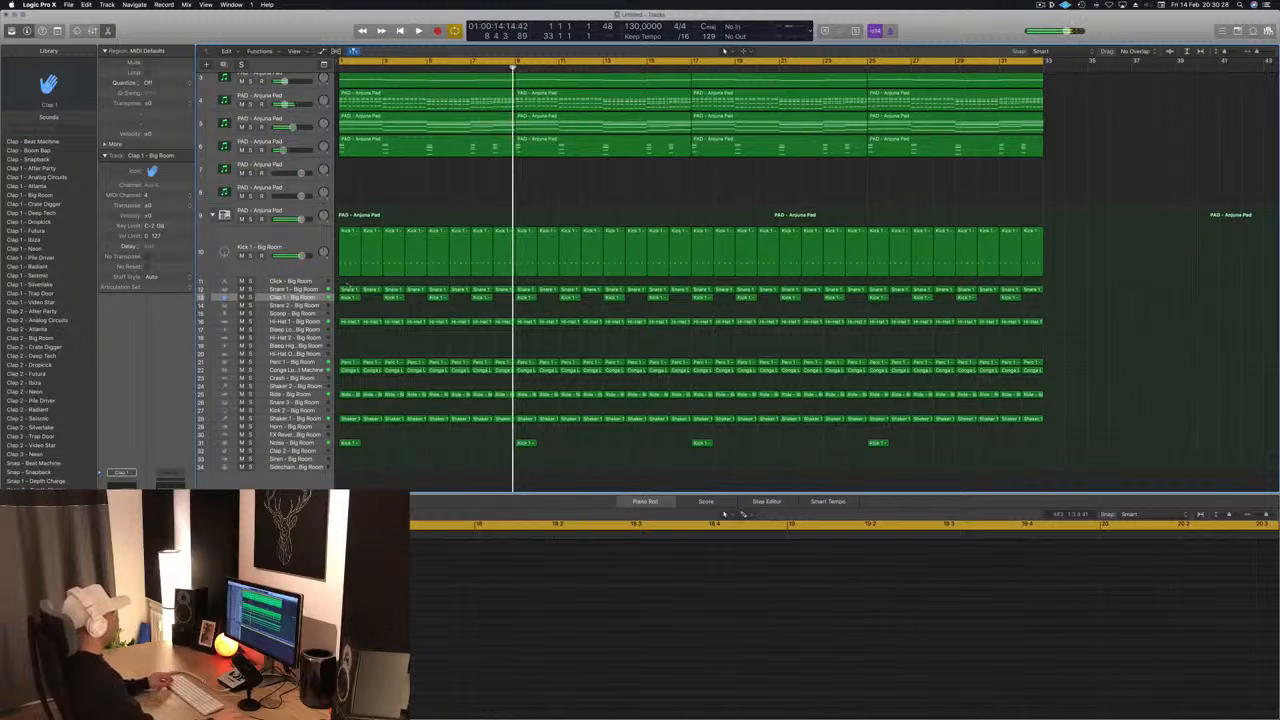
# - Copy a Snare 1 region to bar 2 of Snare 3, keeping only its beat 4 note at a higher pitch, and play it
pyautogui.click(348, 289)
pyautogui.moveTo(349, 304); pyautogui.dragTo(370, 305)
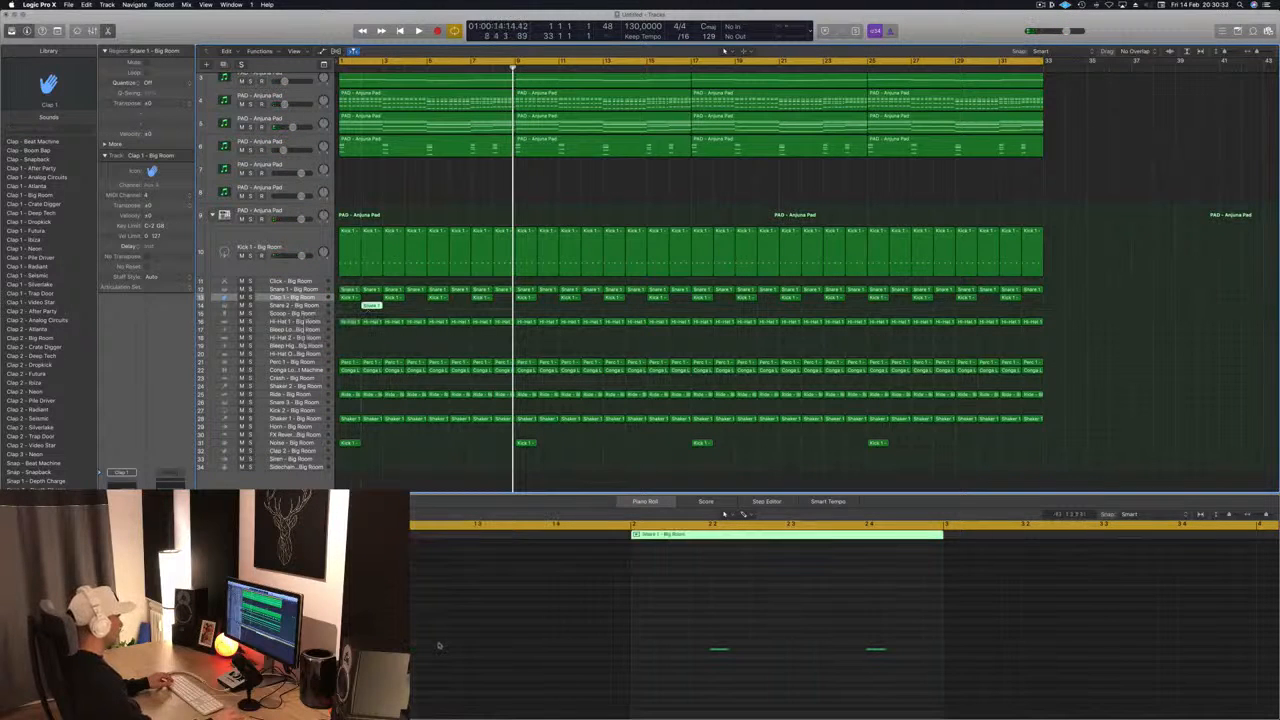
pyautogui.moveTo(708, 617); pyautogui.dragTo(746, 662)
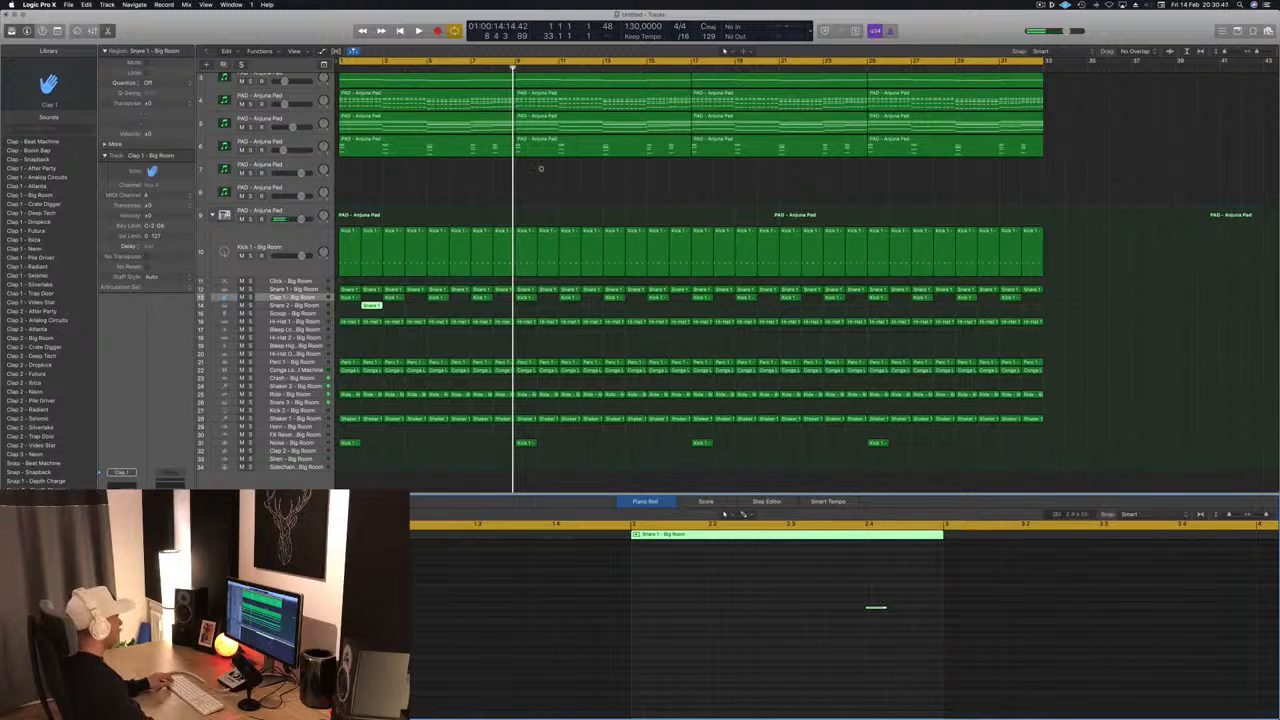
pyautogui.moveTo(370, 305); pyautogui.dragTo(372, 404)
pyautogui.press('space')
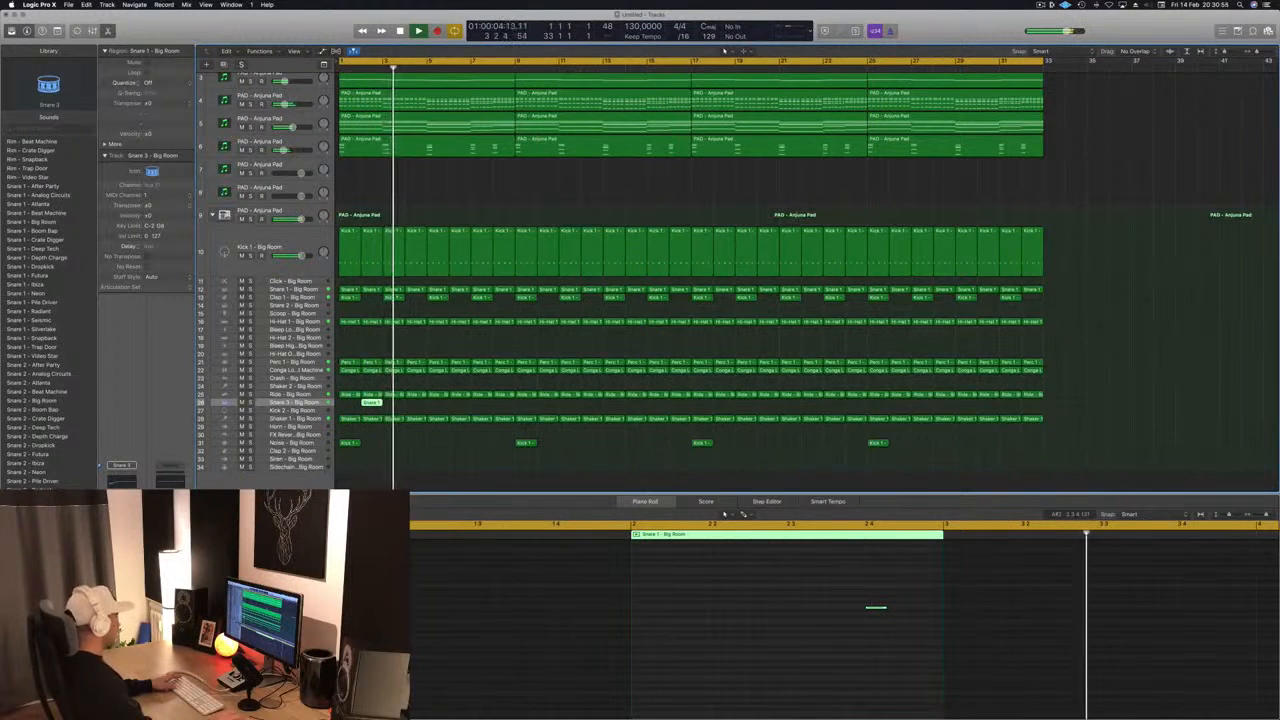
pyautogui.press('space')
pyautogui.press('space')
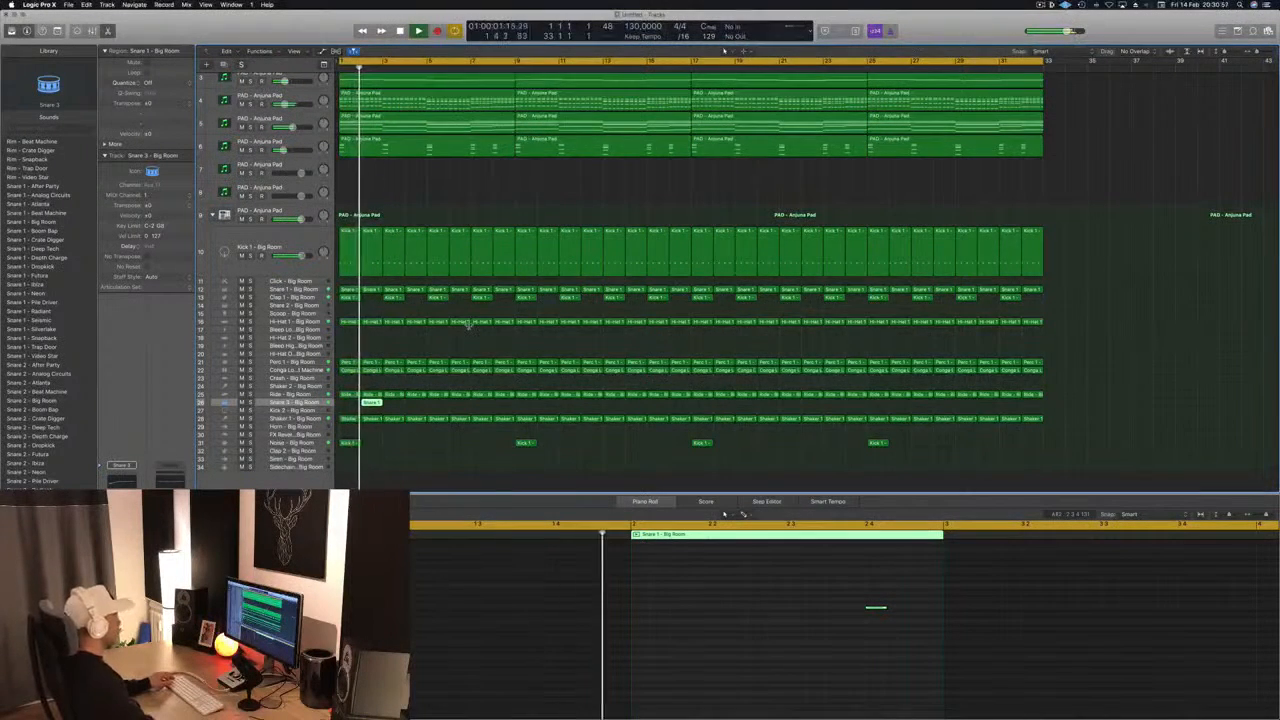
# - Copy the bar 2 Snare 3 region to every second bar from bar 4 through bar 32
pyautogui.press('super+Right')
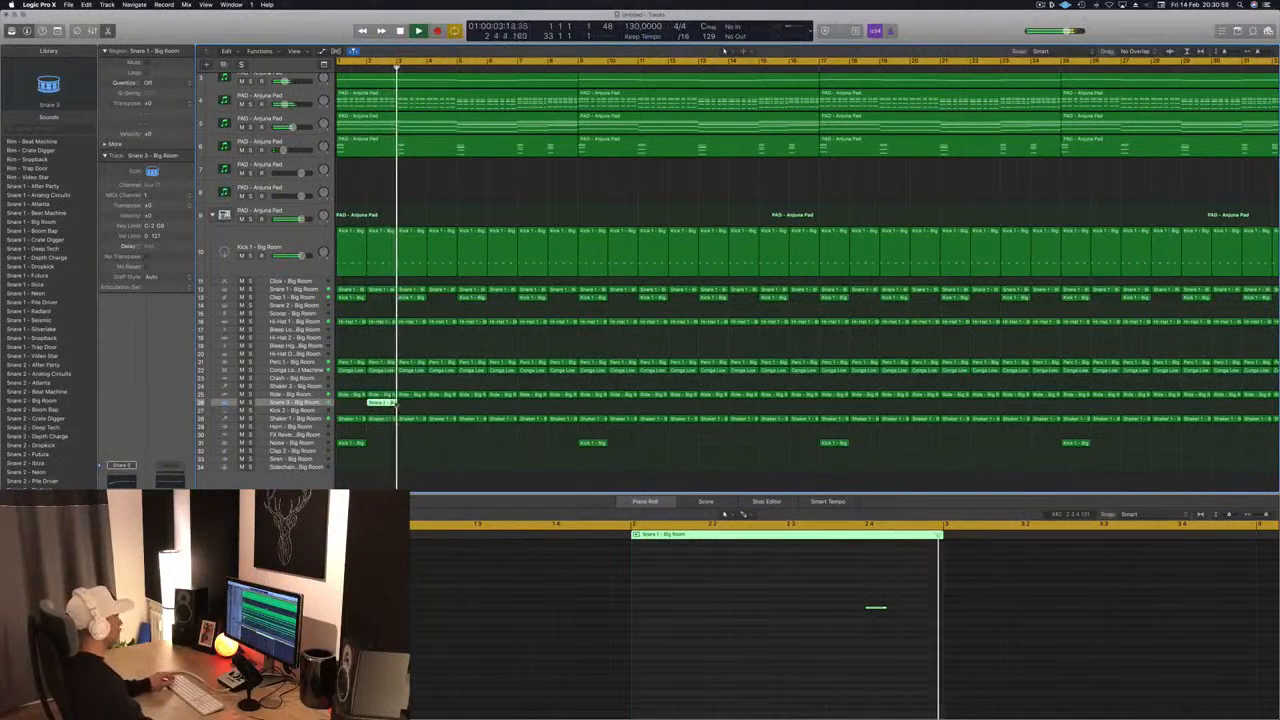
pyautogui.moveTo(378, 405); pyautogui.dragTo(452, 413)
pyautogui.moveTo(349, 403); pyautogui.dragTo(508, 406)
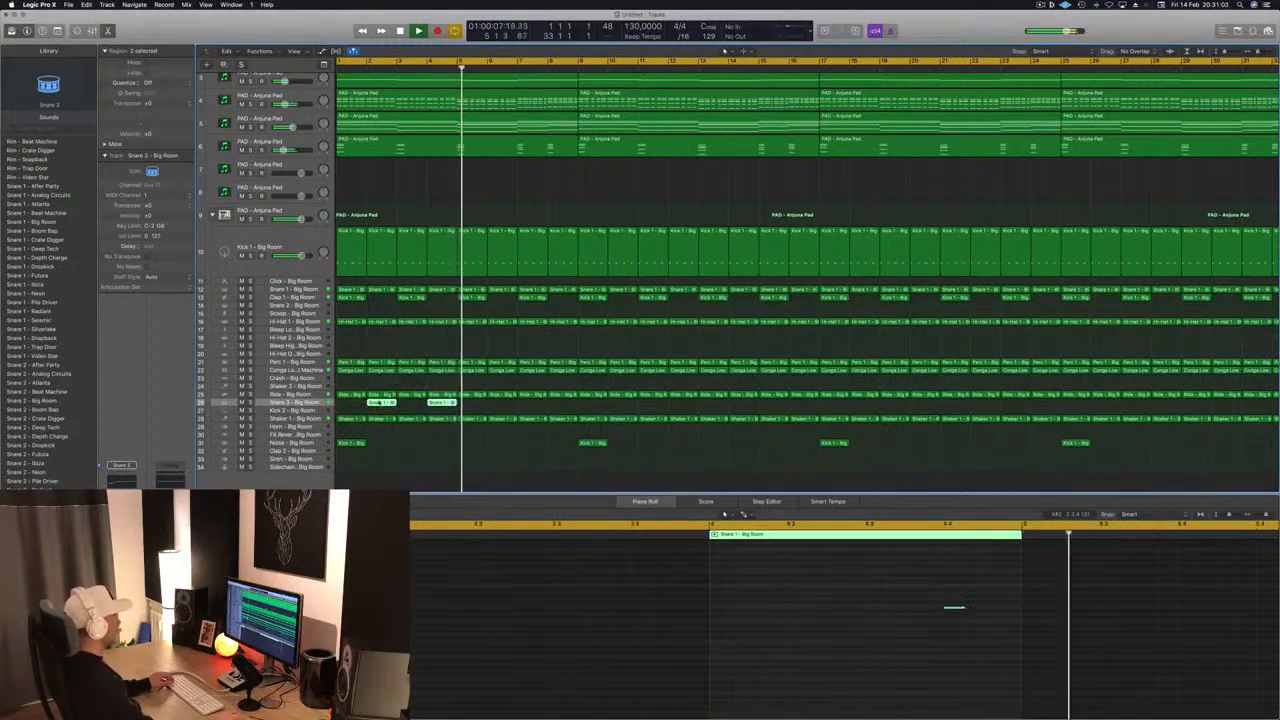
pyautogui.moveTo(378, 404); pyautogui.dragTo(575, 404)
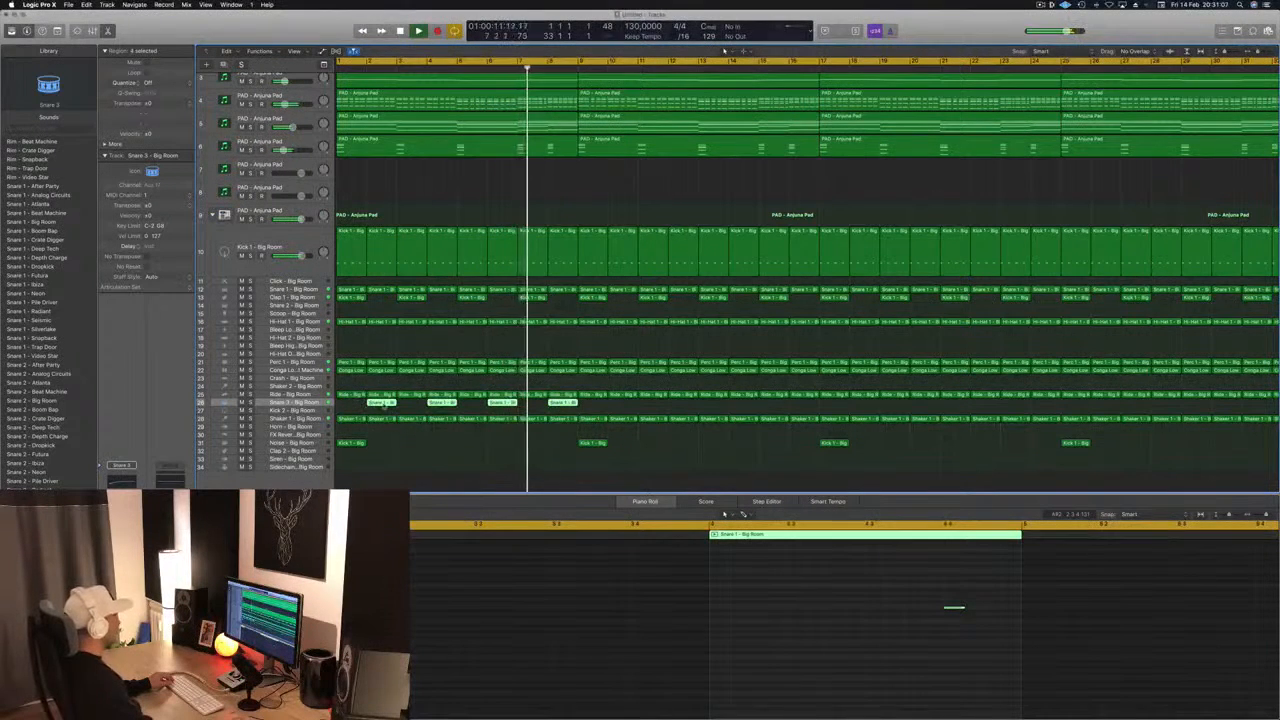
pyautogui.moveTo(497, 410); pyautogui.dragTo(625, 409)
pyautogui.press('super+Left')
pyautogui.press('super+Left')
pyautogui.press('super+Left')
pyautogui.press('super+Left')
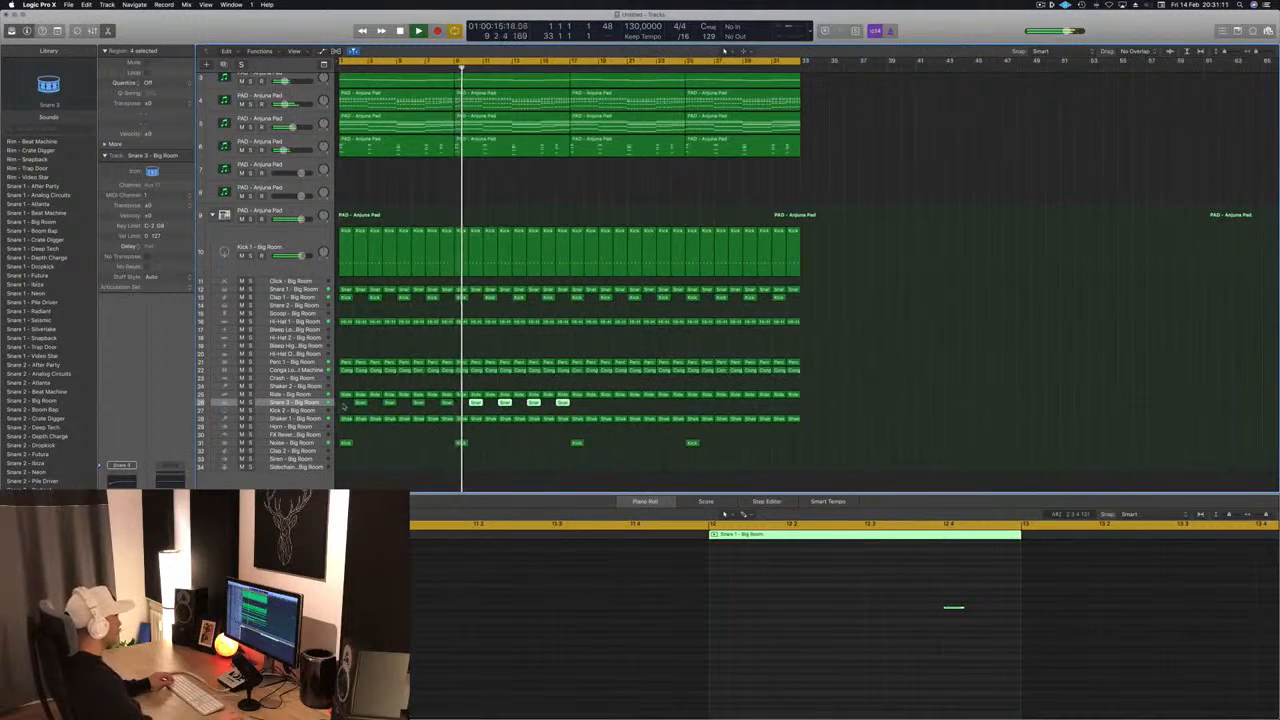
pyautogui.moveTo(344, 406); pyautogui.dragTo(568, 404)
pyautogui.moveTo(360, 403); pyautogui.dragTo(598, 404)
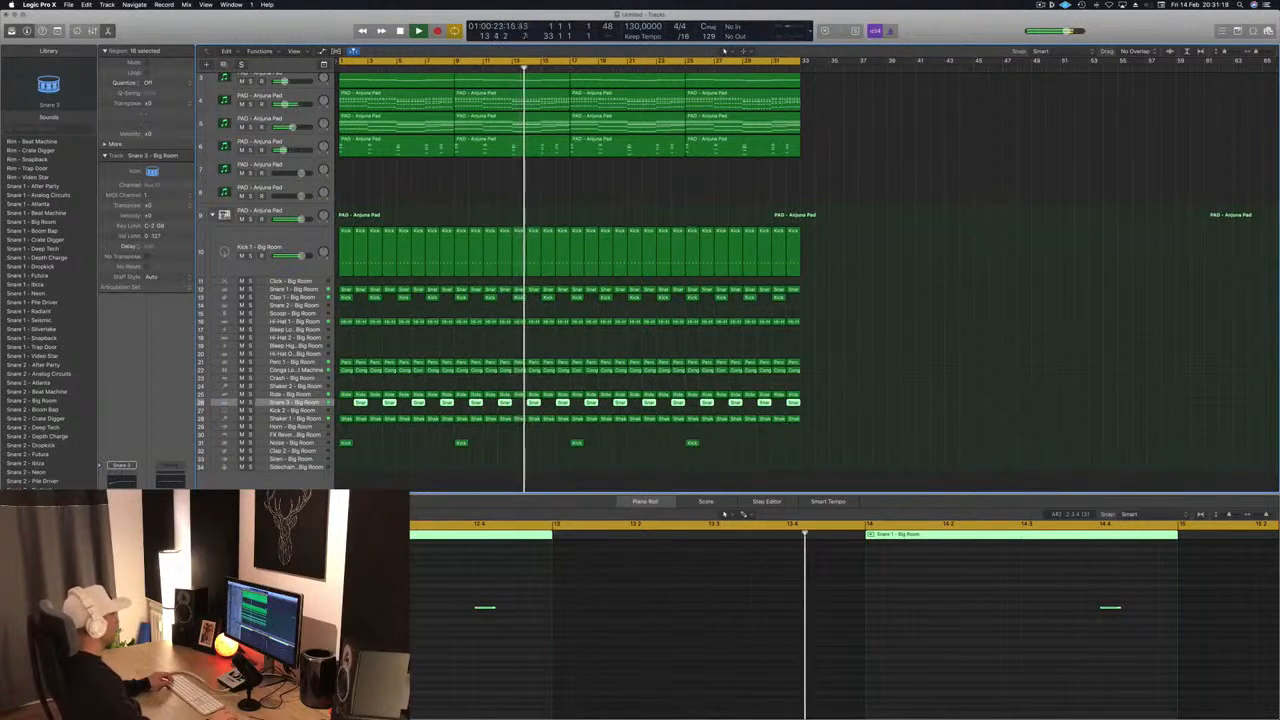
# - Replay the full arrangement from the start and save the project
pyautogui.click(302, 298)
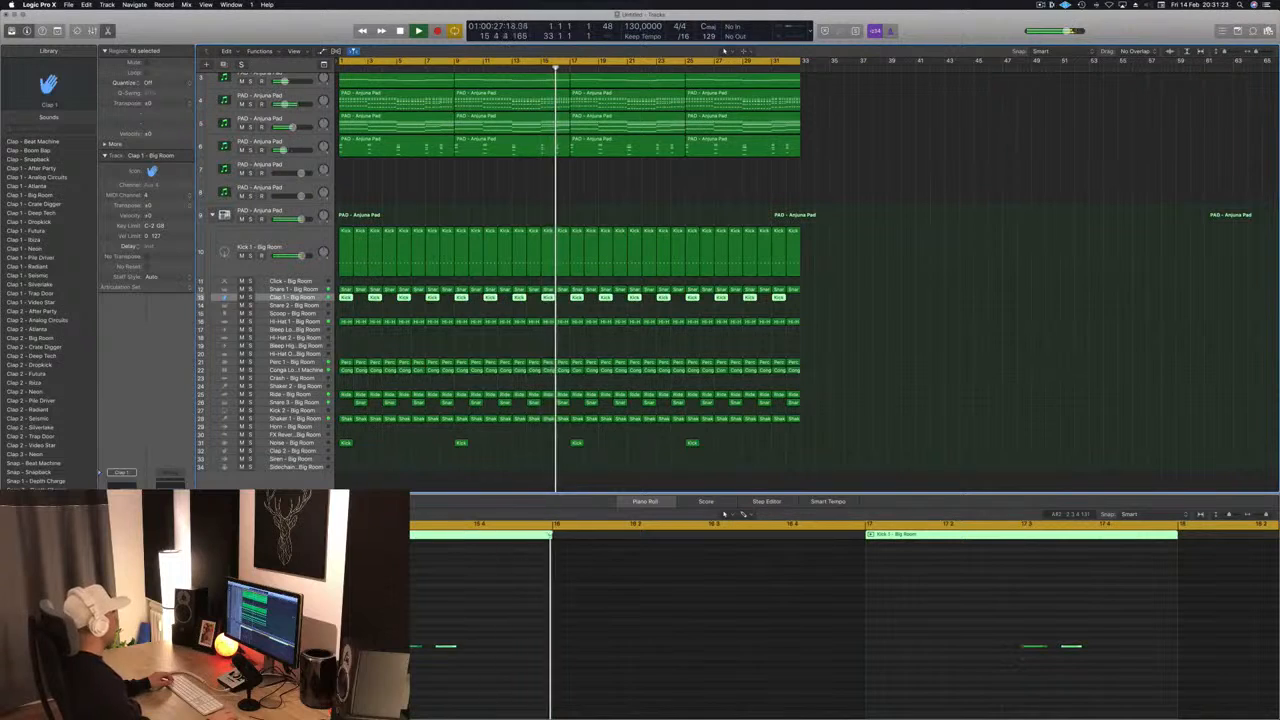
pyautogui.click(901, 346)
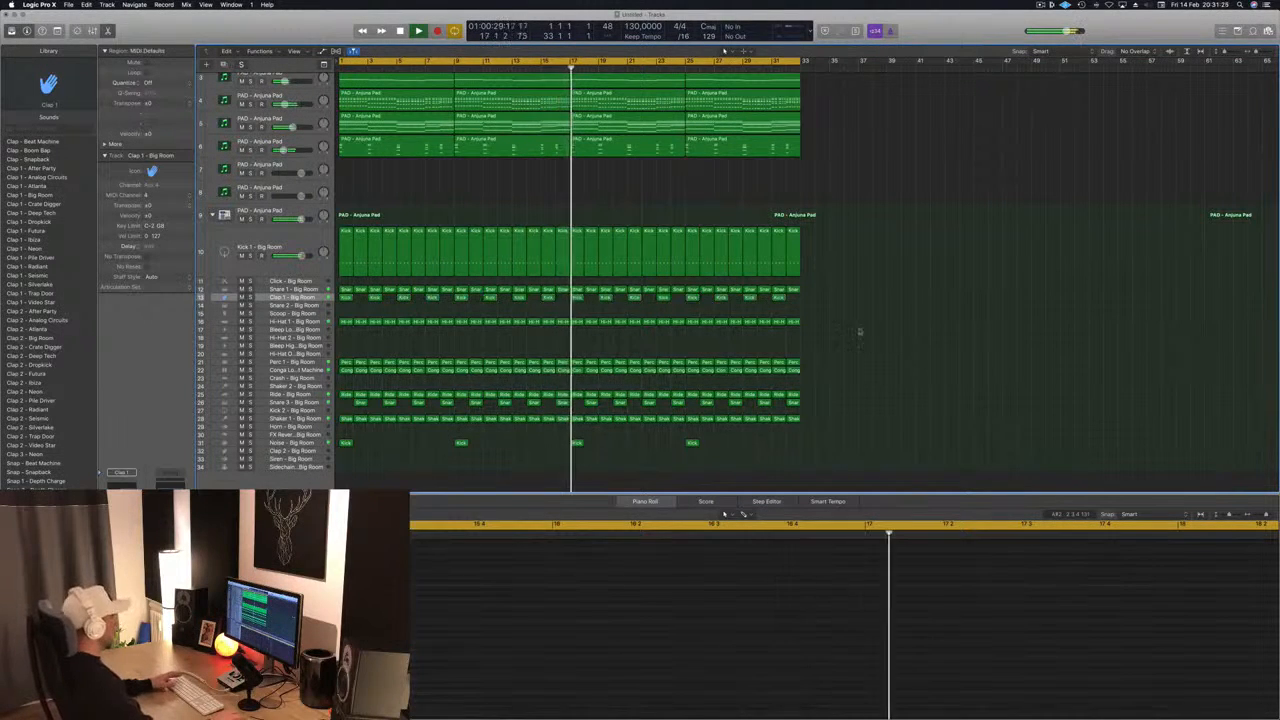
pyautogui.press('Return')
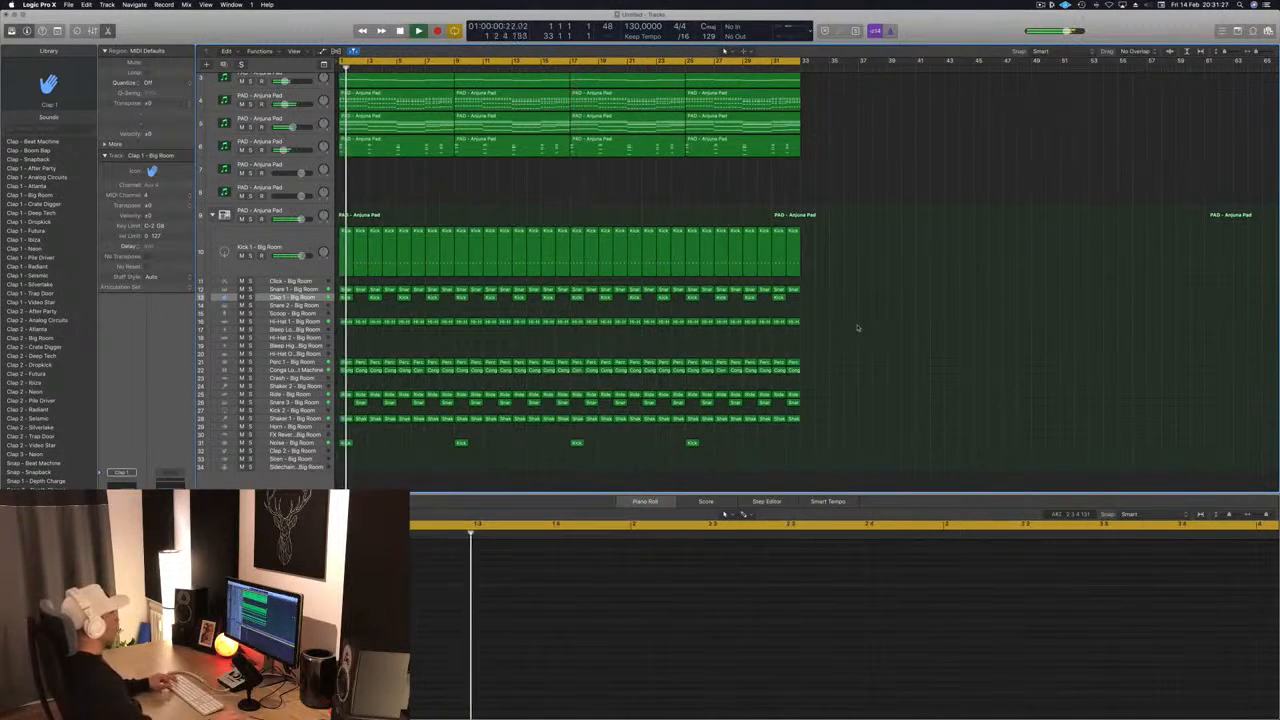
pyautogui.press('super+s')
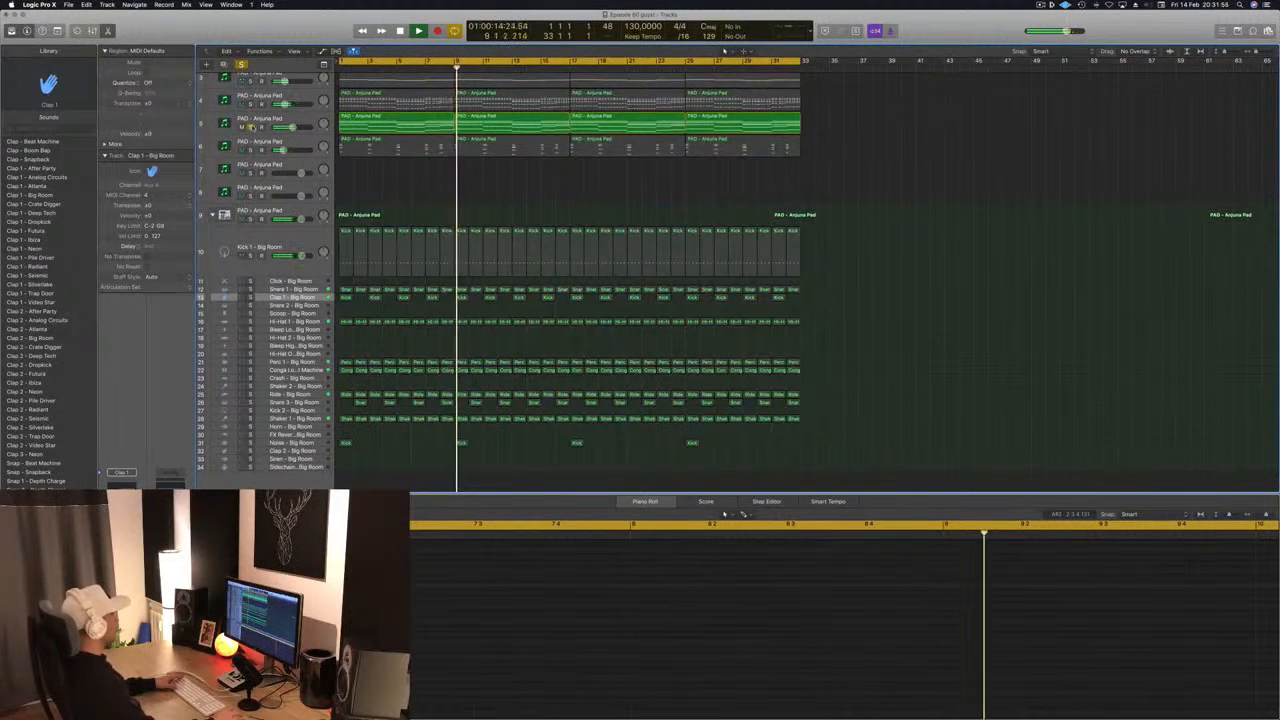
# - Solo track 4 and enable a 91 Hz low cut at 24 dB/Oct in its Channel EQ, closing the plug-in window
pyautogui.click(250, 104)
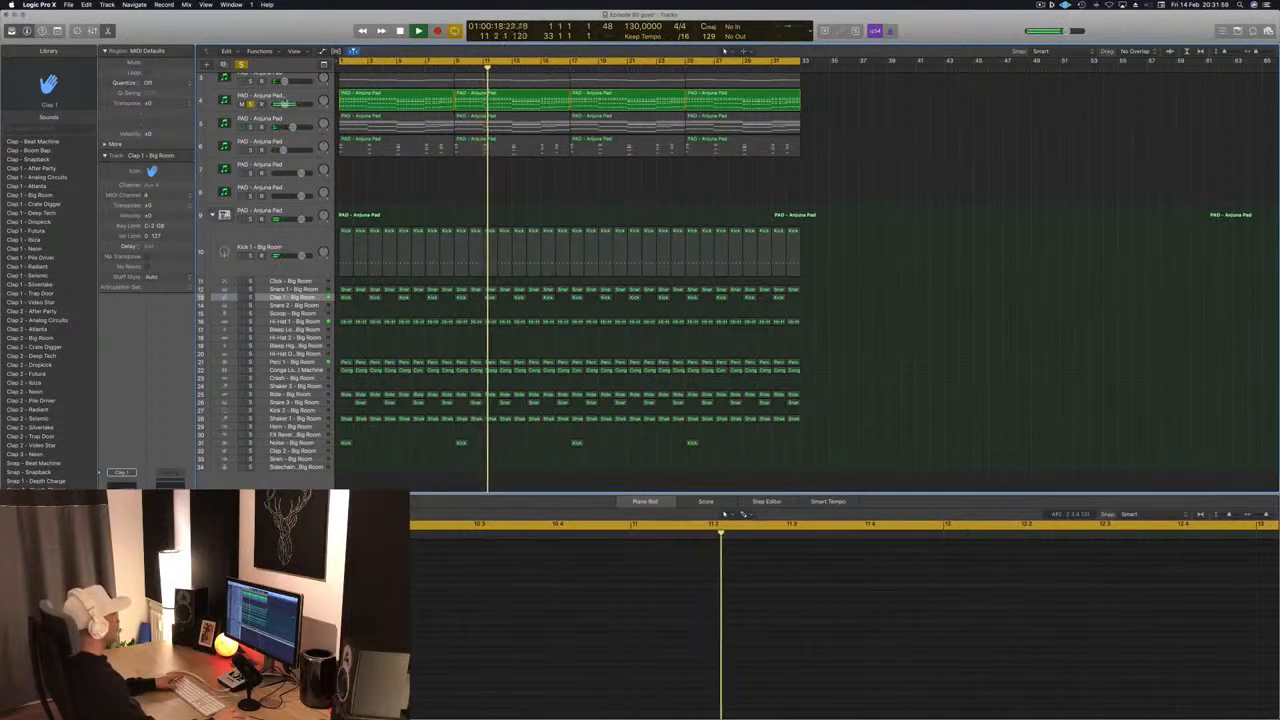
pyautogui.click(282, 99)
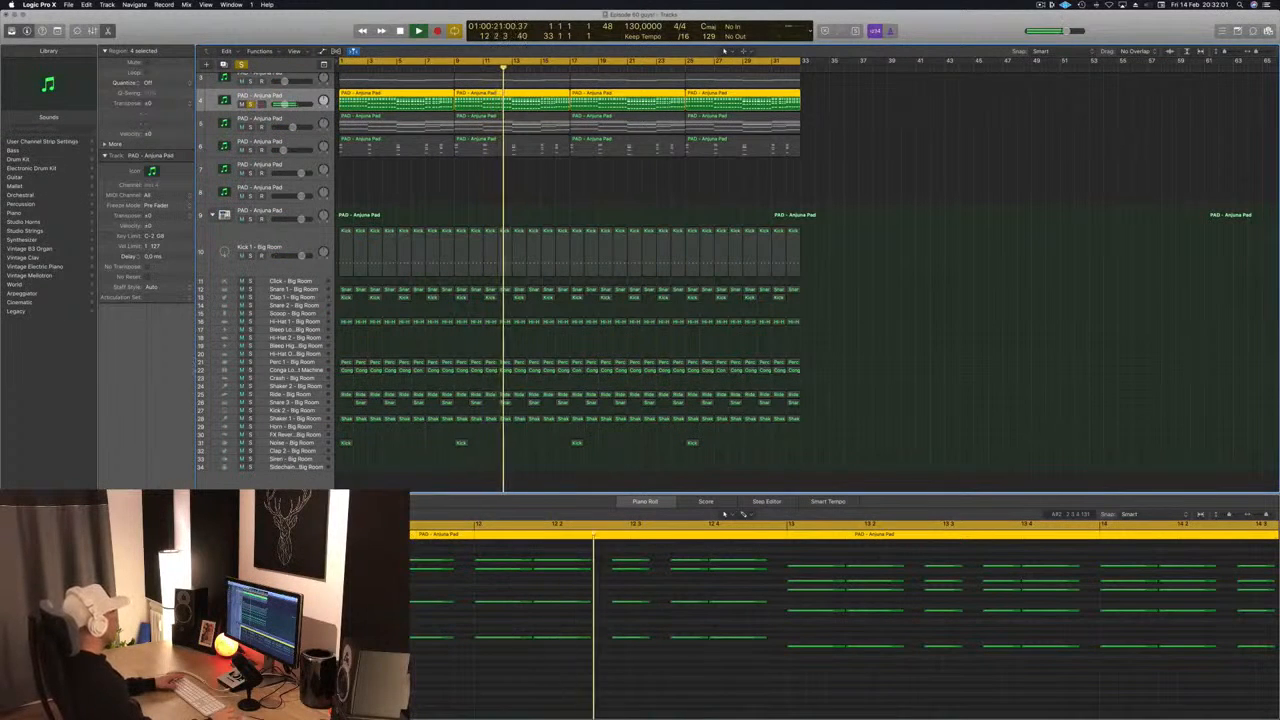
pyautogui.click(122, 508)
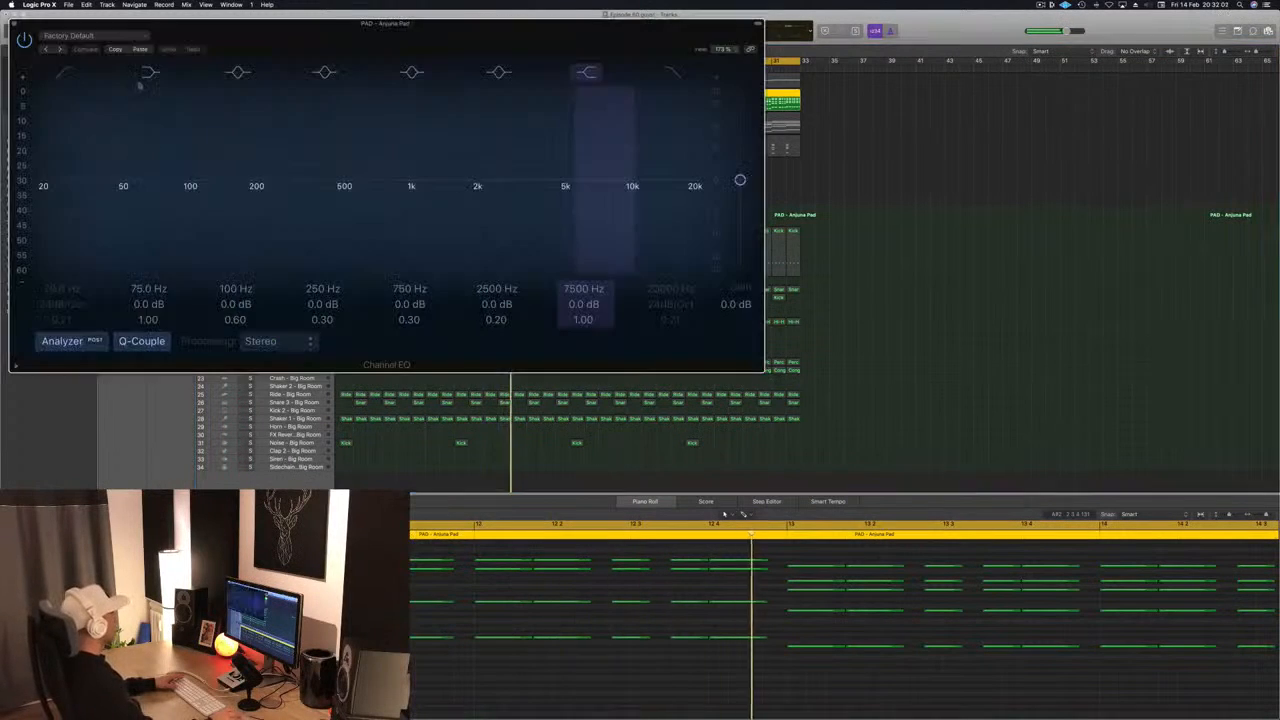
pyautogui.click(66, 73)
pyautogui.moveTo(50, 205); pyautogui.dragTo(181, 186)
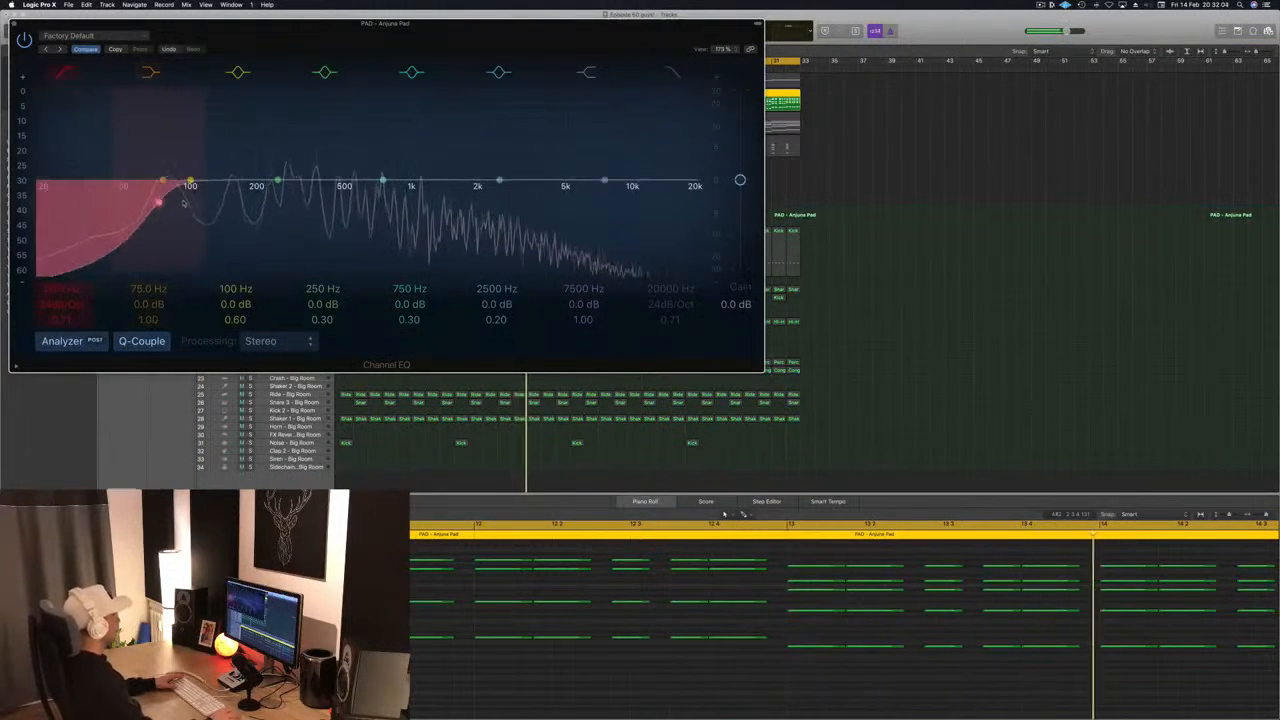
pyautogui.click(14, 24)
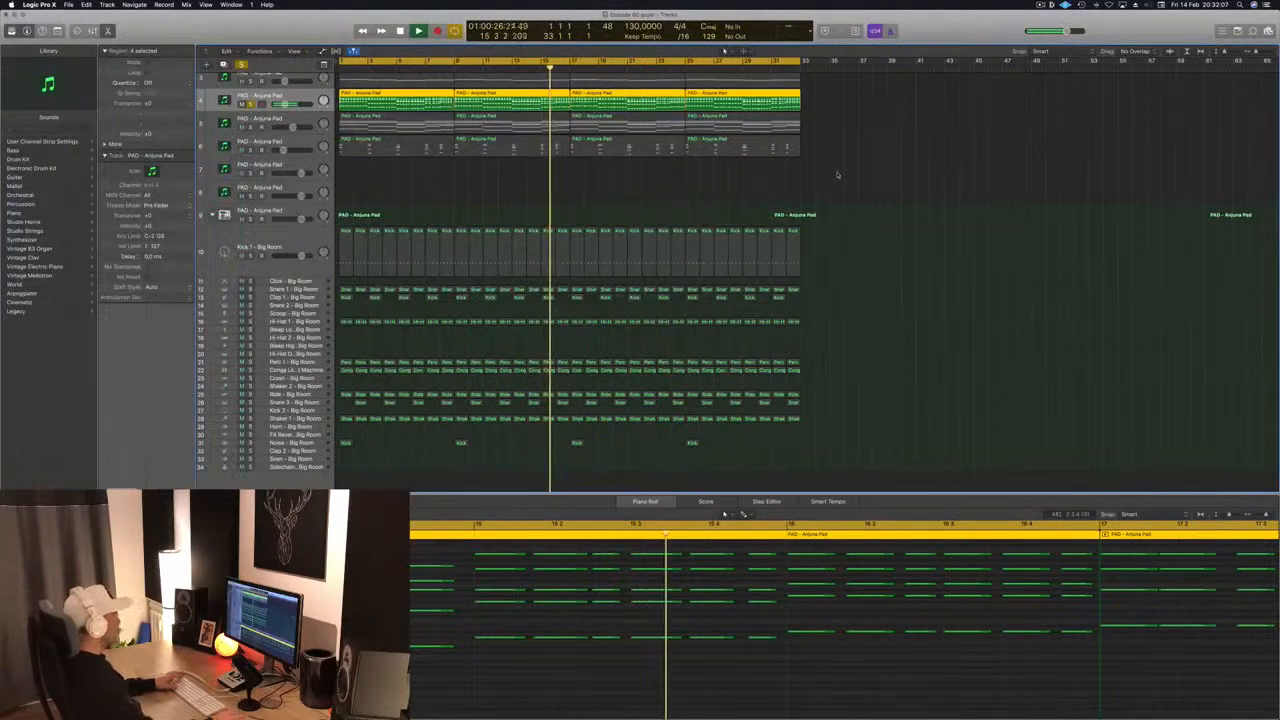
# - Solo tracks 6 and 3 alongside track 4, raise track 3's volume slightly, and stop playback
pyautogui.click(243, 150)
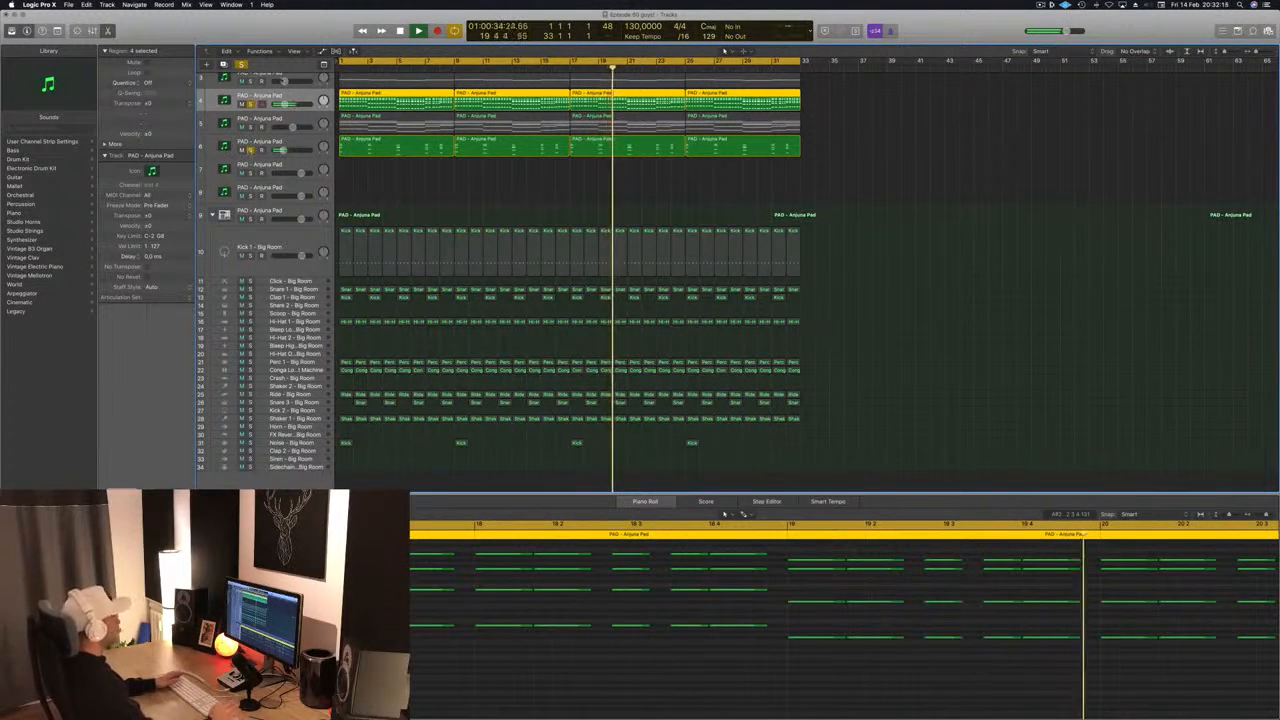
pyautogui.scroll(2, 570, 280)
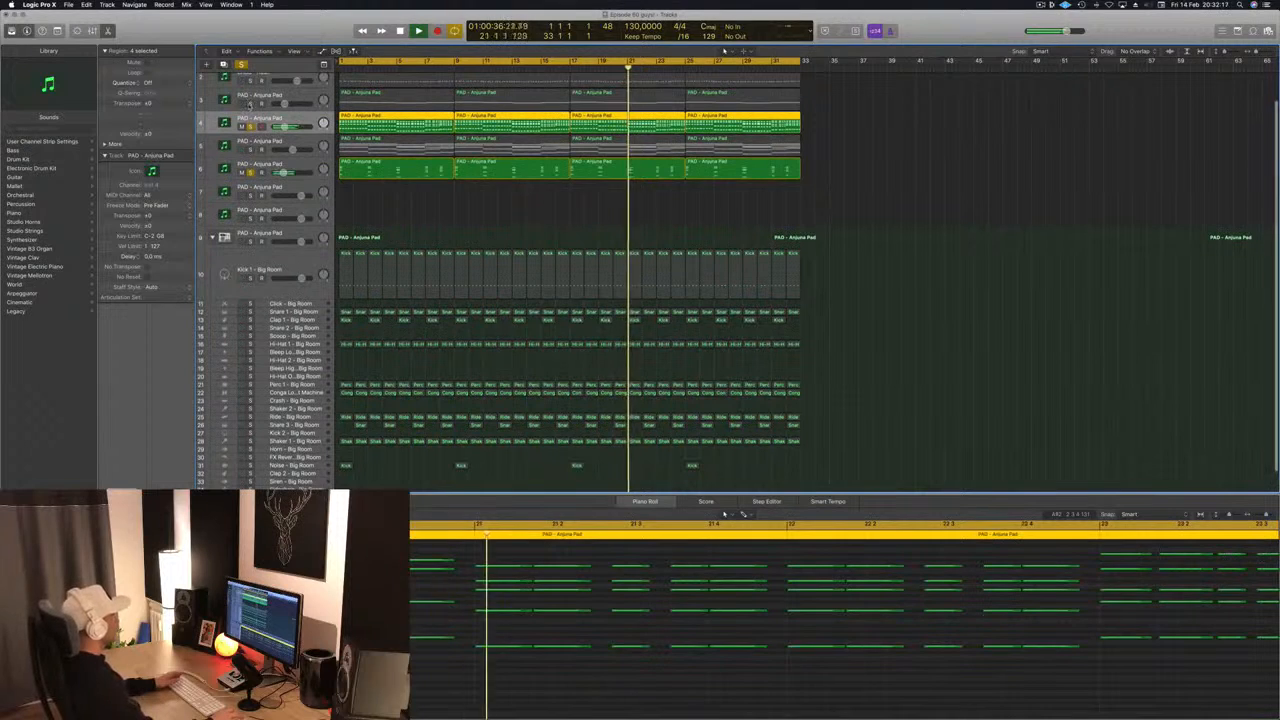
pyautogui.click(311, 98)
pyautogui.moveTo(285, 104); pyautogui.dragTo(287, 104)
pyautogui.click(532, 204)
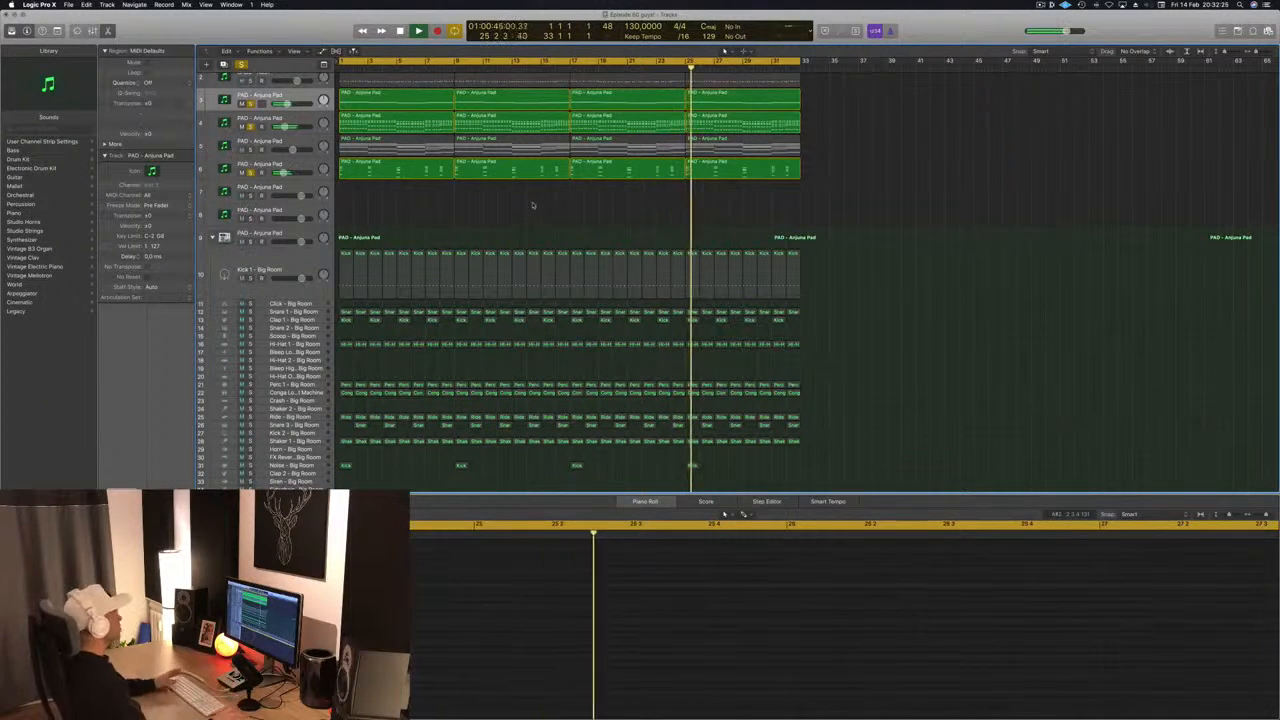
pyautogui.scroll(1, 532, 208)
pyautogui.scroll(3, 532, 208)
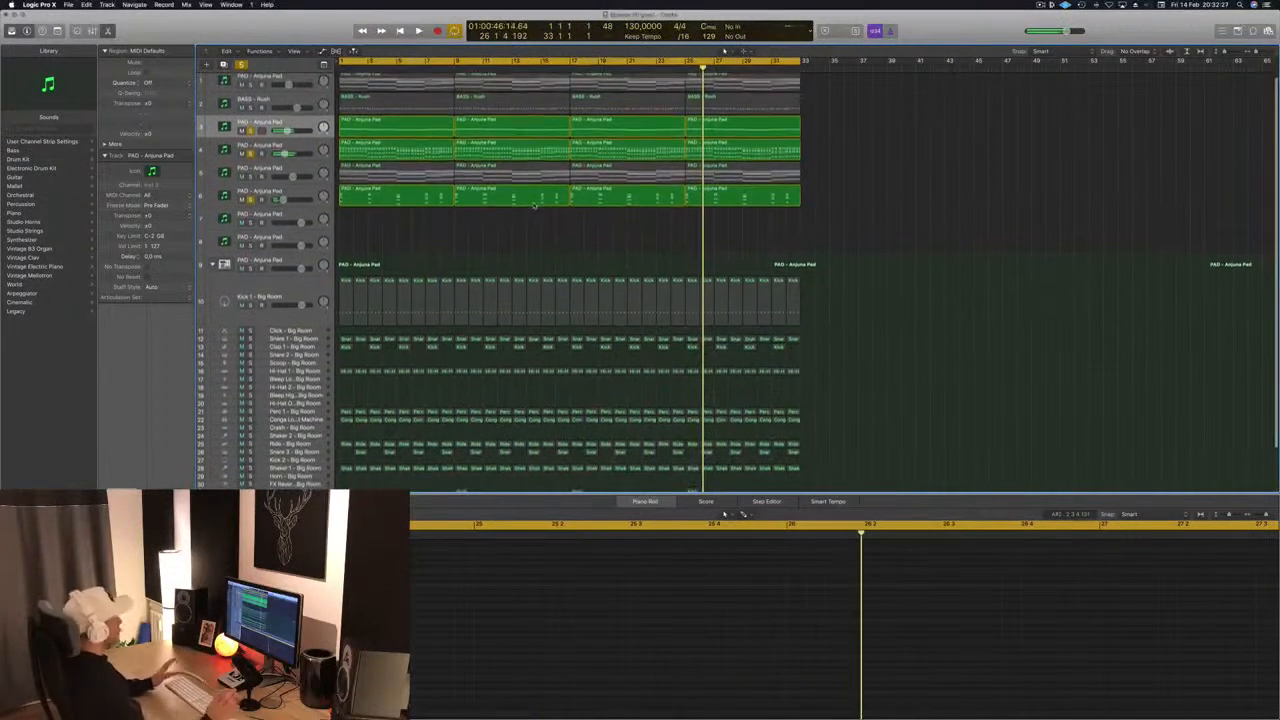
pyautogui.press('space')
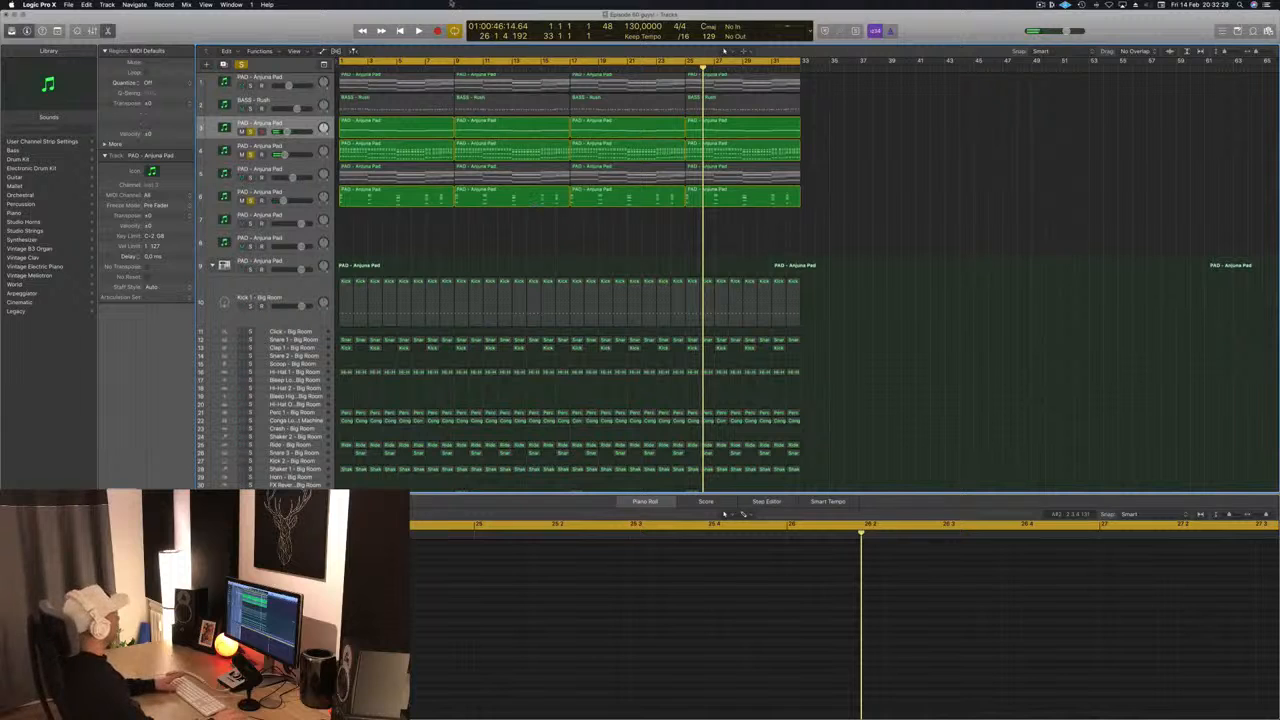
# - Replay from the start, solo the BASS - Rush track alongside the soloed pads, and review its notes in the Piano Roll
pyautogui.press('Return')
pyautogui.press('space')
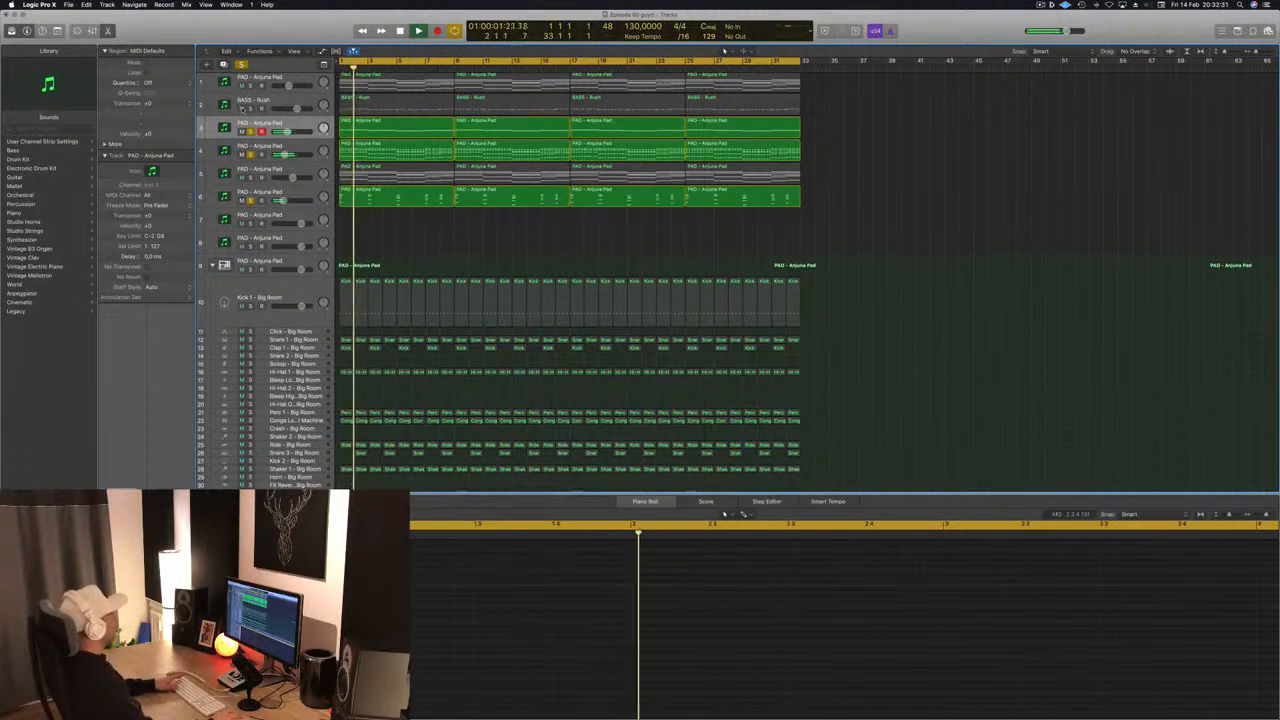
pyautogui.click(241, 108)
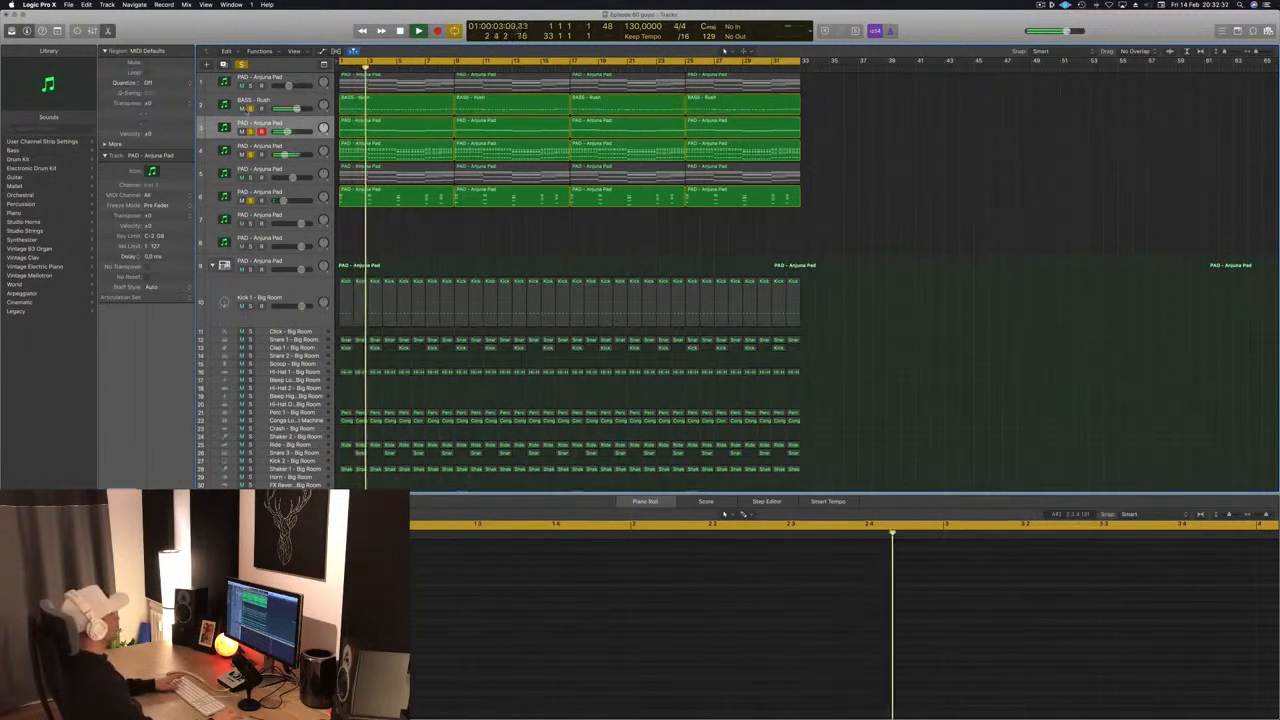
pyautogui.click(280, 101)
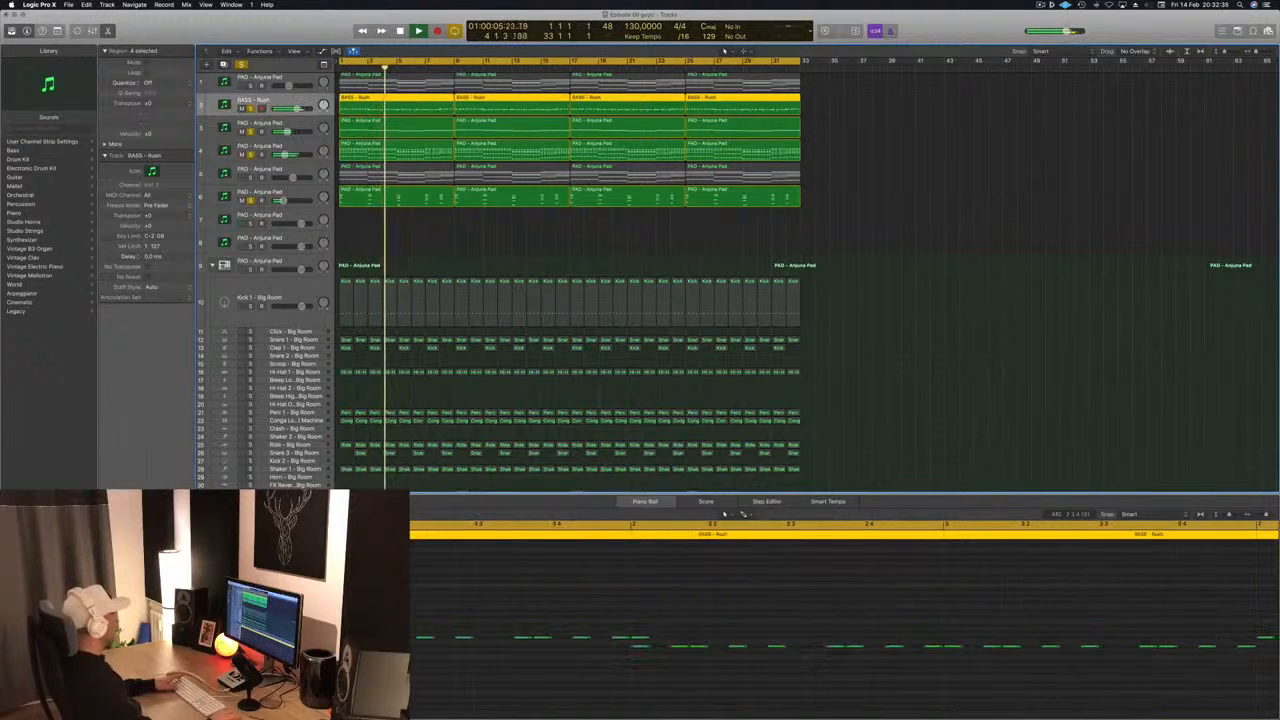
pyautogui.press('super+Left')
pyautogui.press('super+Left')
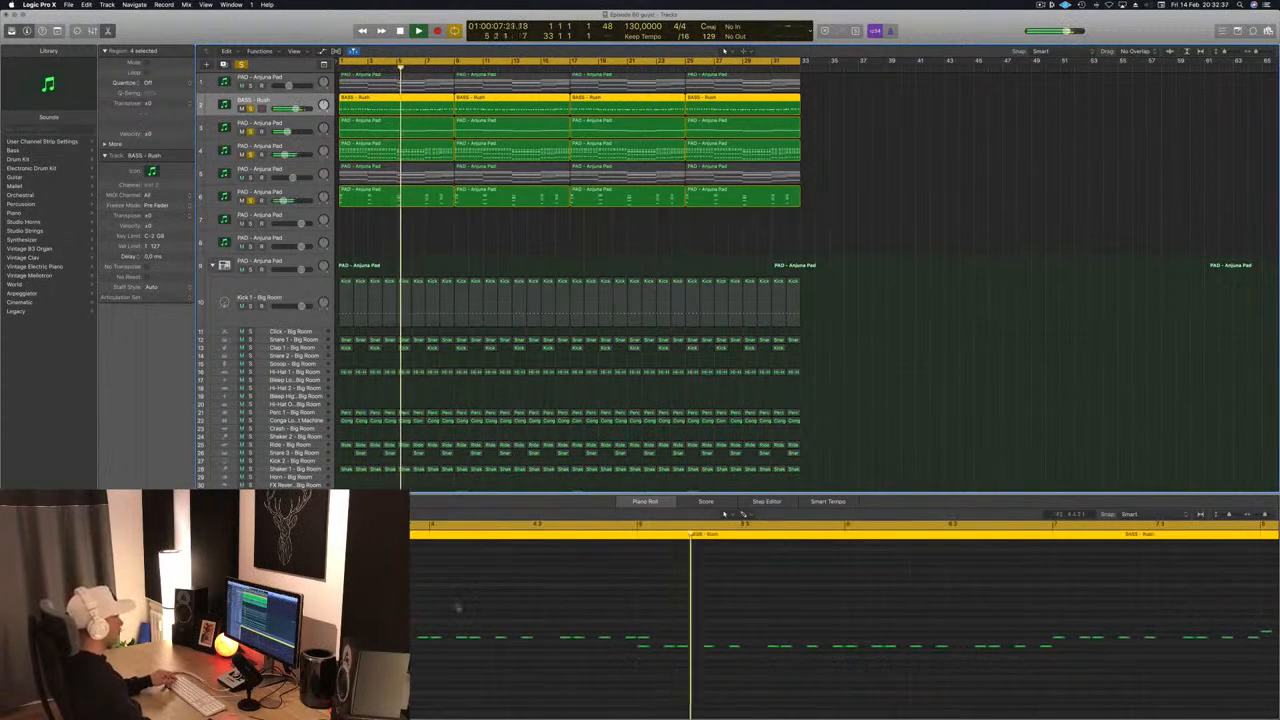
pyautogui.moveTo(686, 617); pyautogui.dragTo(675, 637)
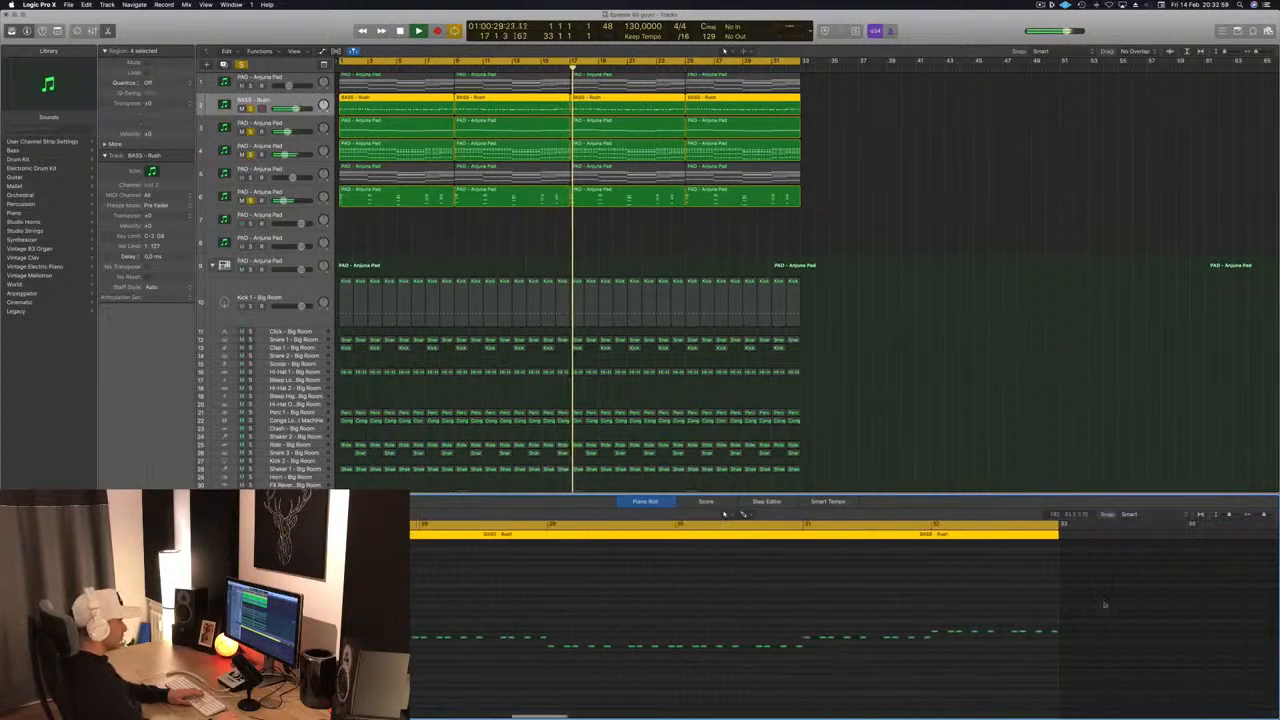
pyautogui.click(906, 194)
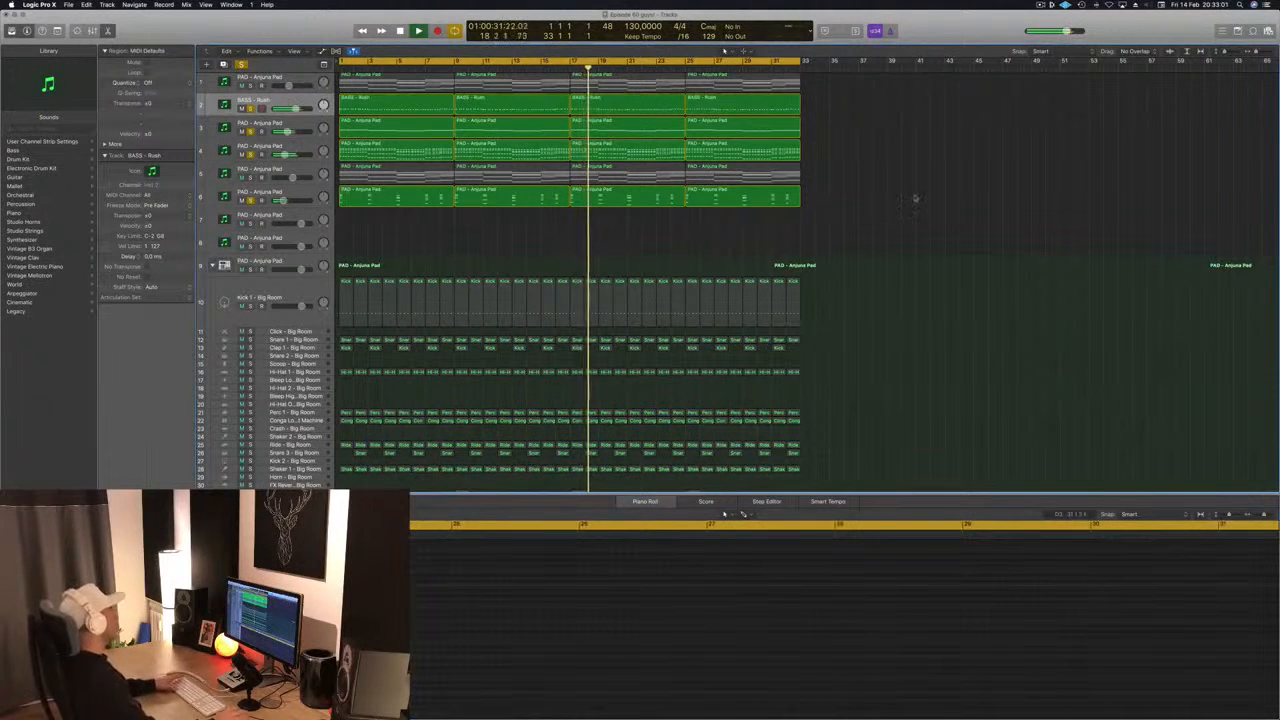
# - Clear all solos, replay the full arrangement from the start, and select the Kick 1 - Big Room track
pyautogui.press('Return')
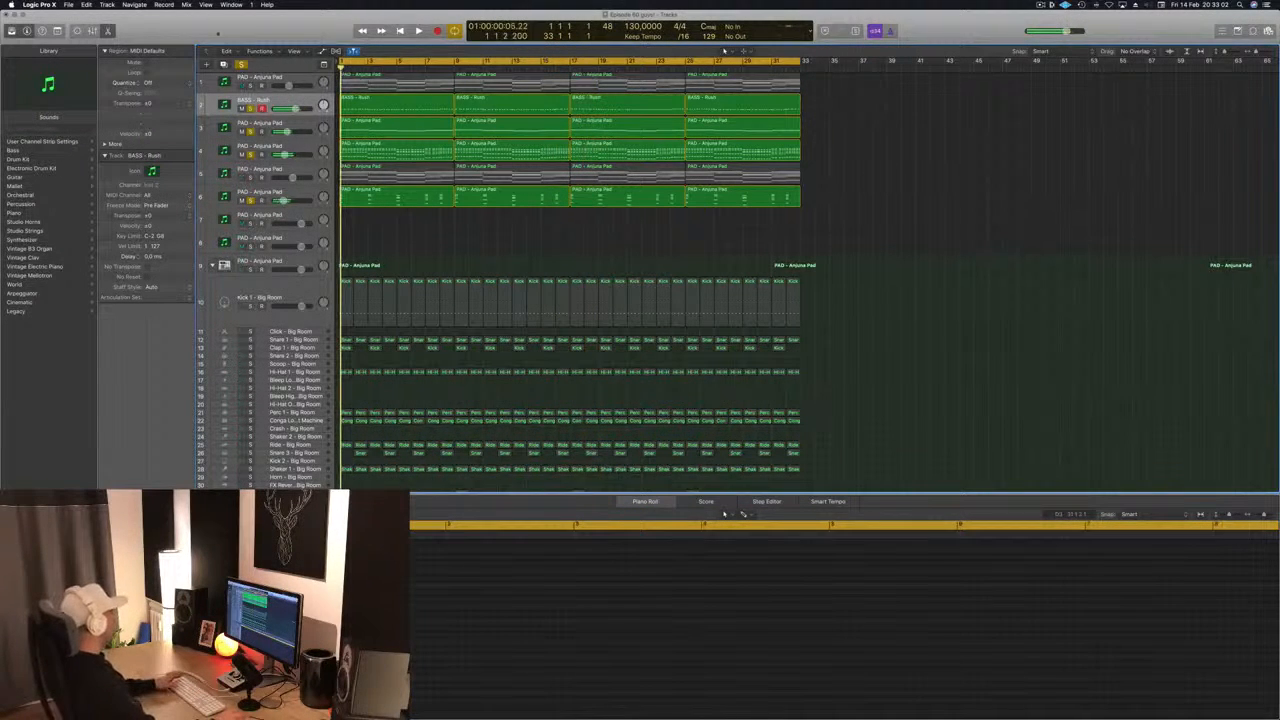
pyautogui.click(241, 65)
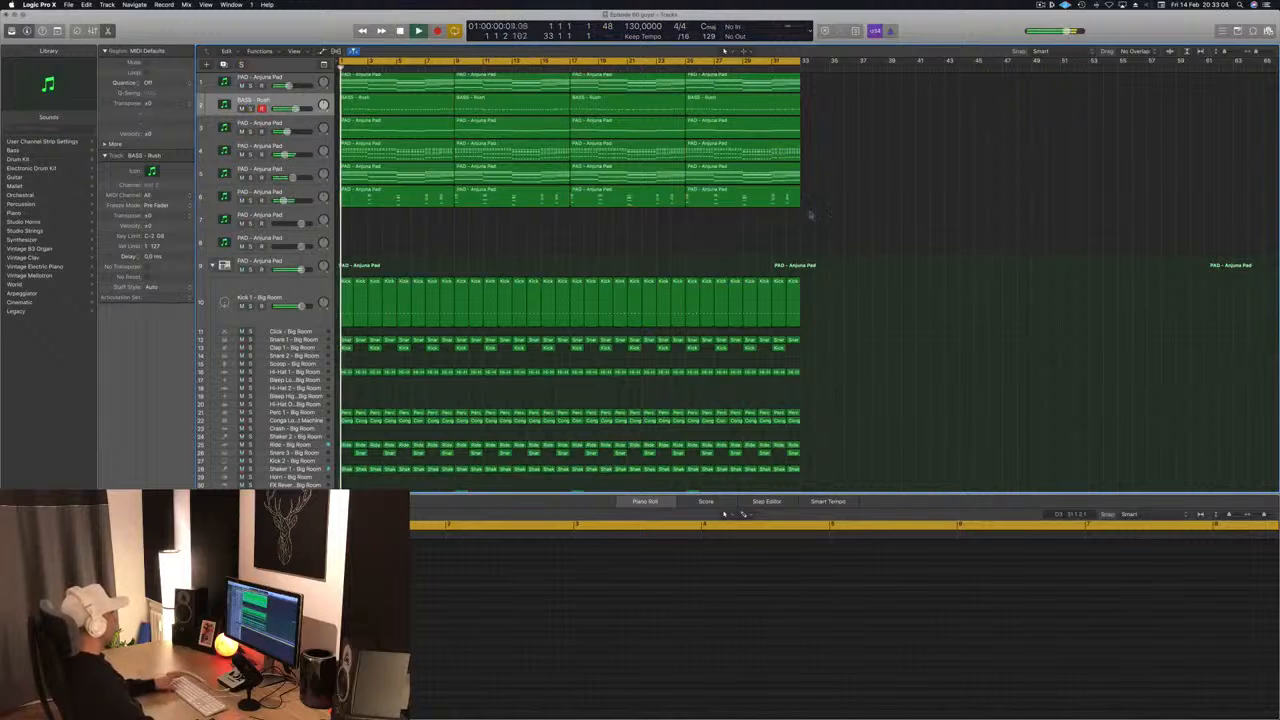
pyautogui.click(300, 292)
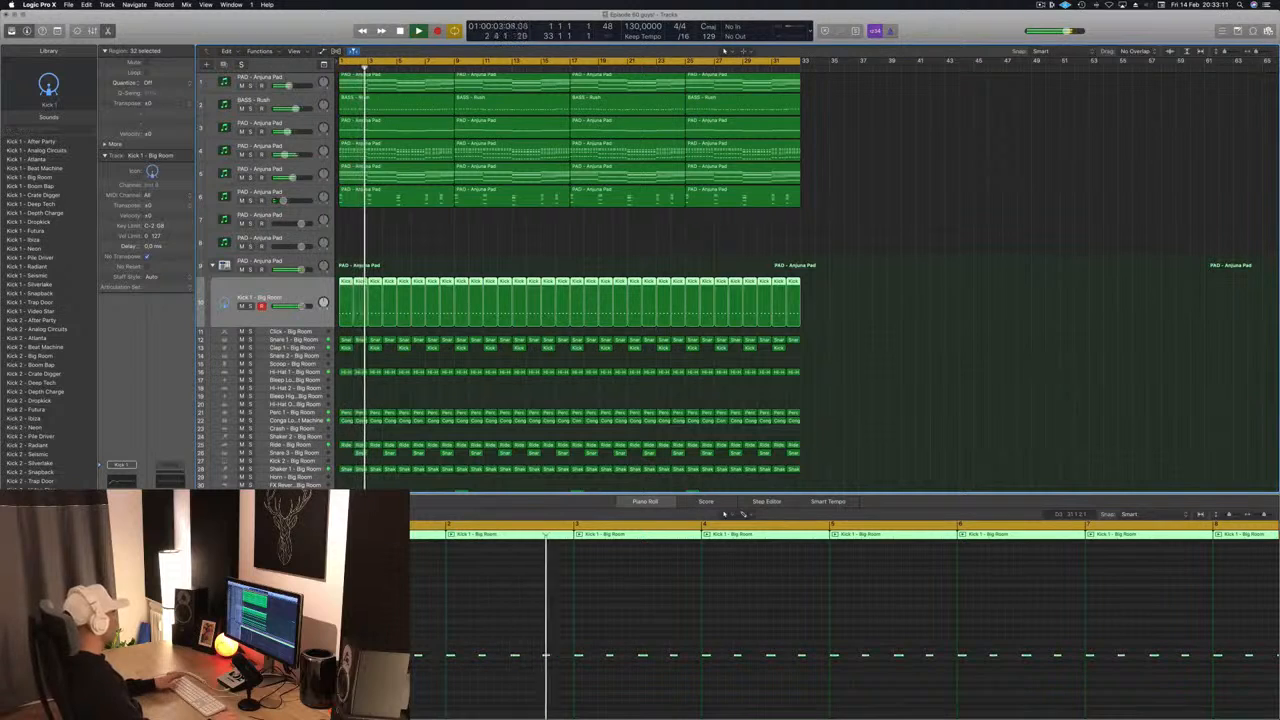
pyautogui.scroll(1, 950, 182)
pyautogui.scroll(-1, 950, 182)
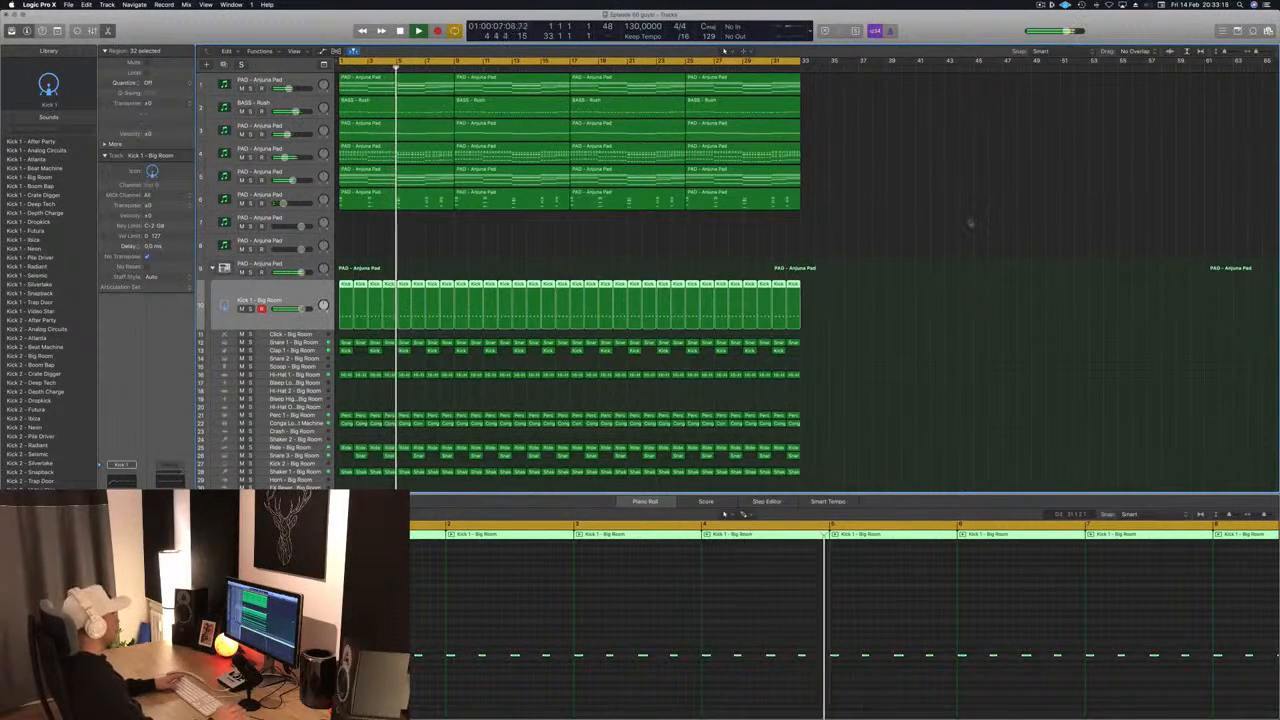
# - Copy the bar 1 Hi-Hat 1 region onto the Hi-Hat 2 track and rework its note timing while auditioning it
pyautogui.scroll(-4, 950, 250)
pyautogui.scroll(-1, 935, 262)
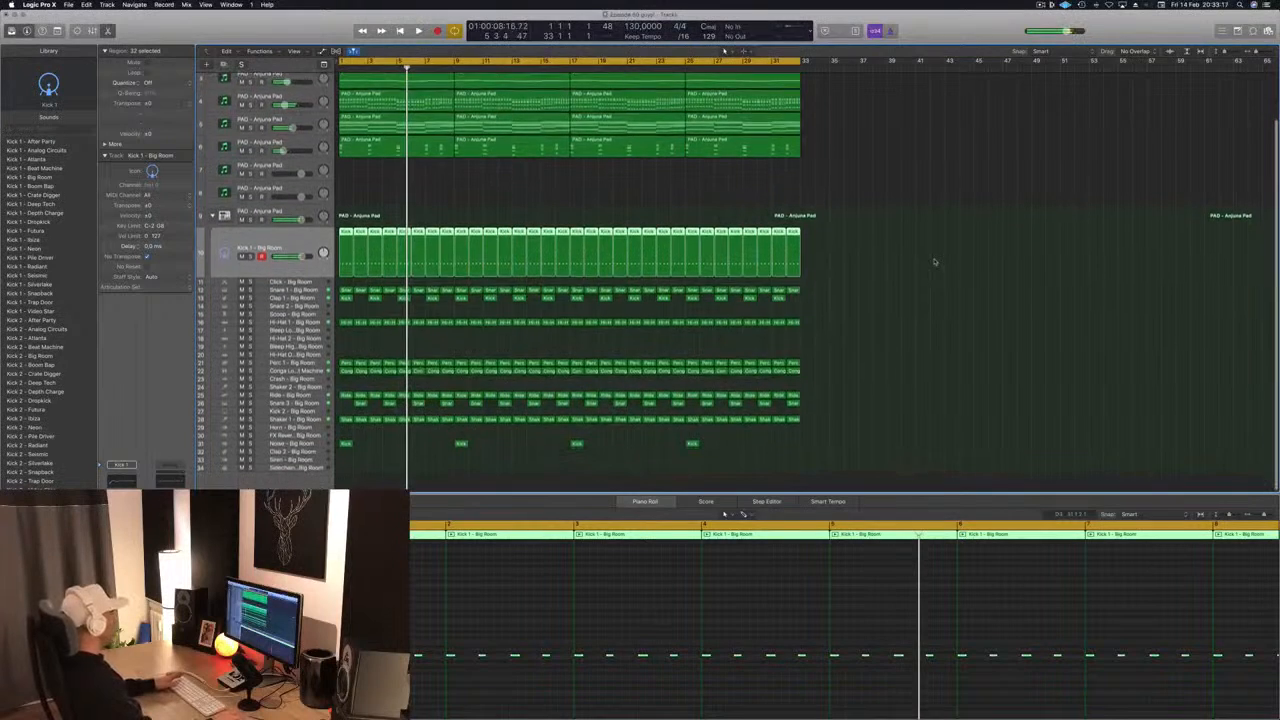
pyautogui.click(345, 323)
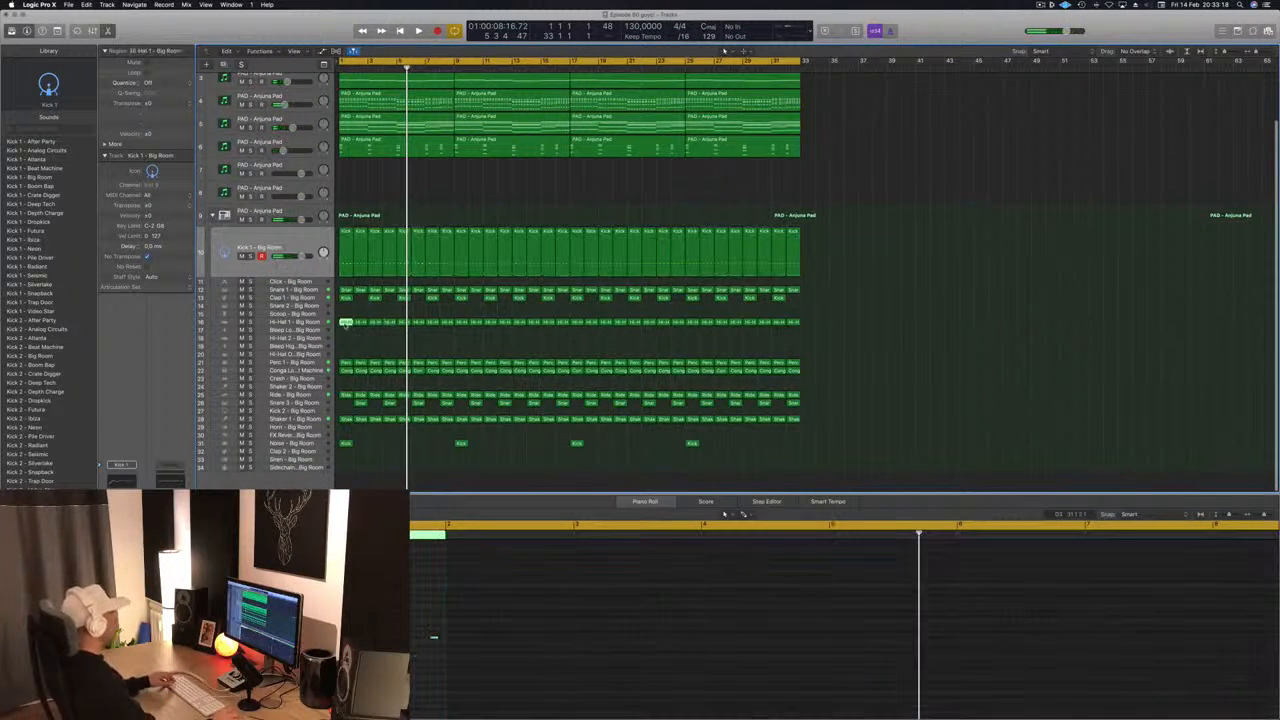
pyautogui.moveTo(345, 325); pyautogui.dragTo(345, 339)
pyautogui.press('space')
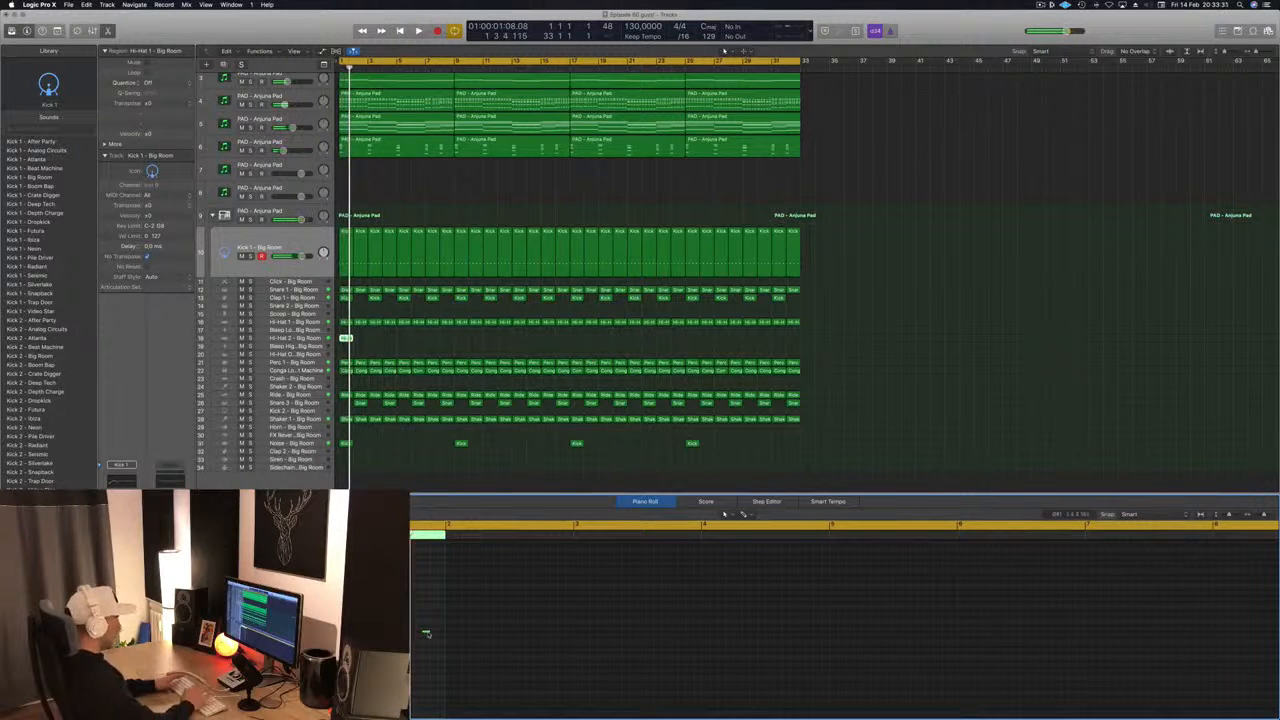
pyautogui.press('space')
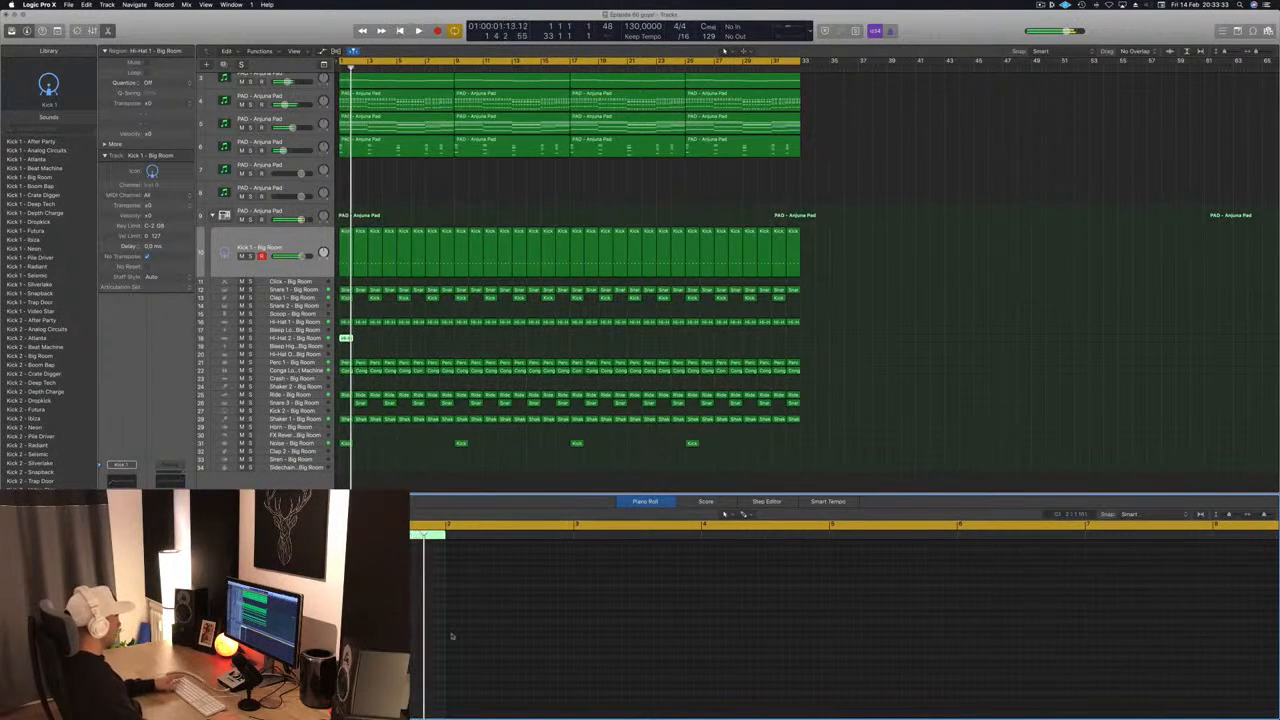
pyautogui.press('space')
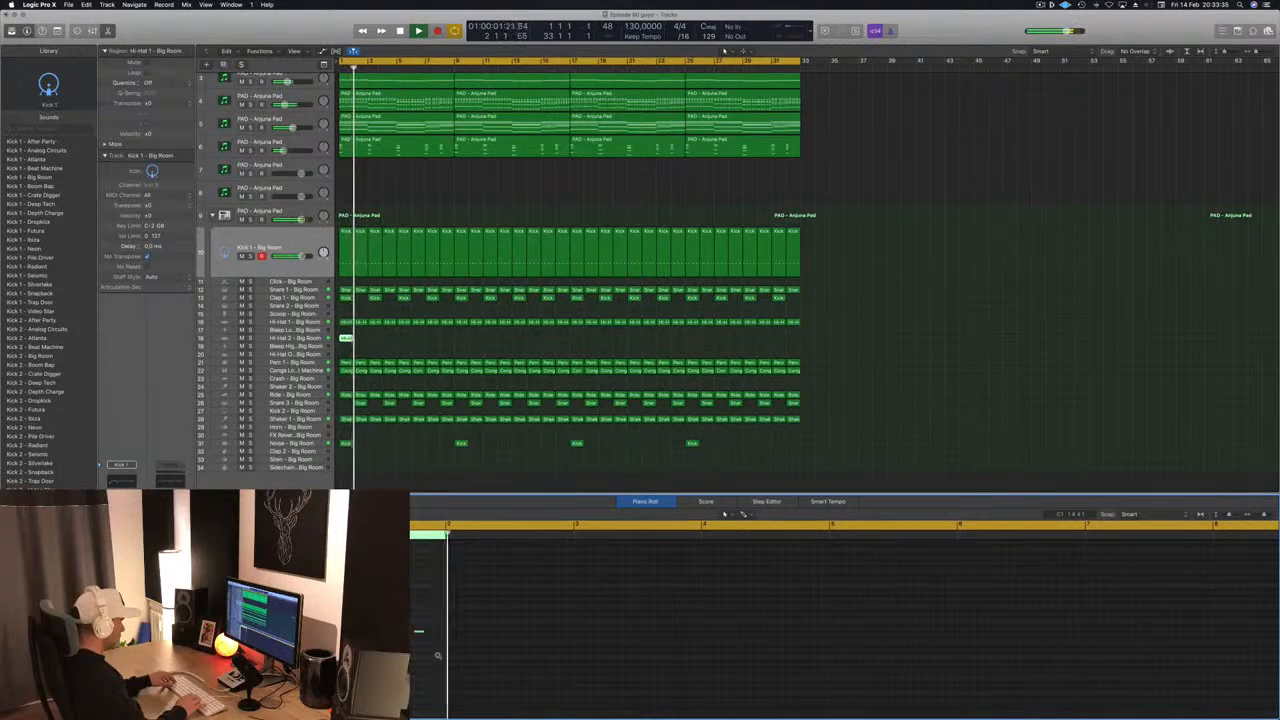
pyautogui.press('space')
pyautogui.press('space')
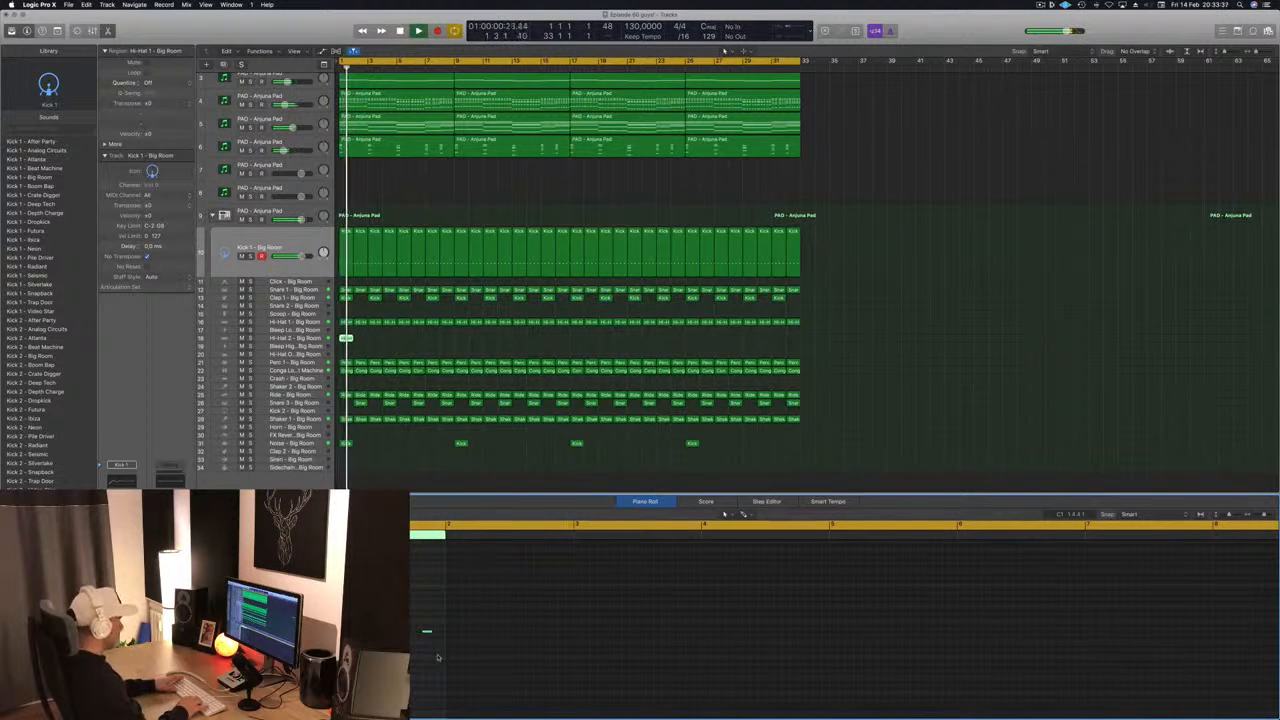
pyautogui.press('space')
pyautogui.press('space')
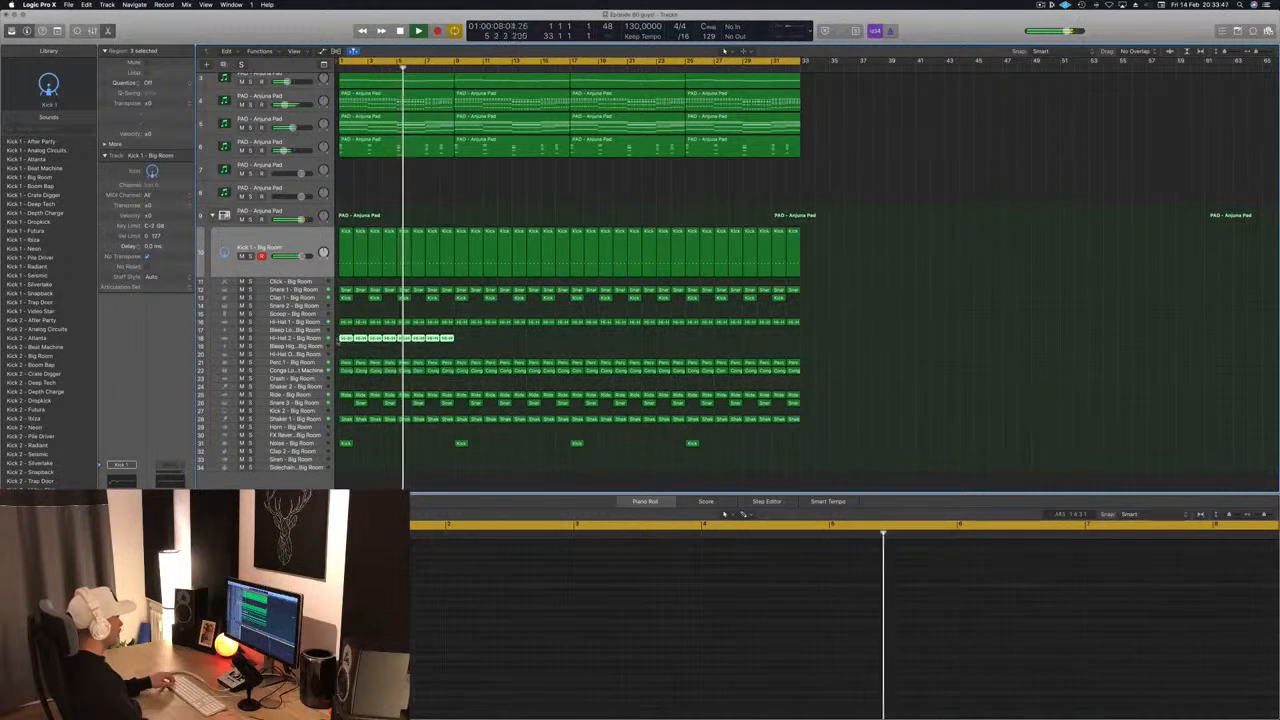
# - Copy the bar 1 Hi-Hat 2 region across every bar through bar 32 and replay from the start
pyautogui.moveTo(345, 339); pyautogui.dragTo(692, 342)
pyautogui.press('Return')
# - Audition the Hi-Hat 2 Ibiza, Neon and Radiant sounds and load Hi-Hat Open - Analog Circuits on the Hi-Hat 2 track
pyautogui.click(294, 340)
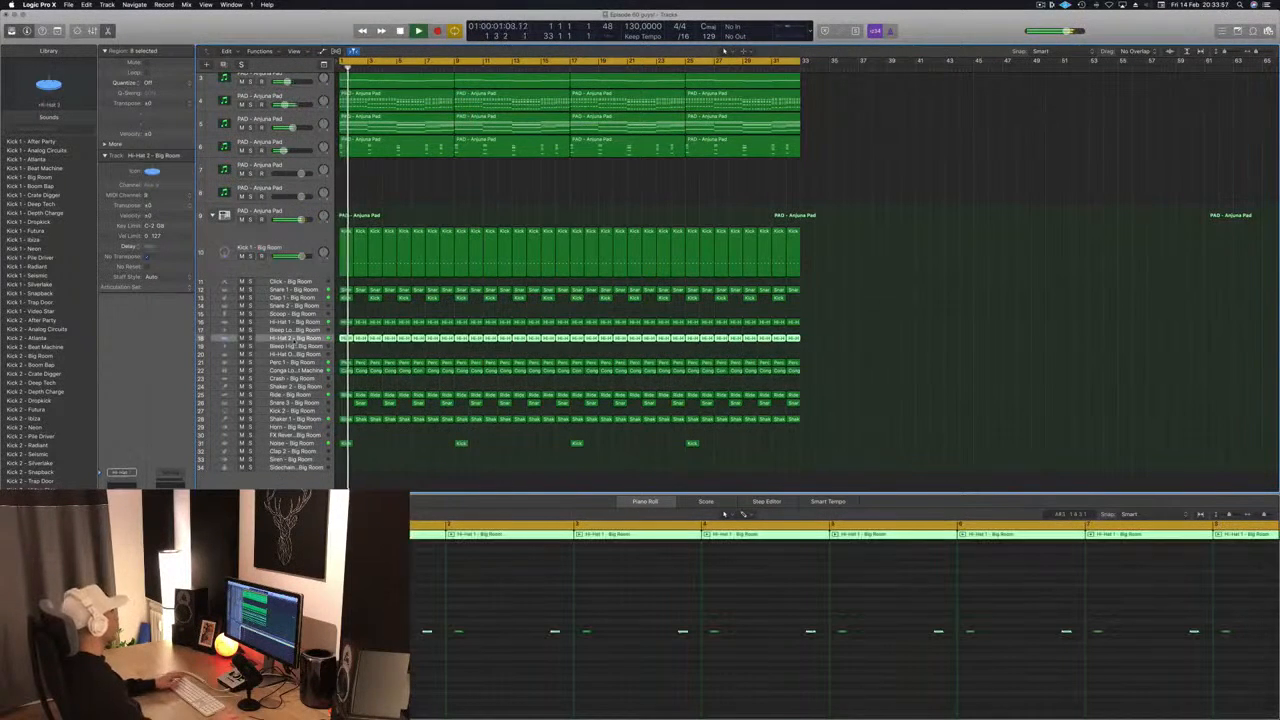
pyautogui.press('Return')
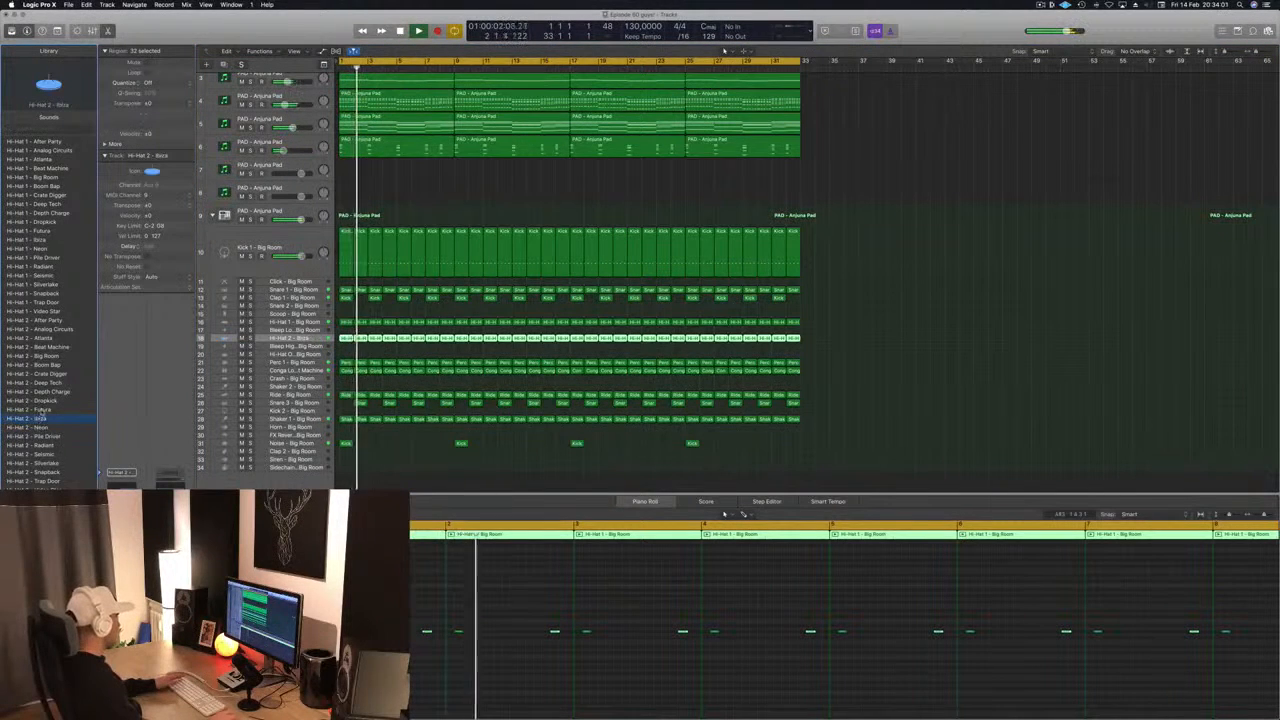
pyautogui.click(33, 427)
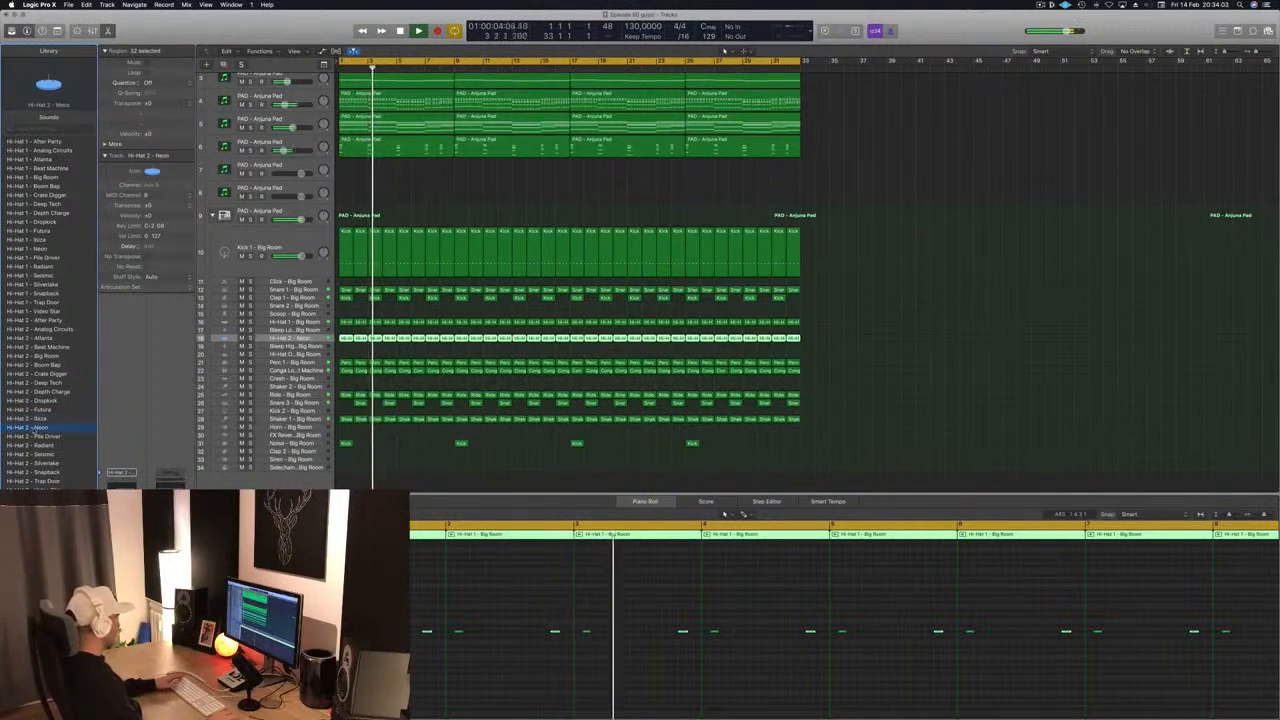
pyautogui.press('Return')
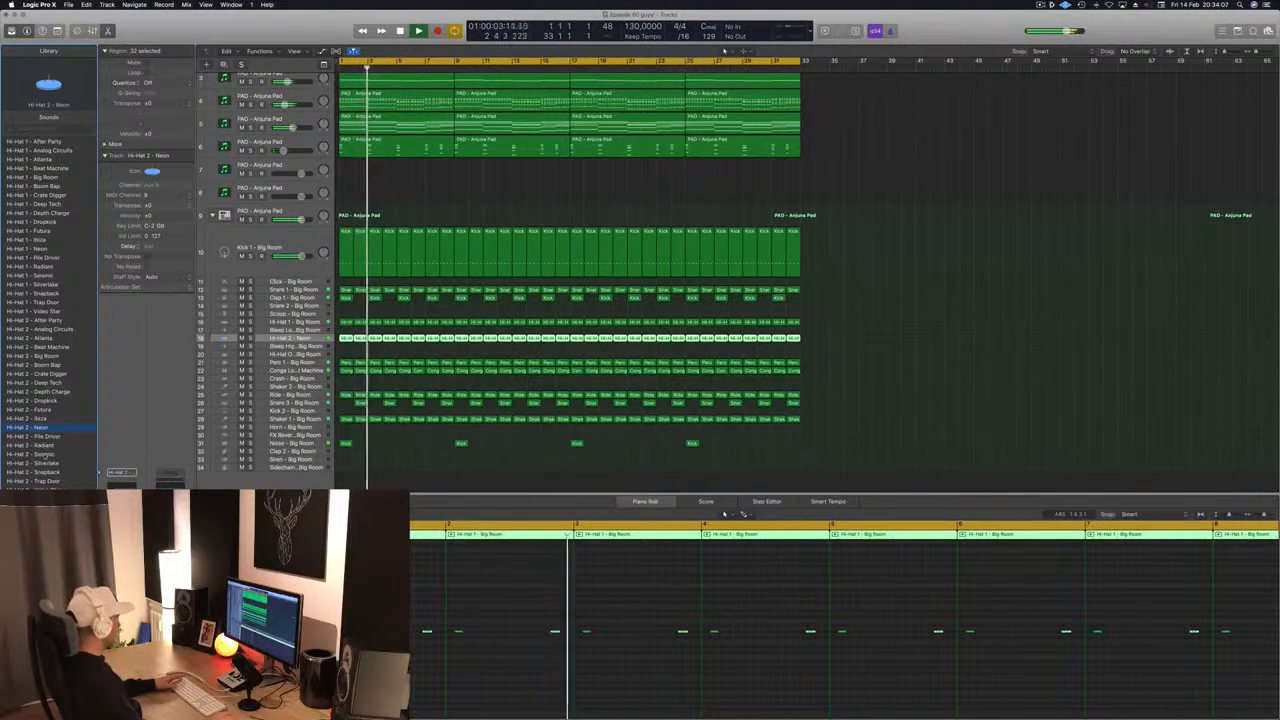
pyautogui.click(45, 445)
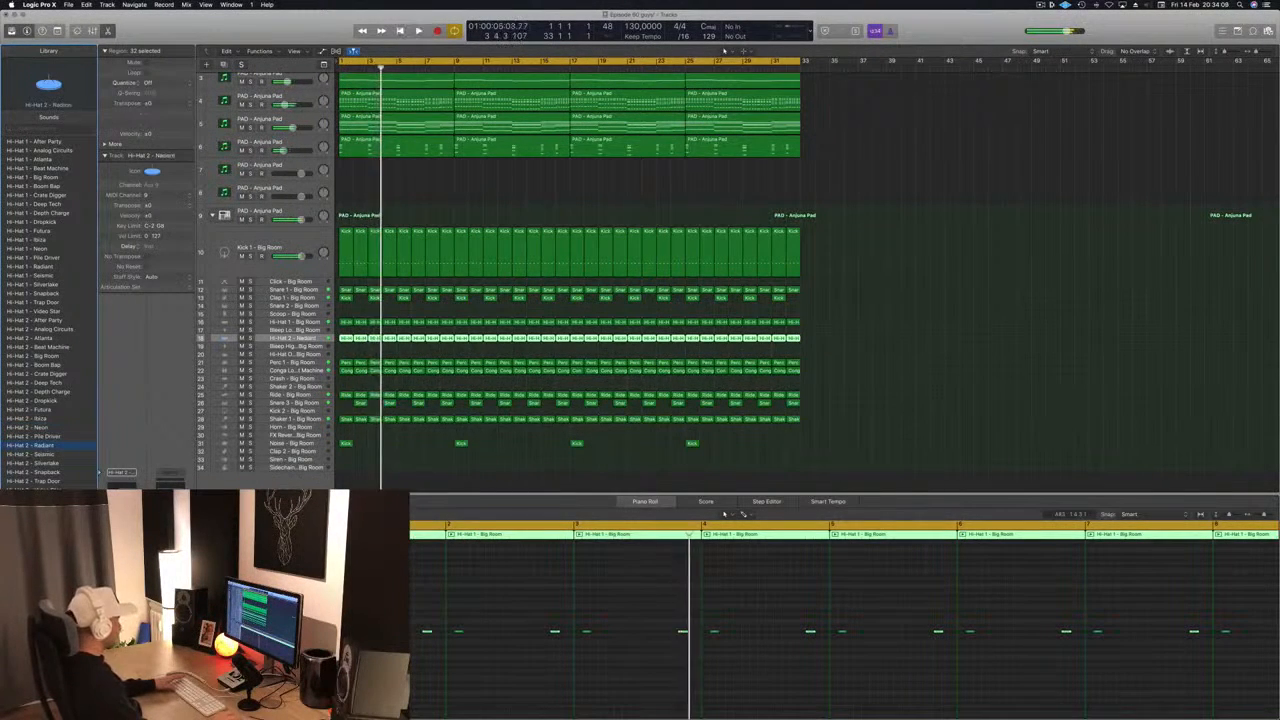
pyautogui.press('Return')
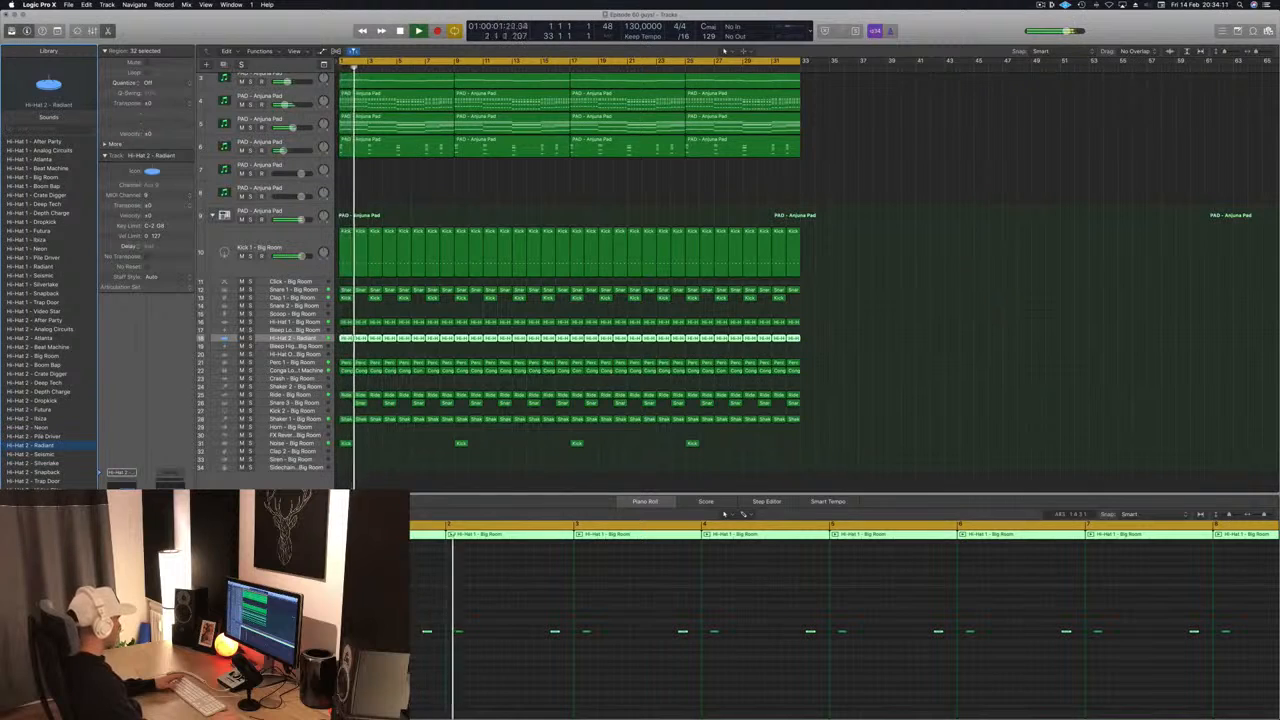
pyautogui.click(45, 499)
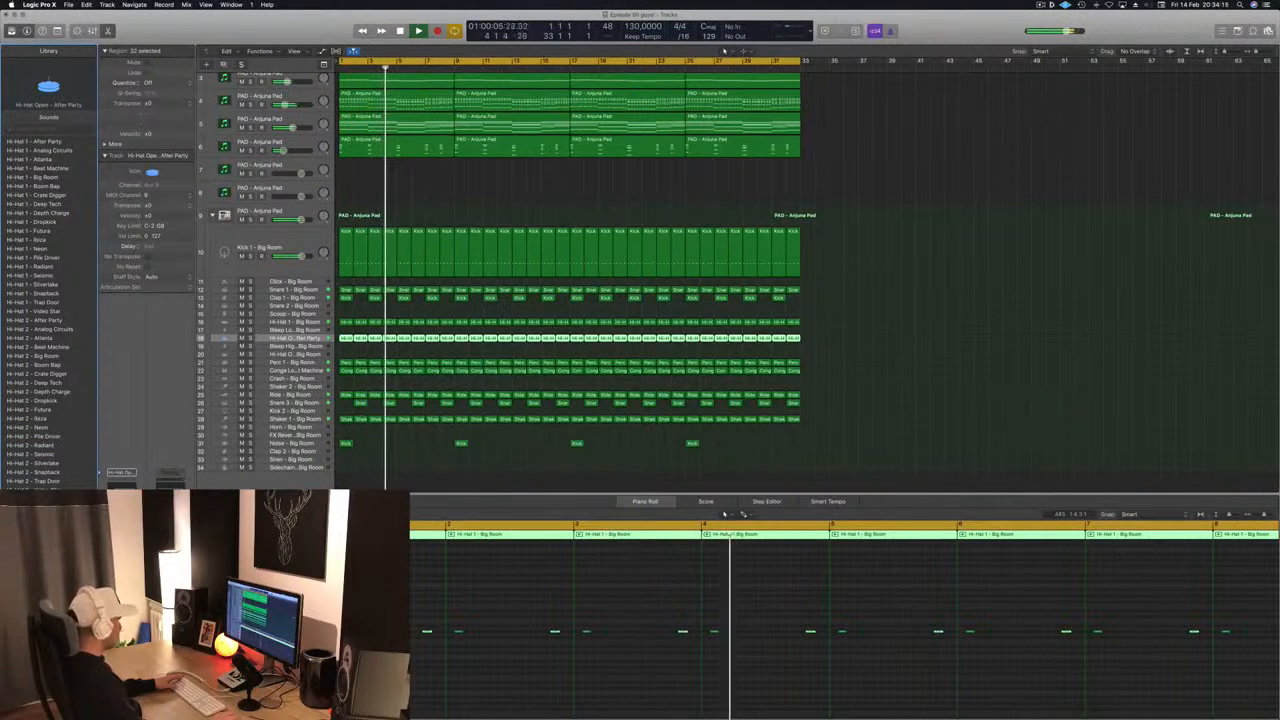
pyautogui.press('Down')
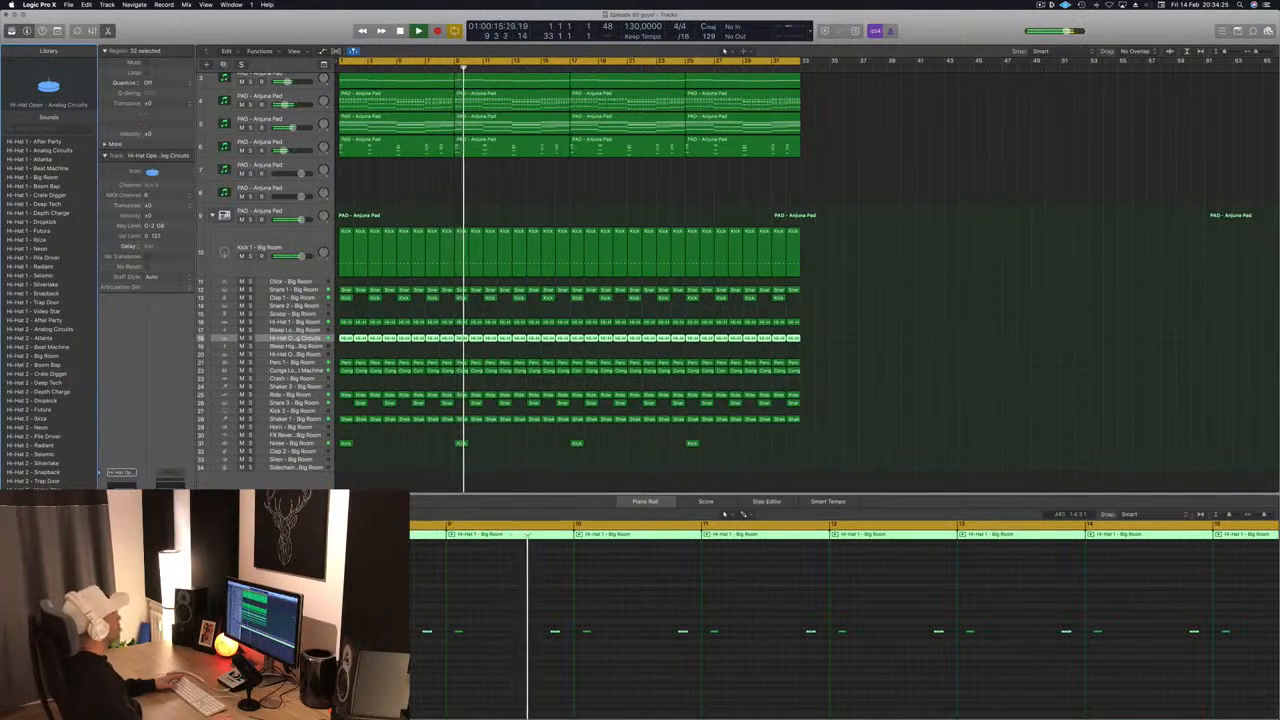
pyautogui.click(883, 334)
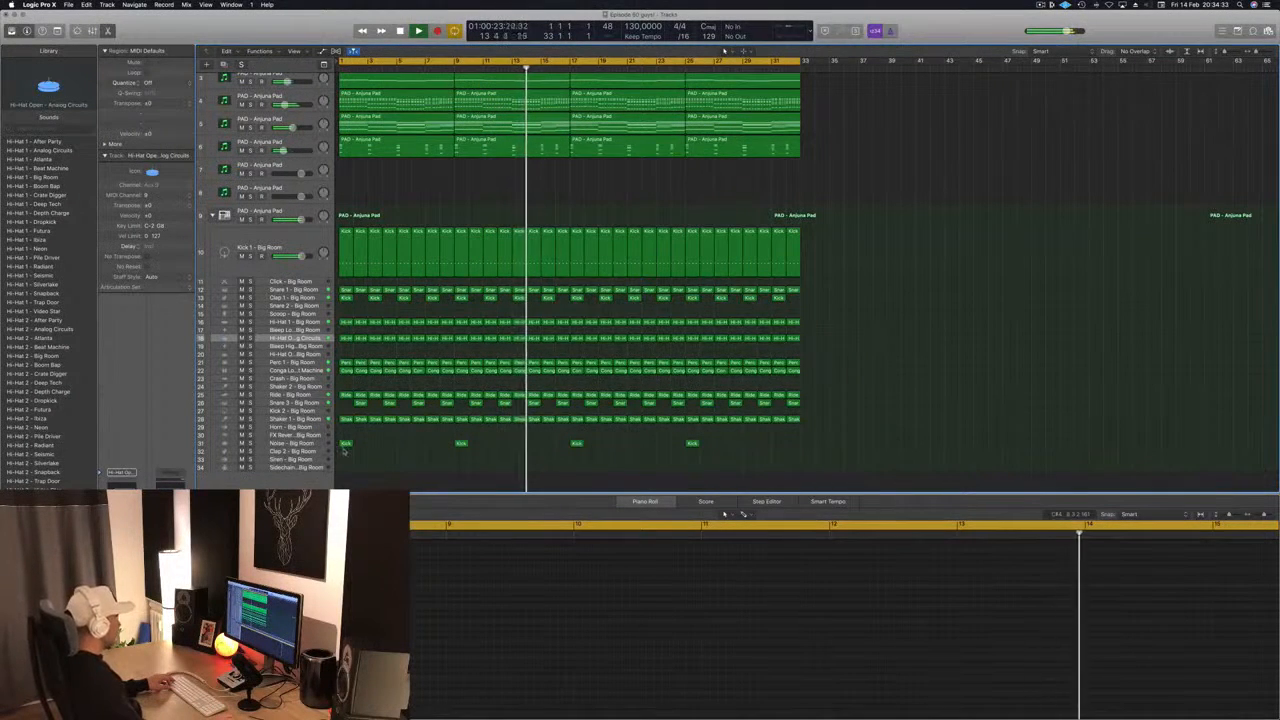
# - Copy the bar 1 Noise region to bar 5 on the Shaker 2 track and restart playback
pyautogui.click(345, 443)
pyautogui.moveTo(345, 443); pyautogui.dragTo(404, 386)
pyautogui.click(886, 587)
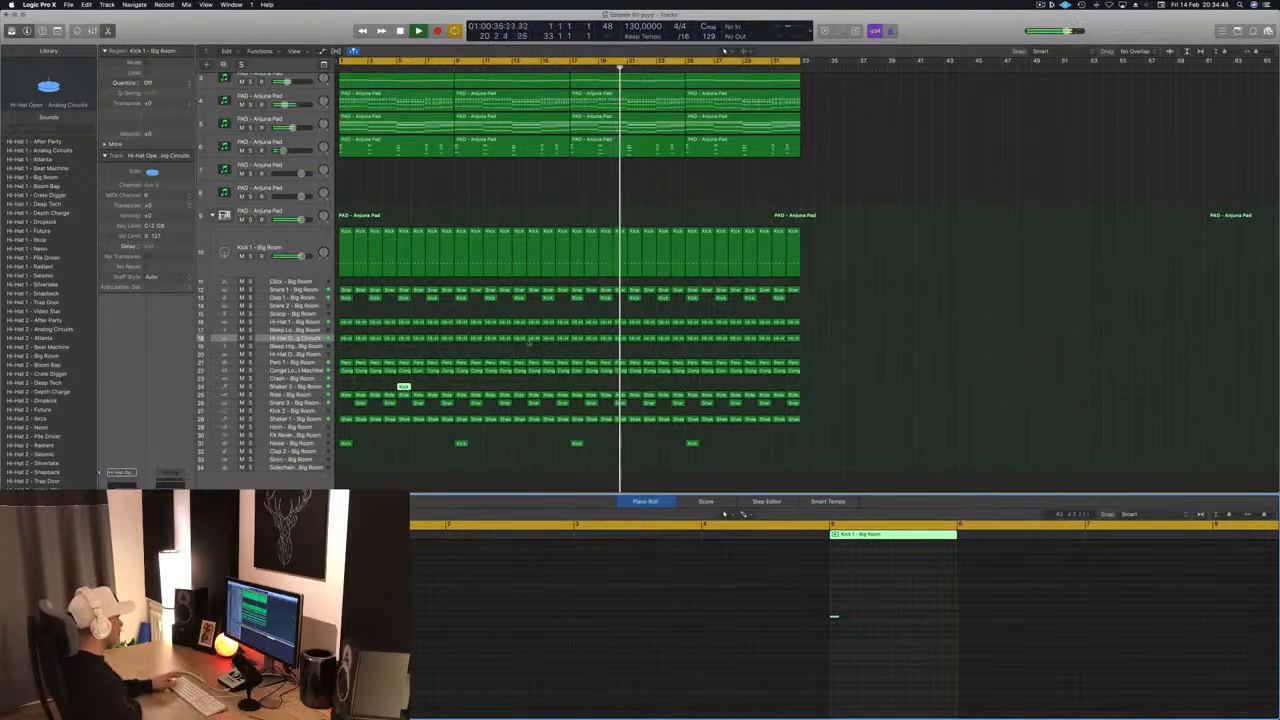
pyautogui.press('Return')
# - Move the bar 5 Shaker 2 region to the Crash - Big Room track and copy it to bars 13, 21 and 29
pyautogui.moveTo(405, 388); pyautogui.dragTo(405, 379)
pyautogui.click(290, 379)
pyautogui.press('Return')
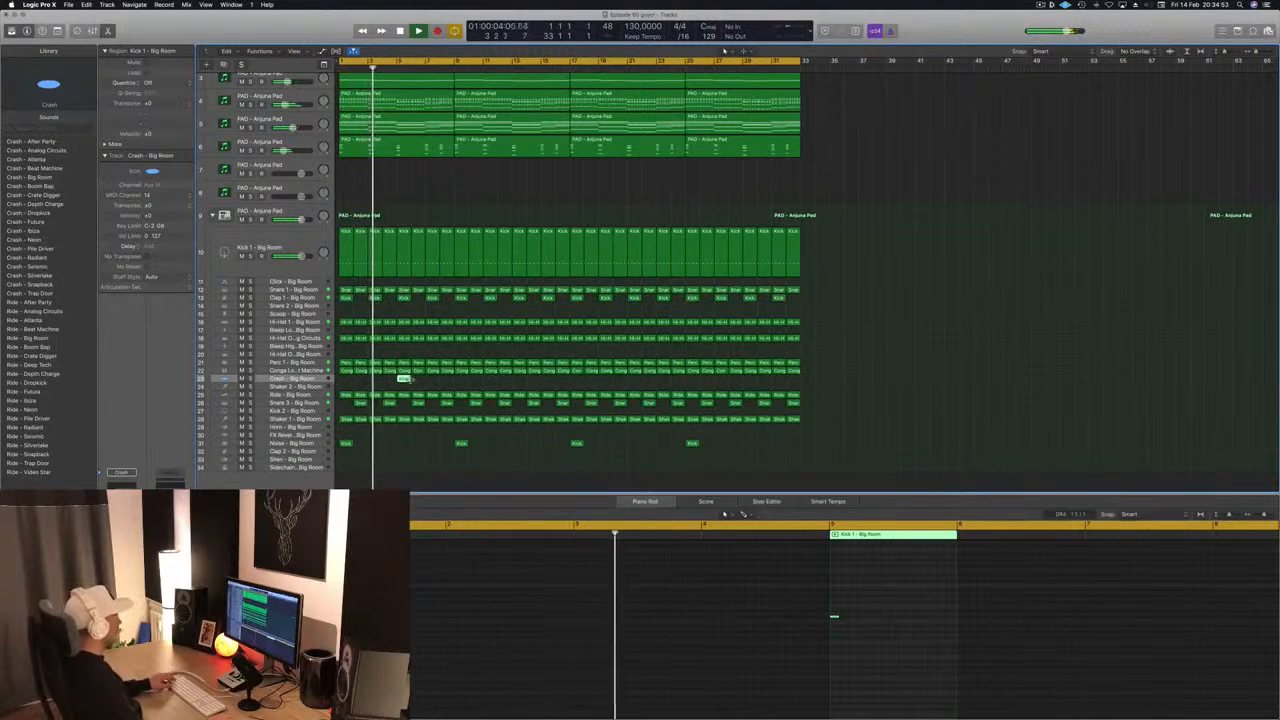
pyautogui.moveTo(404, 380); pyautogui.dragTo(541, 389)
pyautogui.moveTo(406, 382); pyautogui.dragTo(634, 386)
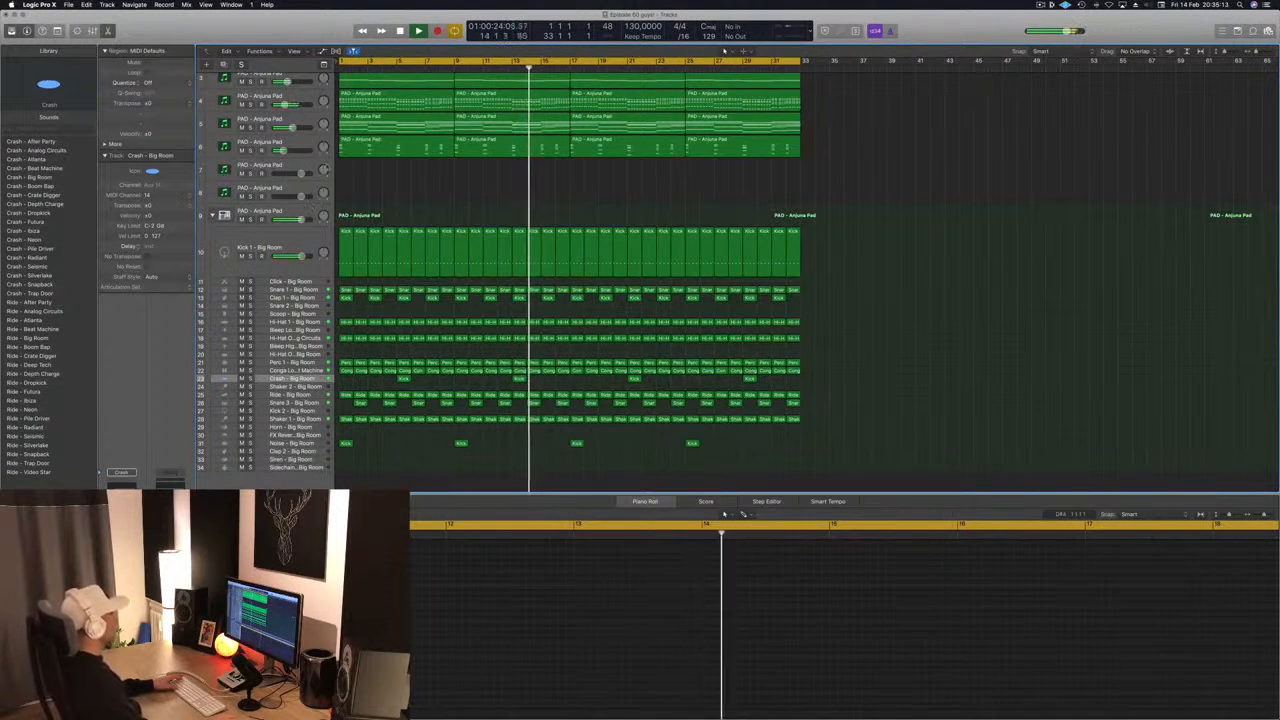
# - Open the Sylenth1 instrument on track 7 and move its window clear of the track list
pyautogui.click(308, 171)
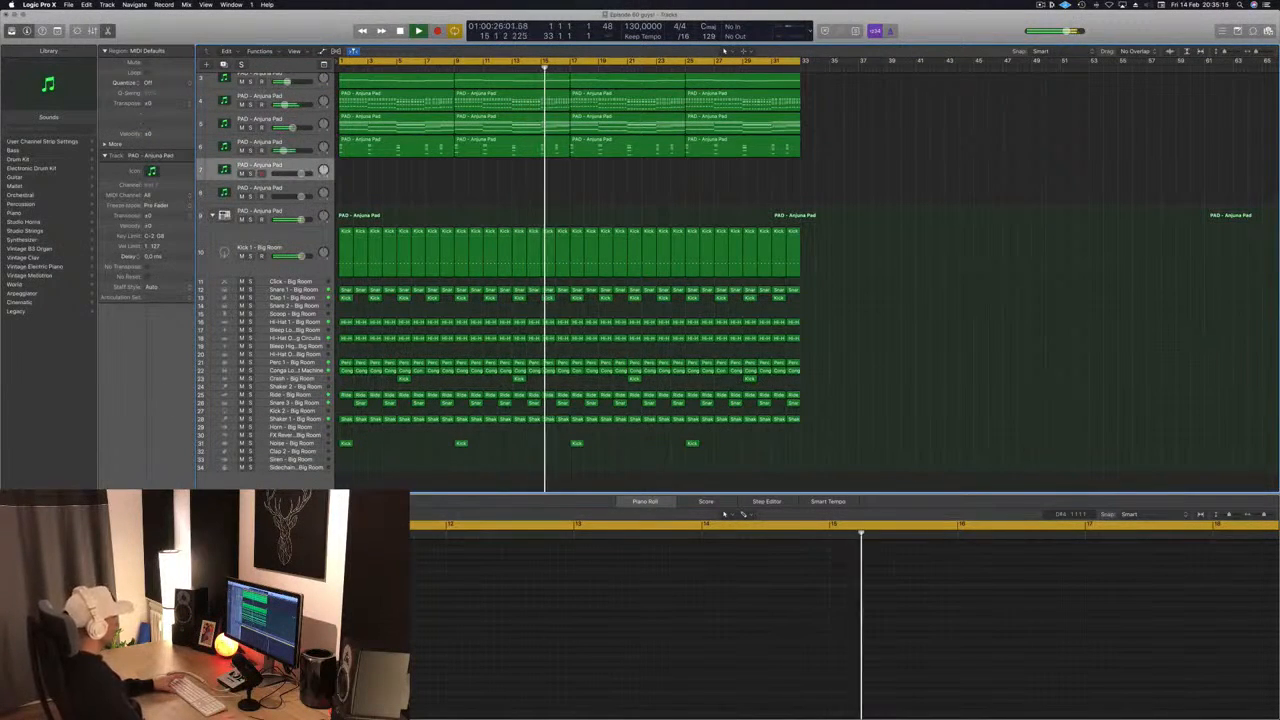
pyautogui.press('v')
pyautogui.press('y')
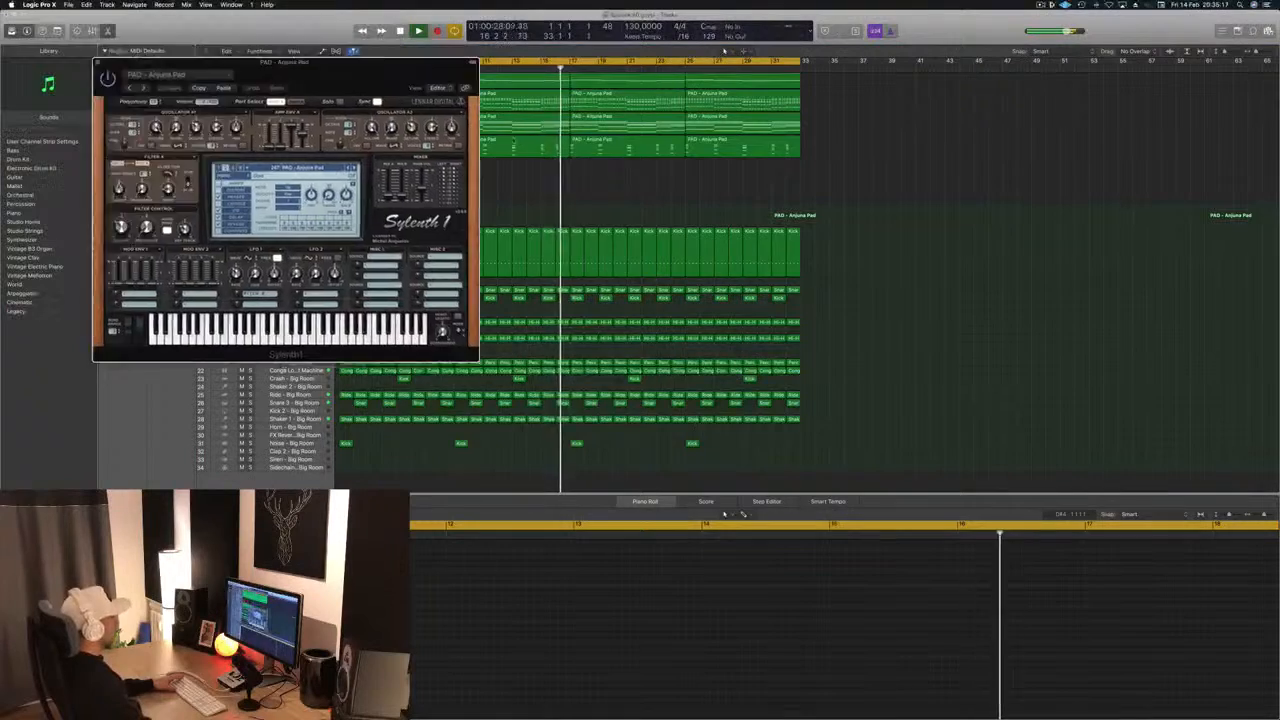
pyautogui.moveTo(356, 70); pyautogui.dragTo(967, 160)
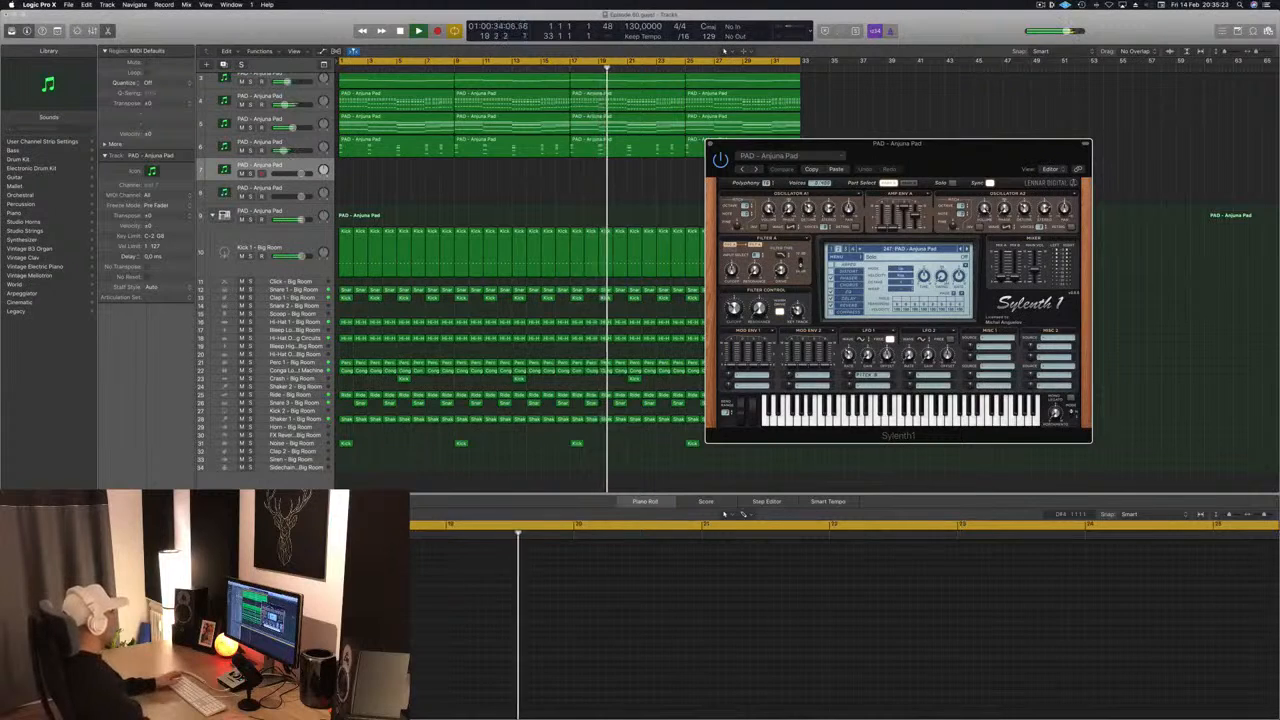
pyautogui.click(124, 535)
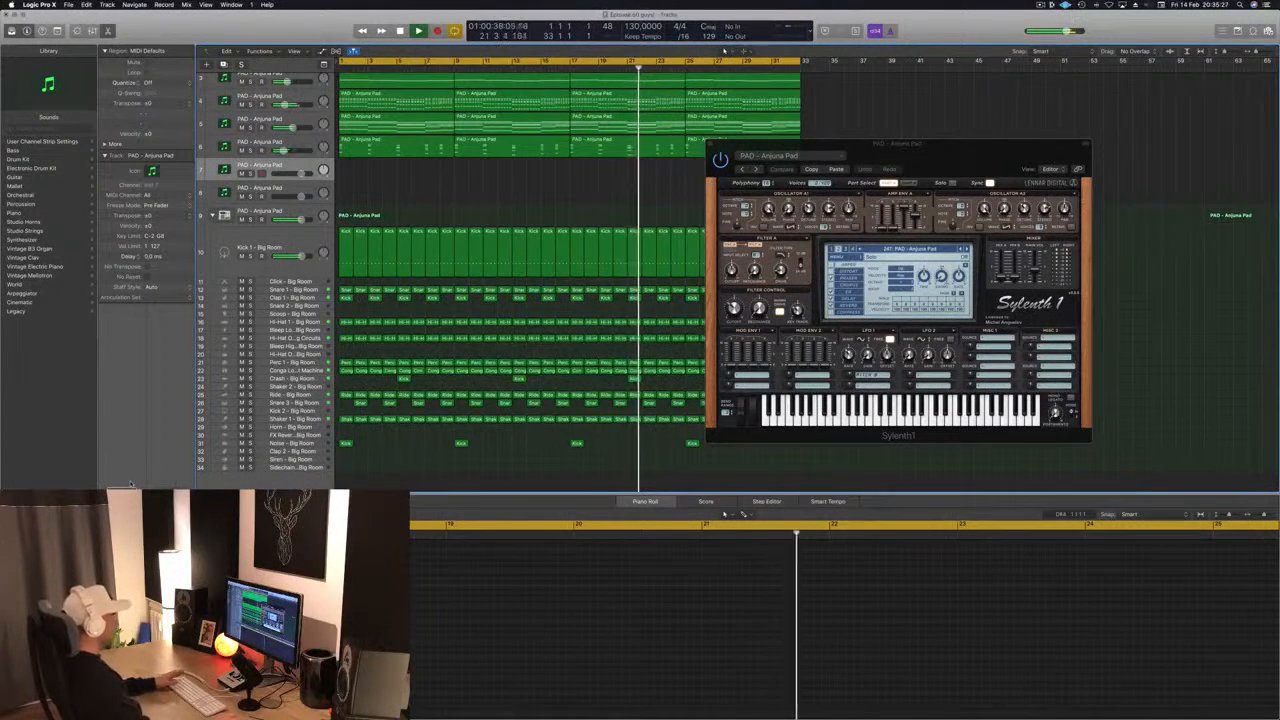
pyautogui.click(292, 379)
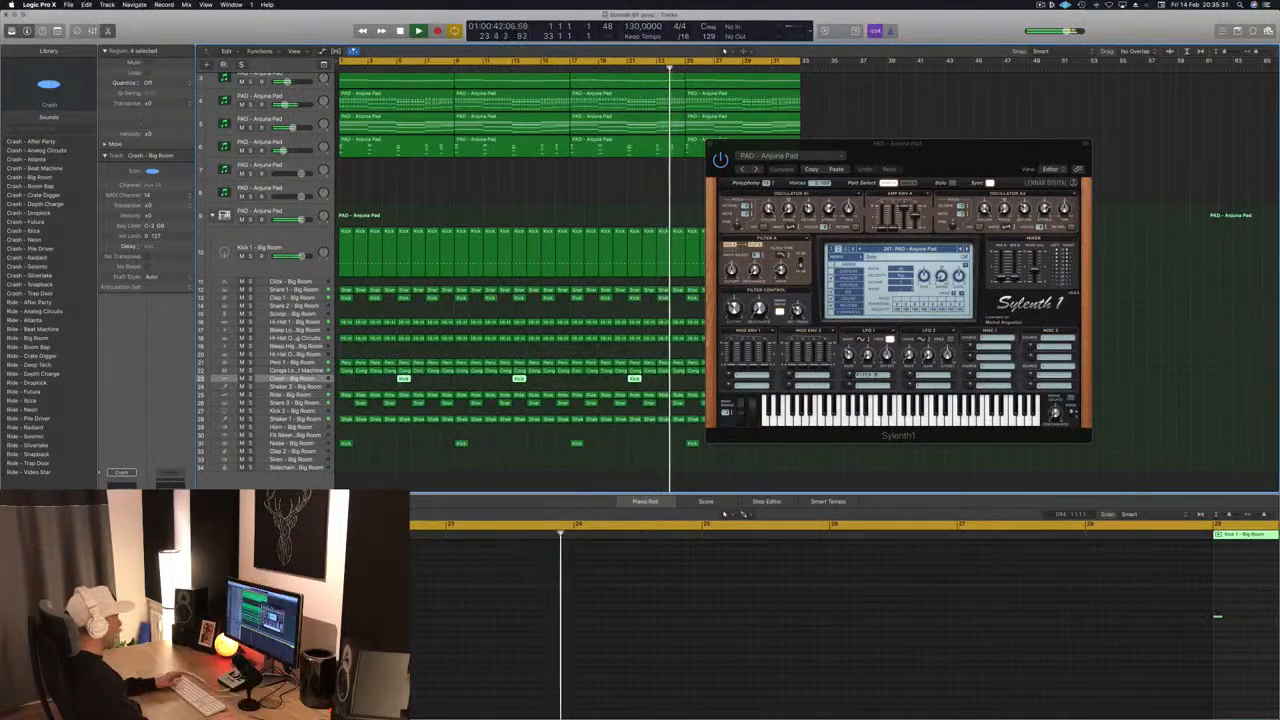
pyautogui.moveTo(935, 154); pyautogui.dragTo(871, 243)
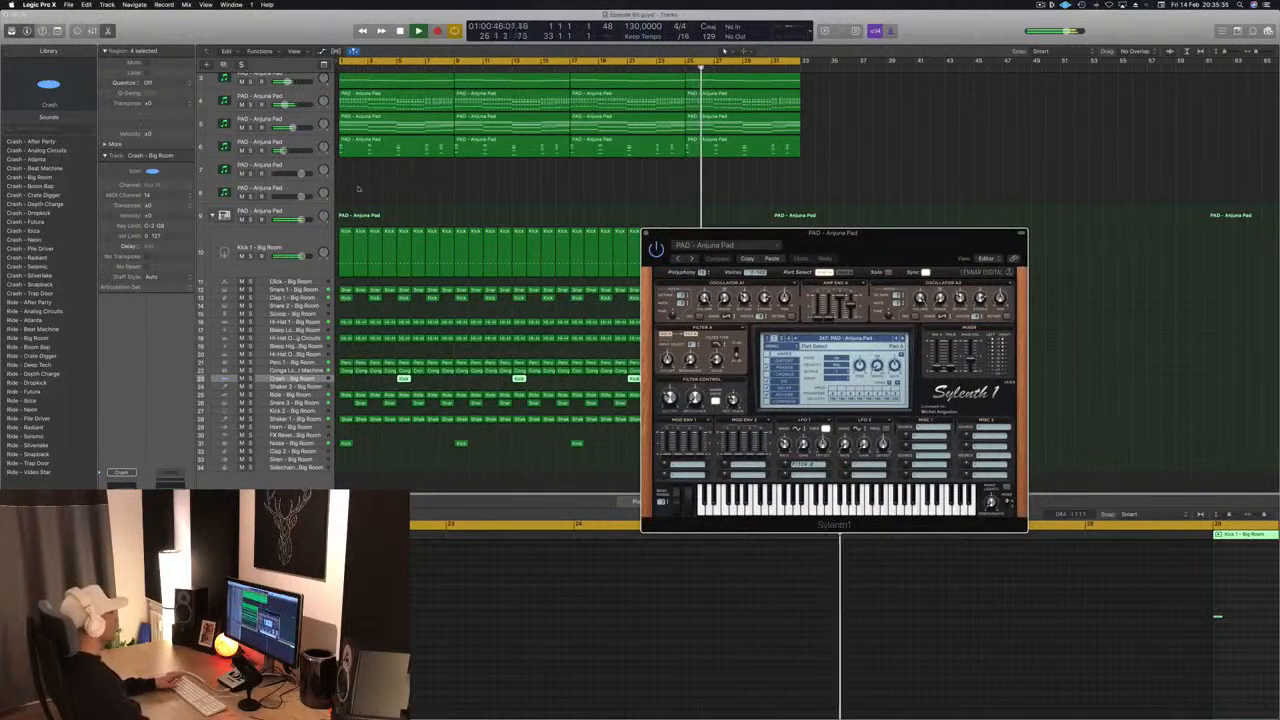
# - Load the grandiose preset in the SilverVerb reverb on Aux 35 and close its window
pyautogui.click(293, 212)
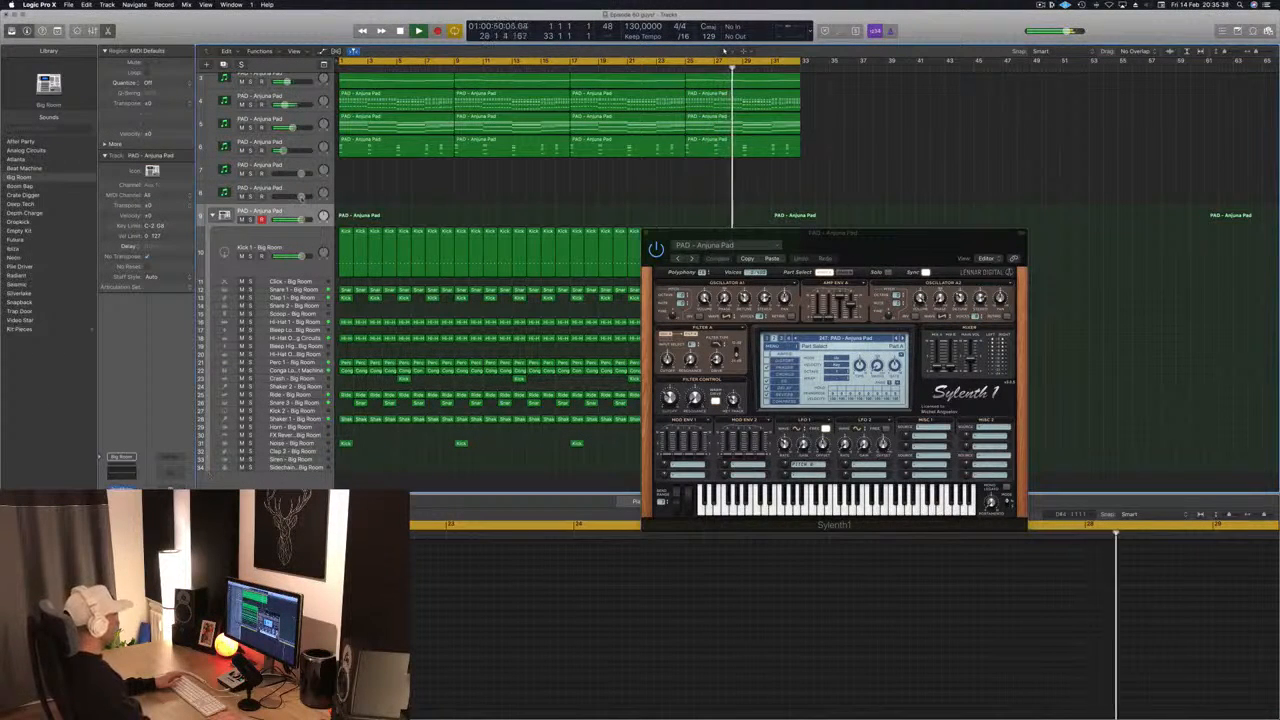
pyautogui.click(304, 166)
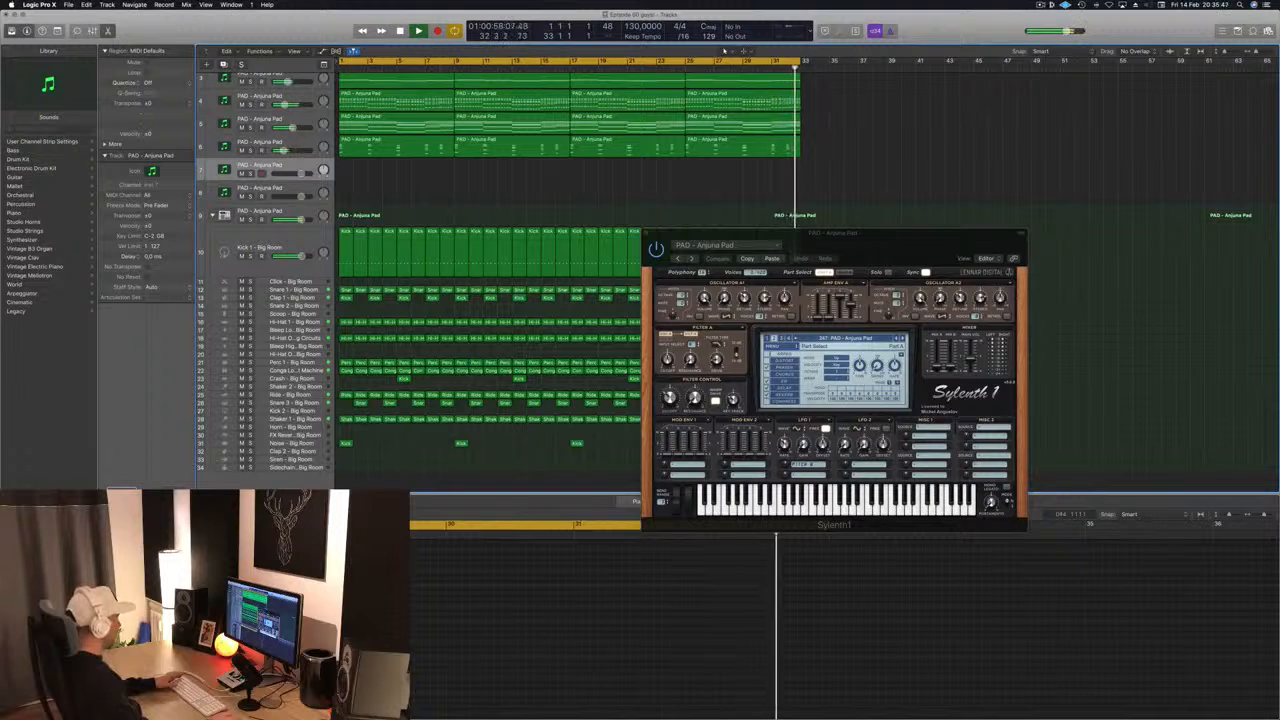
pyautogui.moveTo(133, 0); pyautogui.dragTo(133, 3)
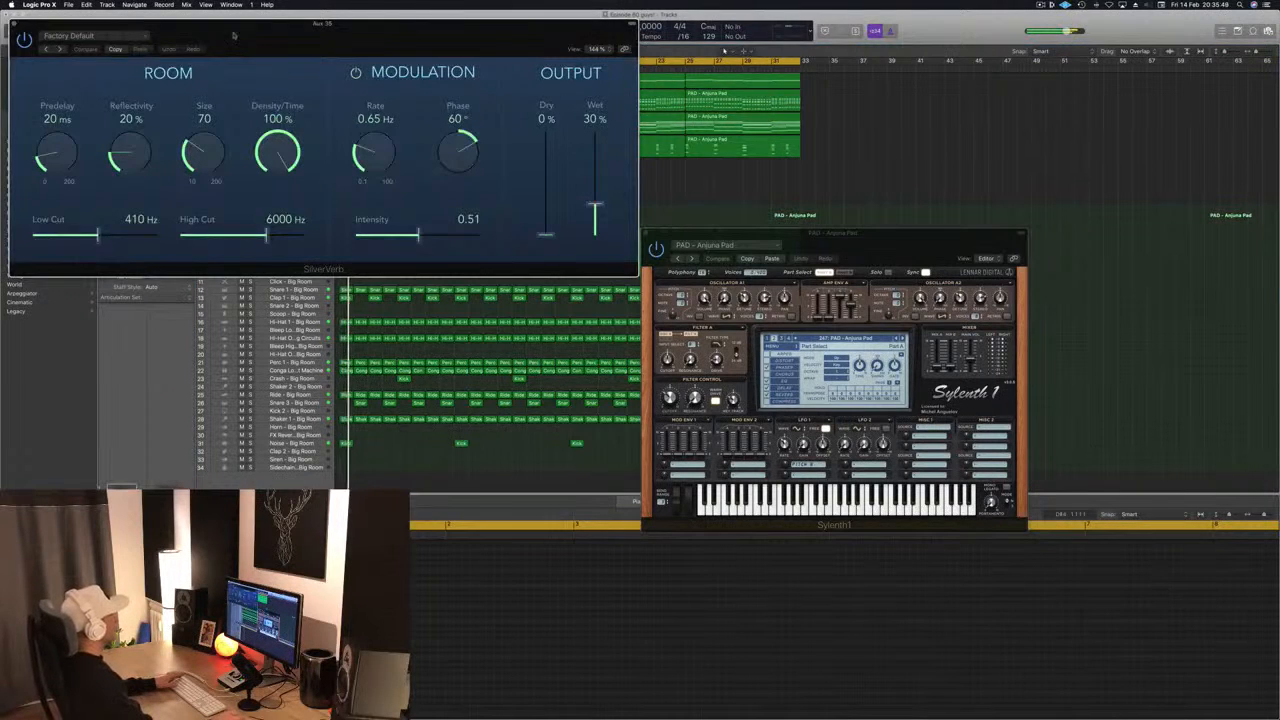
pyautogui.moveTo(232, 35); pyautogui.dragTo(504, 54)
pyautogui.click(340, 54)
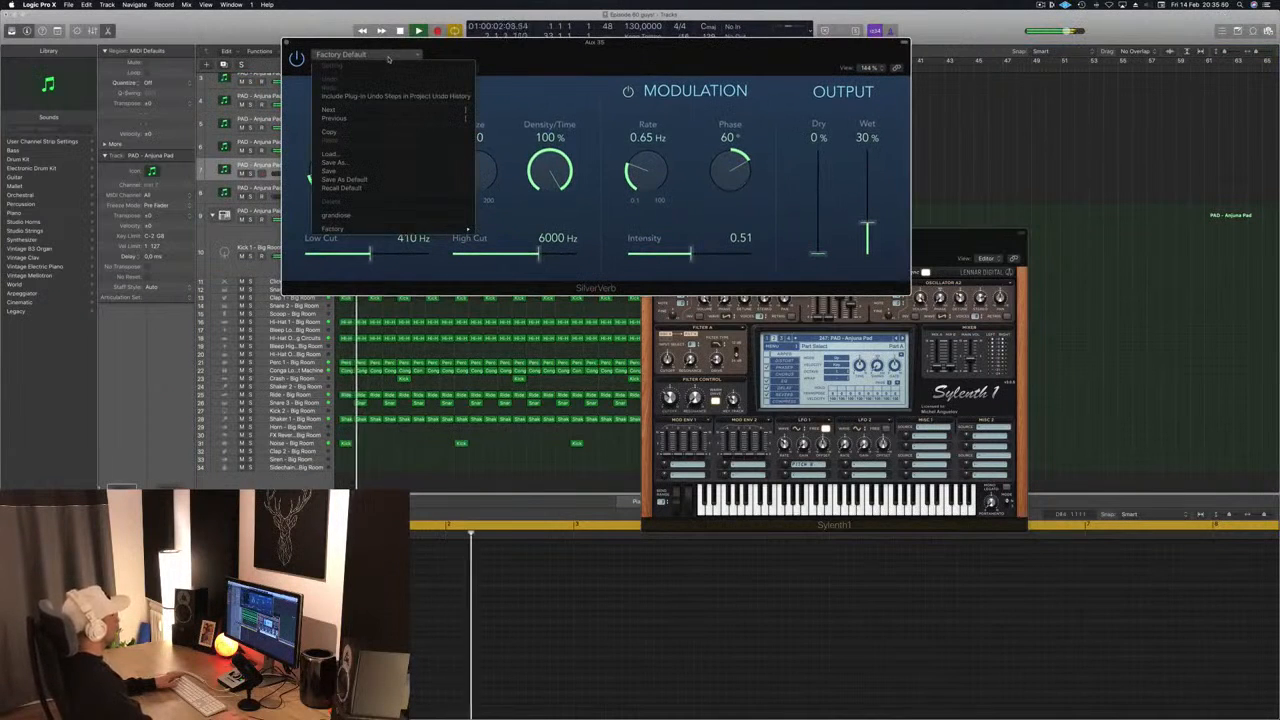
pyautogui.click(389, 216)
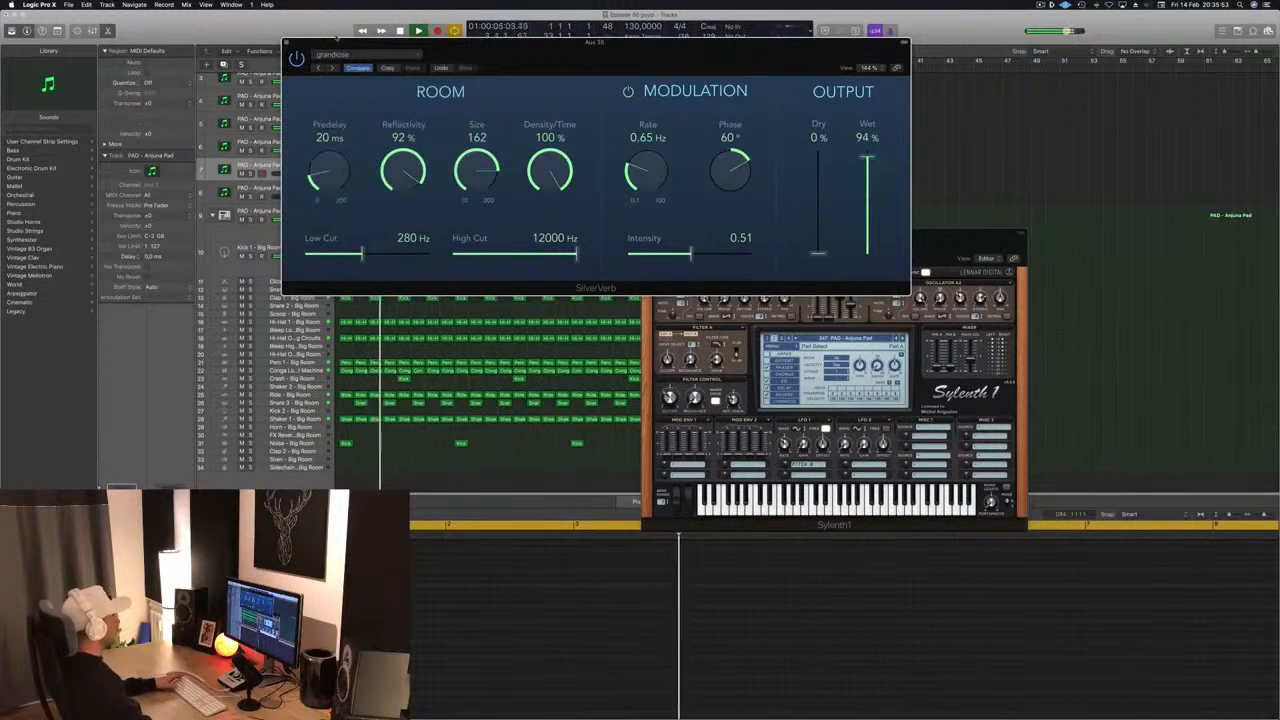
pyautogui.click(287, 43)
# - Show Musical Typing for the Sylenth1 on track 7, raise its octave range to C4 and try out melody notes during playback
pyautogui.moveTo(918, 239); pyautogui.dragTo(985, 107)
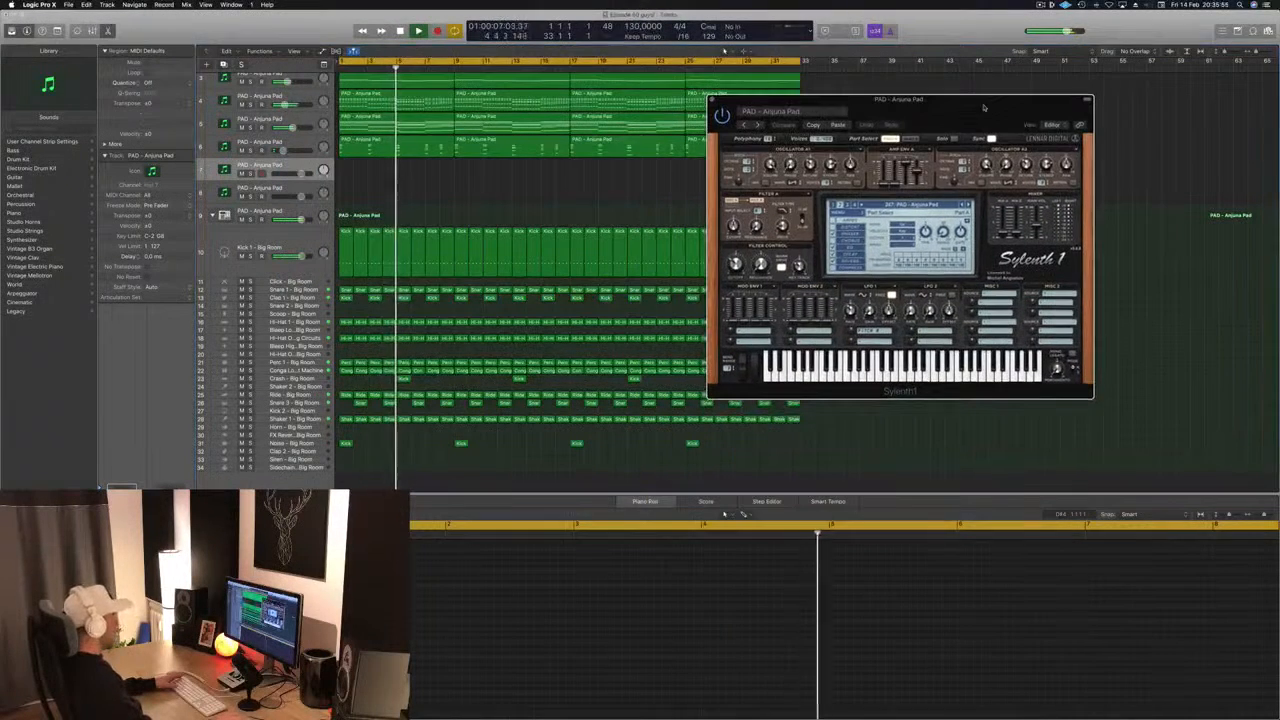
pyautogui.click(283, 166)
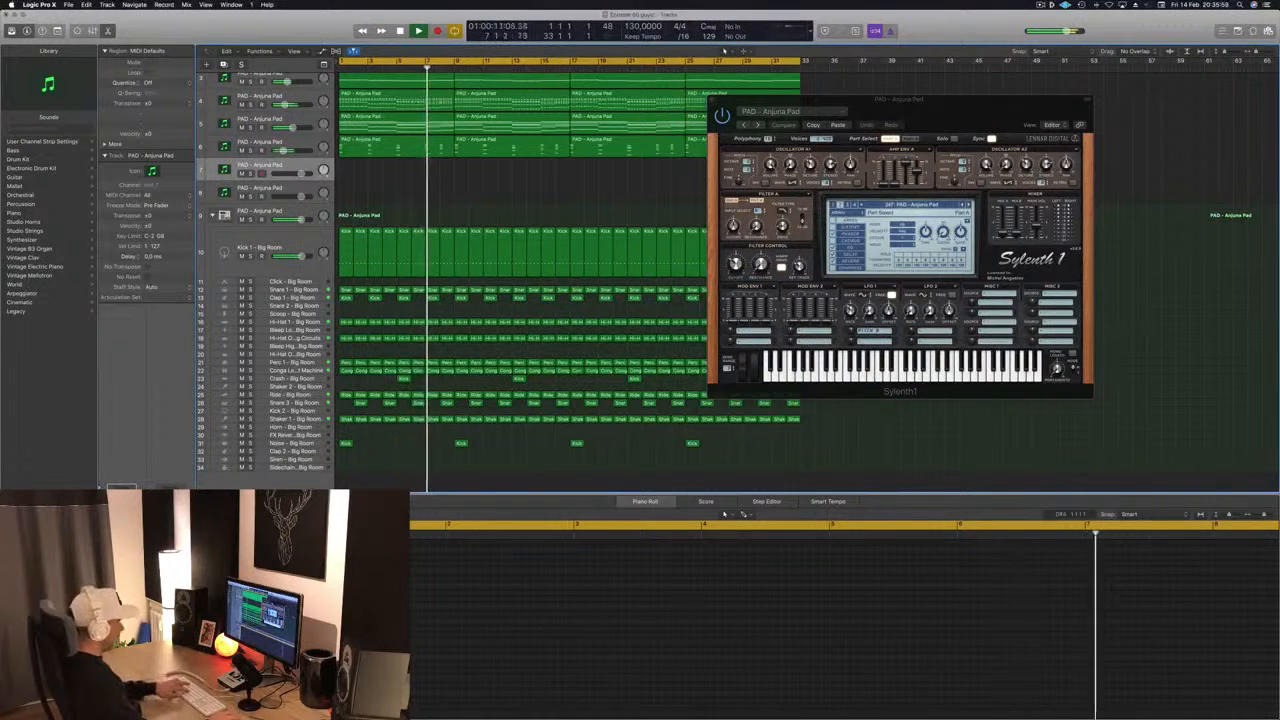
pyautogui.press('super+k')
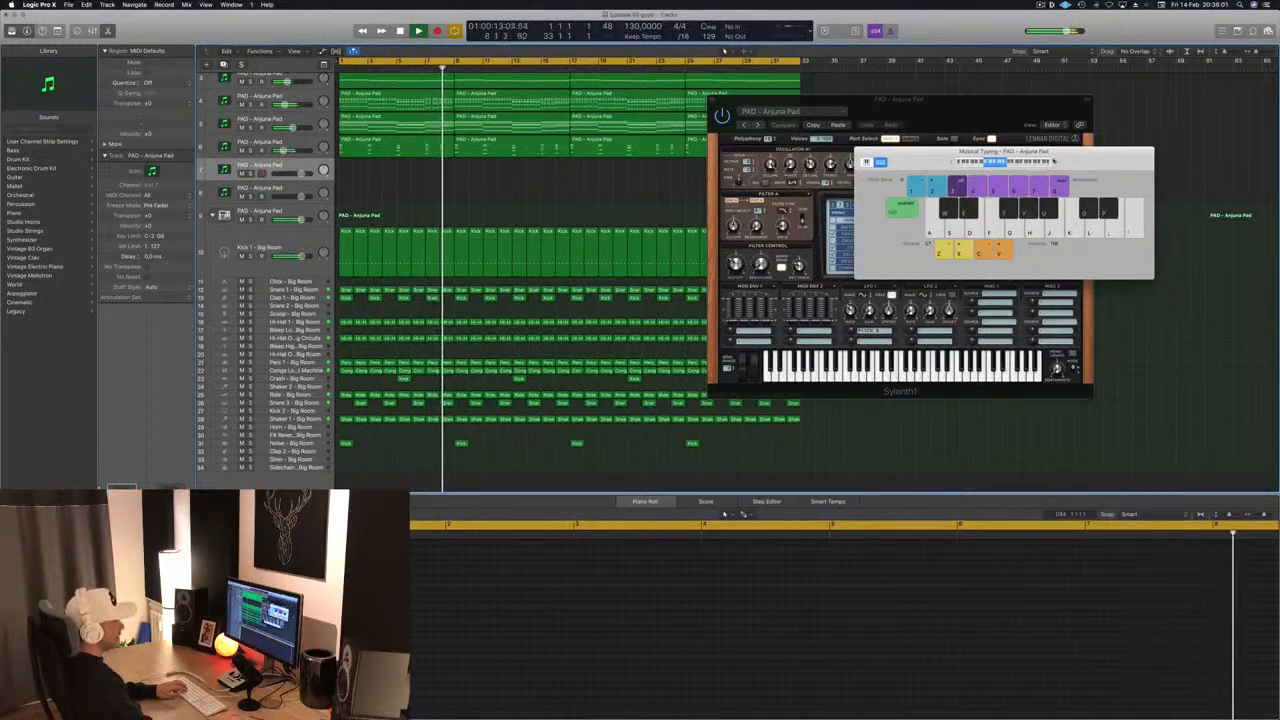
pyautogui.click(1057, 163)
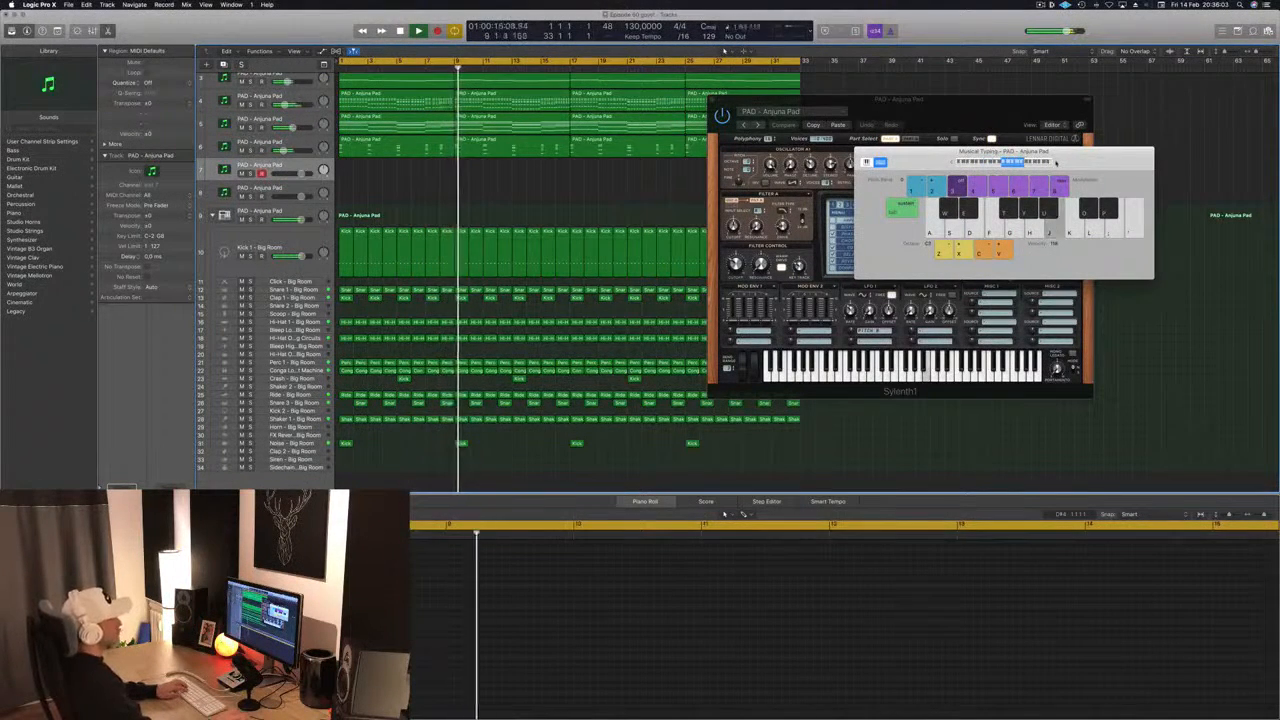
pyautogui.press('j')
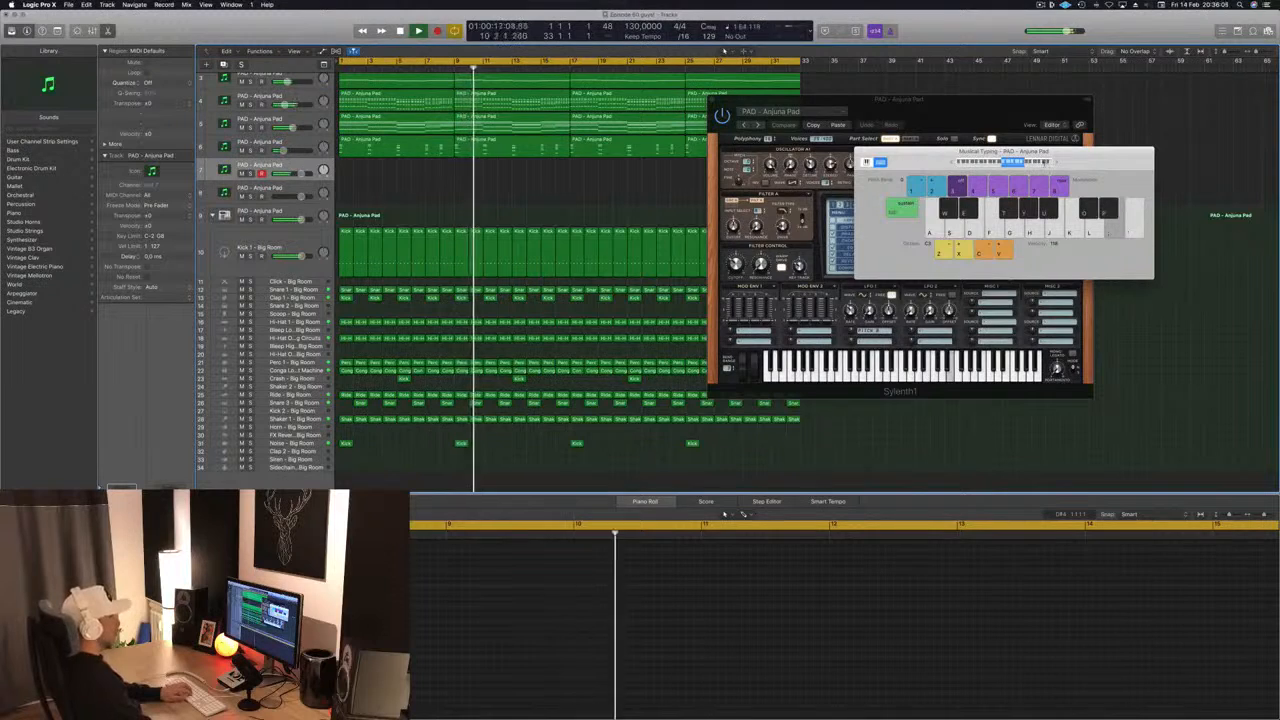
pyautogui.moveTo(945, 155); pyautogui.dragTo(673, 308)
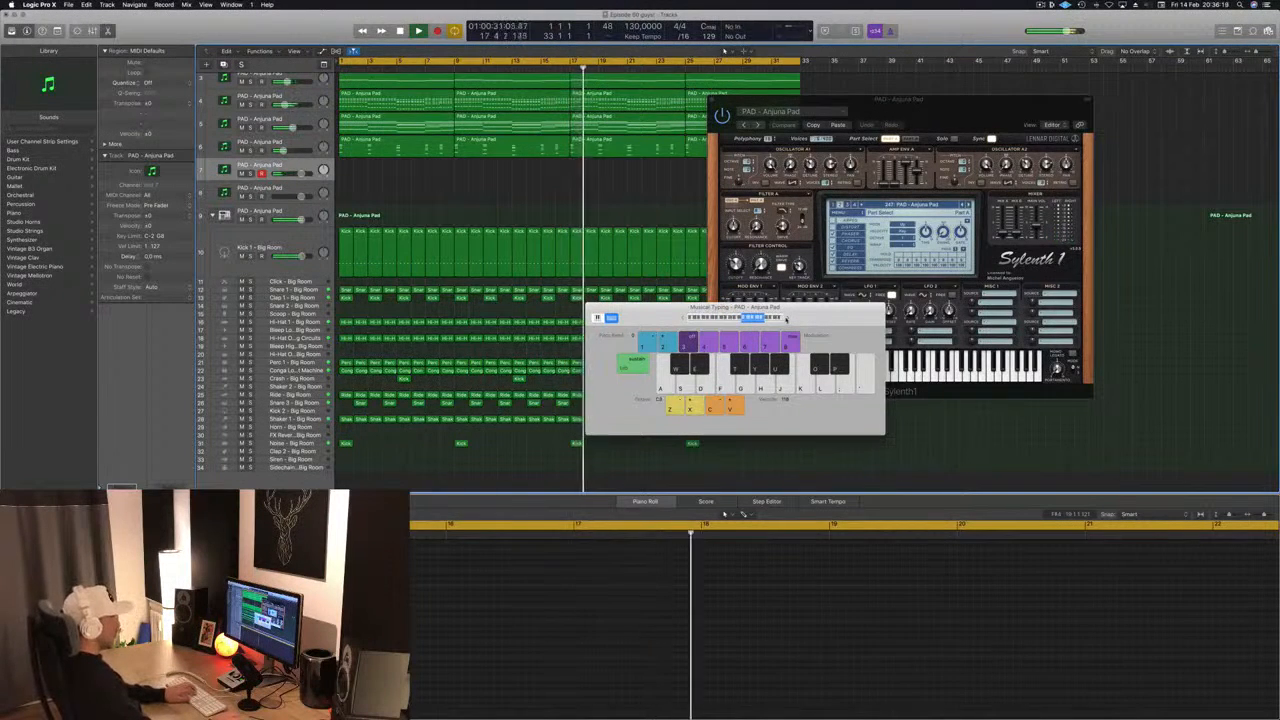
pyautogui.press('p')
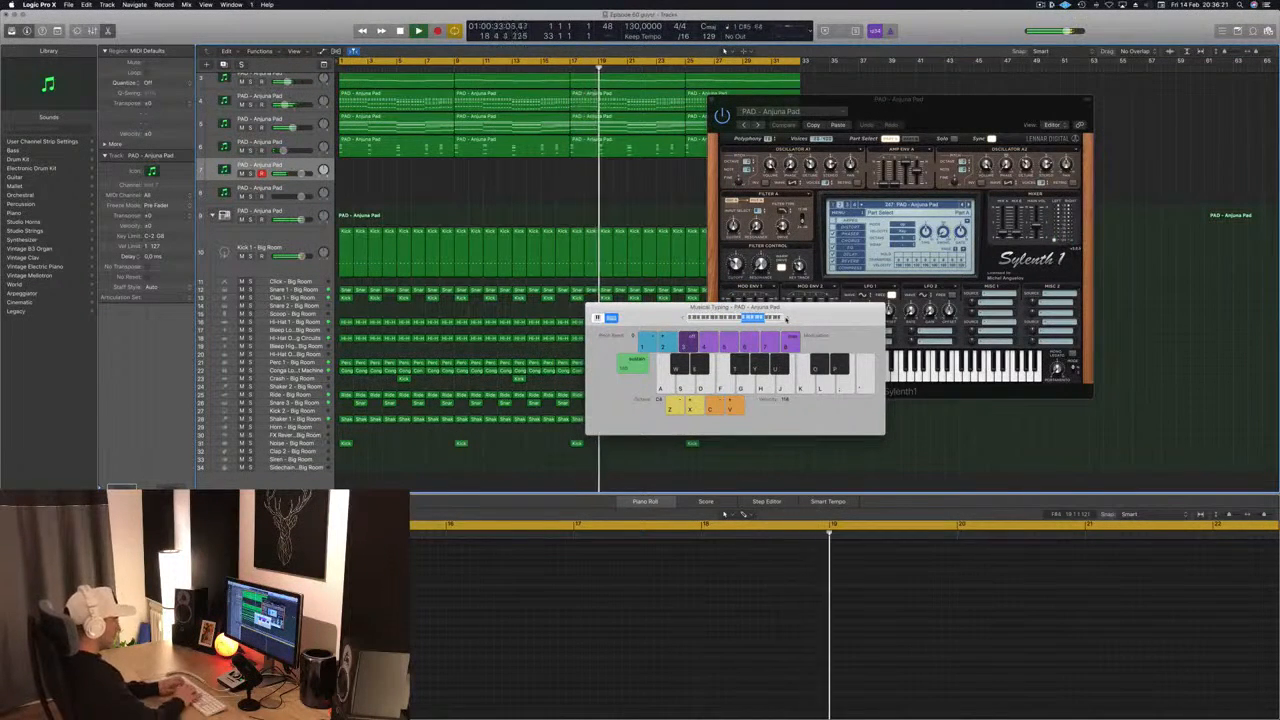
pyautogui.press('y')
# - Try recording a melody on track 7 from about bar 19, then stop and delete the take
pyautogui.press('r')
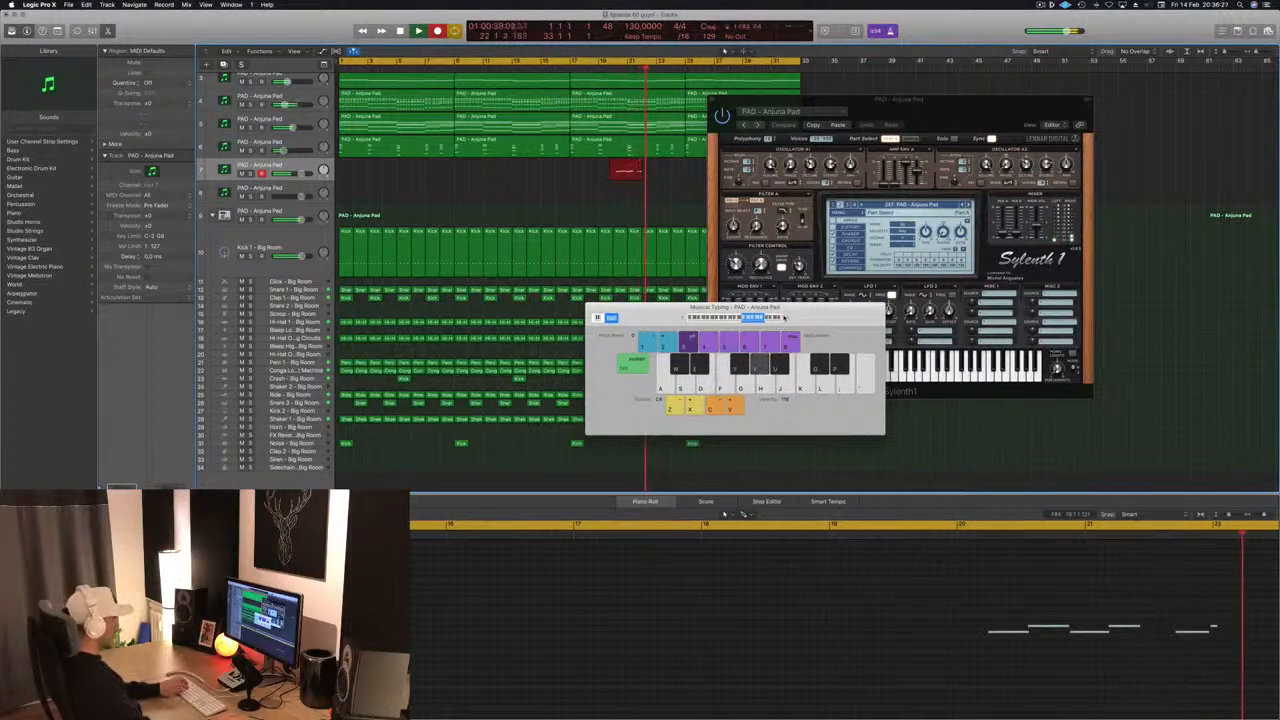
pyautogui.press('u')
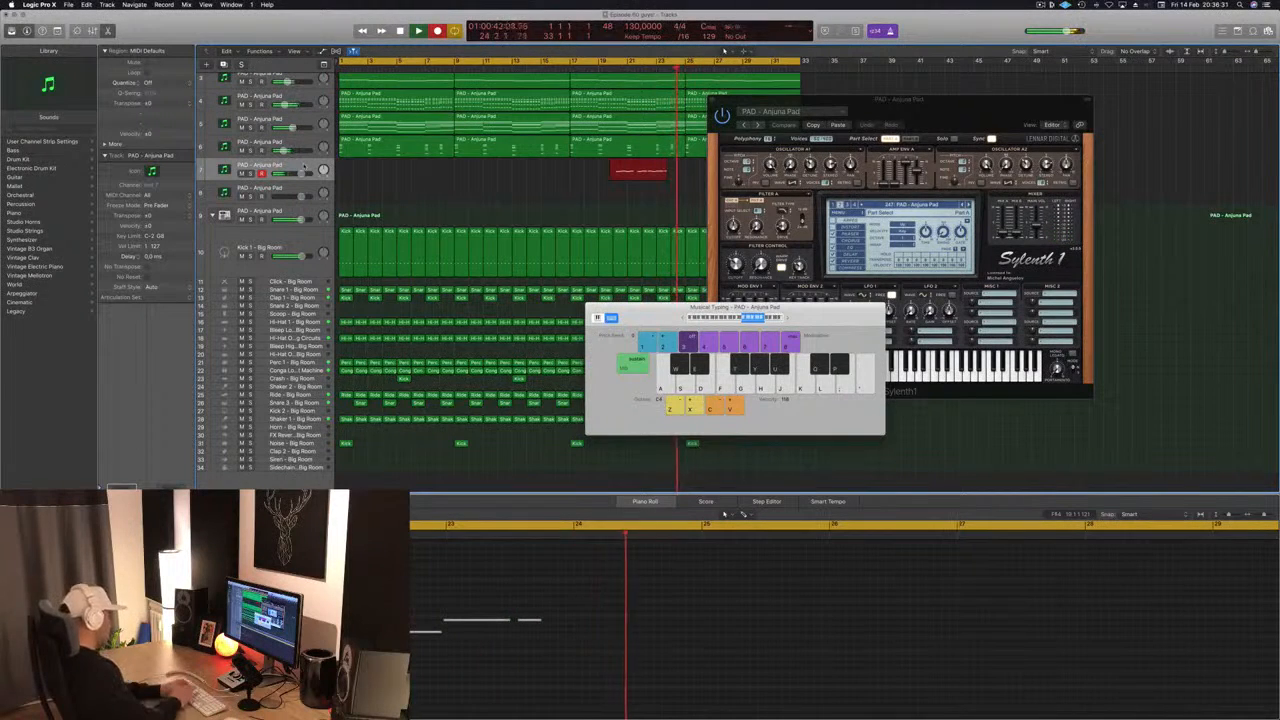
pyautogui.press('space')
pyautogui.press('Delete')
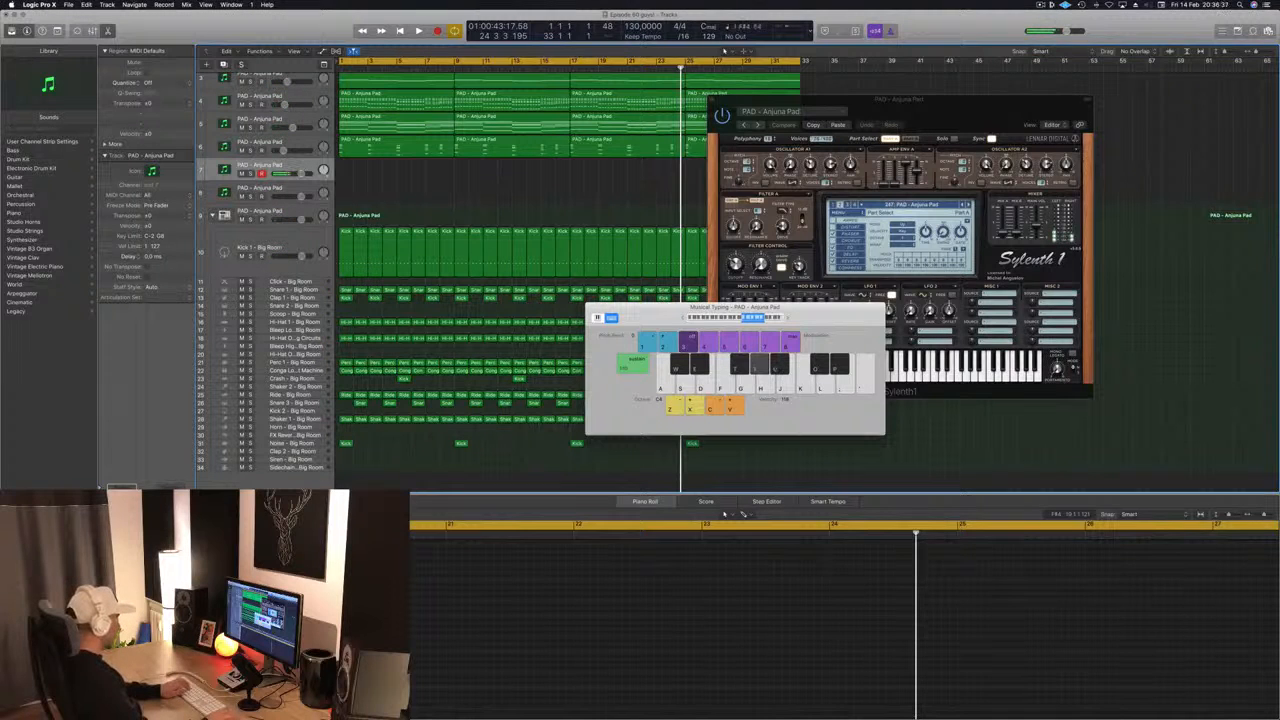
# - Restart playback from bar 1, move Musical Typing clear of Sylenth1 and rehearse the melody at octave C3
pyautogui.press('Return')
pyautogui.press('space')
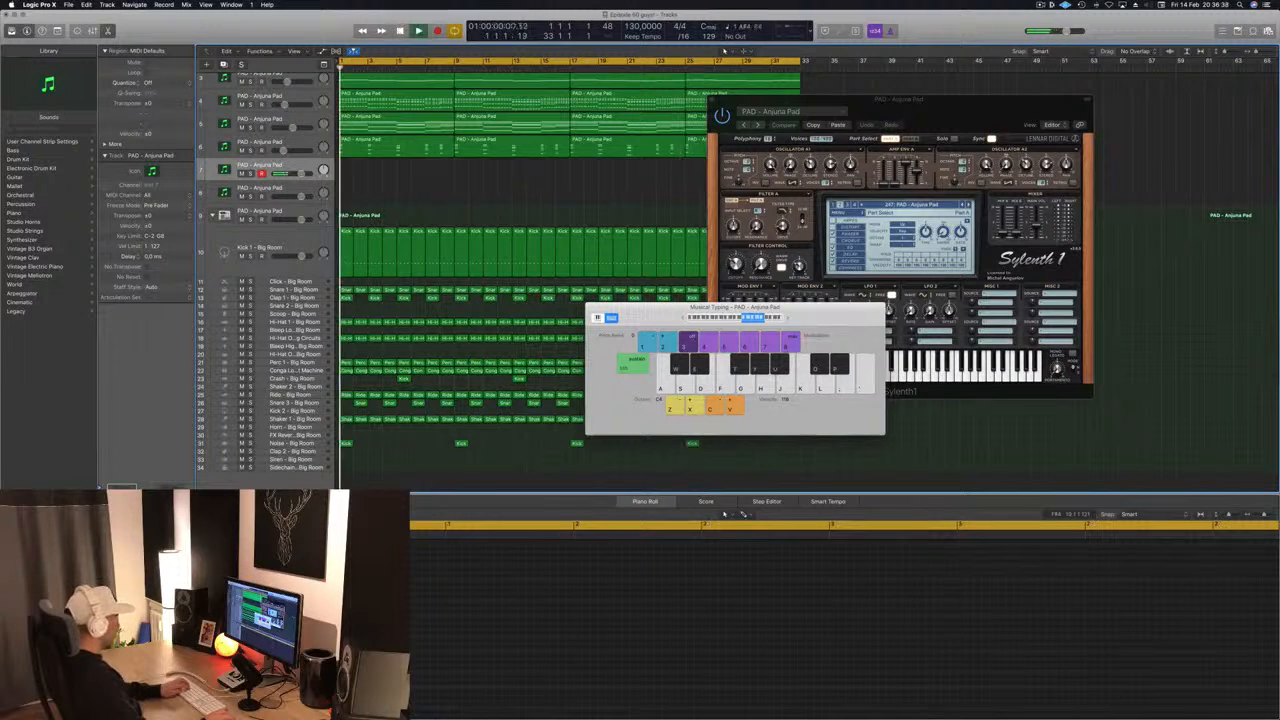
pyautogui.moveTo(709, 282); pyautogui.dragTo(686, 158)
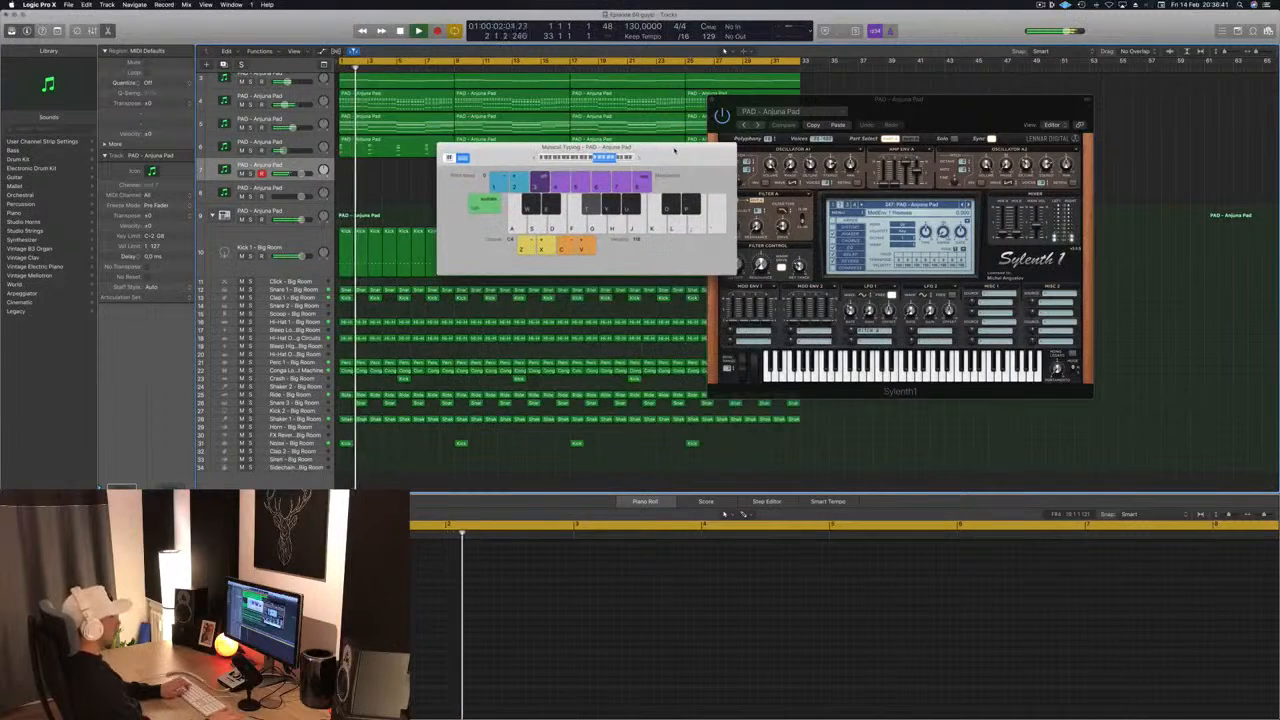
pyautogui.press('i')
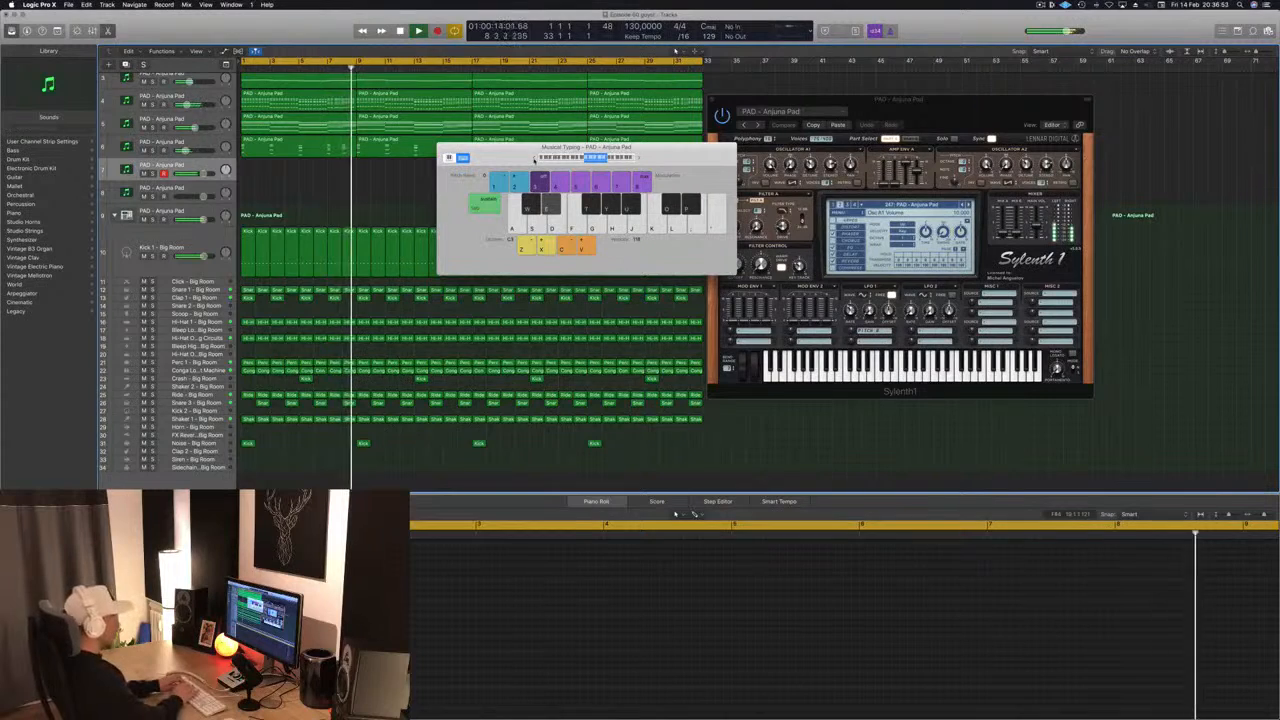
pyautogui.press('i')
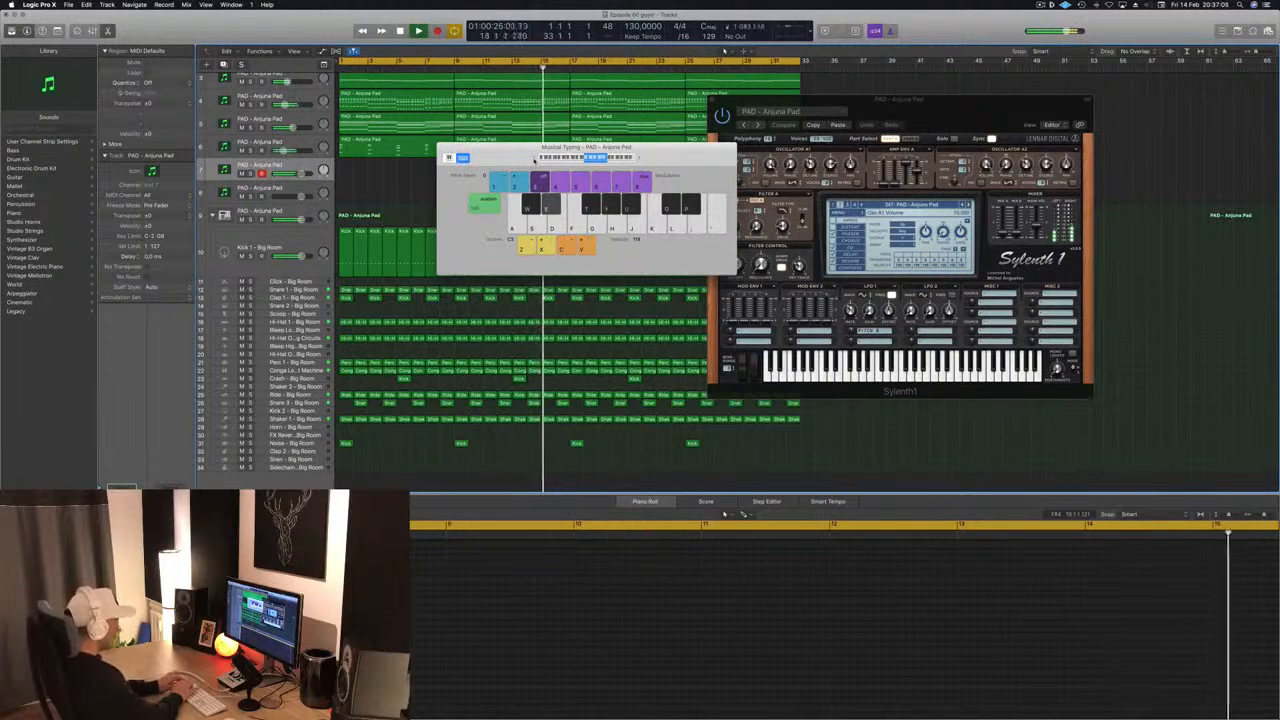
# - Record a played melody on track 7 from bar 17 during playback
pyautogui.press('r')
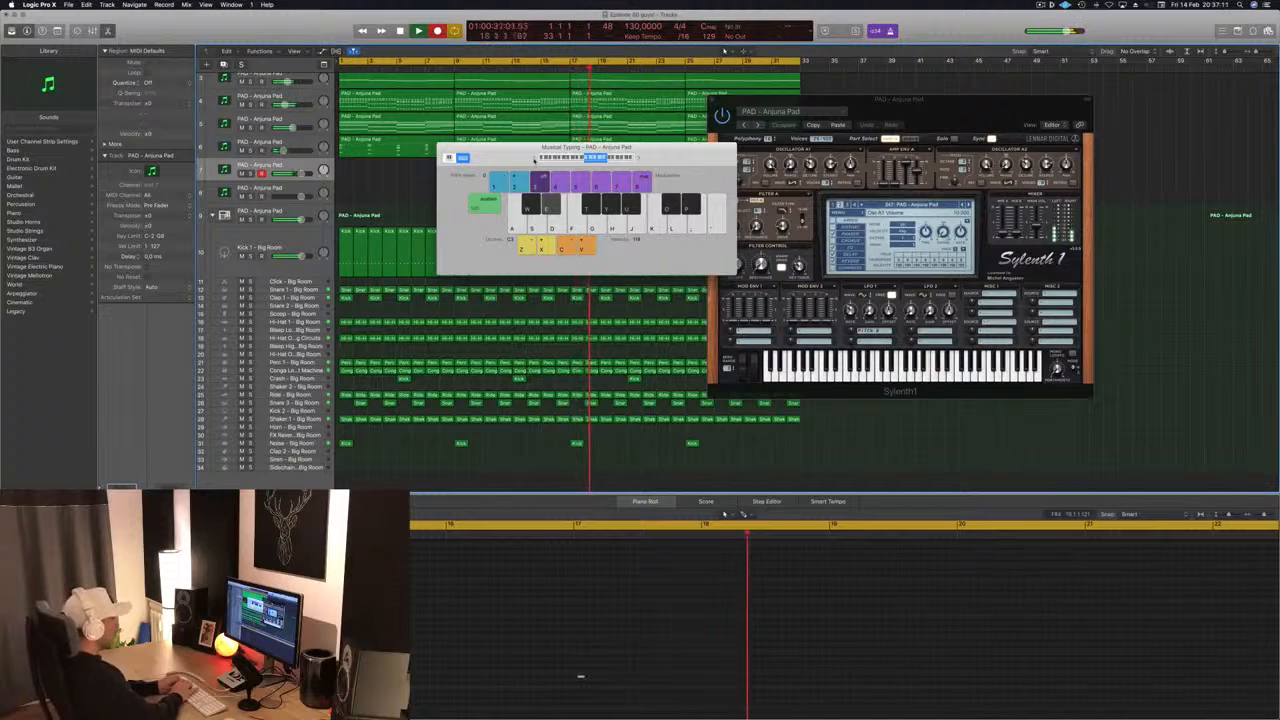
pyautogui.press('u')
pyautogui.press('y')
pyautogui.press('e')
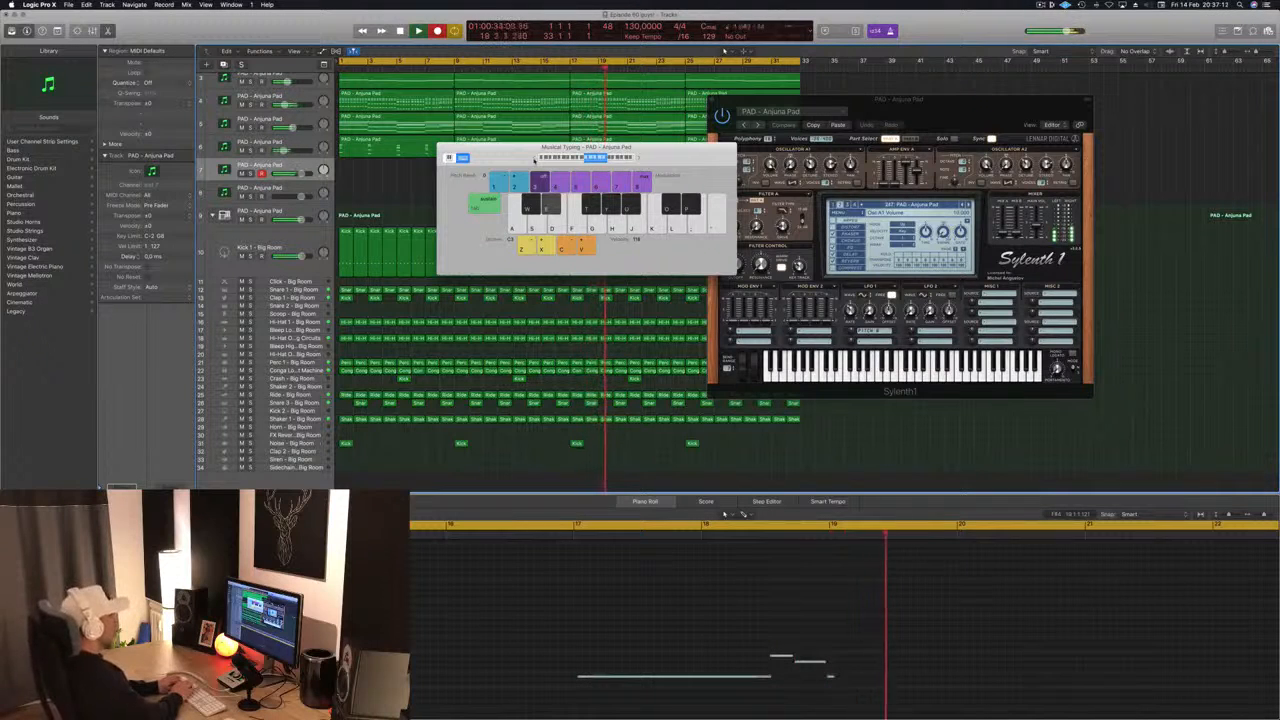
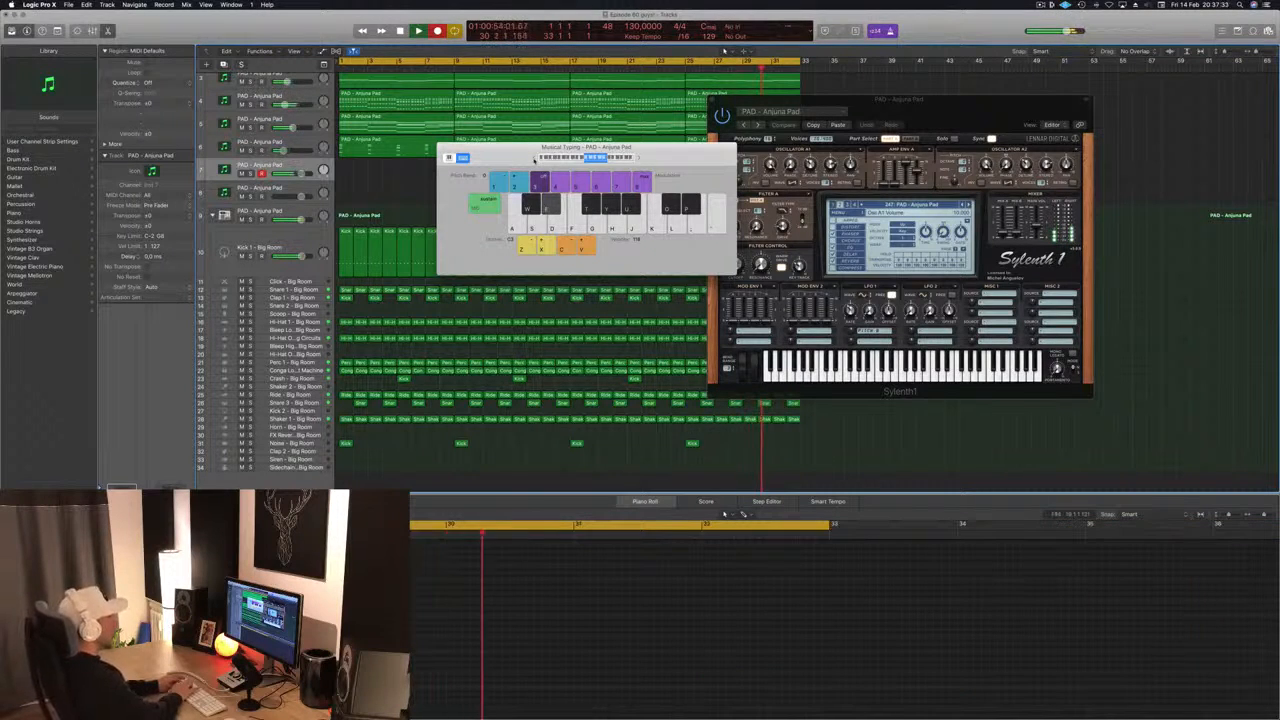
# - Play the closing melody notes on track 7 up to about bar 32 and end the recording
pyautogui.press('e')
pyautogui.press('w')
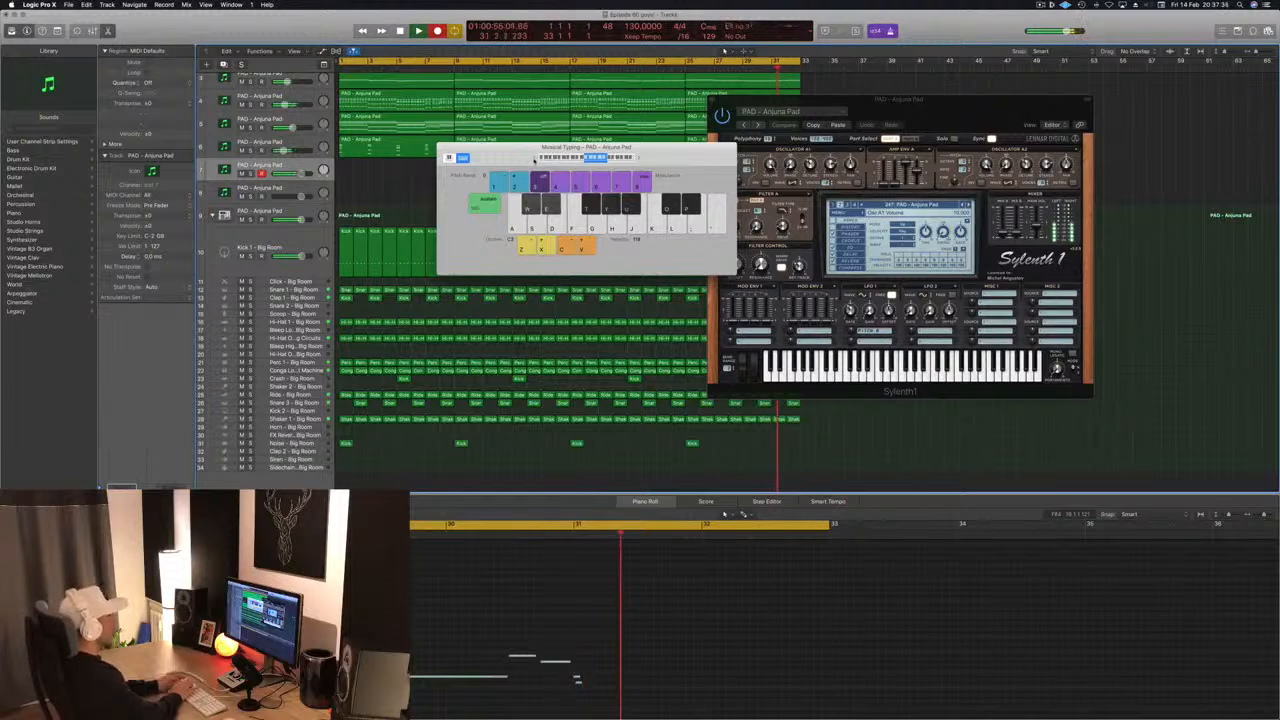
pyautogui.press('y')
pyautogui.press('t')
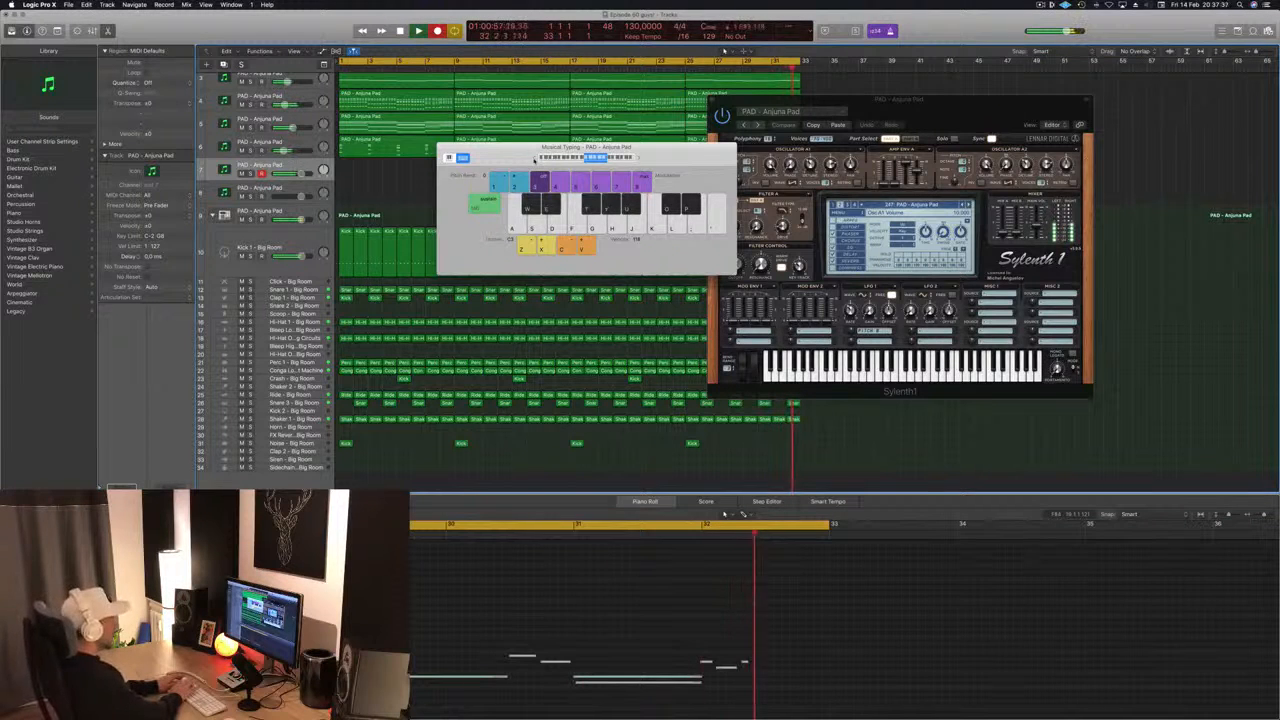
pyautogui.press('t')
pyautogui.press('y')
pyautogui.press('space')
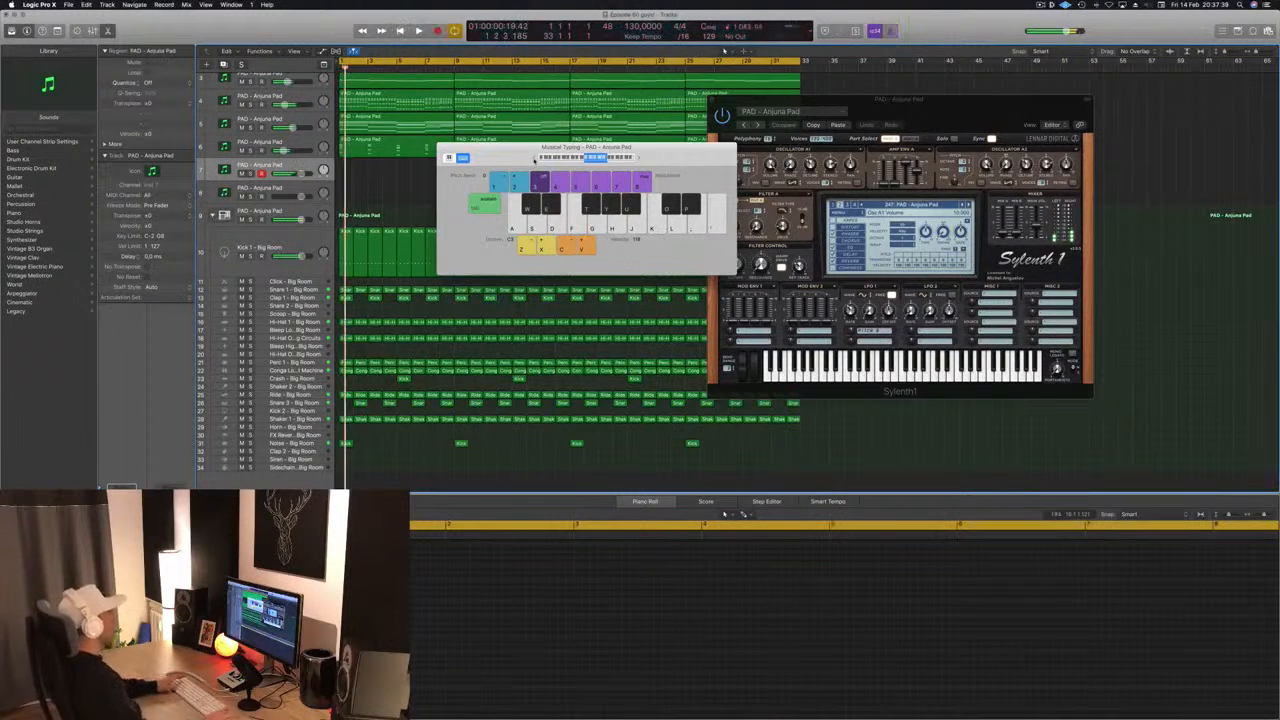
# - Clear the floating windows off the recorded melody region on track 7, split it at bar 25 and delete its first half
pyautogui.moveTo(678, 156); pyautogui.dragTo(1030, 131)
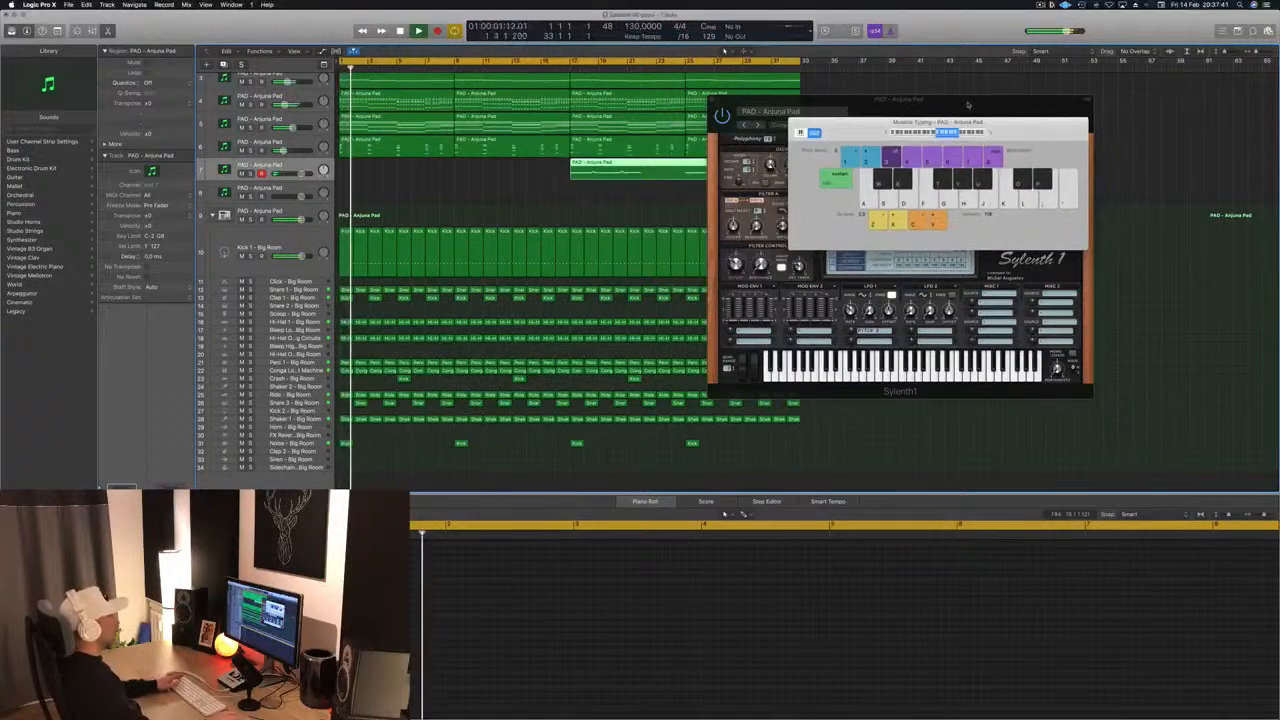
pyautogui.moveTo(900, 100); pyautogui.dragTo(1118, 118)
pyautogui.keyDown('super'); pyautogui.click(684, 171); pyautogui.keyUp('super')
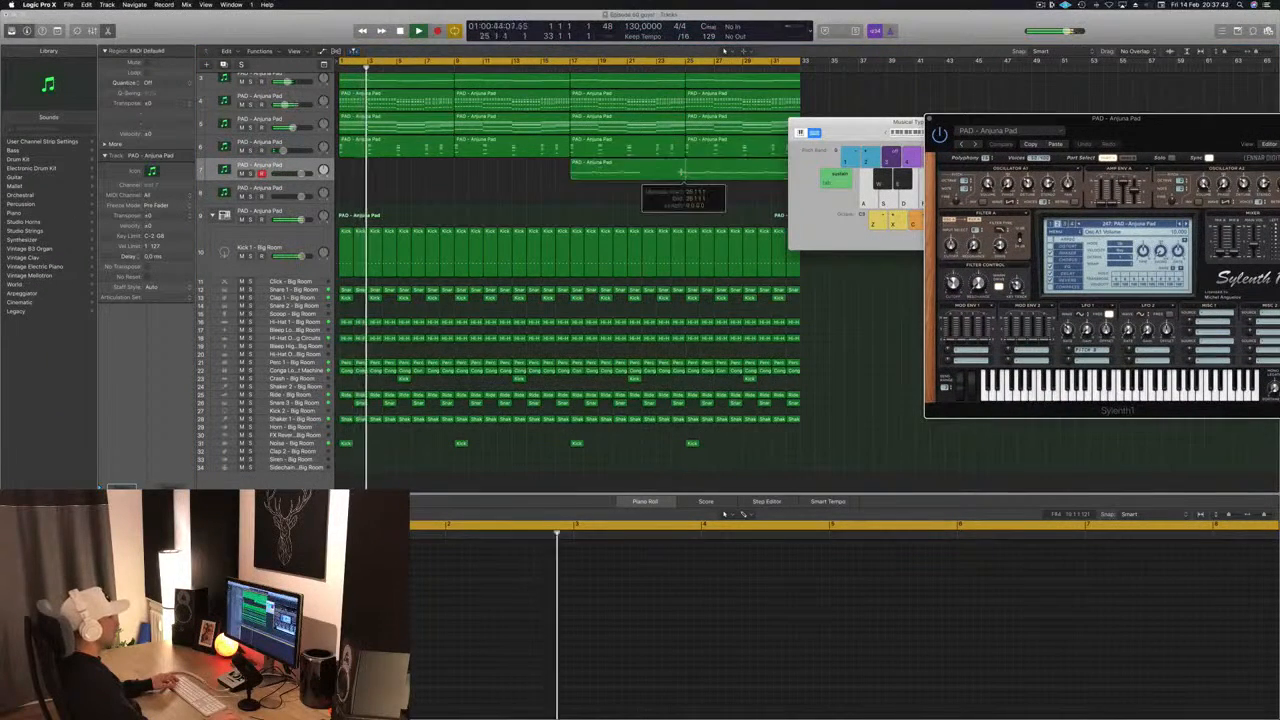
pyautogui.keyDown('super'); pyautogui.click(684, 171); pyautogui.keyUp('super')
pyautogui.keyDown('super'); pyautogui.doubleClick(684, 171); pyautogui.keyUp('super')
pyautogui.click(657, 171)
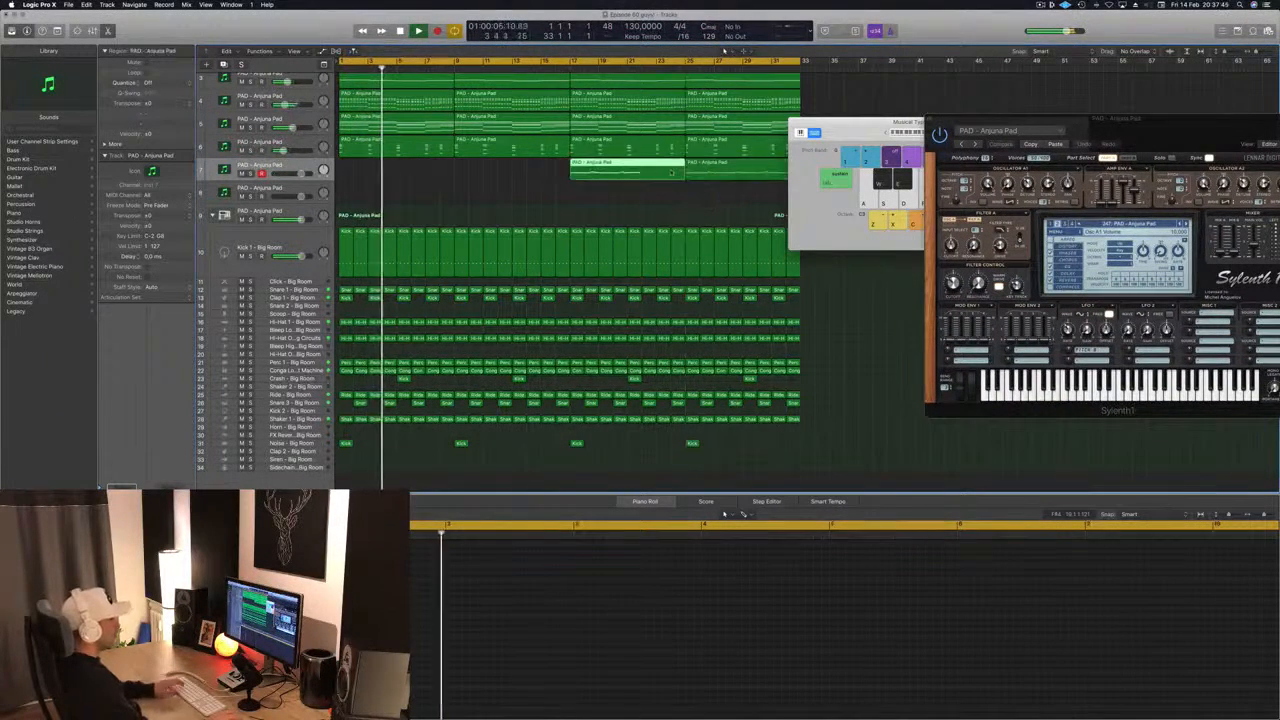
pyautogui.press('BackSpace')
# - Move the remaining eight-bar melody region on track 7 to bar 1 and play it back
pyautogui.press('space')
pyautogui.moveTo(727, 168); pyautogui.dragTo(362, 171)
pyautogui.press('Return')
pyautogui.press('space')
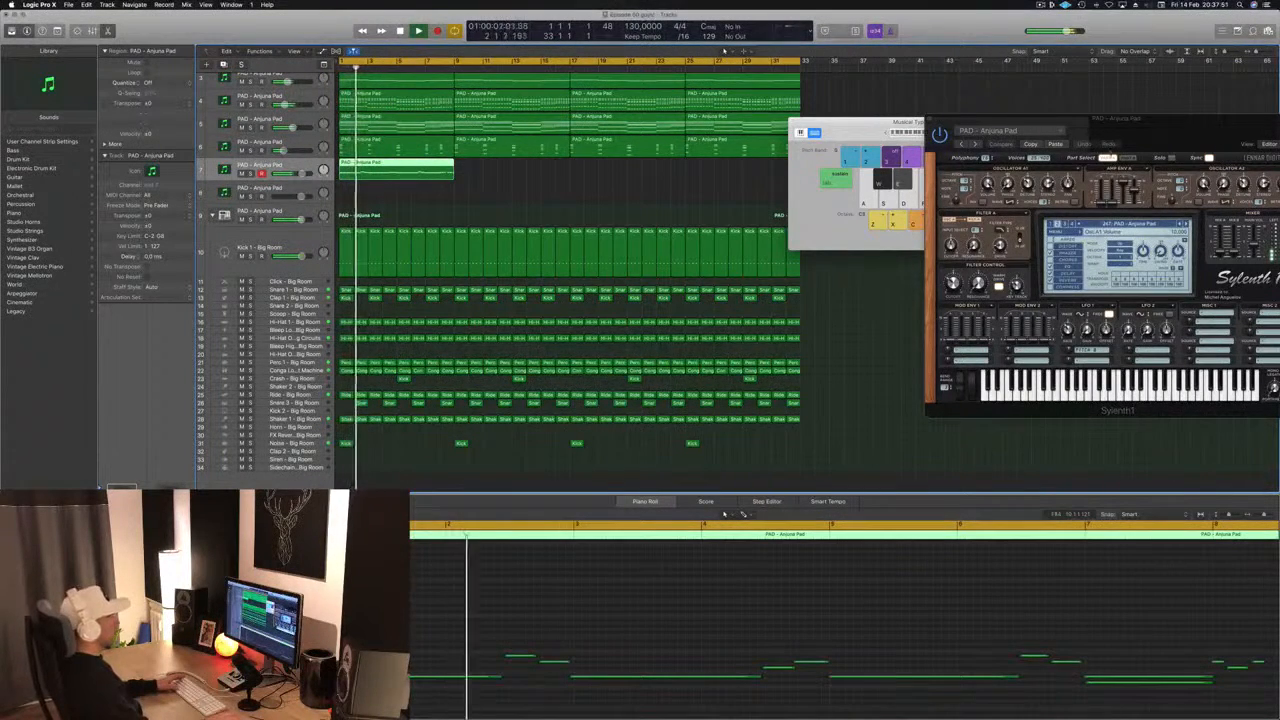
pyautogui.moveTo(1239, 117); pyautogui.dragTo(950, 27)
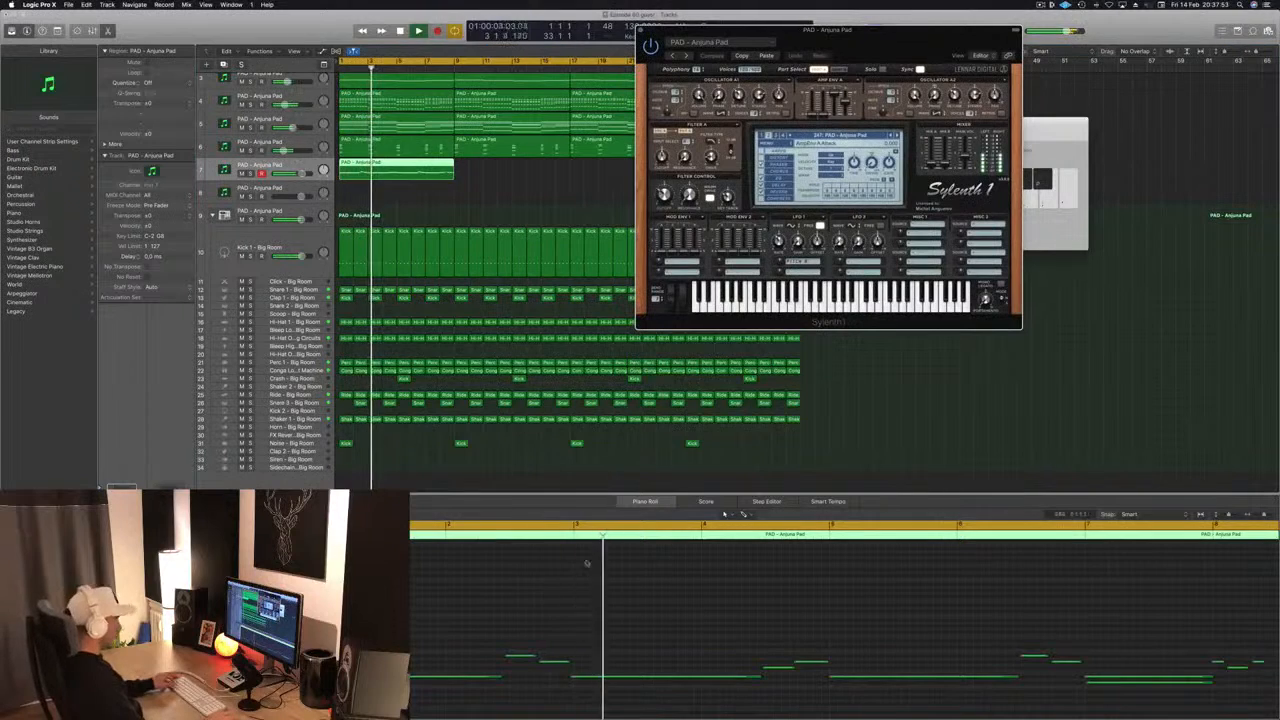
# - Shift the melody notes of bars 2 to 4 one sixteenth so the long note starts at bar 3, and extend the first long note to meet them
pyautogui.hscroll(-2, 612, 588)
pyautogui.press('space')
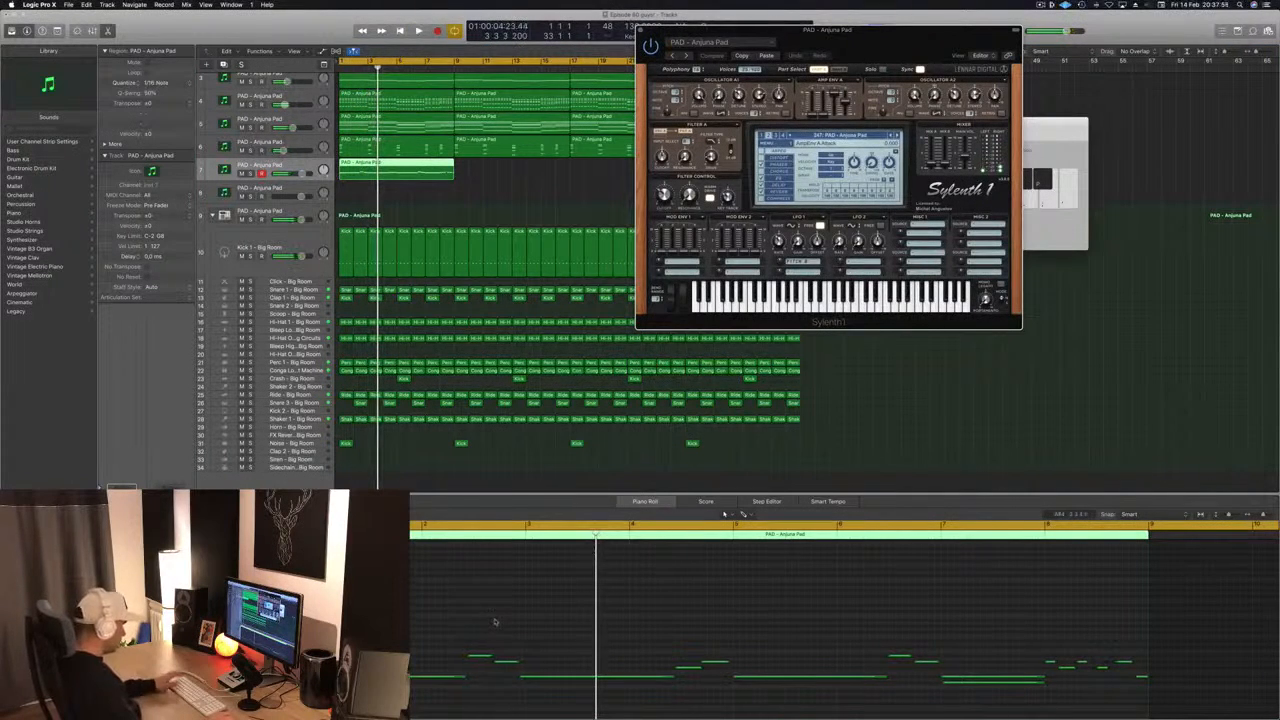
pyautogui.click(484, 628)
pyautogui.press('Return')
pyautogui.press('space')
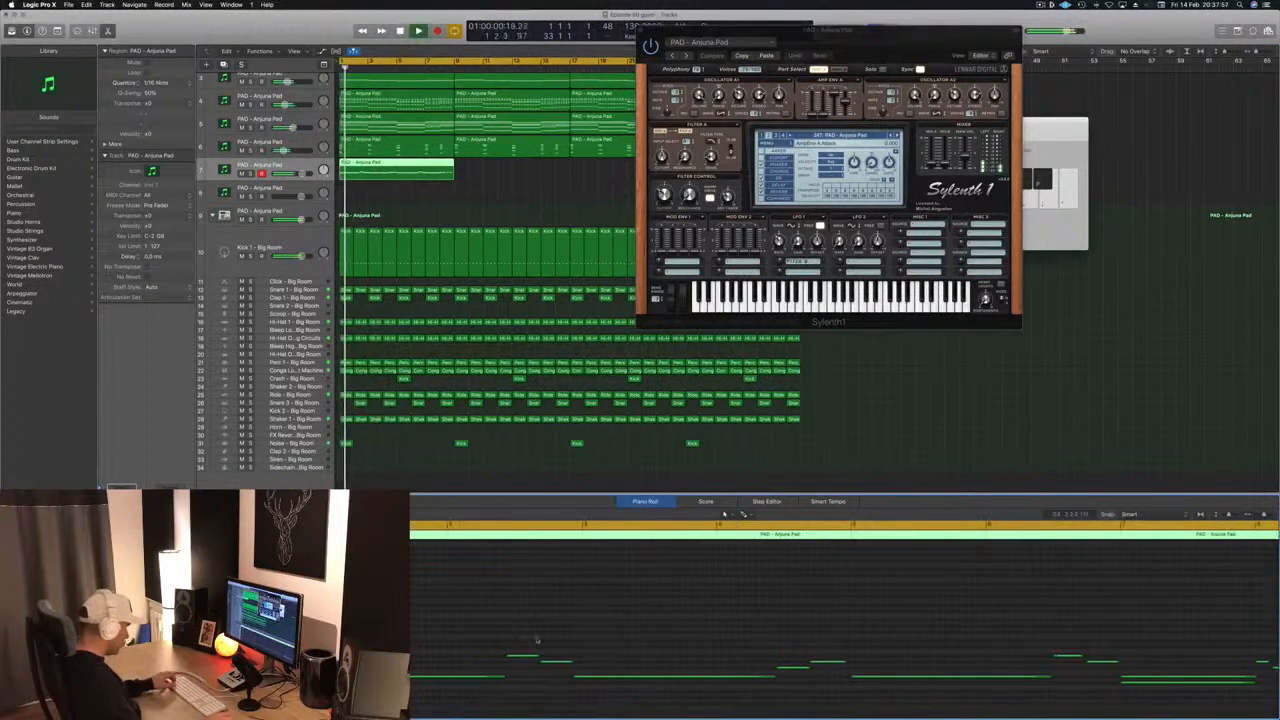
pyautogui.press('space')
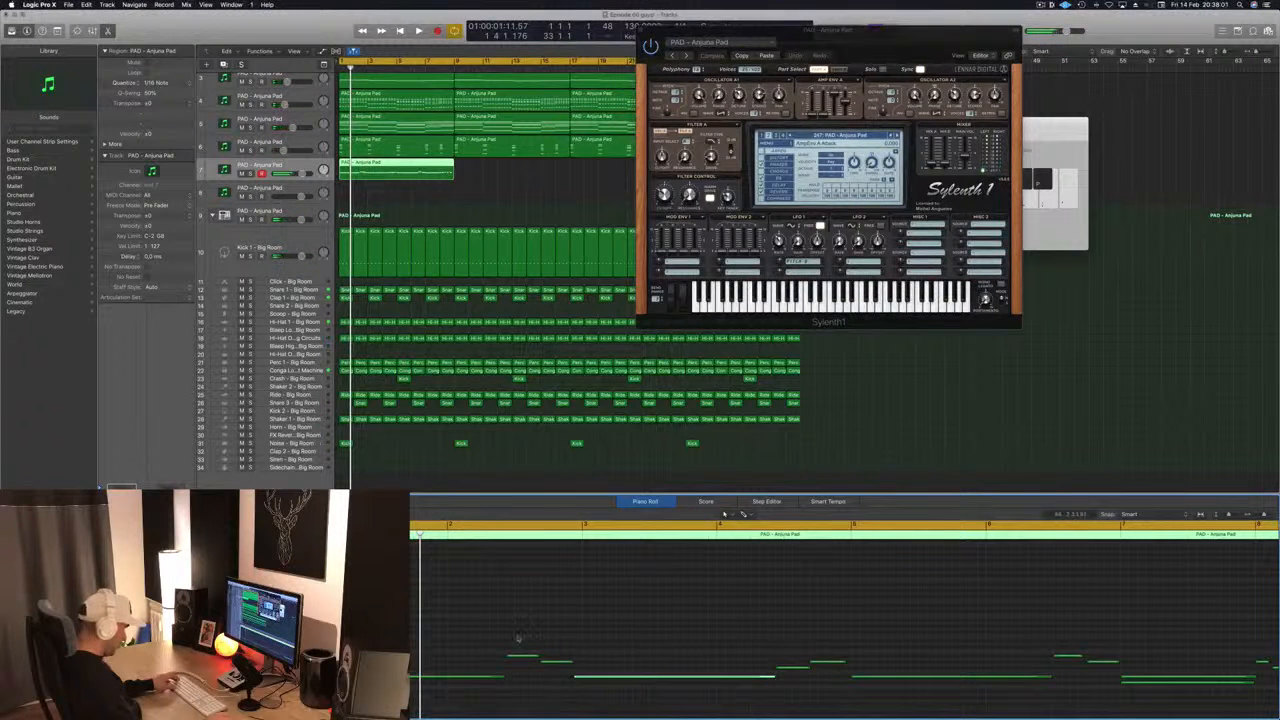
pyautogui.moveTo(518, 637); pyautogui.dragTo(837, 690)
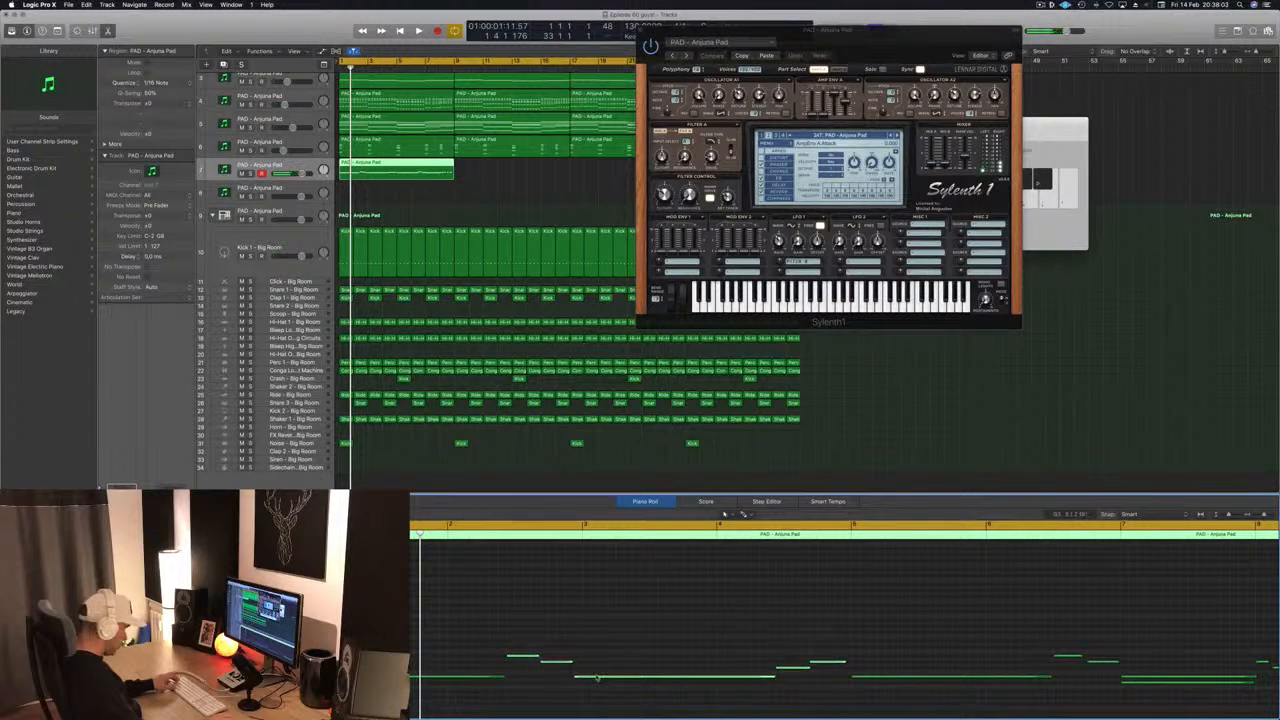
pyautogui.moveTo(529, 647); pyautogui.dragTo(816, 691)
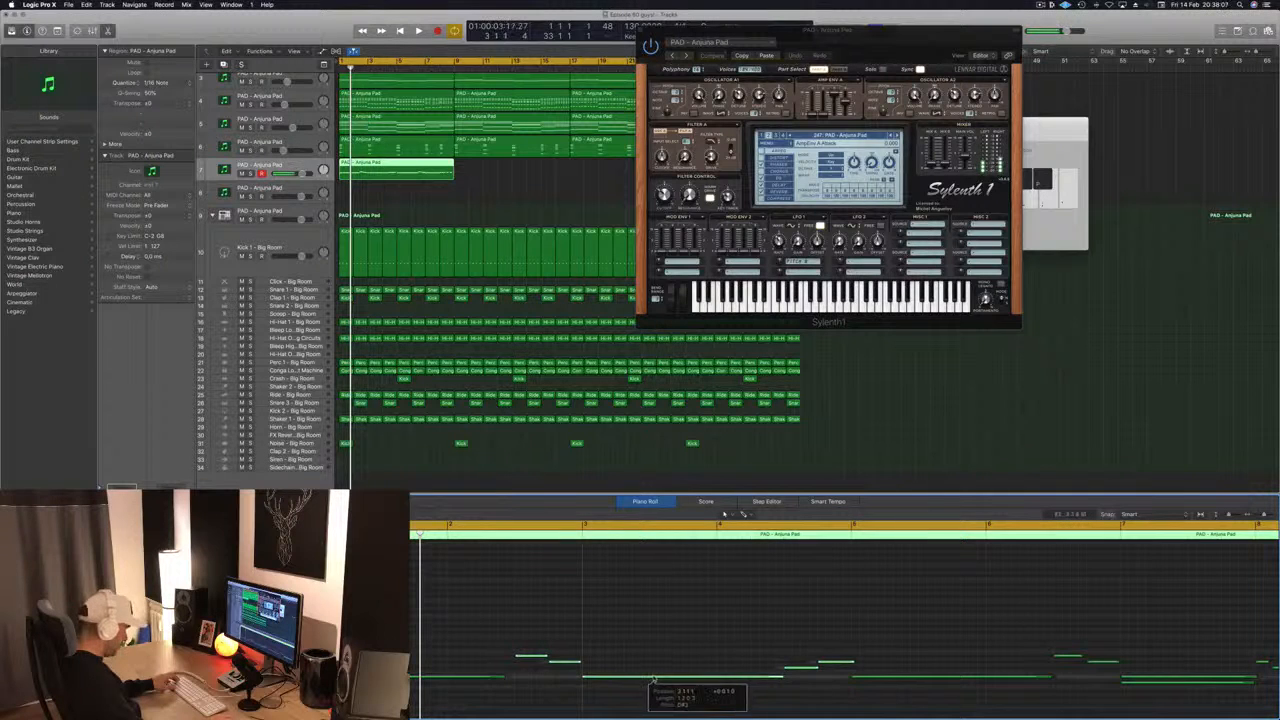
pyautogui.moveTo(653, 679); pyautogui.dragTo(654, 679)
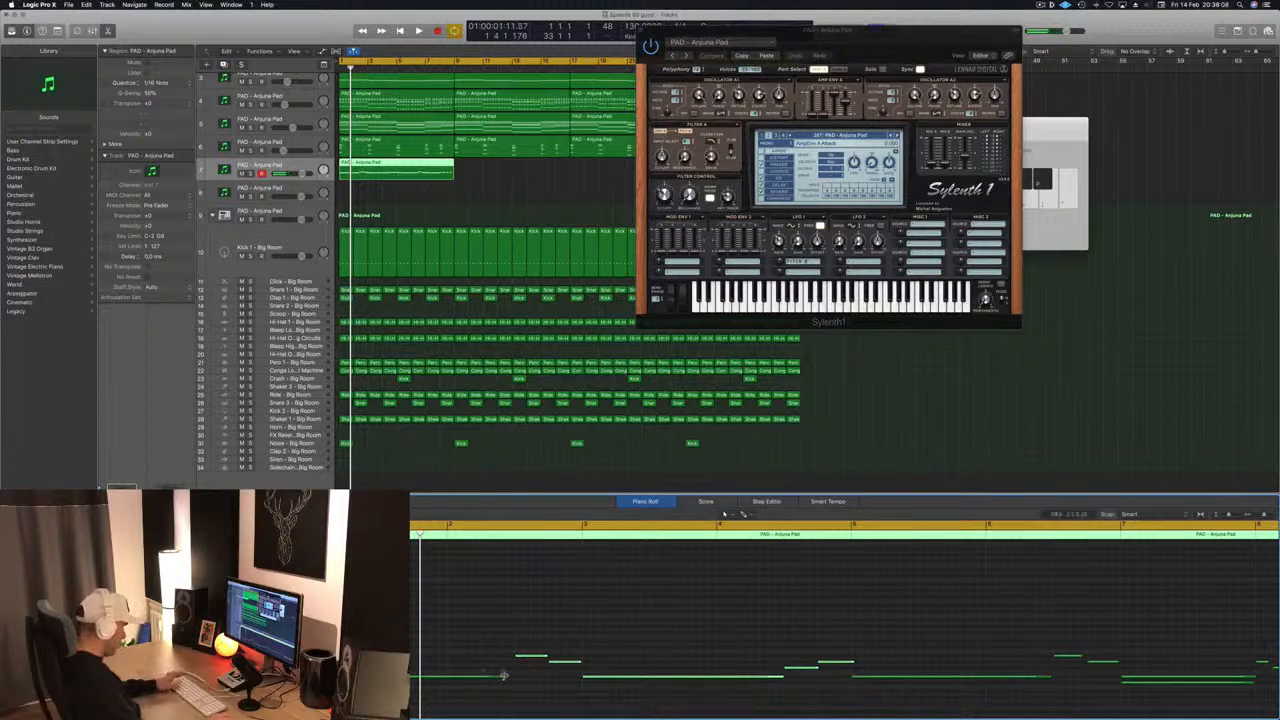
pyautogui.moveTo(504, 676); pyautogui.dragTo(514, 677)
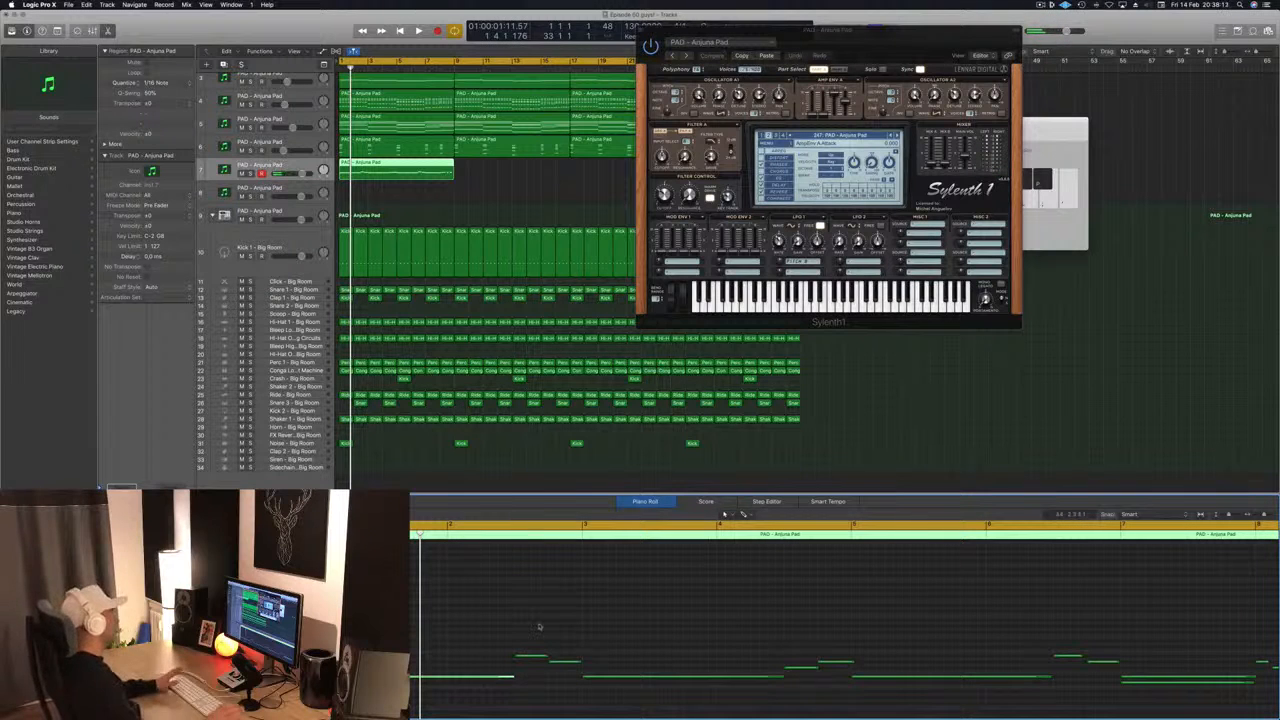
# - Listen to the edited melody from bar 1 with the Sylenth1 window placed clear of the track 7 region
pyautogui.press('space')
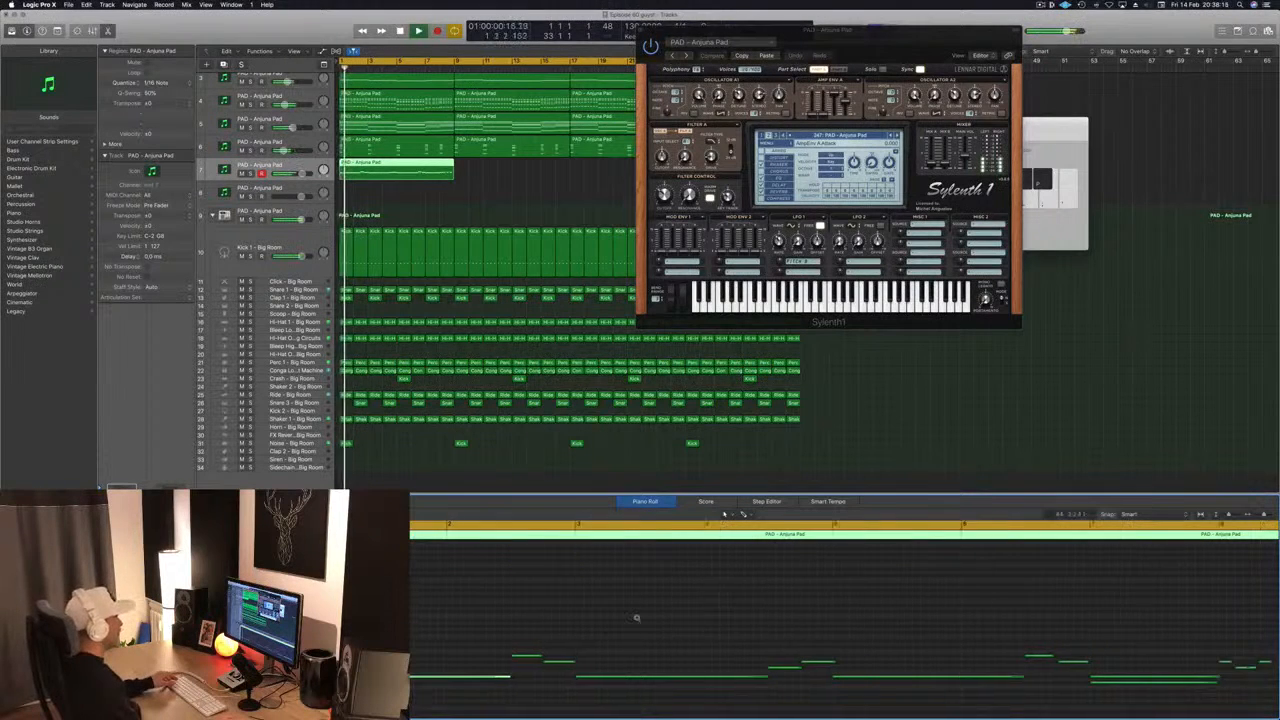
pyautogui.press('super+Left')
pyautogui.press('super+Left')
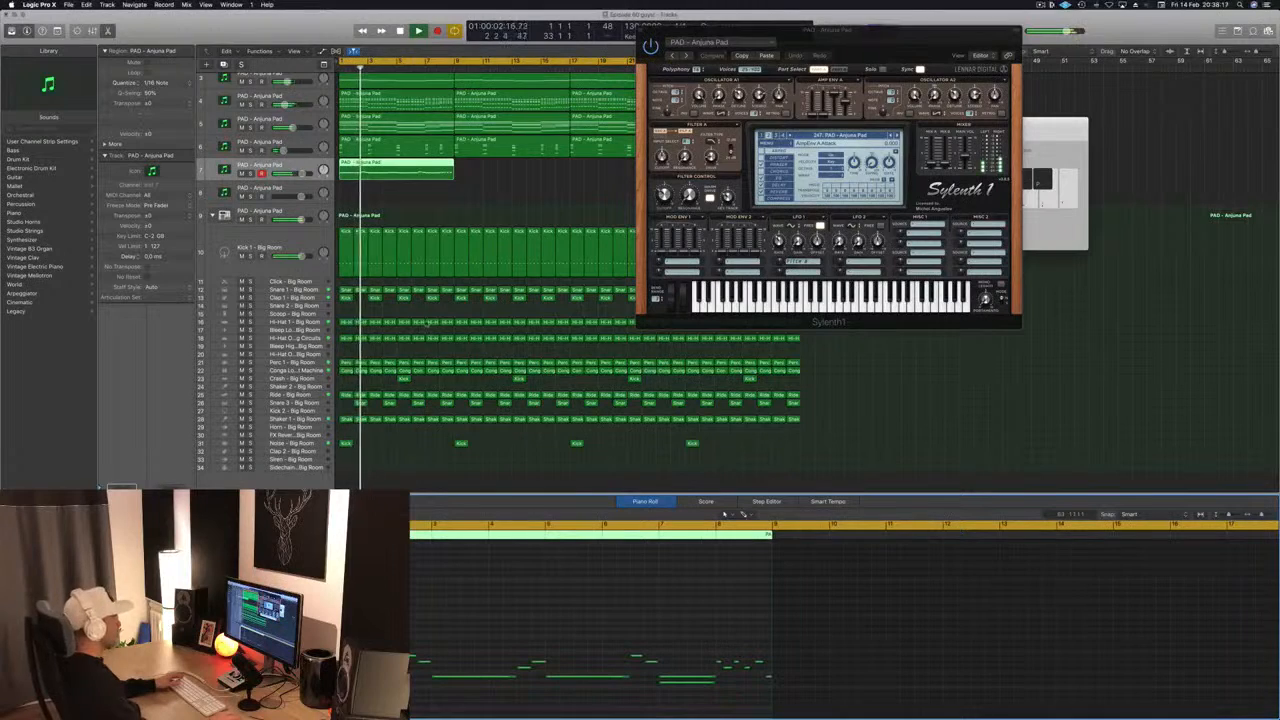
pyautogui.moveTo(860, 30); pyautogui.dragTo(962, 114)
pyautogui.press('space')
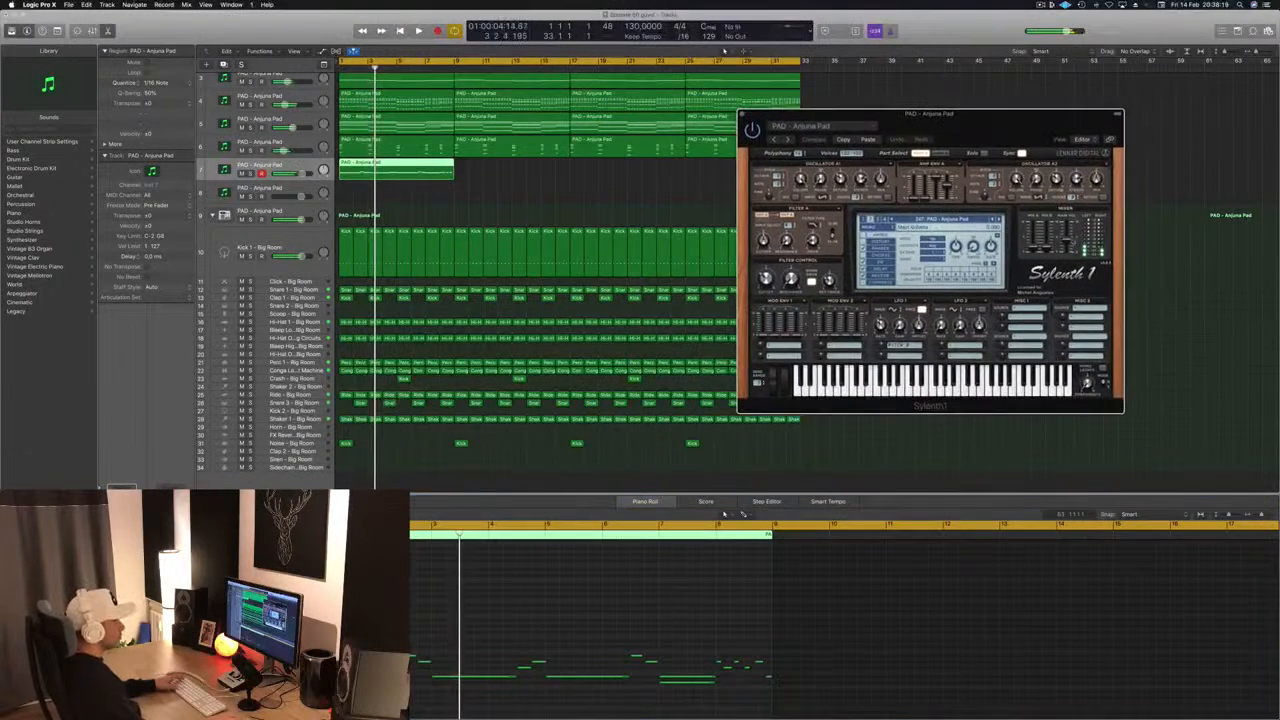
pyautogui.press('Return')
pyautogui.press('space')
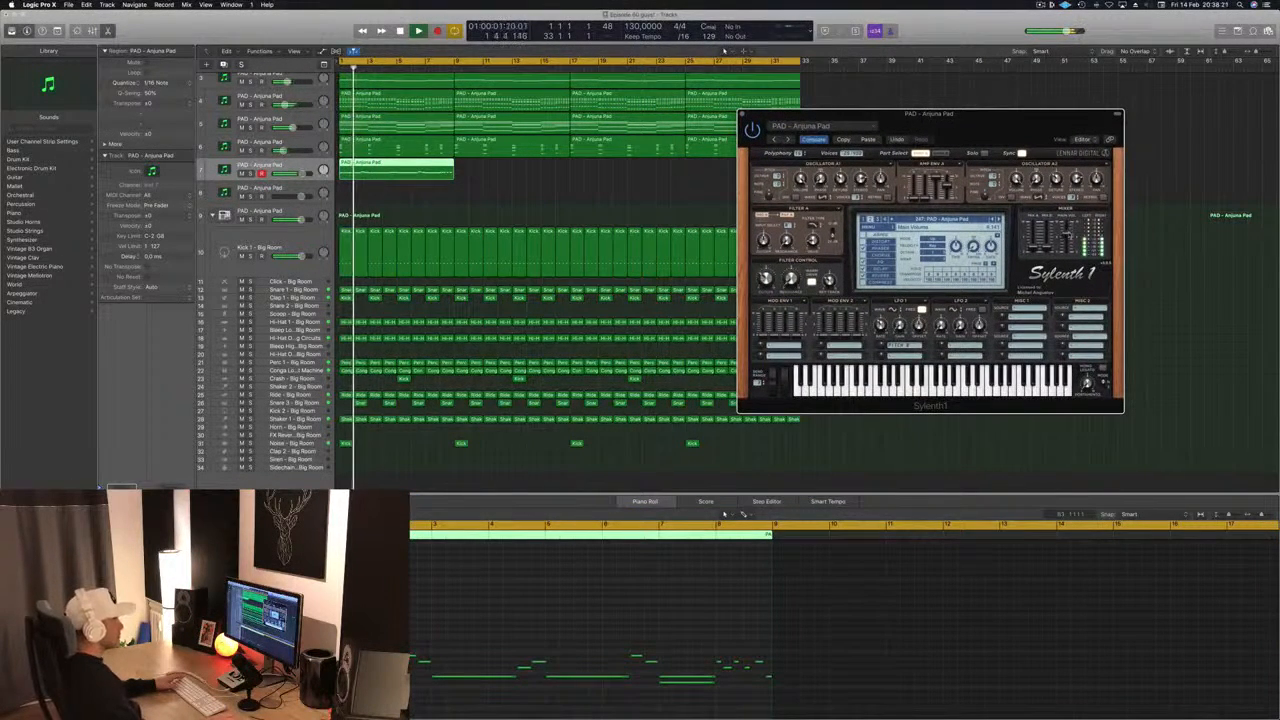
pyautogui.moveTo(1103, 128); pyautogui.dragTo(1060, 129)
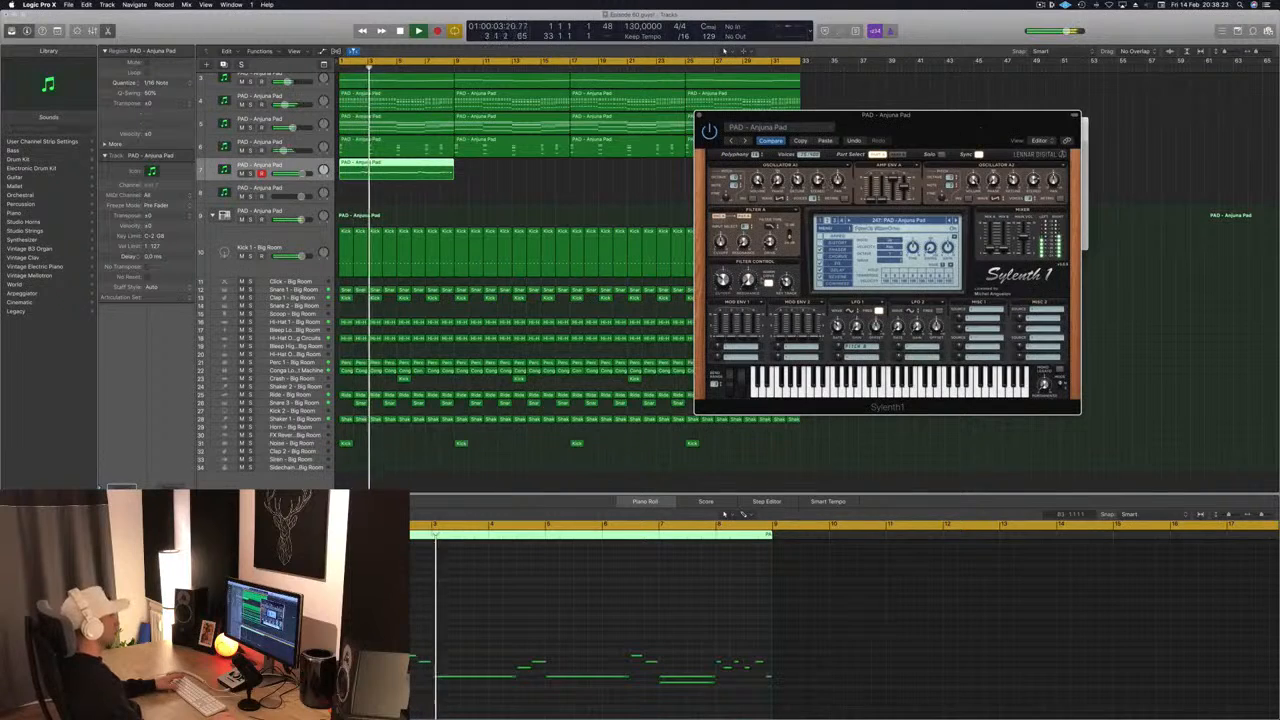
pyautogui.press('Return')
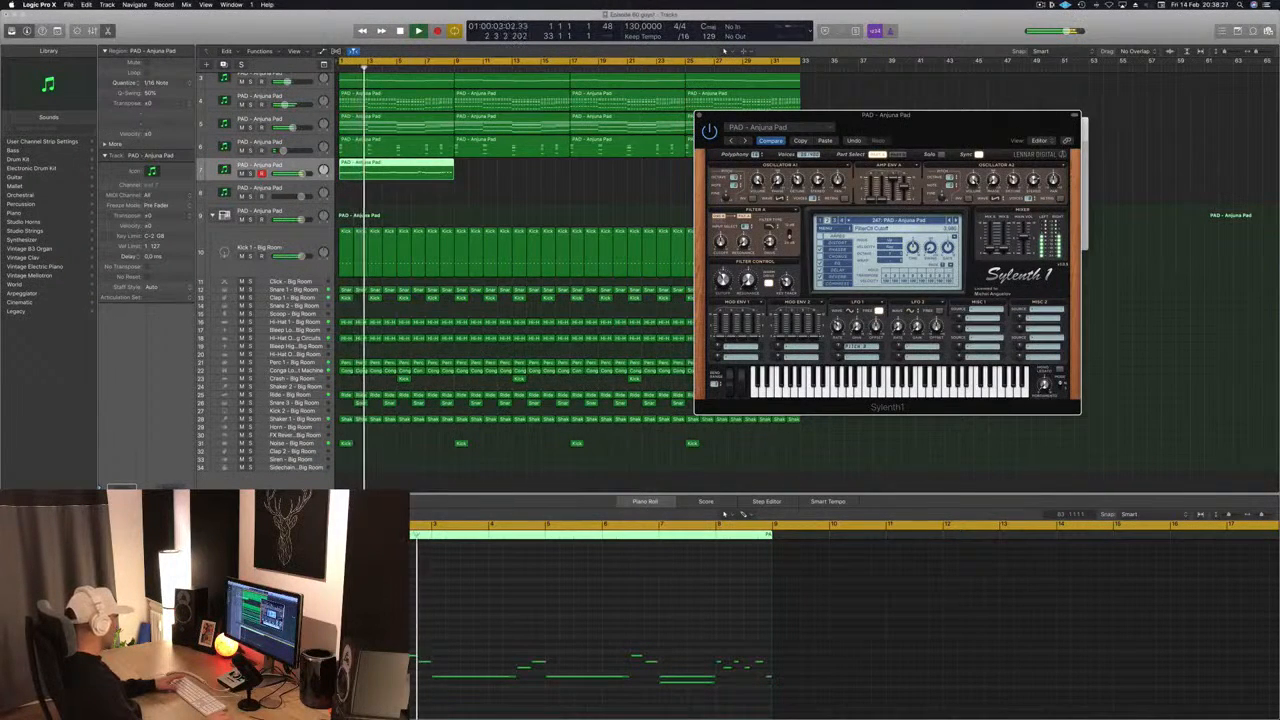
# - Delete the lower of the two stacked notes at bar 7 and replay the melody from bar 1
pyautogui.click(900, 610)
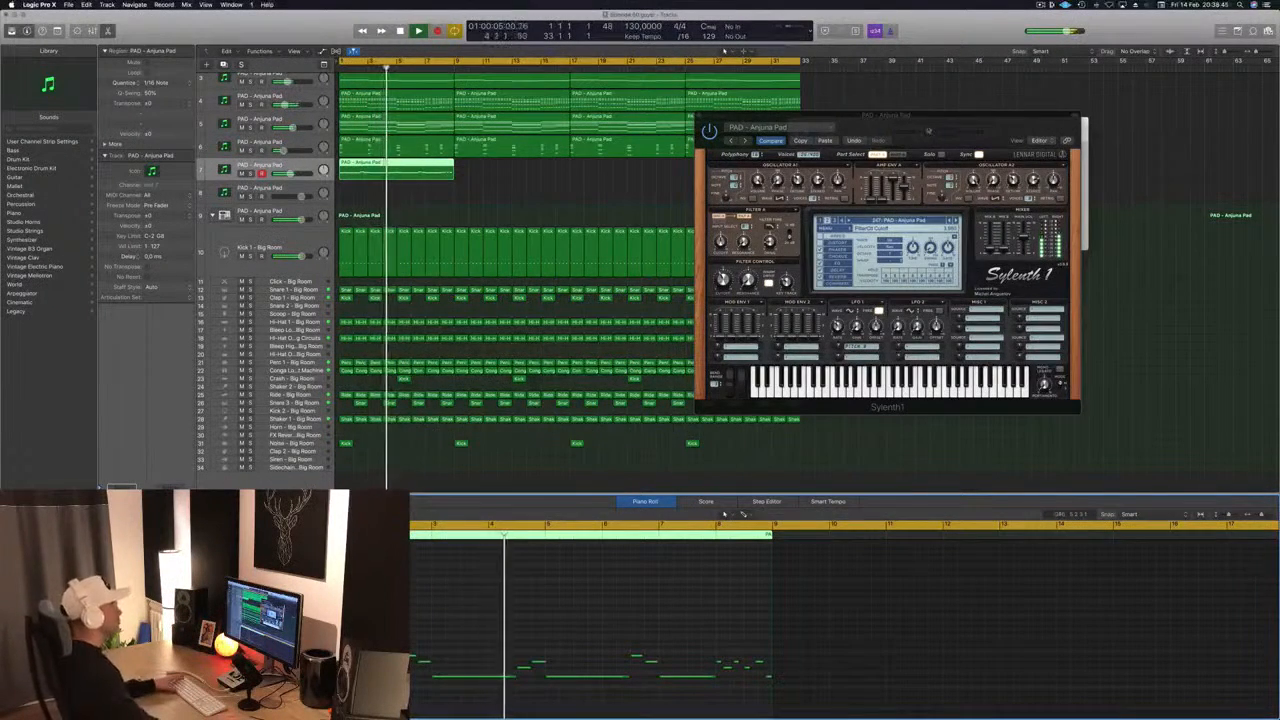
pyautogui.moveTo(947, 126); pyautogui.dragTo(1090, 86)
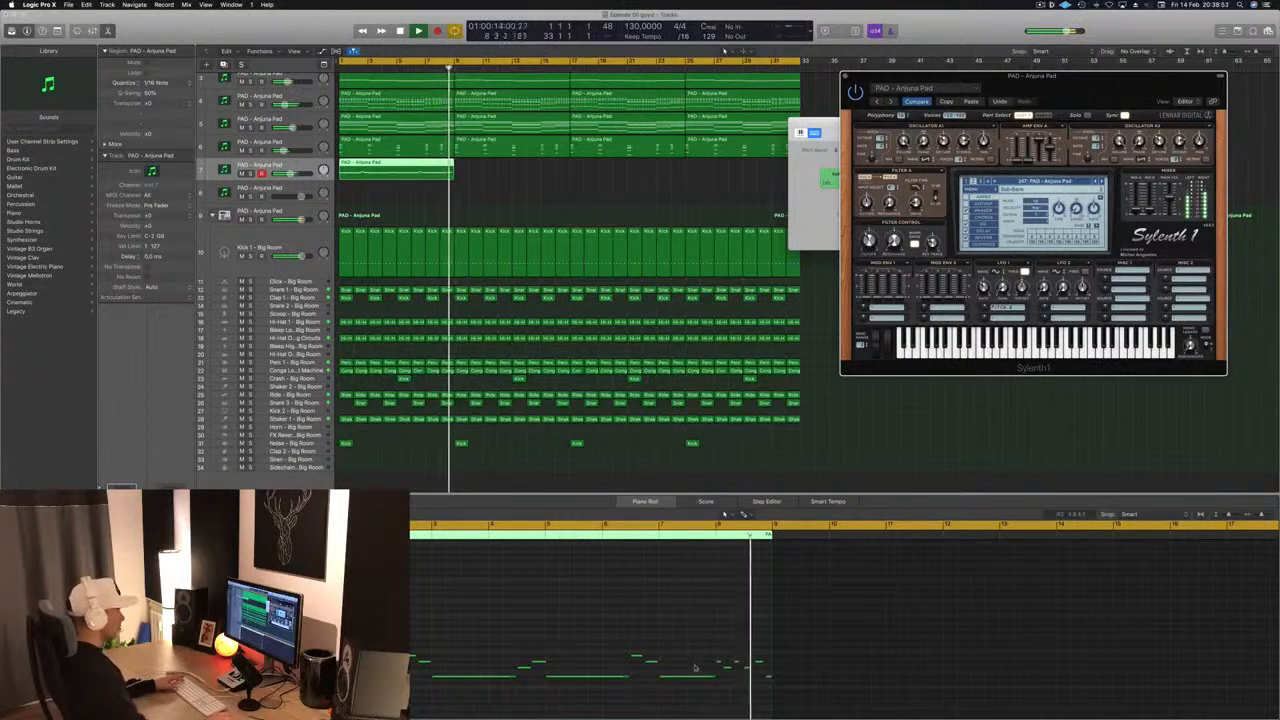
pyautogui.press('Return')
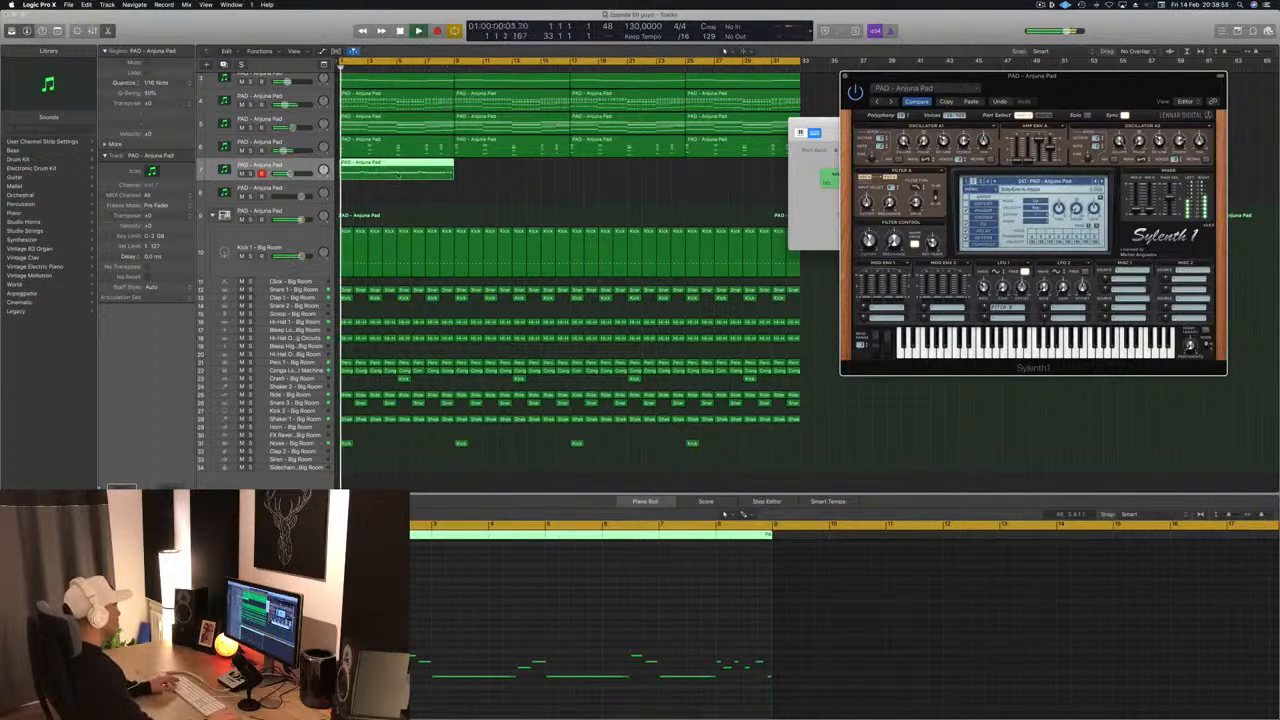
pyautogui.press('space')
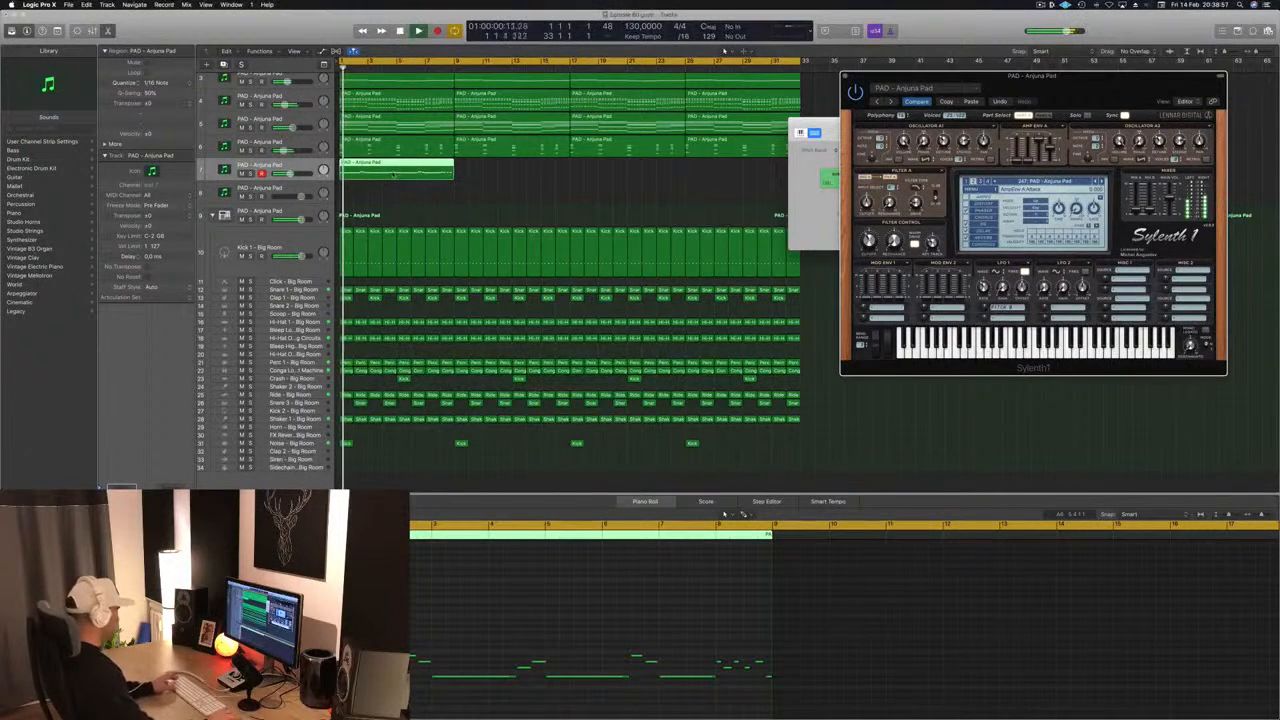
# - Split the track 7 melody region at bar 5 with the Split option for crossing notes and delete its second half
pyautogui.click(496, 180)
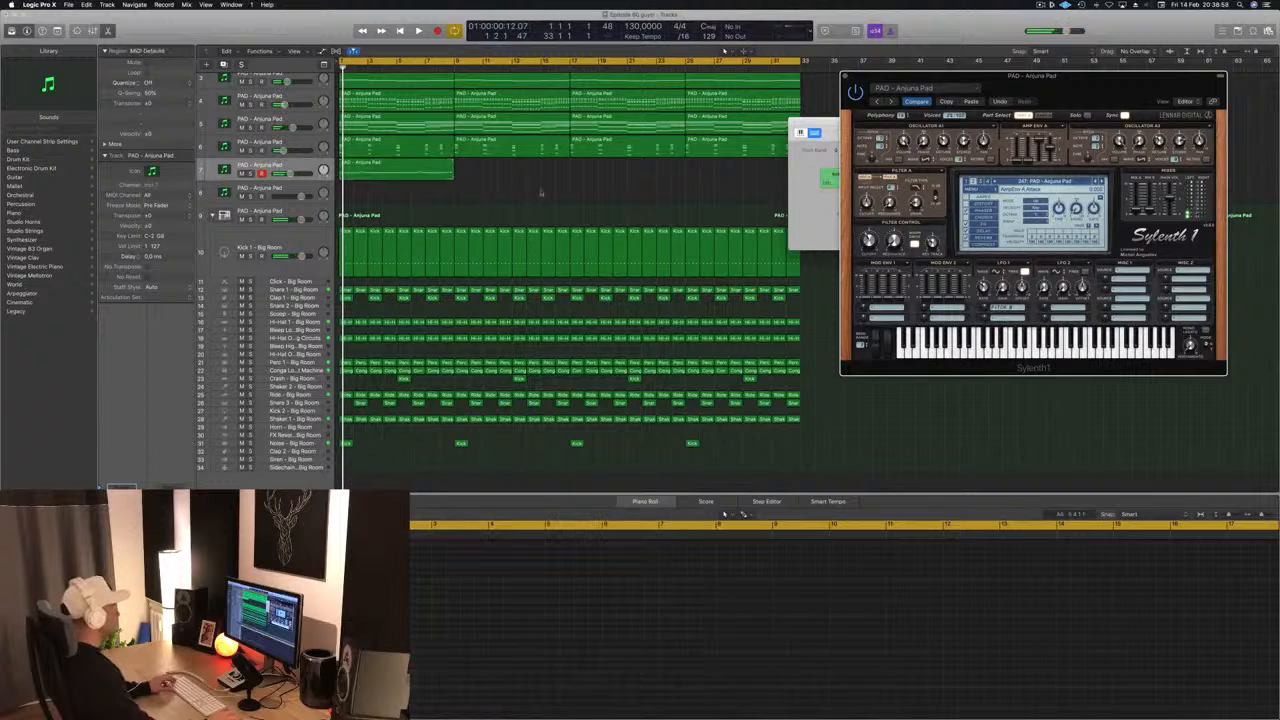
pyautogui.click(396, 173)
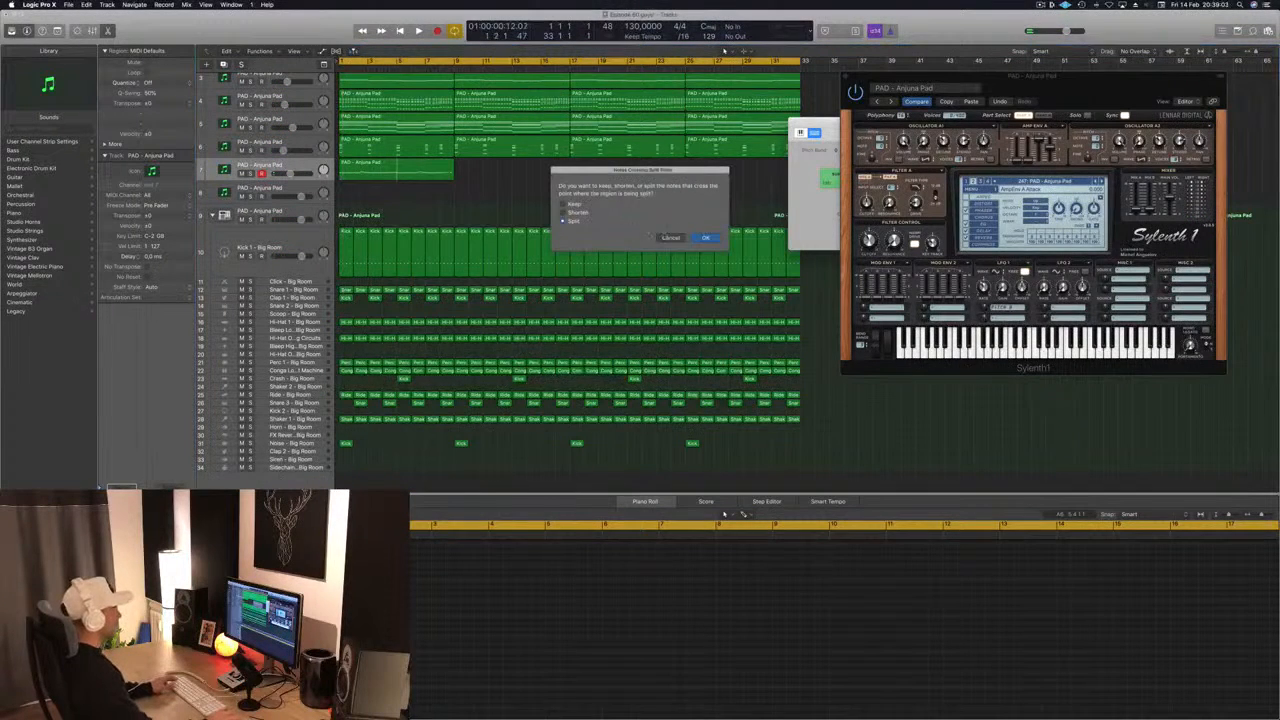
pyautogui.click(706, 238)
pyautogui.click(429, 186)
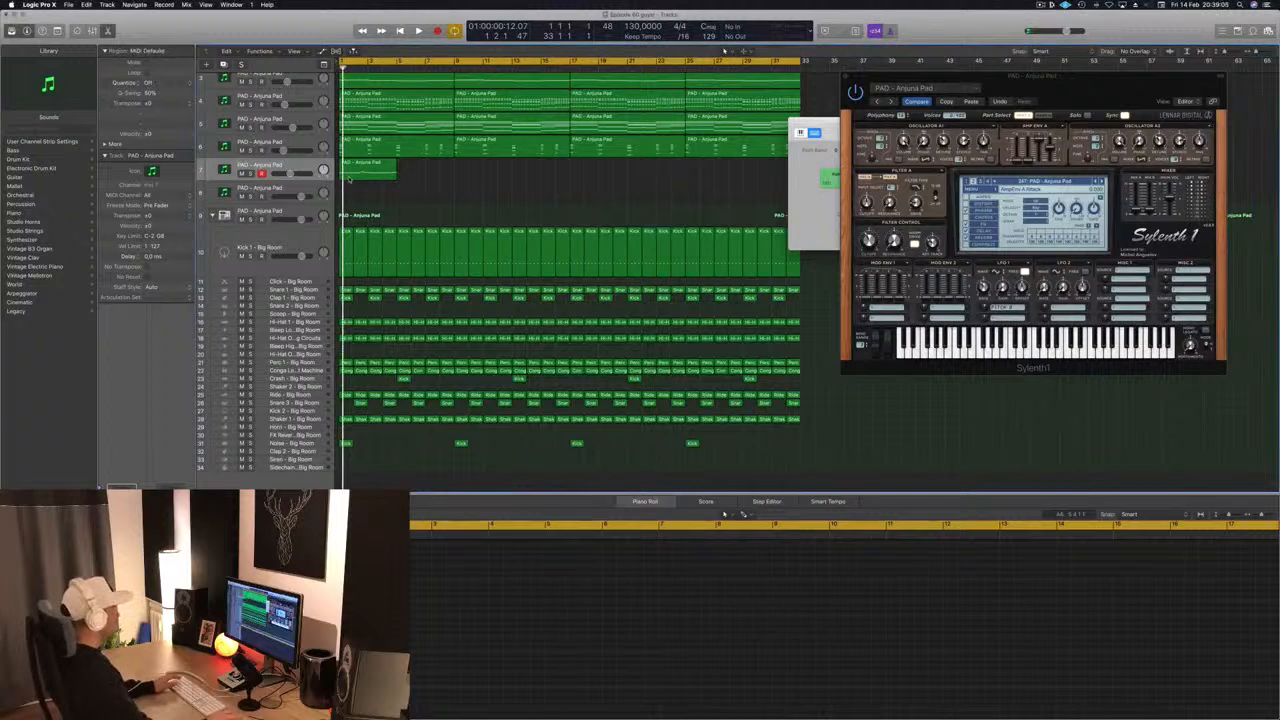
# - Extend the last note to the end of the four-bar melody region and repeat the region once from bar 5
pyautogui.click(360, 172)
pyautogui.press('space')
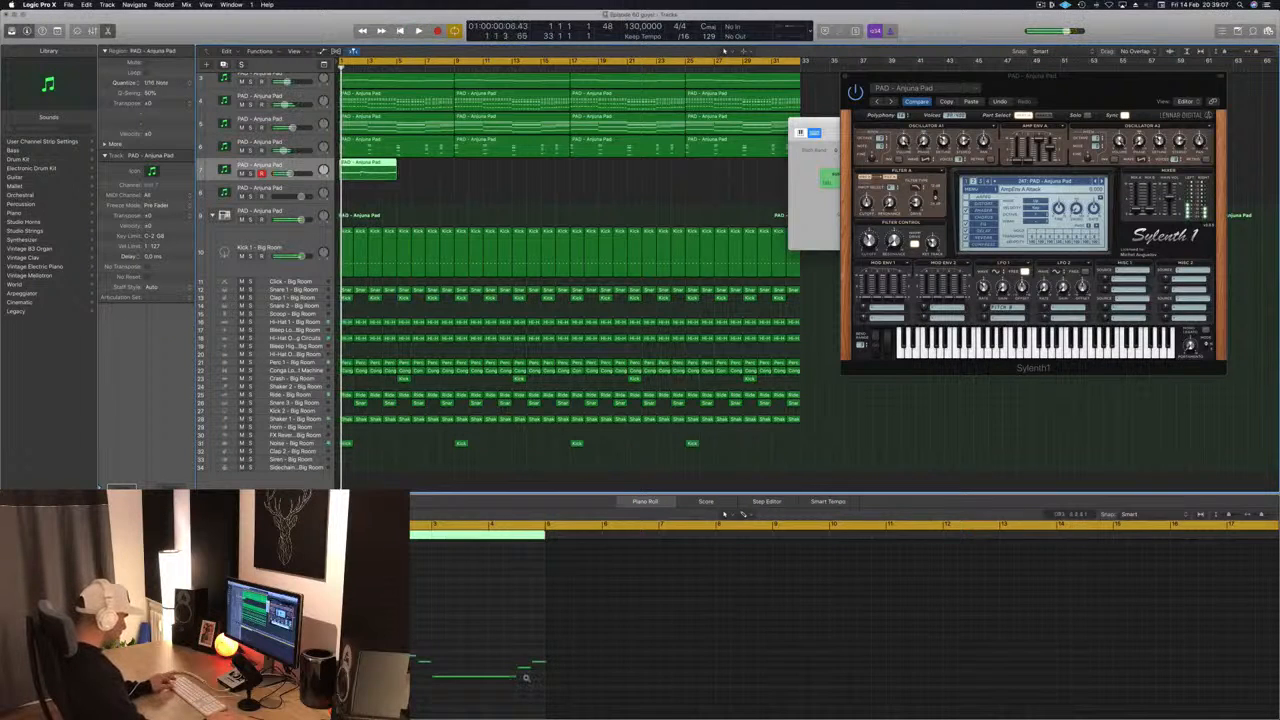
pyautogui.scroll(3, 526, 678)
pyautogui.moveTo(668, 661); pyautogui.dragTo(670, 665)
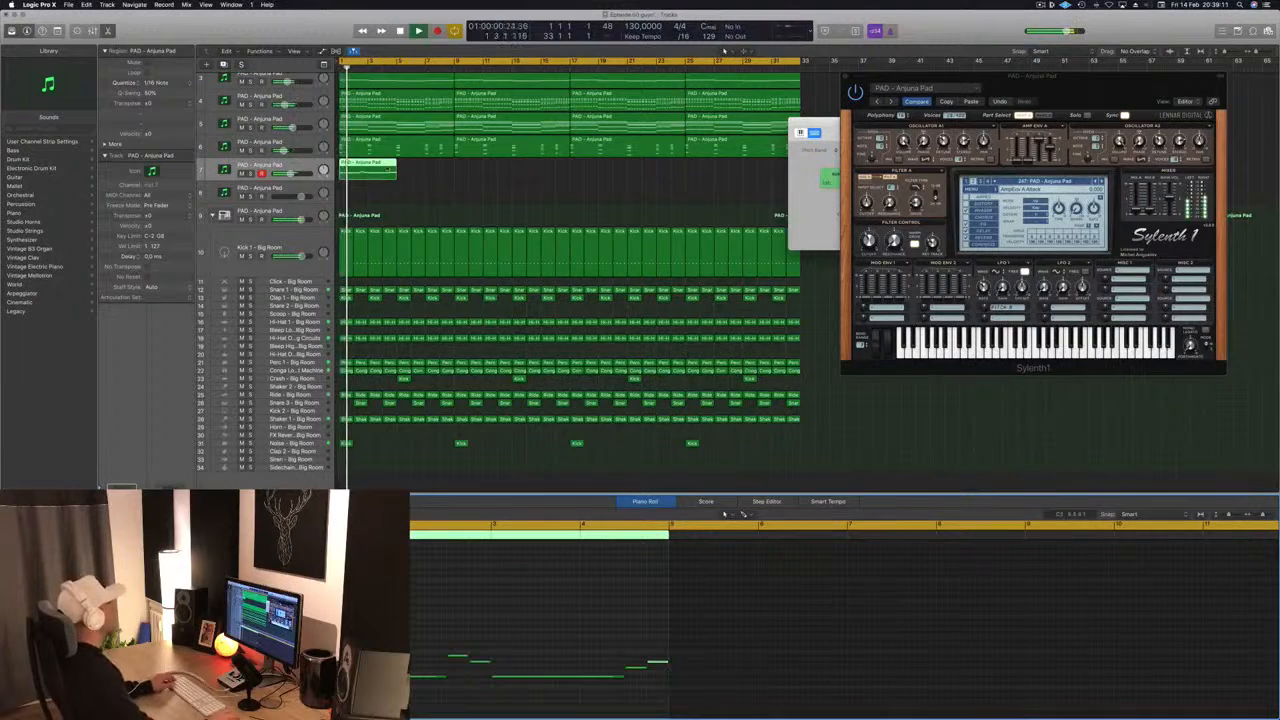
pyautogui.press('super+r')
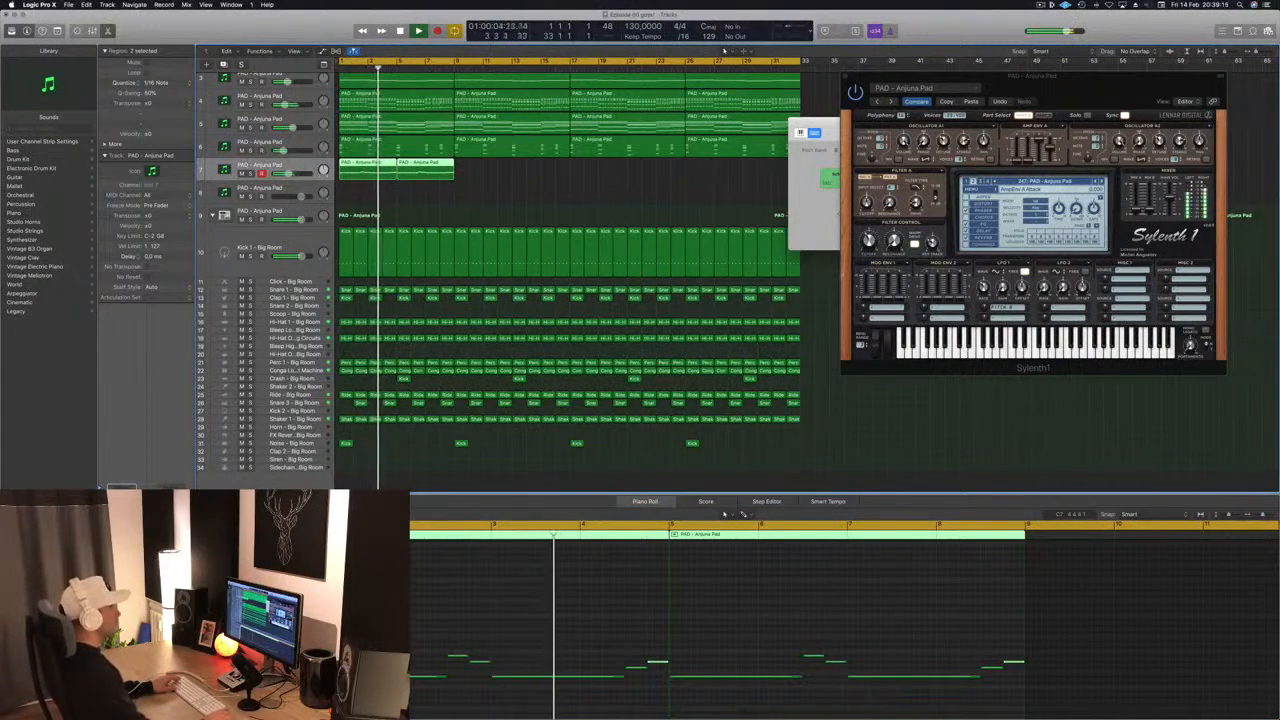
# - Replay the repeated melody from bar 1 and place the Sylenth1 window to the side of the track 7 regions
pyautogui.press('super+k')
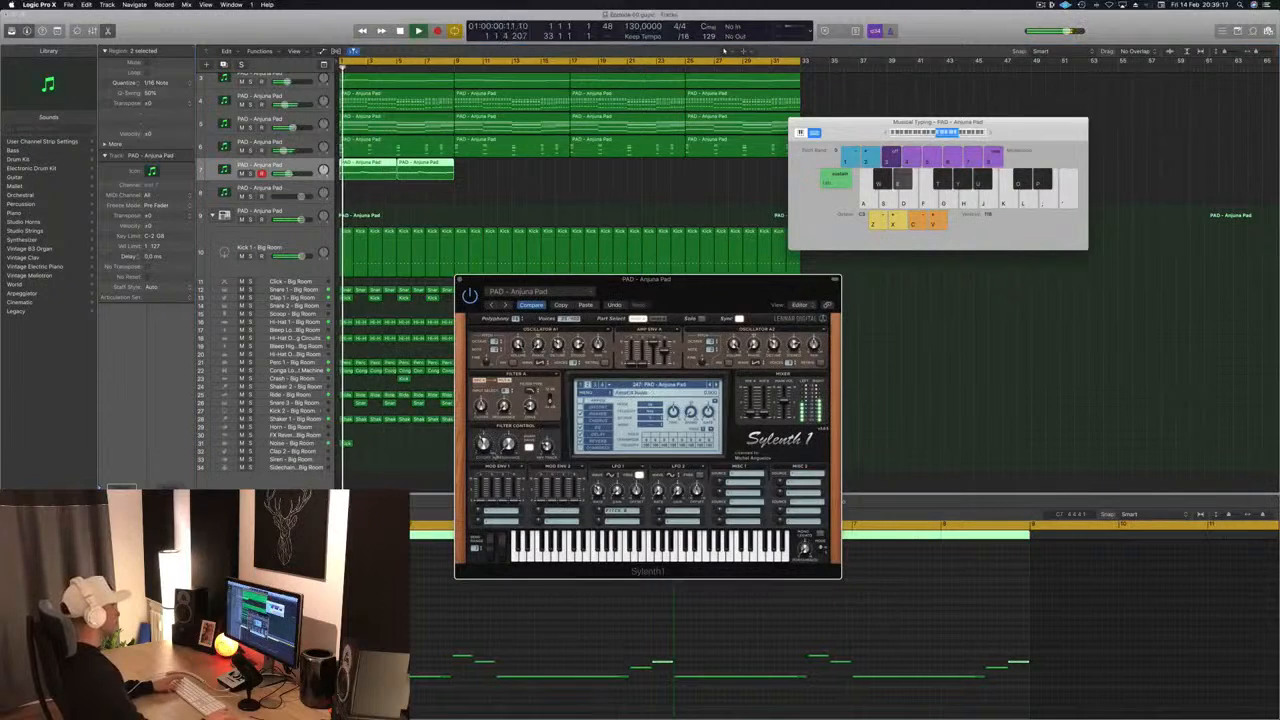
pyautogui.moveTo(708, 280); pyautogui.dragTo(832, 223)
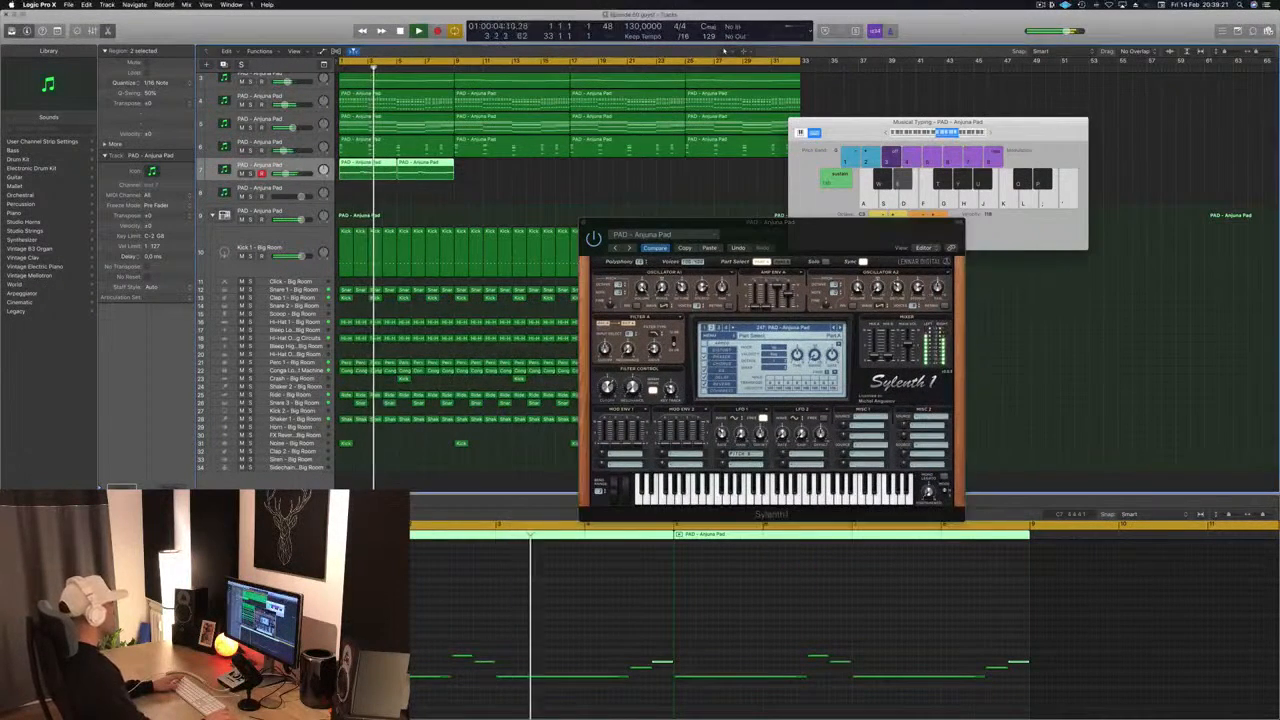
pyautogui.moveTo(832, 223); pyautogui.dragTo(844, 217)
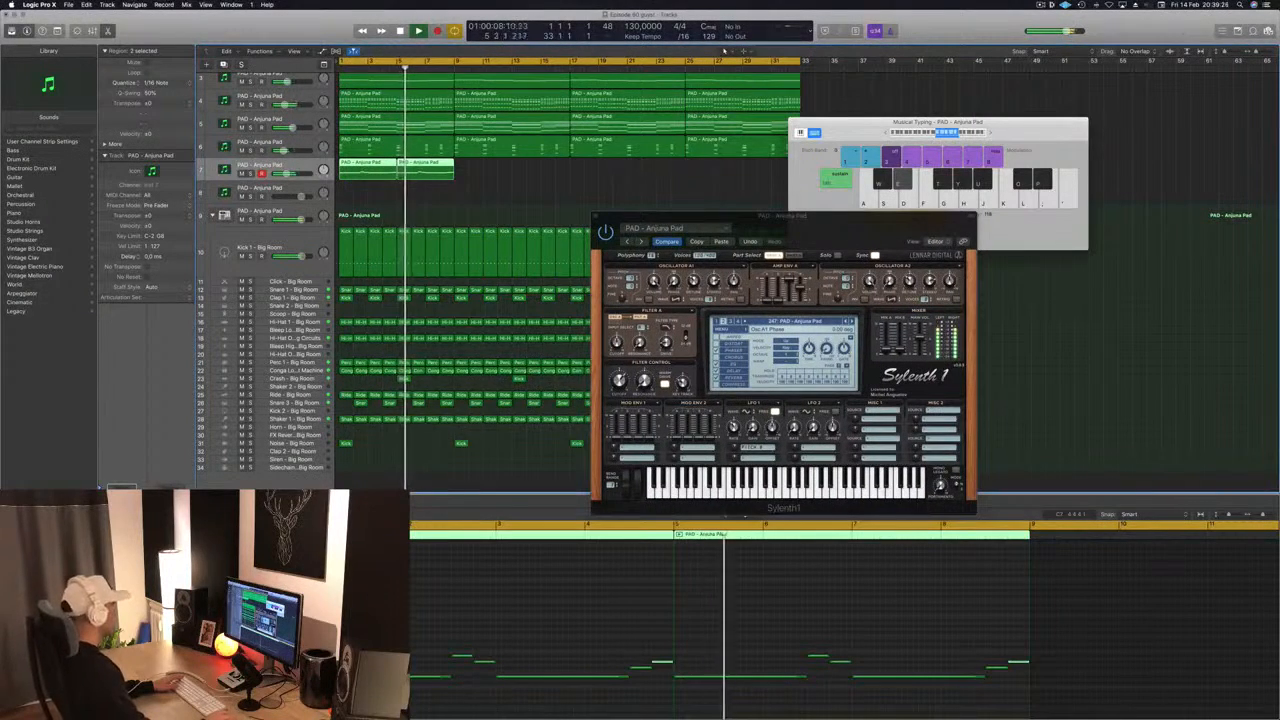
pyautogui.moveTo(844, 231); pyautogui.dragTo(972, 118)
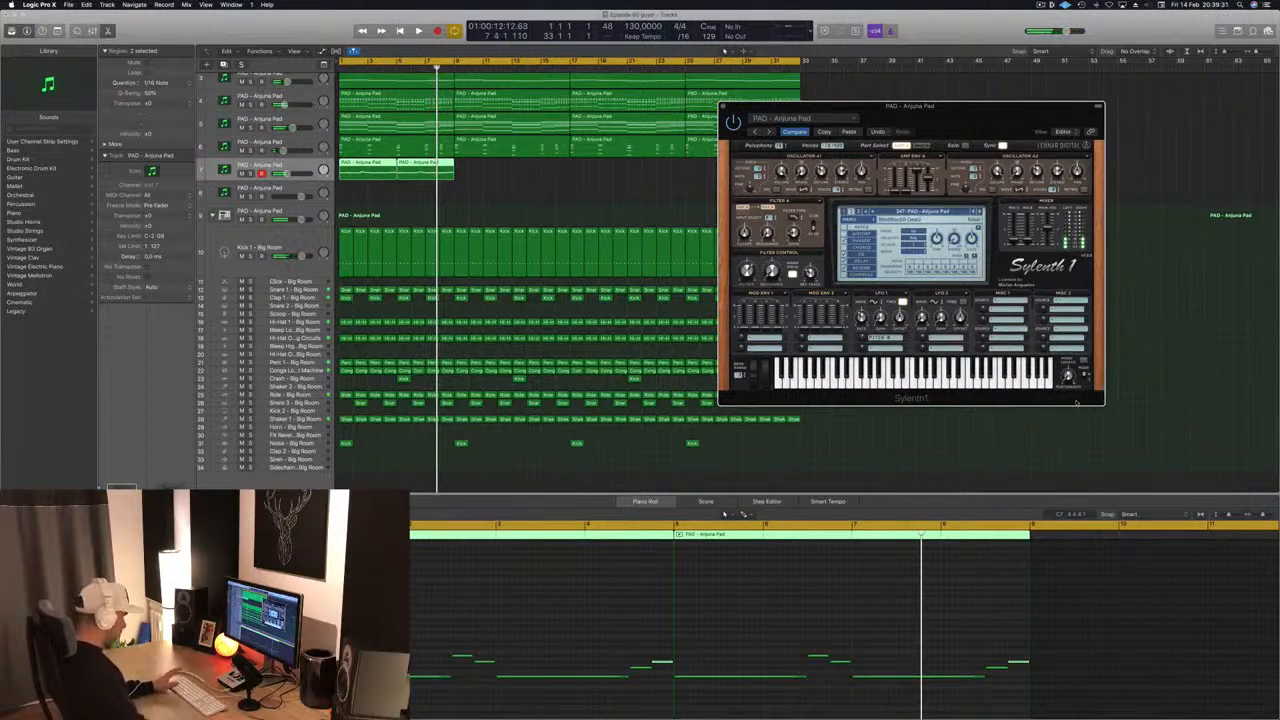
# - Try lowering the long note at bar 3 of the track 7 melody by two semitones and replay from bar 1
pyautogui.press('space')
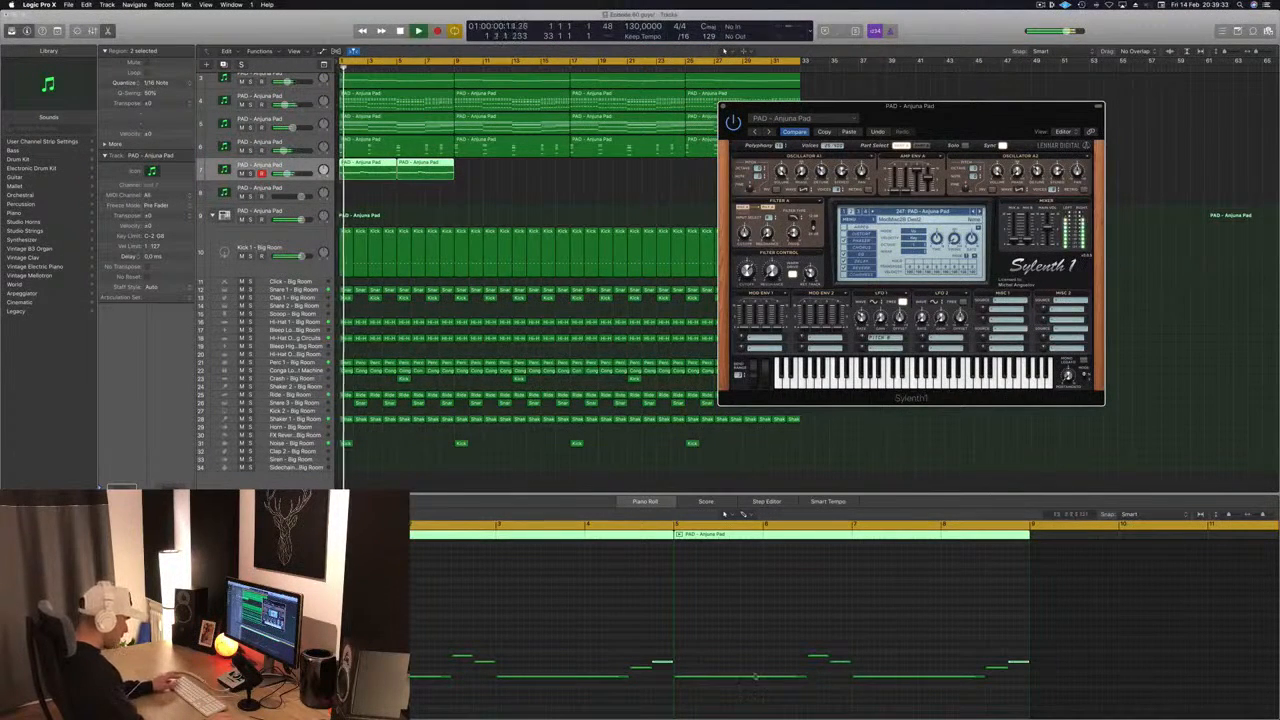
pyautogui.press('space')
pyautogui.click(606, 677)
pyautogui.hotkey('alt', 'Down')
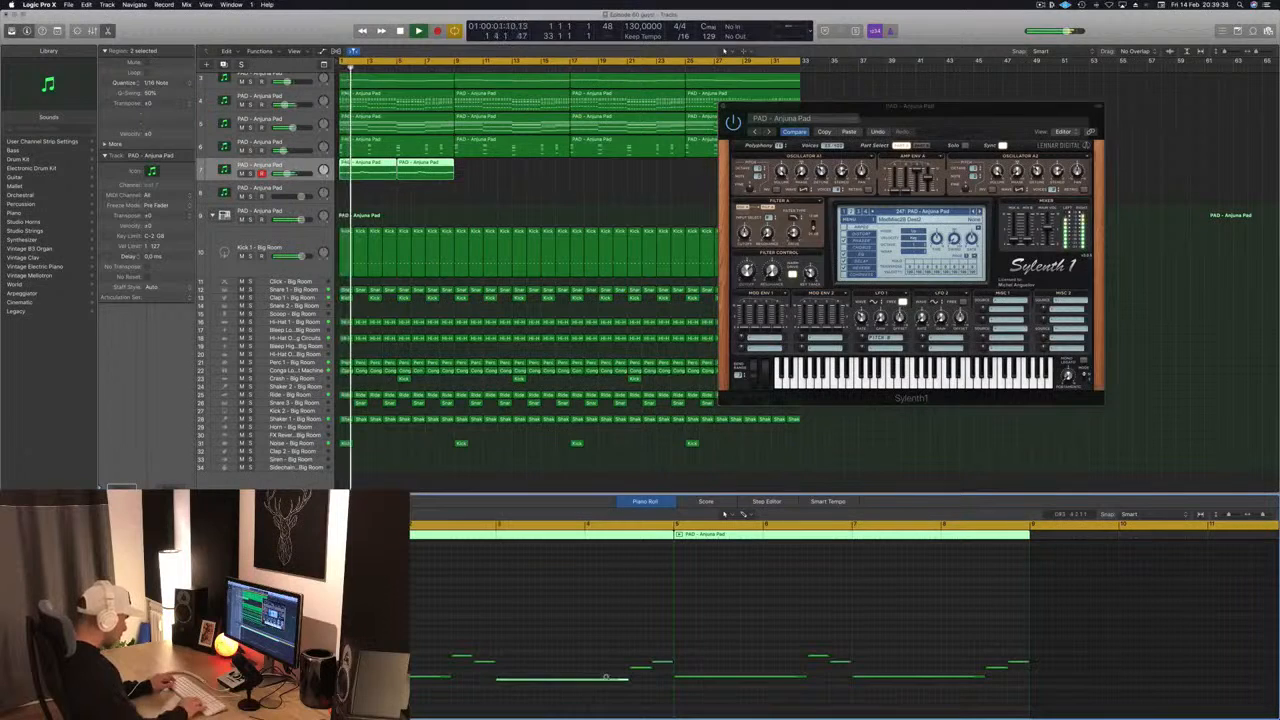
pyautogui.hotkey('alt', 'Down')
pyautogui.press('space')
pyautogui.press('space')
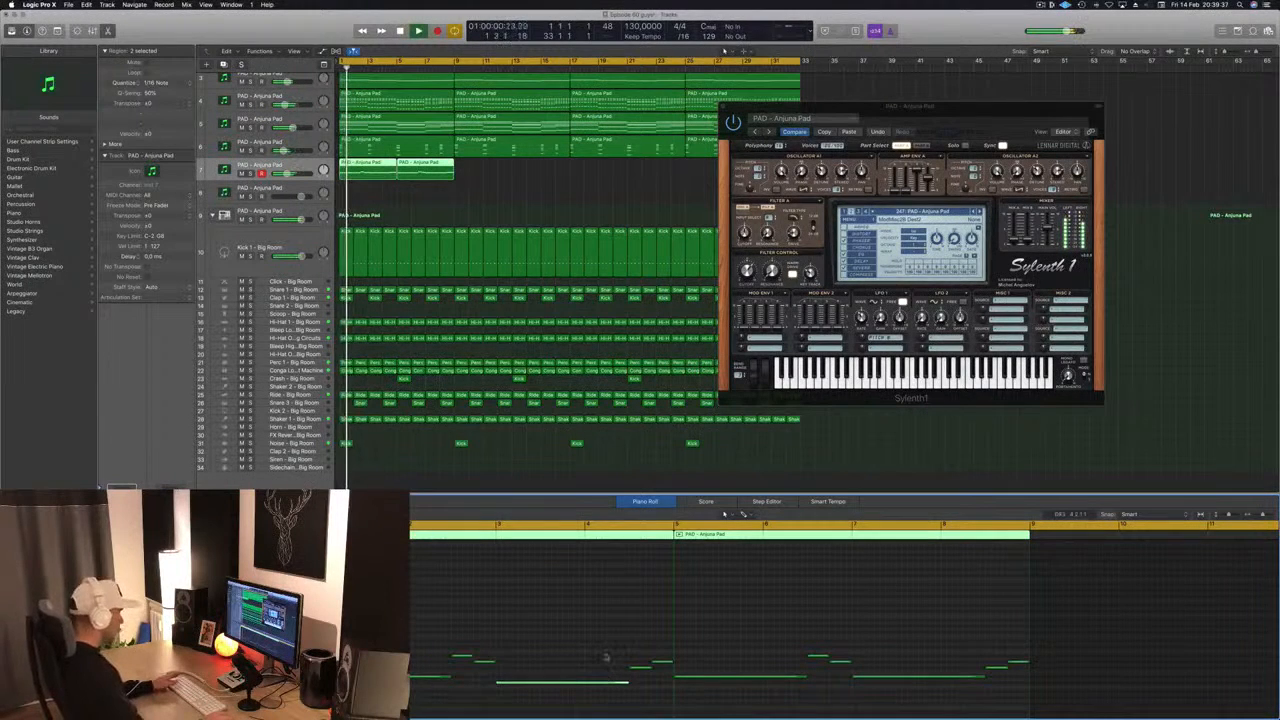
pyautogui.click(606, 658)
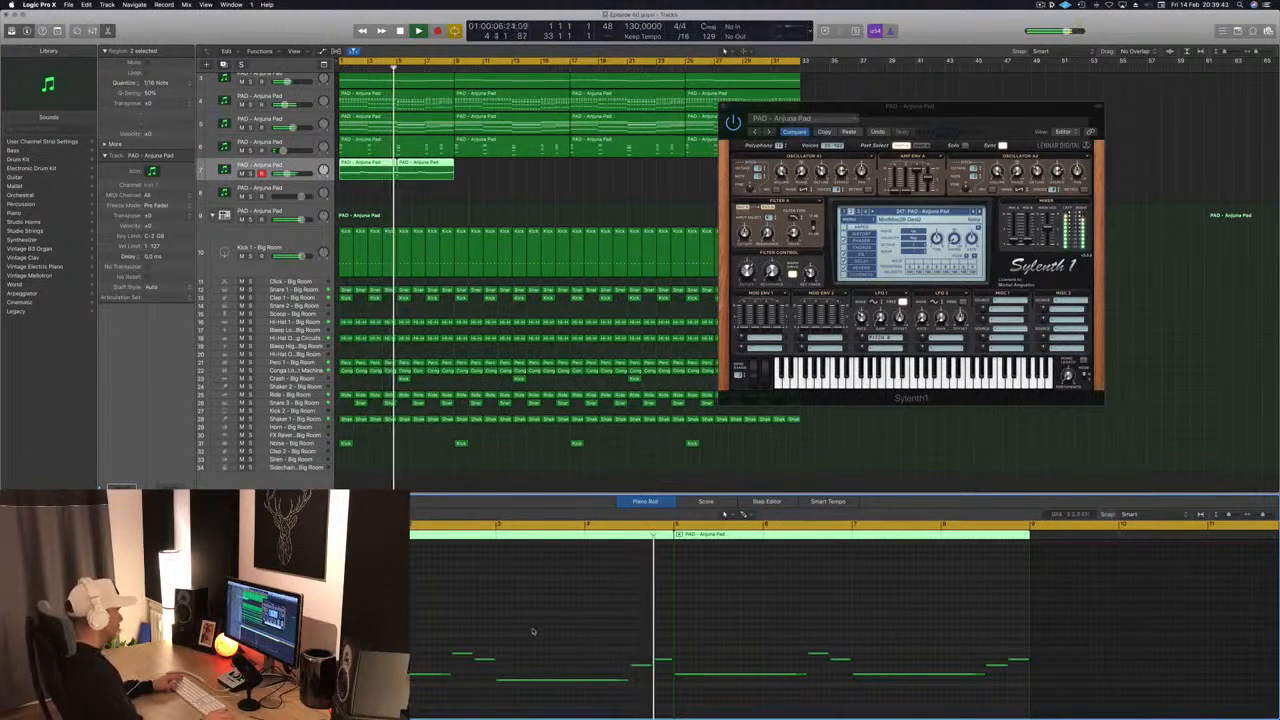
pyautogui.press('Return')
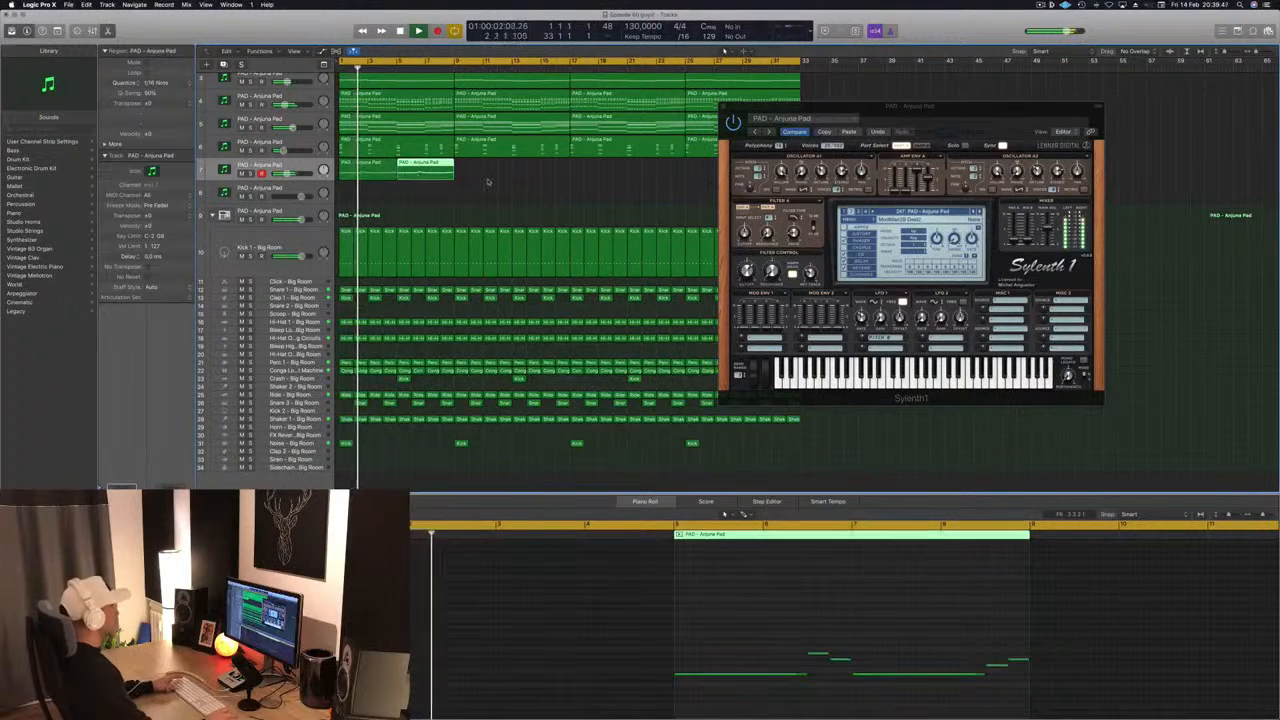
# - Join the two melody regions on track 7 into a single eight-bar region
pyautogui.press('space')
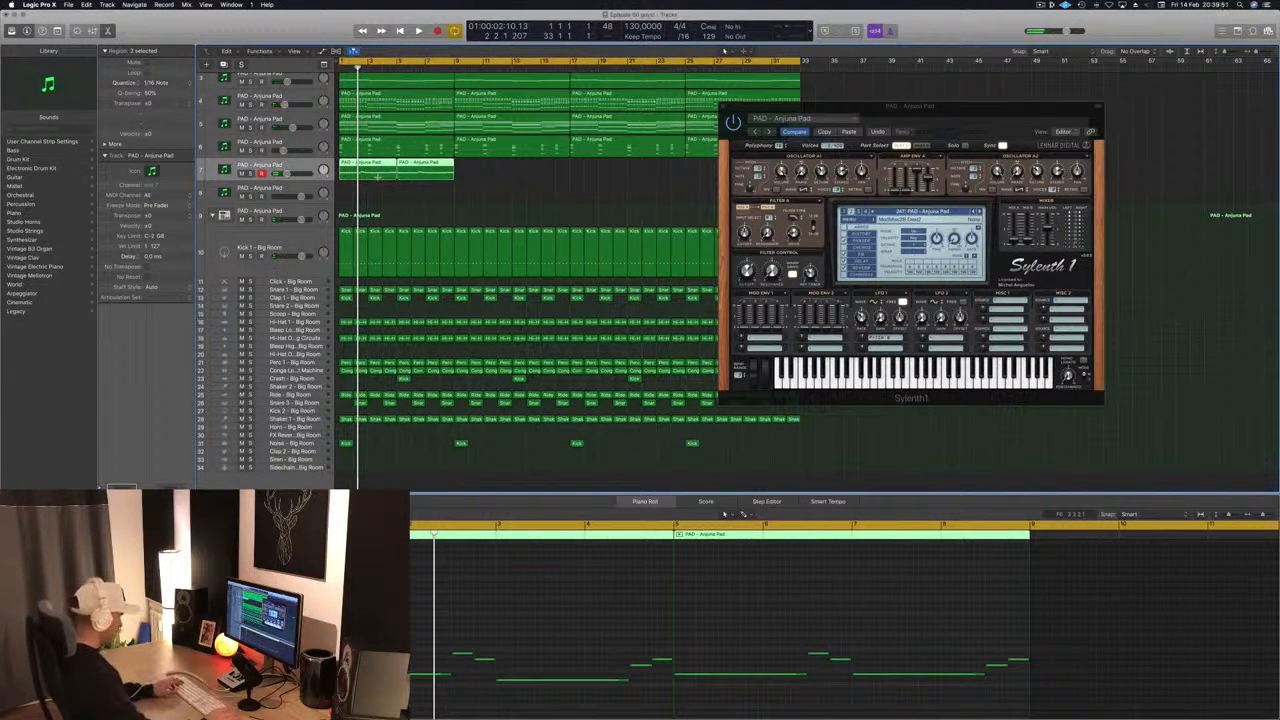
pyautogui.press('super+k')
pyautogui.press('super+k')
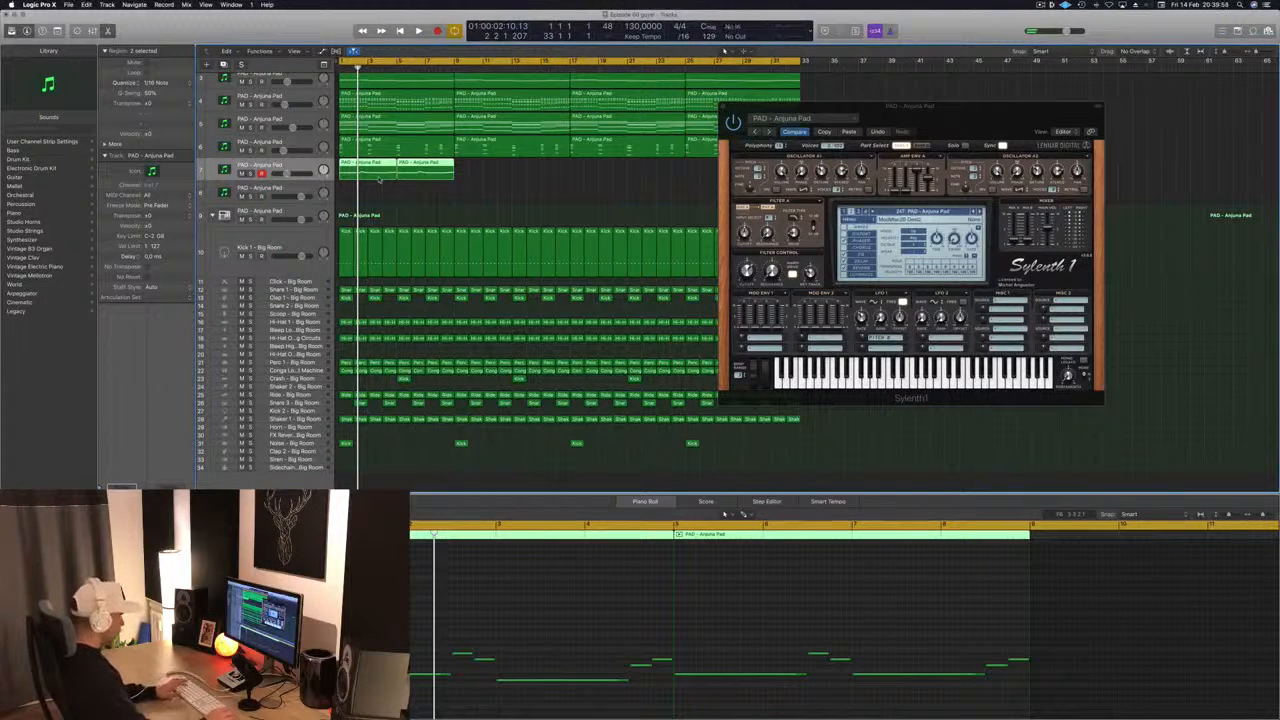
pyautogui.press('space')
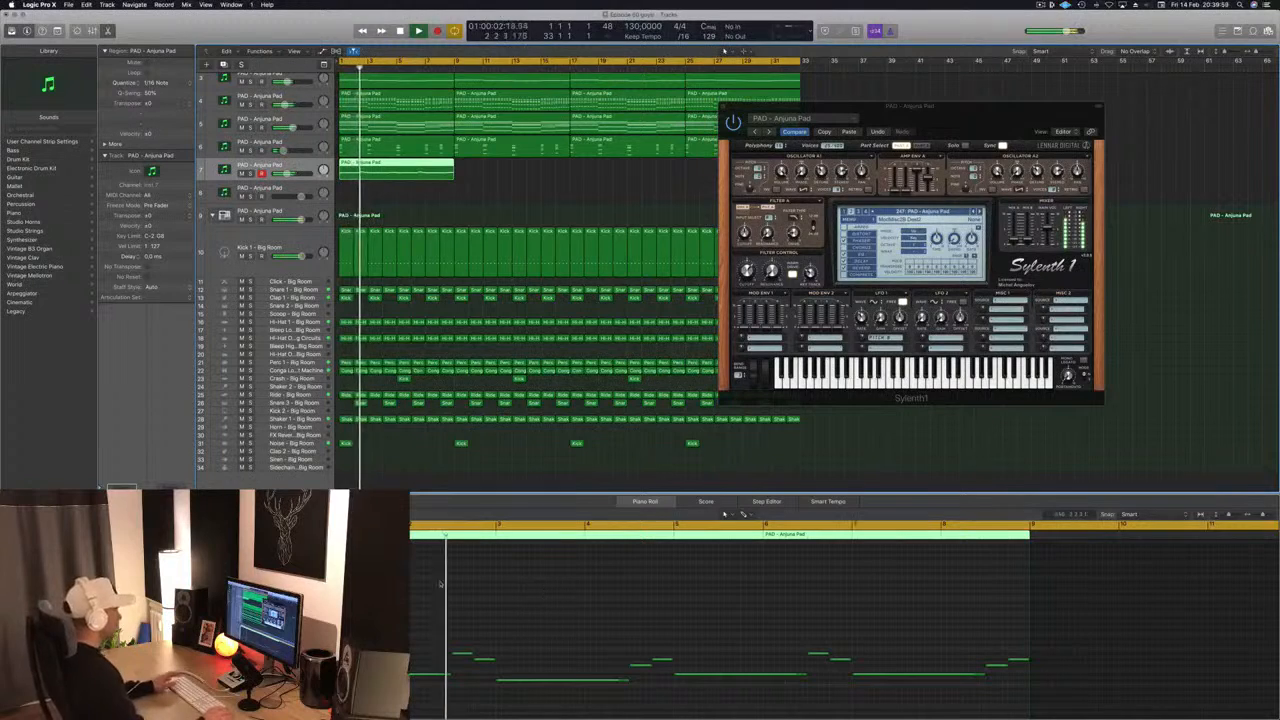
pyautogui.scroll(-2, 485, 589)
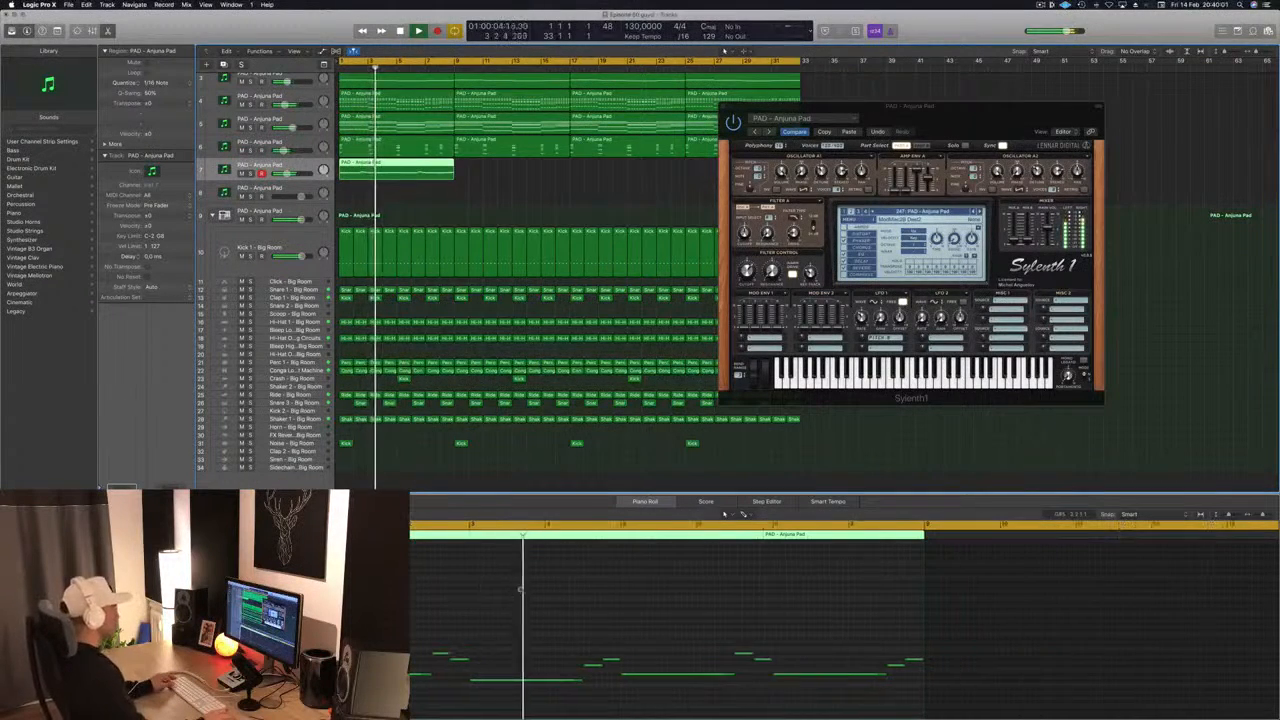
# - Try lower pitches for the long bar 3 melody note and return it to the pitch of the other long notes
pyautogui.press('space')
pyautogui.press('space')
pyautogui.moveTo(489, 659); pyautogui.dragTo(490, 692)
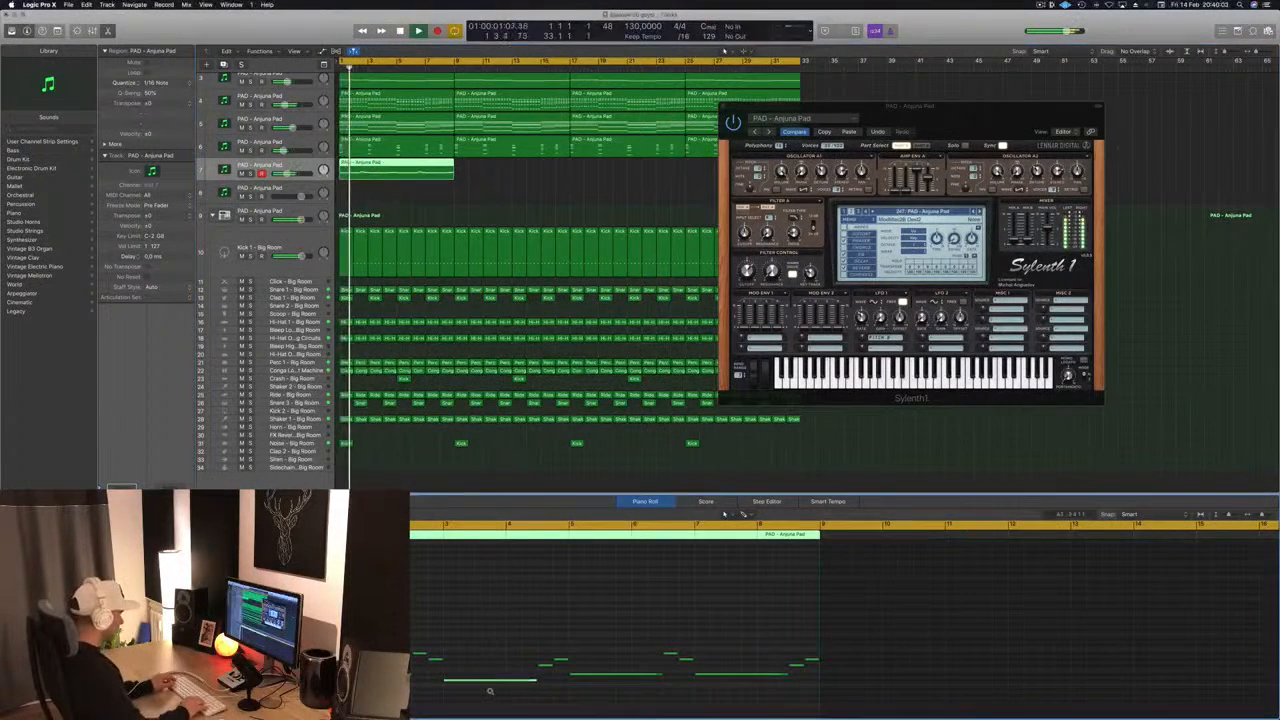
pyautogui.hotkey('alt', 'Down')
pyautogui.hotkey('alt', 'Down')
pyautogui.hotkey('alt', 'Down')
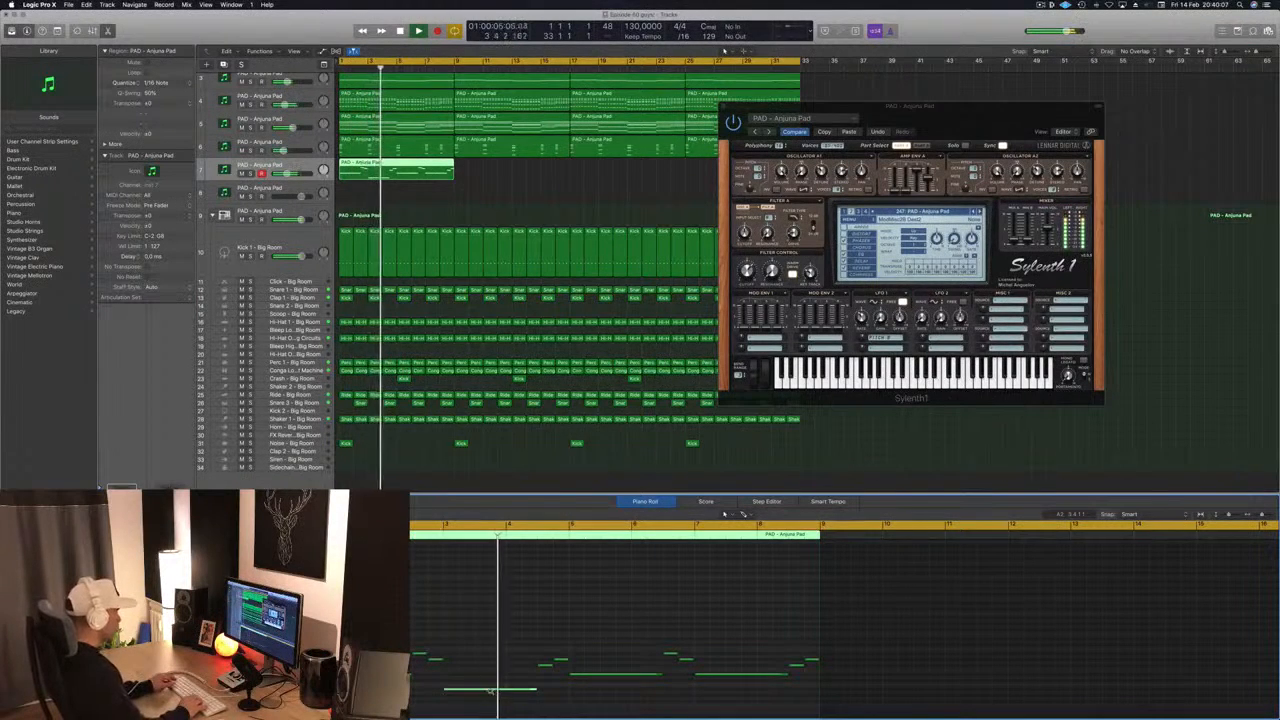
pyautogui.hotkey('alt', 'Up')
pyautogui.hotkey('alt', 'Up')
pyautogui.hotkey('alt', 'Up')
pyautogui.hotkey('alt', 'Up')
pyautogui.hotkey('alt', 'Up')
pyautogui.hotkey('alt', 'Up')
pyautogui.hotkey('alt', 'Up')
pyautogui.hotkey('alt', 'Up')
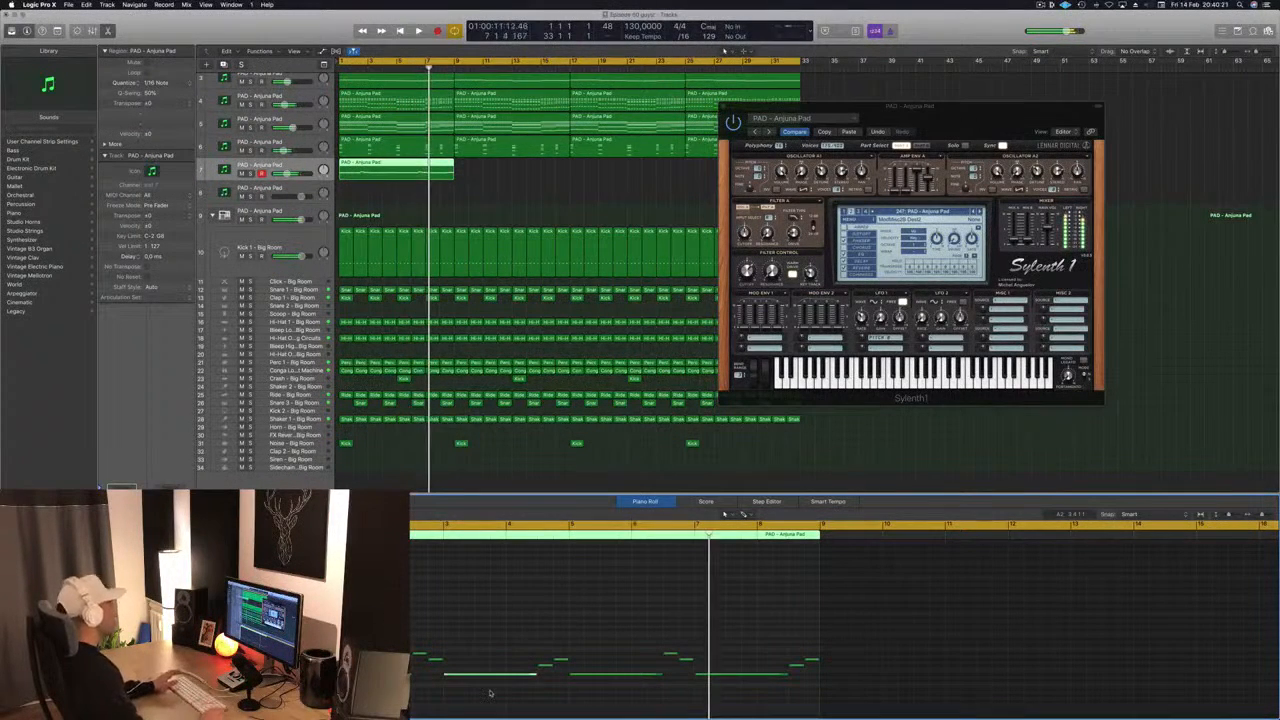
# - Replay the arrangement from bar 1 and move the Sylenth1 window clear of the 32-bar regions
pyautogui.moveTo(978, 106); pyautogui.dragTo(931, 98)
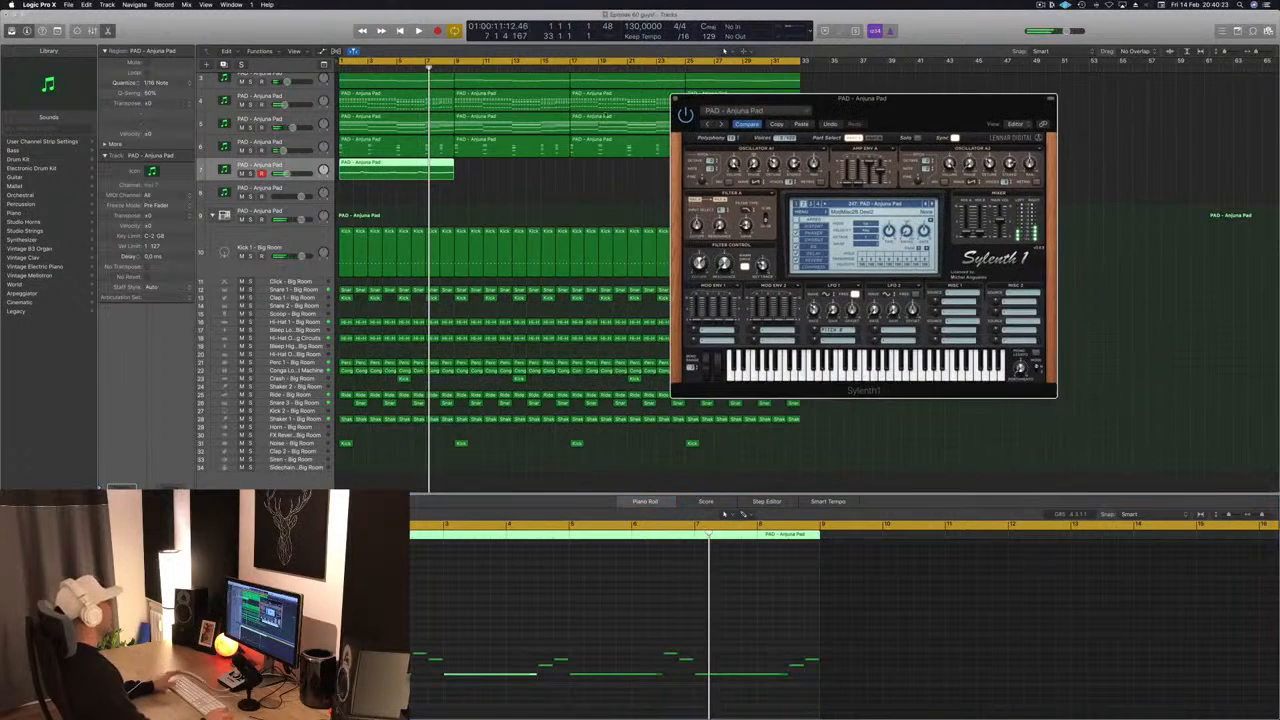
pyautogui.press('space')
pyautogui.click(277, 165)
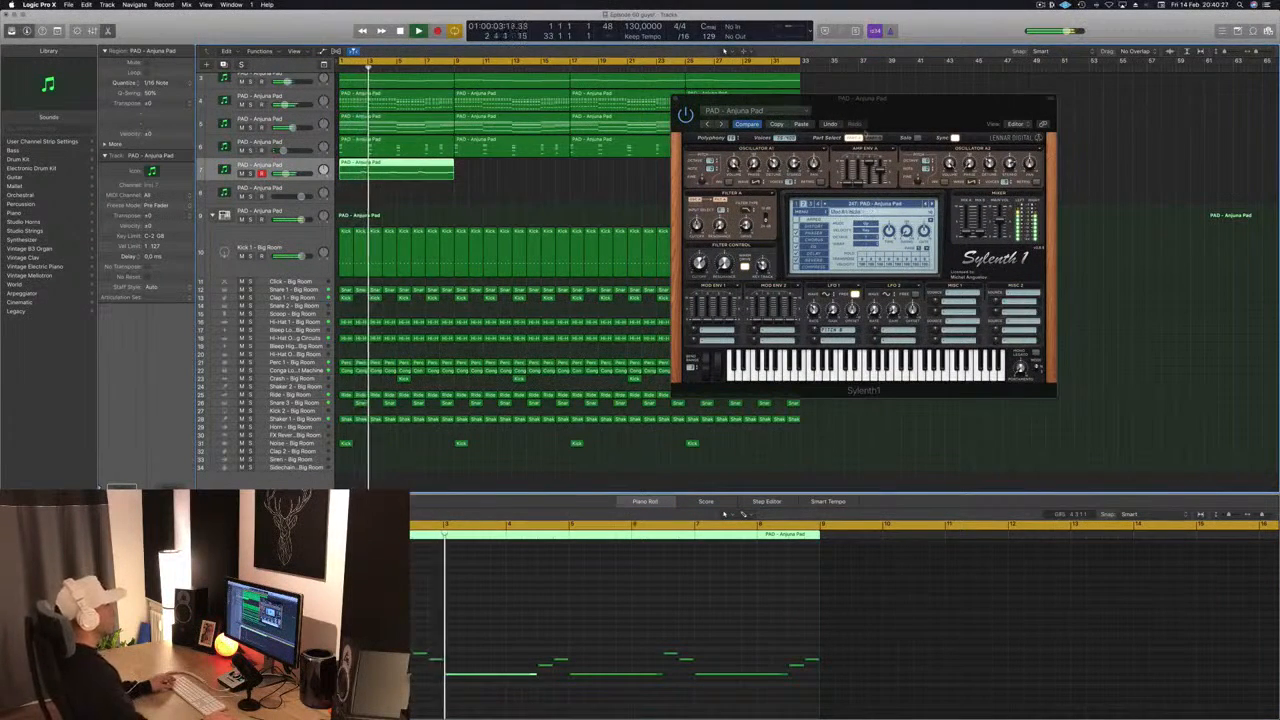
pyautogui.moveTo(880, 99); pyautogui.dragTo(1039, 109)
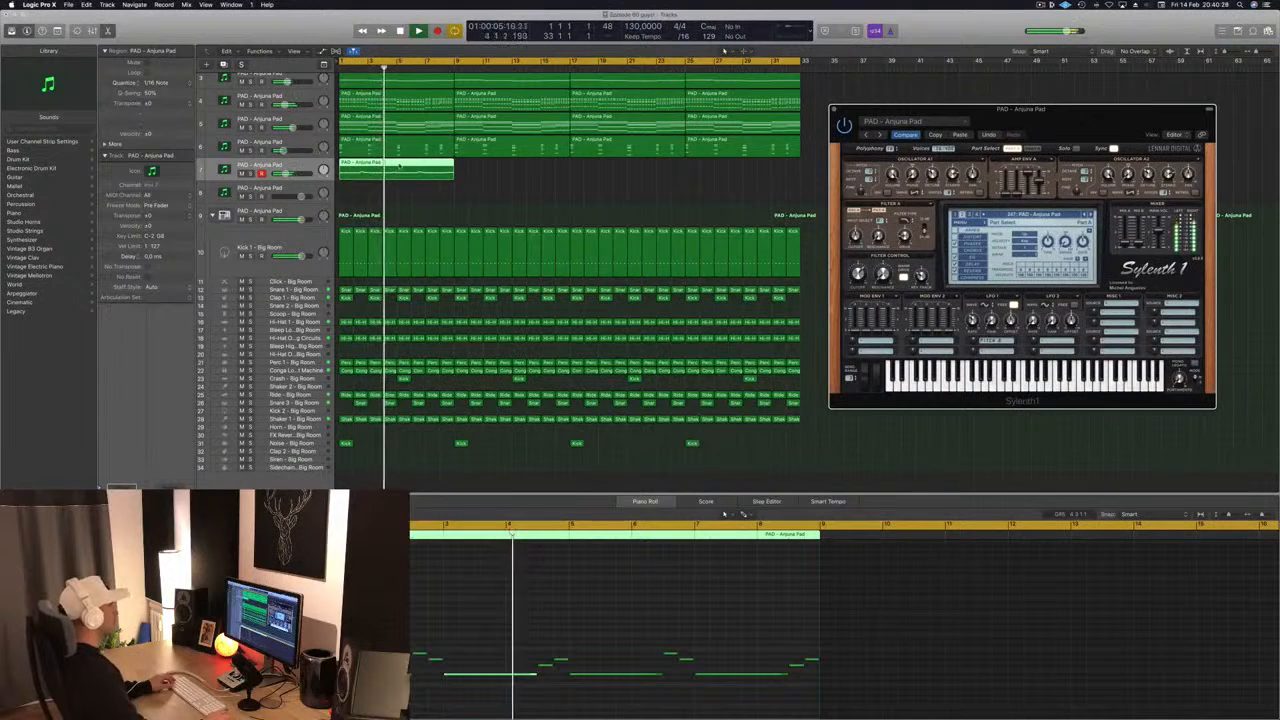
pyautogui.press('space')
pyautogui.press('space')
pyautogui.press('space')
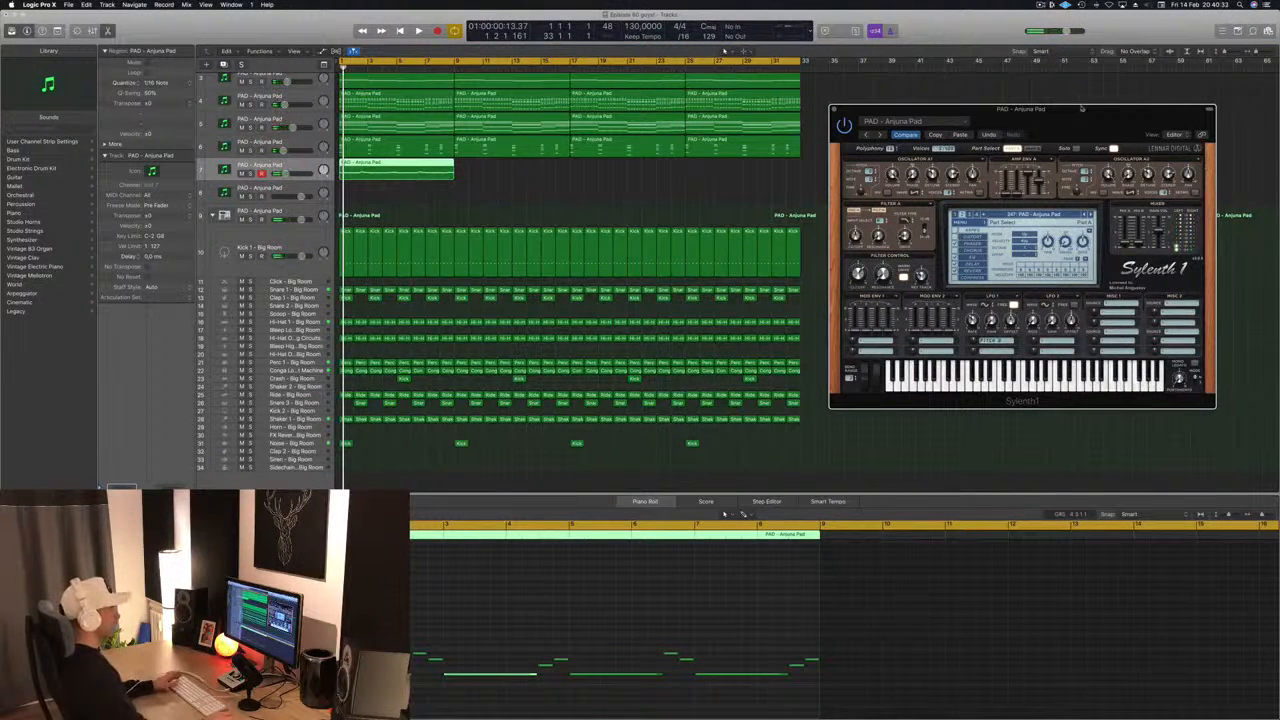
pyautogui.moveTo(1081, 107); pyautogui.dragTo(1084, 97)
pyautogui.press('space')
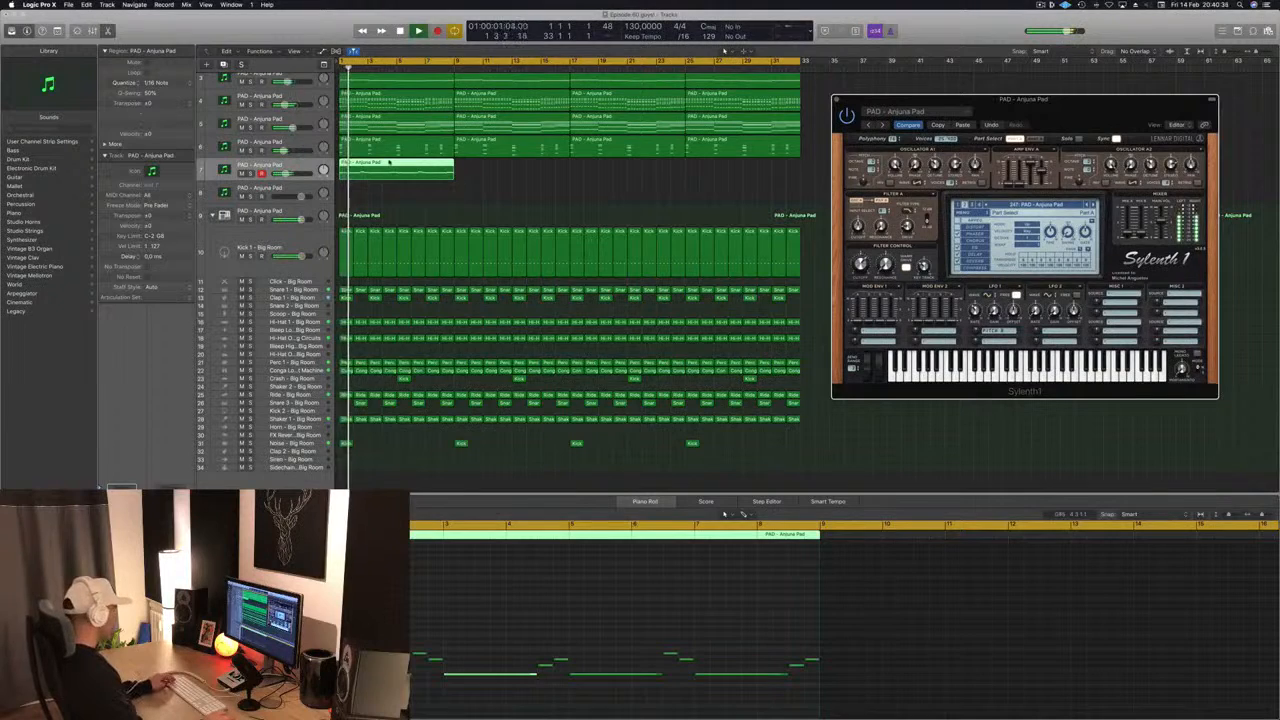
# - Copy the eight-bar melody region along track 7 to fill bars 9 to 32 and replay from bar 1
pyautogui.moveTo(389, 161); pyautogui.dragTo(641, 177)
pyautogui.press('space')
pyautogui.press('space')
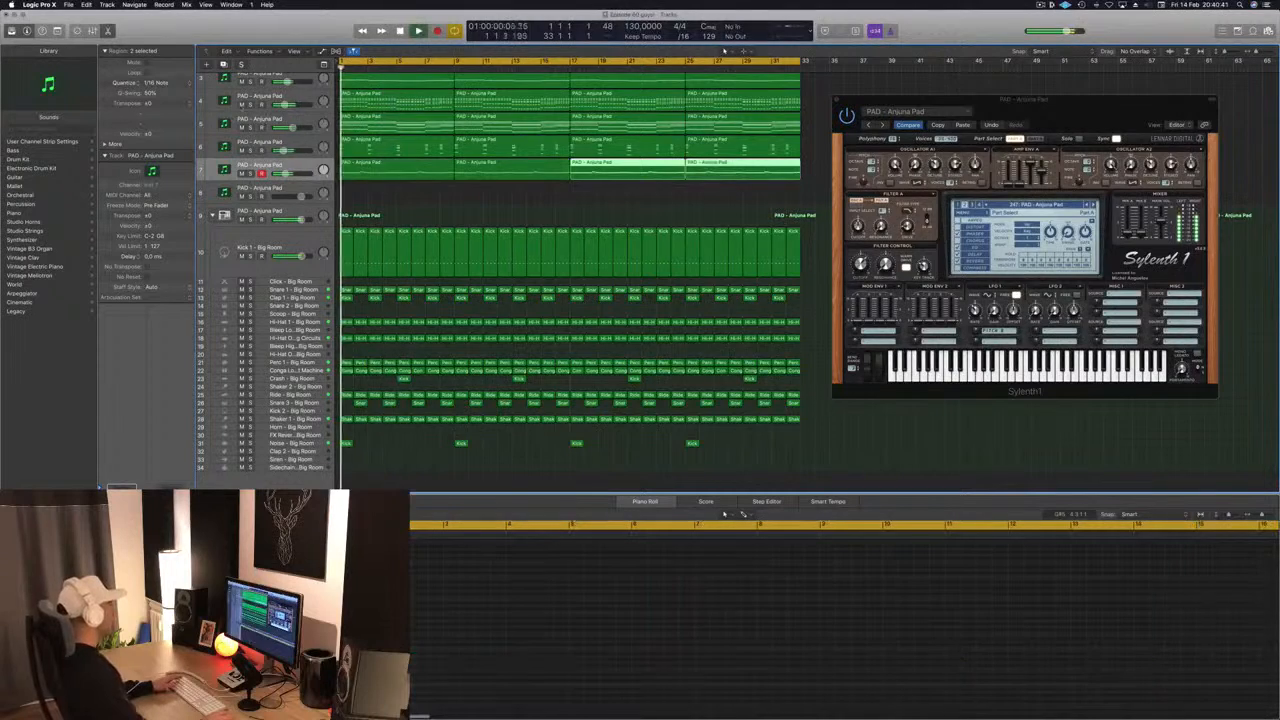
# - Mute tracks 5 and 6 during playback and clear the region selection
pyautogui.click(241, 128)
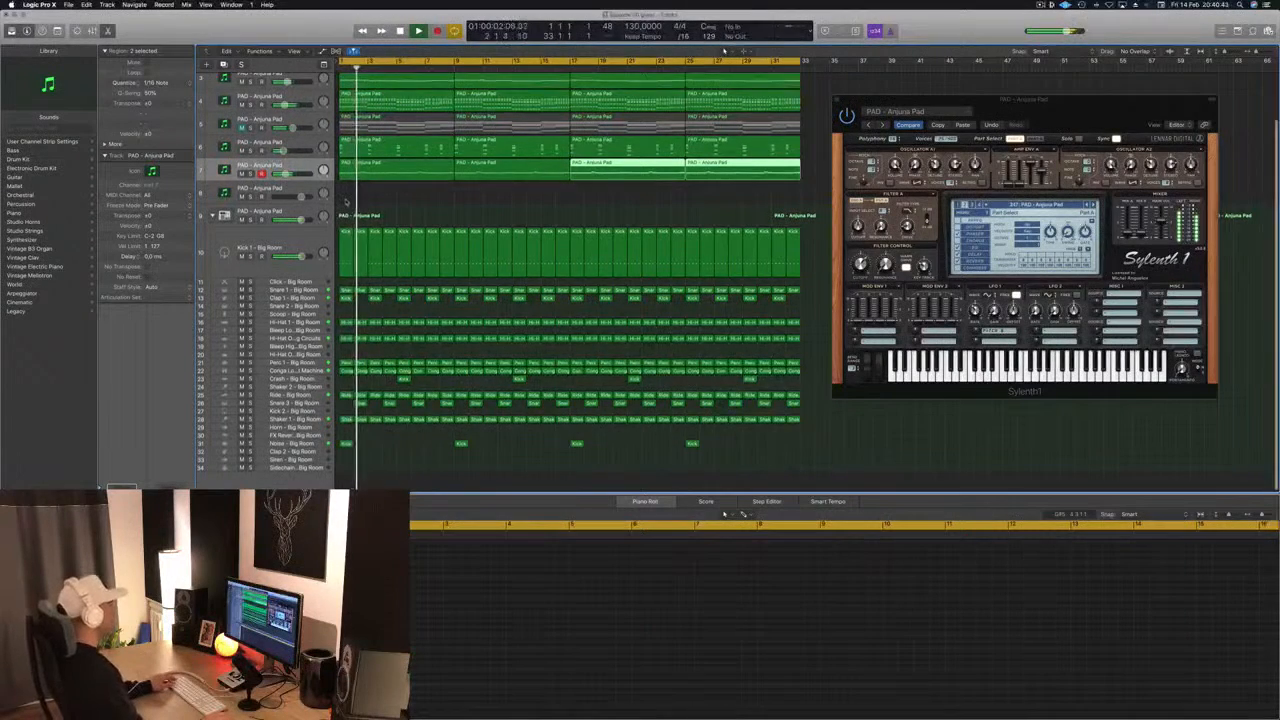
pyautogui.scroll(1, 346, 202)
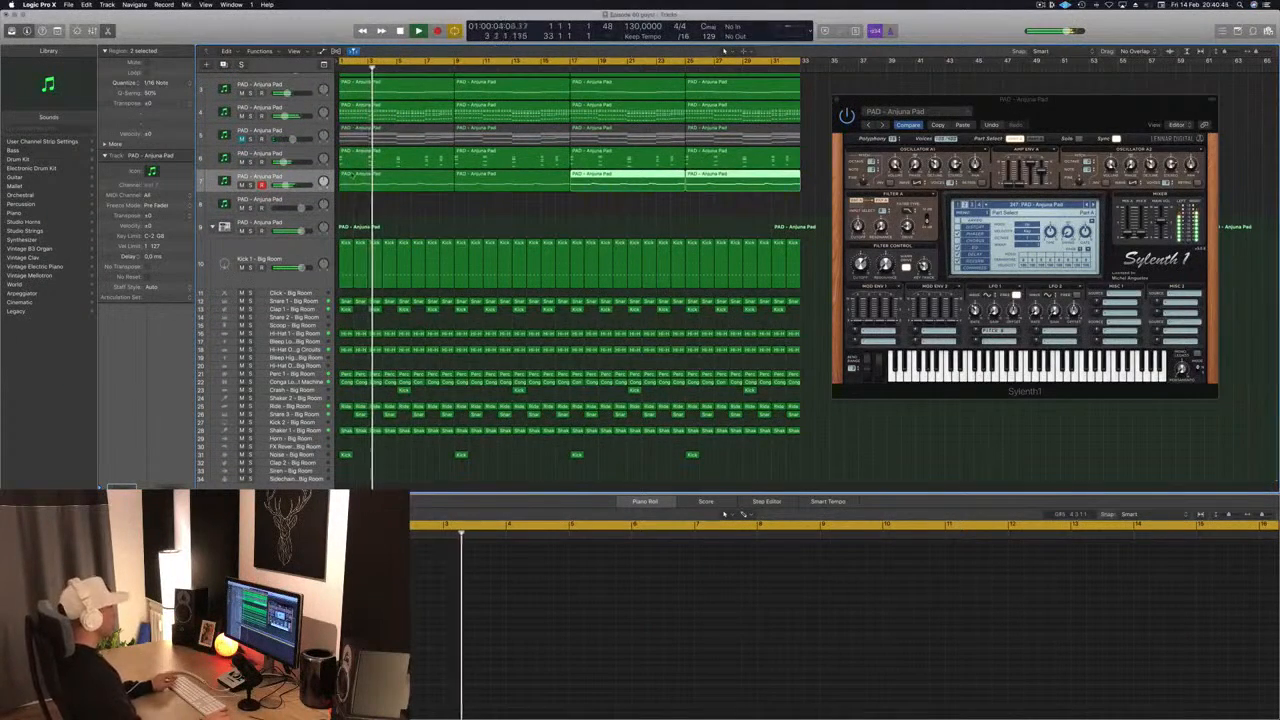
pyautogui.press('super+Up')
pyautogui.click(241, 165)
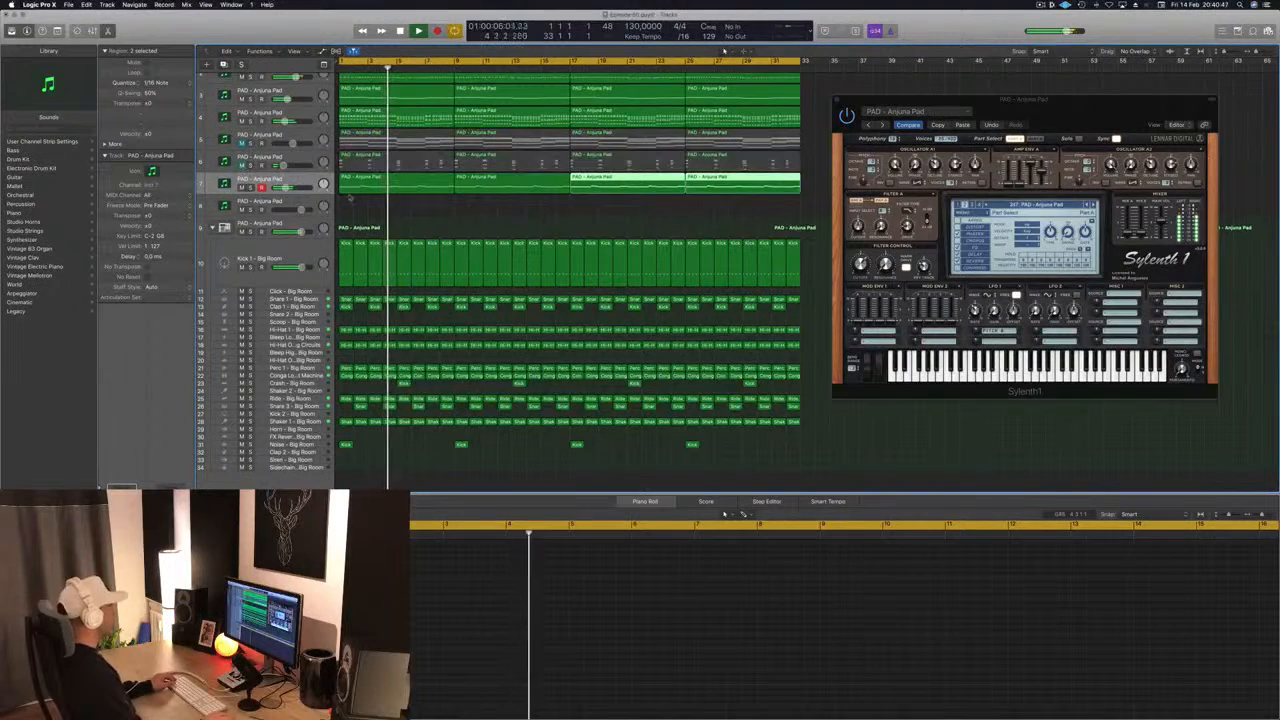
pyautogui.scroll(2, 380, 205)
pyautogui.press('super+Left')
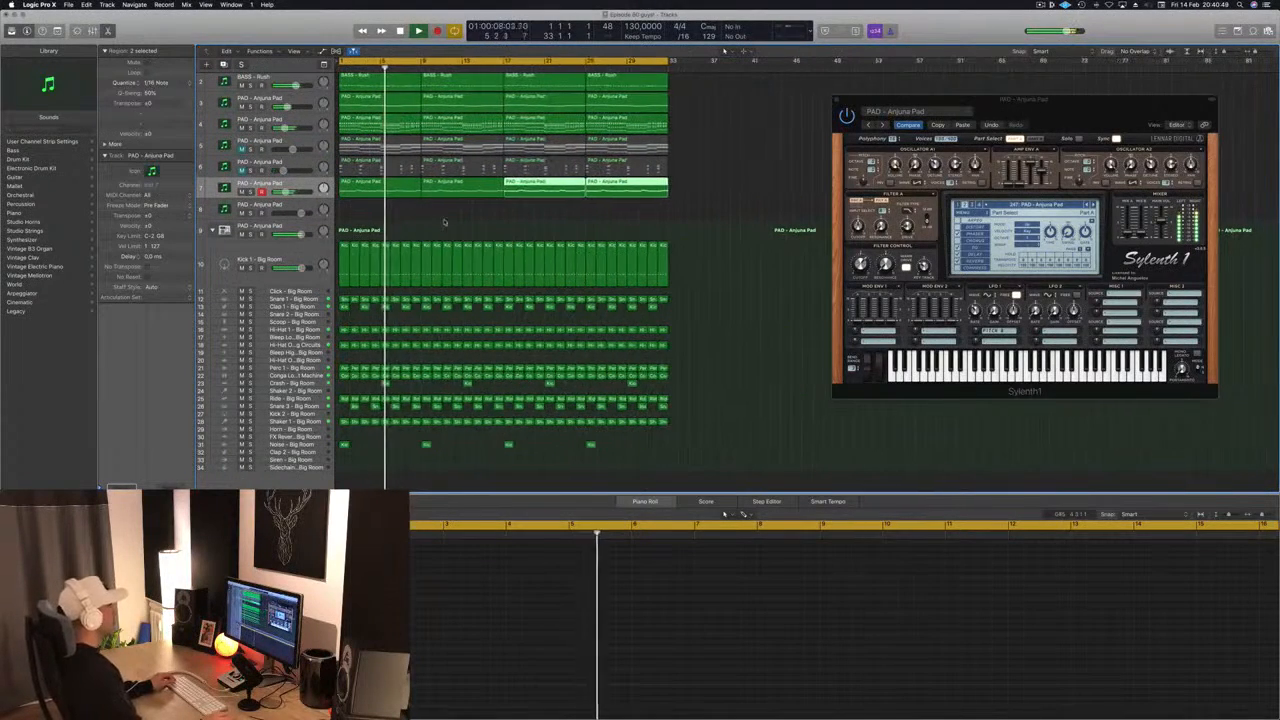
pyautogui.click(444, 222)
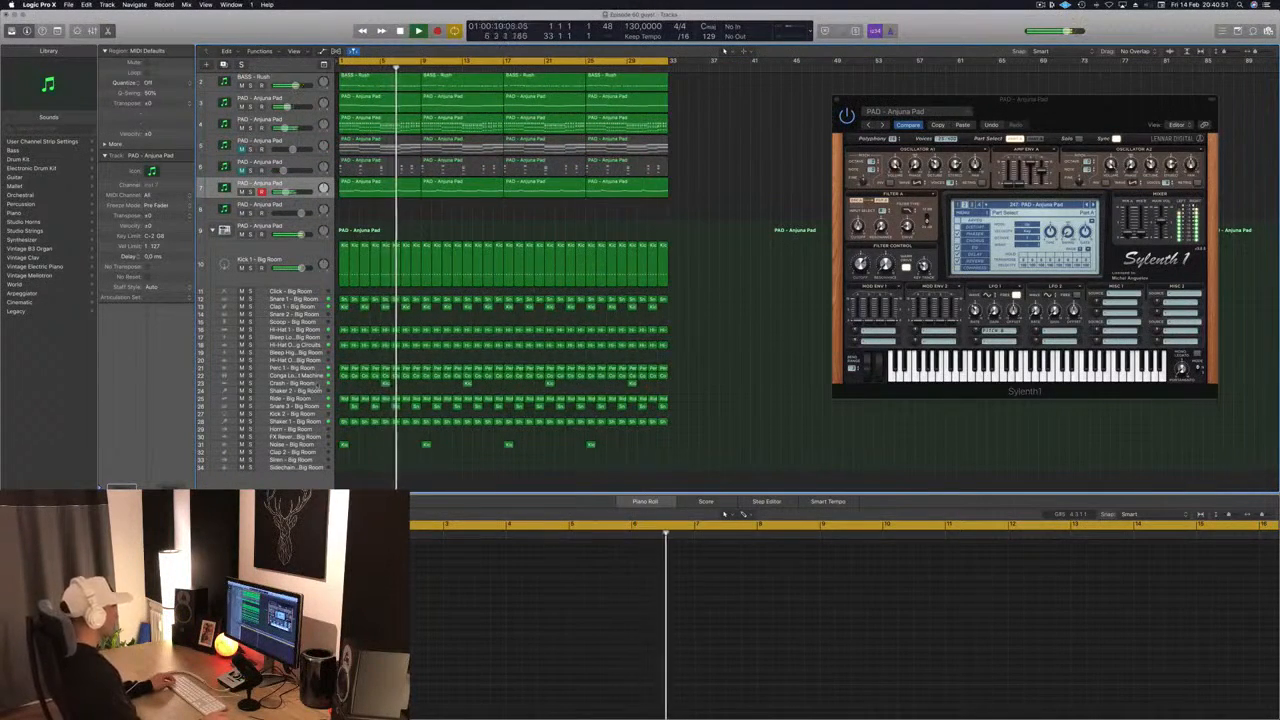
# - Select the Crash - Big Room track with its regions while the arrangement plays
pyautogui.click(318, 384)
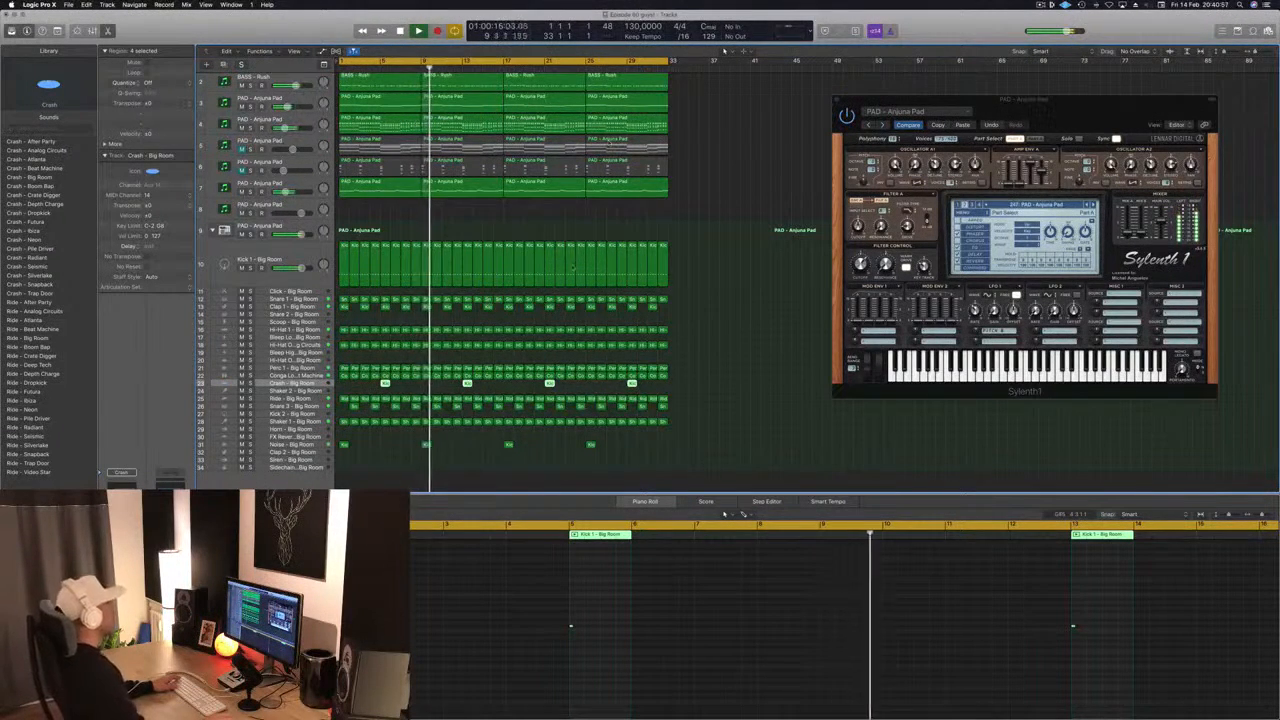
pyautogui.scroll(1, 689, 246)
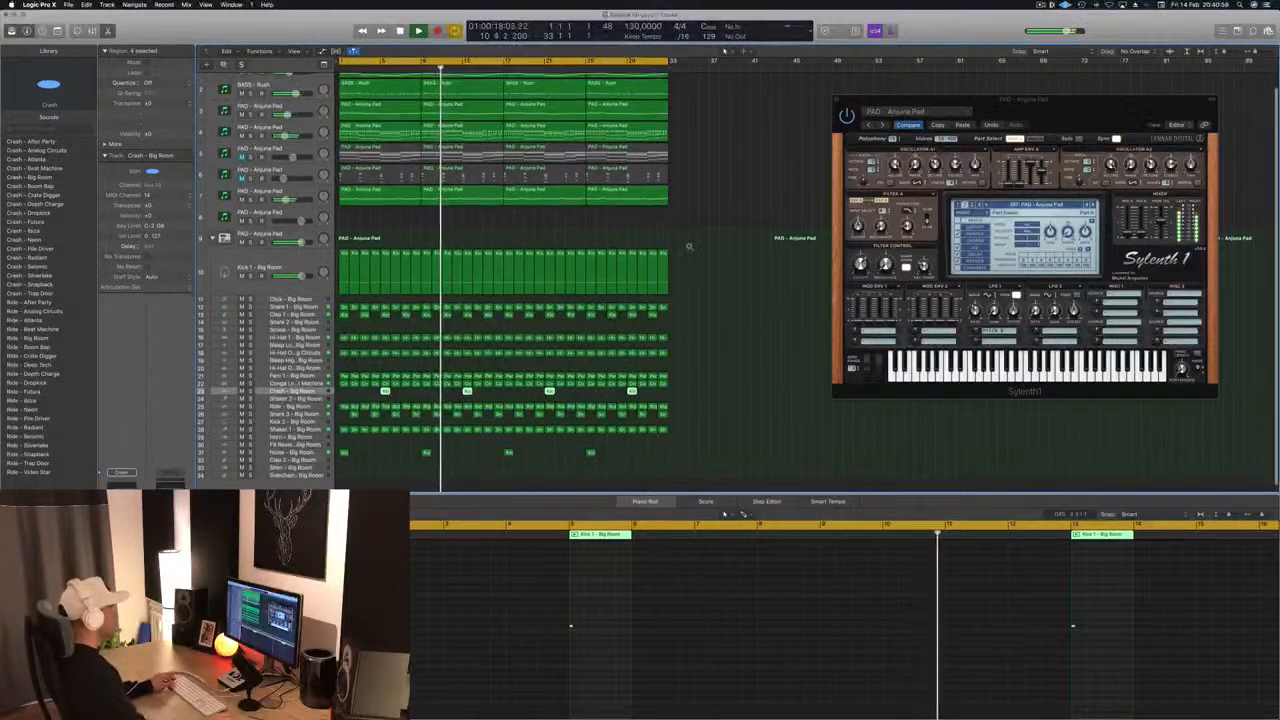
pyautogui.scroll(2, 689, 246)
# - Show the first track 7 melody region in the Piano Roll and replay it from bar 1
pyautogui.click(360, 204)
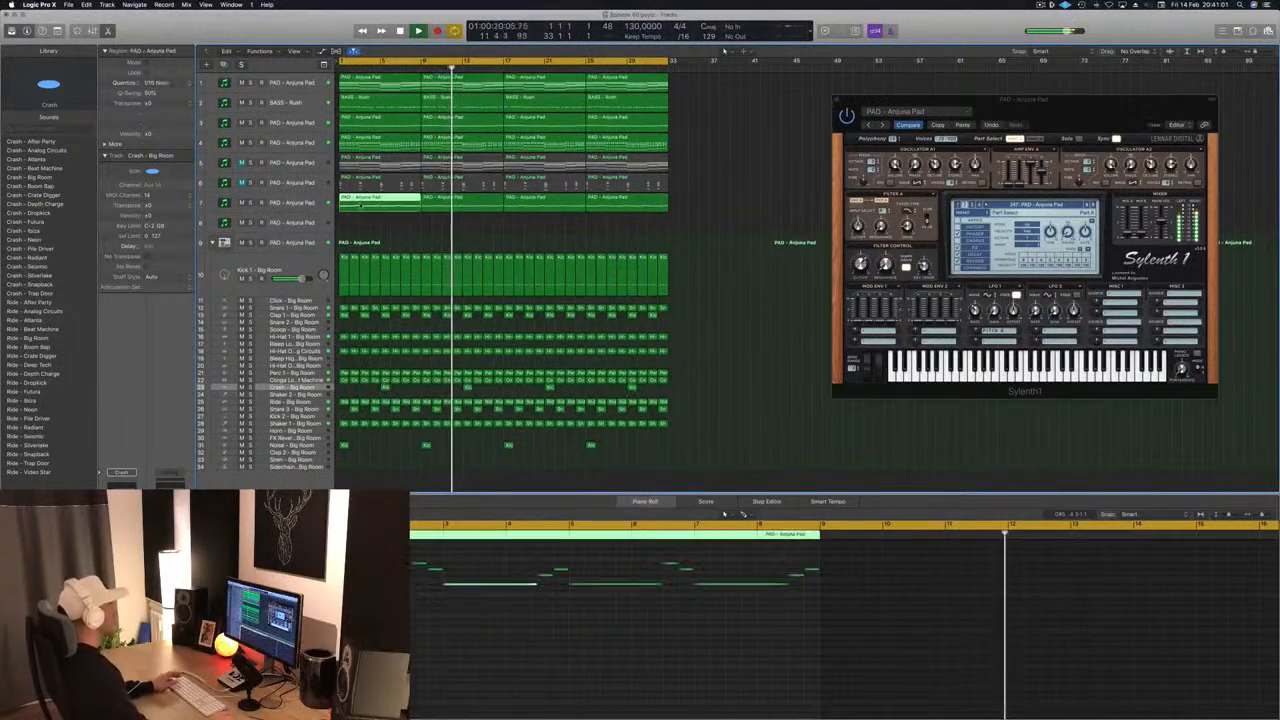
pyautogui.press('Return')
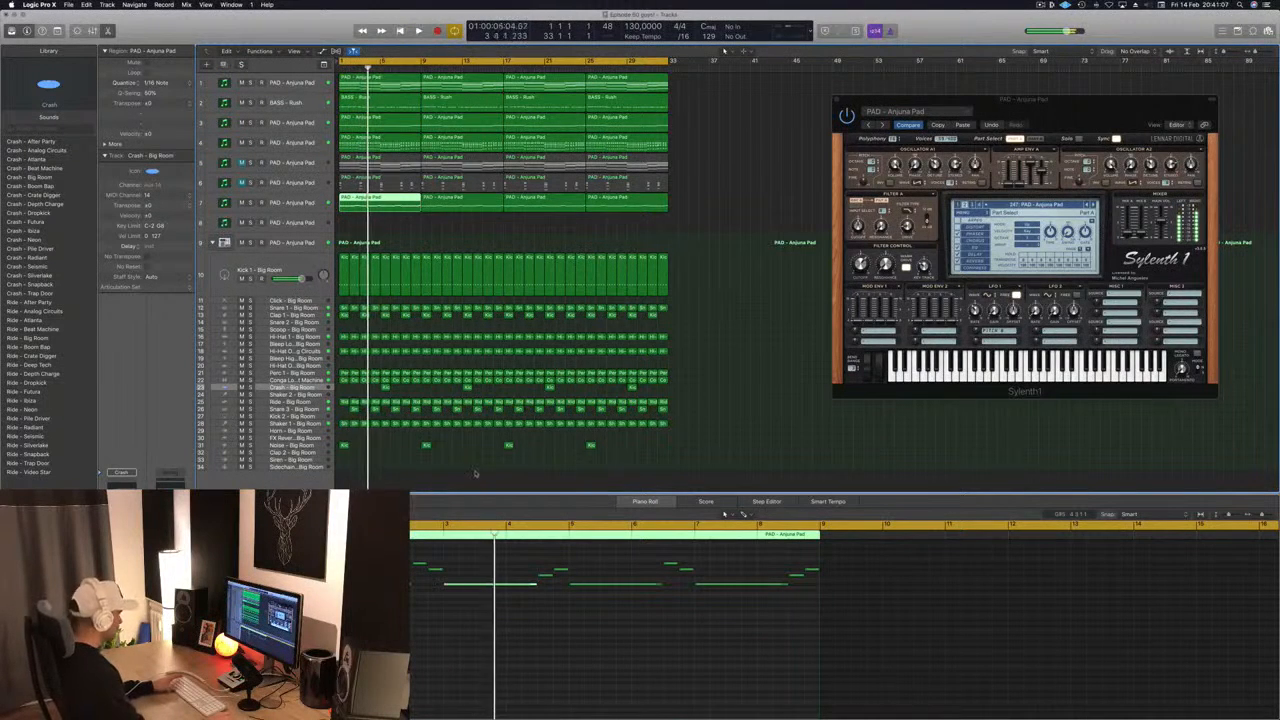
pyautogui.press('Return')
pyautogui.click(481, 567)
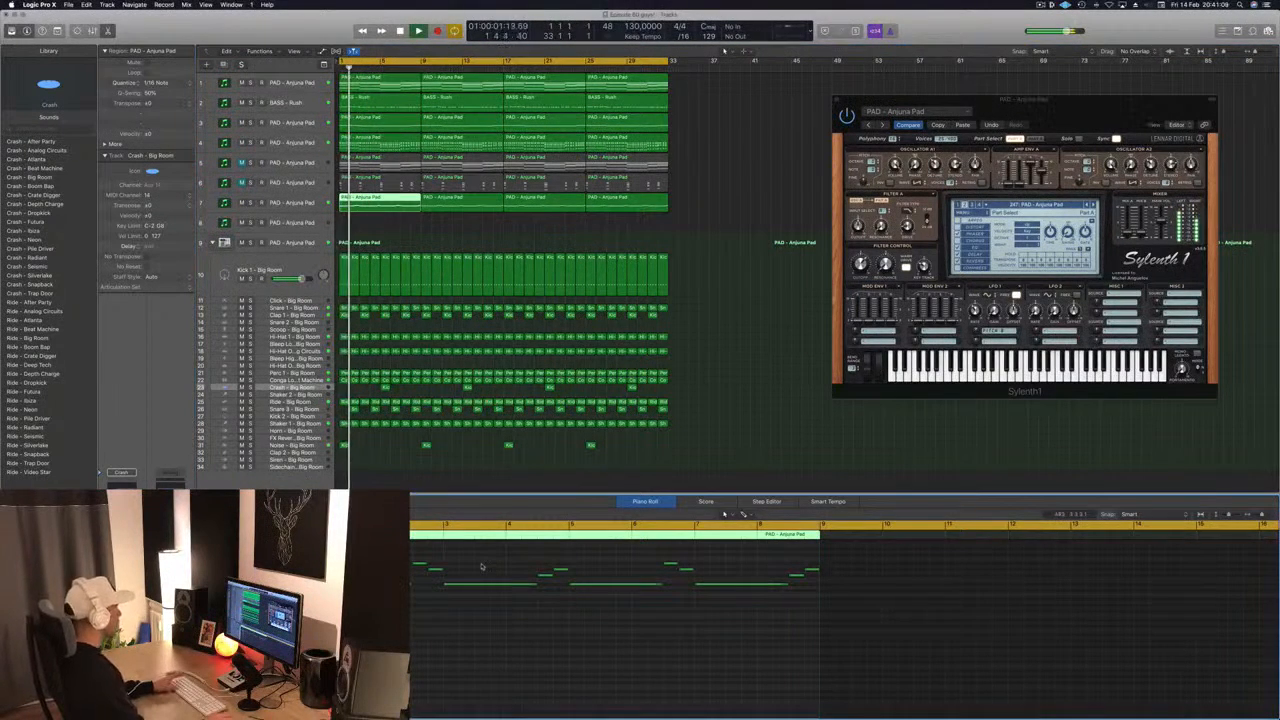
pyautogui.press('space')
pyautogui.press('space')
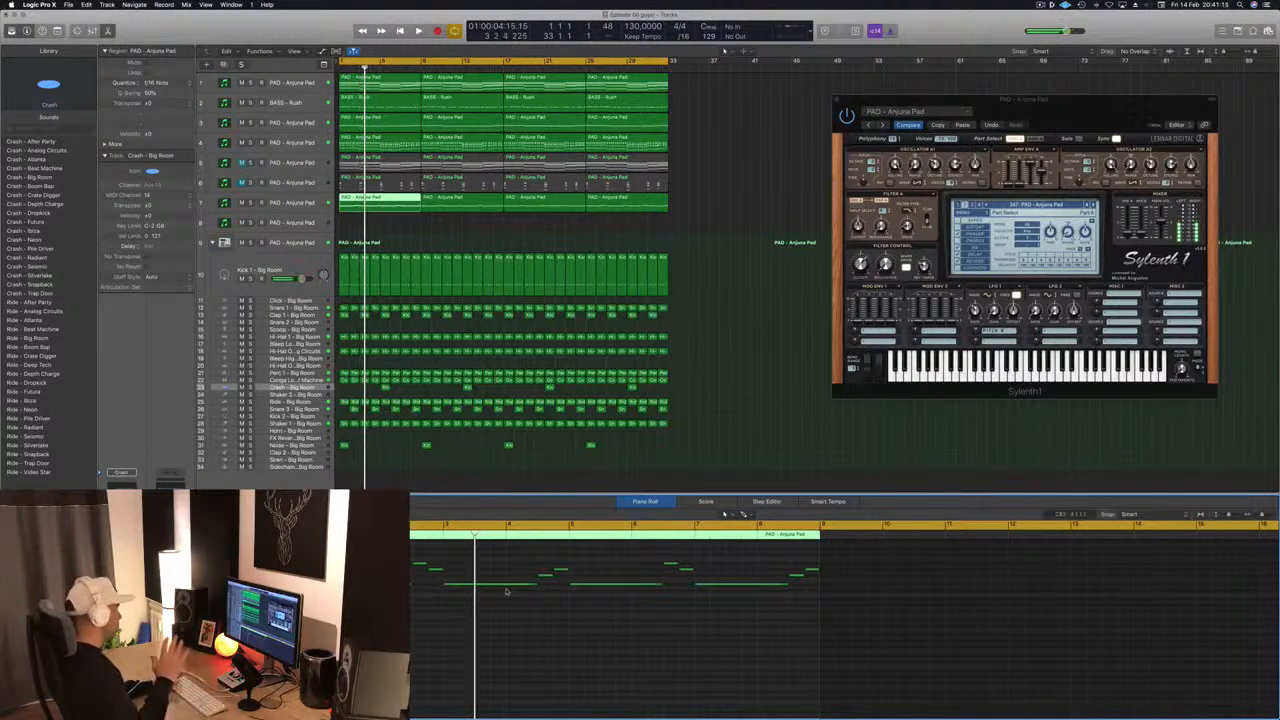
pyautogui.press('space')
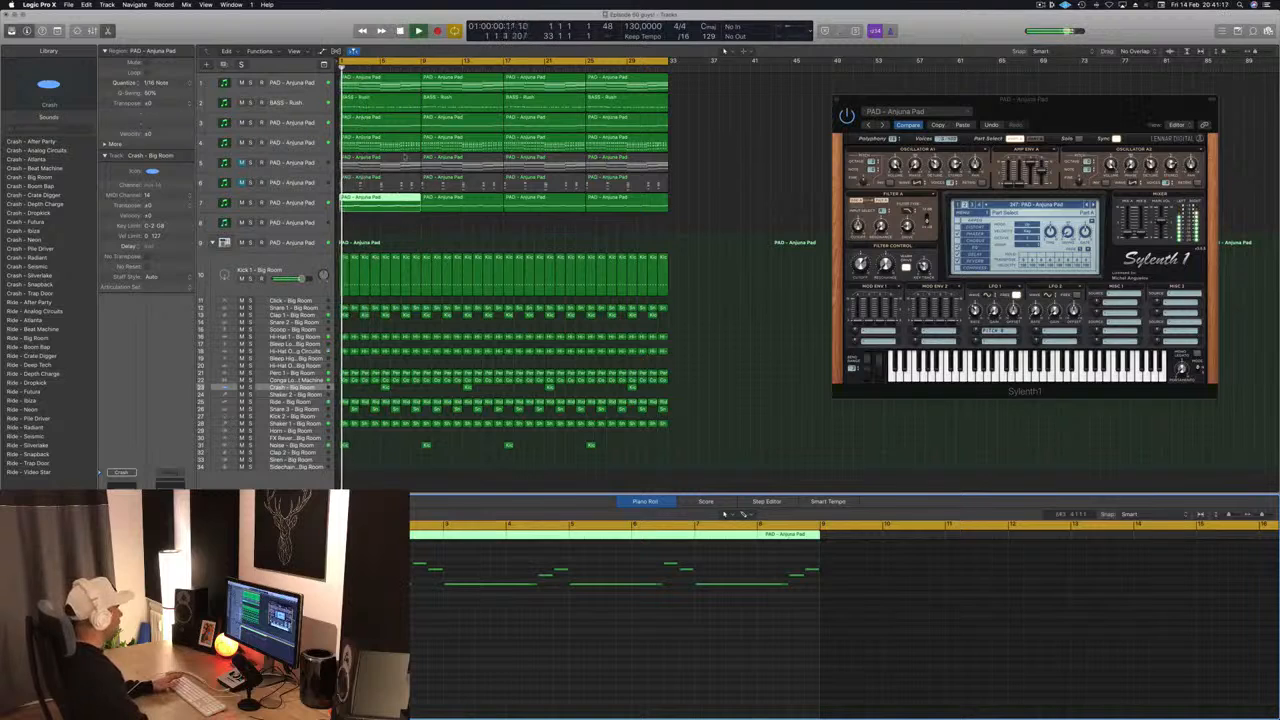
# - Check the lowest bar 3 chord note on track 5, raise track 7's long bar 3 melody note to F♯3, and replay
pyautogui.click(402, 163)
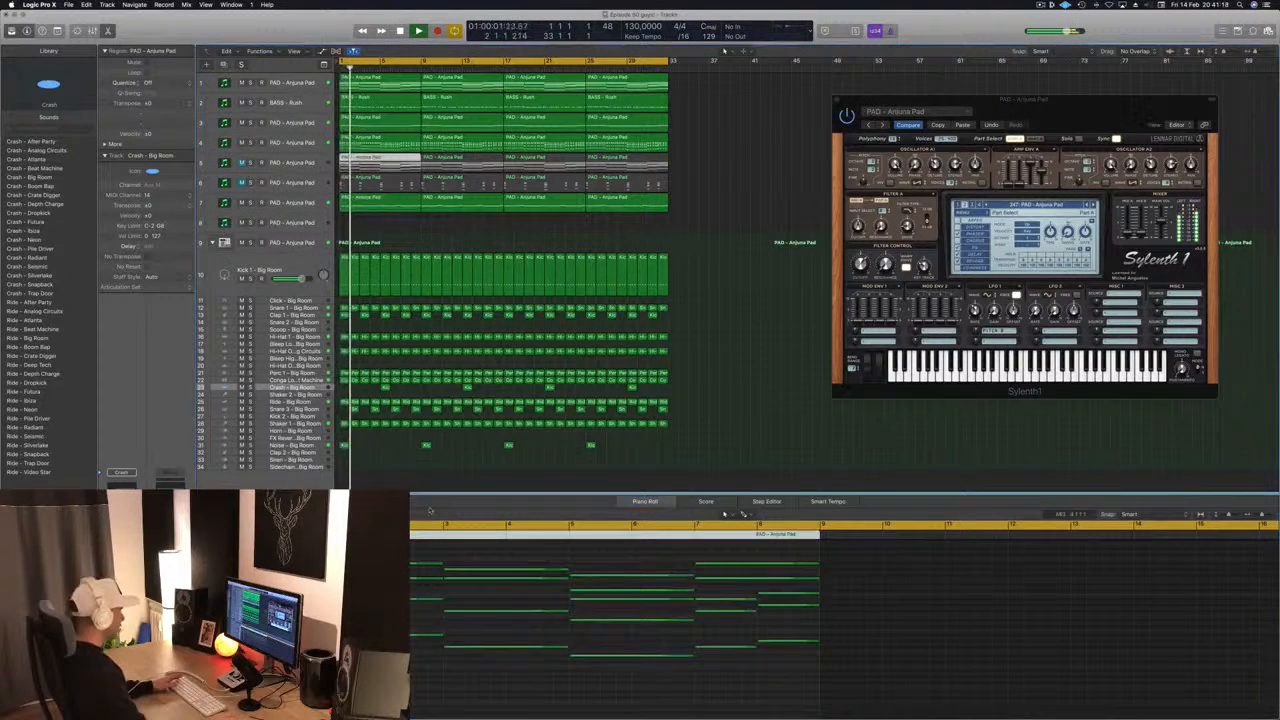
pyautogui.click(477, 649)
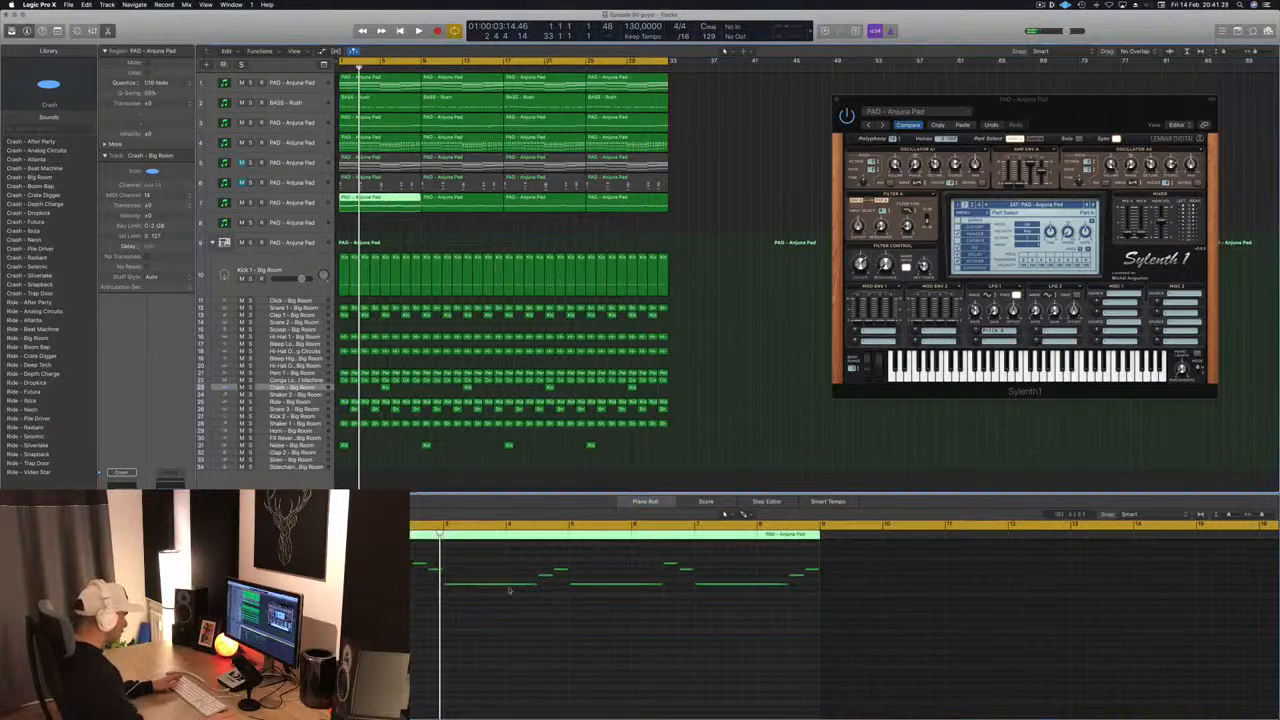
pyautogui.click(496, 585)
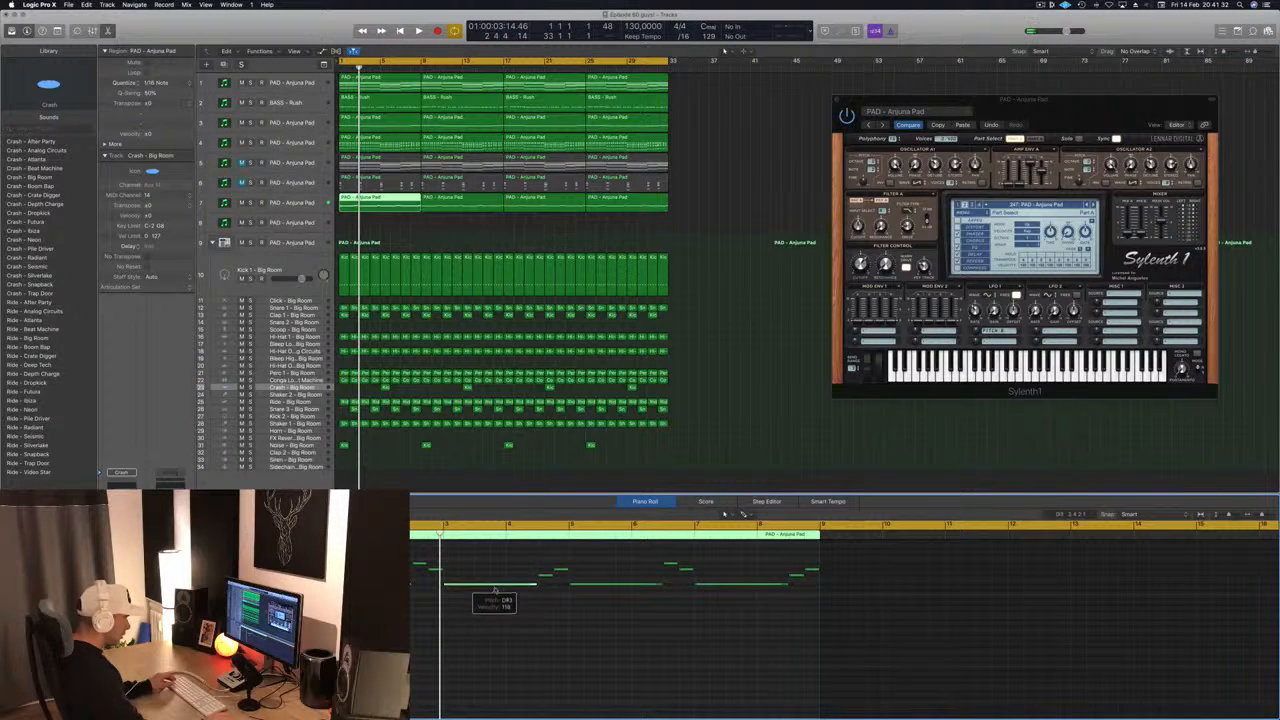
pyautogui.moveTo(496, 587)
pyautogui.mouseDown()
pyautogui.moveTo(494, 599)
pyautogui.moveTo(495, 576)
pyautogui.mouseUp()
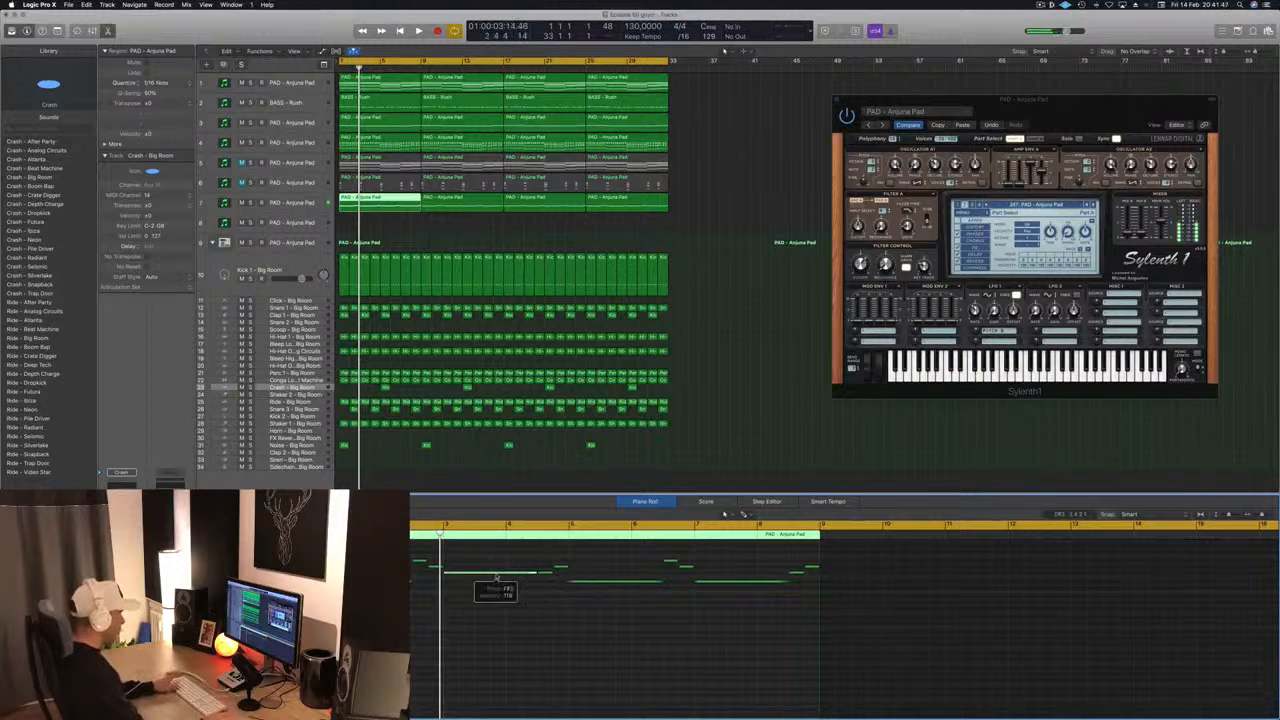
pyautogui.press('space')
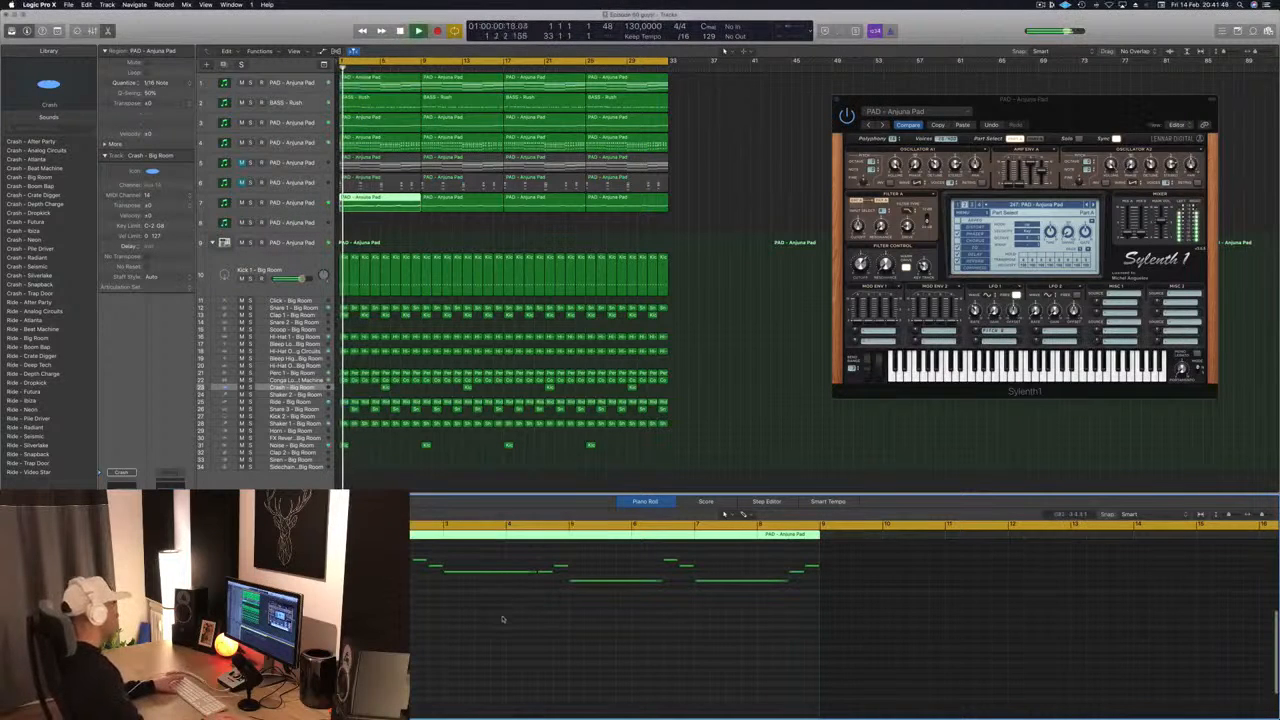
# - Try raising the short melody note late in bar 4 and lowering the one late in bar 2, replaying from bar 1
pyautogui.hscroll(-3, 506, 614)
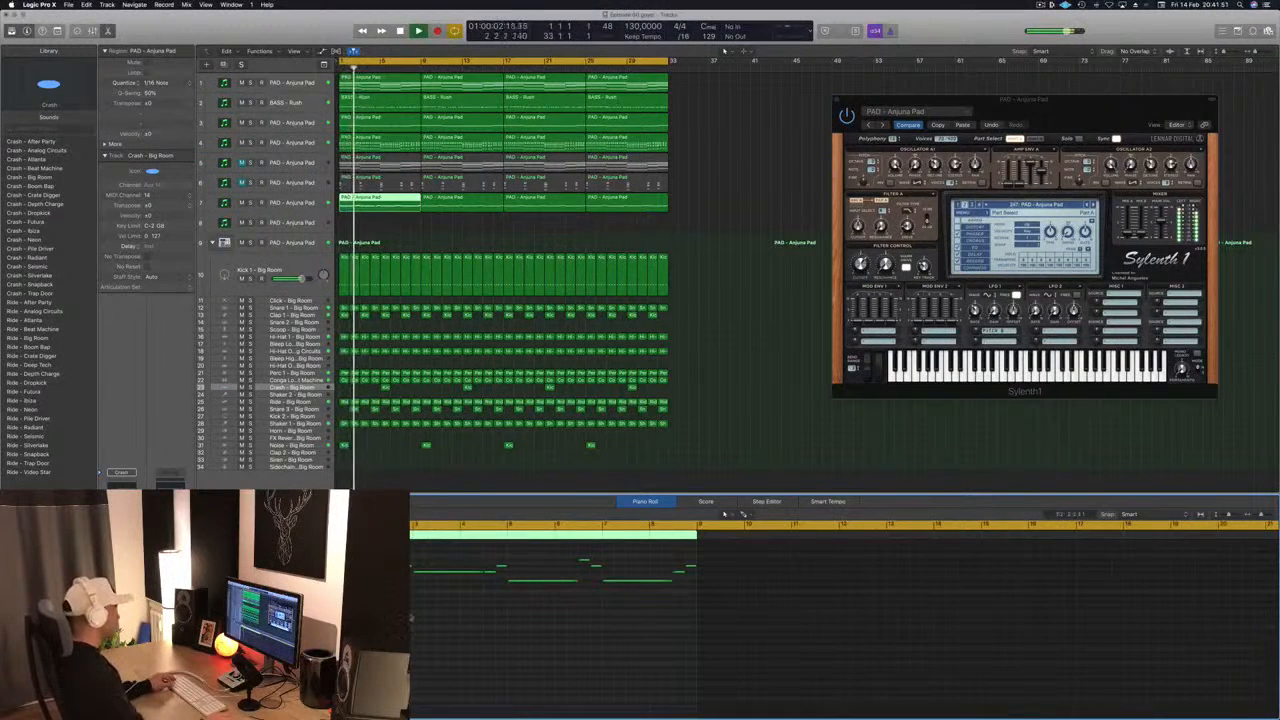
pyautogui.hscroll(3, 506, 614)
pyautogui.hscroll(-3, 463, 626)
pyautogui.hscroll(3, 463, 626)
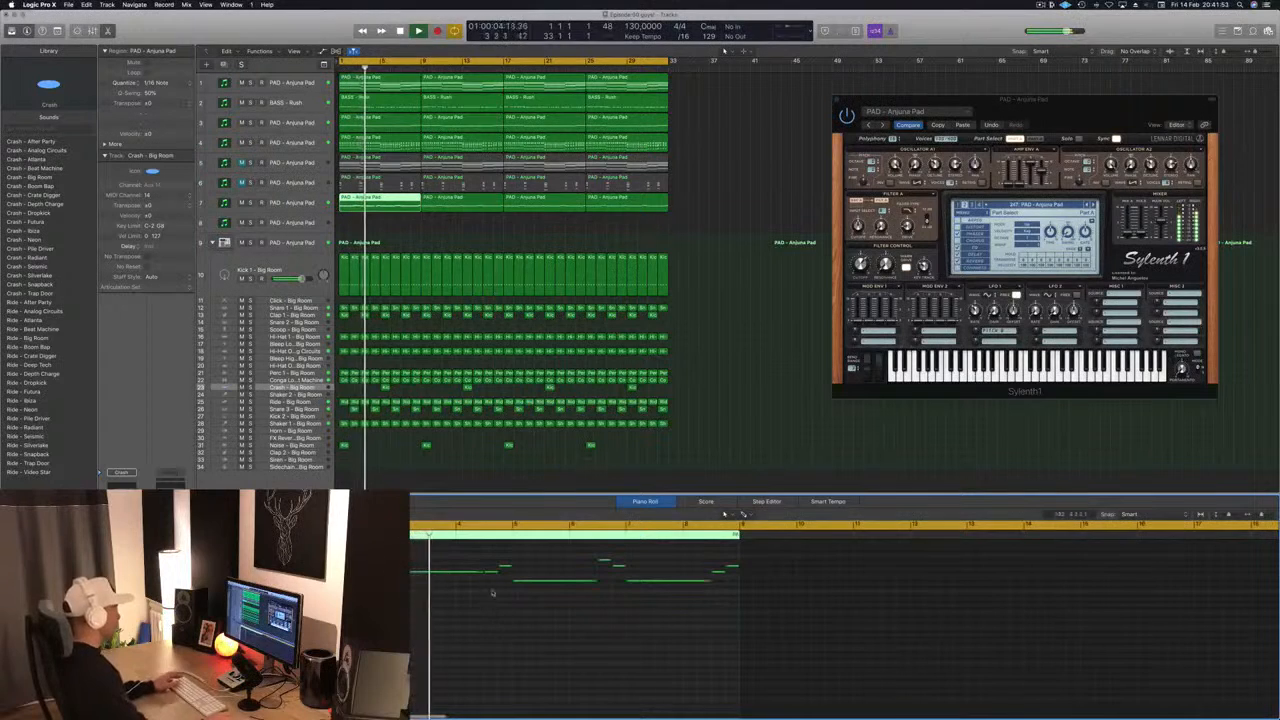
pyautogui.press('space')
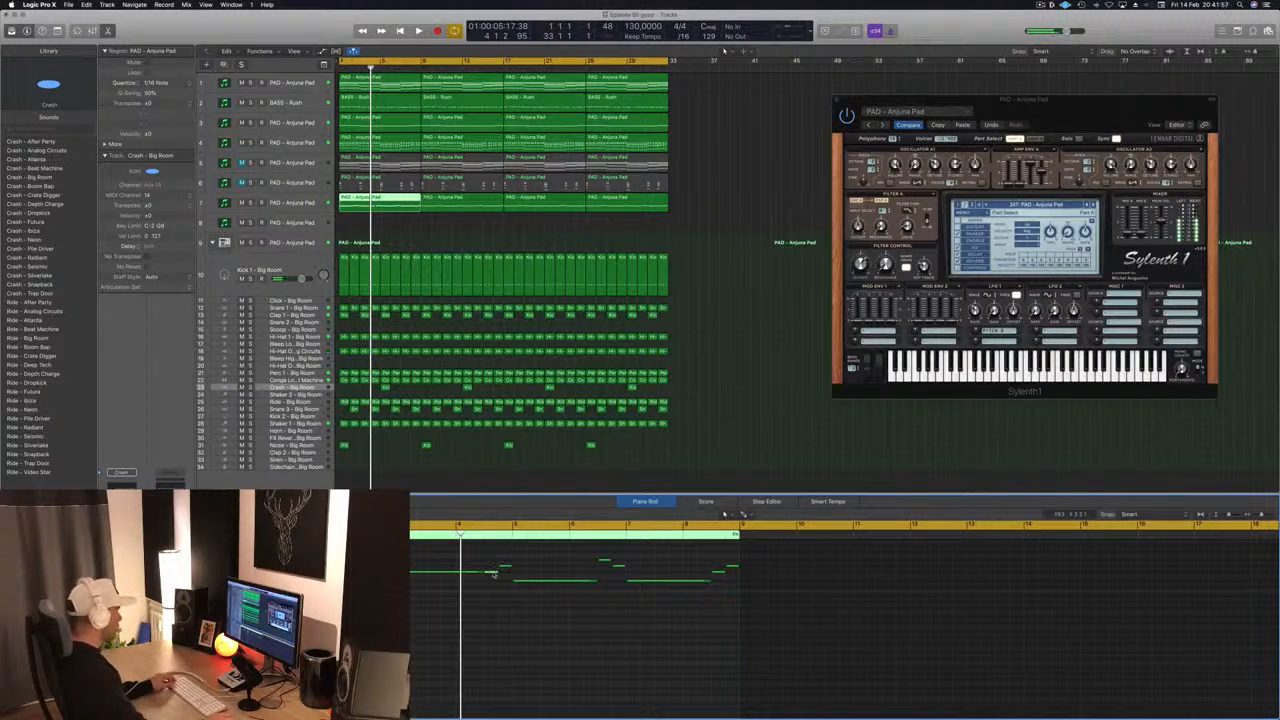
pyautogui.moveTo(493, 574); pyautogui.dragTo(491, 565)
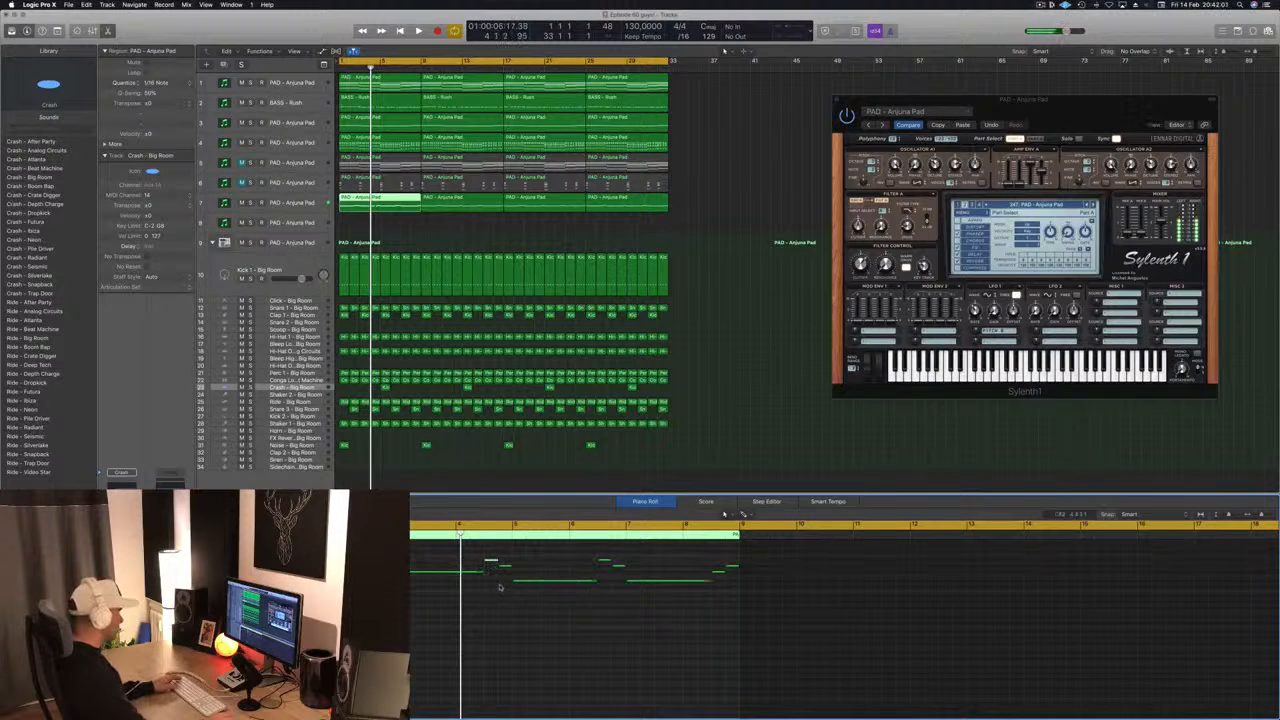
pyautogui.press('space')
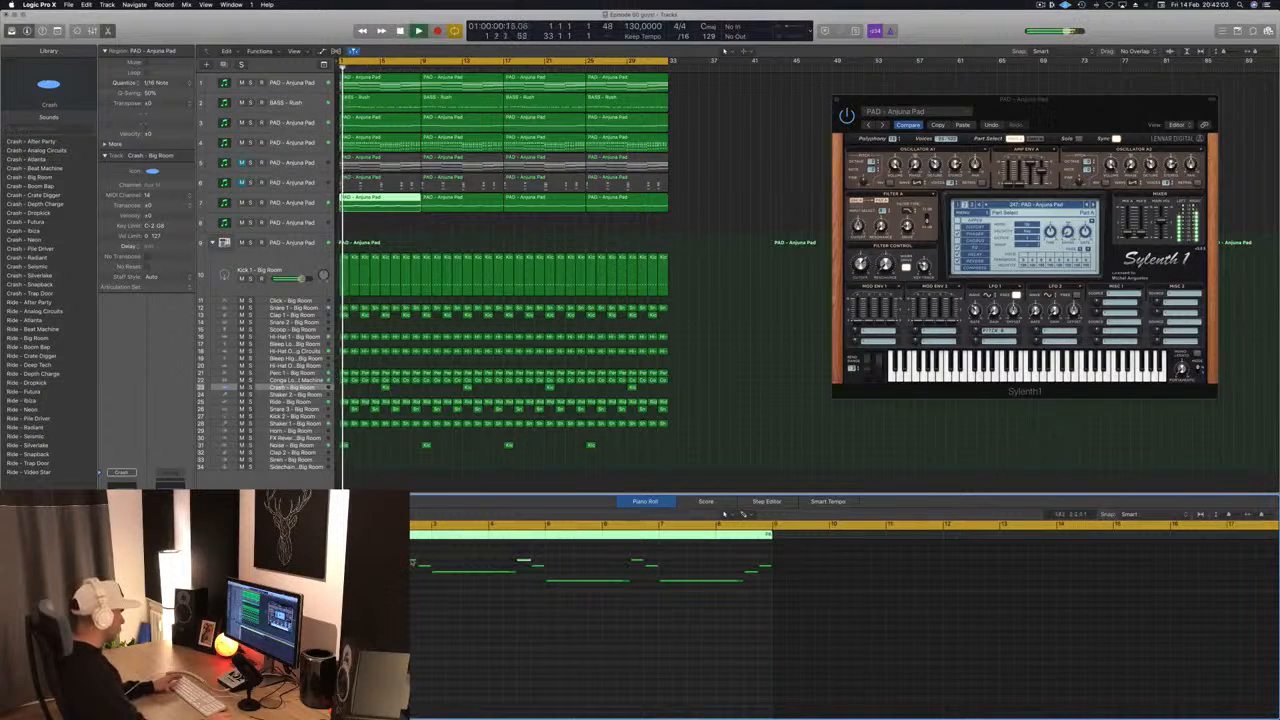
pyautogui.moveTo(412, 560); pyautogui.dragTo(411, 575)
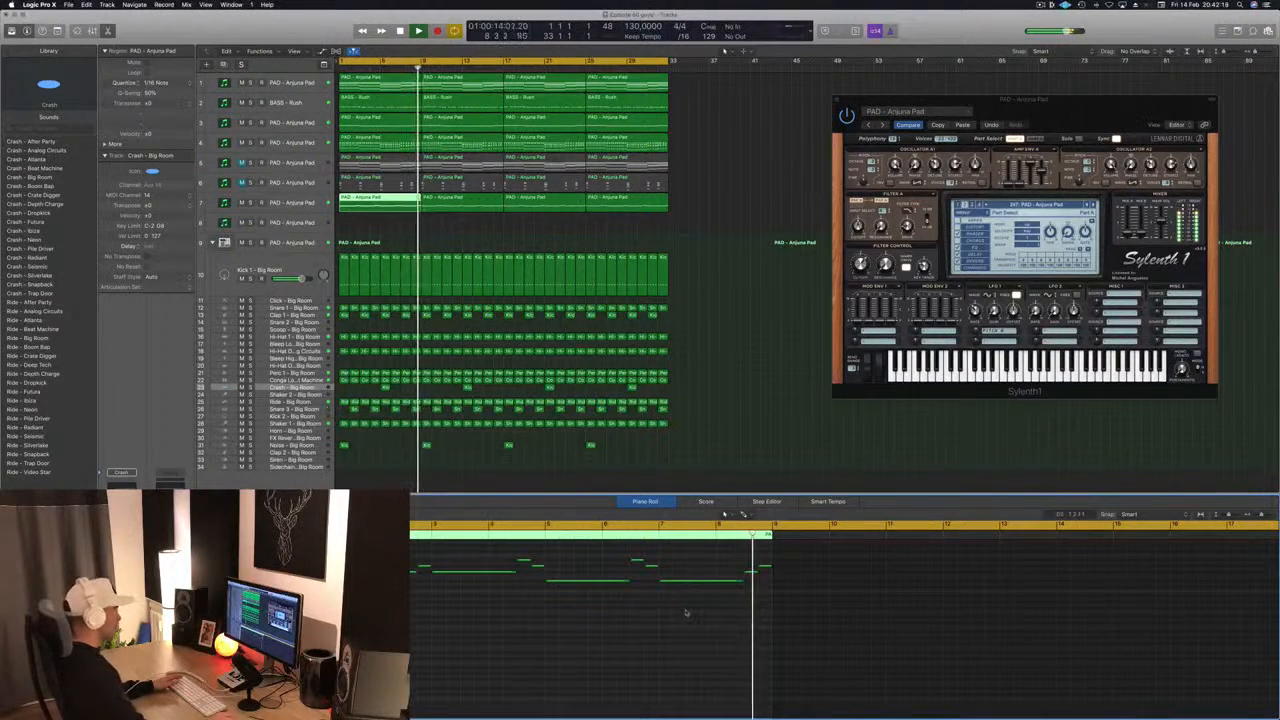
# - Restore the short notes' earlier pitches and lower the long bar 3 note to the long bar 5 note's pitch, replaying from bar 1
pyautogui.press('Return')
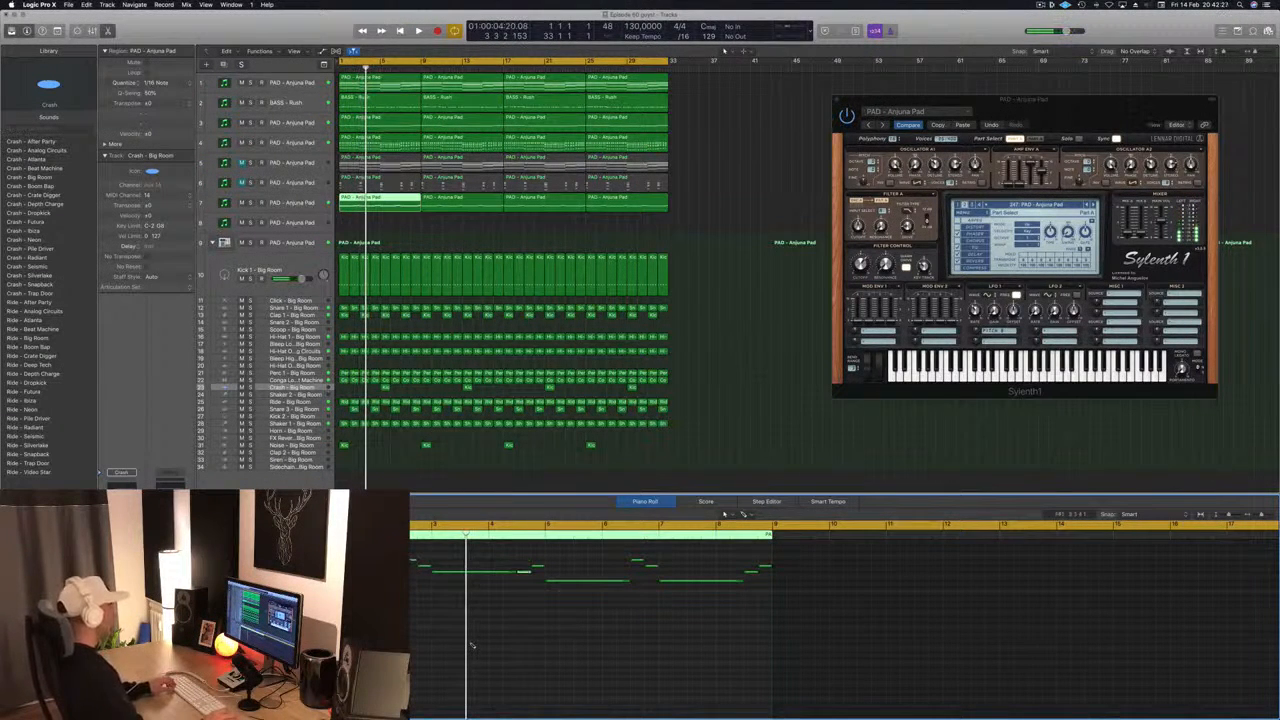
pyautogui.press('Return')
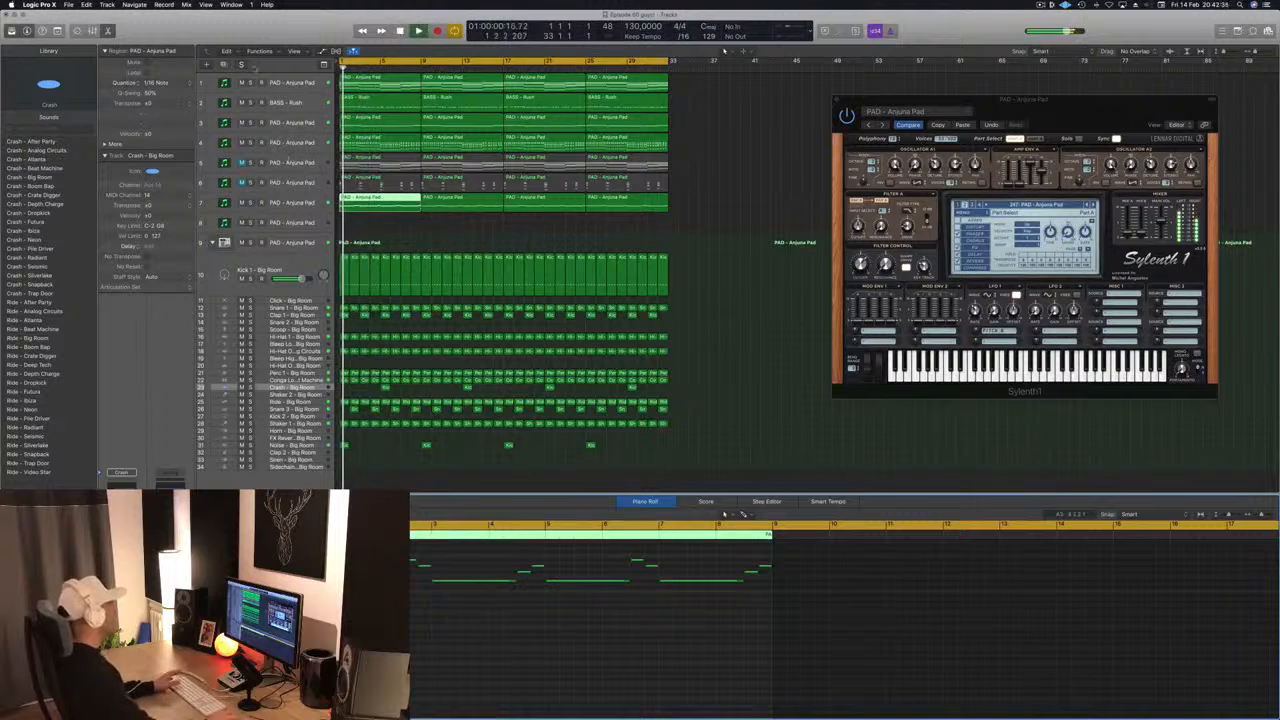
pyautogui.press('space')
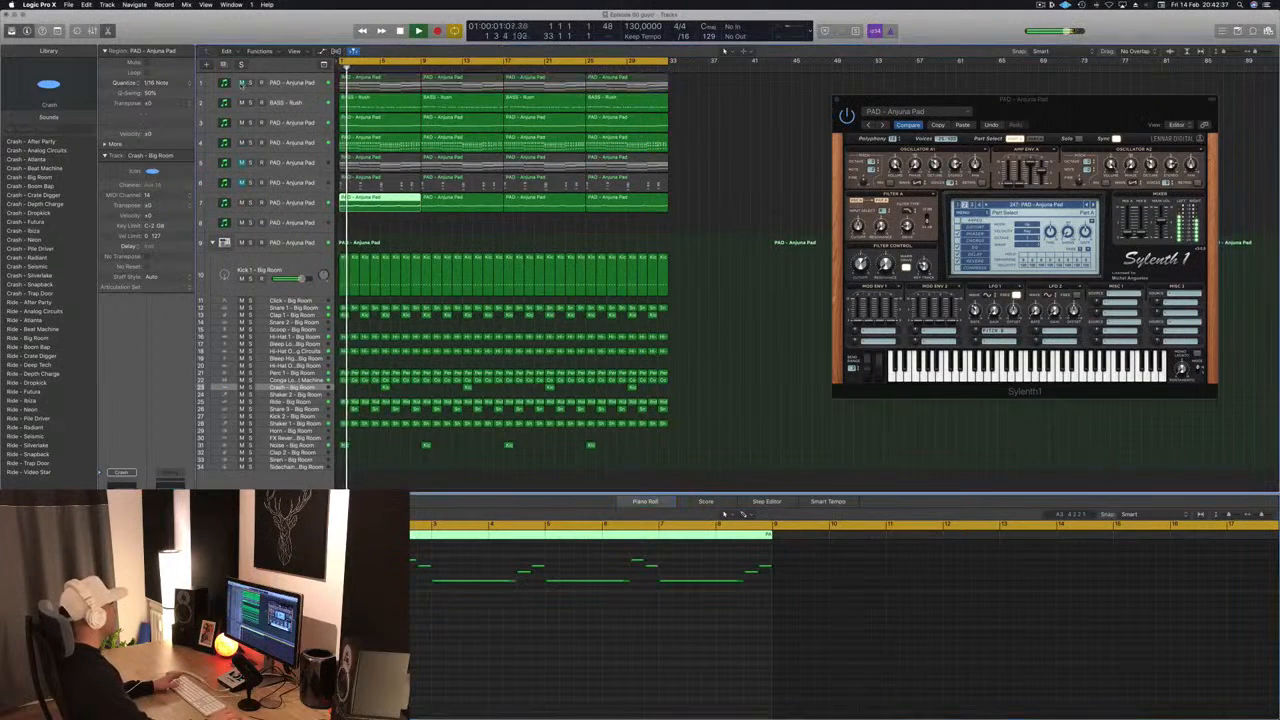
# - Mute tracks 1 to 4 and audition the track 7 melody with tracks 3, 2, 1 and 4 unmuted in turn
pyautogui.click(241, 102)
pyautogui.click(241, 122)
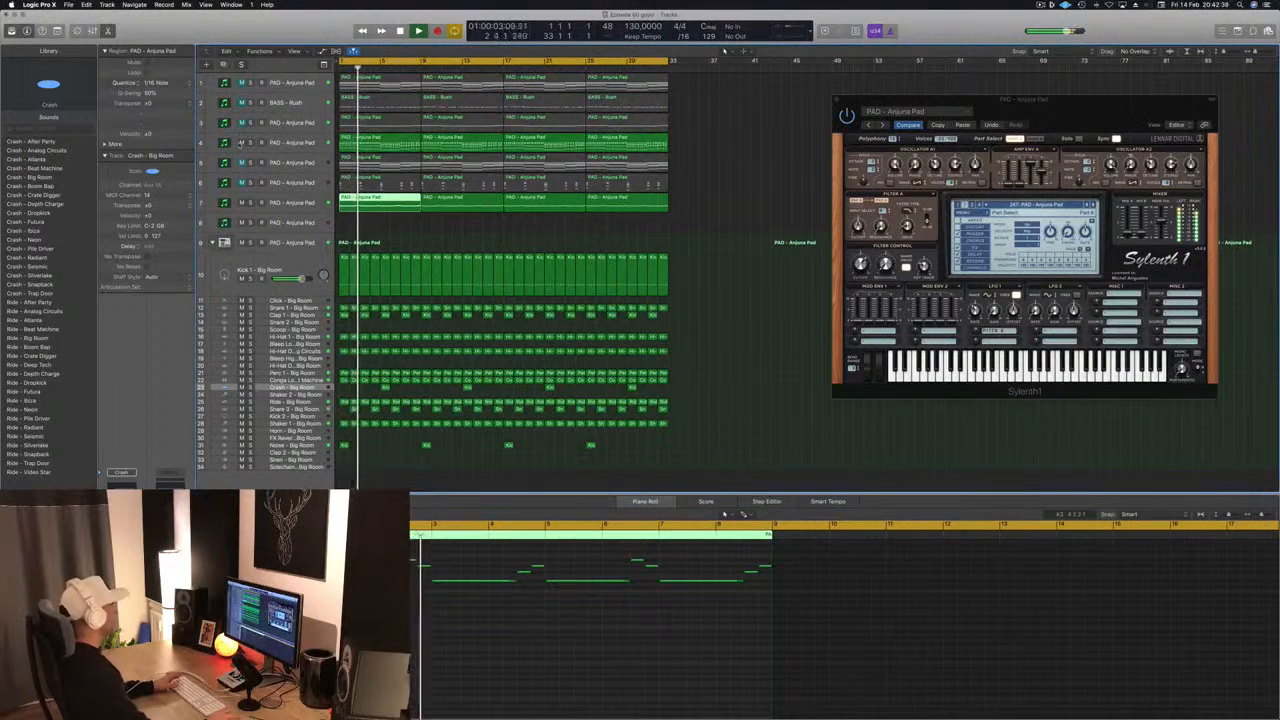
pyautogui.click(241, 142)
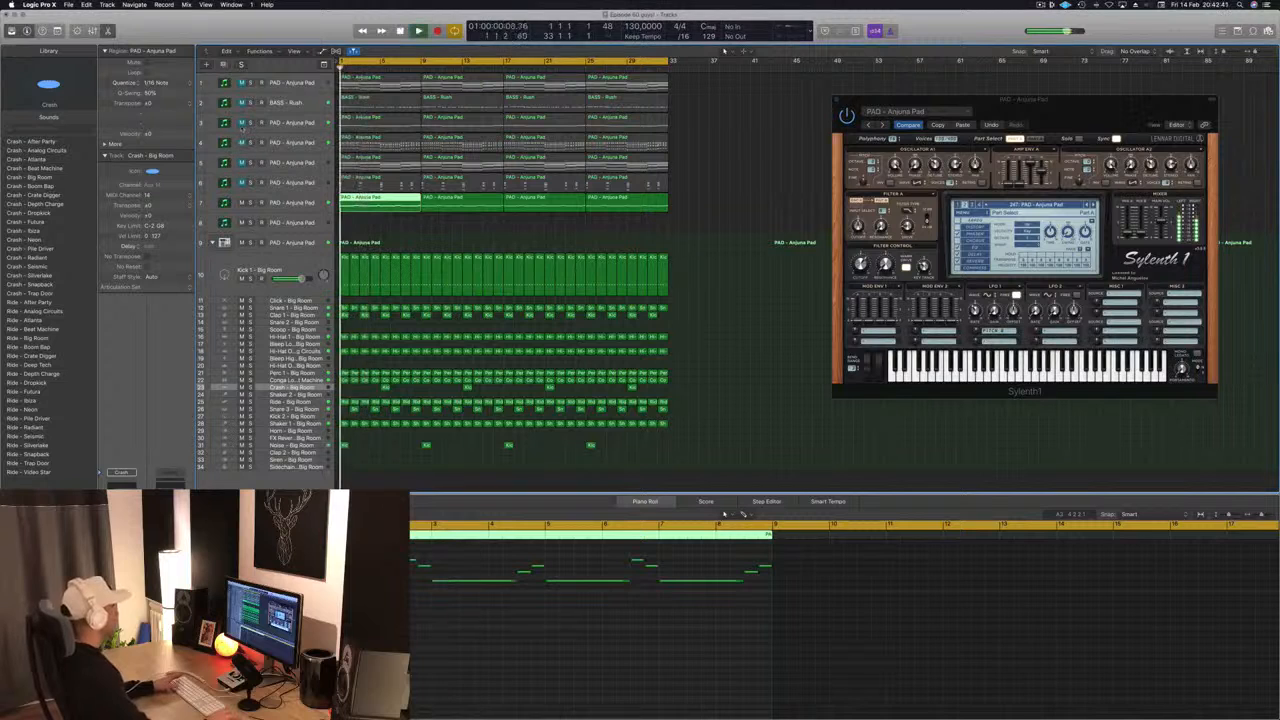
pyautogui.click(241, 123)
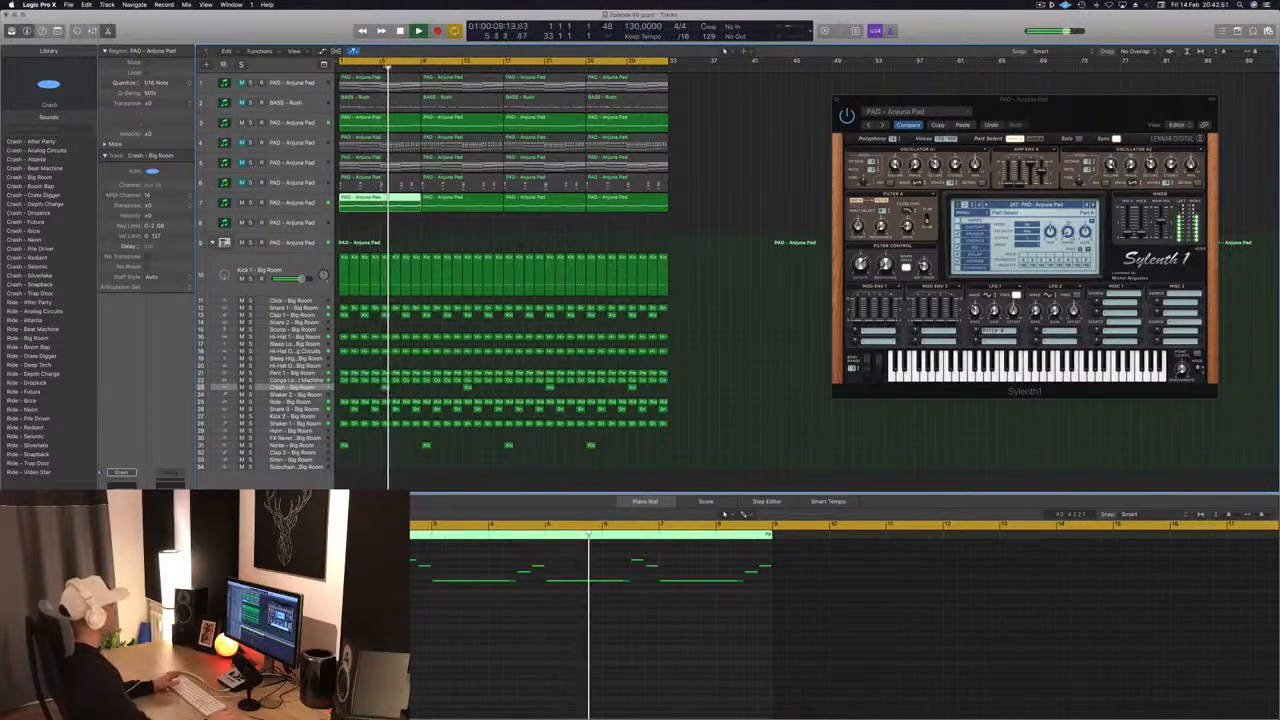
pyautogui.click(241, 102)
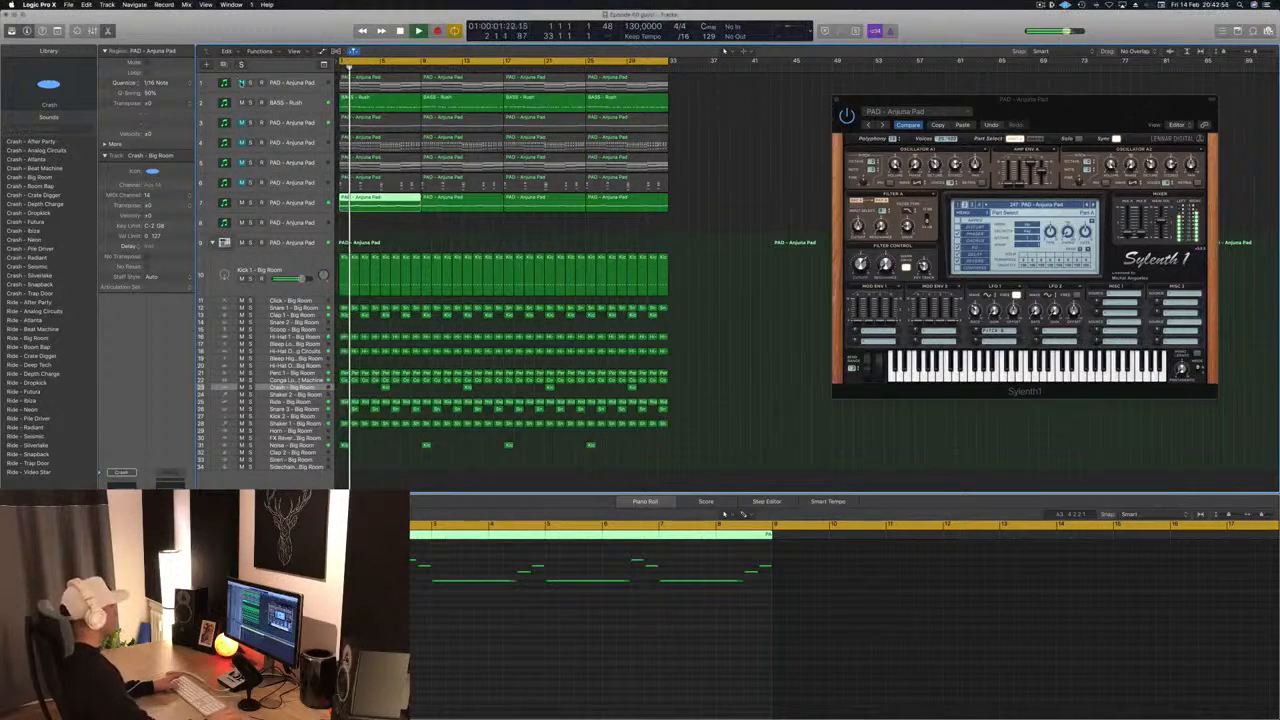
pyautogui.click(241, 83)
pyautogui.press('space')
pyautogui.press('space')
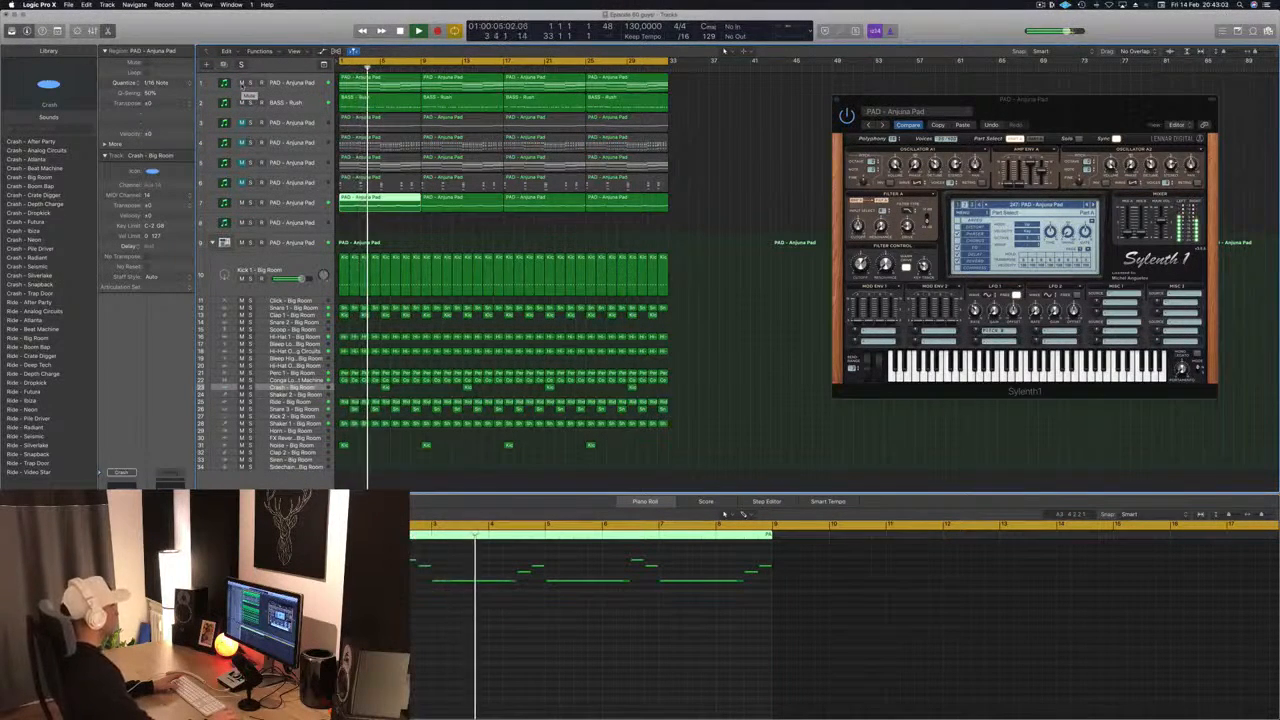
pyautogui.click(242, 85)
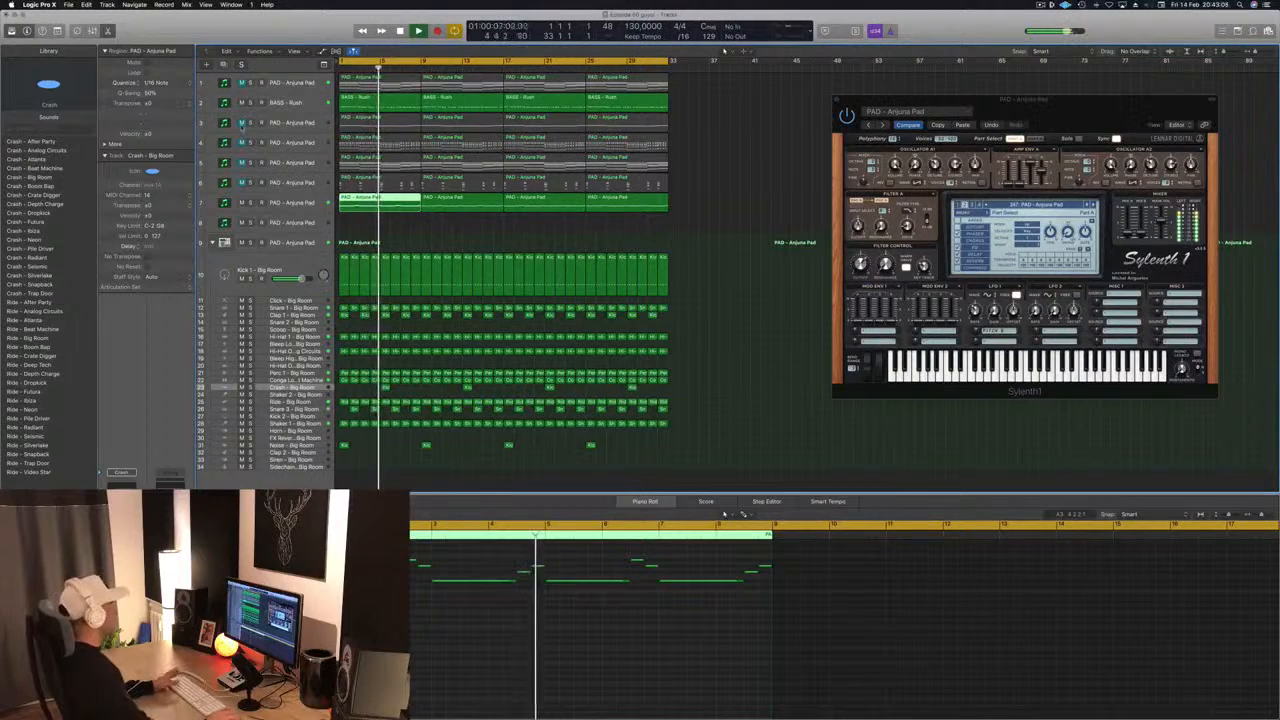
pyautogui.click(241, 143)
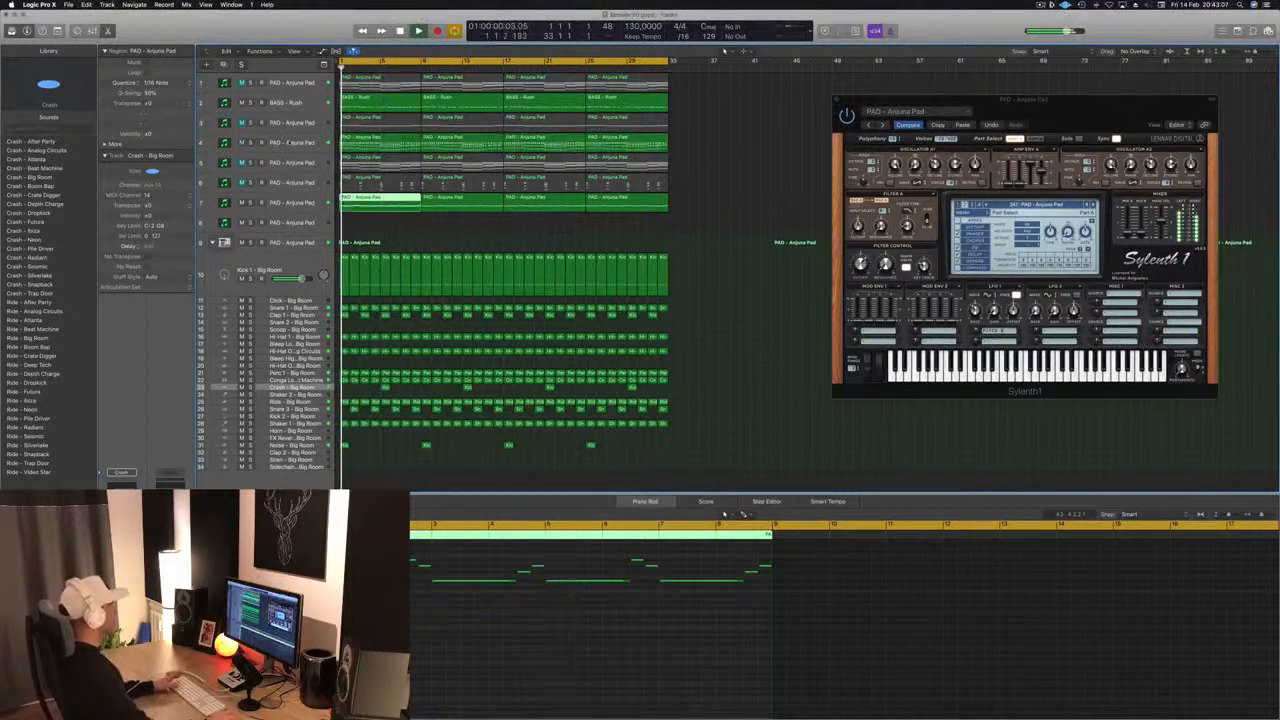
# - Show the first track 4 region in the Piano Roll and replay from bar 1
pyautogui.click(289, 143)
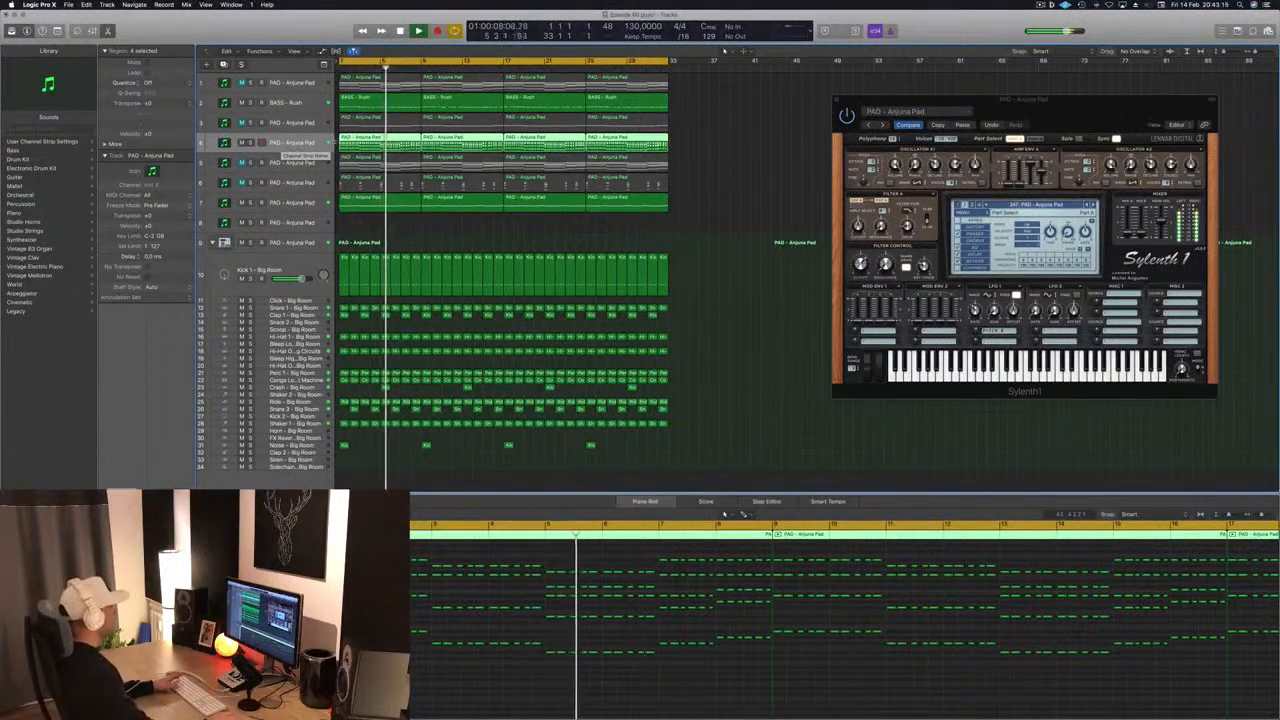
pyautogui.click(708, 152)
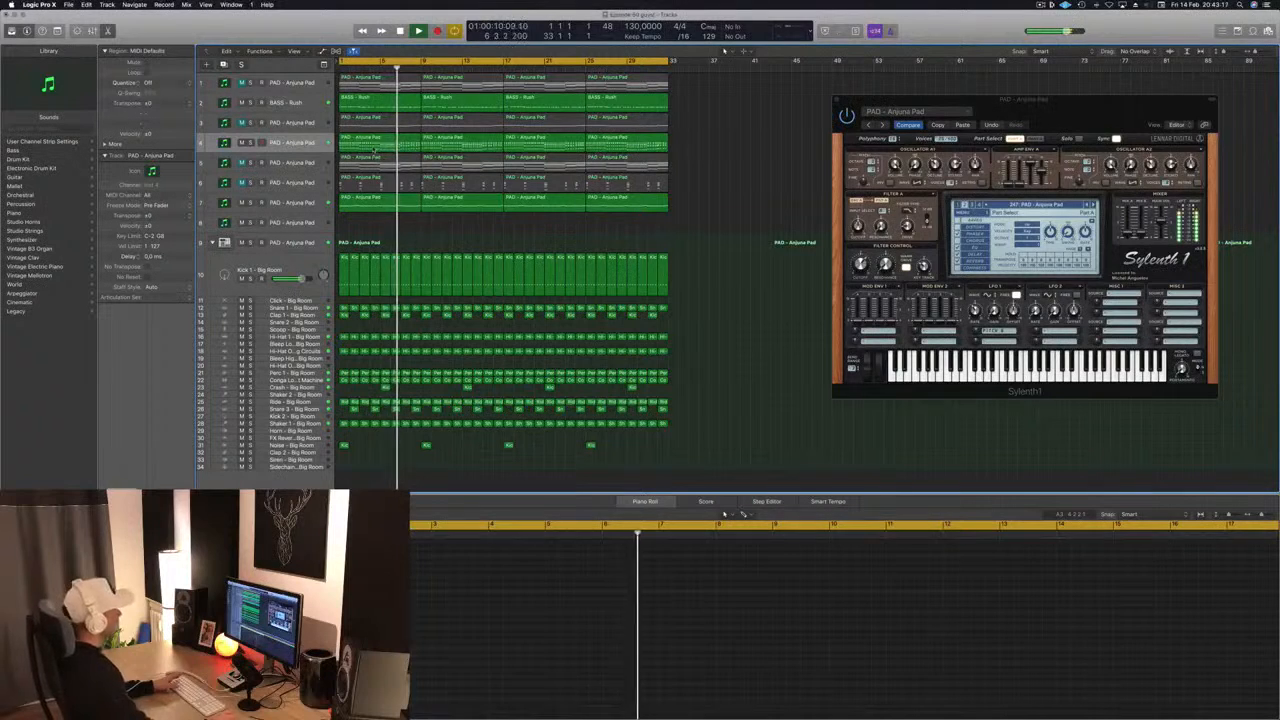
pyautogui.click(379, 145)
pyautogui.press('space')
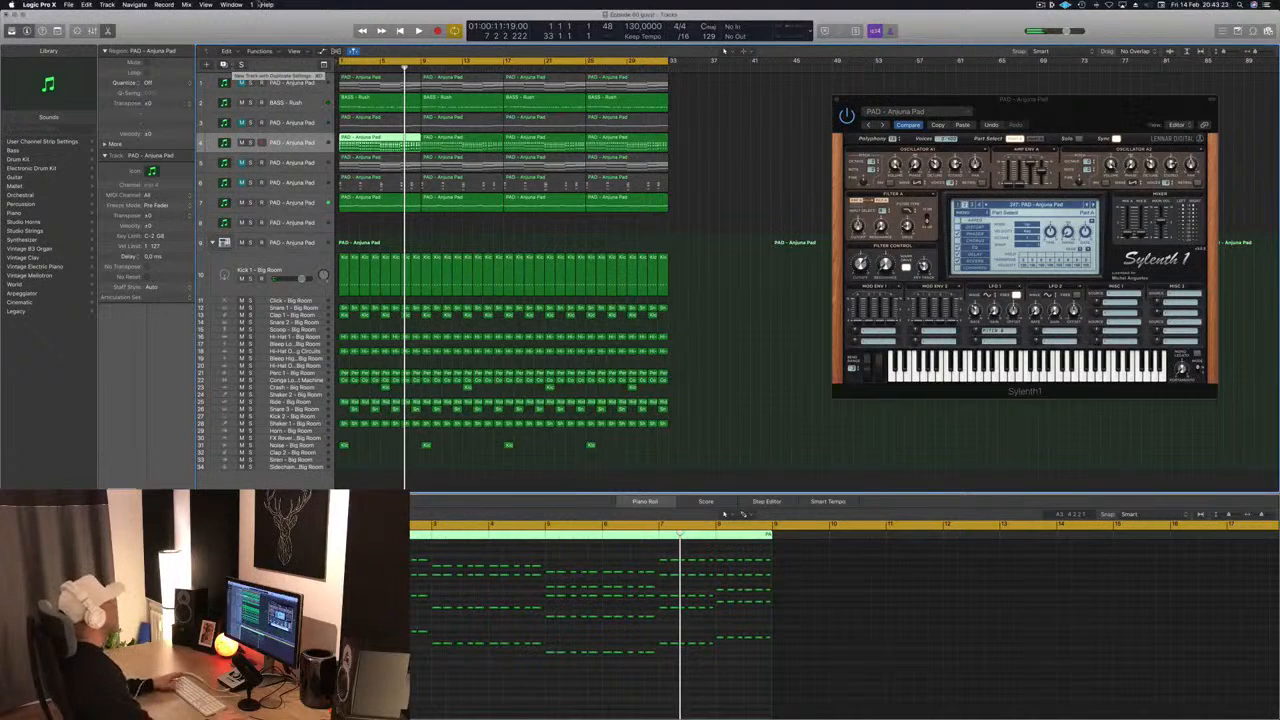
pyautogui.press('Return')
pyautogui.press('space')
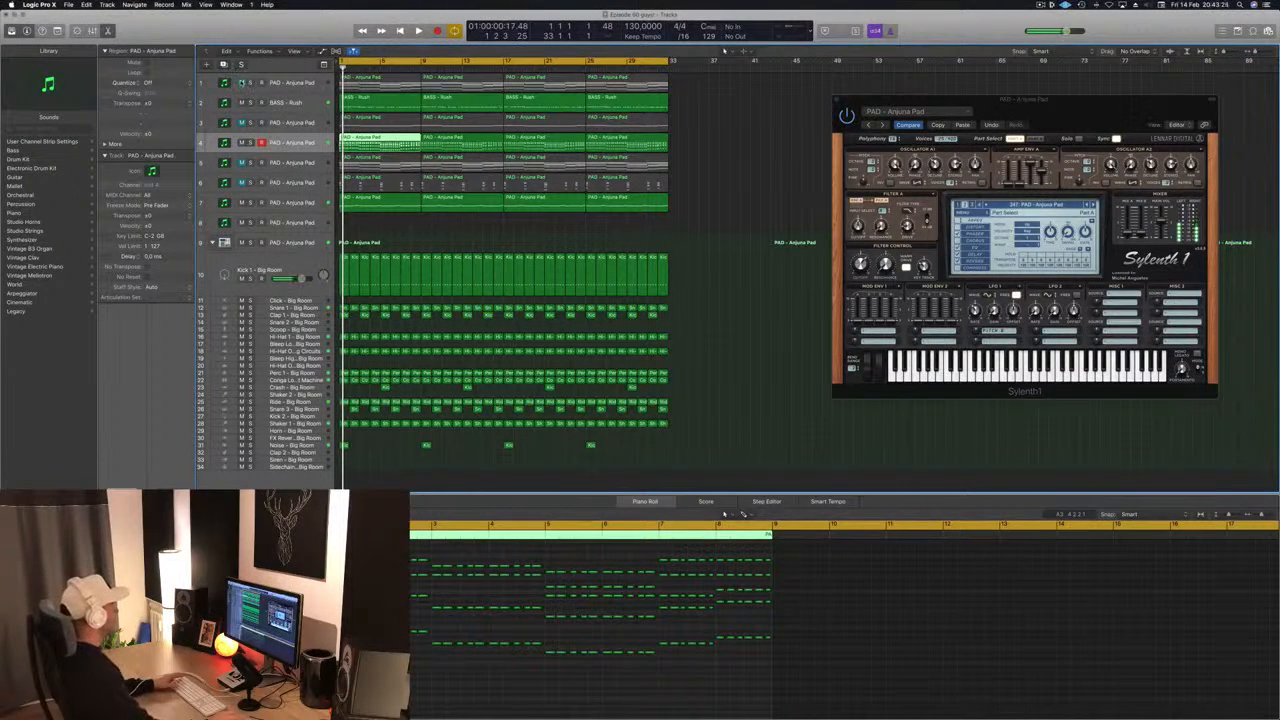
# - Unmute tracks 1, 3, 5 and 6, play the full arrangement and clear the region selection
pyautogui.click(242, 83)
pyautogui.click(241, 122)
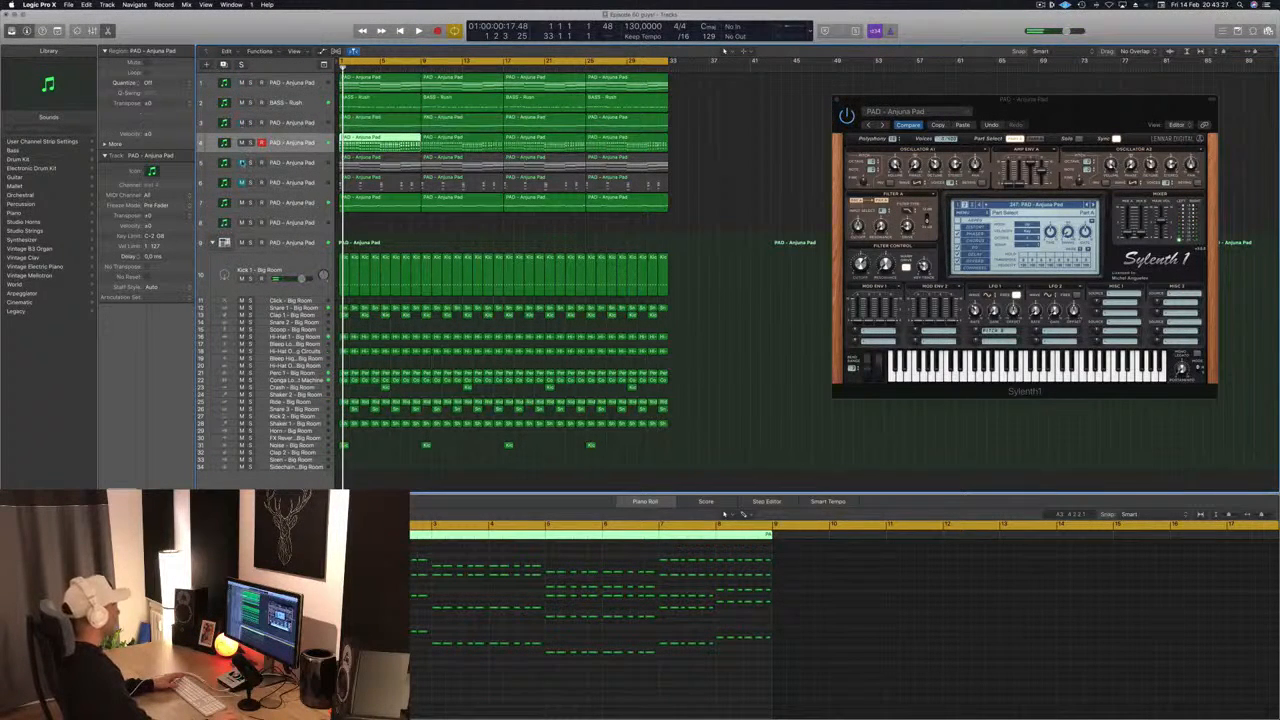
pyautogui.click(241, 162)
pyautogui.click(241, 182)
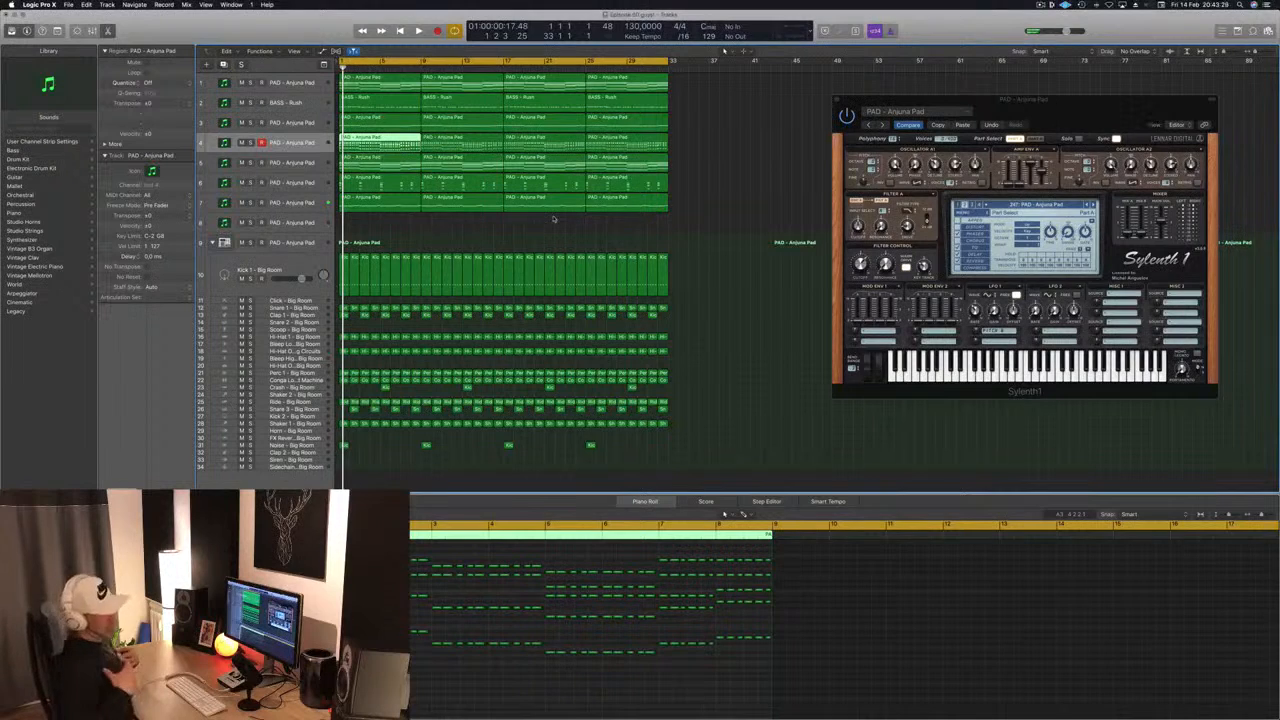
pyautogui.press('space')
pyautogui.click(544, 224)
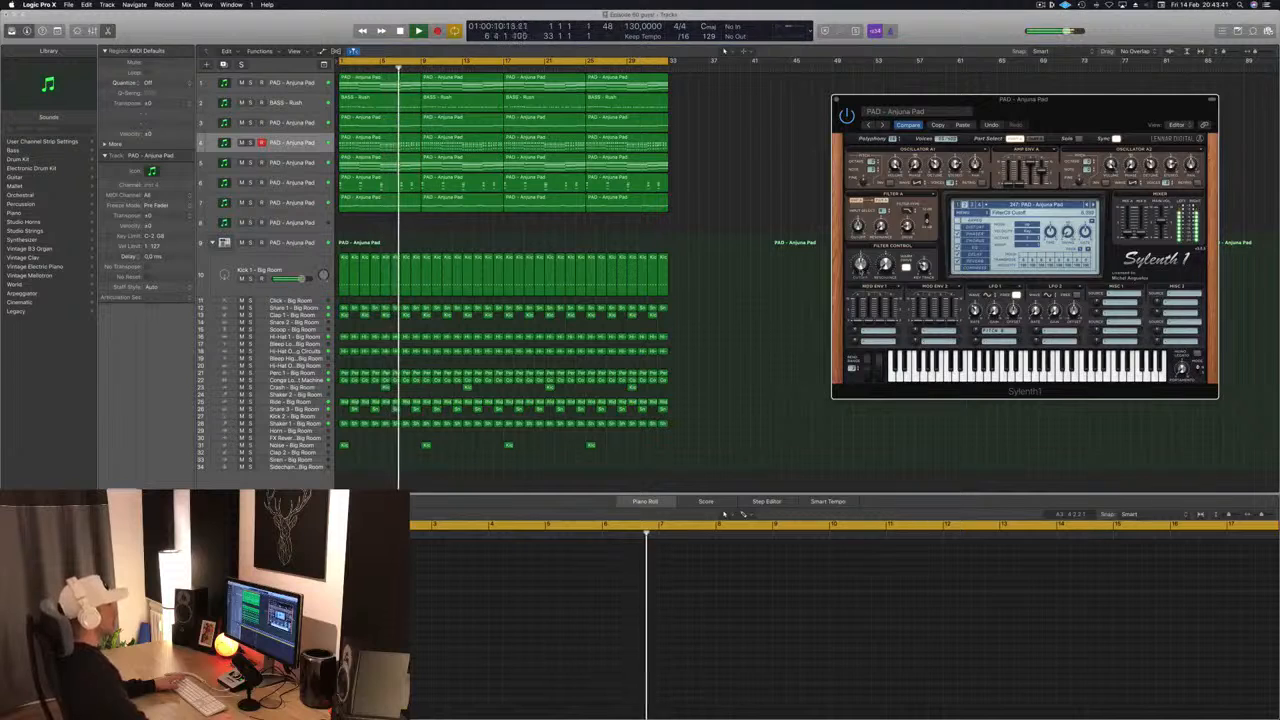
# - Move the Sylenth1 window closer to the tracks and select track 7 with its regions during playback
pyautogui.moveTo(1084, 118); pyautogui.dragTo(877, 195)
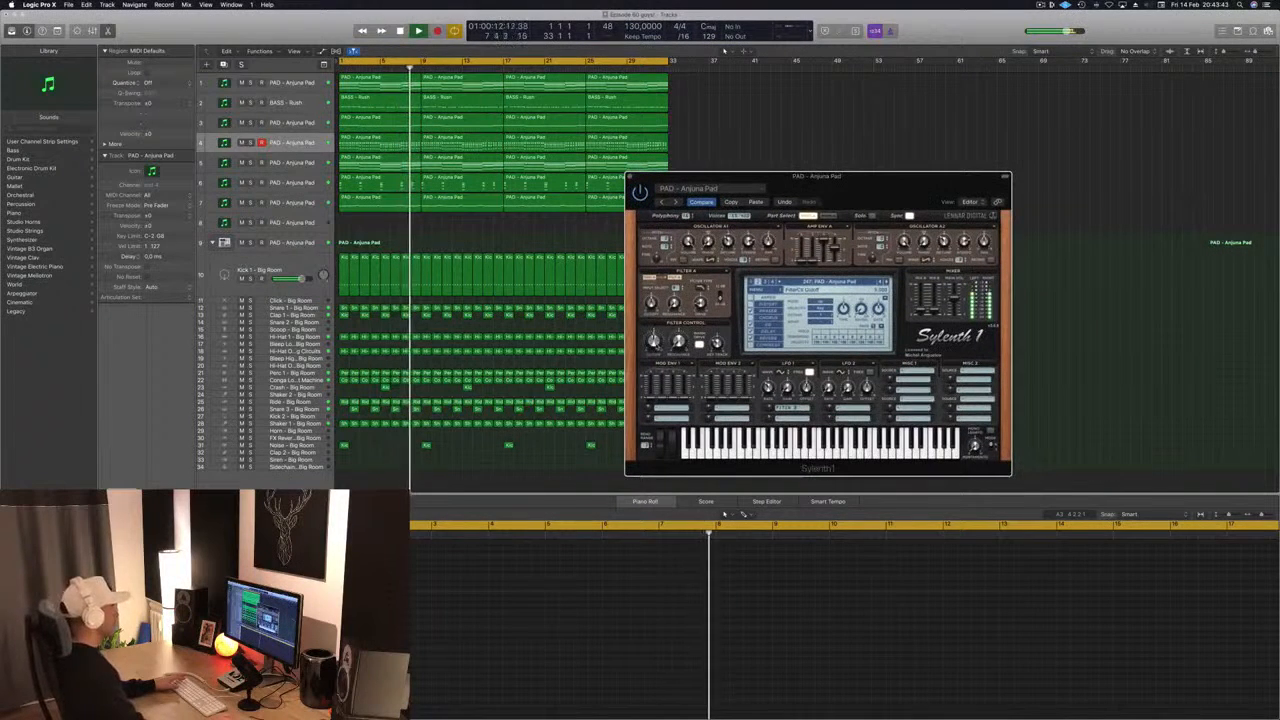
pyautogui.click(800, 135)
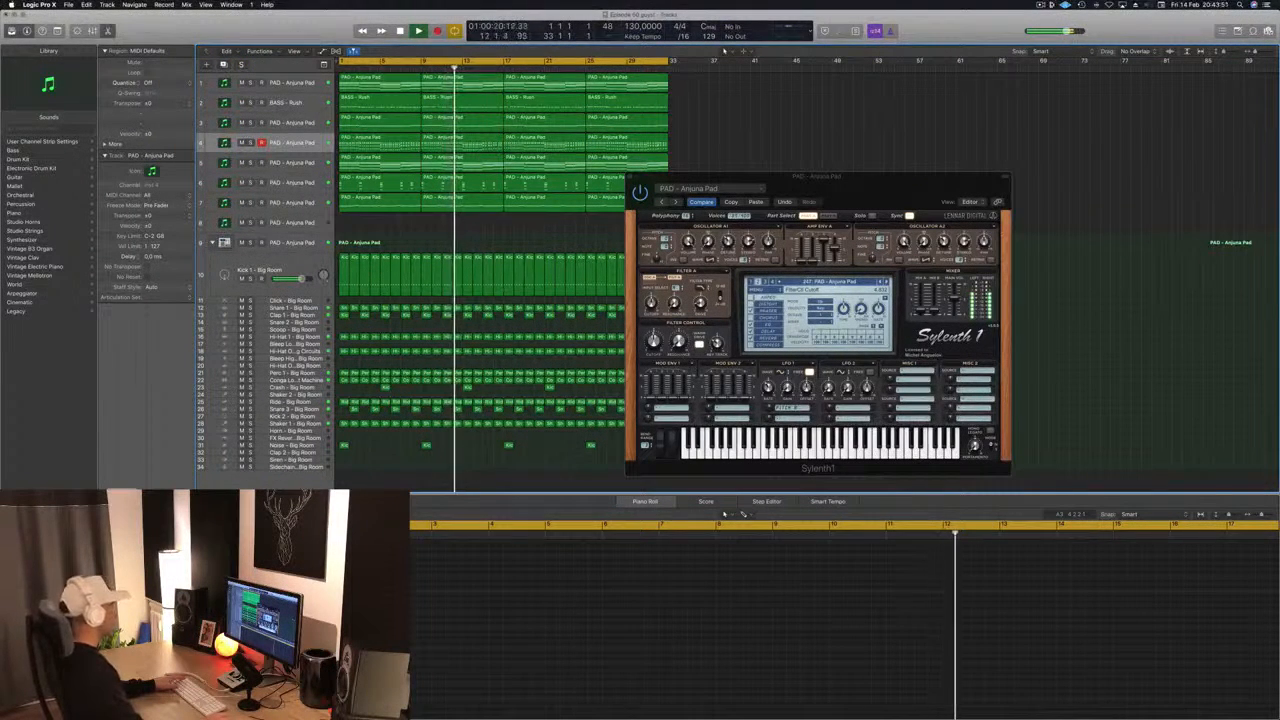
pyautogui.press('Down')
pyautogui.press('Down')
pyautogui.press('Down')
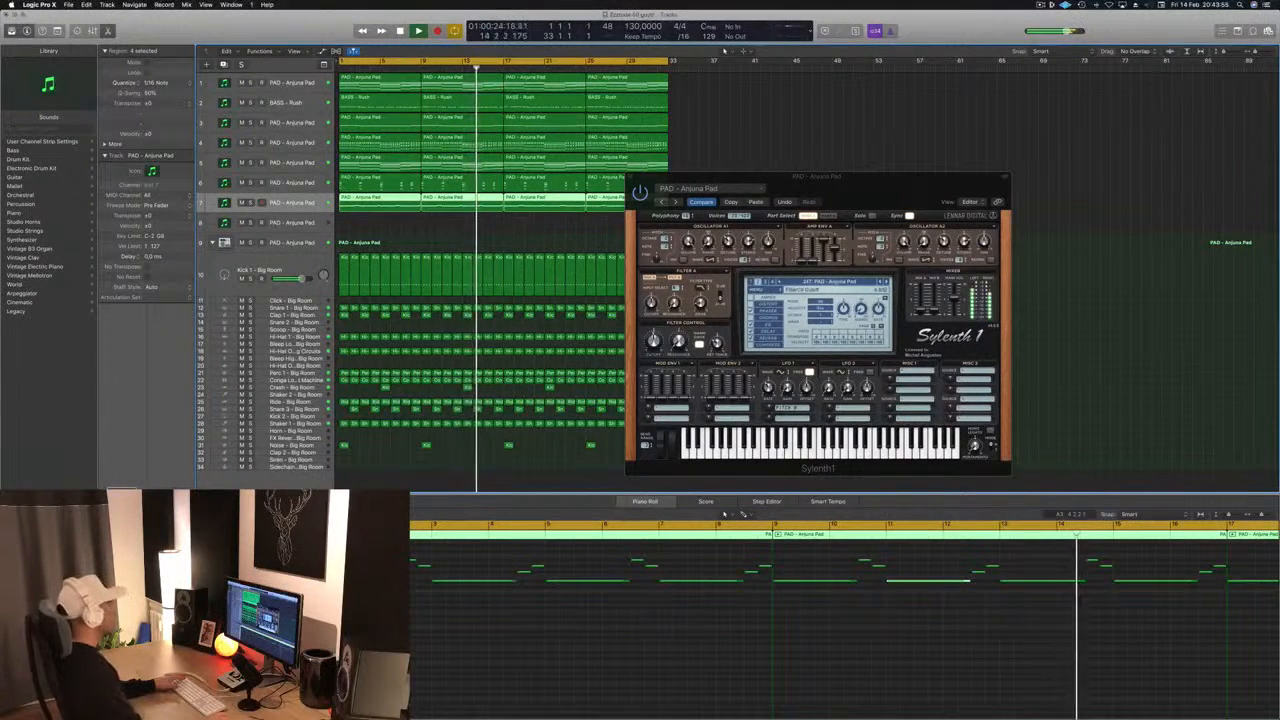
# - Hide the Sylenth1 window and clear the region selection on track 7 while the arrangement plays
pyautogui.press('v')
pyautogui.press('v')
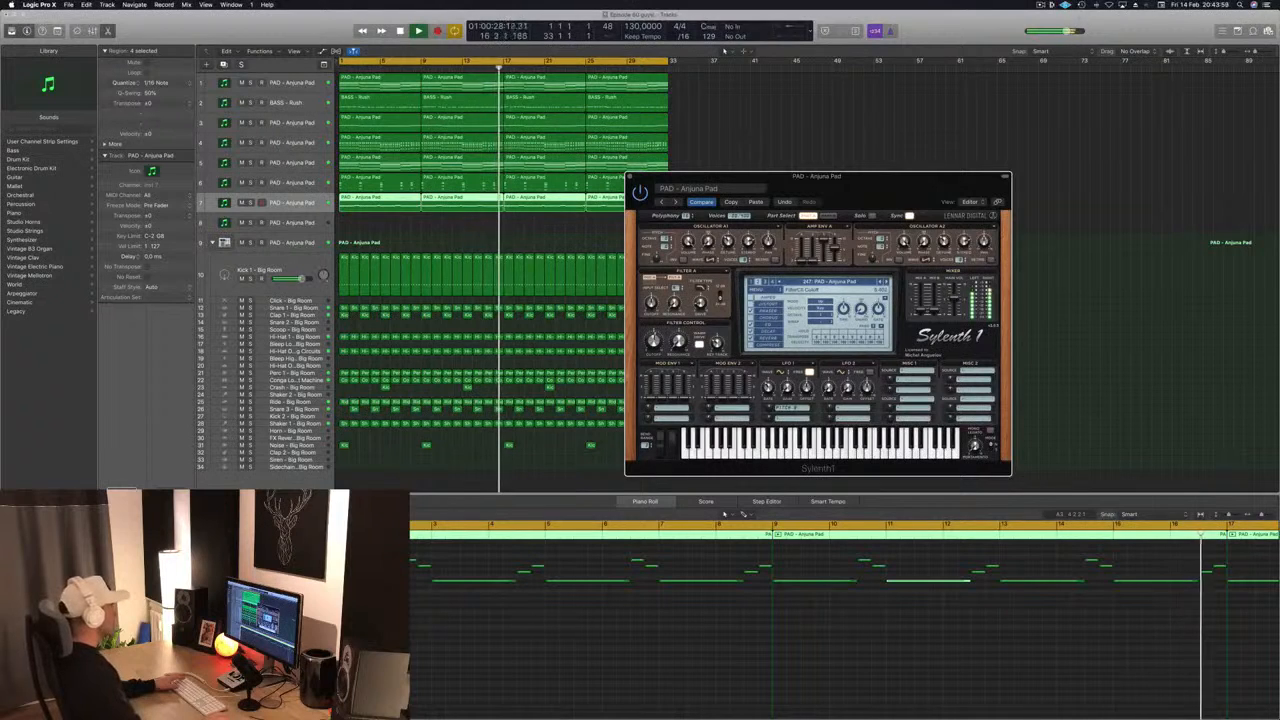
pyautogui.press('super+grave')
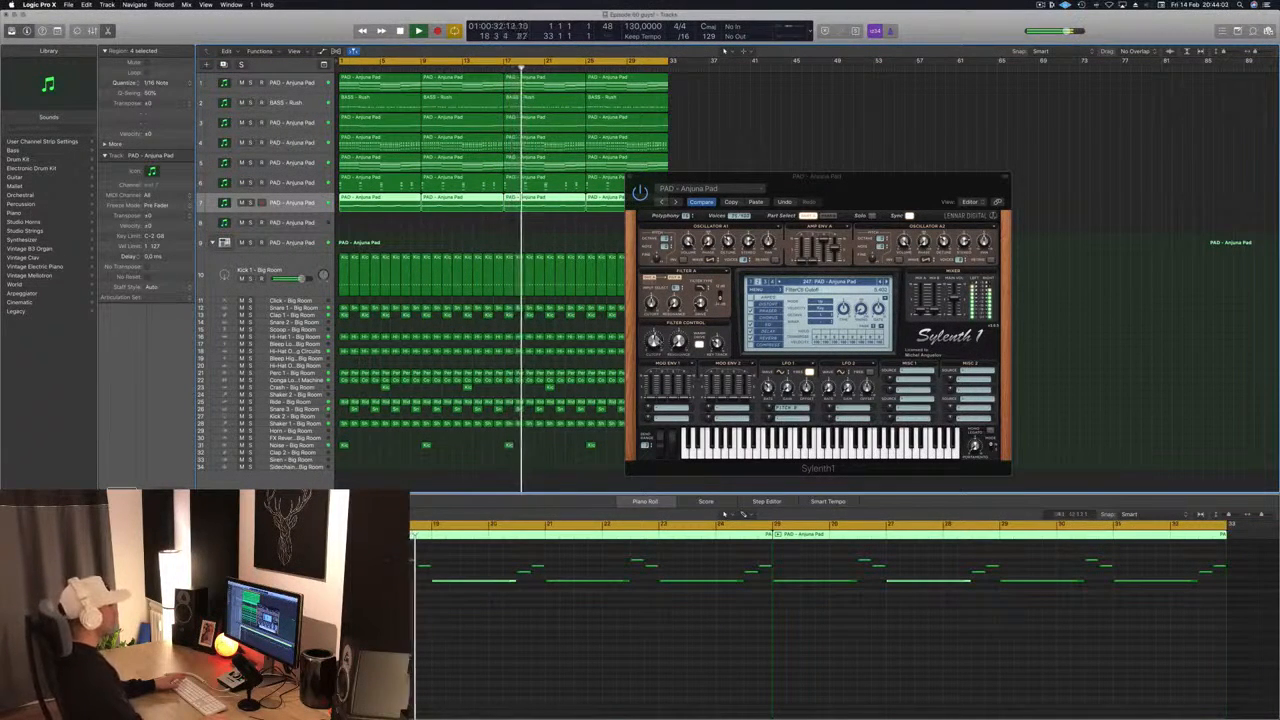
pyautogui.press('super+grave')
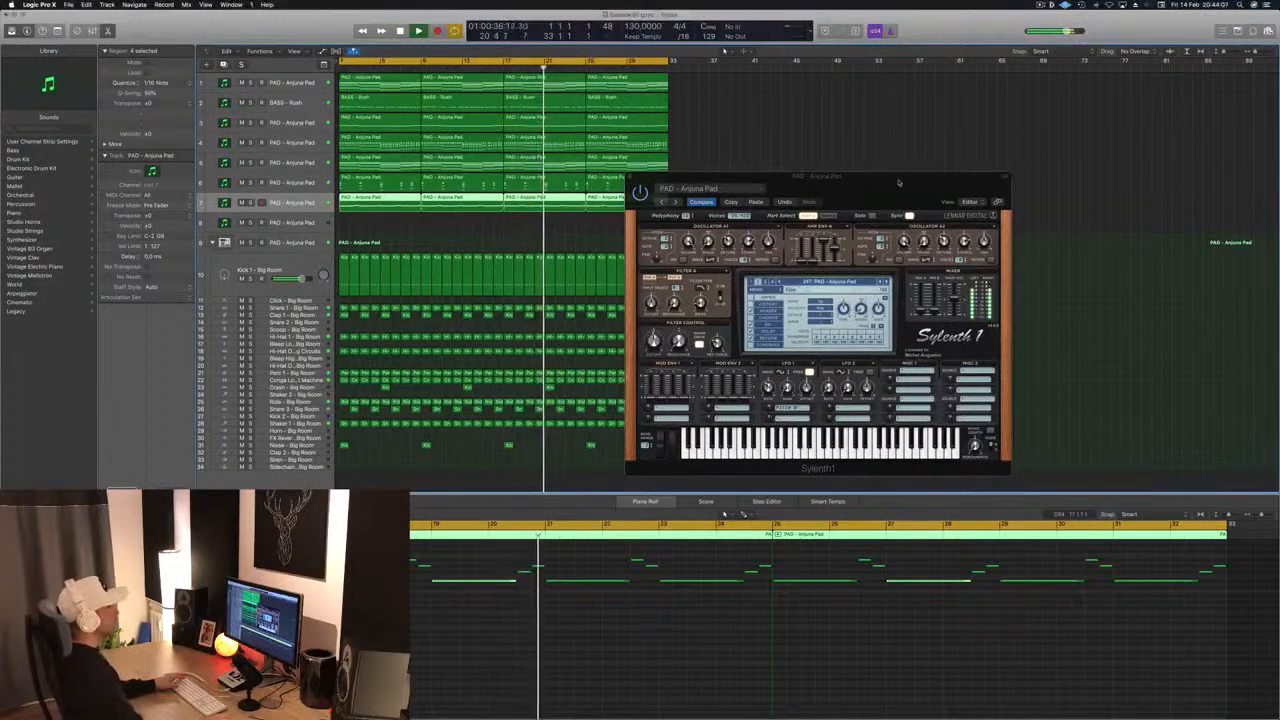
pyautogui.moveTo(897, 183); pyautogui.dragTo(807, 168)
pyautogui.click(540, 163)
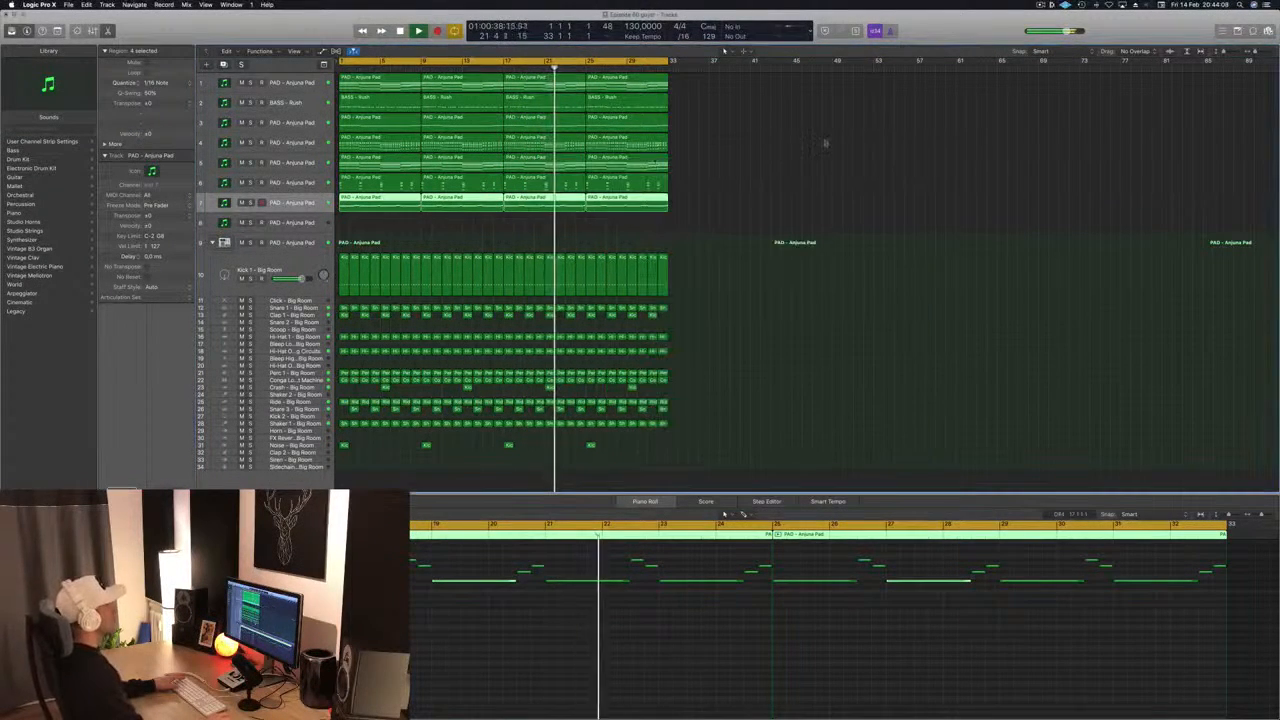
pyautogui.click(822, 145)
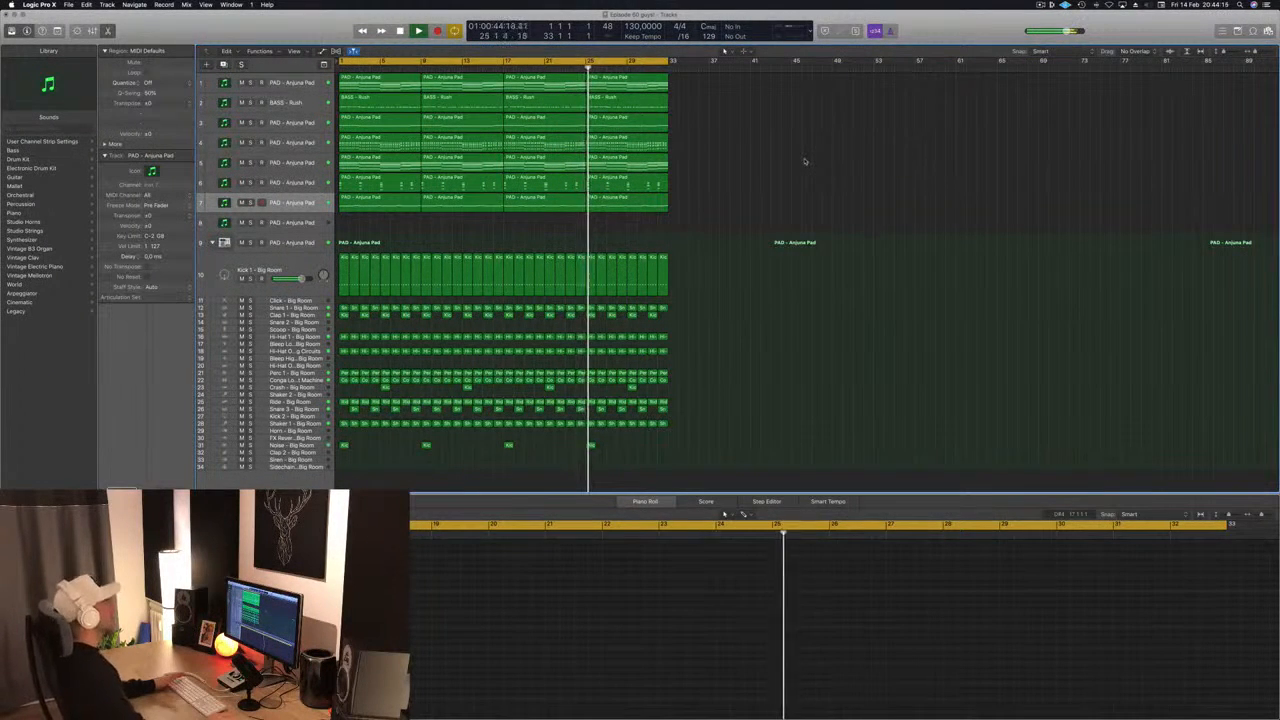
# - Stop playback, repeat all regions of the 32-bar arrangement once from bar 33, and clear the selection
pyautogui.press('space')
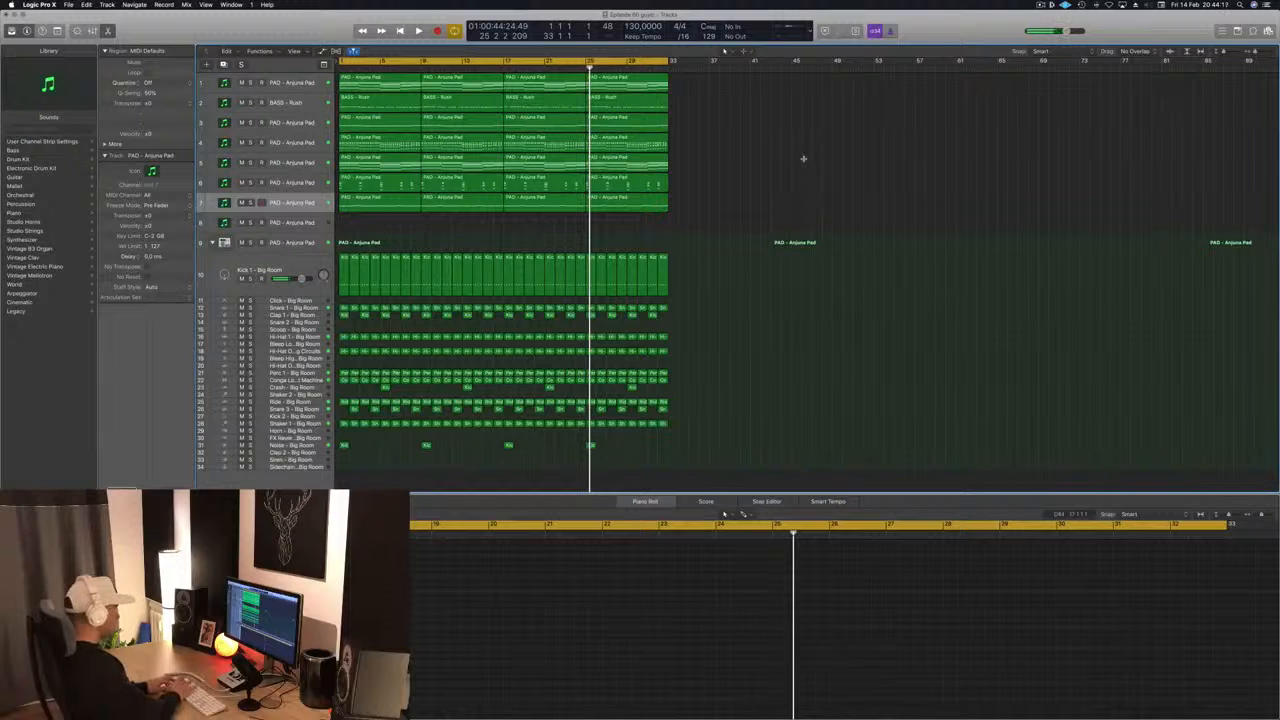
pyautogui.press('super+r')
pyautogui.press('Return')
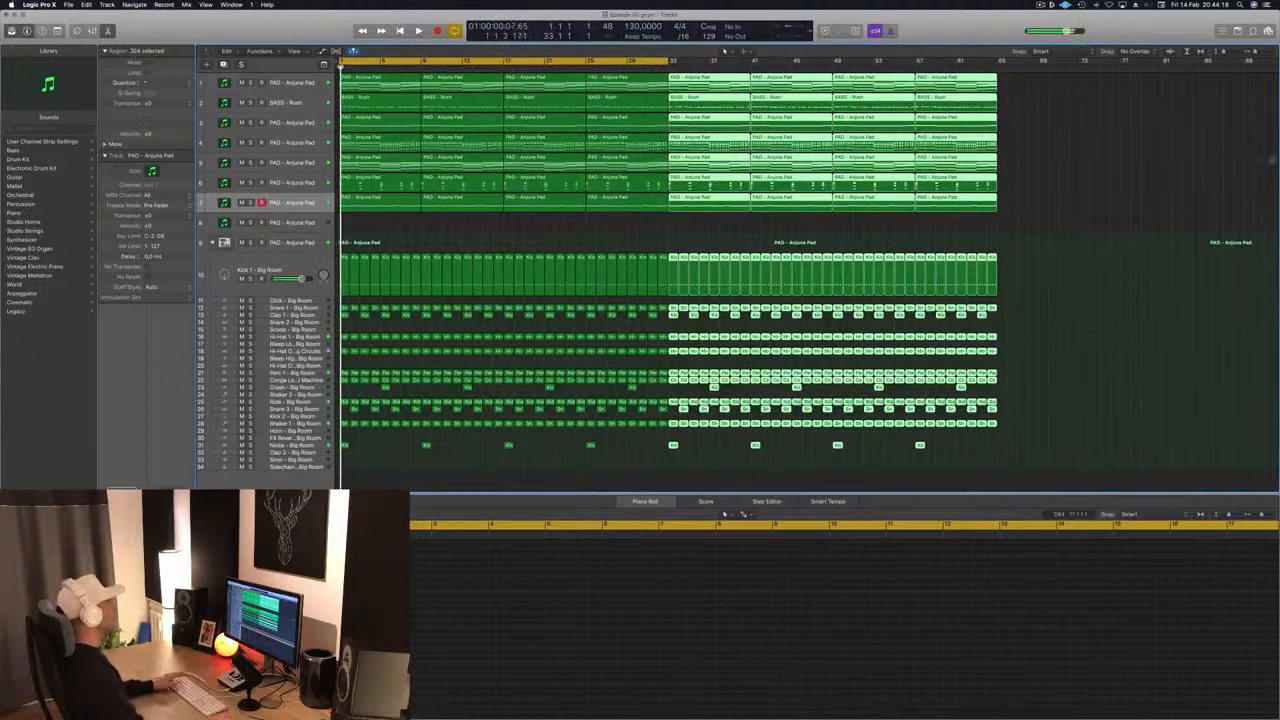
pyautogui.click(1097, 157)
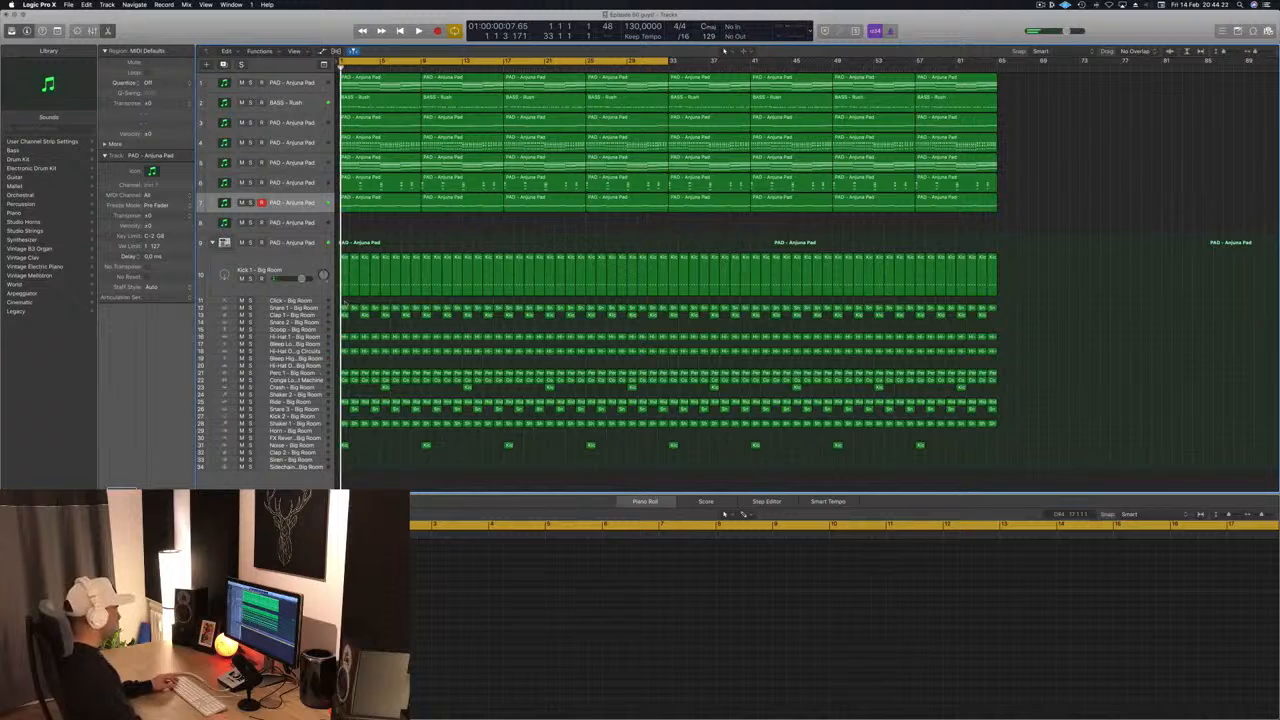
# - Delete every drum region except the Kick 1 regions from the first 16 bars and start playback
pyautogui.moveTo(343, 302); pyautogui.dragTo(494, 459)
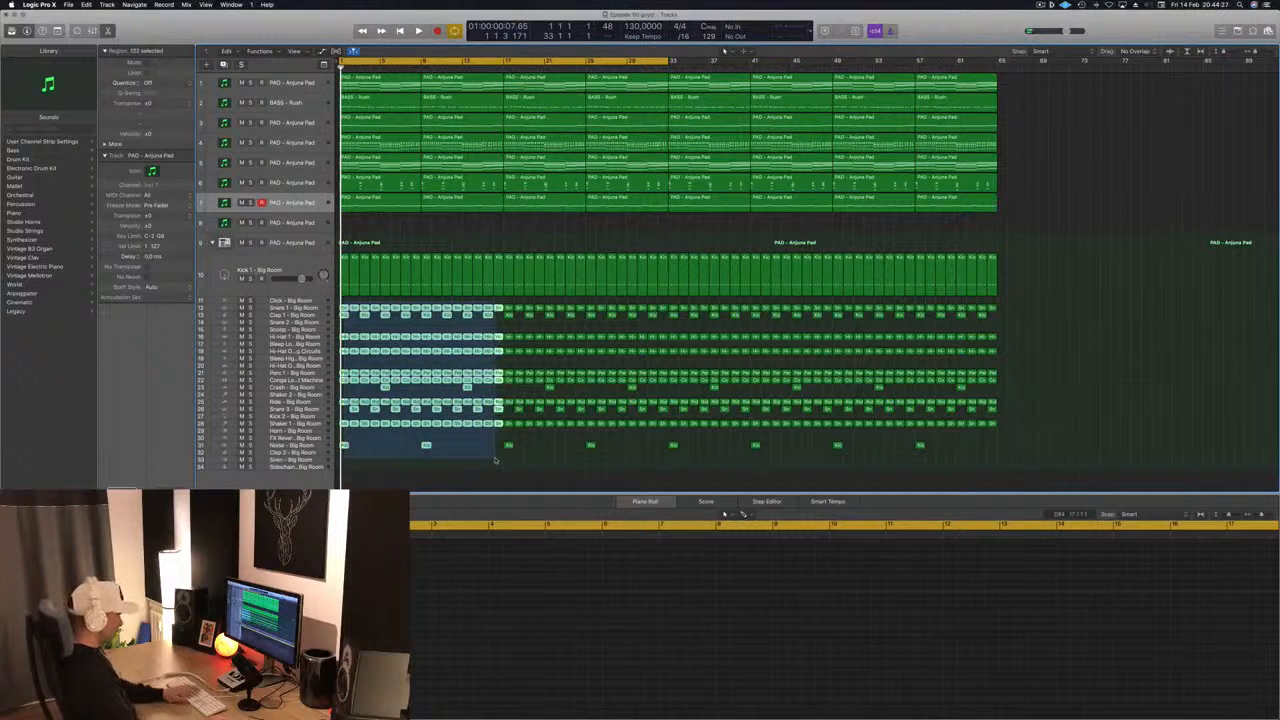
pyautogui.press('Delete')
pyautogui.press('b')
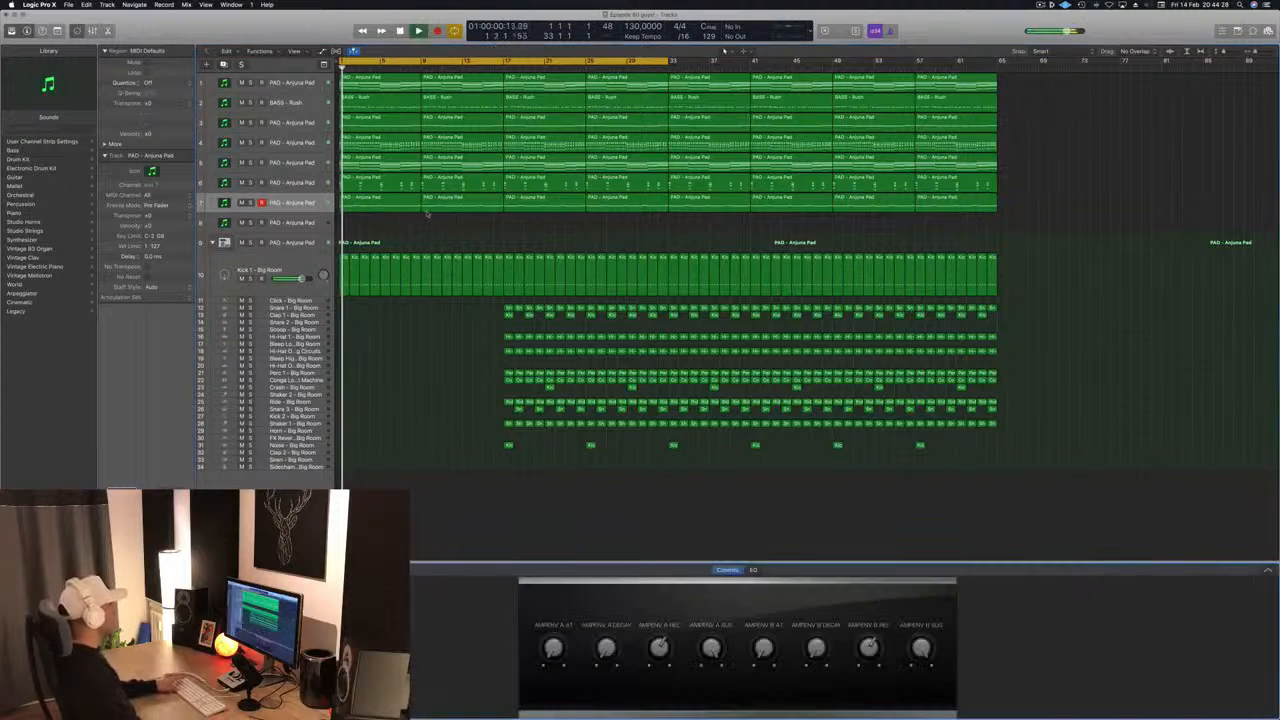
pyautogui.press('space')
pyautogui.click(419, 32)
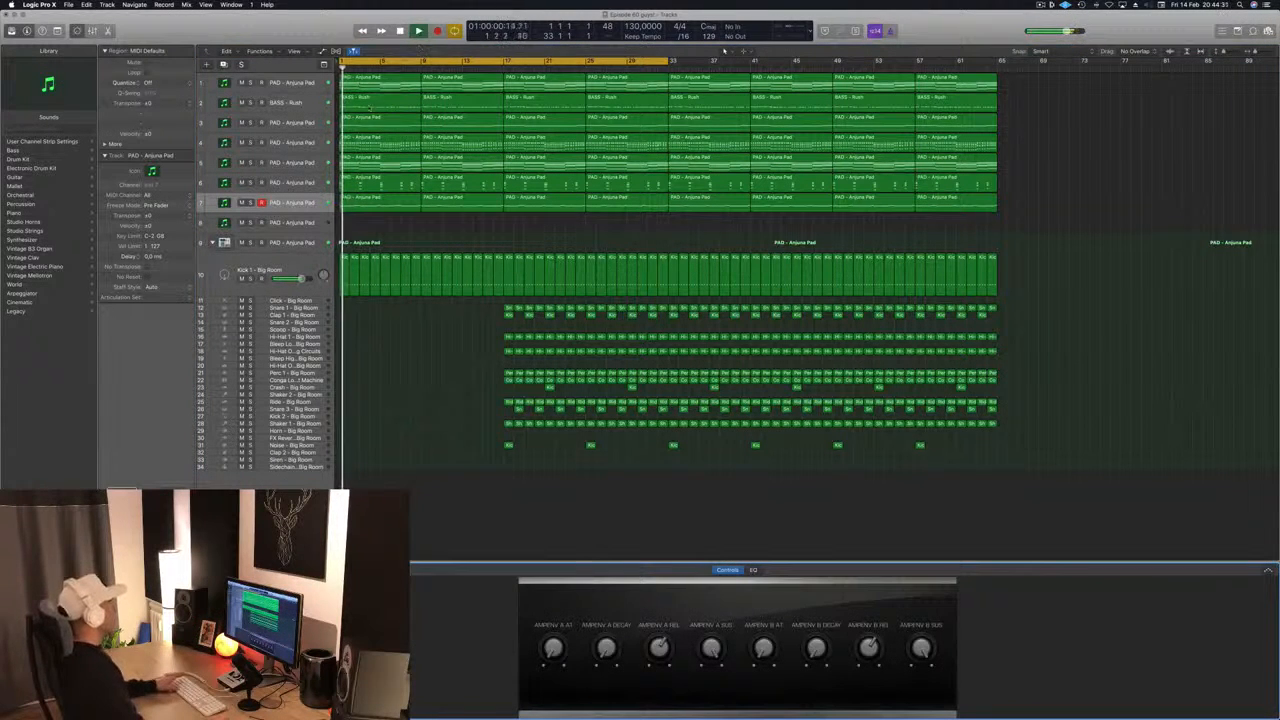
# - Delete the two BASS - Rush regions in bars 1 to 16 on track 2, keeping the track itself
pyautogui.click(377, 104)
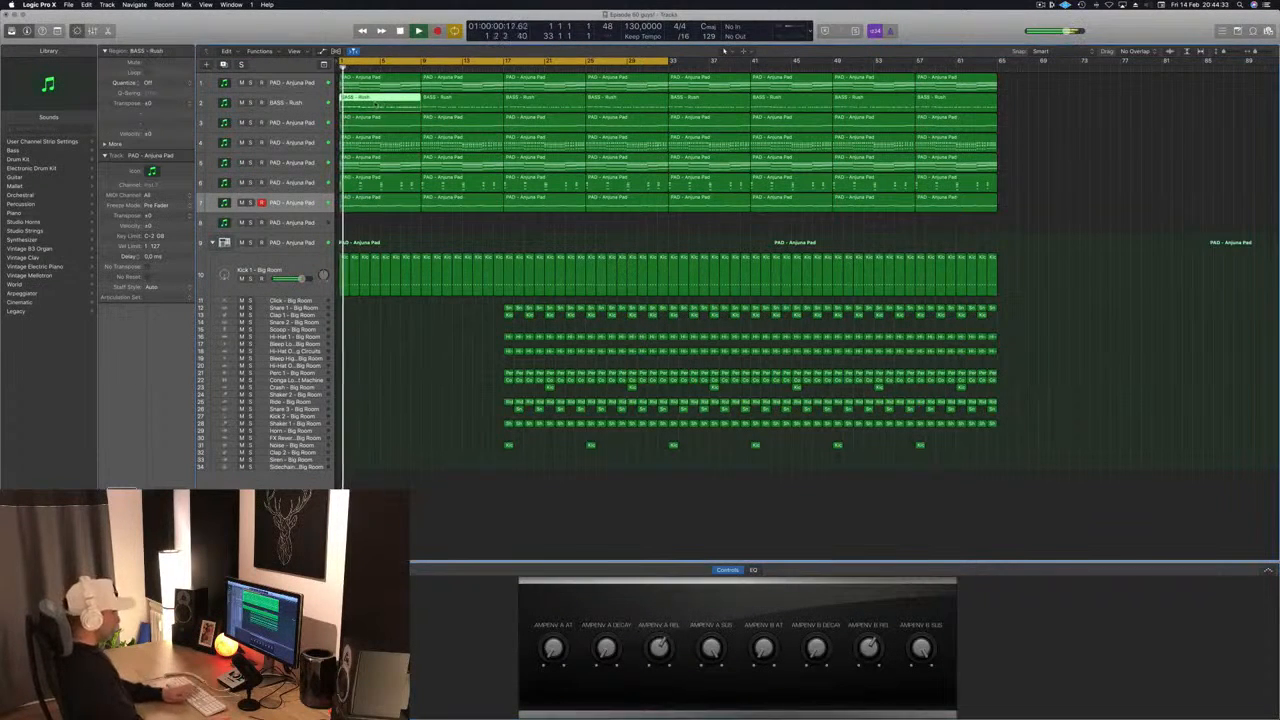
pyautogui.press('BackSpace')
pyautogui.press('BackSpace')
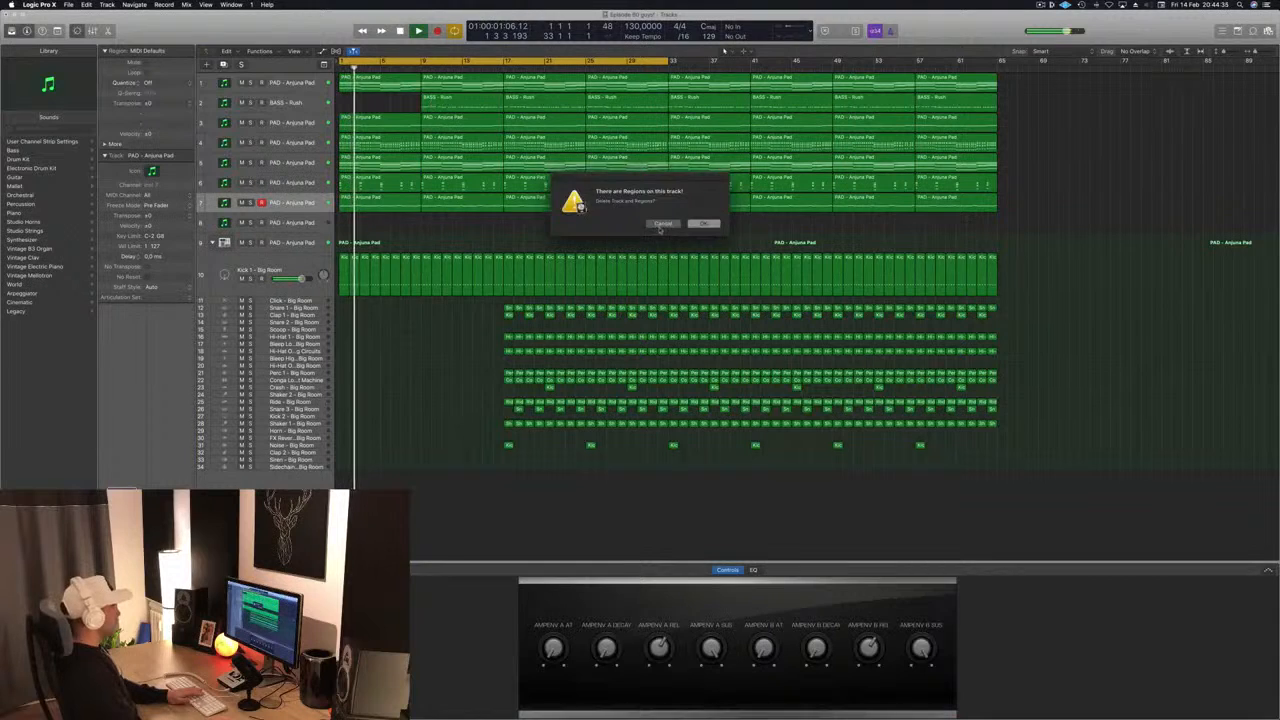
pyautogui.click(661, 224)
pyautogui.click(469, 101)
pyautogui.press('BackSpace')
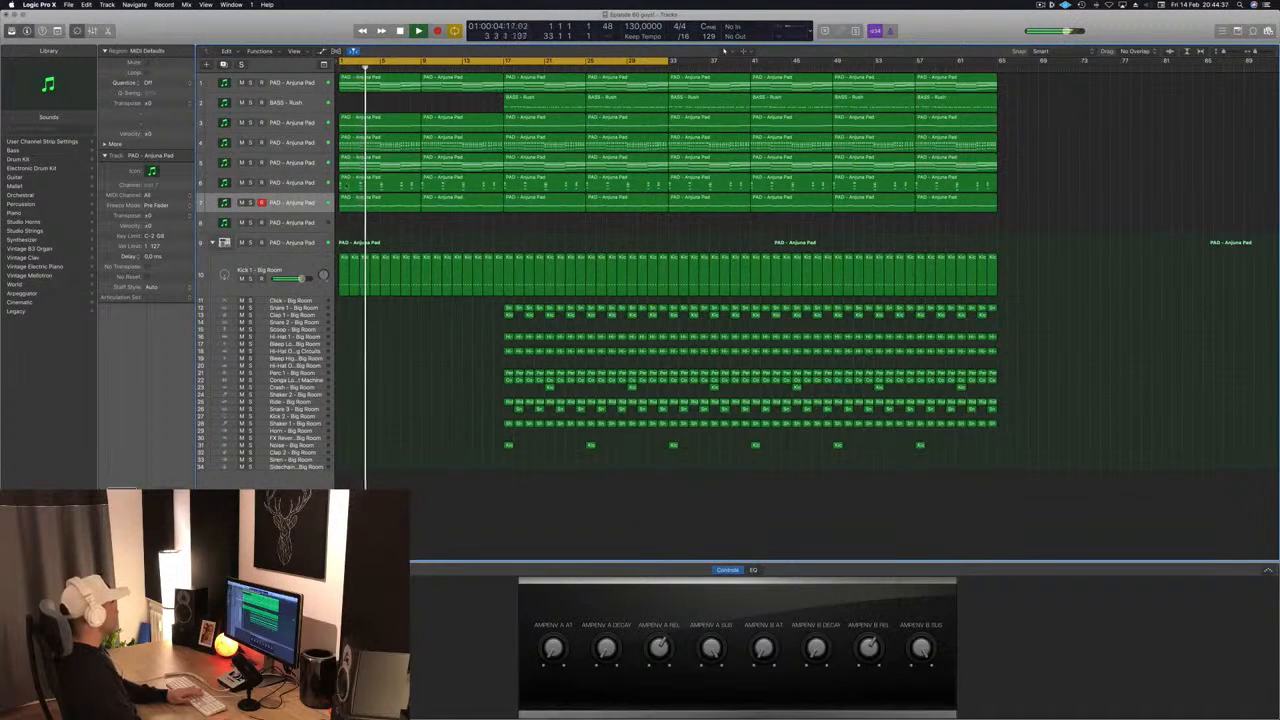
# - Remove the regions in the first 16 bars of tracks 7 and 5
pyautogui.press('BackSpace')
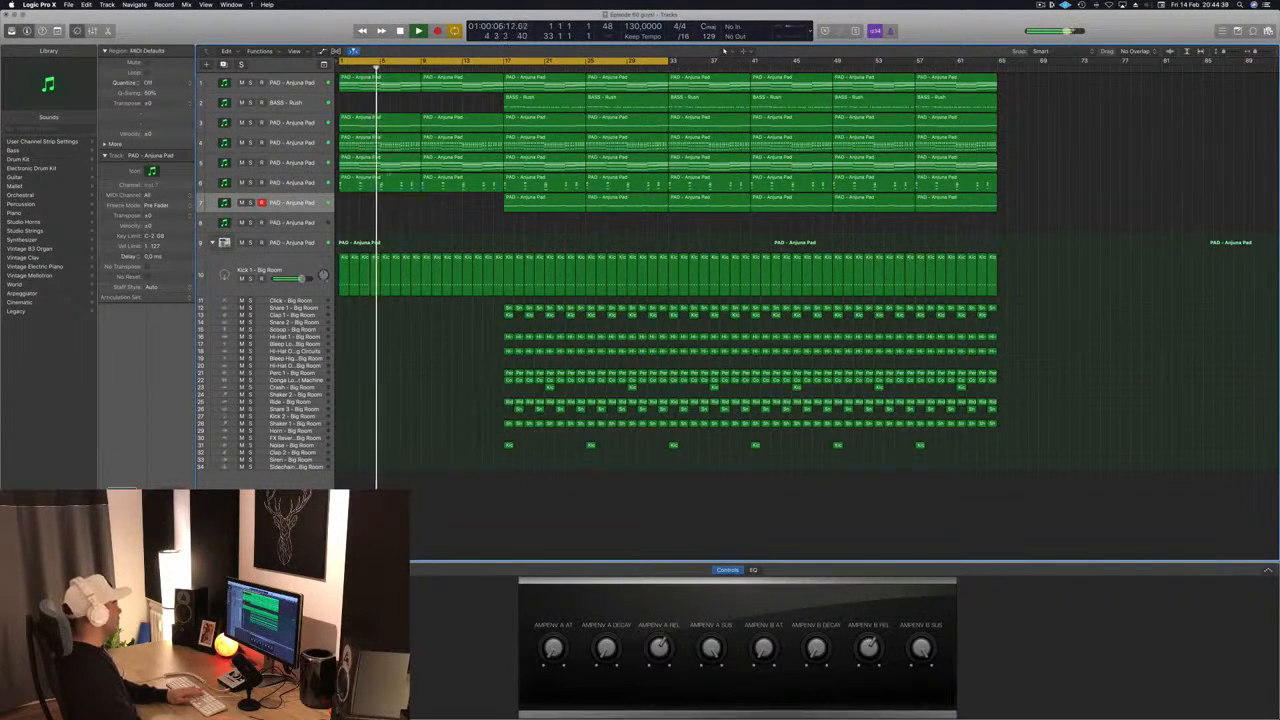
pyautogui.click(464, 165)
pyautogui.press('BackSpace')
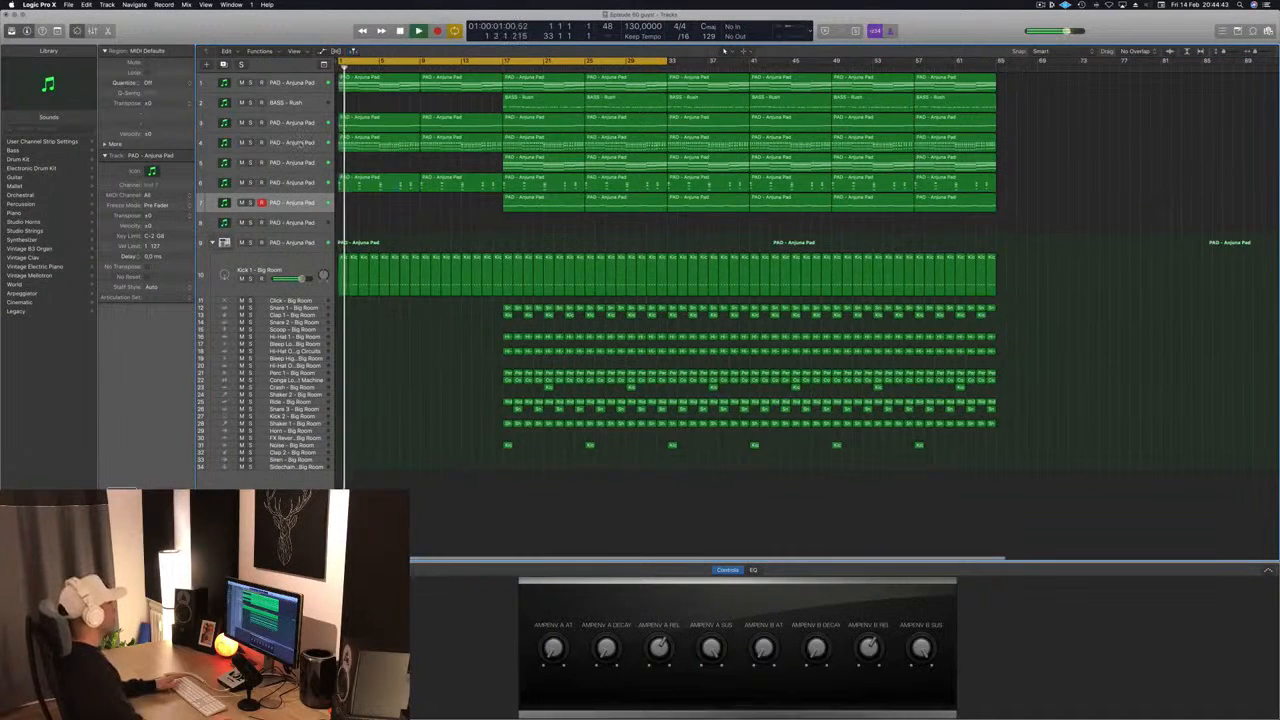
# - Select track 4, check its Sylenth1 sound during playback, hide the synth window and listen to the reduced intro from the start
pyautogui.click(301, 140)
pyautogui.press('space')
pyautogui.press('space')
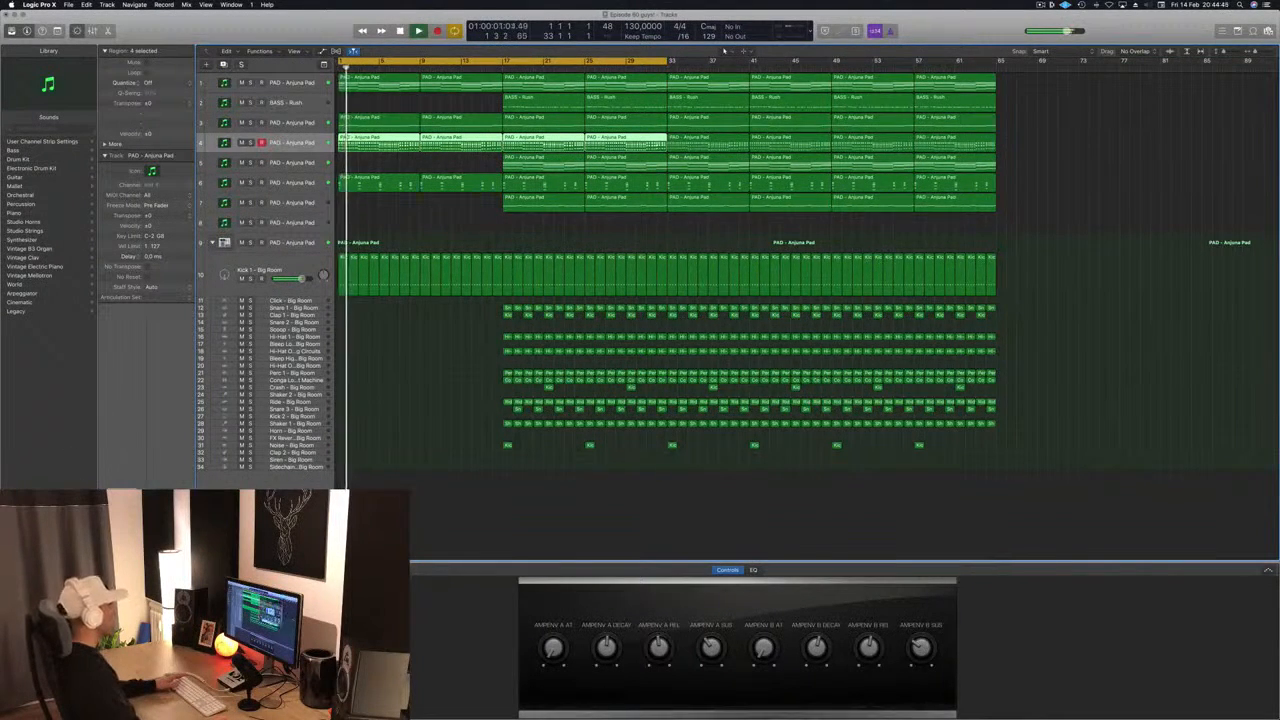
pyautogui.press('v')
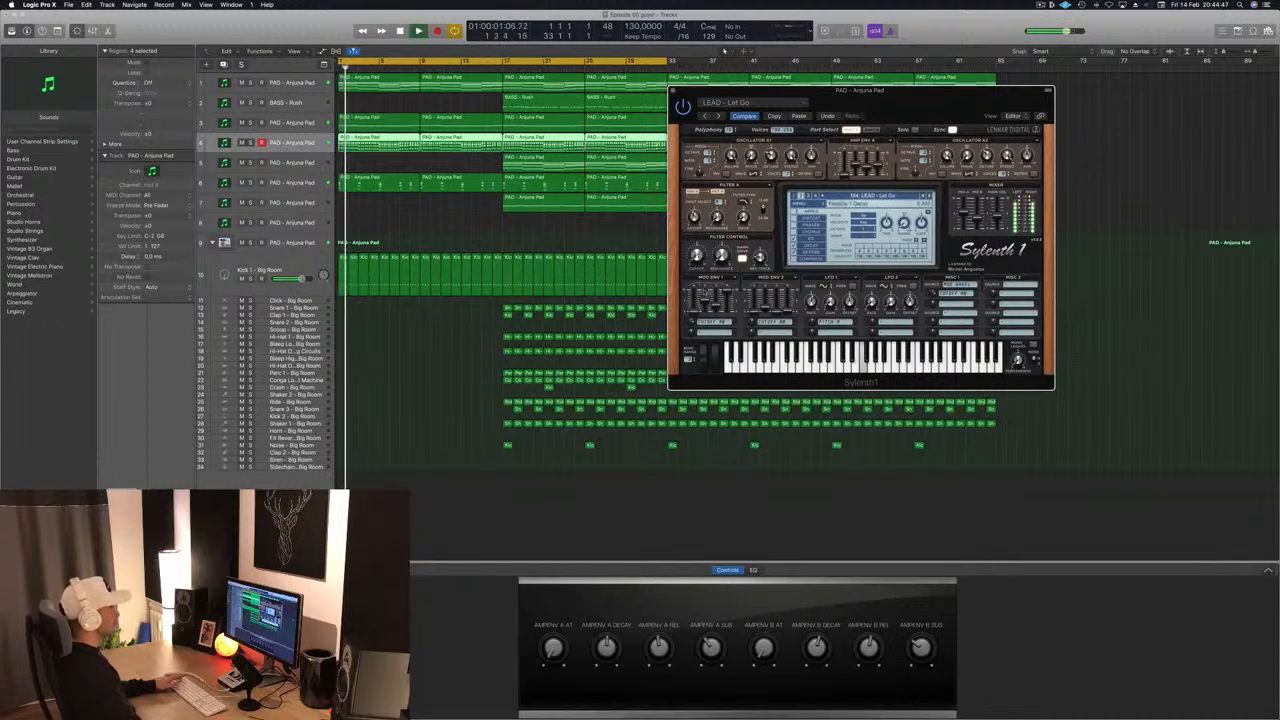
pyautogui.moveTo(904, 94); pyautogui.dragTo(876, 99)
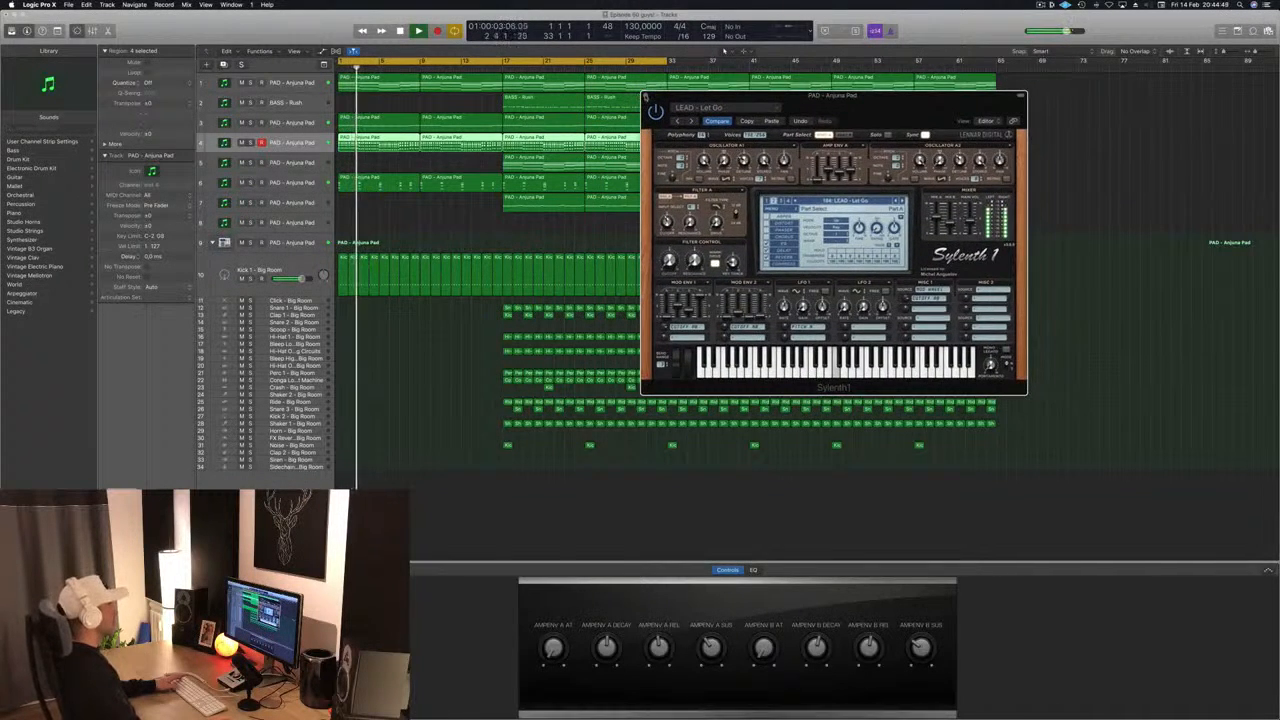
pyautogui.press('v')
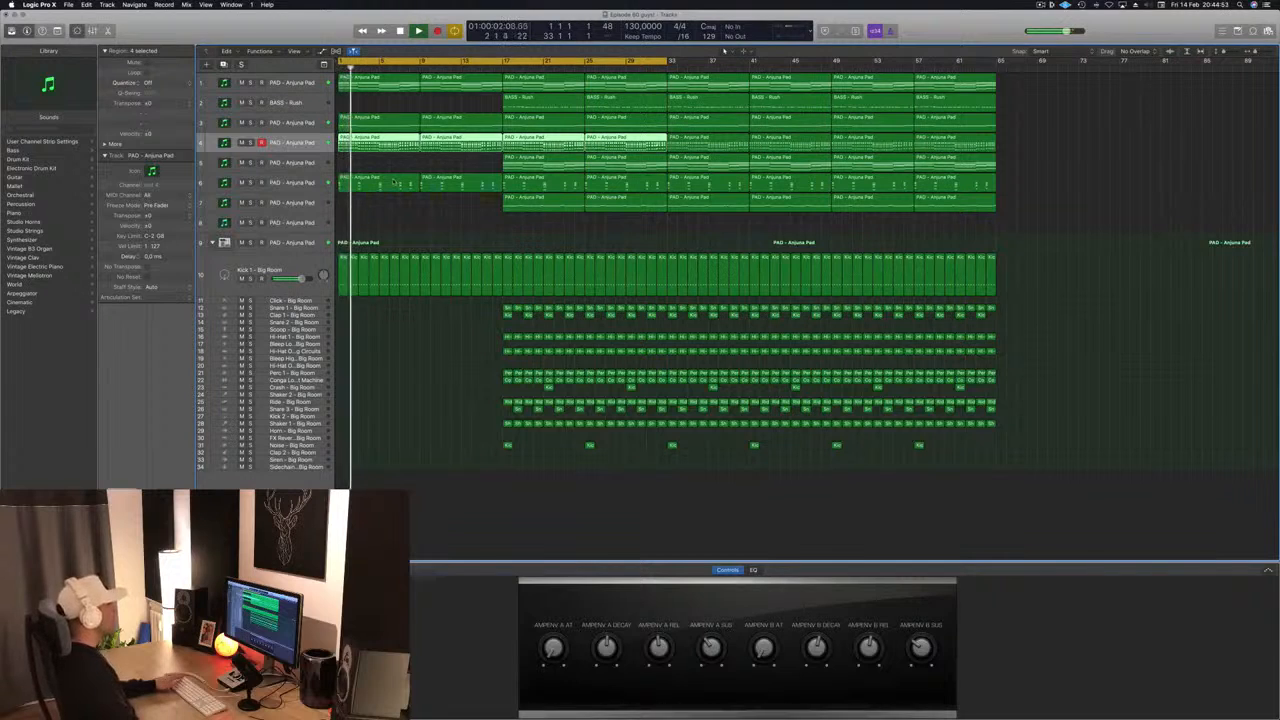
pyautogui.click(407, 209)
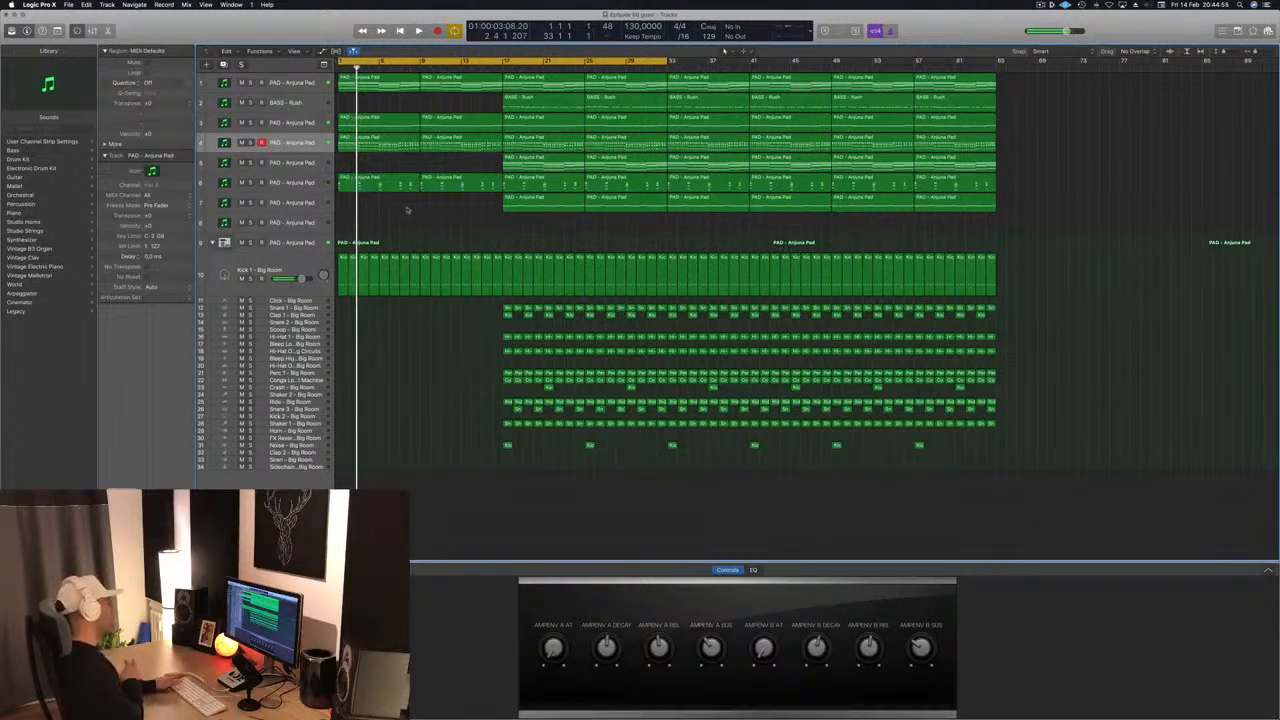
pyautogui.press('Return')
pyautogui.press('space')
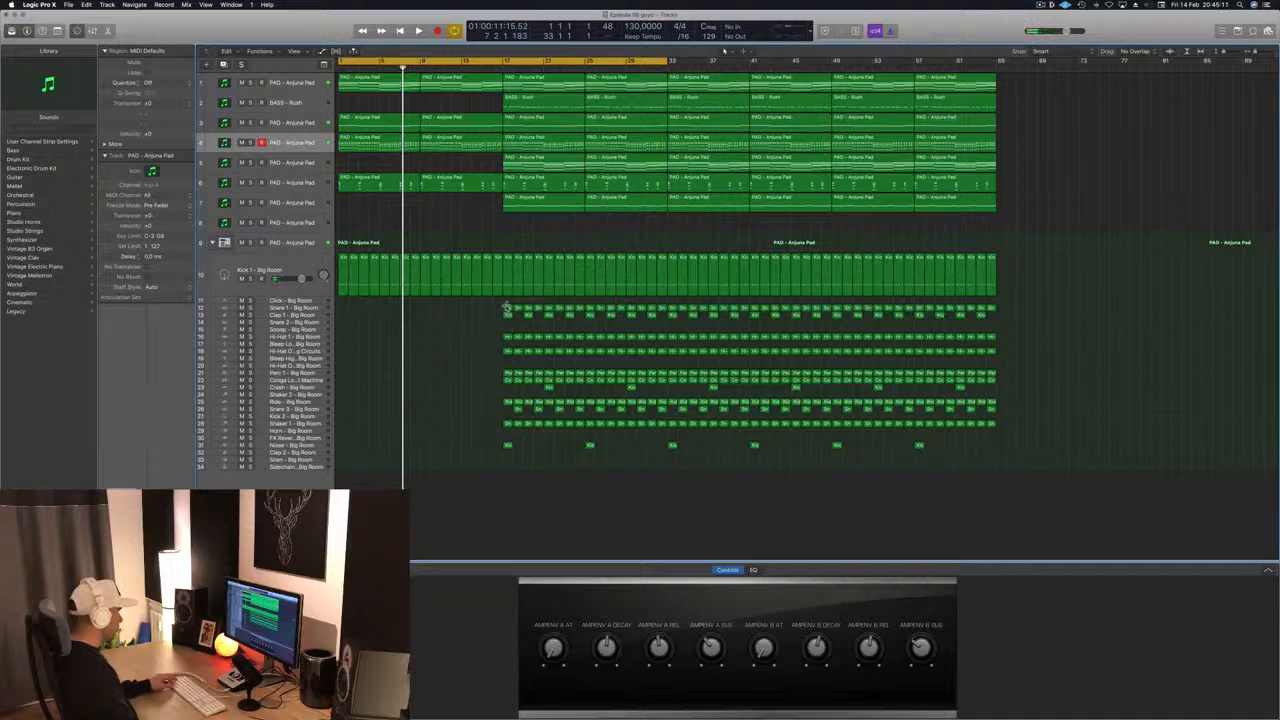
# - Copy the Snare 1 region at bar 17 to bar 9 of the Snare 2 track and open it in the Piano Roll
pyautogui.moveTo(507, 309); pyautogui.dragTo(425, 322)
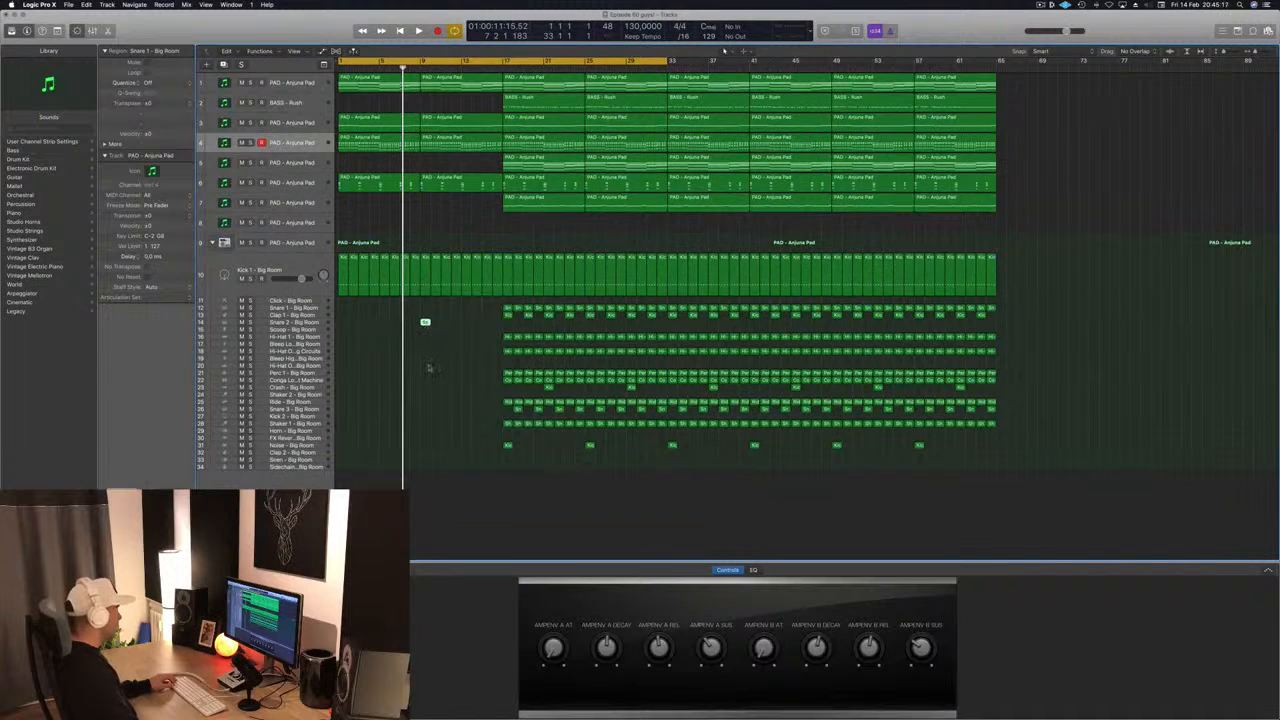
pyautogui.doubleClick(426, 323)
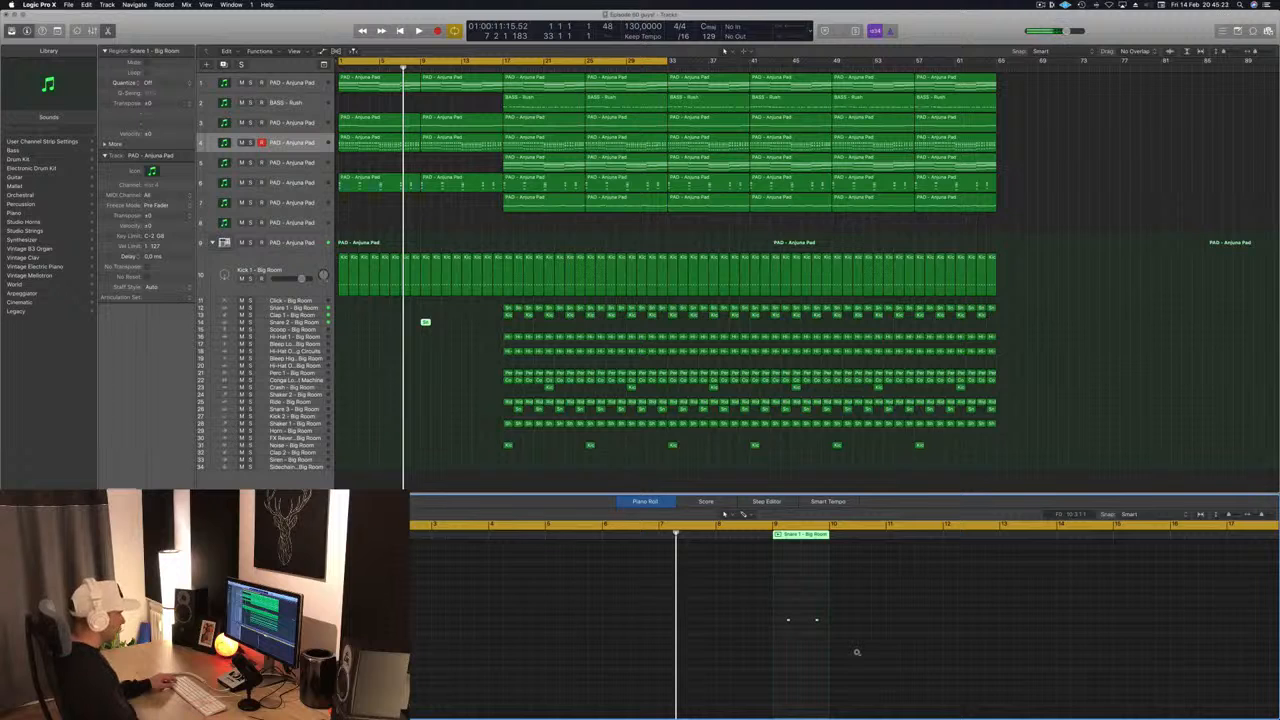
pyautogui.scroll(8, 856, 652)
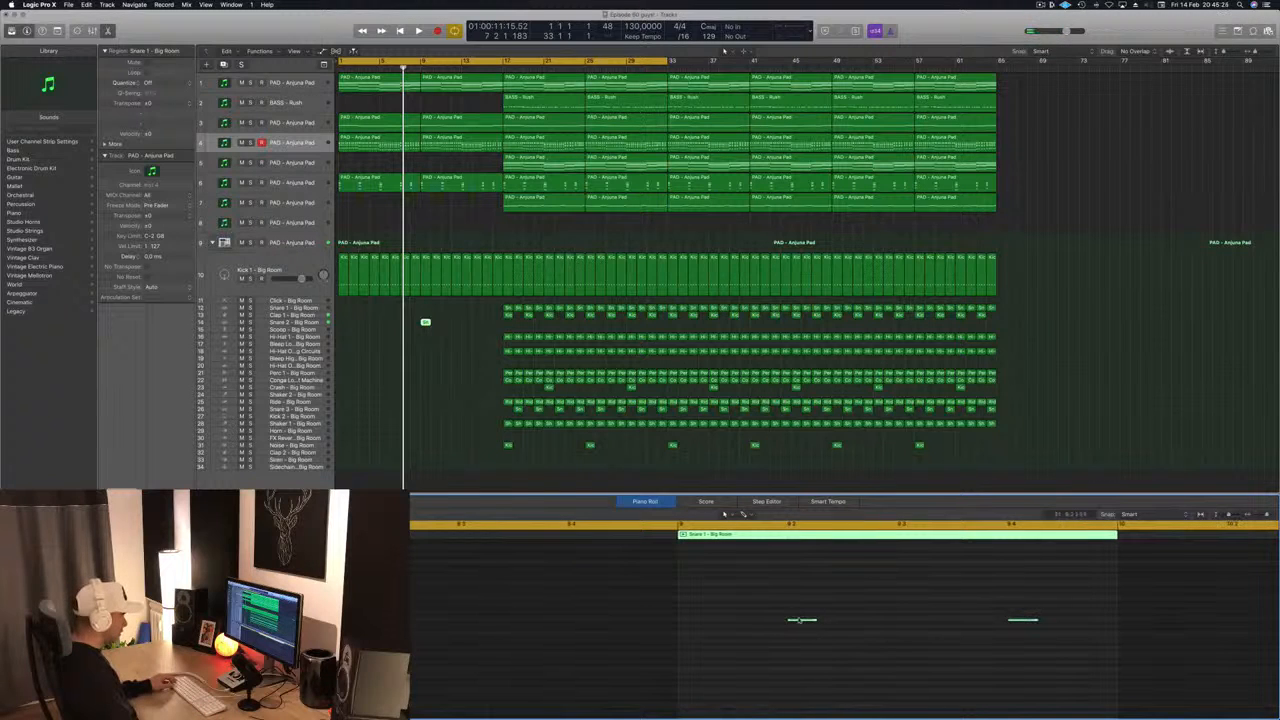
# - Copy the snare notes within the one-bar Snare 2 region to make eight evenly spaced eighth-note hits, and adjust their length
pyautogui.moveTo(801, 620); pyautogui.dragTo(692, 623)
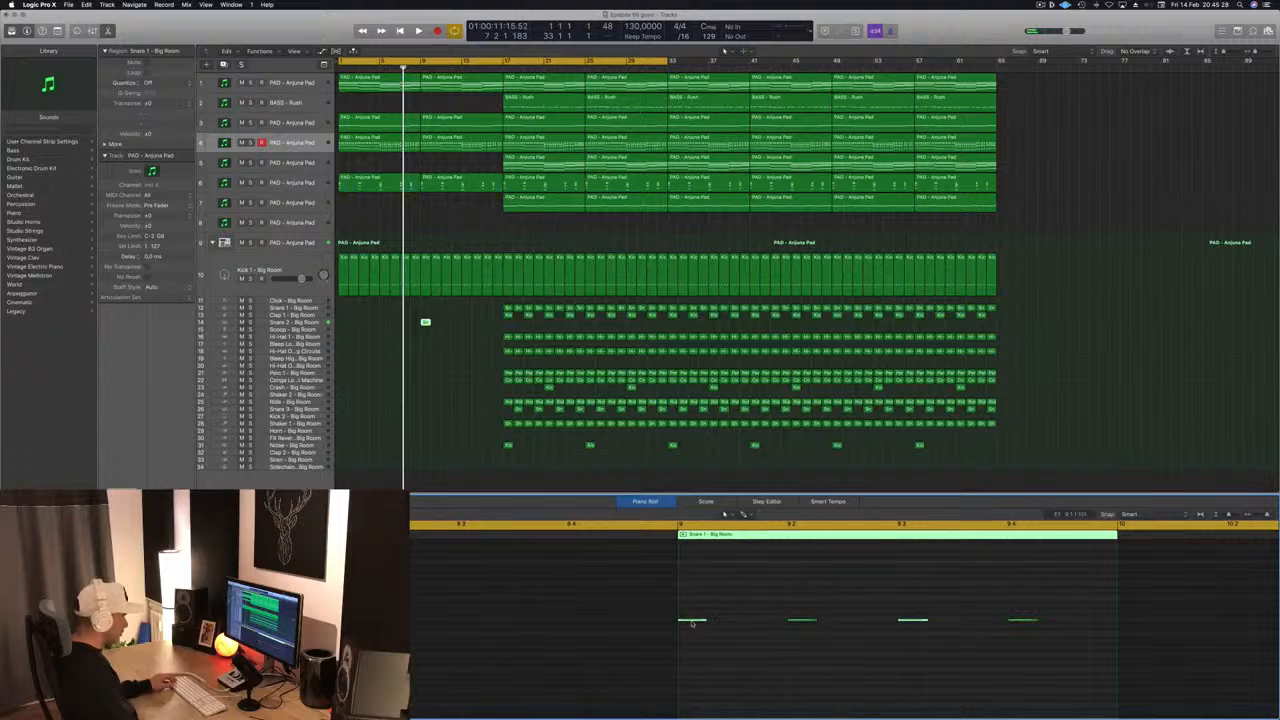
pyautogui.moveTo(693, 600); pyautogui.dragTo(1030, 641)
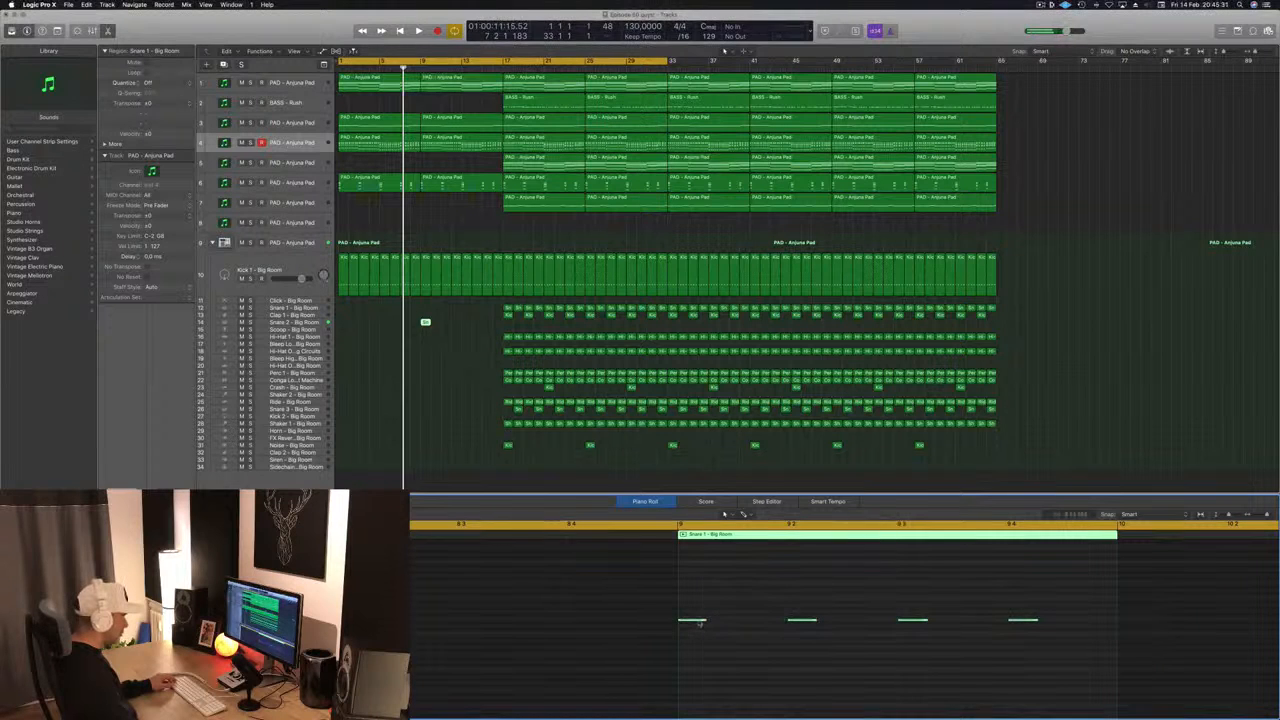
pyautogui.moveTo(699, 622); pyautogui.dragTo(1090, 625)
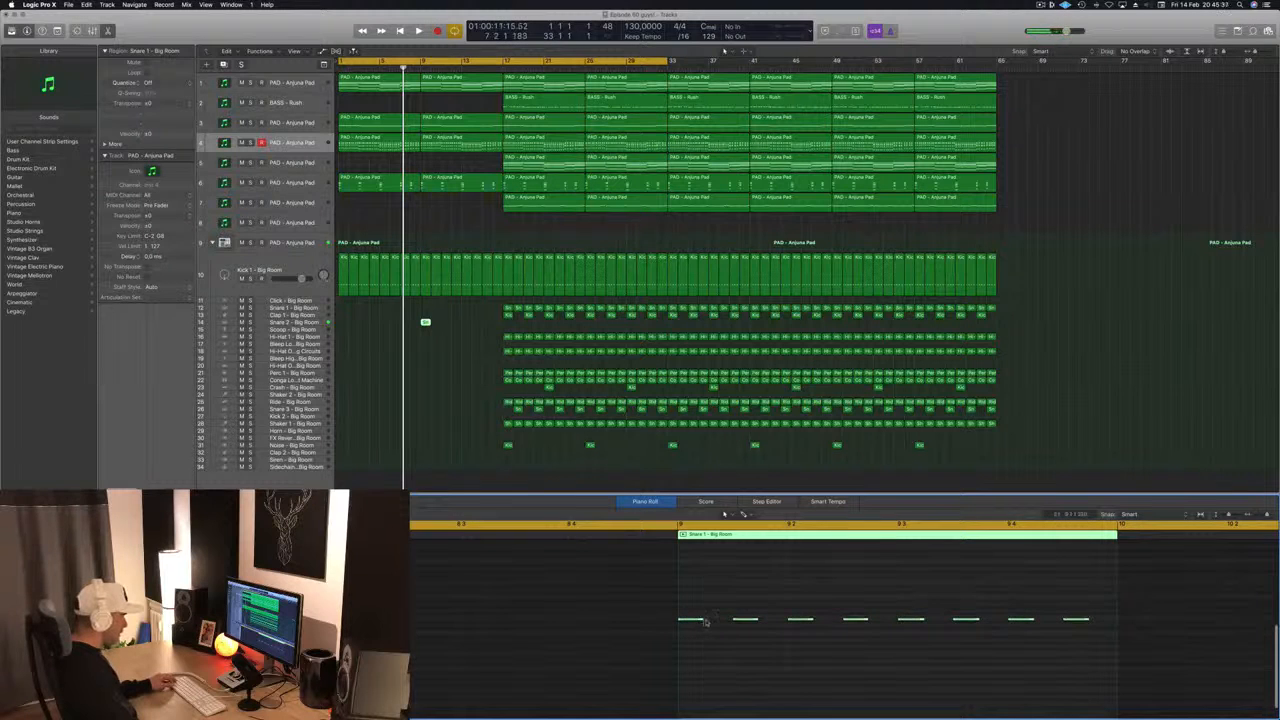
pyautogui.moveTo(705, 622); pyautogui.dragTo(727, 628)
# - Duplicate the Snare 2 region during playback until it fills bars 9 to 16
pyautogui.press('space')
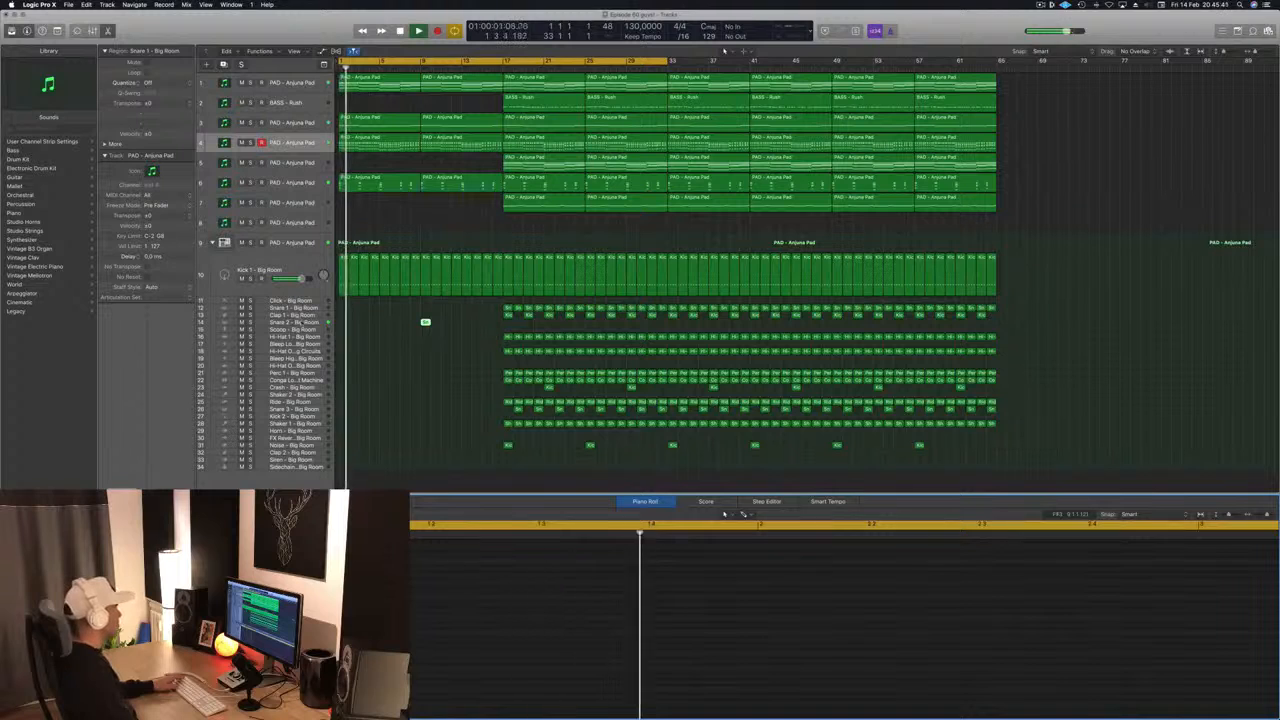
pyautogui.click(425, 322)
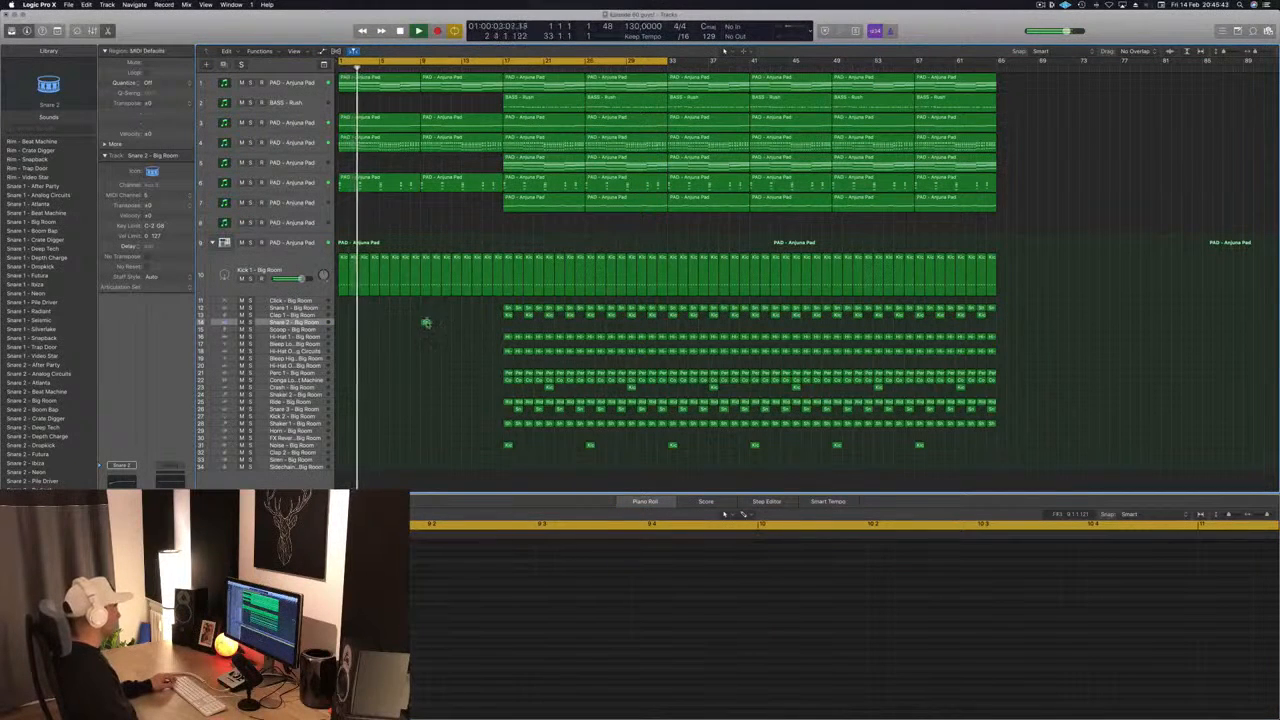
pyautogui.click(425, 322)
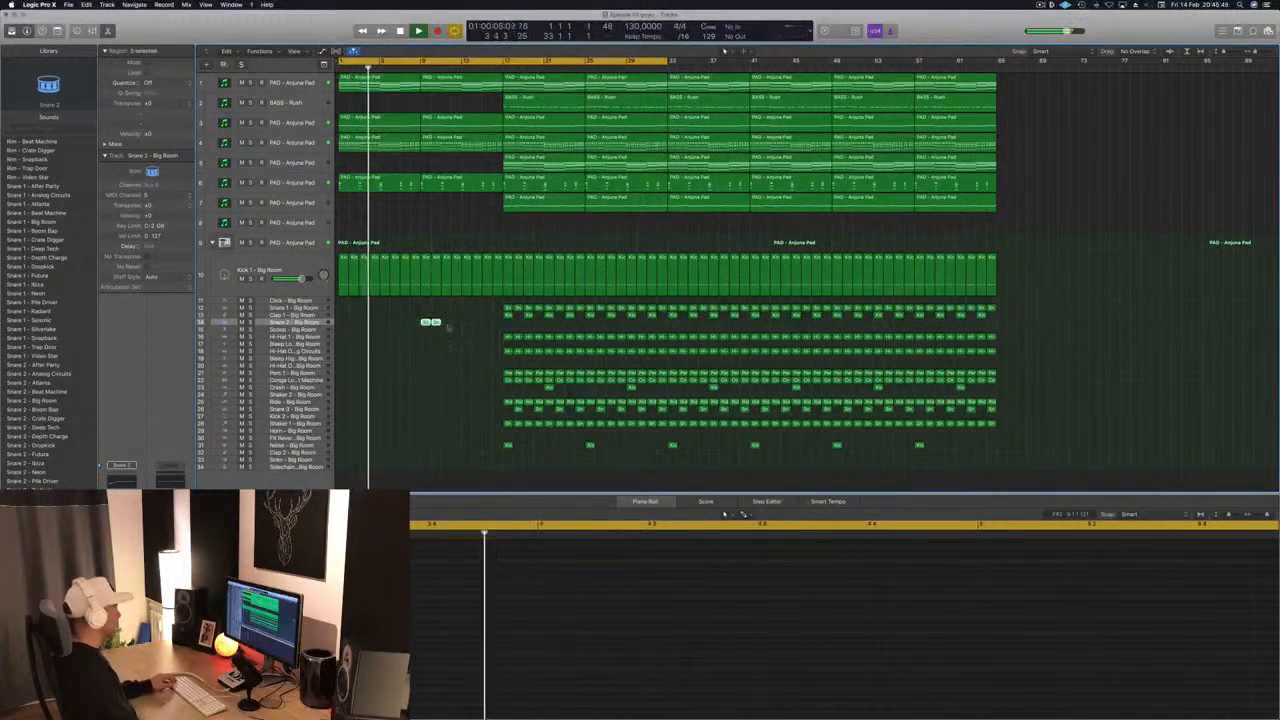
pyautogui.moveTo(436, 323); pyautogui.dragTo(466, 323)
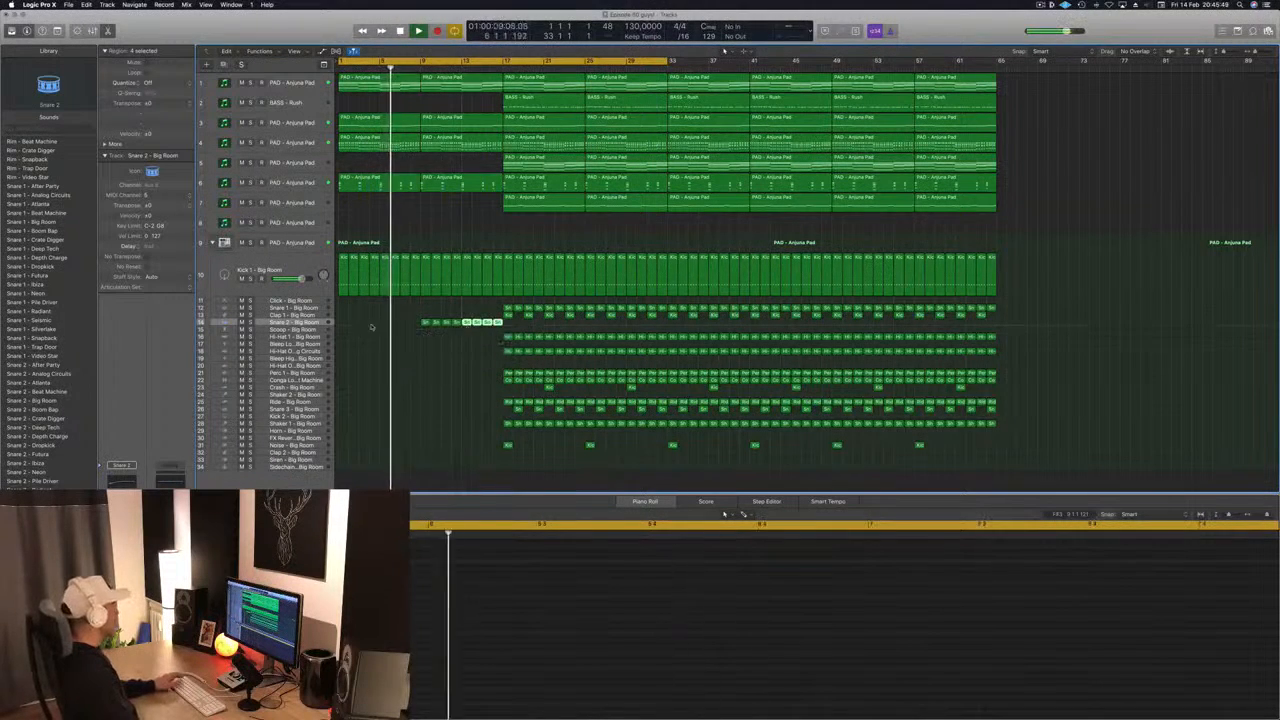
# - Open the Channel EQ on Snare 2, lower its high-cut frequency to 80 Hz, move the window aside and start playback
pyautogui.click(112, 482)
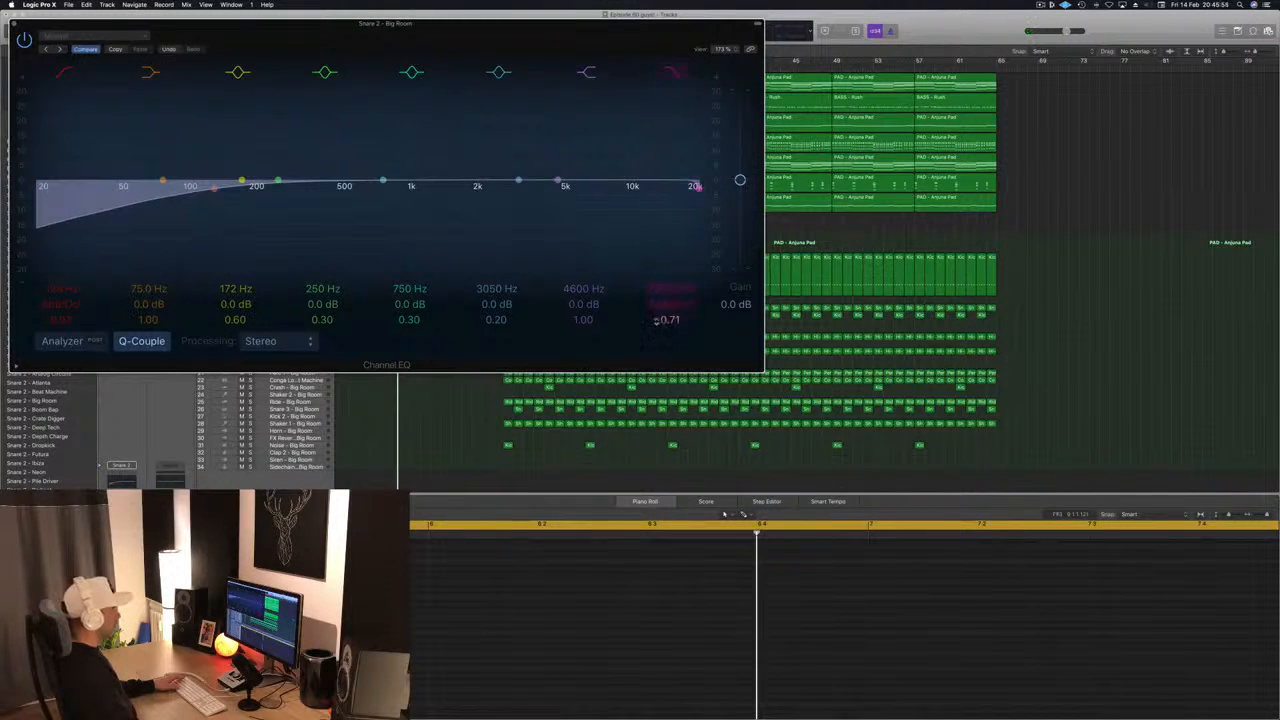
pyautogui.moveTo(667, 288); pyautogui.dragTo(667, 410)
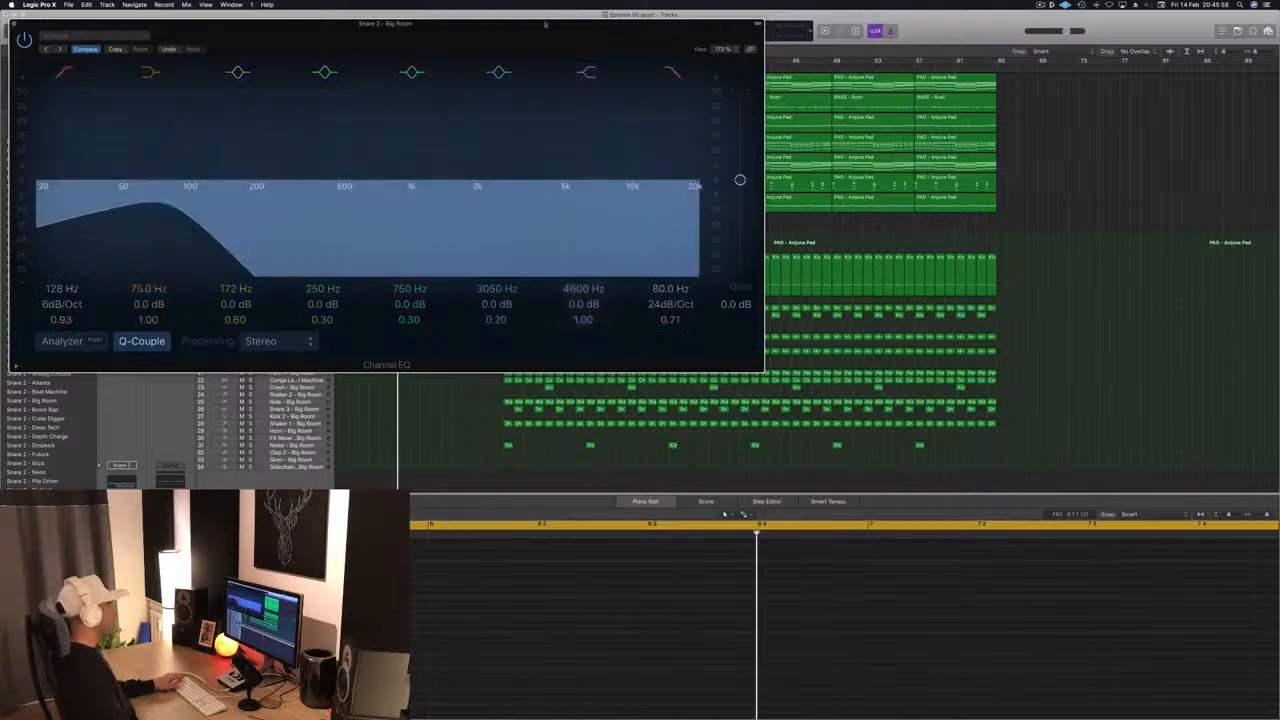
pyautogui.moveTo(543, 23); pyautogui.dragTo(1104, 14)
pyautogui.press('space')
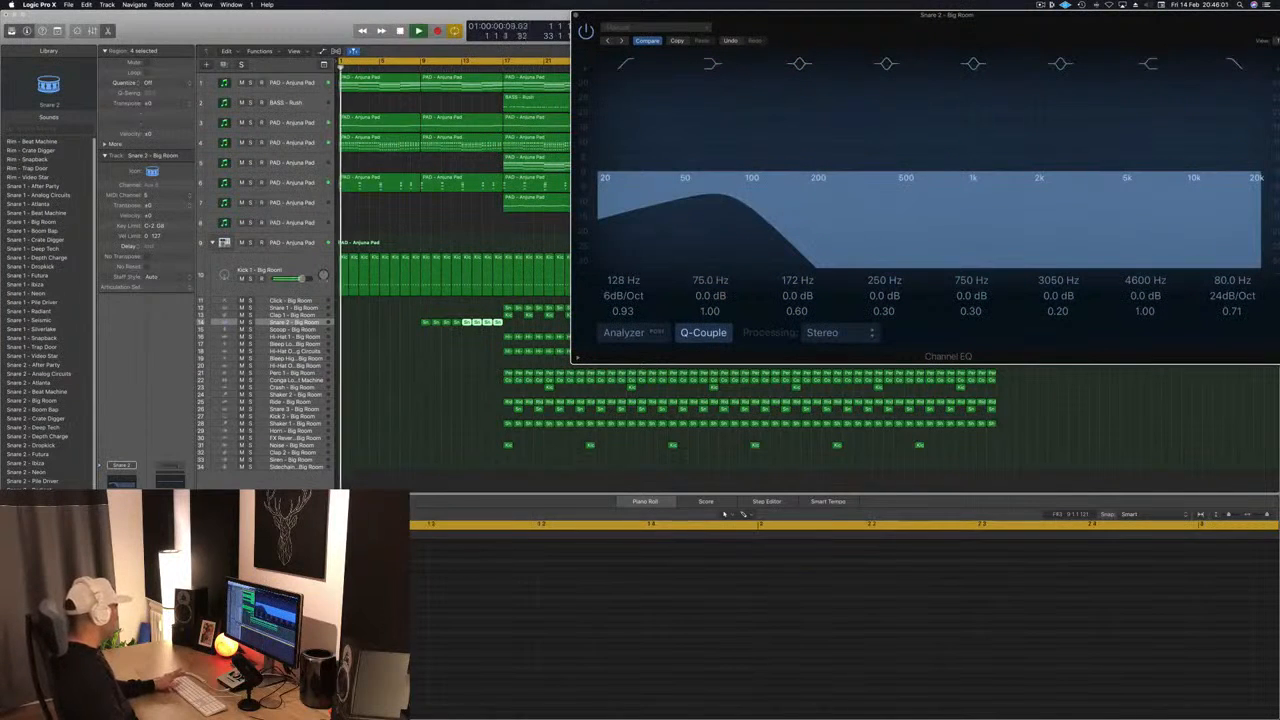
# - Audition the arrangement from the start with the Snare 2 Channel EQ open, and reposition the EQ window to uncover the tracks
pyautogui.press('space')
pyautogui.press('space')
pyautogui.press('space')
pyautogui.press('super+w')
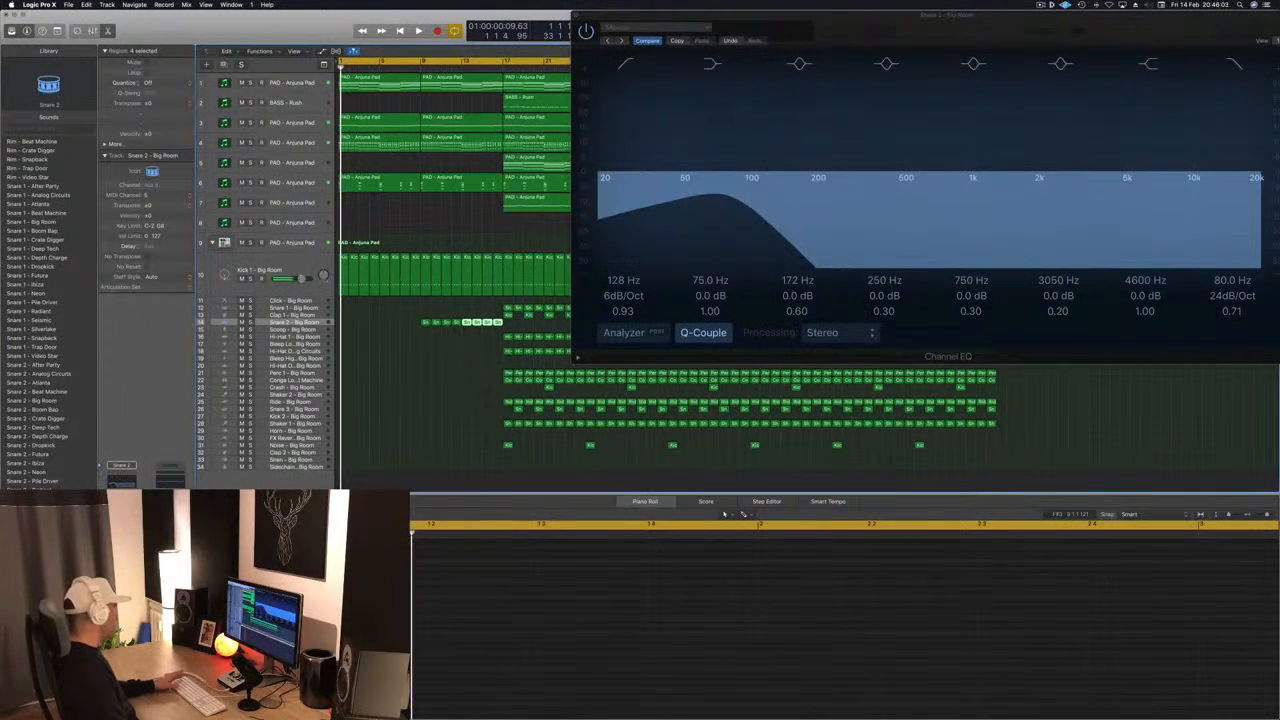
pyautogui.press('space')
pyautogui.moveTo(1082, 38); pyautogui.dragTo(642, 65)
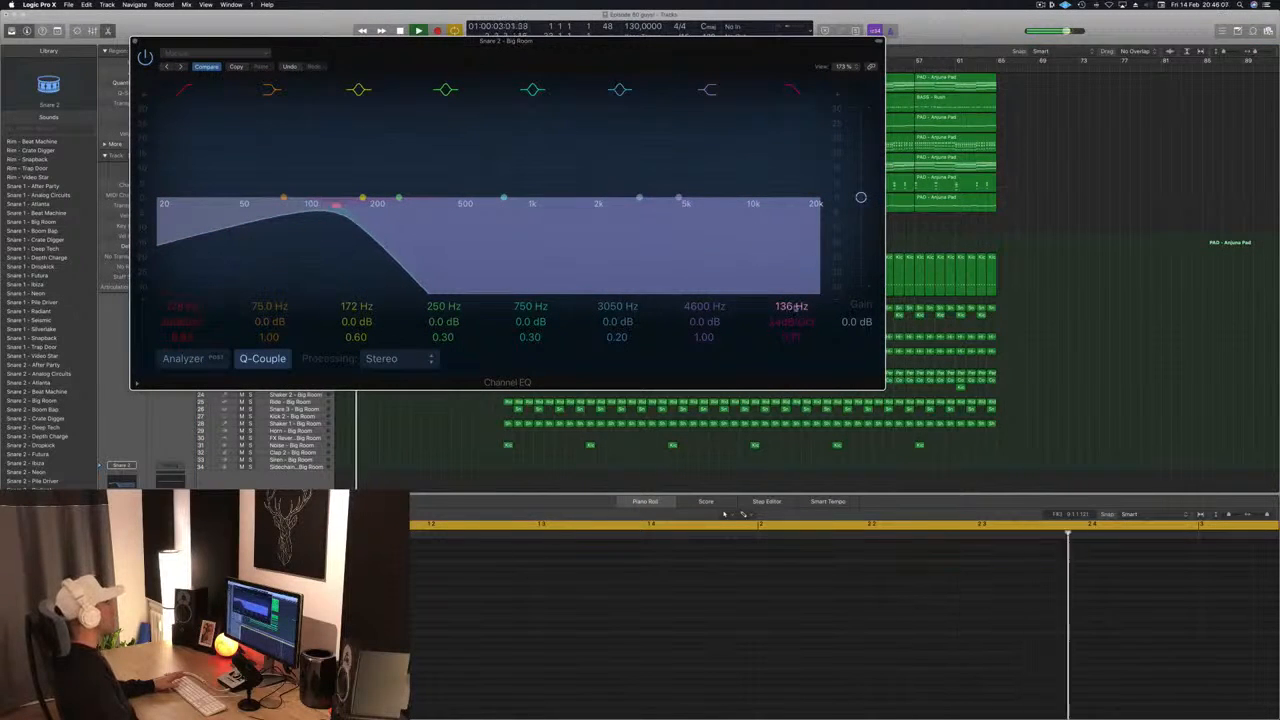
pyautogui.moveTo(621, 51); pyautogui.dragTo(1279, 52)
pyautogui.press('space')
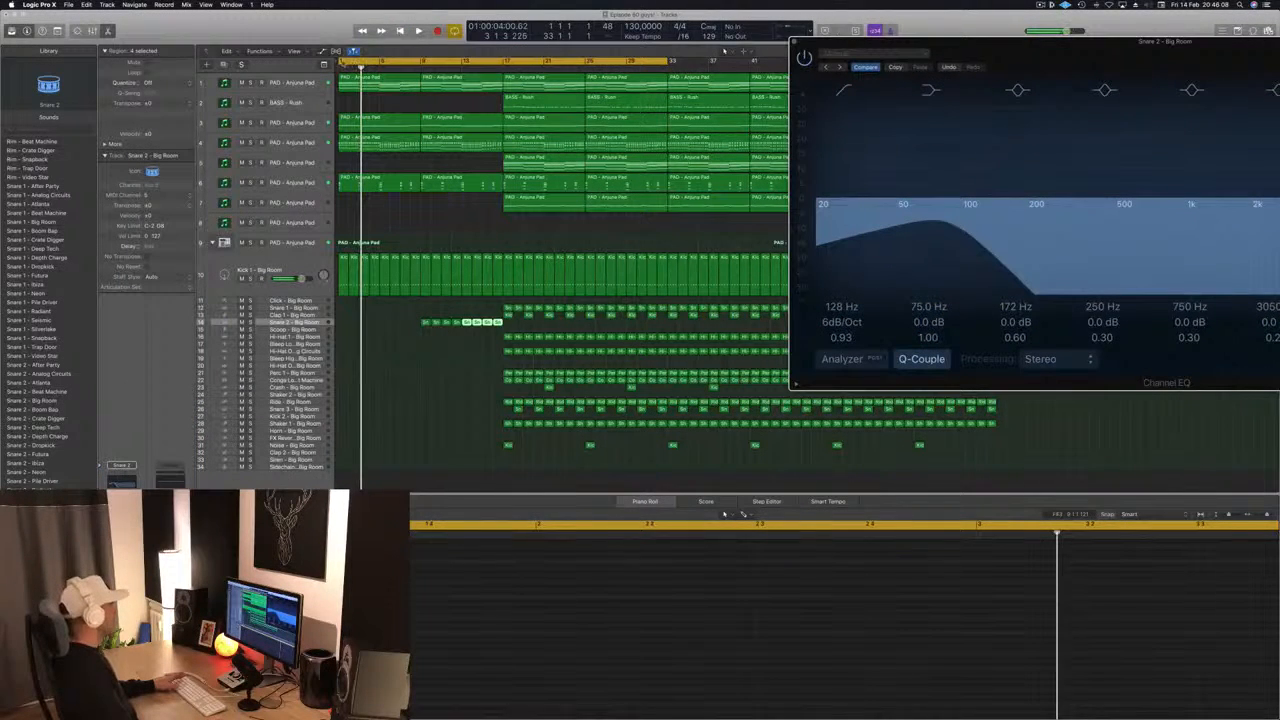
# - Set the cycle range to bars 9 to 17 around the snare build-up and start playback there
pyautogui.click(341, 62)
pyautogui.click(443, 65)
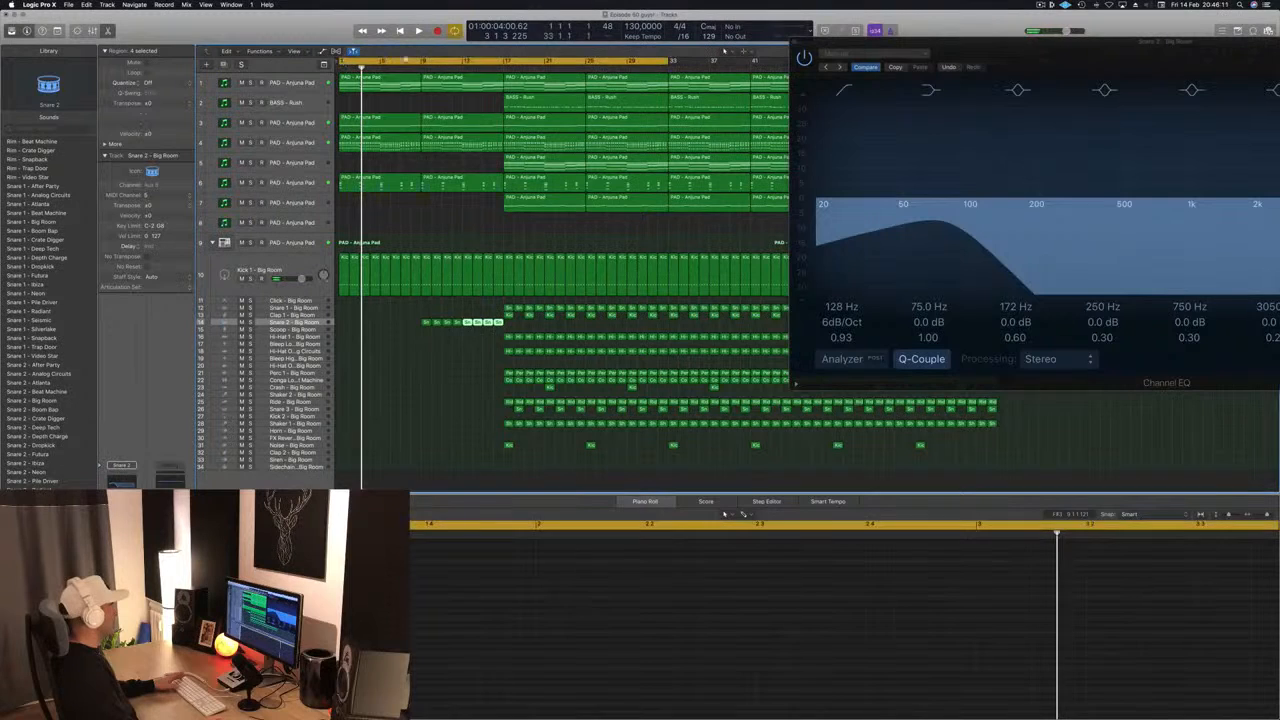
pyautogui.click(443, 66)
pyautogui.moveTo(420, 64); pyautogui.dragTo(503, 66)
pyautogui.press('space')
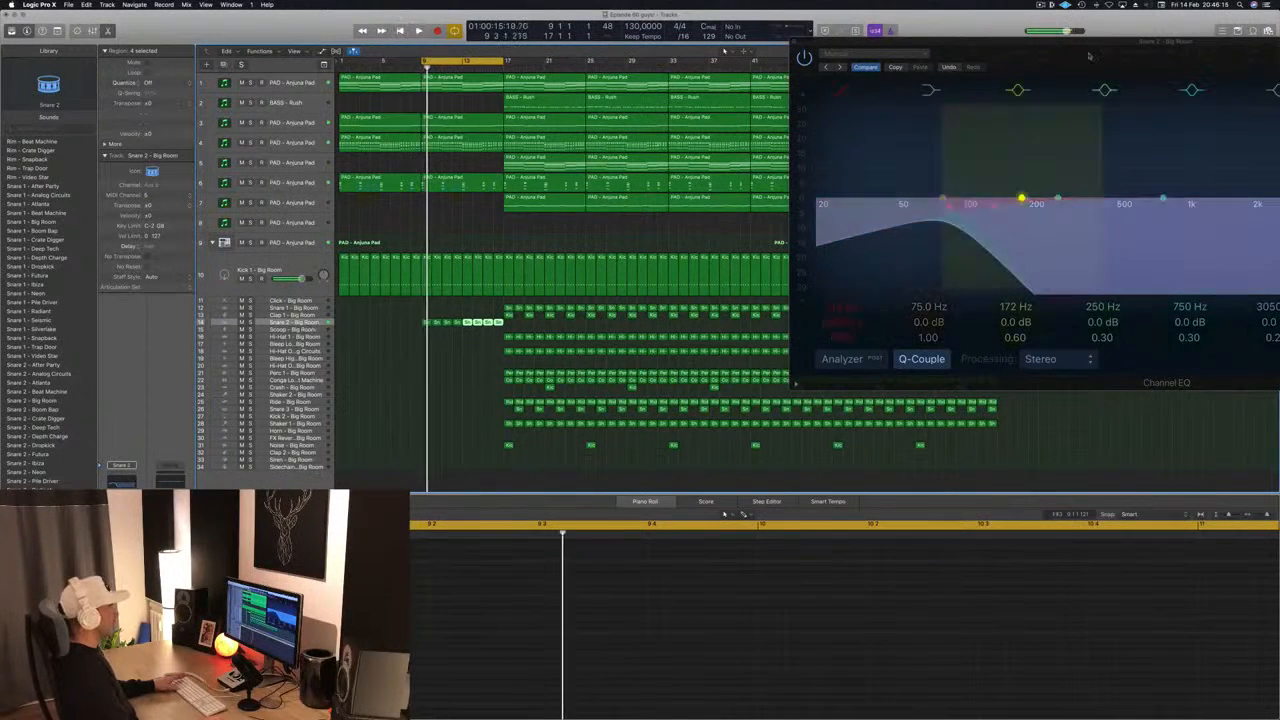
# - Set the high-cut frequency of the Snare 2 Channel EQ to 85 Hz while listening, stop playback and close the EQ window
pyautogui.moveTo(1079, 44); pyautogui.dragTo(826, 38)
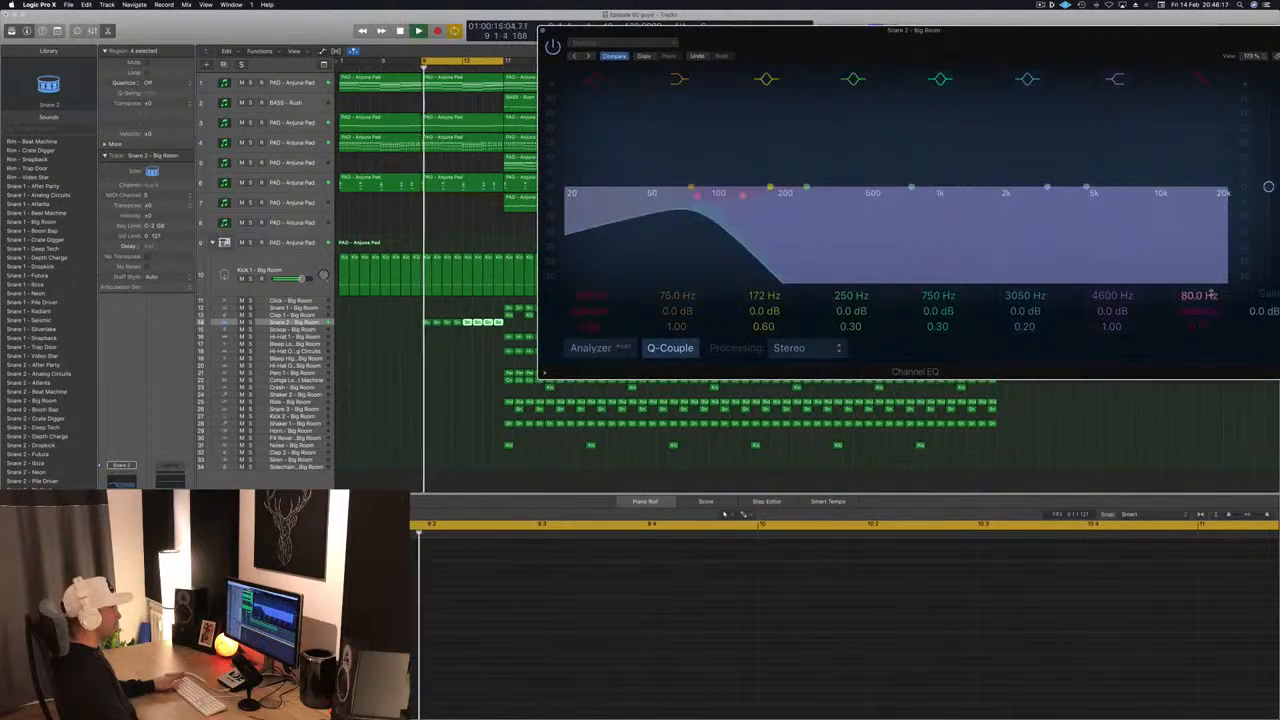
pyautogui.moveTo(1072, 379); pyautogui.dragTo(1066, 355)
pyautogui.press('space')
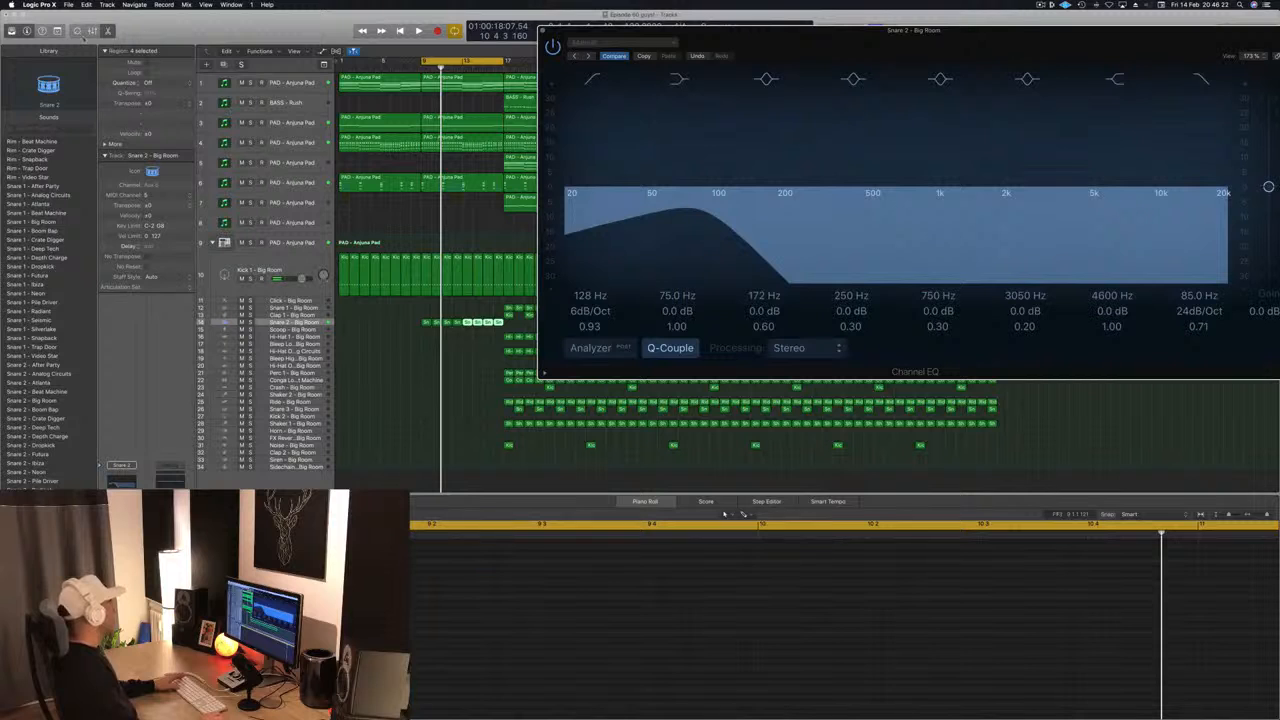
pyautogui.press('super+w')
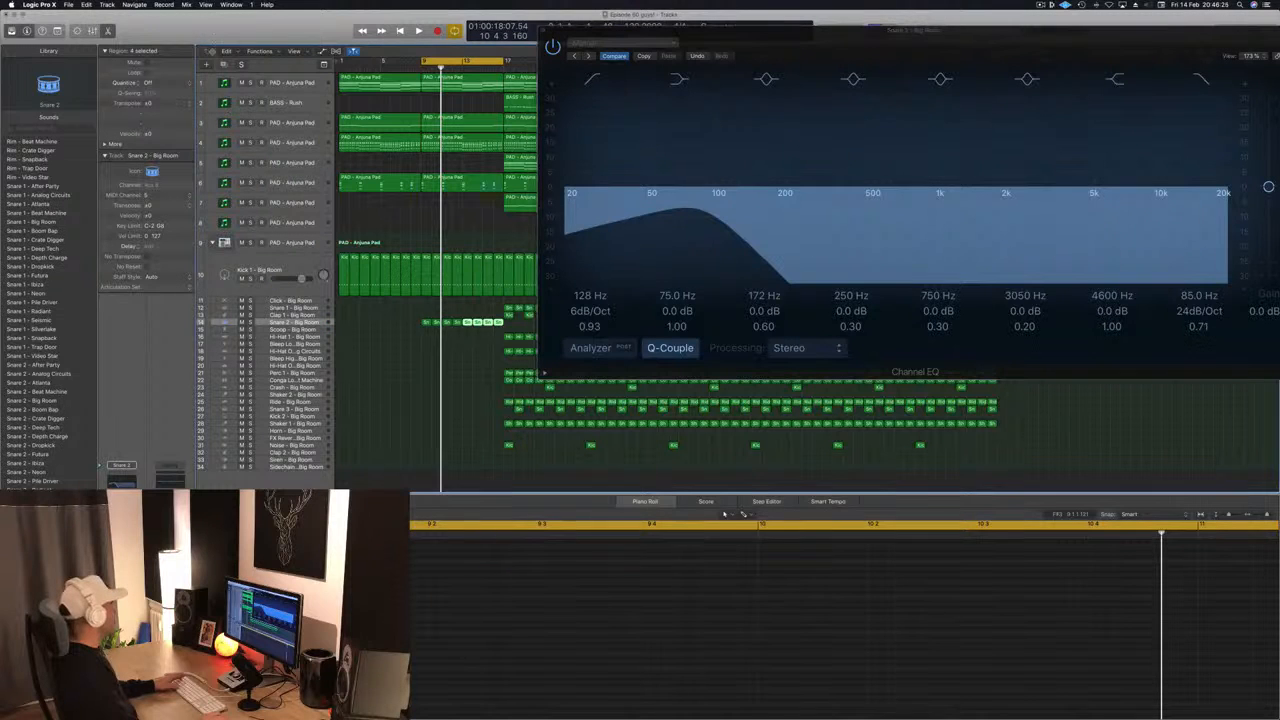
# - Show the track automation and display the Channel EQ High Cut Frequency parameter on the enlarged Snare 2 track
pyautogui.press('ctrl+alt+super+t')
pyautogui.hotkey('ctrl', 'z')
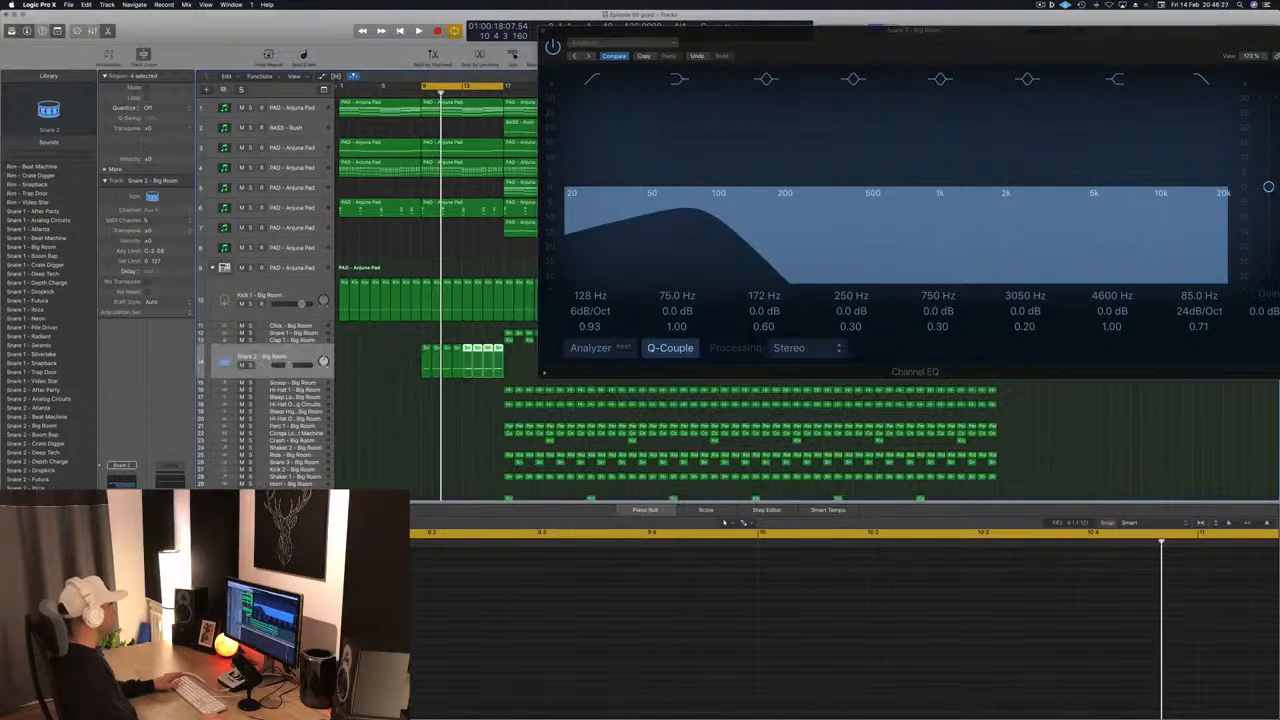
pyautogui.press('a')
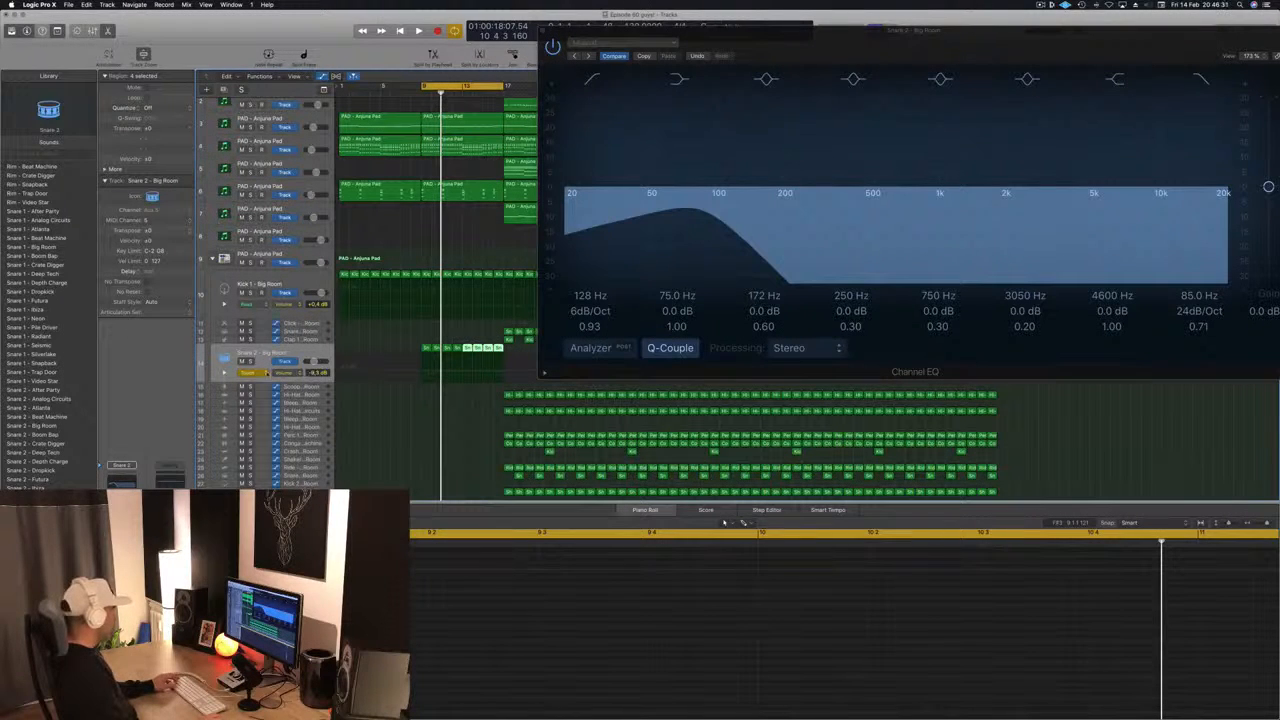
pyautogui.click(283, 373)
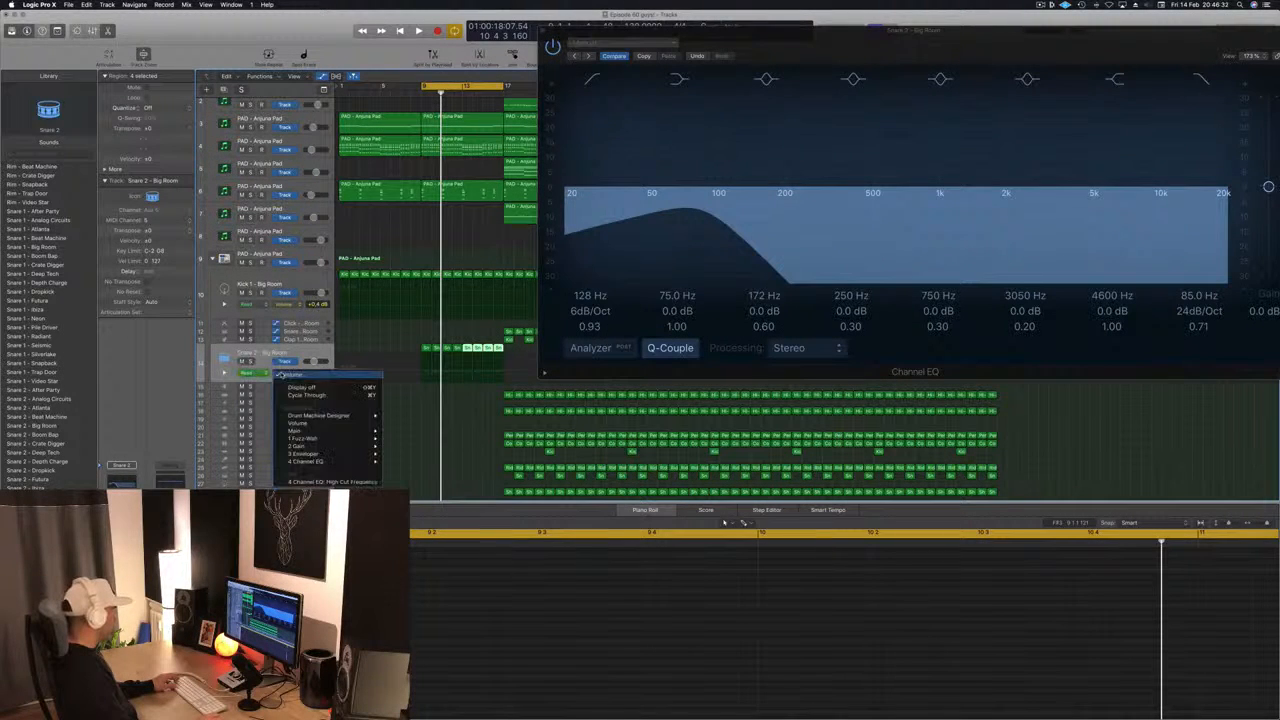
pyautogui.click(338, 480)
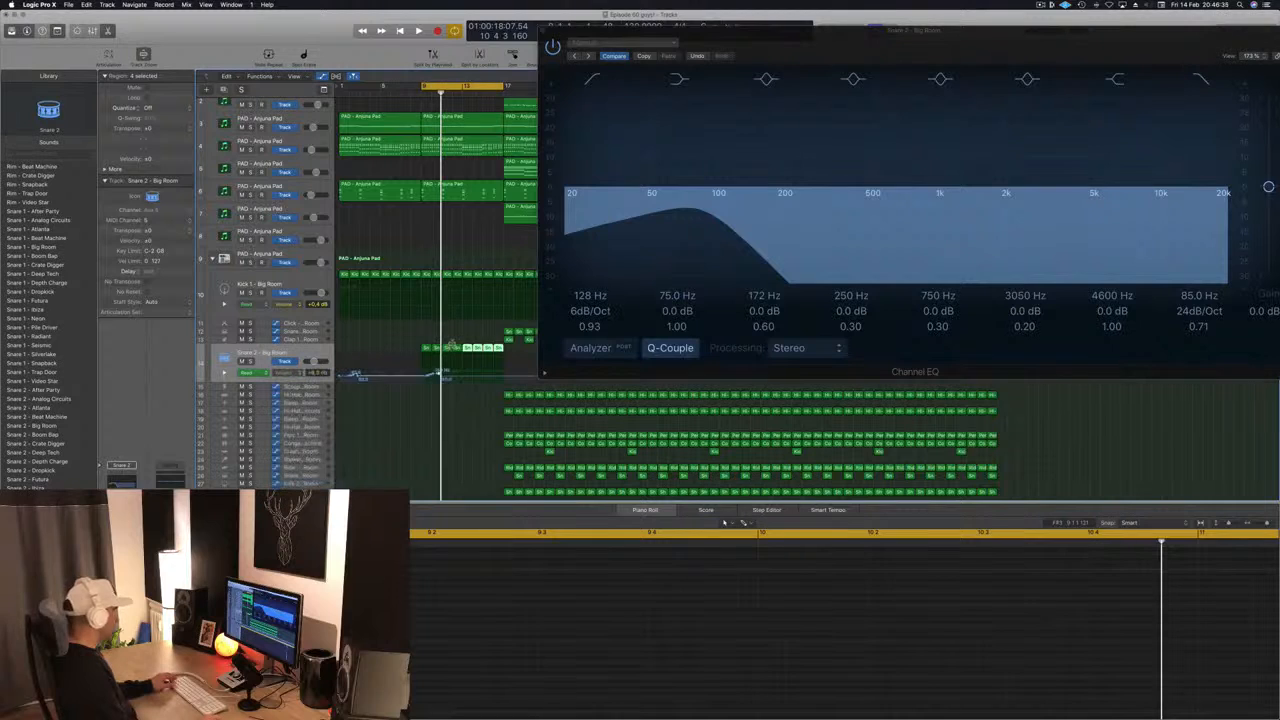
# - Replace the recorded Snare 2 high-cut automation with a ramp rising from 80 Hz at bar 9 to bar 13, audition it and close the EQ window
pyautogui.moveTo(388, 379); pyautogui.dragTo(341, 377)
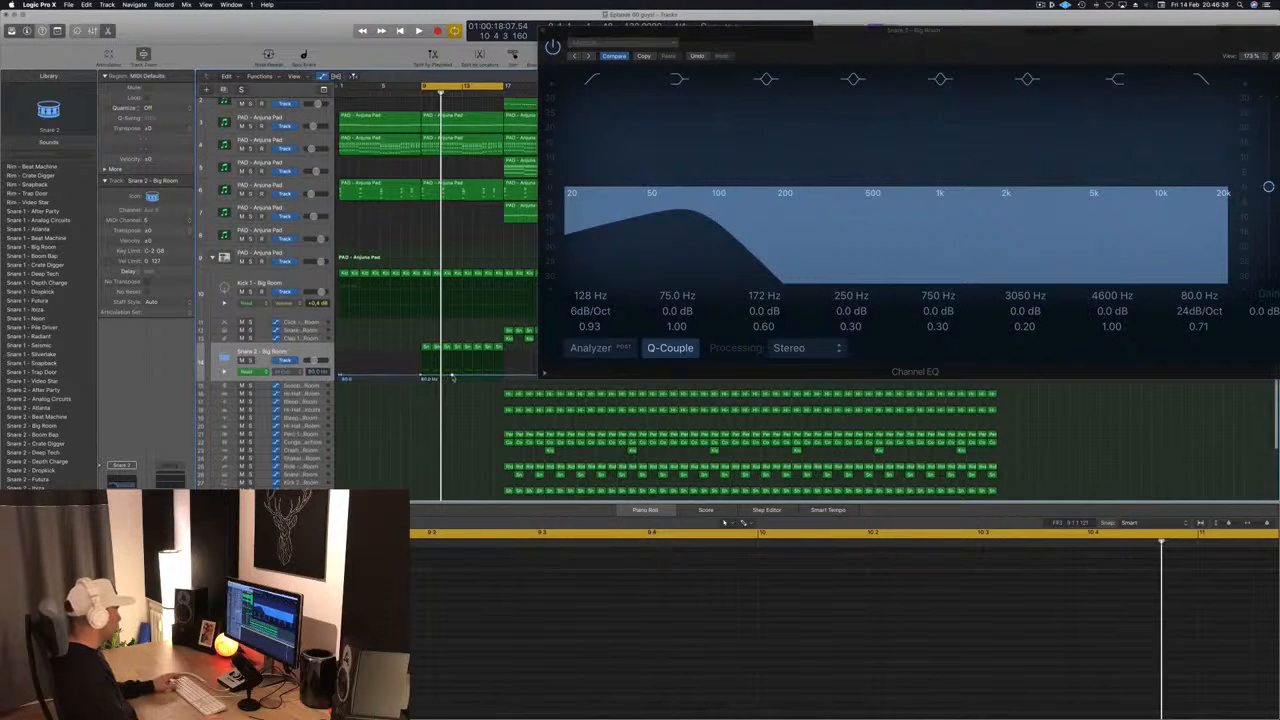
pyautogui.moveTo(452, 378); pyautogui.dragTo(452, 357)
pyautogui.press('space')
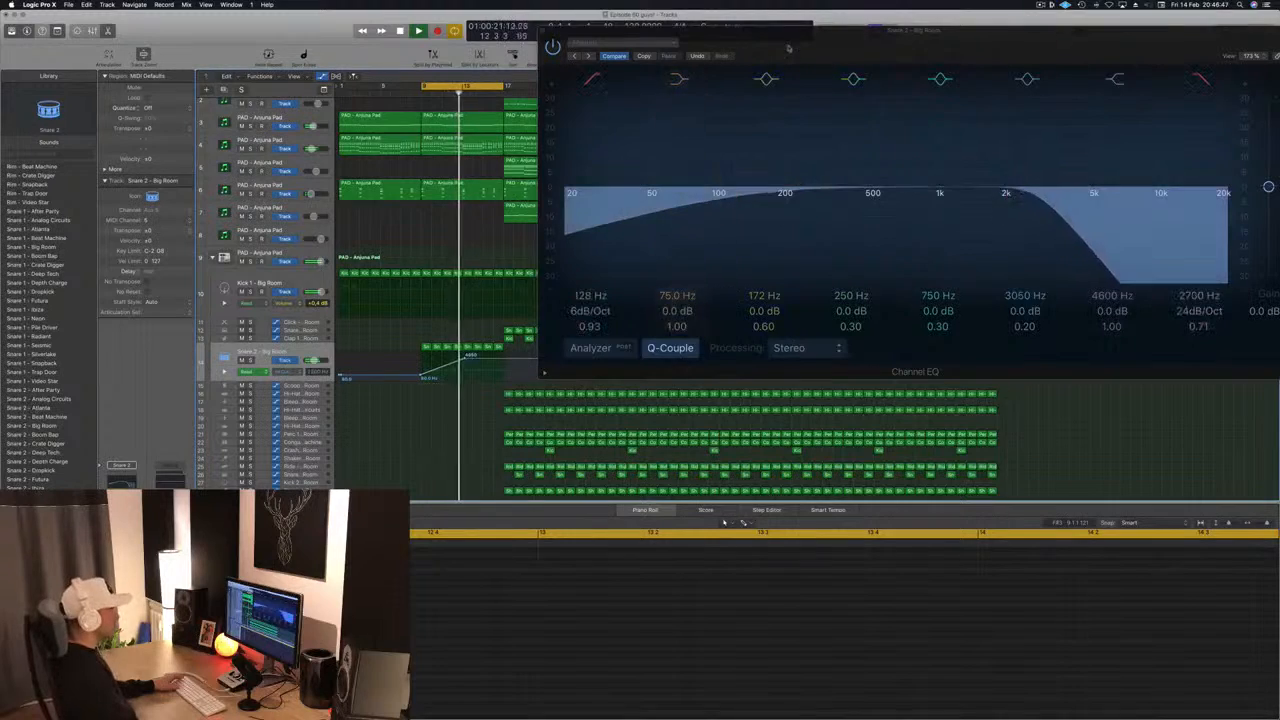
pyautogui.moveTo(789, 48); pyautogui.dragTo(933, 80)
pyautogui.click(688, 62)
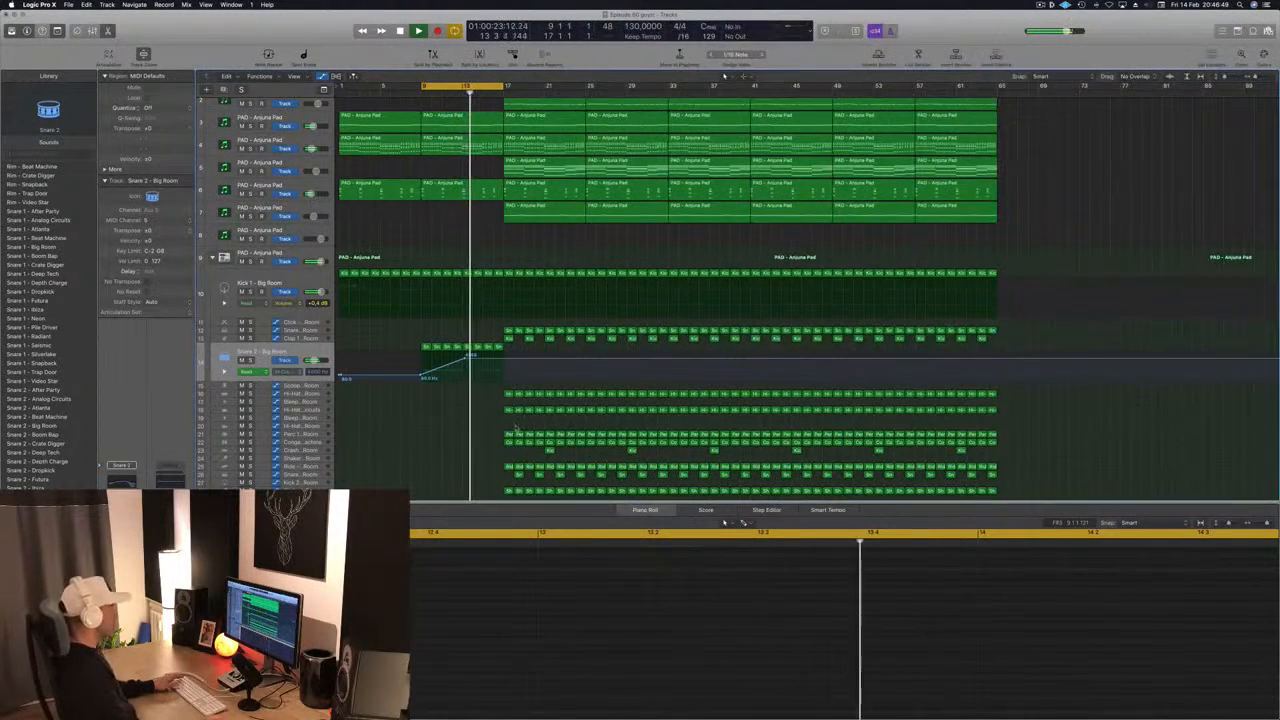
pyautogui.press('space')
# - Copy the Noise track's region from bar 17 to bar 9 and play it back
pyautogui.scroll(-3, 533, 457)
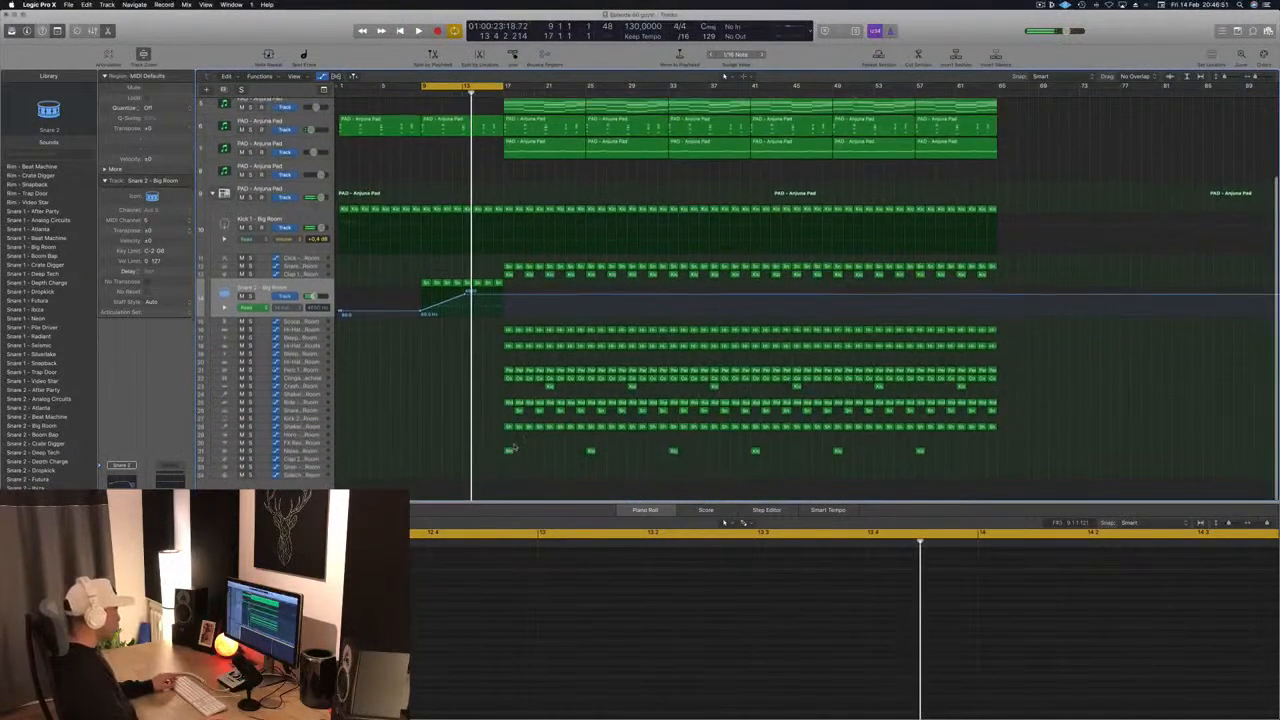
pyautogui.click(508, 451)
pyautogui.moveTo(508, 451); pyautogui.dragTo(426, 452)
pyautogui.hotkey('shift', 'space')
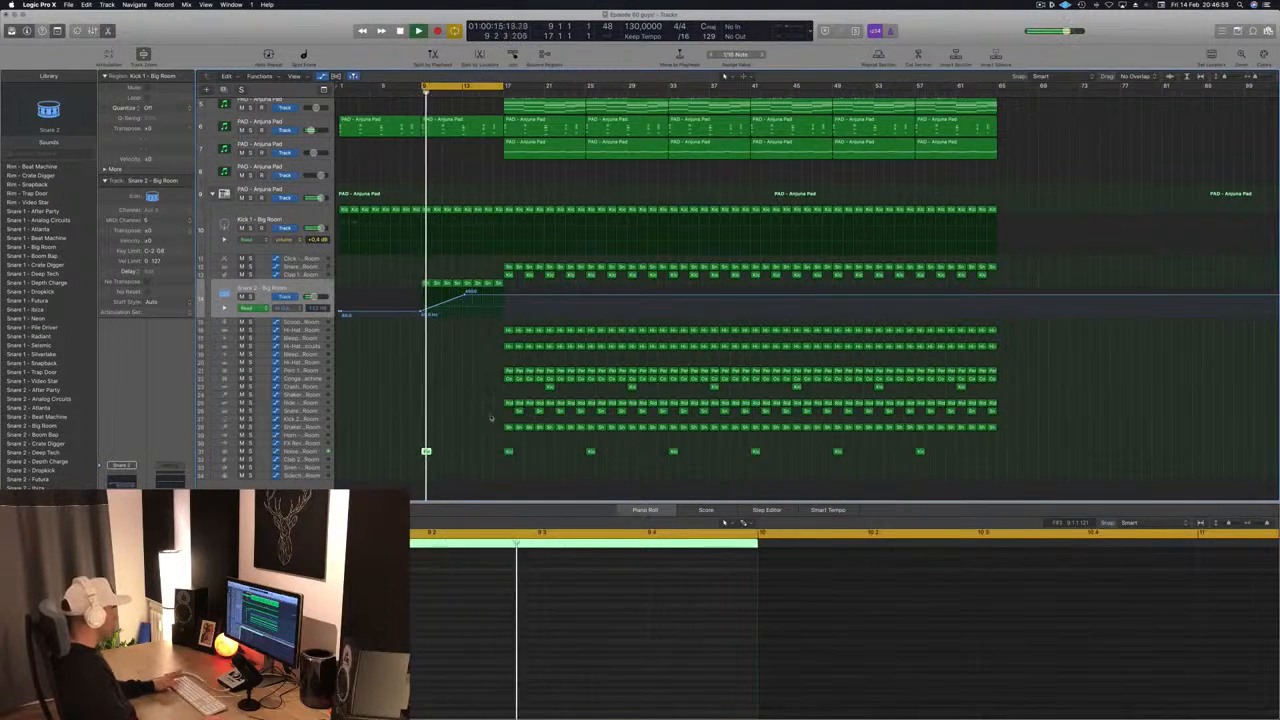
# - Copy the bar 9 Noise region onto the Crash track at bar 13, and drop the Snare 2 high-cut automation sharply at that bar
pyautogui.moveTo(426, 452); pyautogui.dragTo(465, 388)
pyautogui.scroll(5, 470, 395)
pyautogui.hscroll(-4, 593, 376)
pyautogui.press('space')
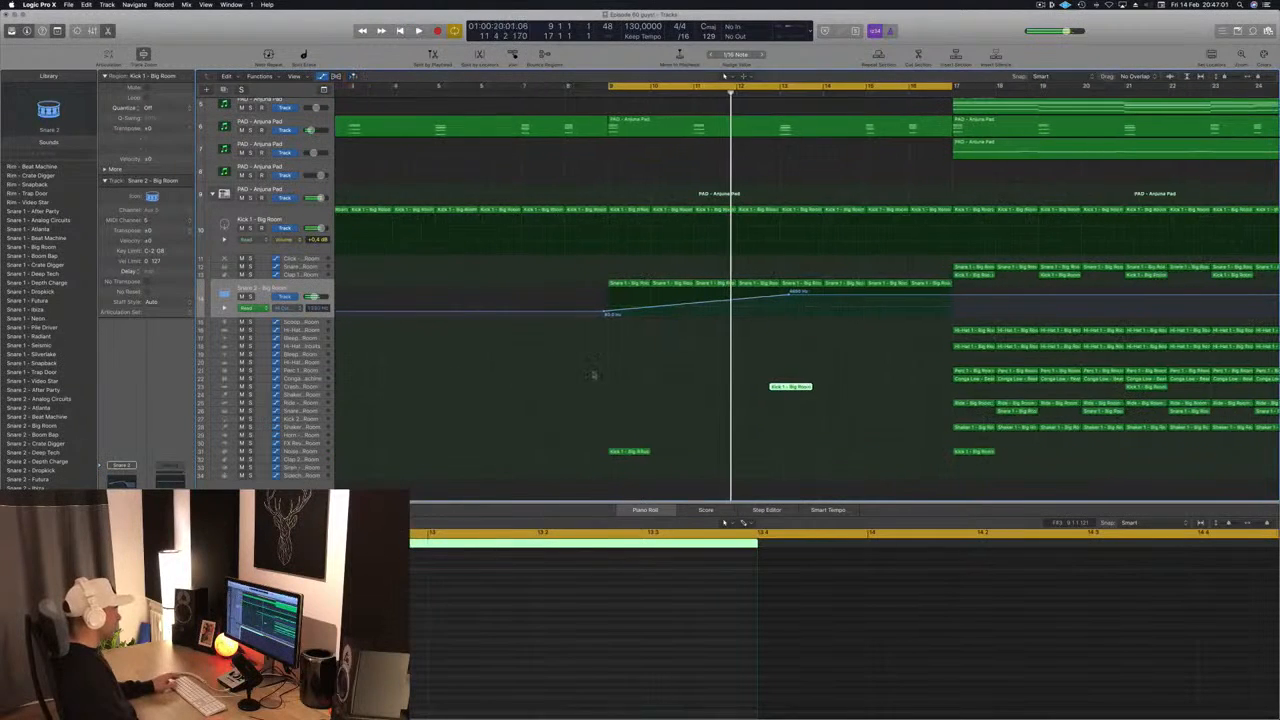
pyautogui.moveTo(793, 387); pyautogui.dragTo(811, 388)
pyautogui.moveTo(789, 296); pyautogui.dragTo(785, 308)
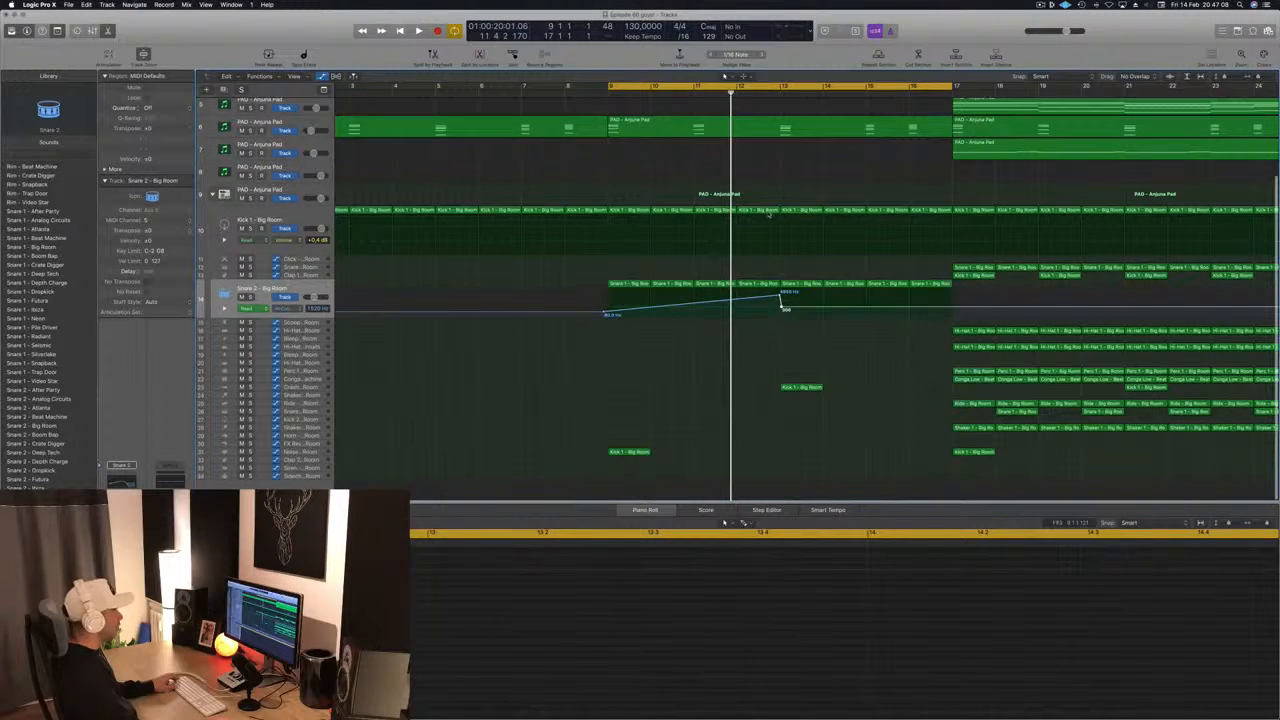
# - Add copied kick notes between the existing ones in the bar 12 Kick 1 region, denser in its second half, and start playback
pyautogui.click(763, 211)
pyautogui.press('super+Up')
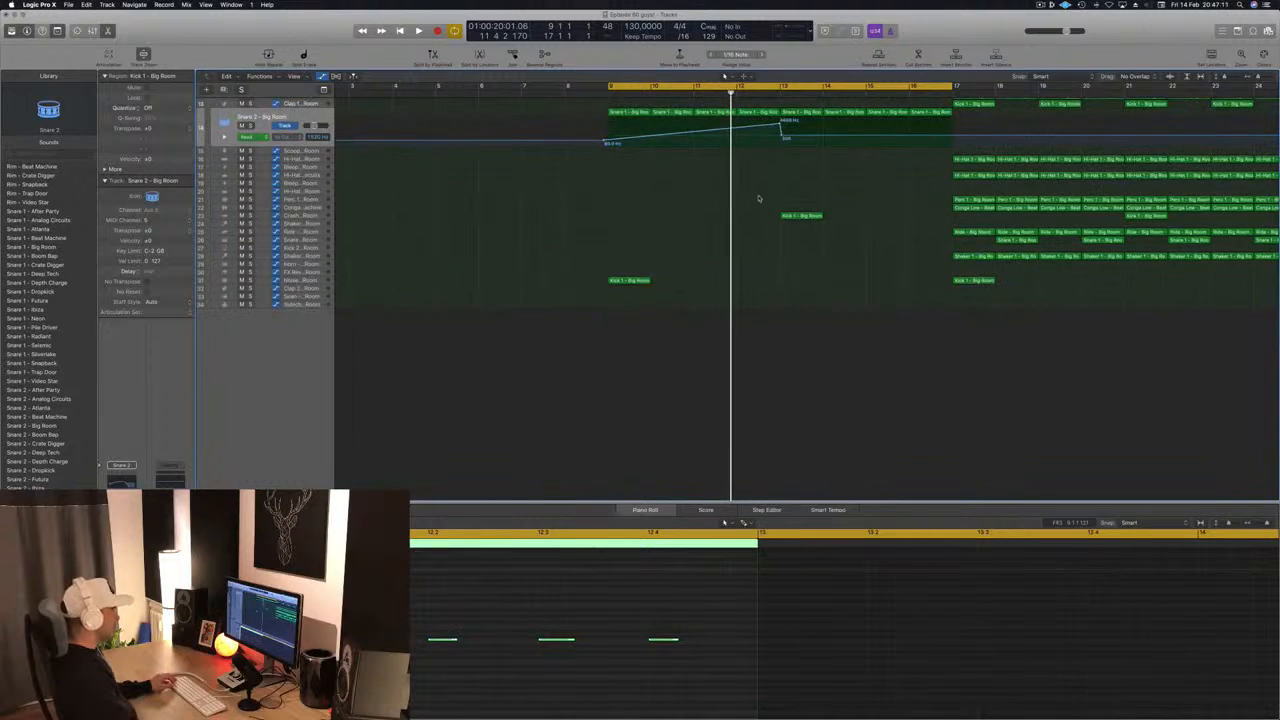
pyautogui.scroll(5, 762, 248)
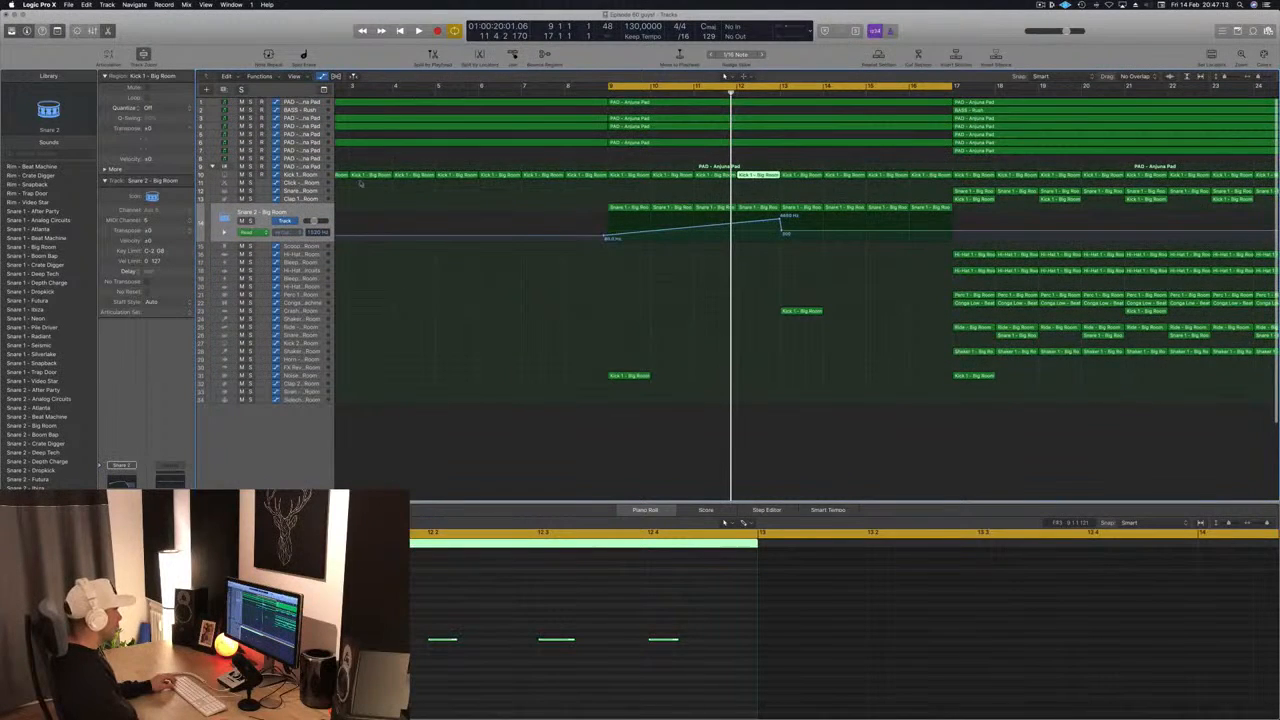
pyautogui.click(318, 177)
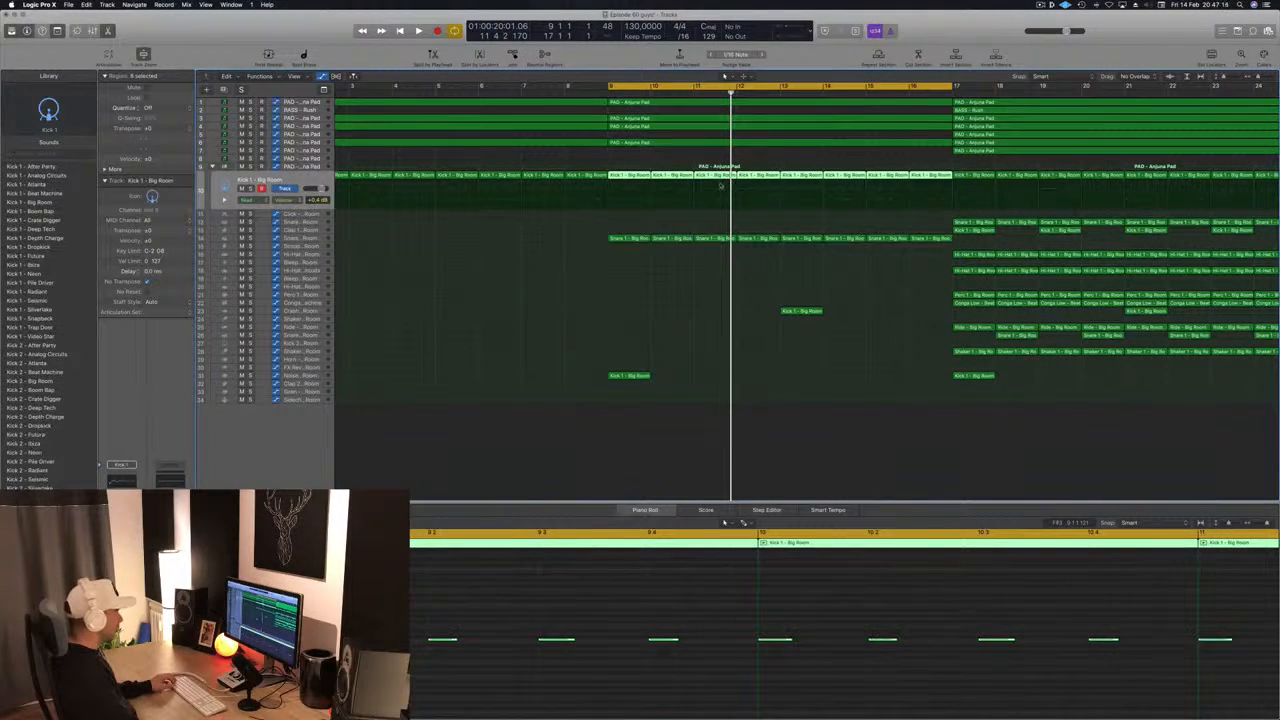
pyautogui.scroll(-2, 737, 606)
pyautogui.scroll(-2, 740, 608)
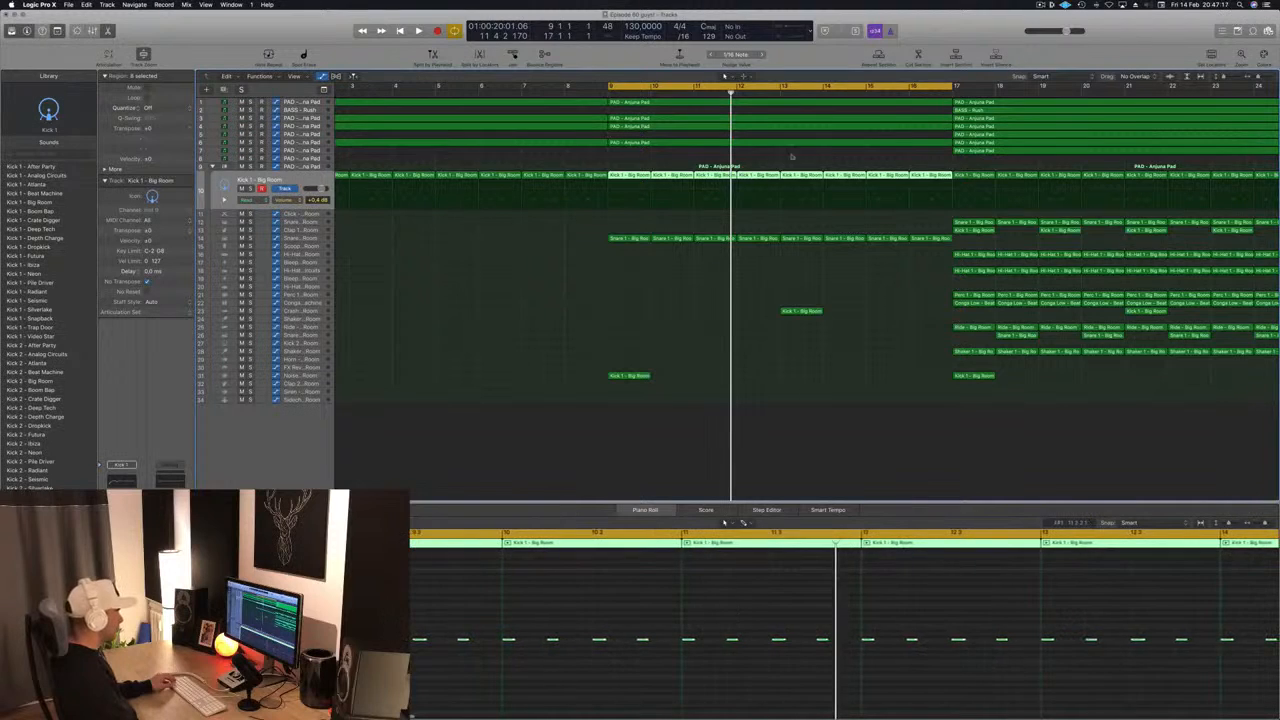
pyautogui.click(726, 339)
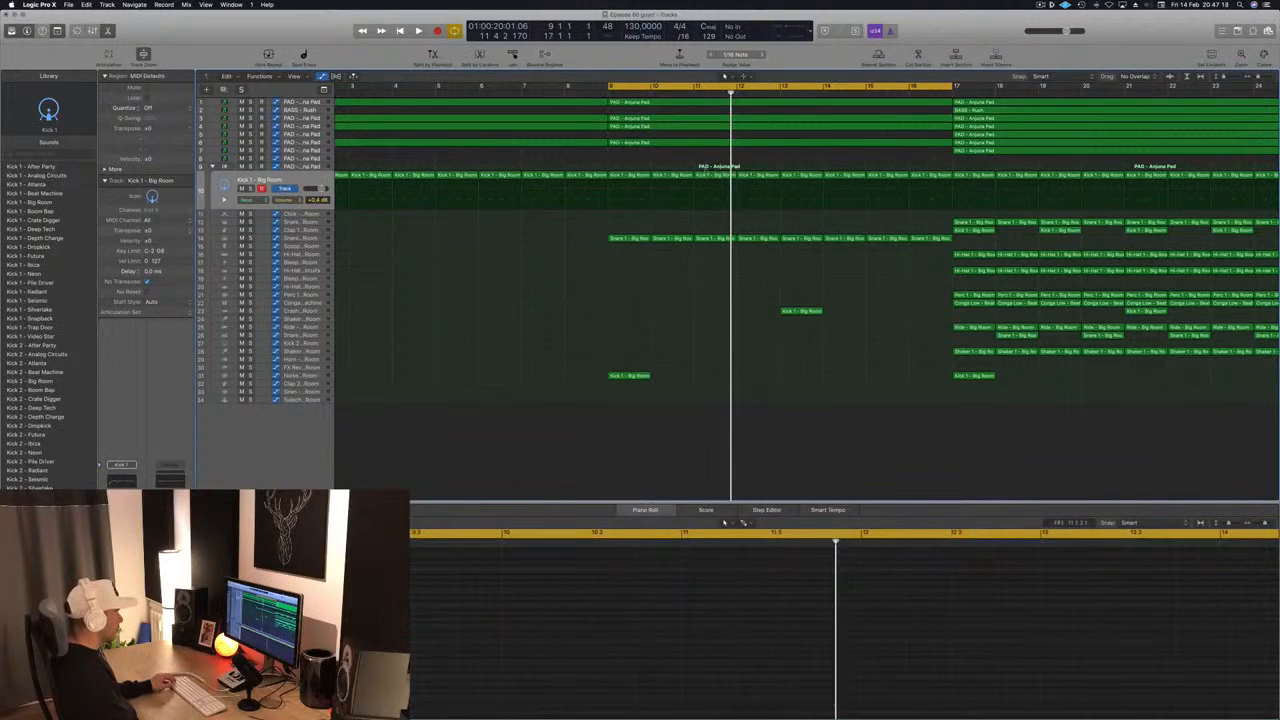
pyautogui.click(757, 176)
pyautogui.moveTo(1009, 628); pyautogui.dragTo(897, 647)
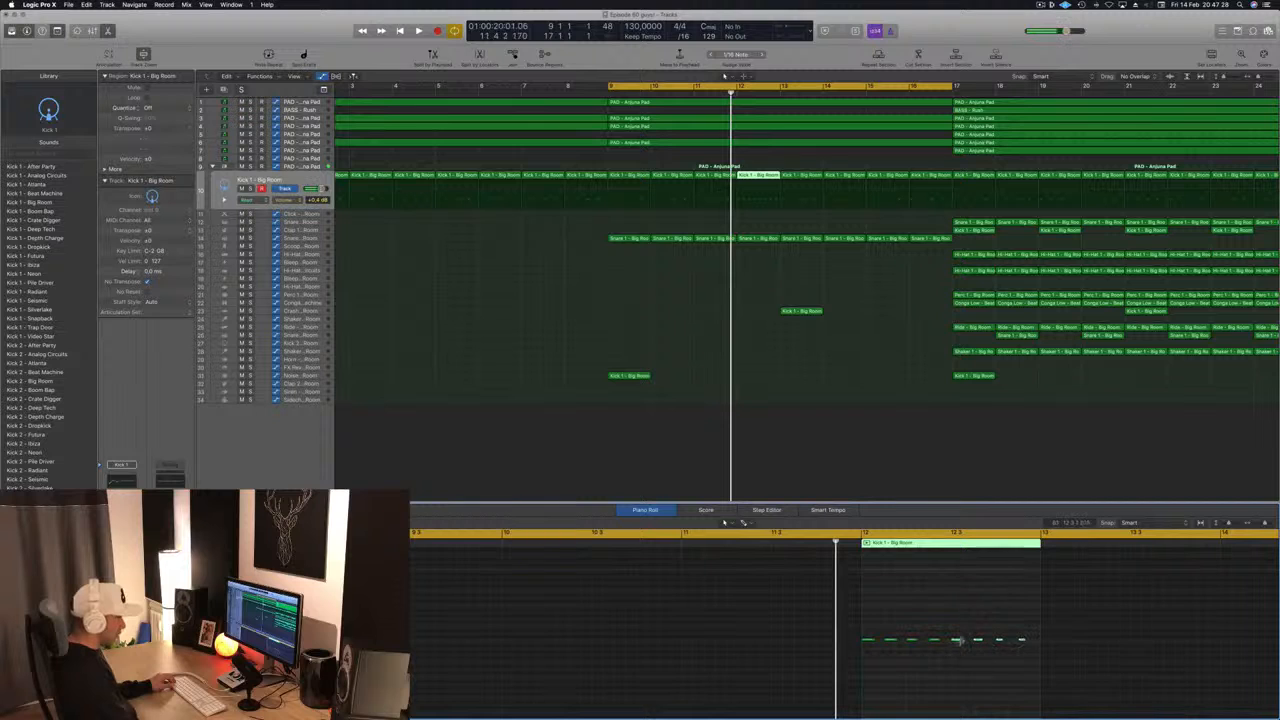
pyautogui.moveTo(957, 643); pyautogui.dragTo(967, 645)
pyautogui.press('space')
# - Extend the Snare 2 high-cut automation with a second ramp from bar 13 up to 20000 Hz at bar 17
pyautogui.scroll(-3, 609, 323)
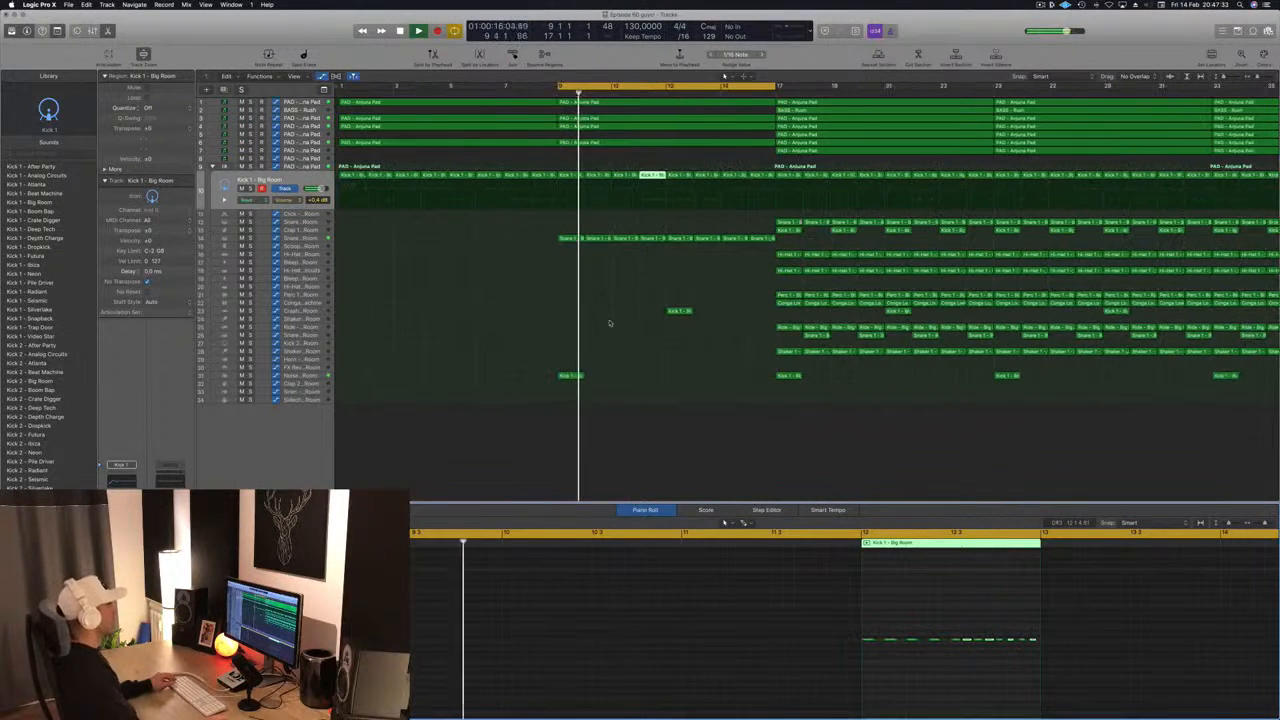
pyautogui.click(311, 239)
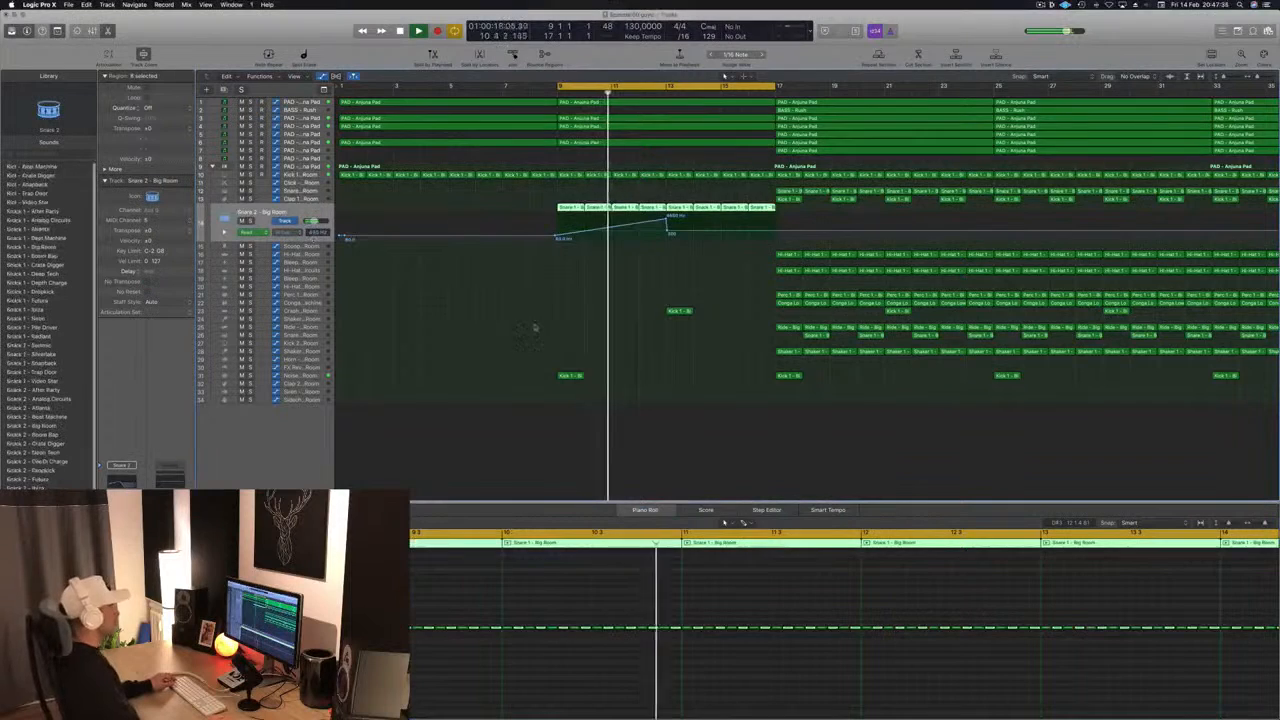
pyautogui.scroll(-1, 534, 328)
pyautogui.click(607, 218)
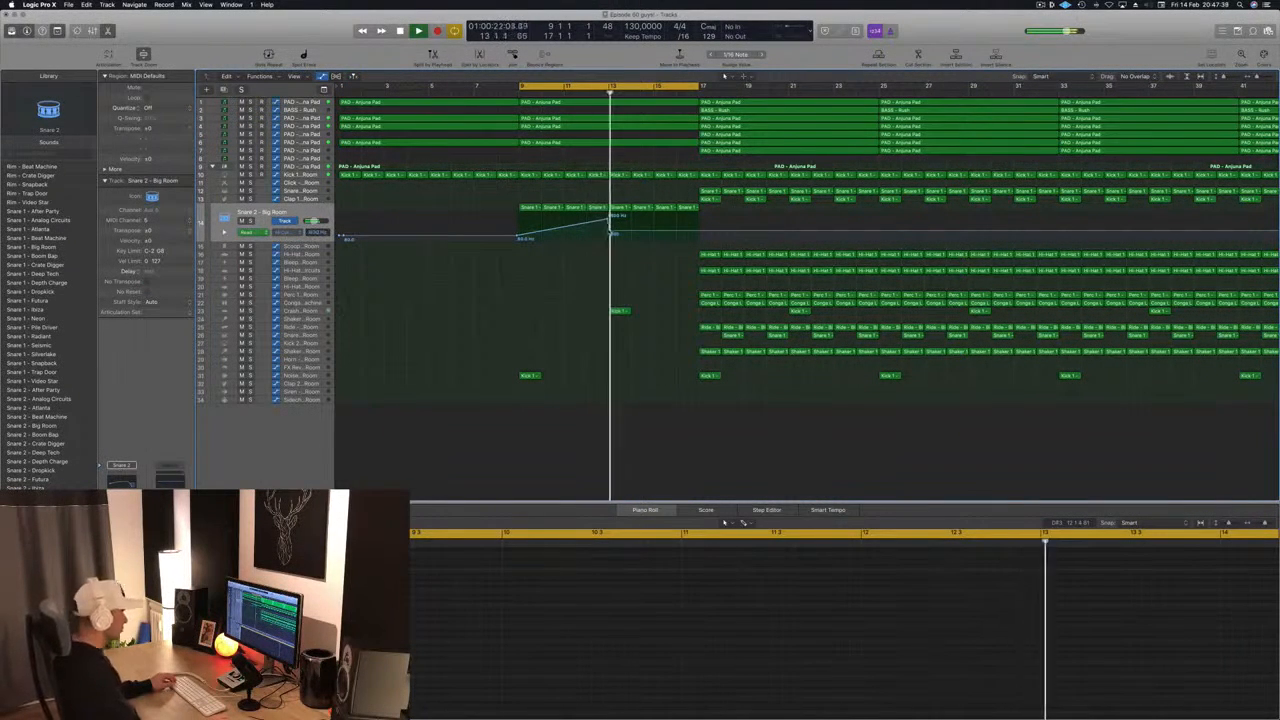
pyautogui.click(609, 232)
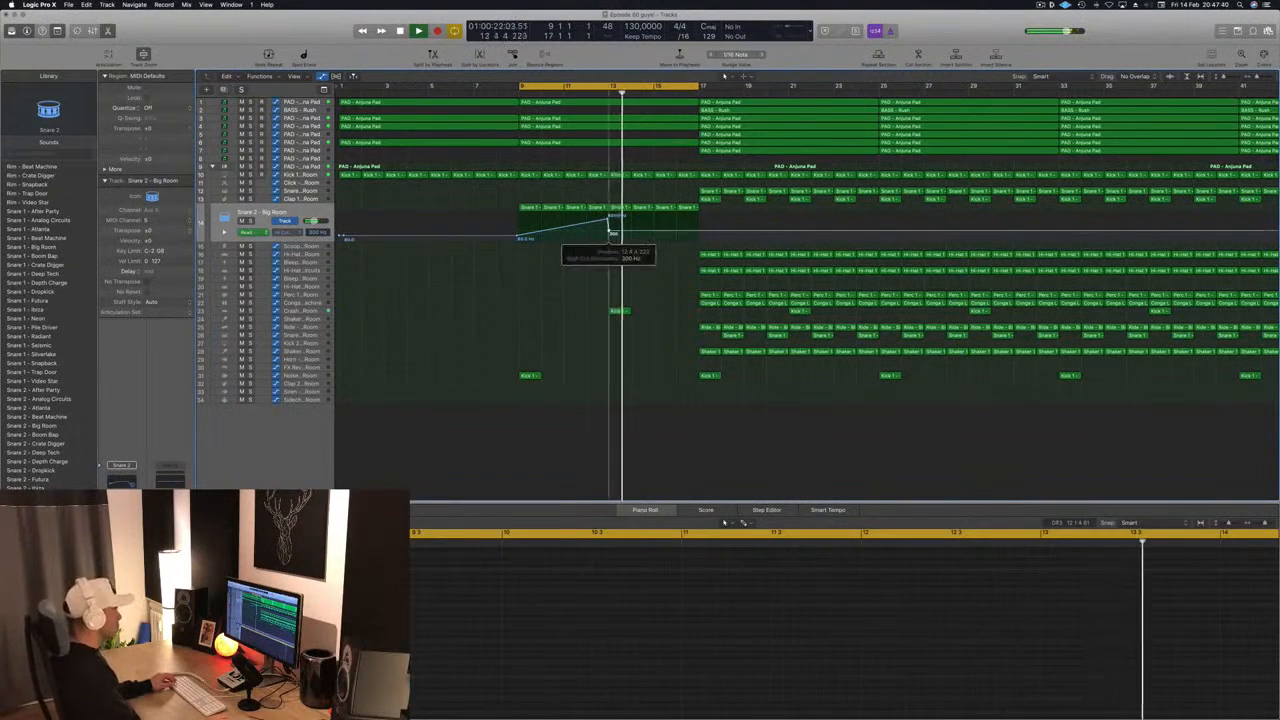
pyautogui.click(696, 233)
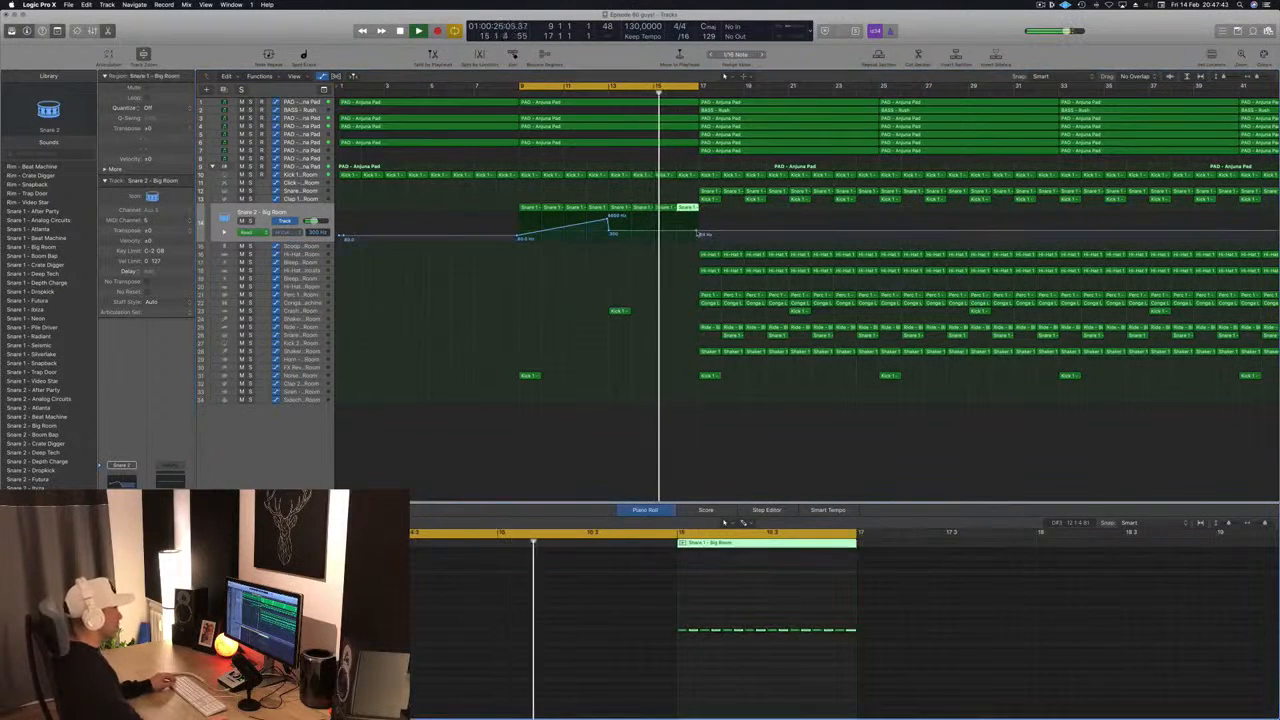
pyautogui.moveTo(697, 234); pyautogui.dragTo(697, 190)
# - Audition the two-stage filtered snare build-up in the bar 9 to 17 cycle
pyautogui.hscroll(-3, 640, 250)
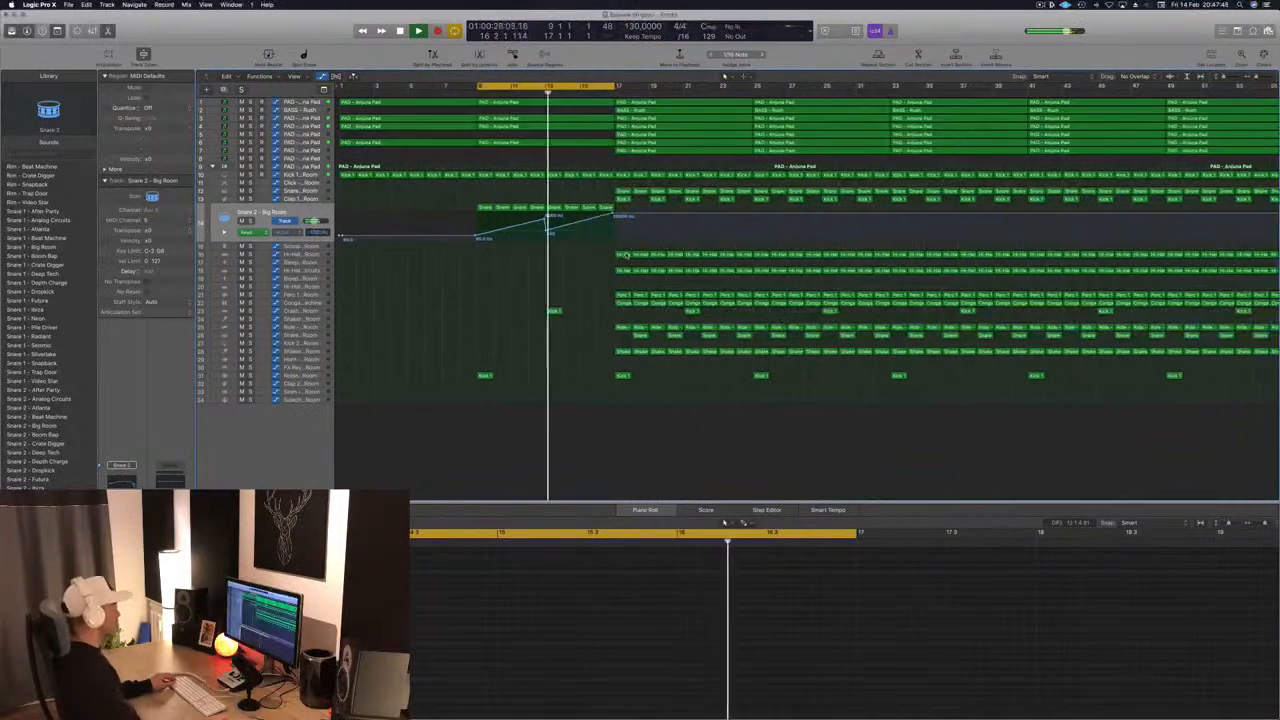
pyautogui.hscroll(-3, 626, 254)
pyautogui.hscroll(5, 600, 255)
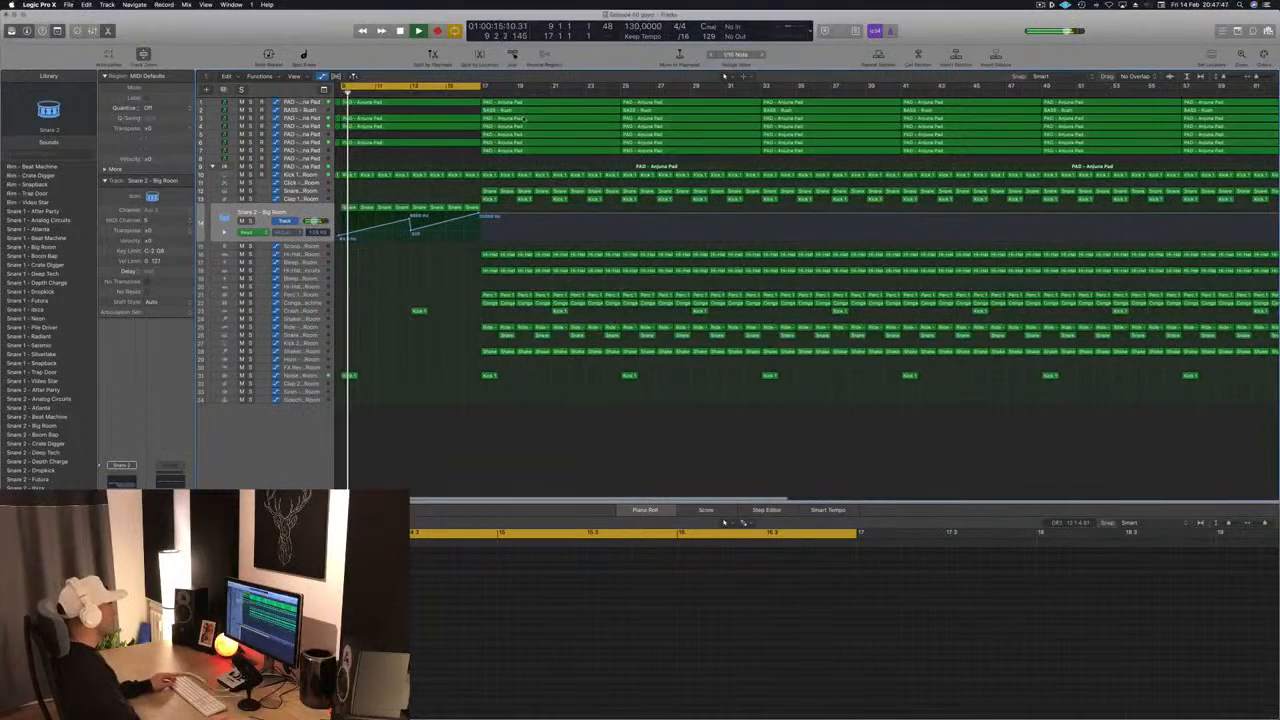
pyautogui.press('super+Left')
pyautogui.press('super+Left')
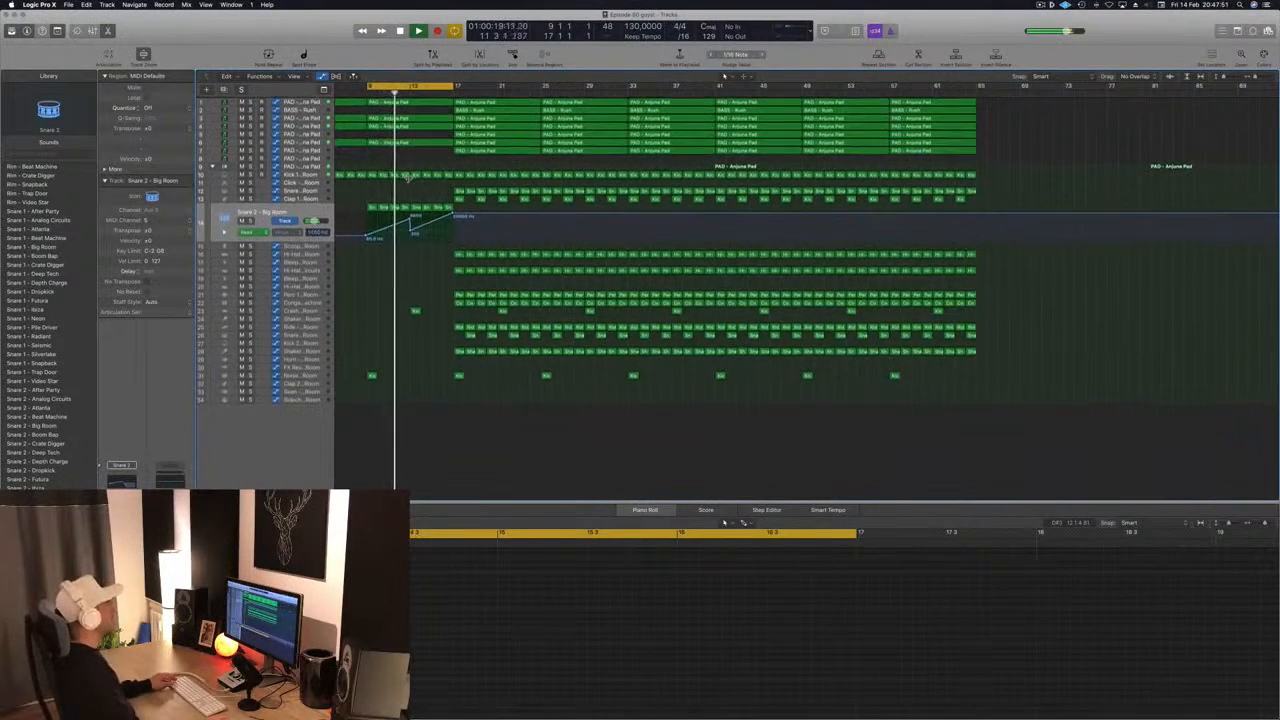
pyautogui.press('super+Right')
pyautogui.press('super+Right')
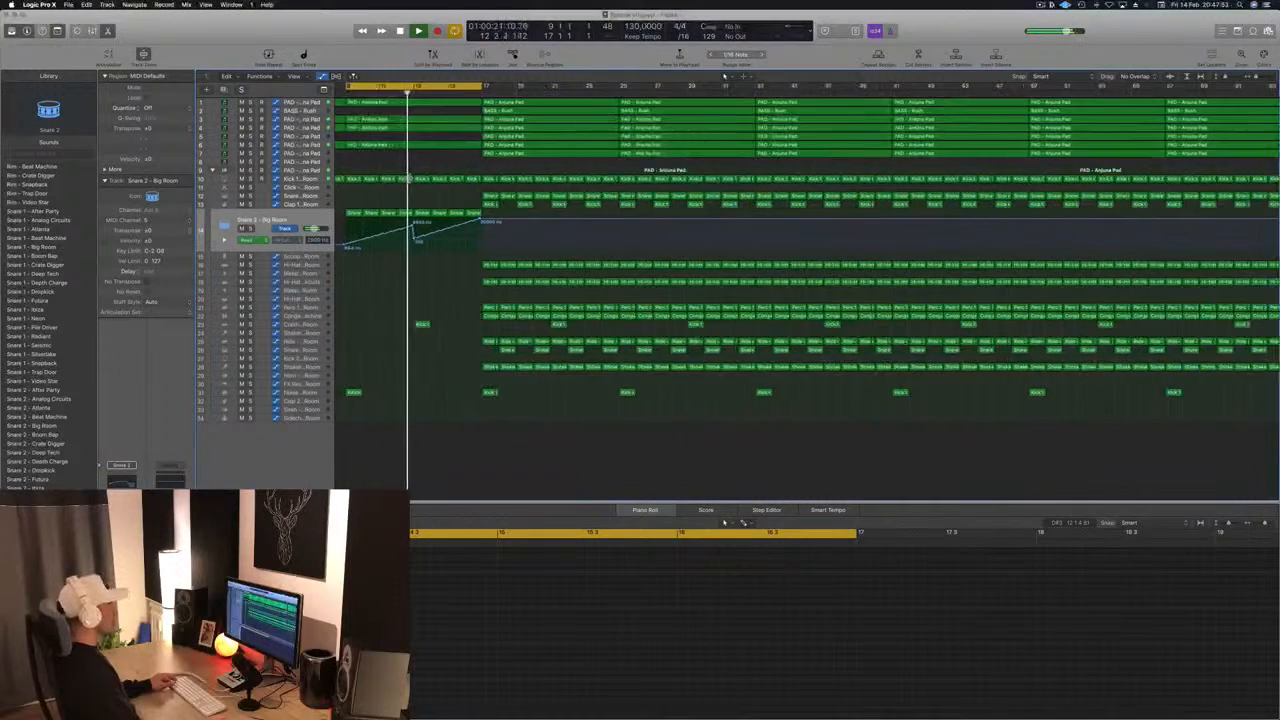
pyautogui.press('super+Right')
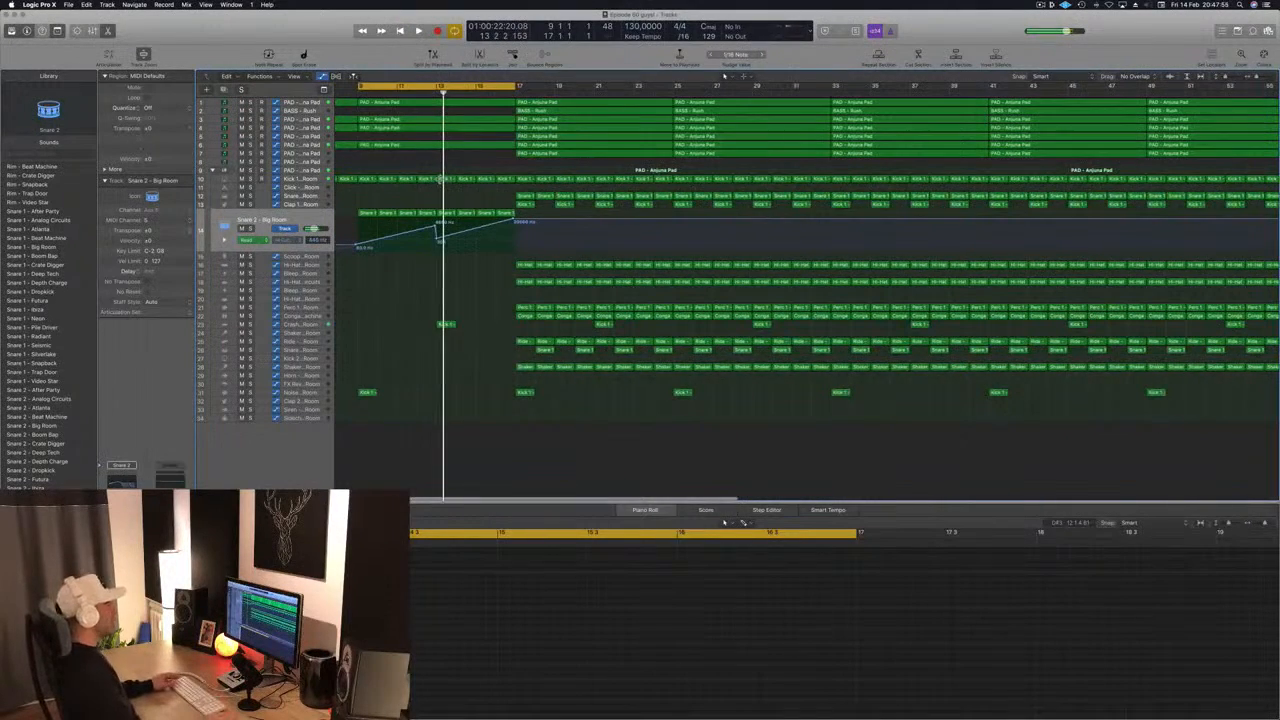
pyautogui.hscroll(-3, 441, 178)
pyautogui.press('space')
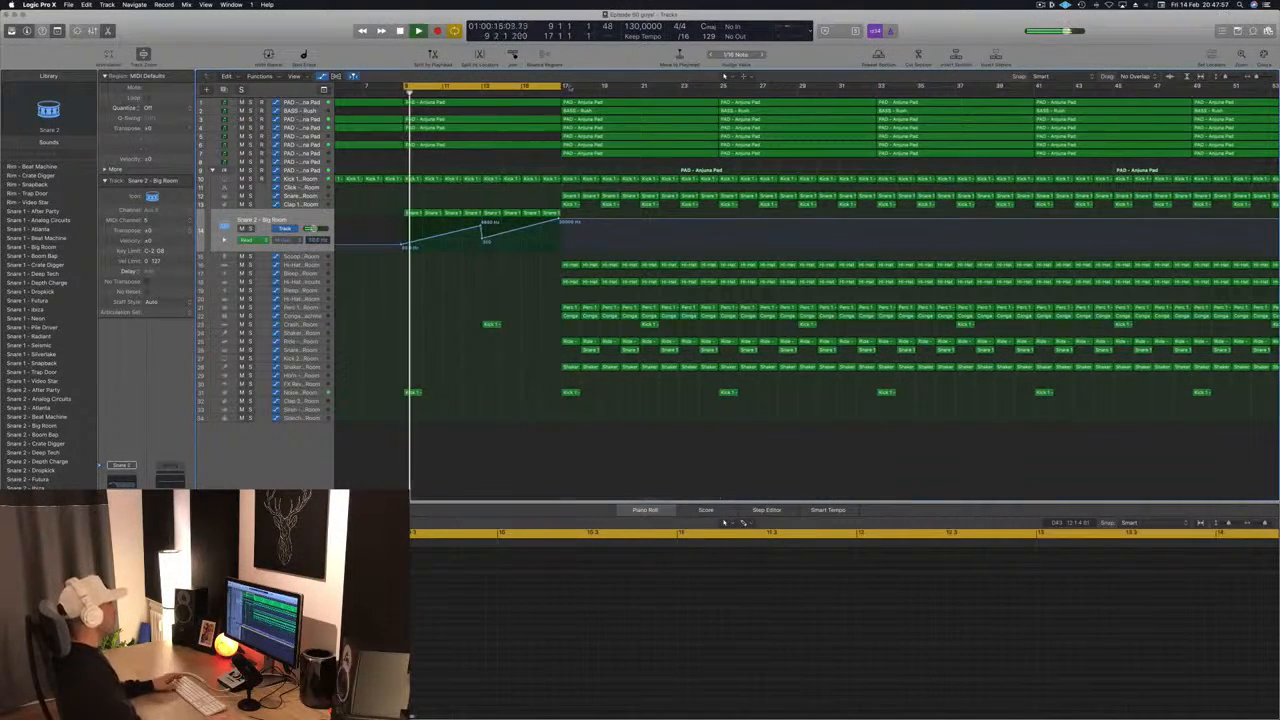
# - Extend the cycle range to bar 25 and delete the bar 17 to 25 regions on tracks 5 and 7
pyautogui.moveTo(563, 87); pyautogui.dragTo(721, 90)
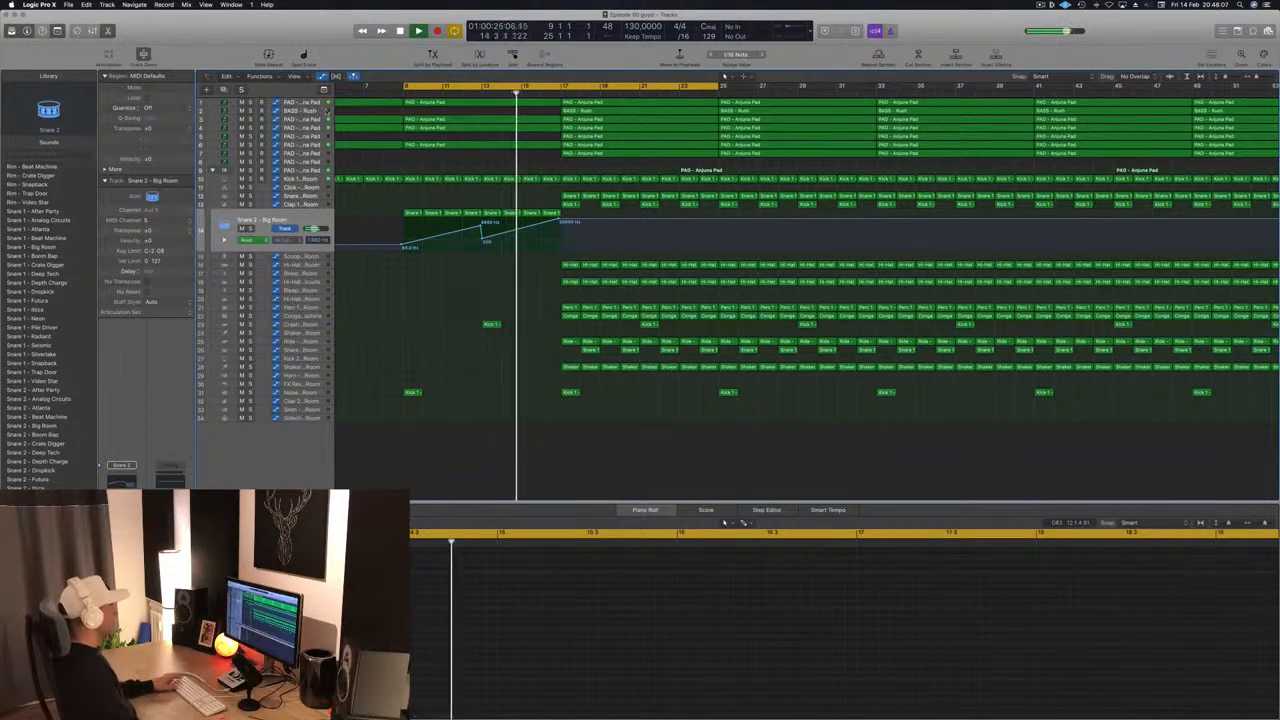
pyautogui.press('super+Down')
pyautogui.press('super+Down')
pyautogui.press('super+Down')
pyautogui.press('super+Down')
pyautogui.press('super+Down')
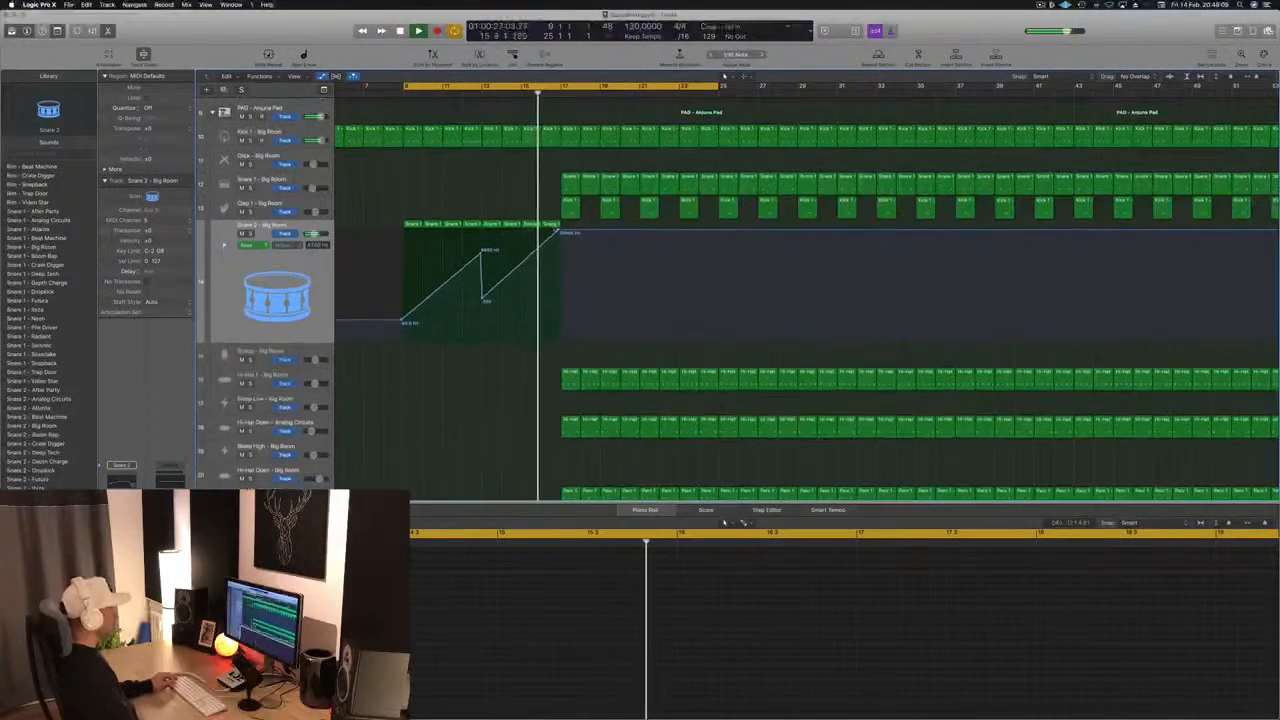
pyautogui.scroll(5, 555, 228)
pyautogui.click(578, 208)
pyautogui.press('Delete')
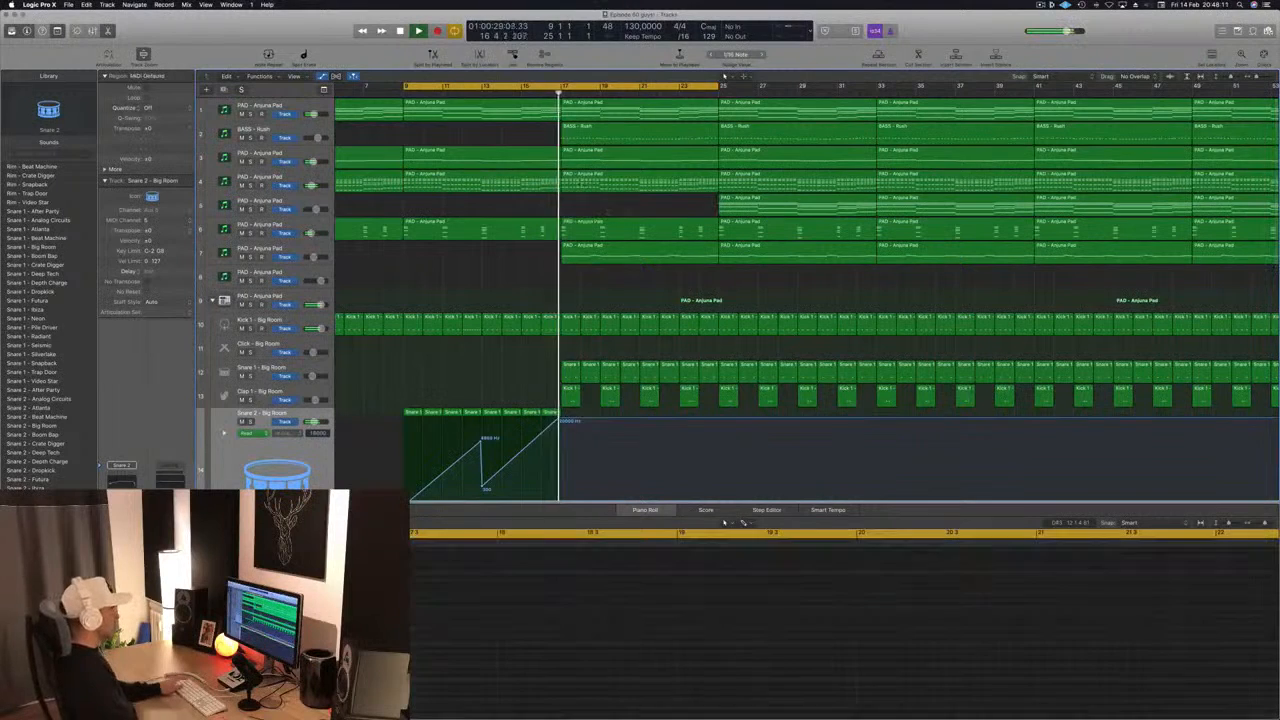
pyautogui.click(580, 250)
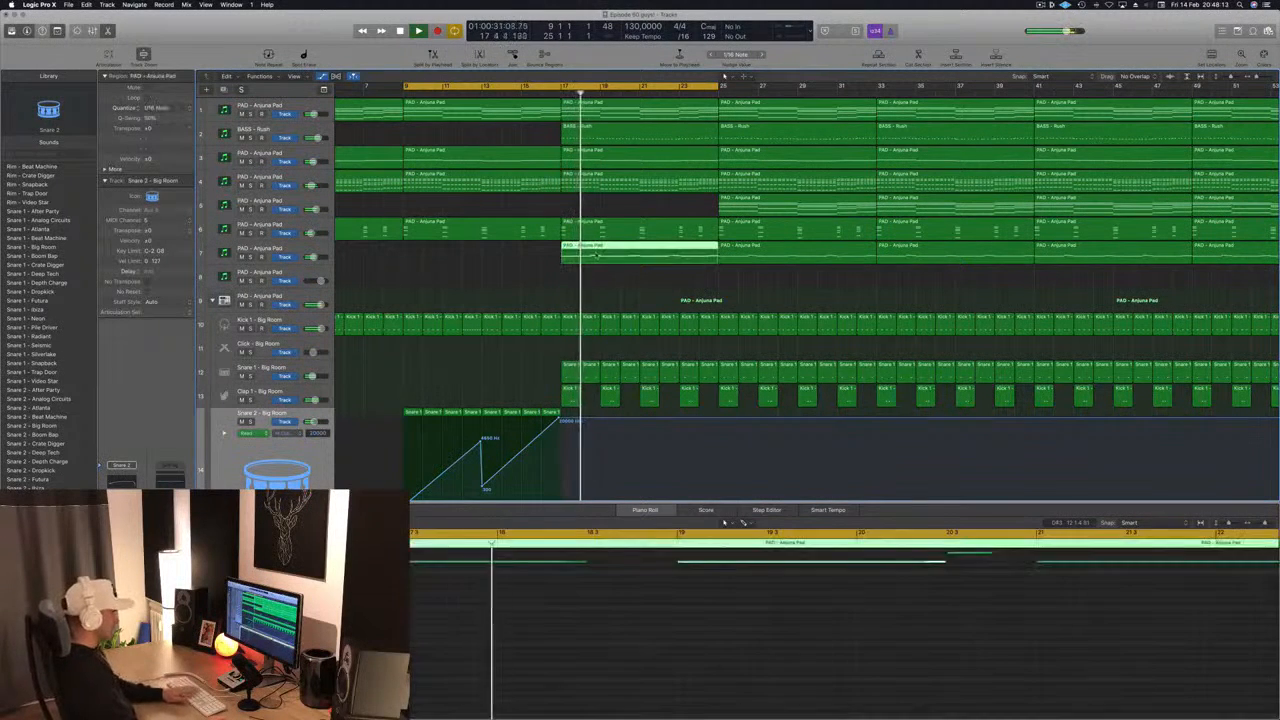
pyautogui.press('Delete')
# - Replay the transition from just before bar 17 and select the PAD - Anjuna Pad region on track 4 at bar 17
pyautogui.click(535, 92)
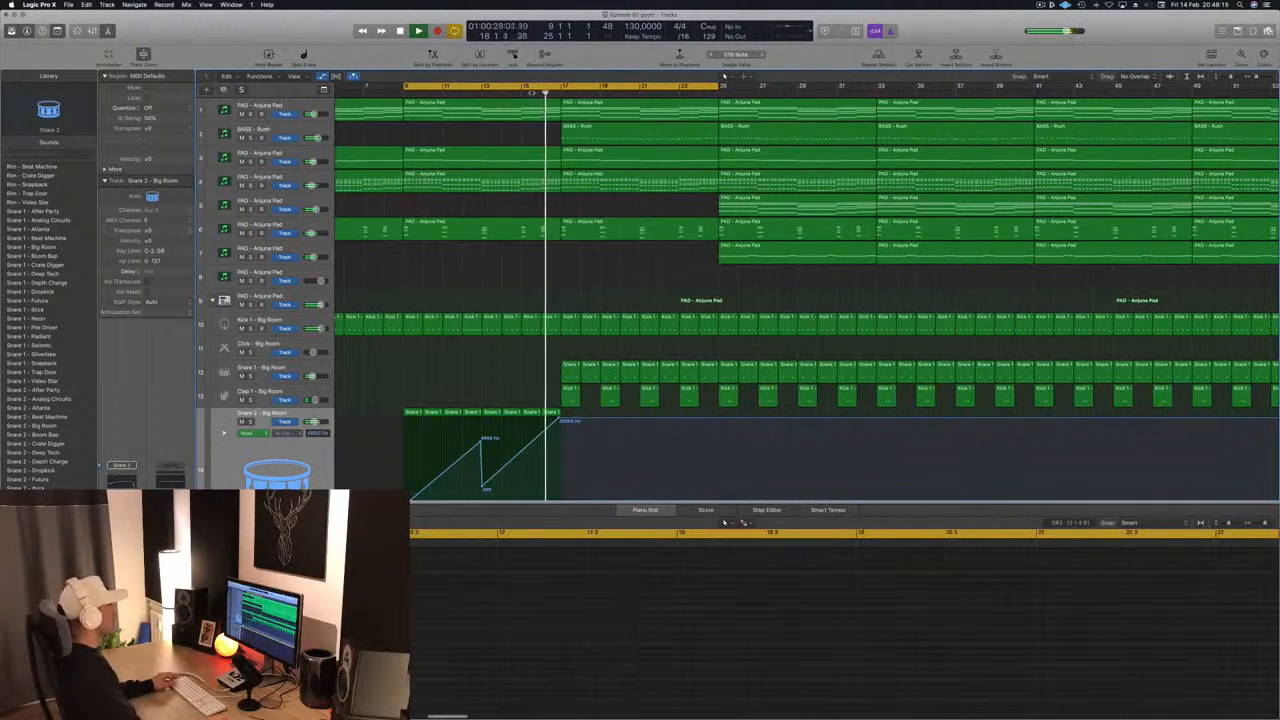
pyautogui.press('super+Left')
pyautogui.click(603, 175)
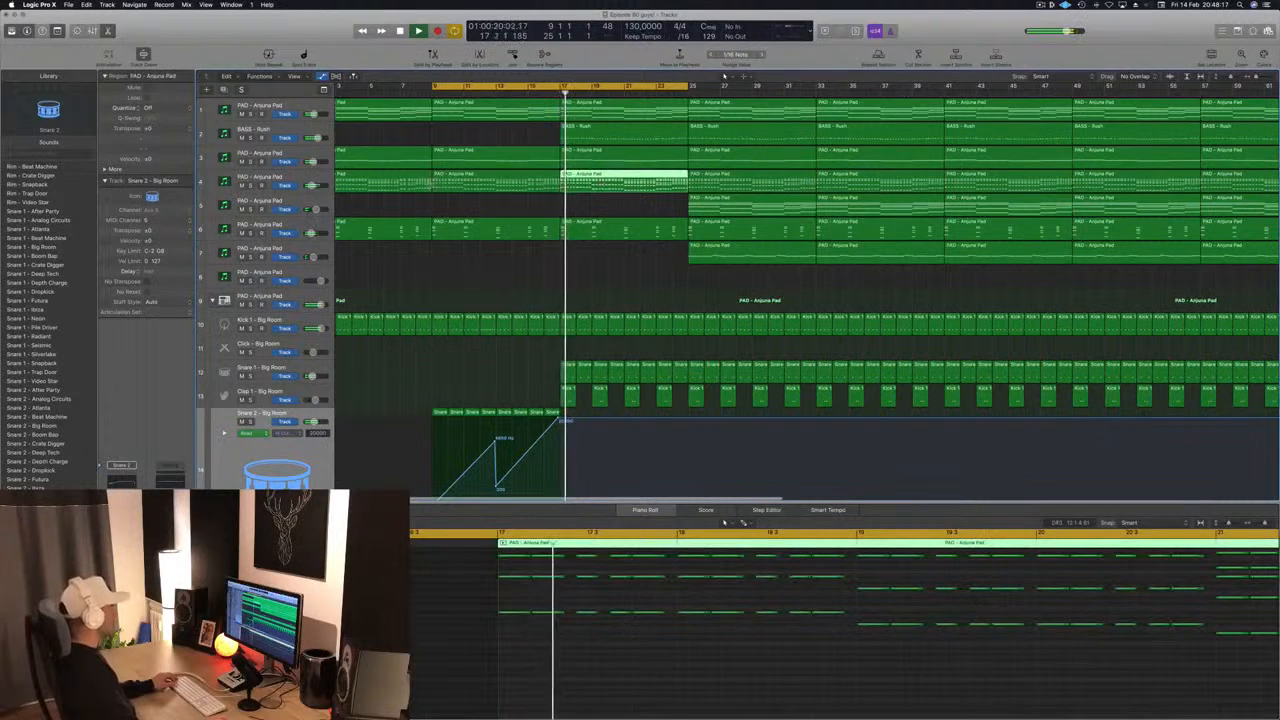
pyautogui.press('super+Left')
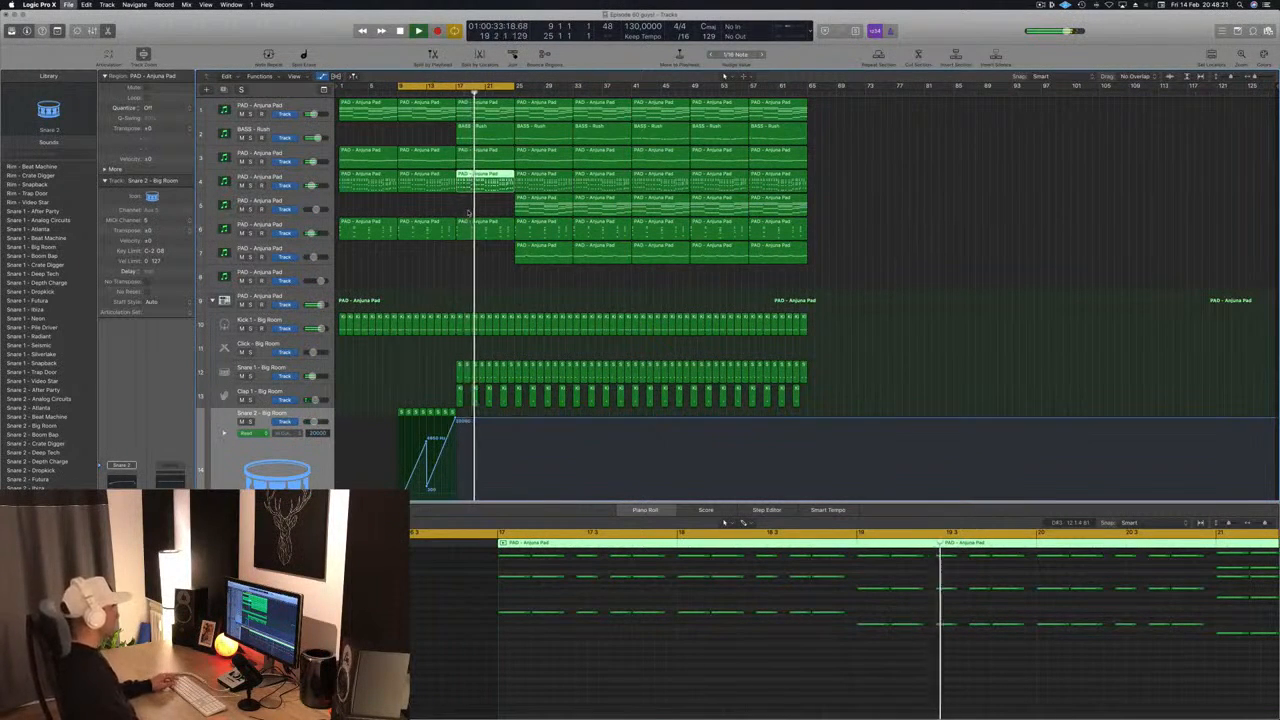
# - Delete the Noise region at bar 25 and the Crash region at bar 21
pyautogui.press('super+s')
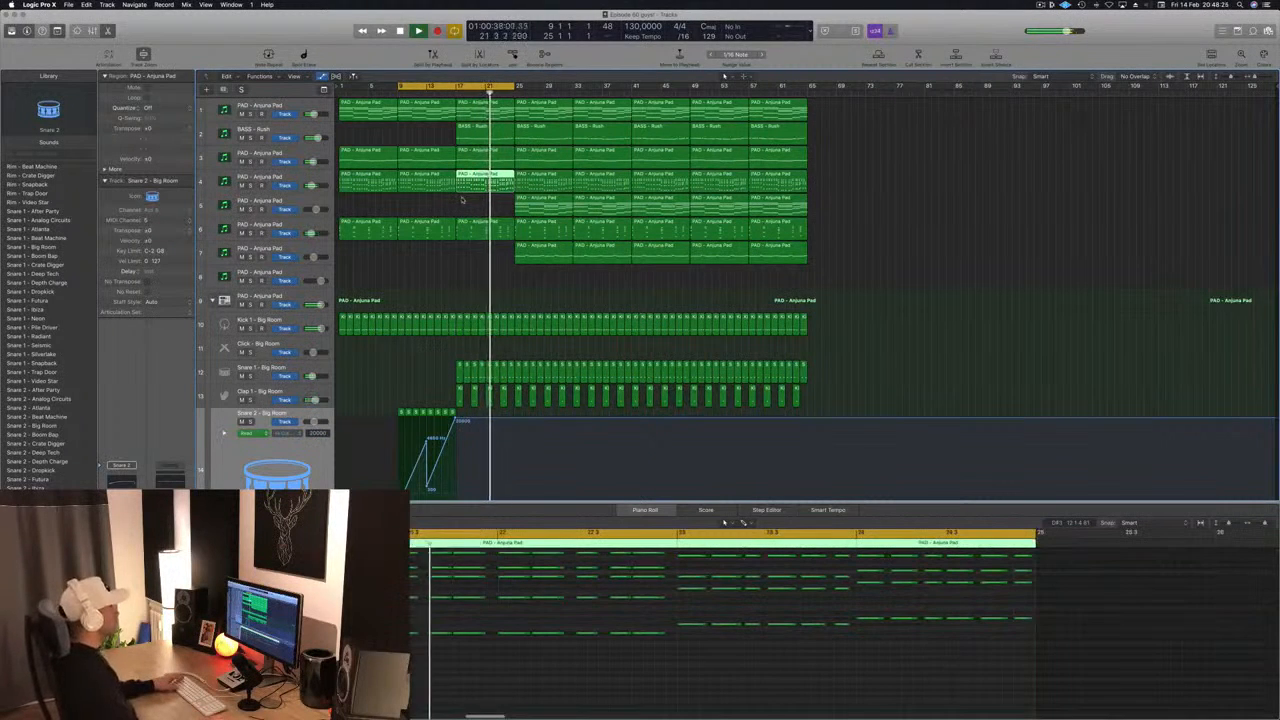
pyautogui.press('super+Right')
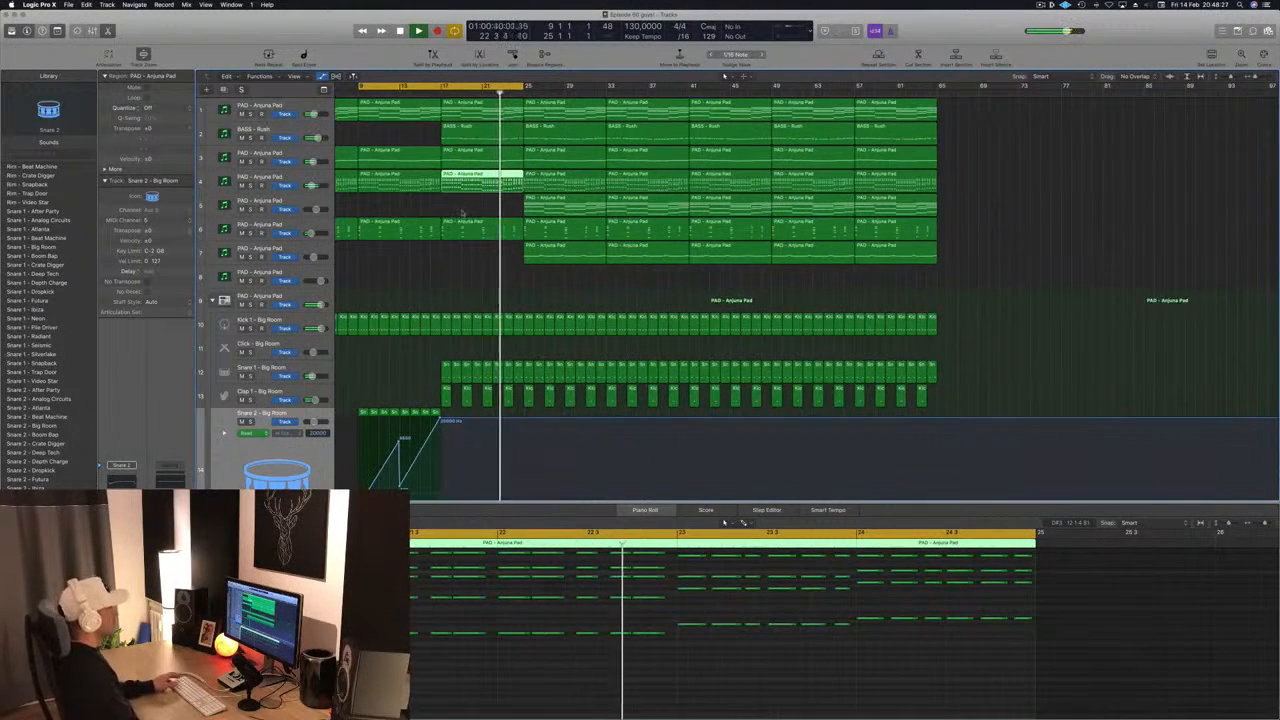
pyautogui.scroll(-10, 491, 242)
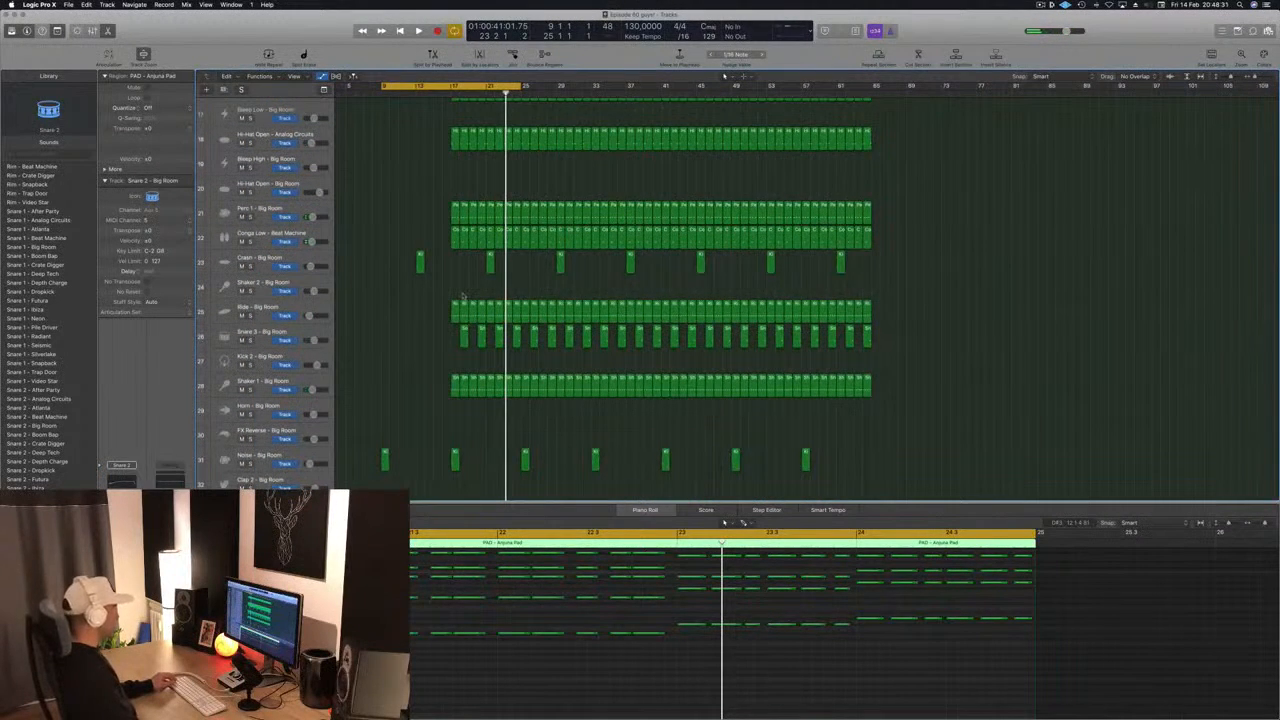
pyautogui.scroll(-1, 463, 290)
pyautogui.scroll(-3, 463, 264)
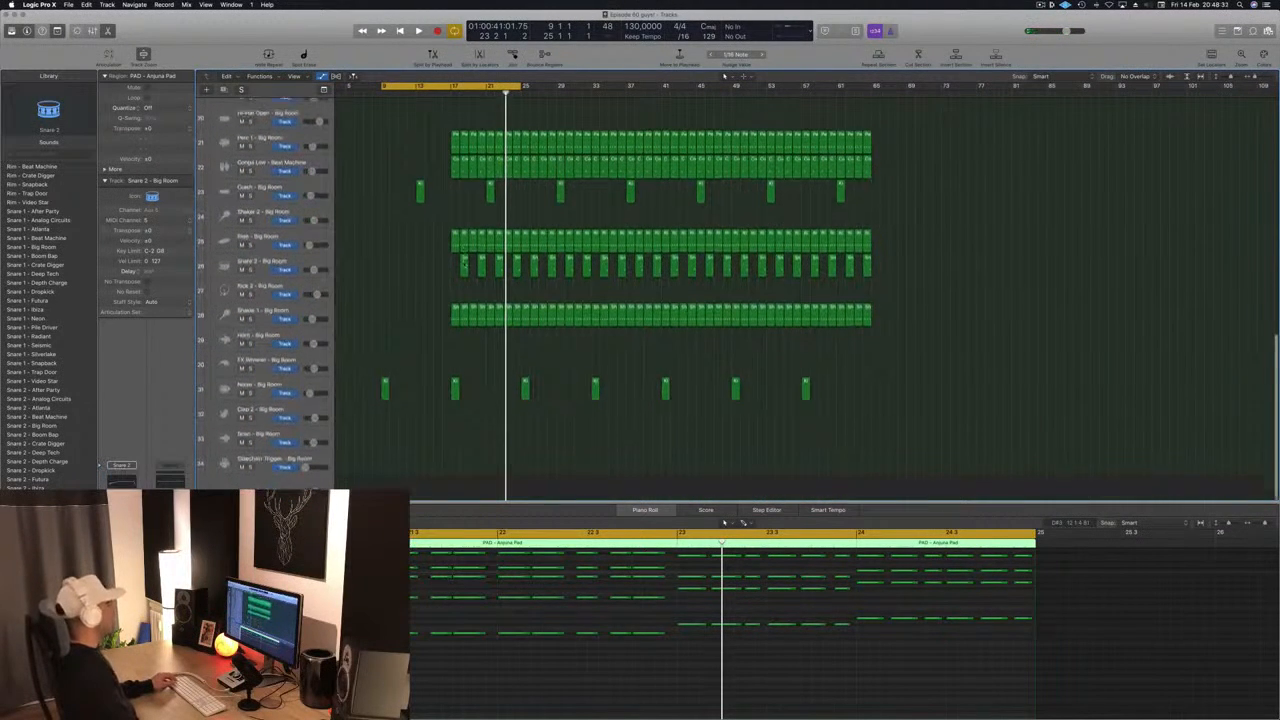
pyautogui.click(475, 362)
pyautogui.click(525, 392)
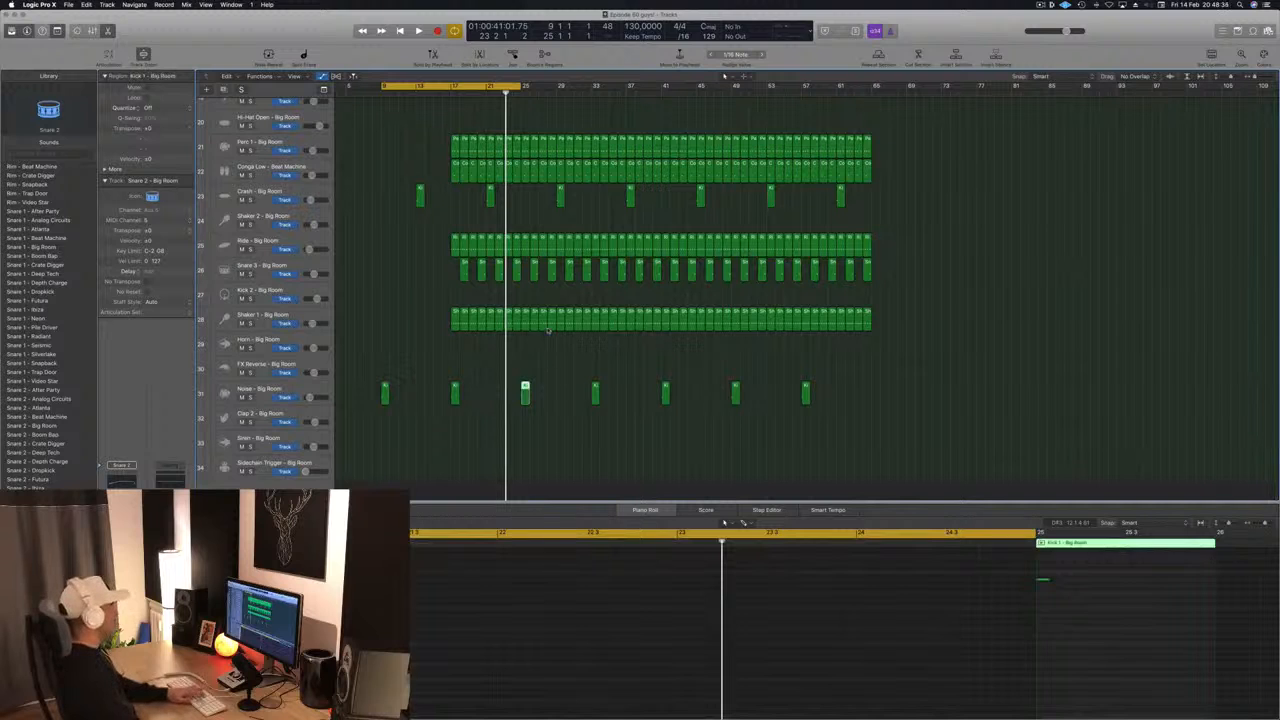
pyautogui.press('Delete')
pyautogui.press('space')
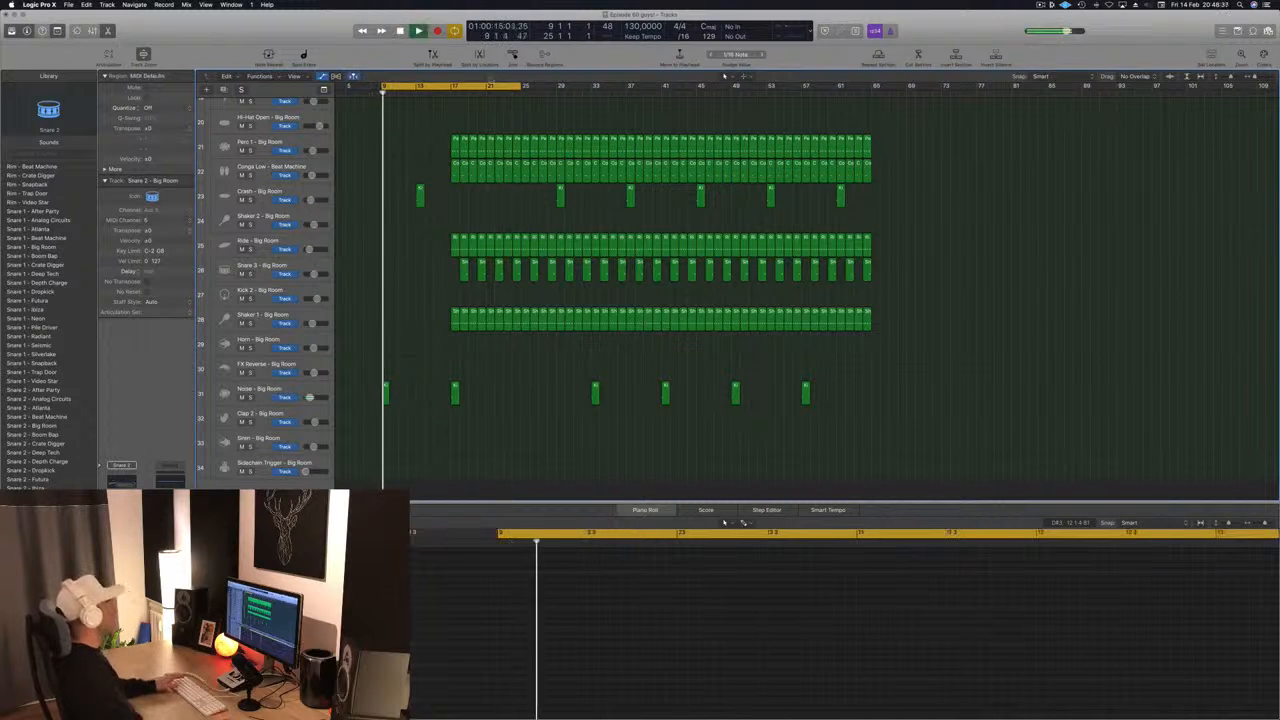
# - Move the cycle range to bars 17 to 33 and delete the 16 selected Shaker 1 regions starting at bar 17
pyautogui.press('space')
pyautogui.moveTo(442, 88); pyautogui.dragTo(512, 88)
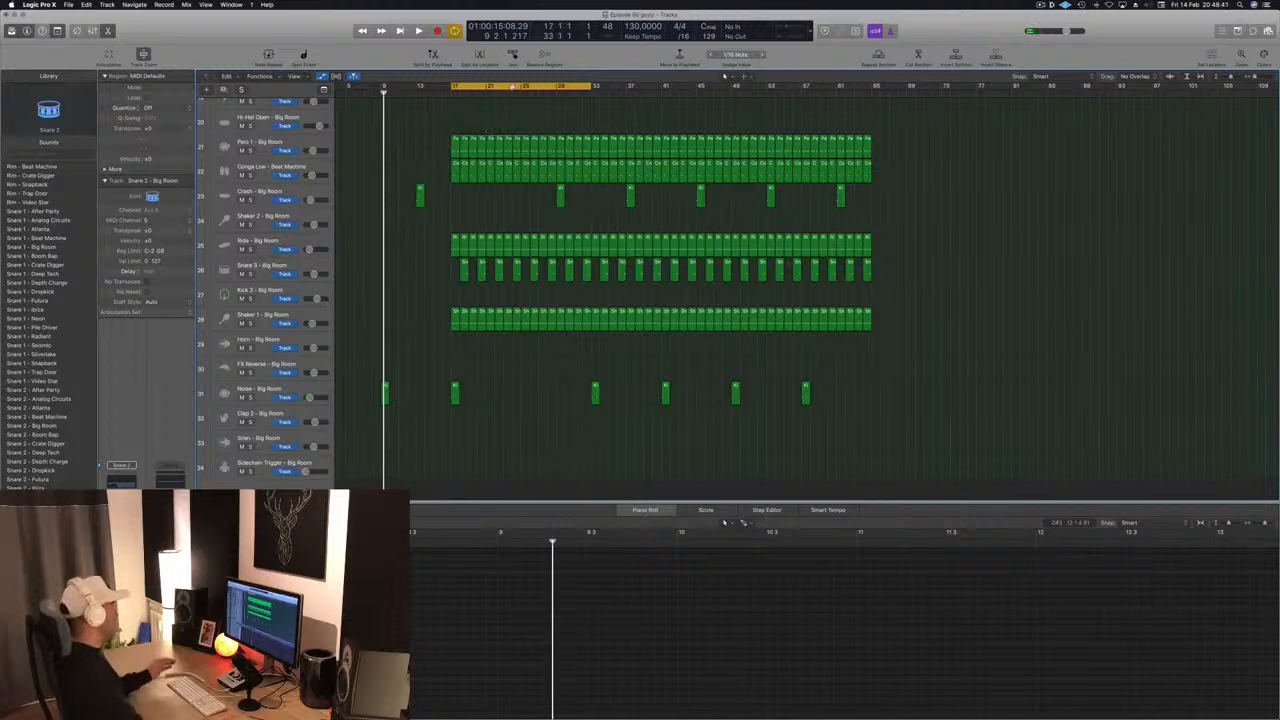
pyautogui.press('space')
pyautogui.scroll(5, 437, 352)
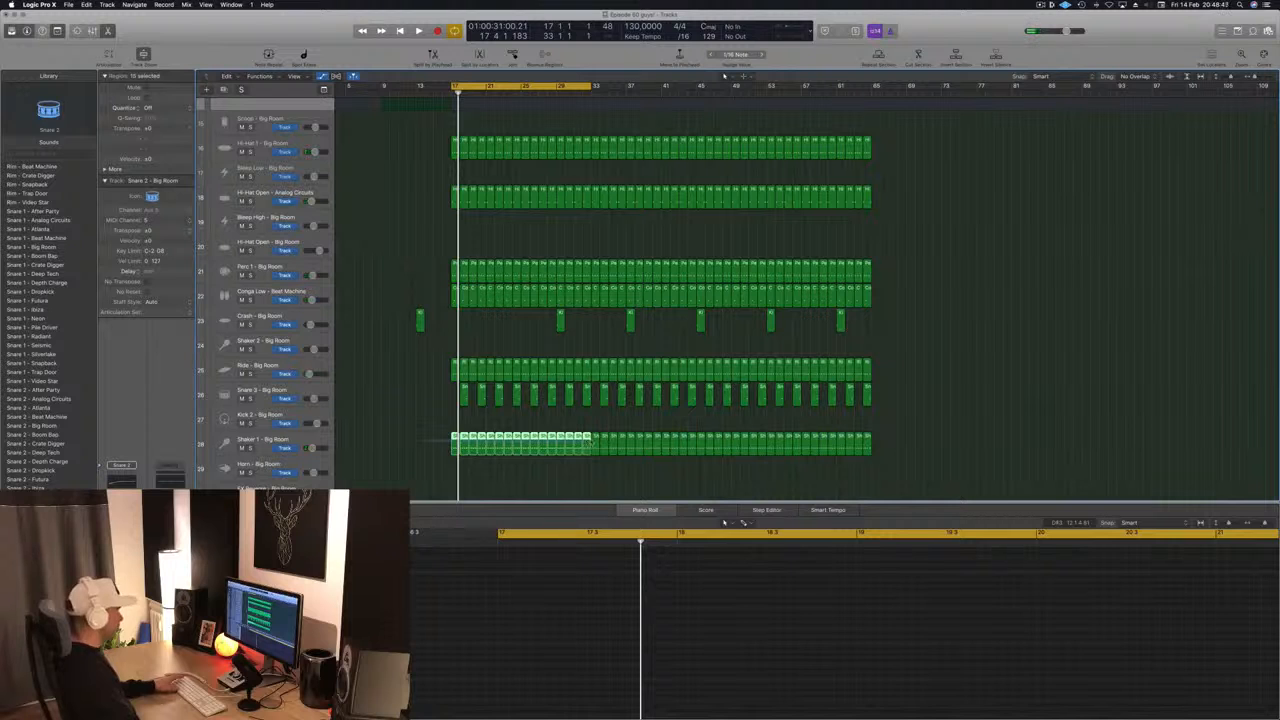
pyautogui.press('Delete')
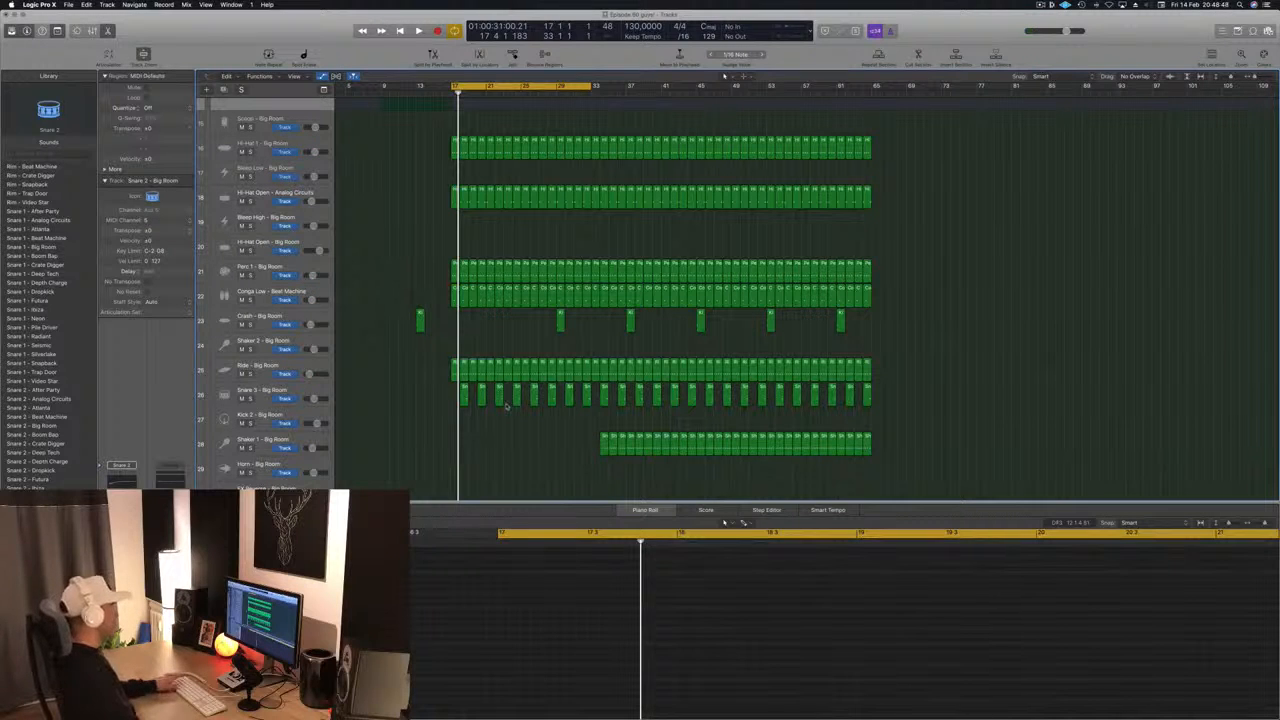
# - Delete the Clap 1 regions from bar 17 to bar 25
pyautogui.scroll(3, 506, 400)
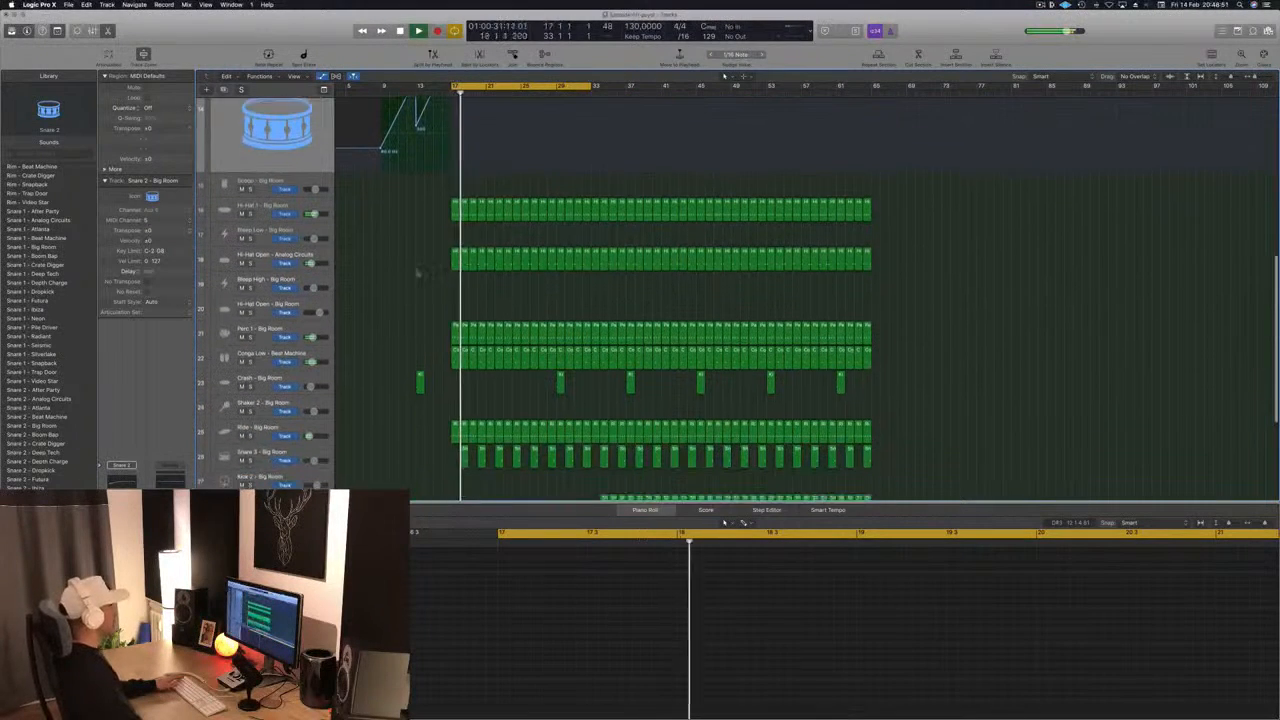
pyautogui.scroll(1, 424, 284)
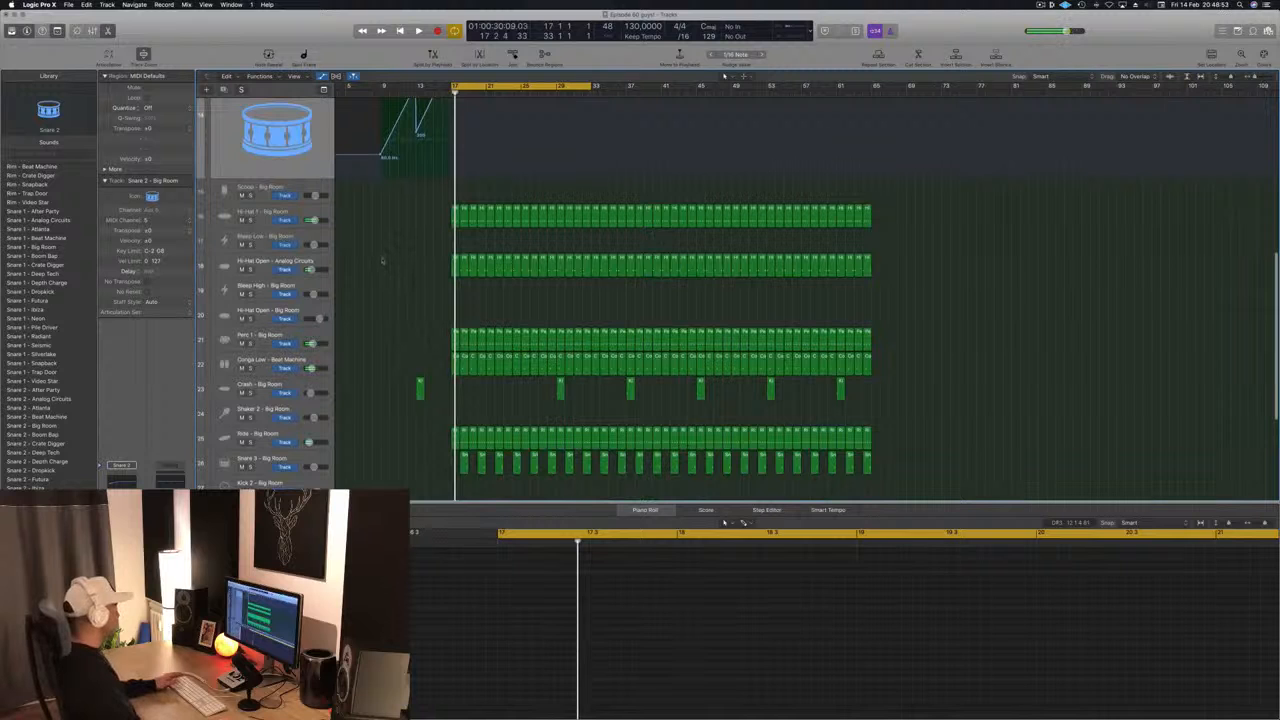
pyautogui.scroll(8, 440, 293)
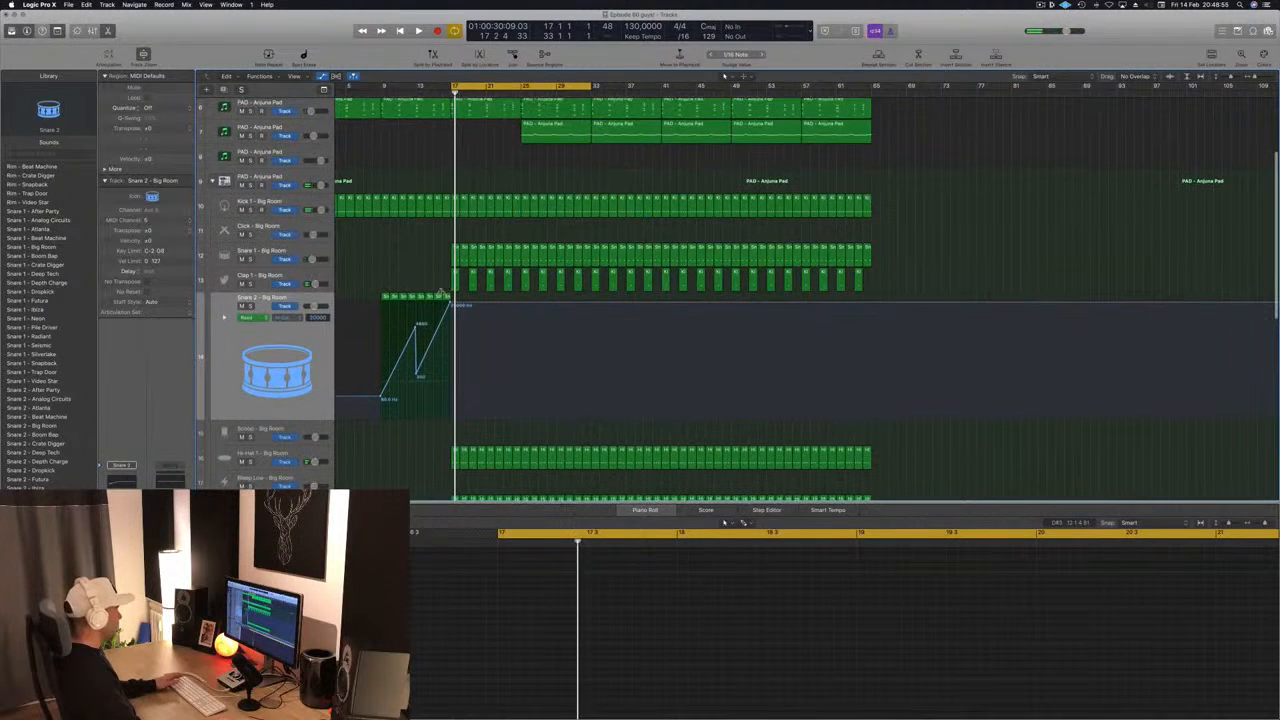
pyautogui.press('Delete')
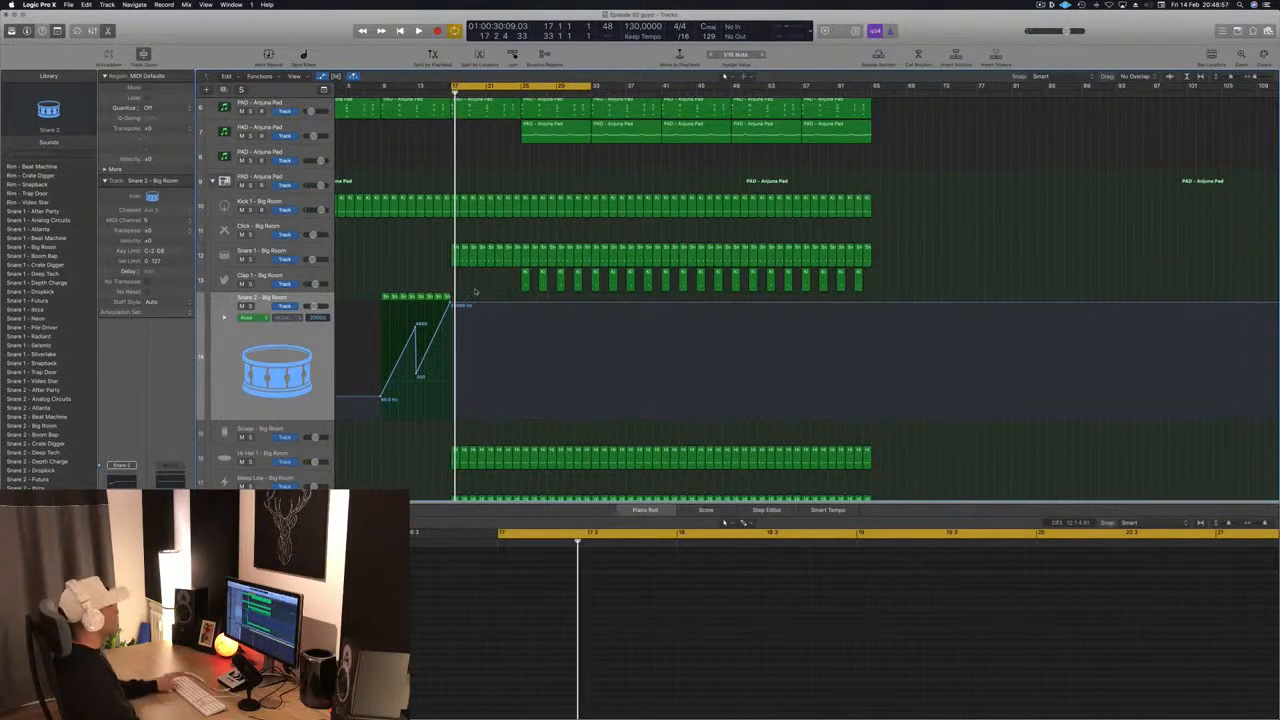
# - Open Sylenth1 for the track 1 pad, set its automation mode to Touch and adjust the filter cutoff to create its automation
pyautogui.scroll(2, 422, 258)
pyautogui.scroll(-5, 414, 323)
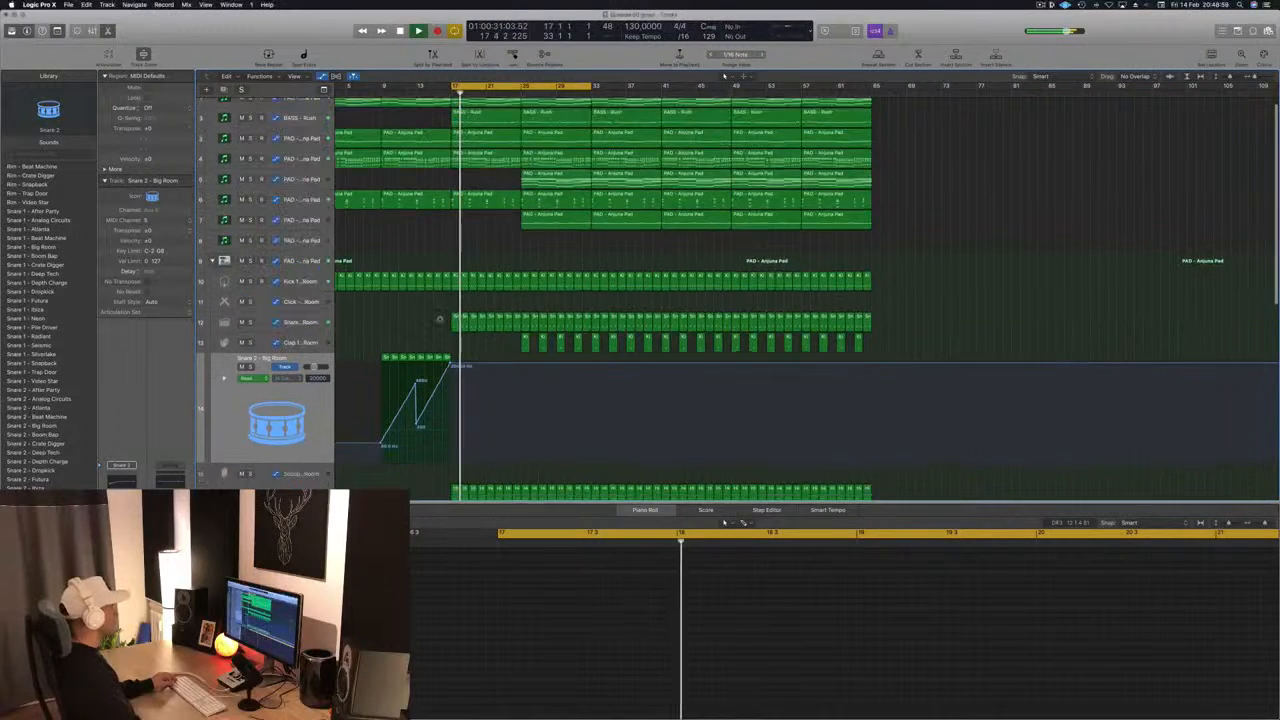
pyautogui.scroll(-2, 424, 208)
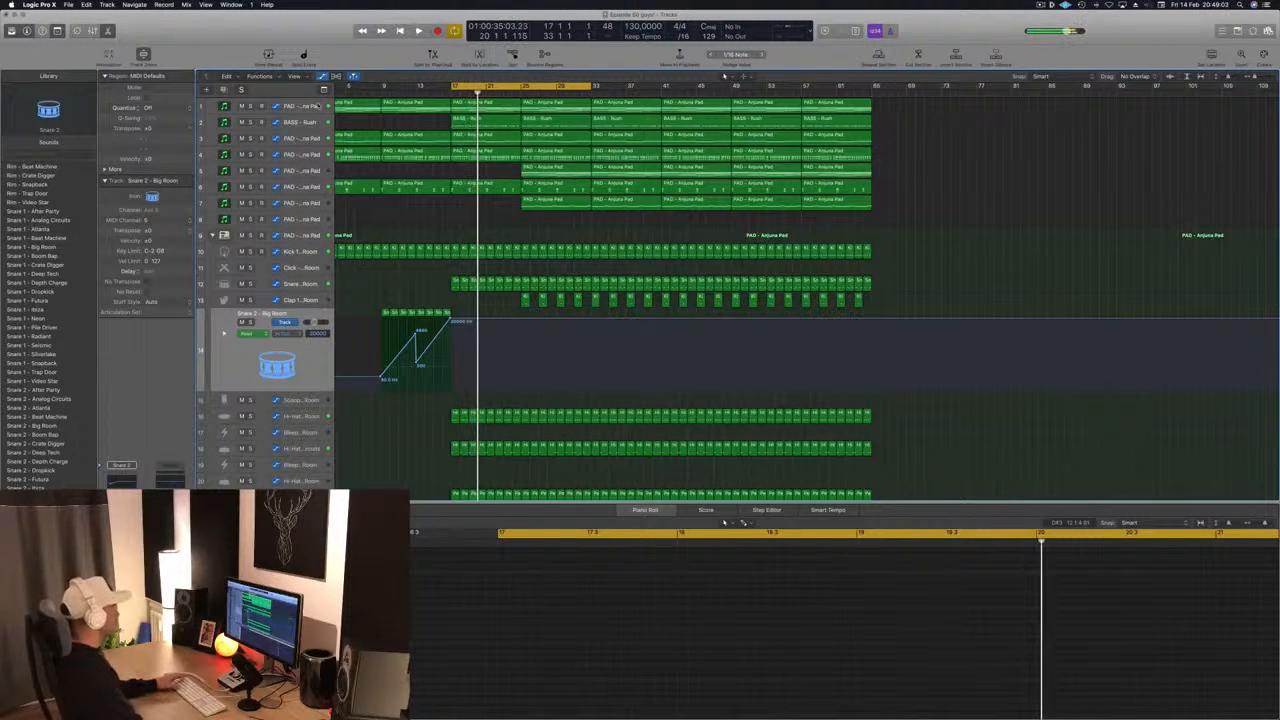
pyautogui.click(297, 110)
pyautogui.press('space')
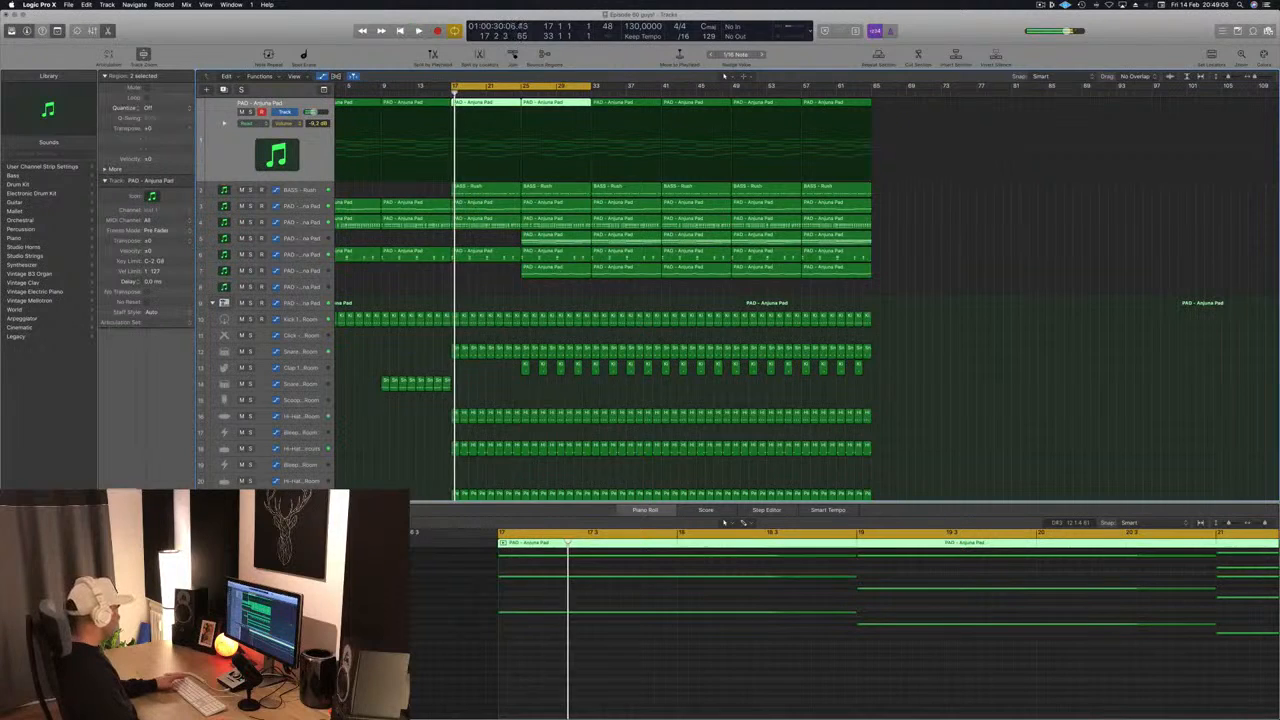
pyautogui.press('v')
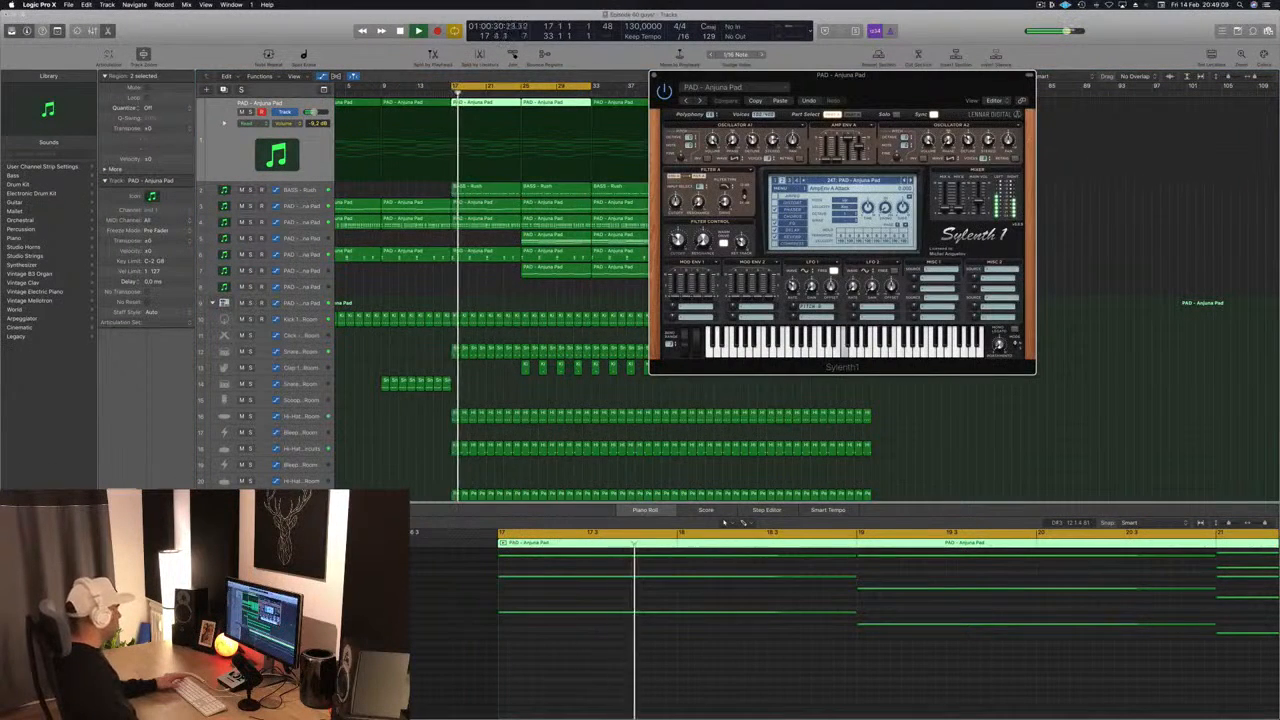
pyautogui.press('v')
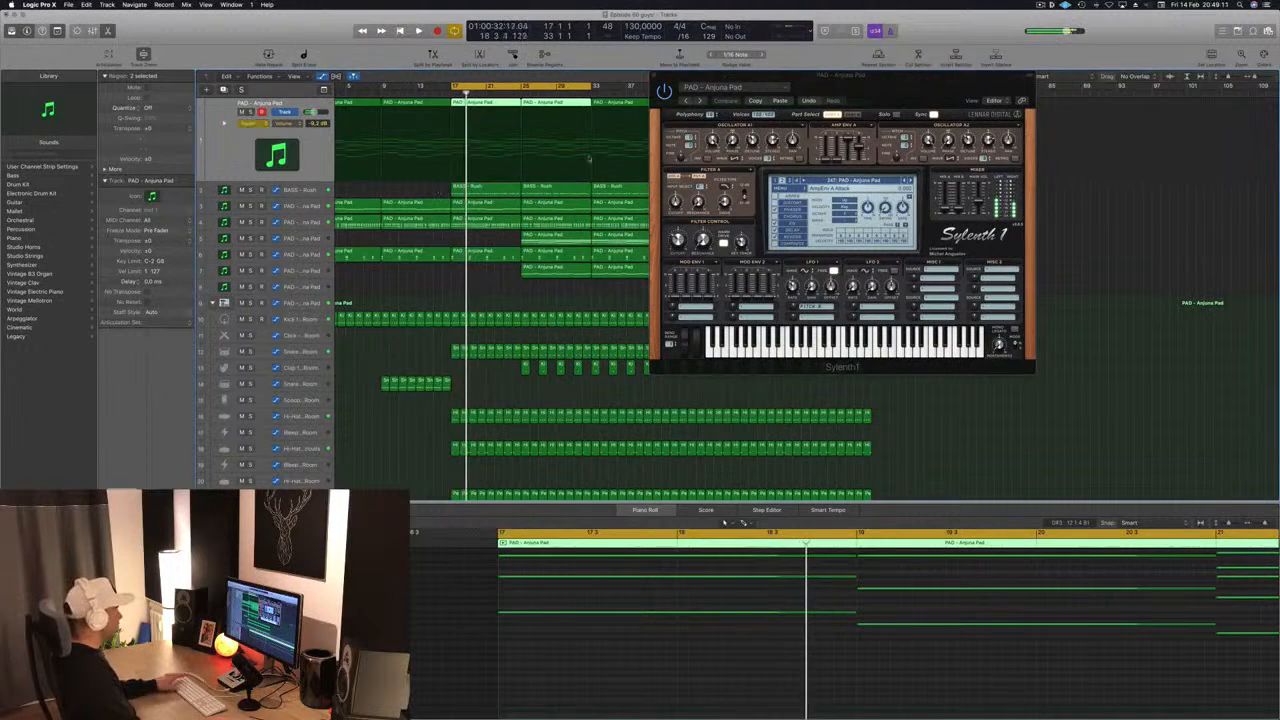
pyautogui.moveTo(678, 241); pyautogui.dragTo(678, 233)
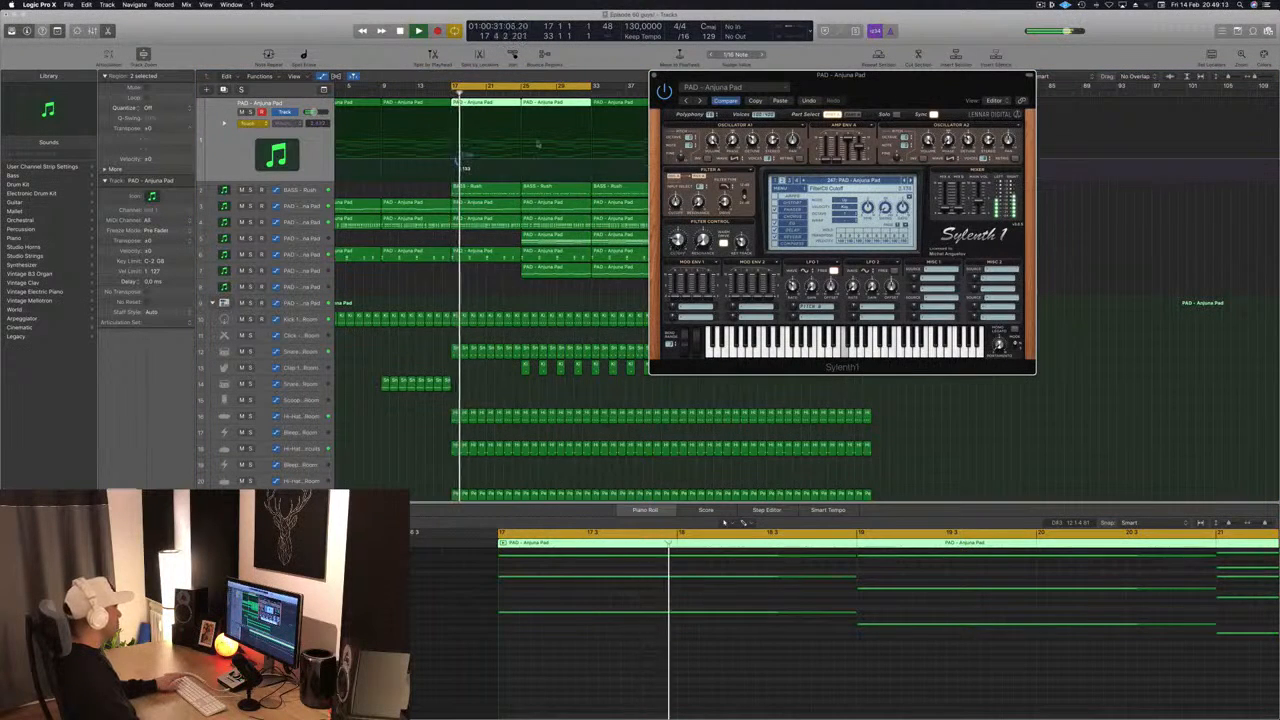
# - Shape a drop in the track 1 pad's filter cutoff automation at bar 17 and extend the cycle back to bar 1
pyautogui.click(457, 161)
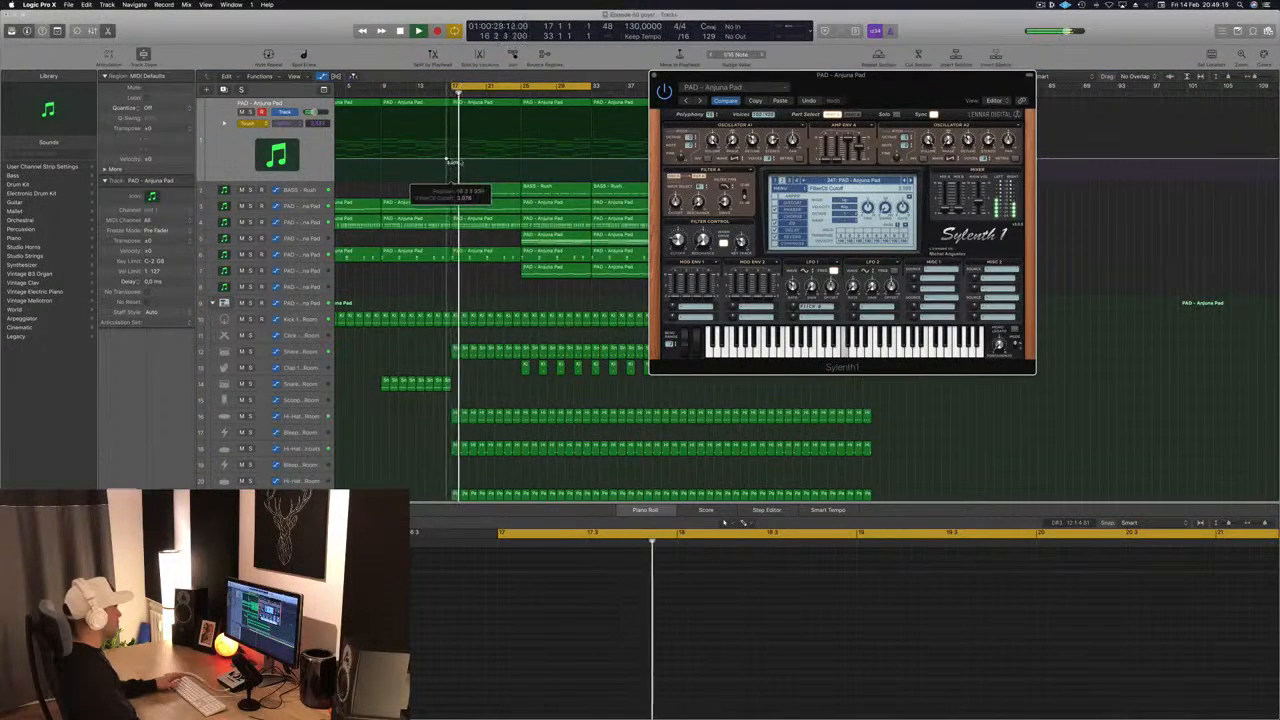
pyautogui.moveTo(452, 160); pyautogui.dragTo(457, 177)
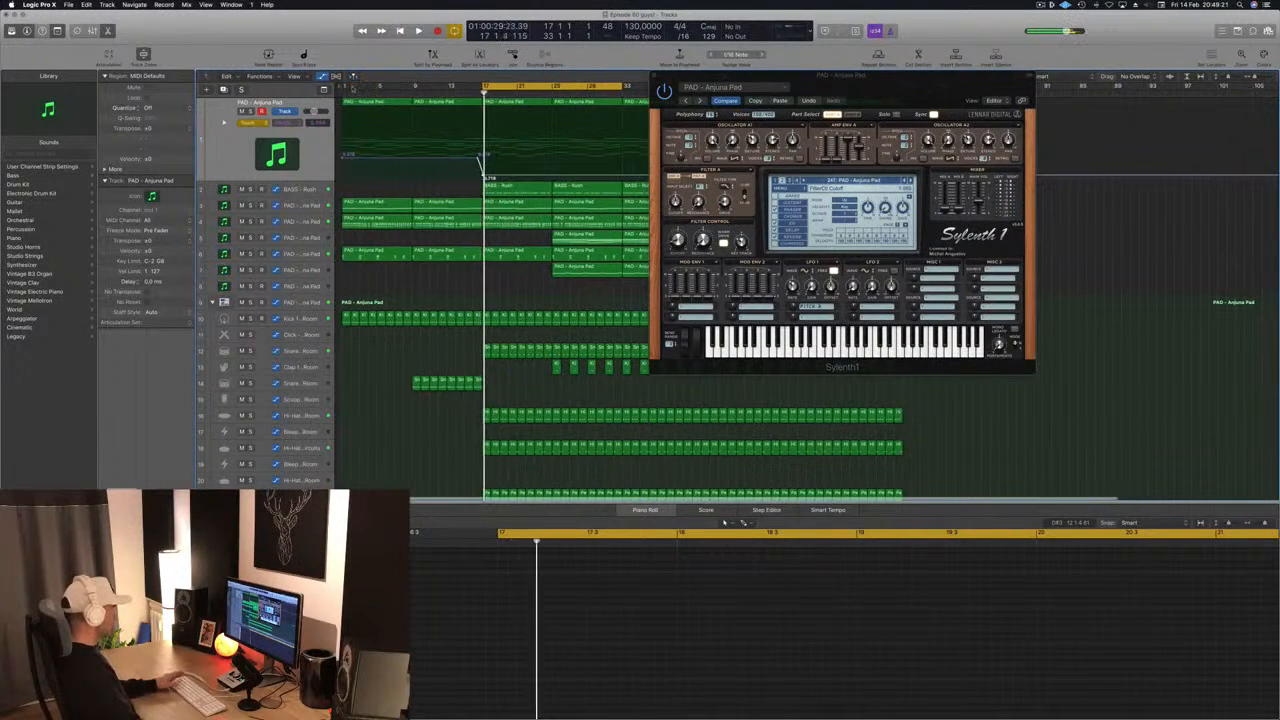
pyautogui.moveTo(485, 87); pyautogui.dragTo(342, 87)
pyautogui.press('space')
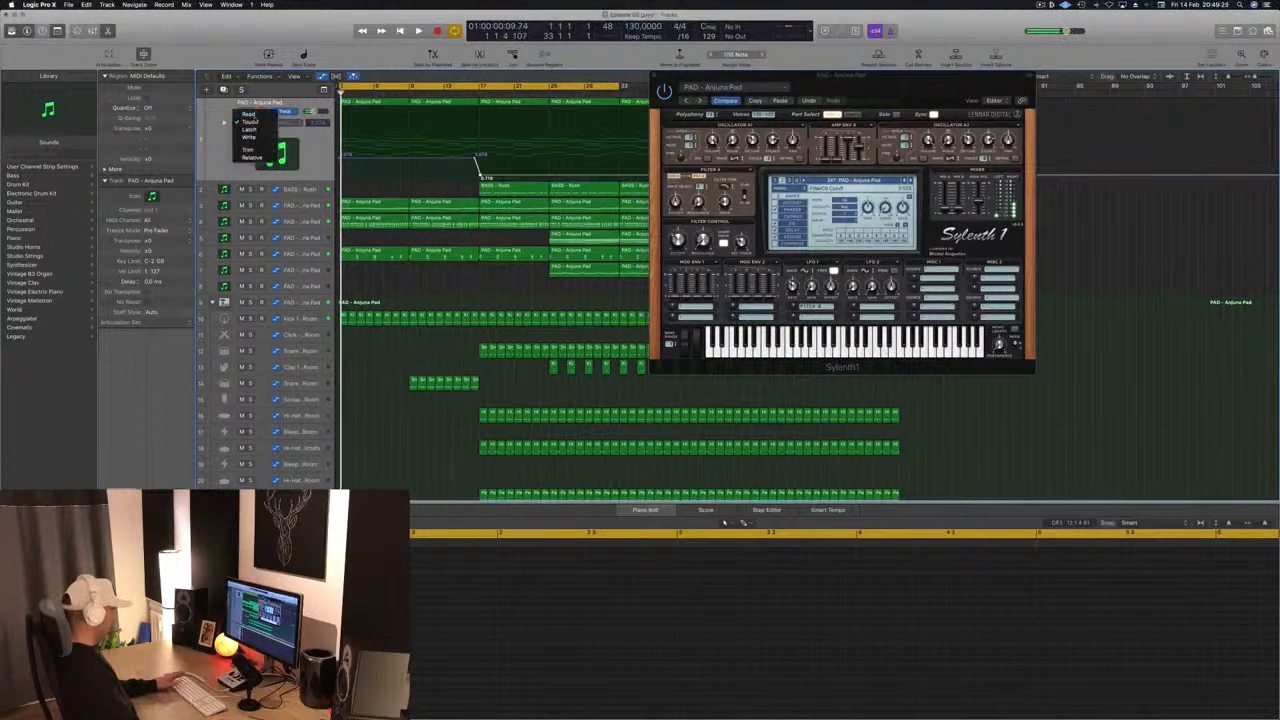
# - Set track 1 automation to Read and shape a rising filter cutoff ramp from bar 1 that drops at bar 9
pyautogui.moveTo(342, 156); pyautogui.dragTo(344, 169)
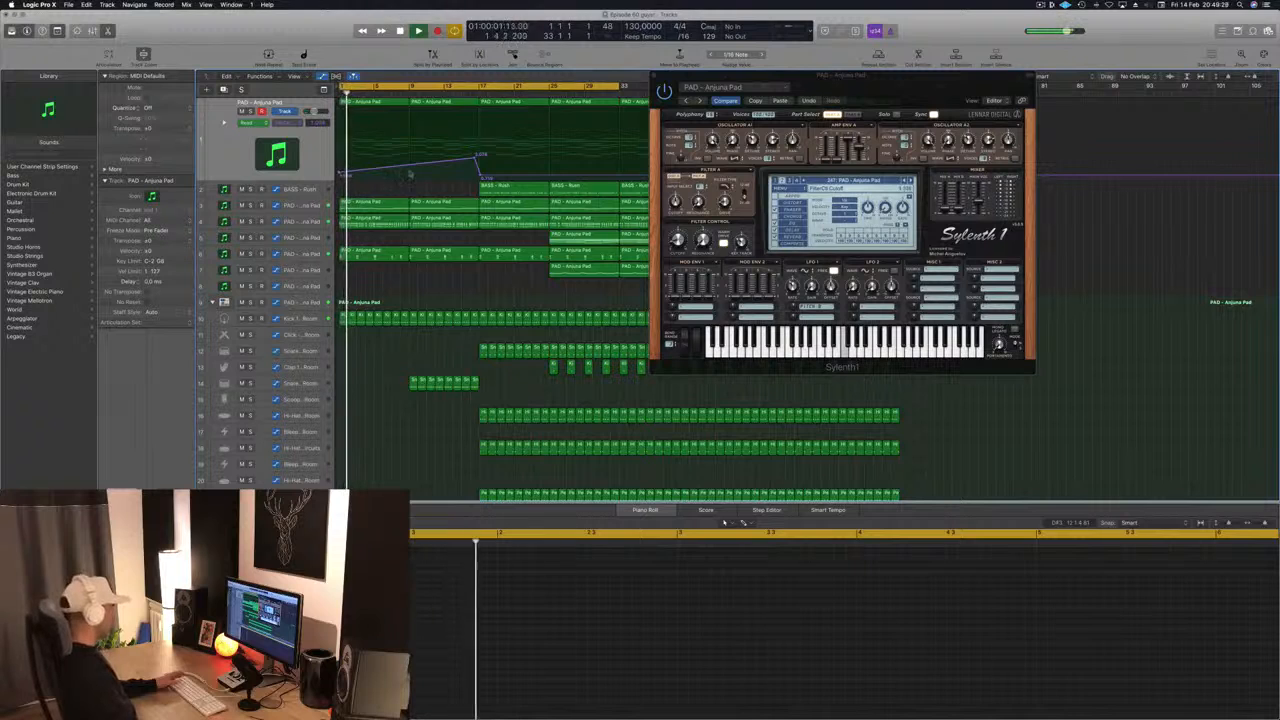
pyautogui.click(410, 166)
pyautogui.moveTo(412, 167); pyautogui.dragTo(411, 146)
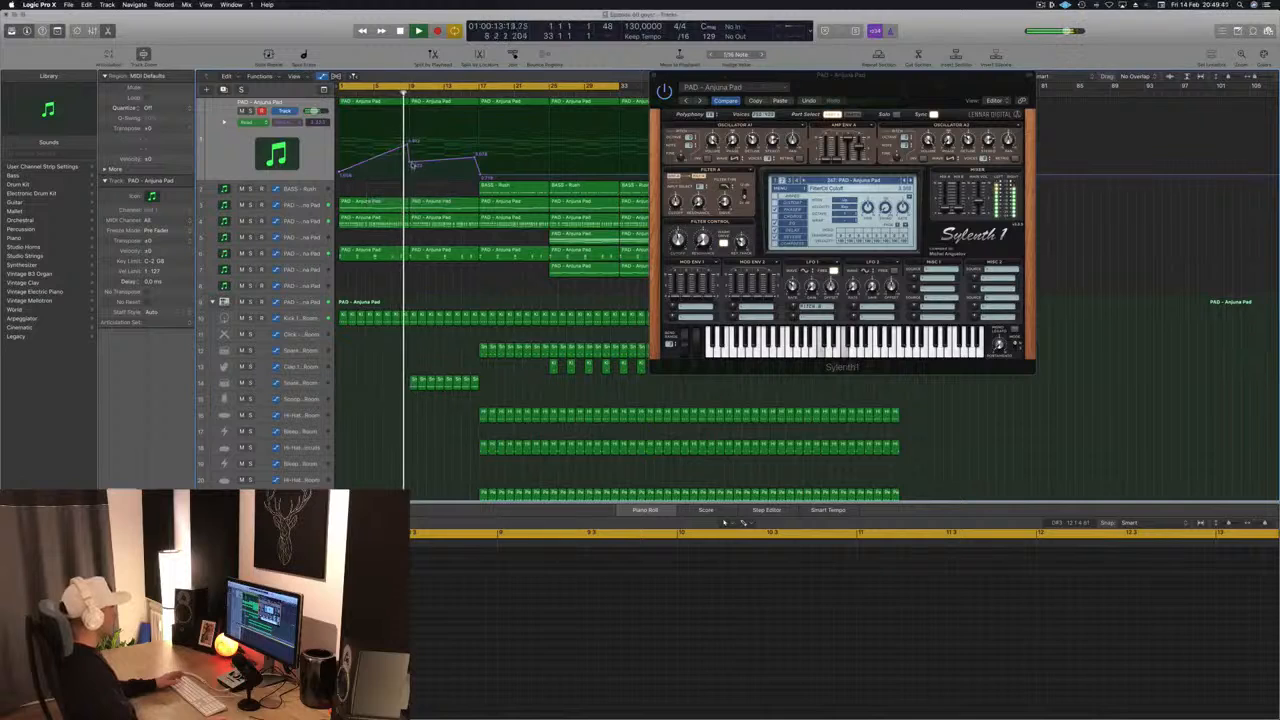
# - Add a second filter cutoff rise on track 1 from bar 9, peaking near bar 13 before falling towards bar 17
pyautogui.scroll(-6, 450, 287)
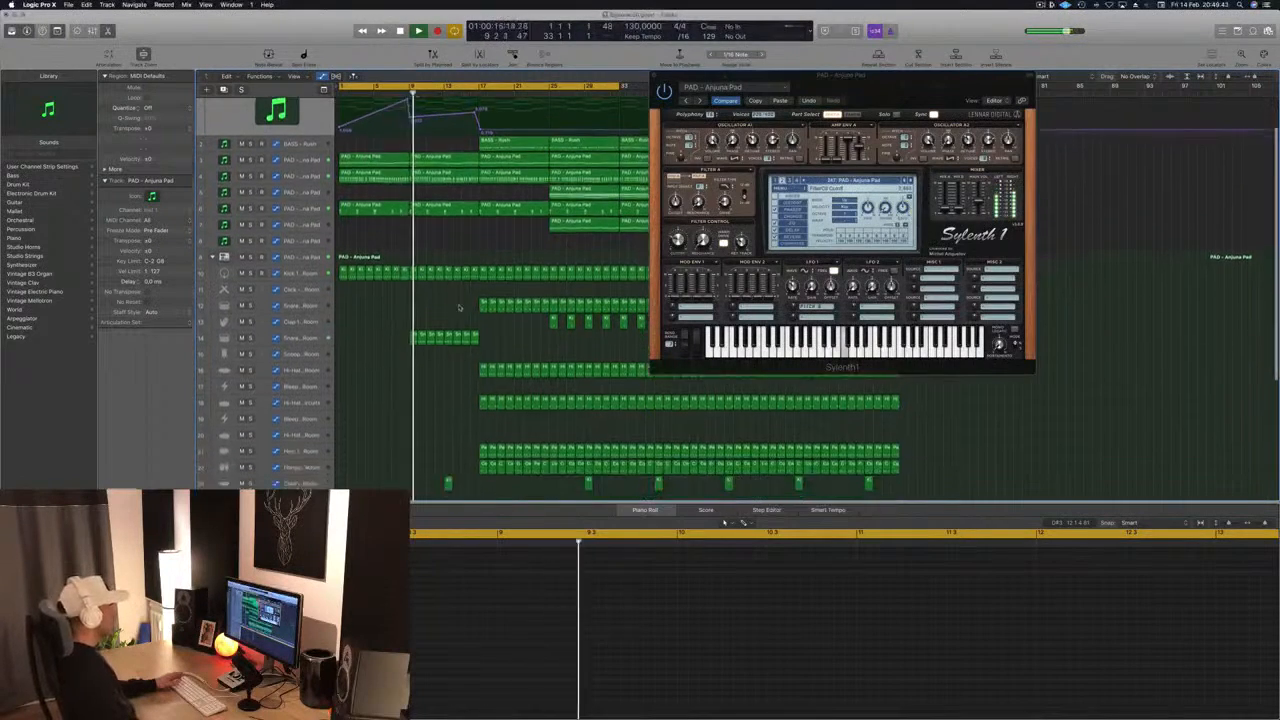
pyautogui.scroll(6, 450, 290)
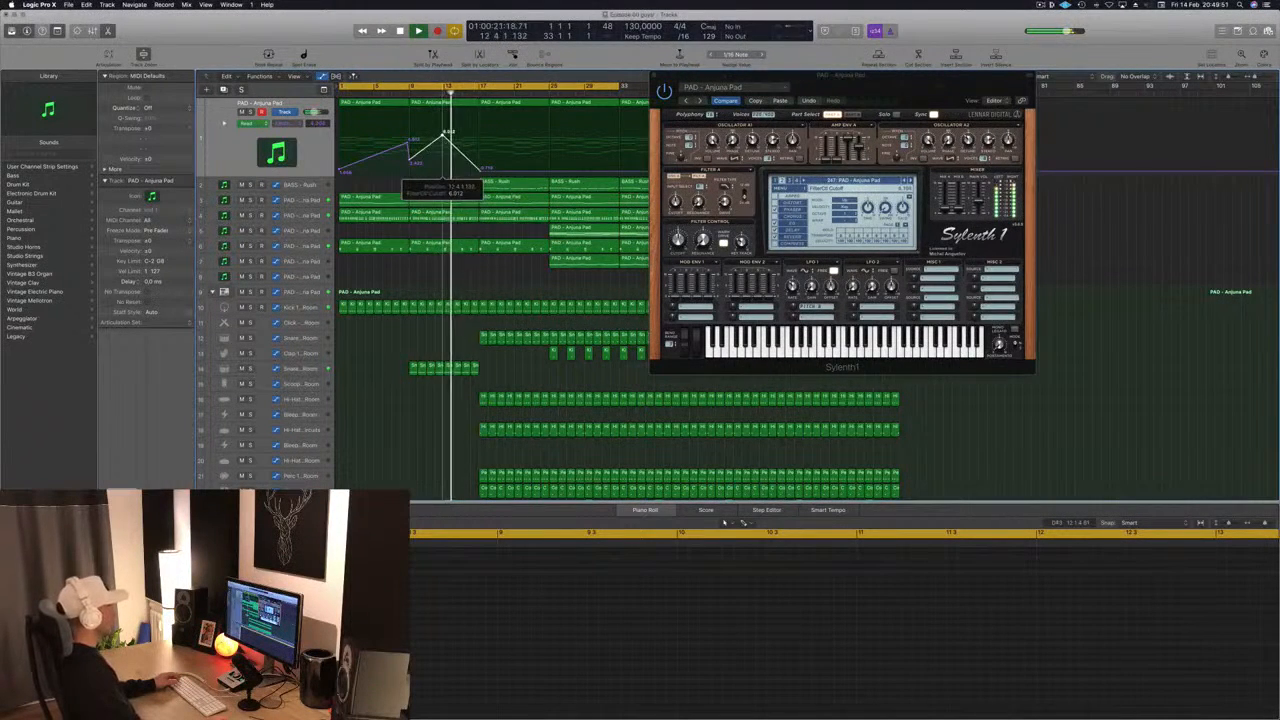
pyautogui.moveTo(449, 132); pyautogui.dragTo(446, 139)
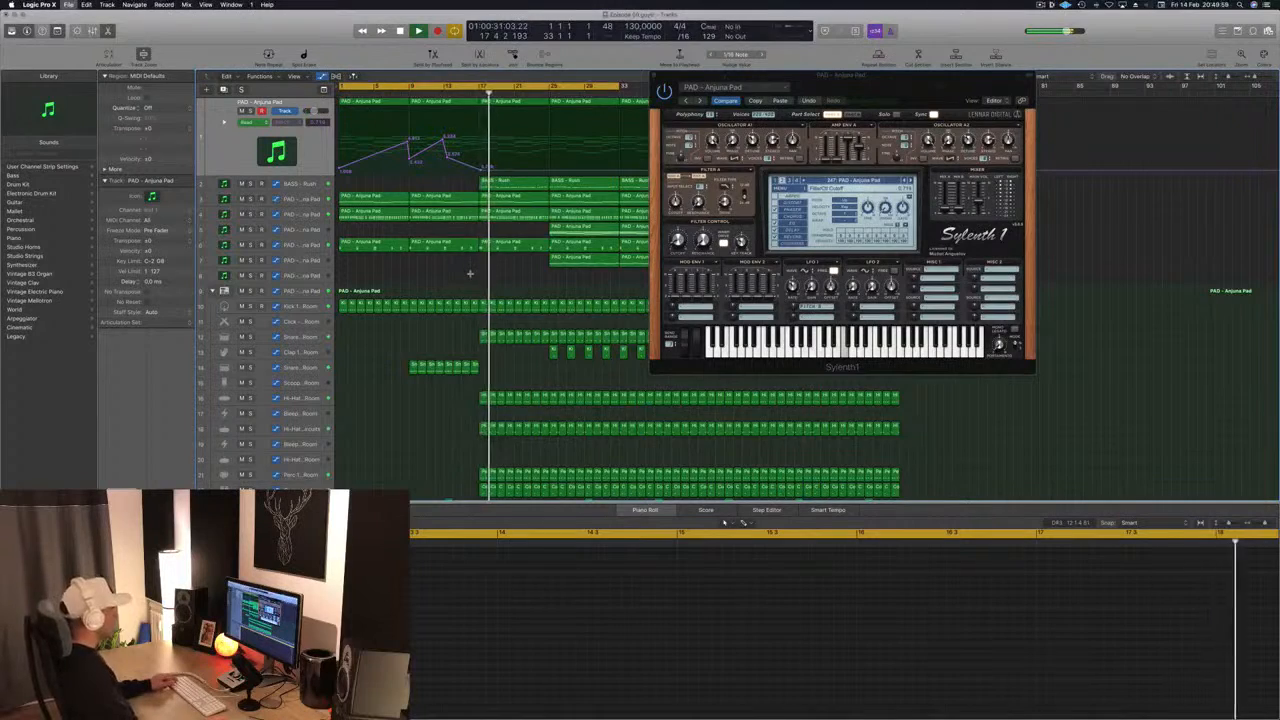
# - Select the Ride regions from bar 17 to 33, set the Ride volume to -23.5 dB and close the Sylenth1 window
pyautogui.press('super+Left')
pyautogui.scroll(-5, 456, 289)
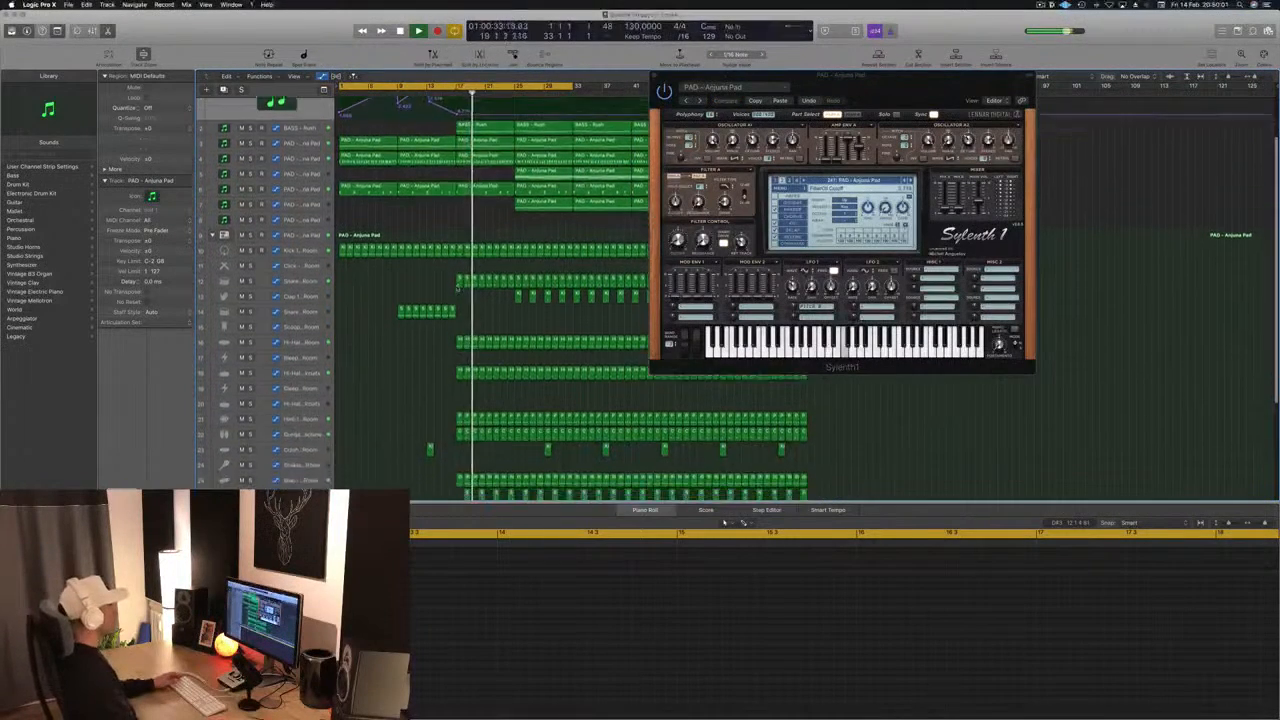
pyautogui.click(337, 332)
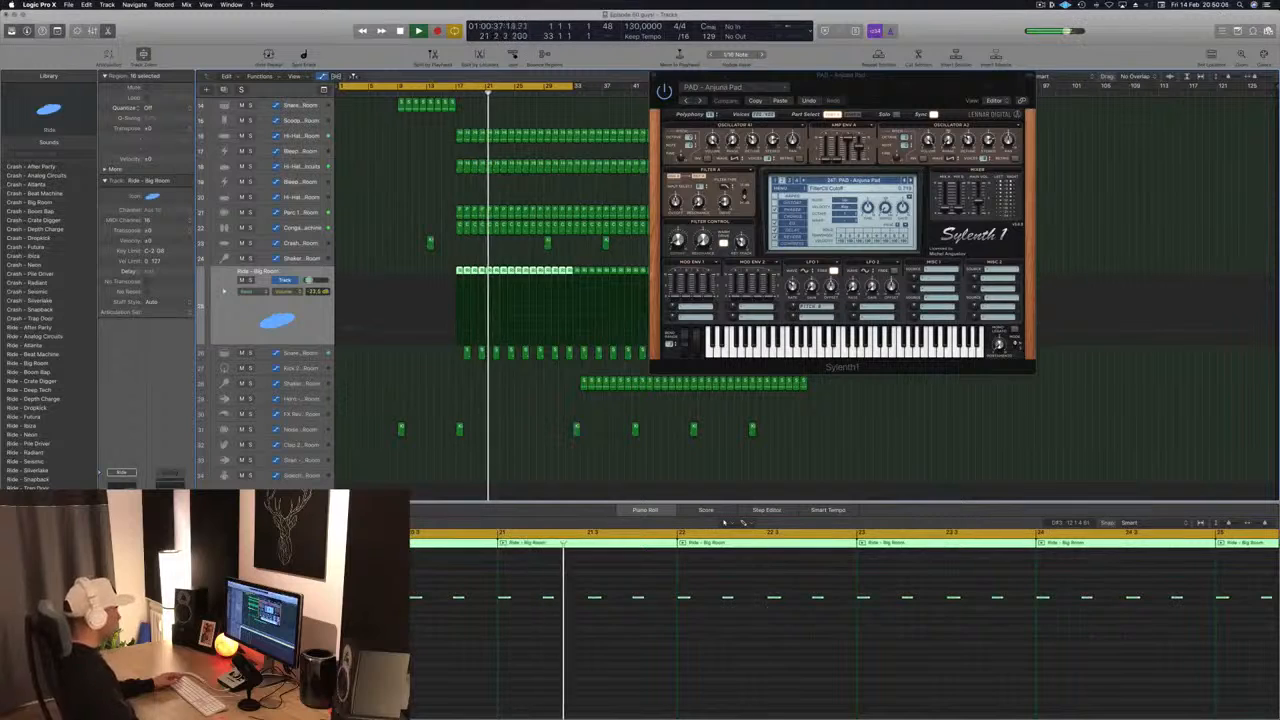
pyautogui.moveTo(907, 85); pyautogui.dragTo(895, 116)
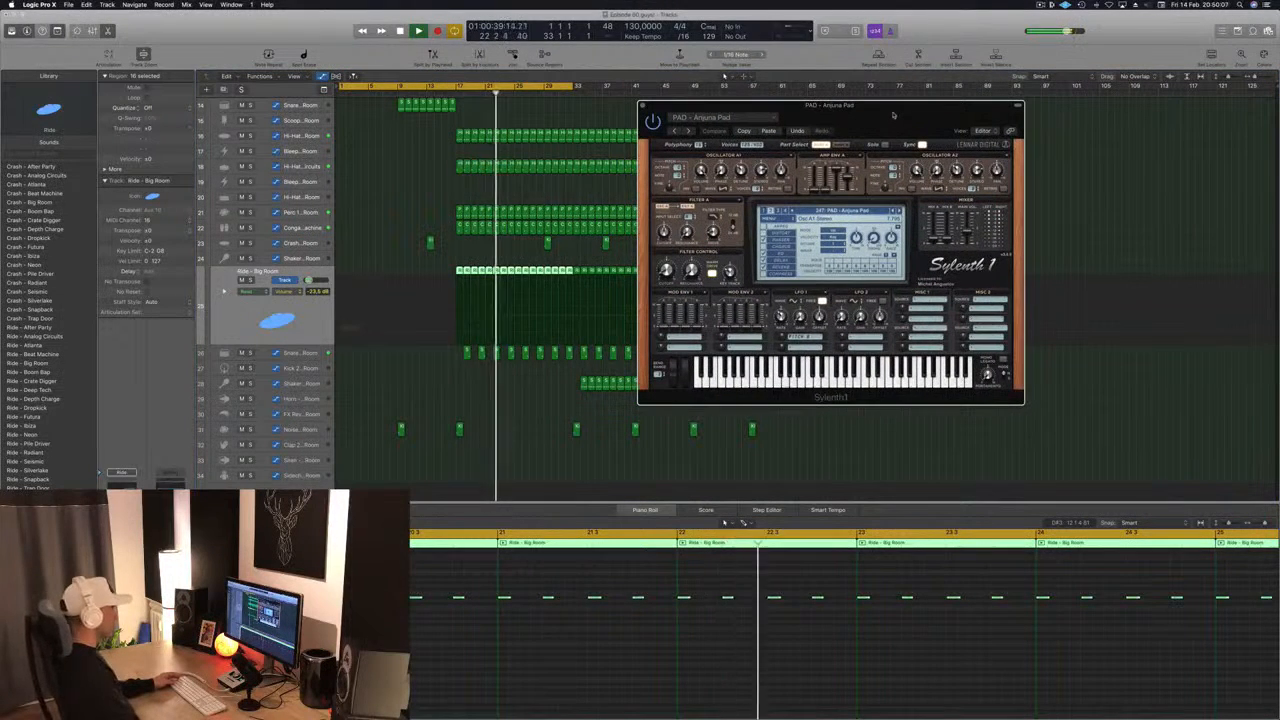
pyautogui.press('super+w')
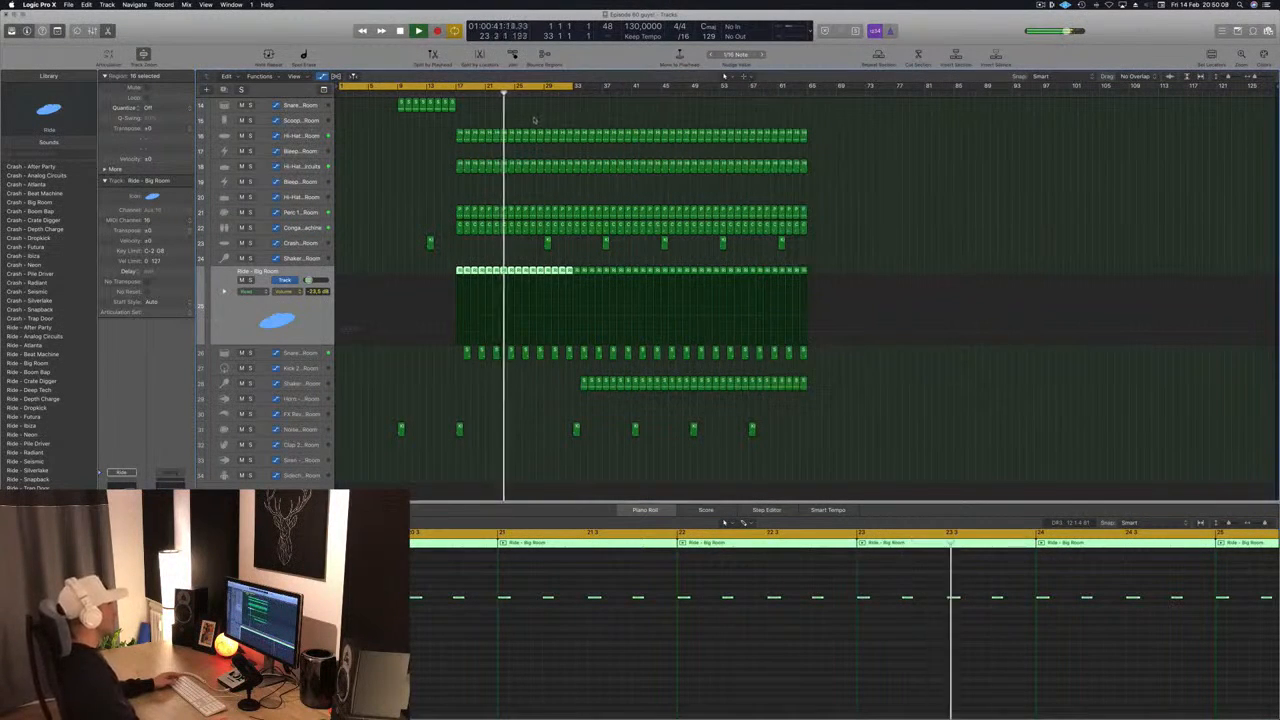
# - Copy nine Shaker 1 regions earlier so the shaker starts around bar 26, and replay from just before bar 25
pyautogui.scroll(3, 513, 121)
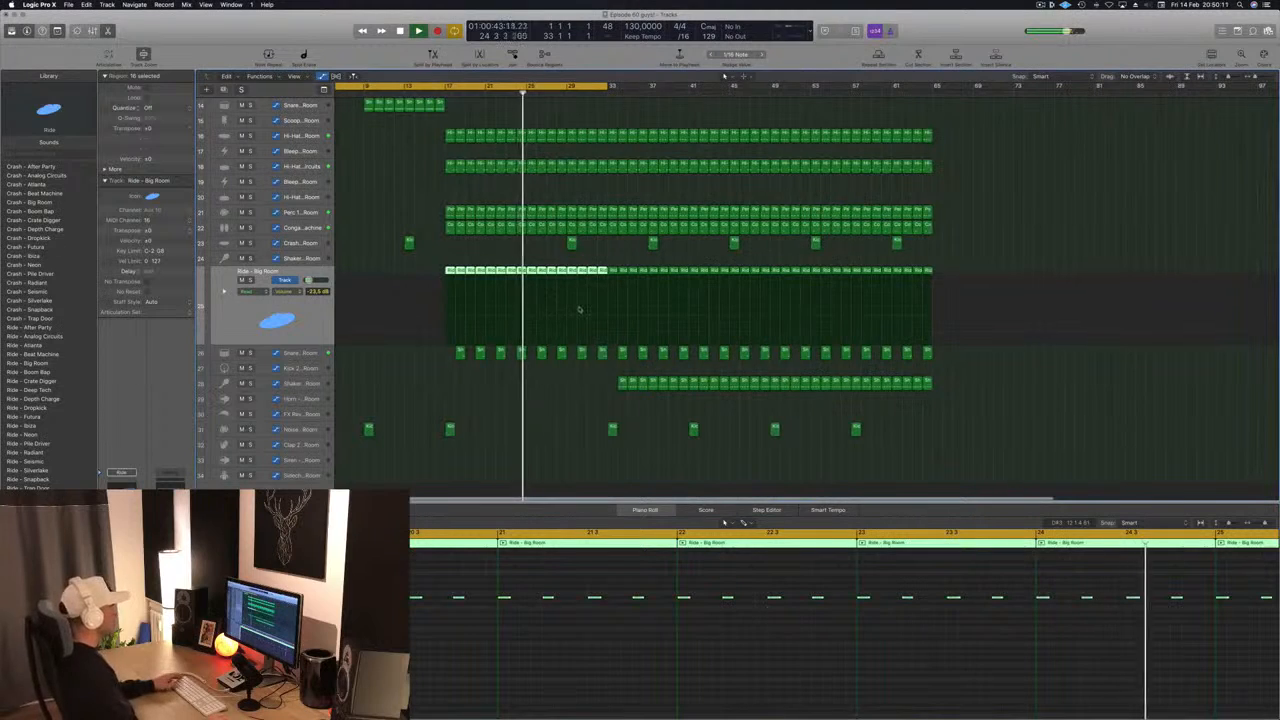
pyautogui.press('space')
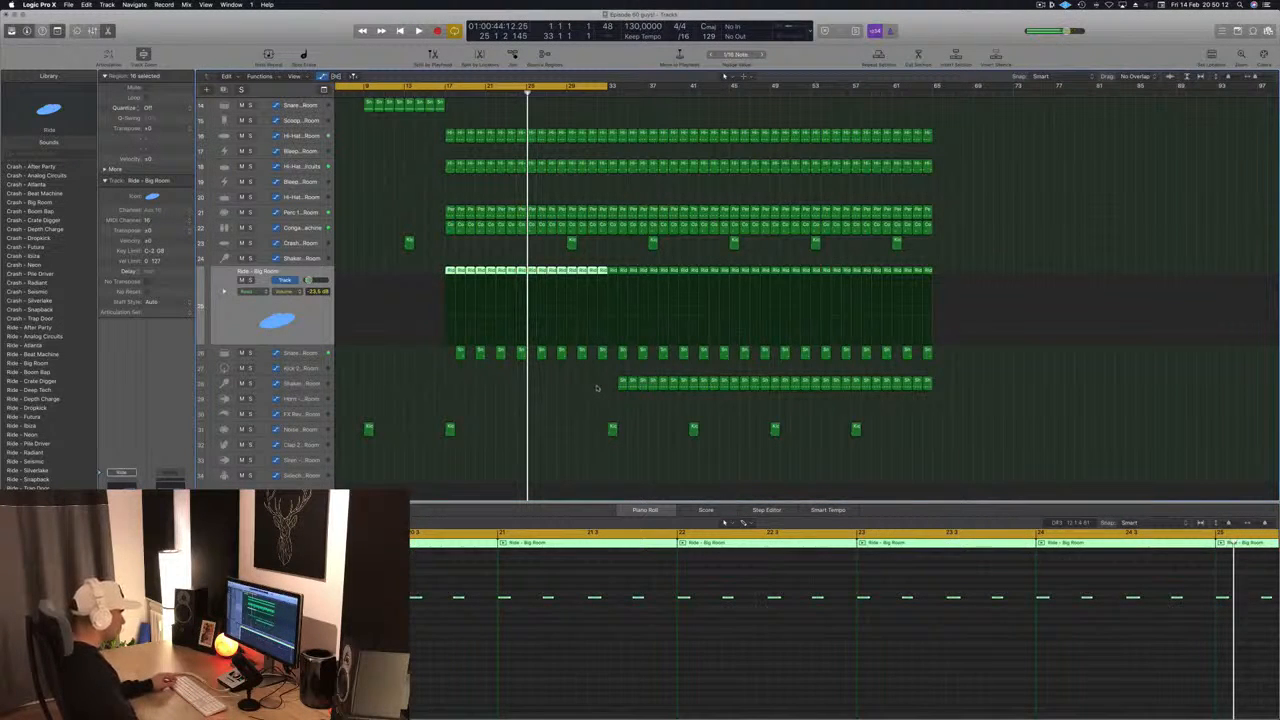
pyautogui.click(600, 387)
pyautogui.moveTo(703, 390); pyautogui.dragTo(536, 390)
pyautogui.press('space')
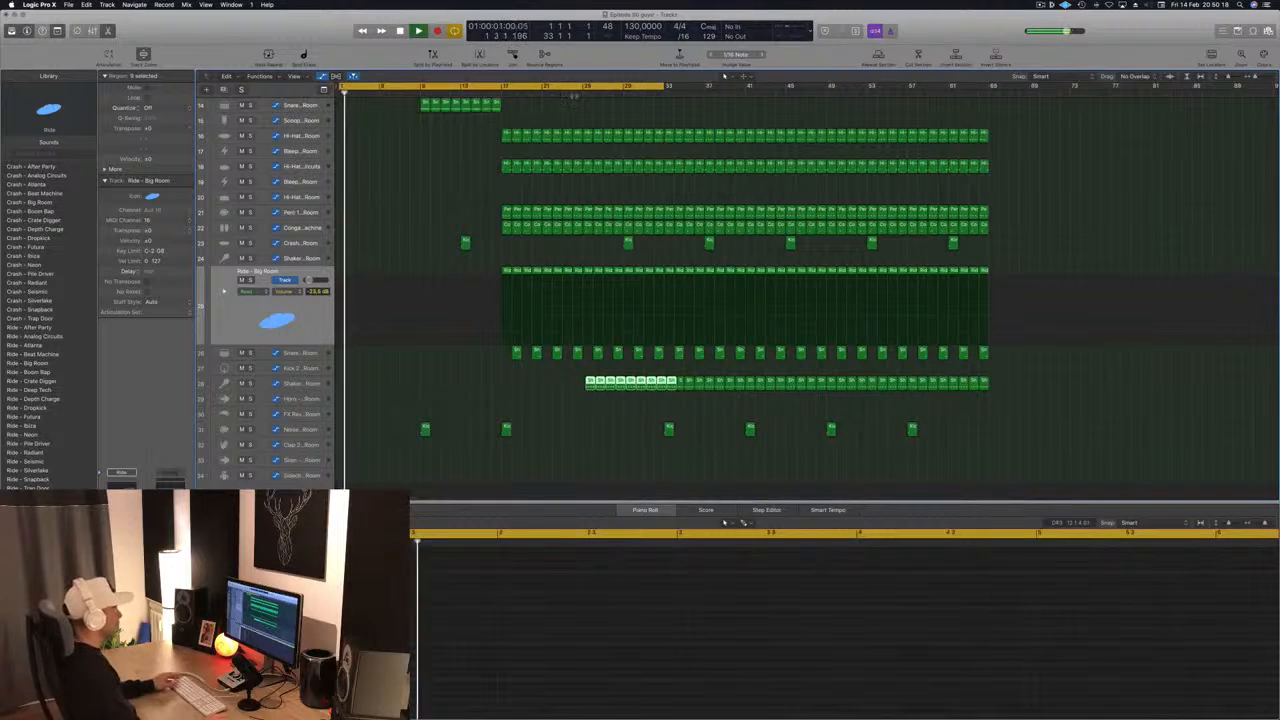
pyautogui.click(570, 93)
pyautogui.press('super+Left')
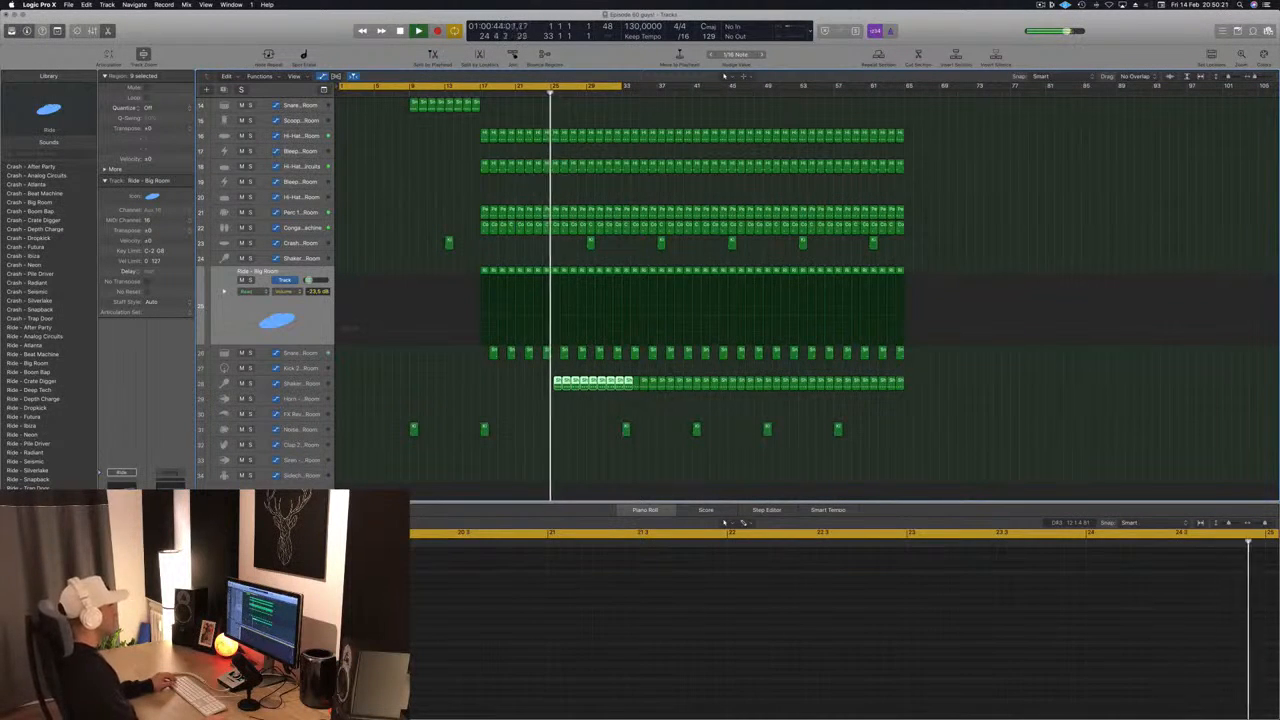
# - Remove the nine copied Shaker 1 regions and copy the first nine remaining ones earlier so the shaker starts at bar 25
pyautogui.press('super+Right')
pyautogui.press('super+Left')
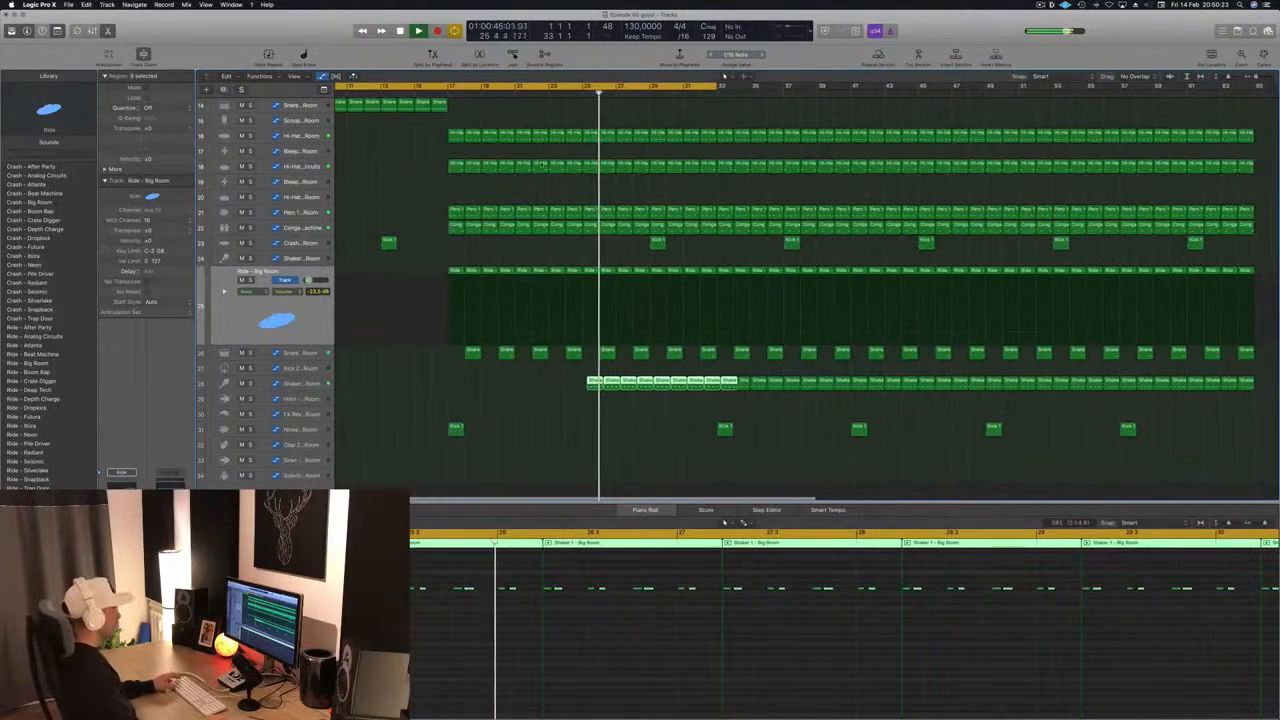
pyautogui.press('space')
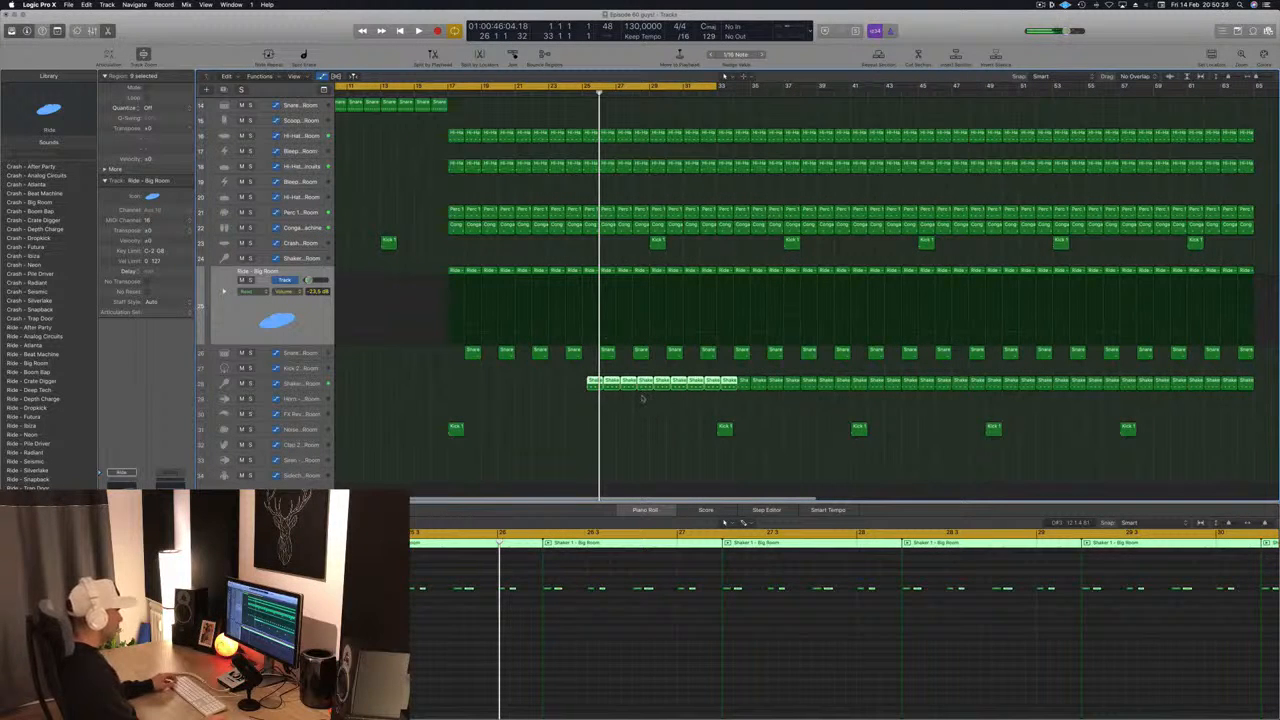
pyautogui.press('Delete')
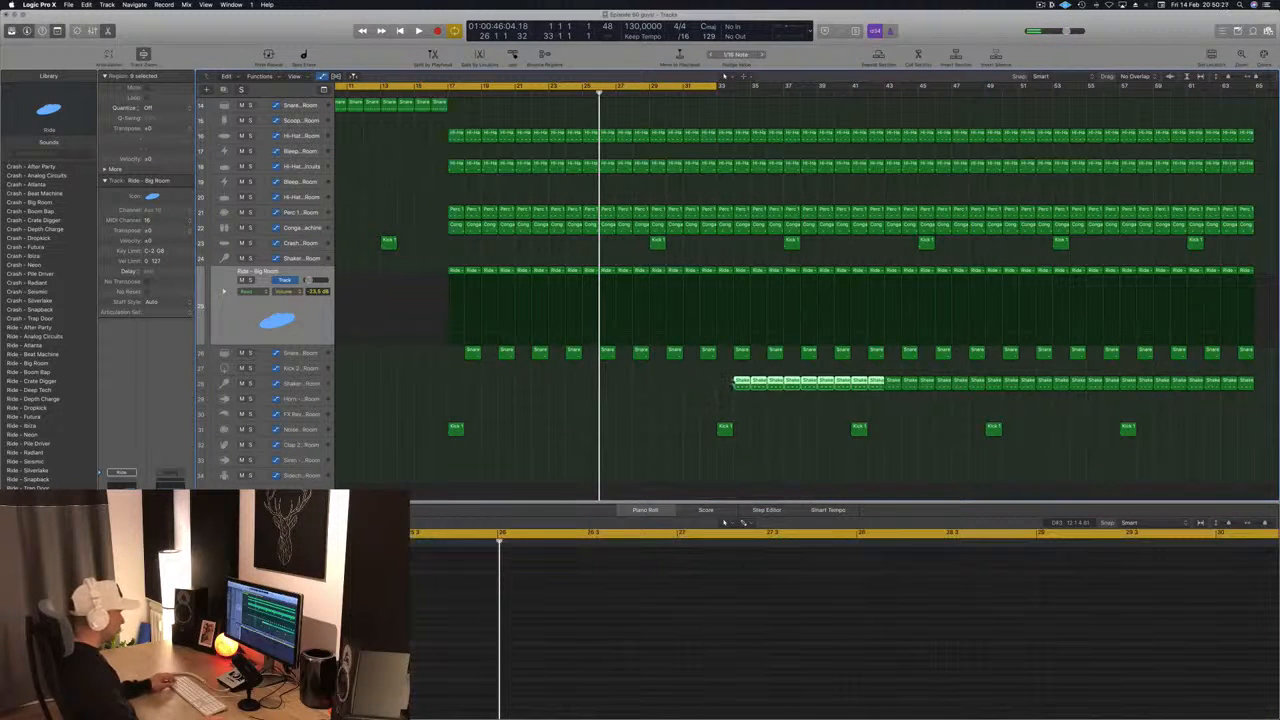
pyautogui.moveTo(735, 383); pyautogui.dragTo(588, 388)
# - Replay the arrangement from around bar 25, deselect the shaker regions and save the project
pyautogui.press('space')
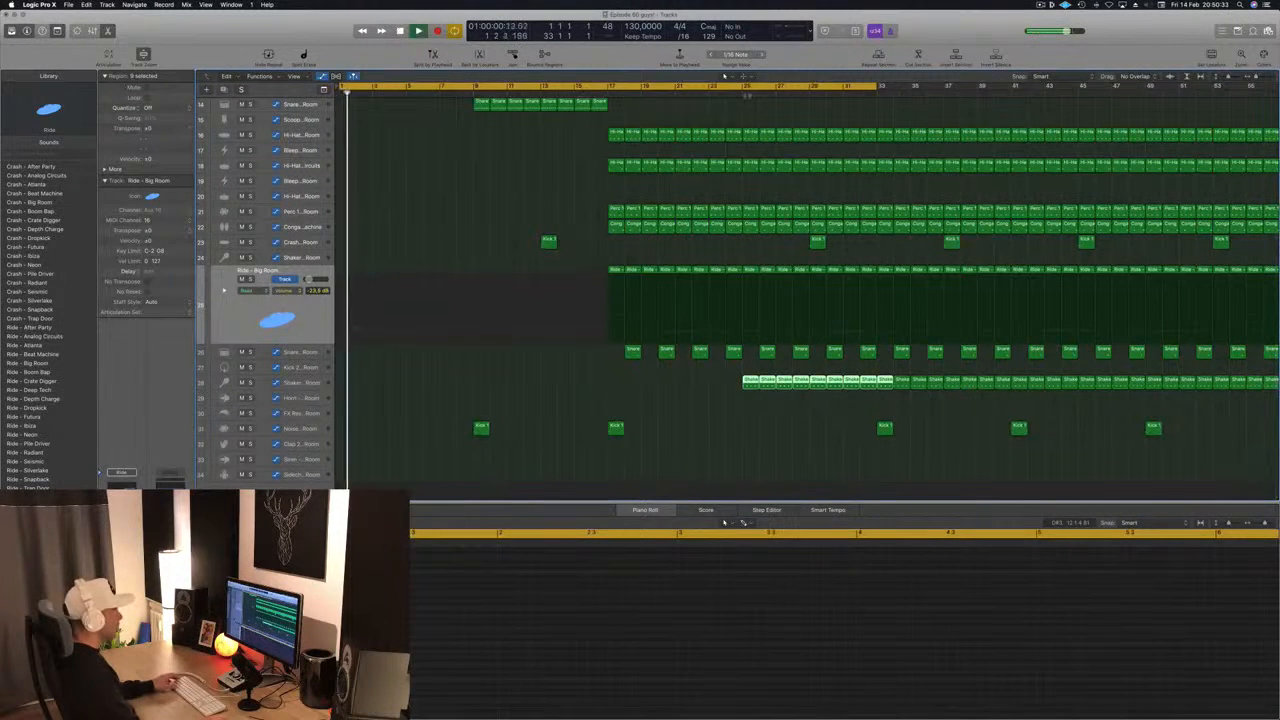
pyautogui.click(739, 92)
pyautogui.moveTo(739, 104); pyautogui.dragTo(516, 92)
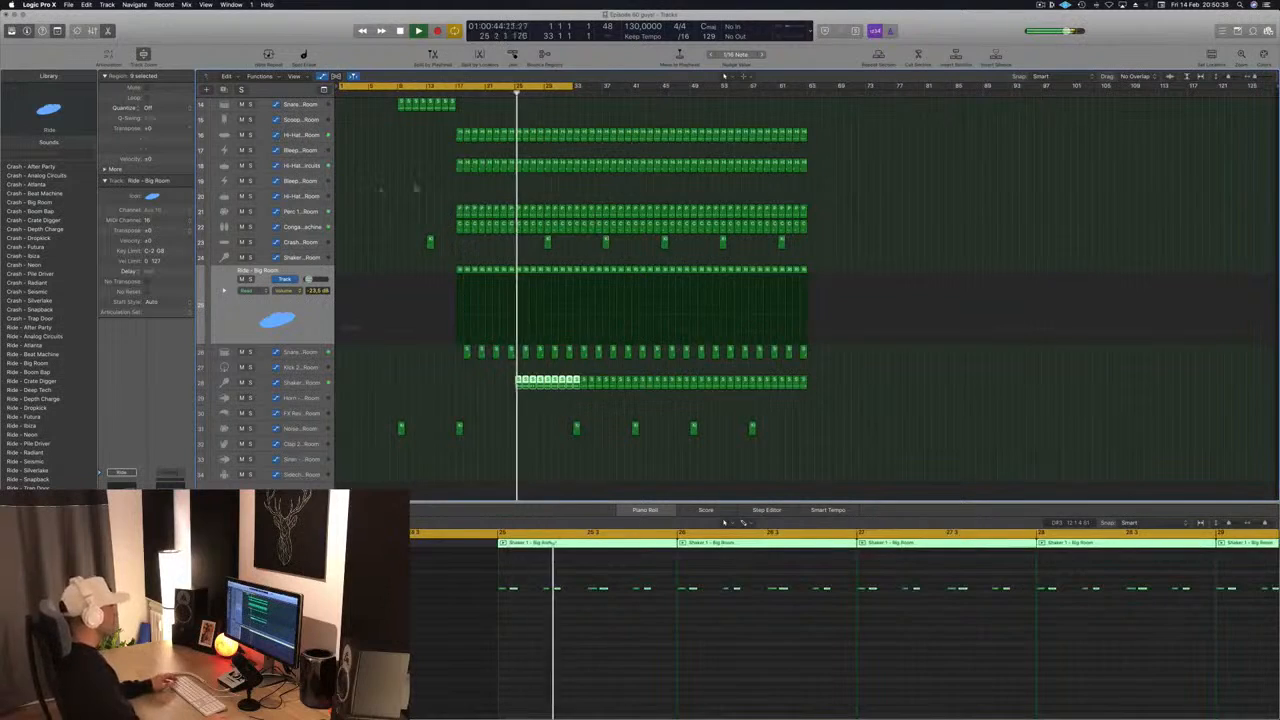
pyautogui.click(415, 187)
pyautogui.press('super+s')
# - Delete the pad region on track 7 between bars 25 and 33
pyautogui.scroll(10, 440, 184)
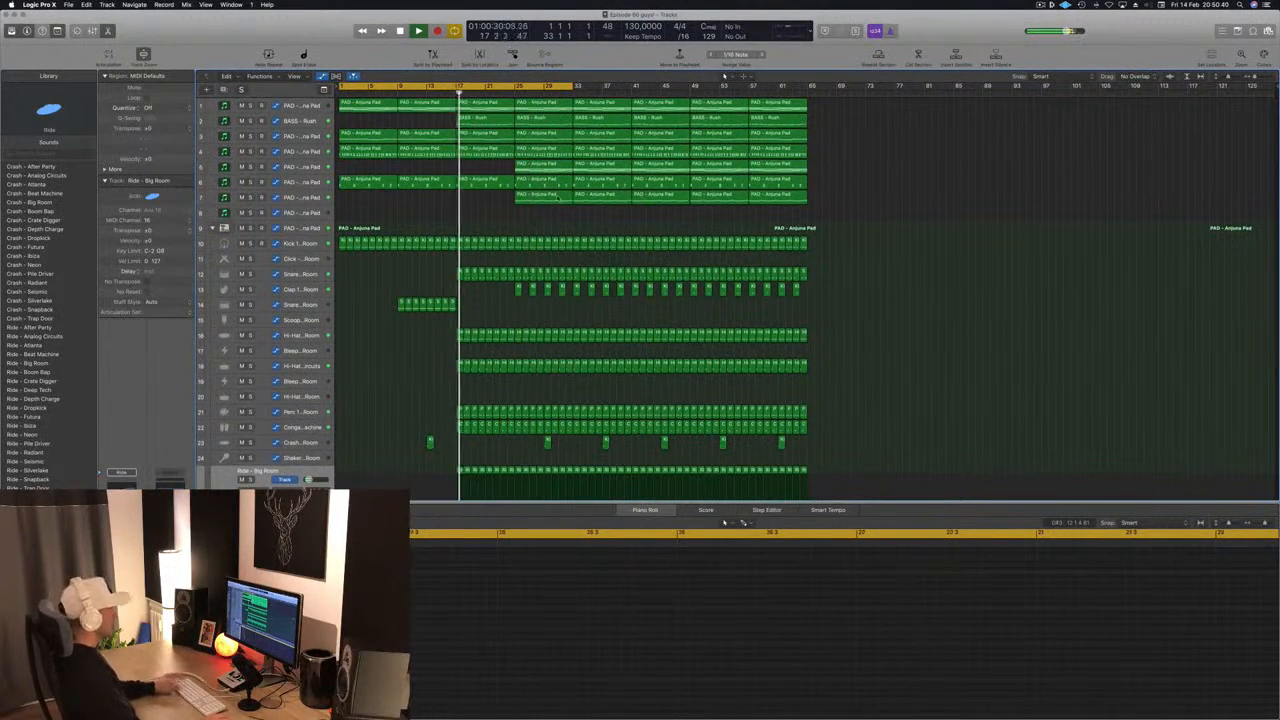
pyautogui.click(557, 197)
pyautogui.press('Delete')
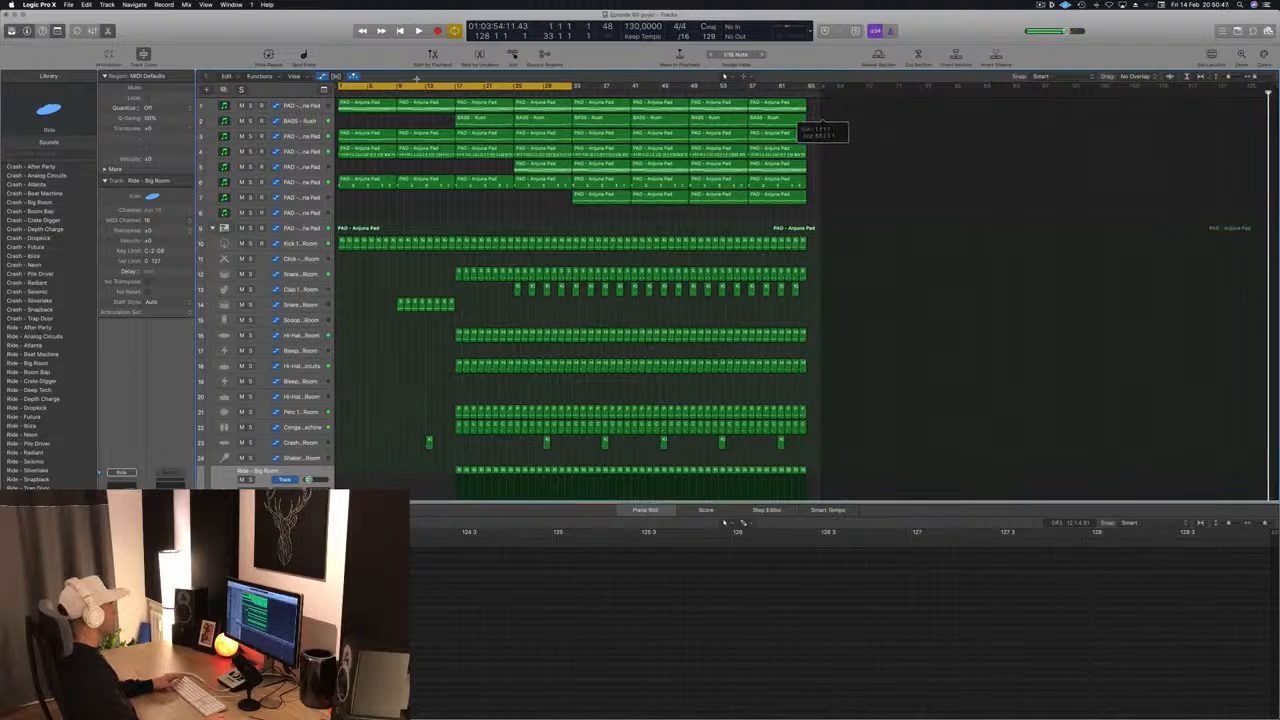
# - Show the secondary ruler and replay the intro from bar 1 and from just before bar 17
pyautogui.click(293, 76)
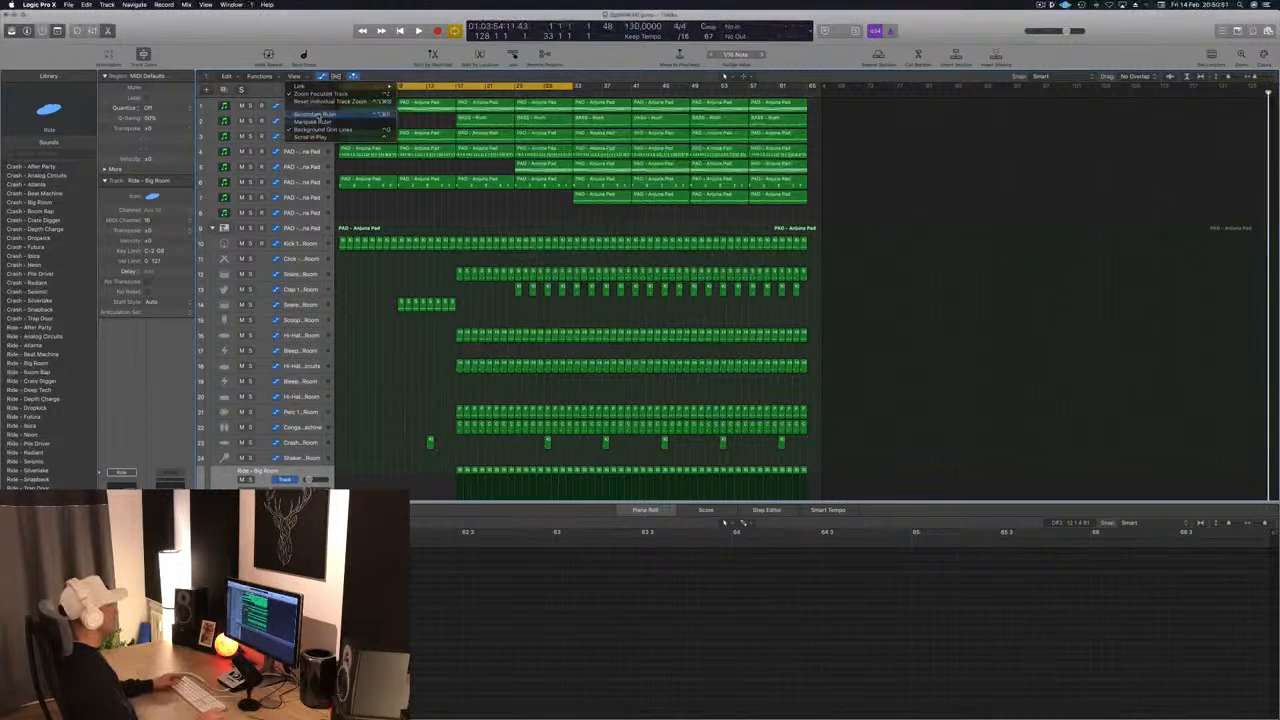
pyautogui.click(314, 114)
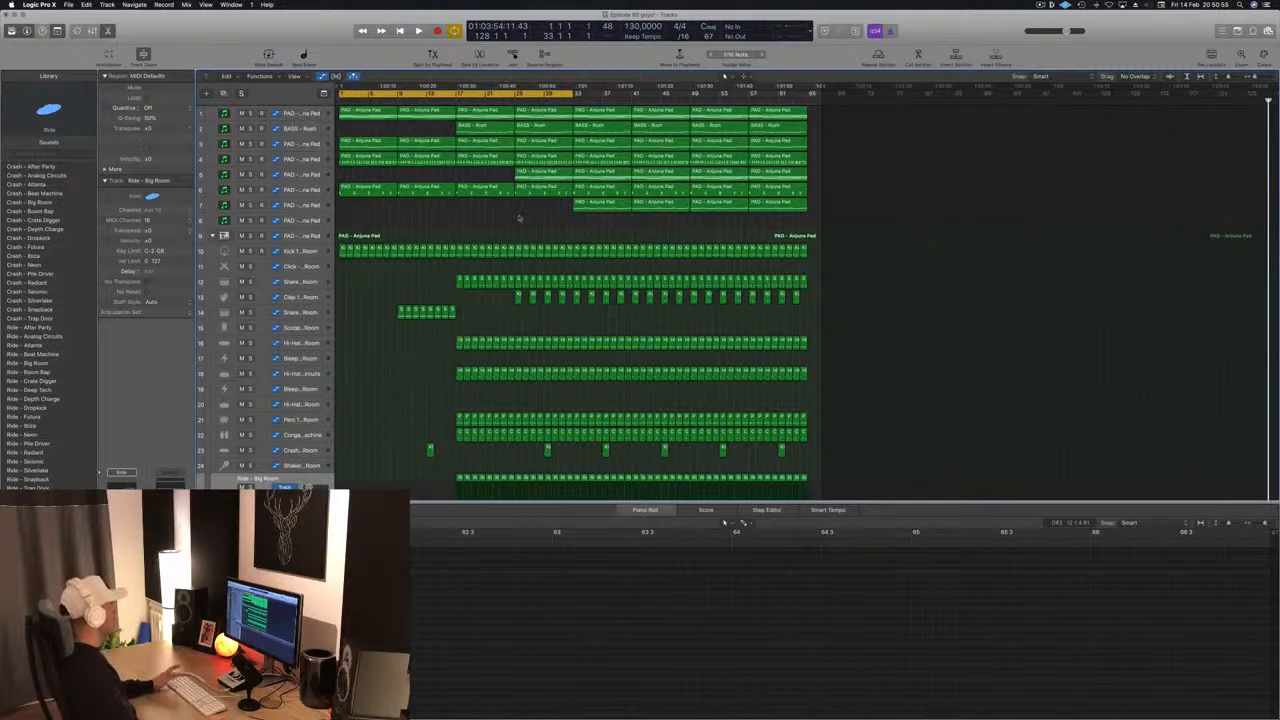
pyautogui.press('space')
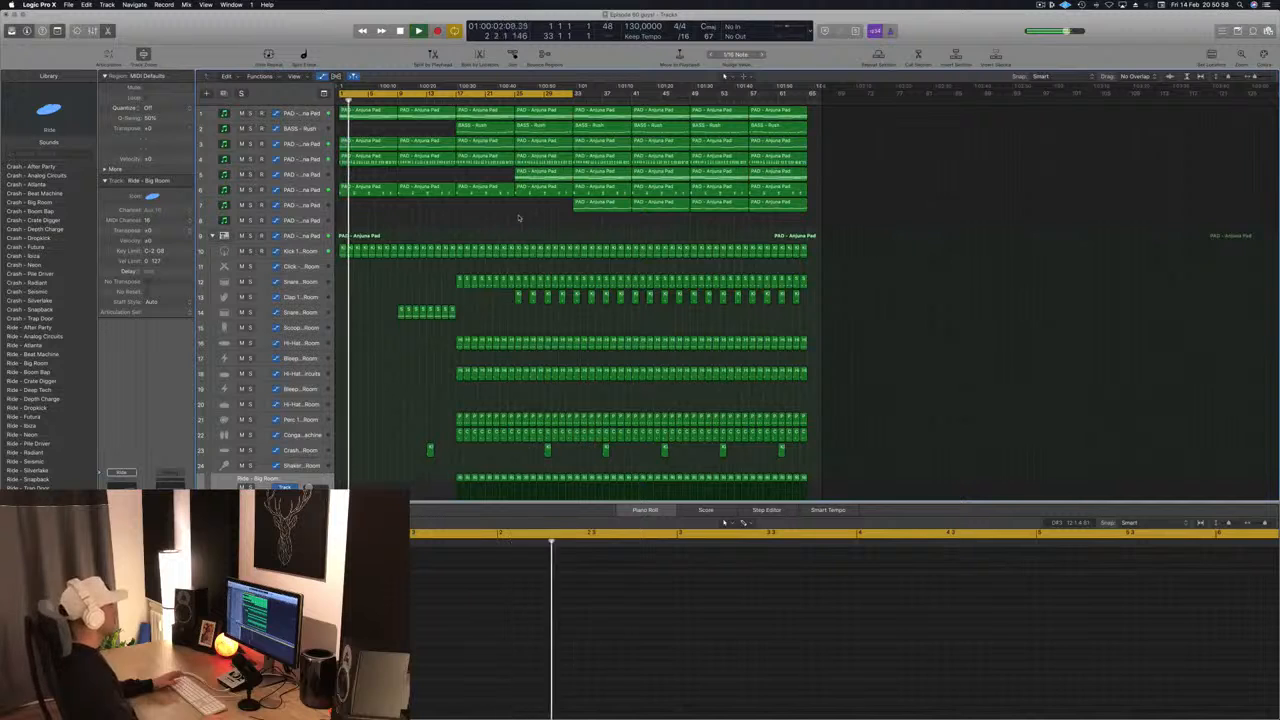
pyautogui.click(449, 101)
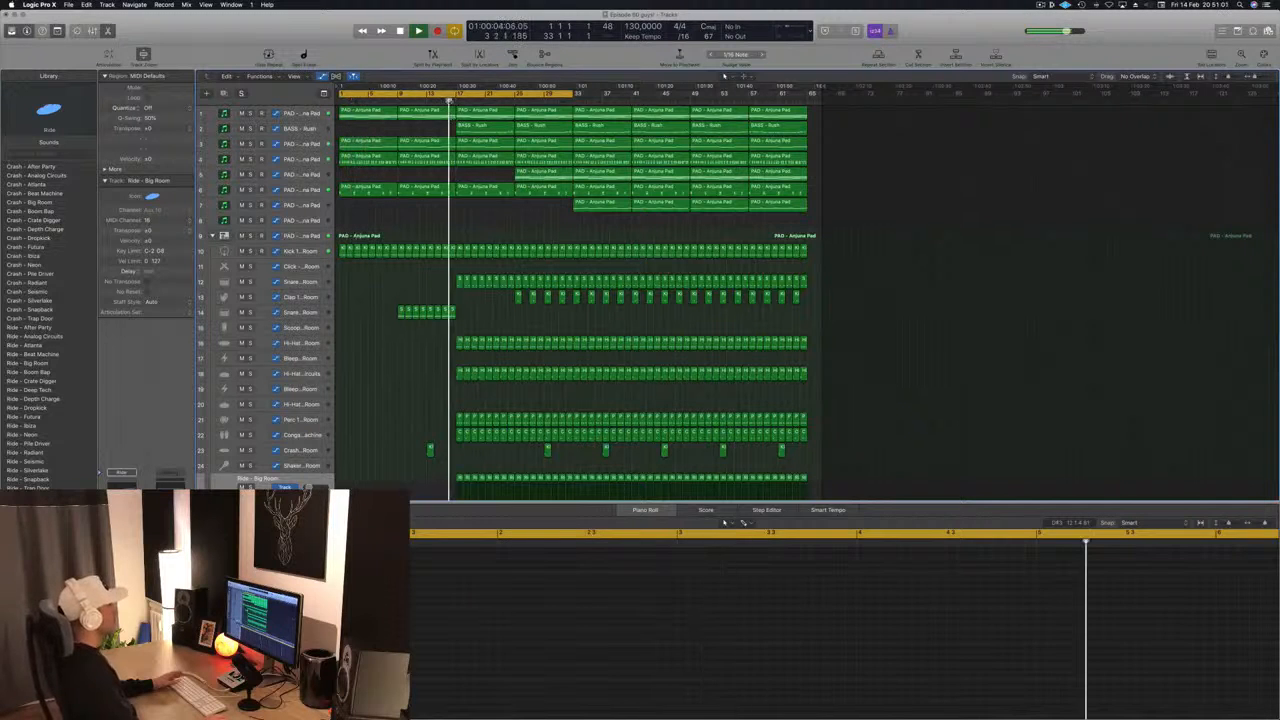
pyautogui.press('space')
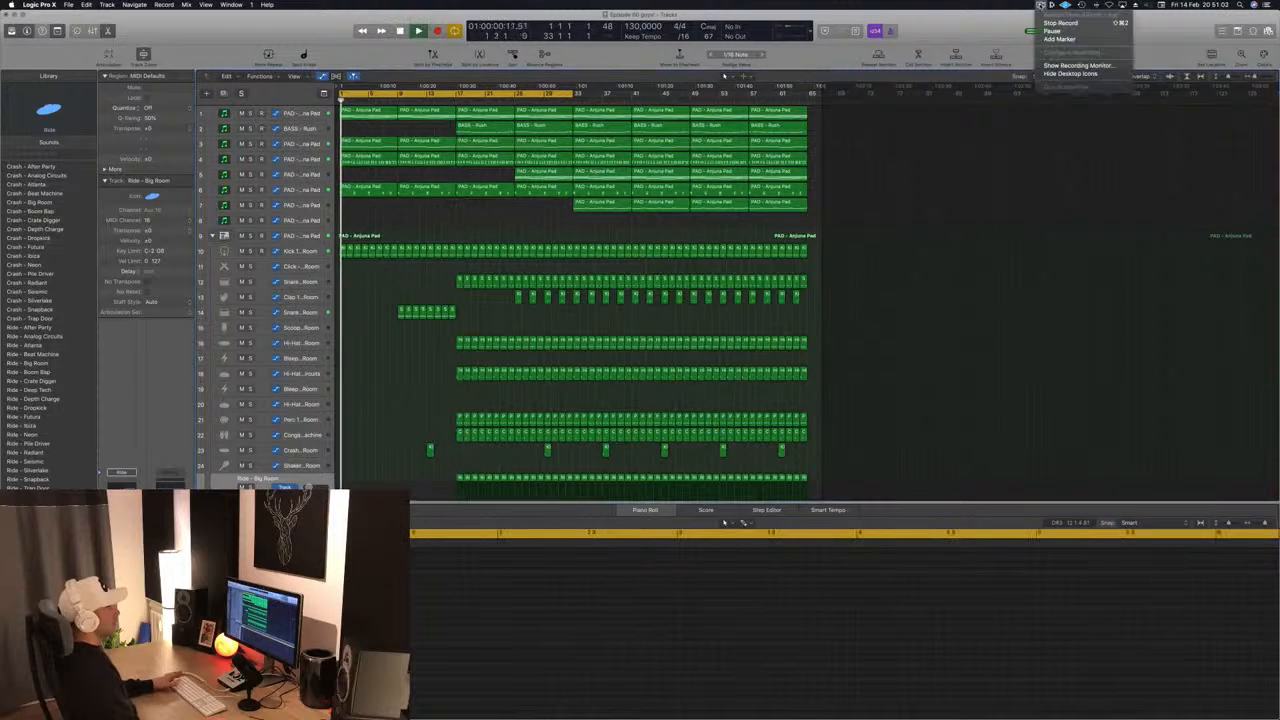